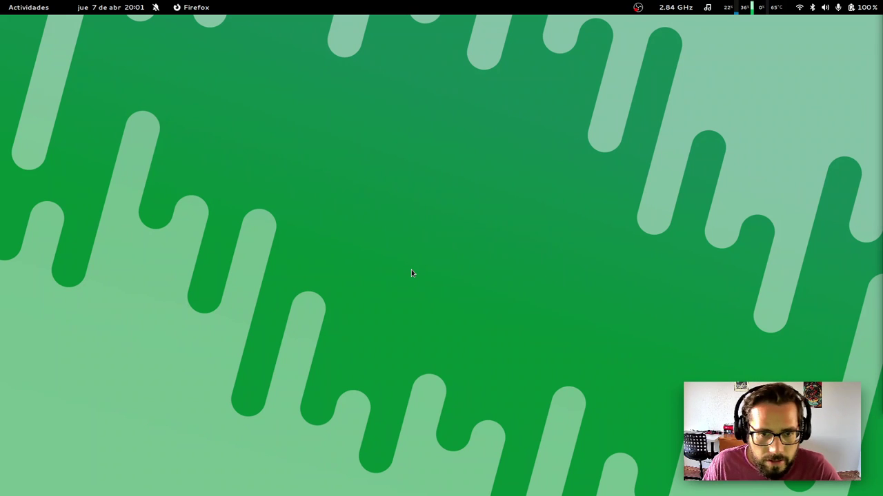
Open a new Firefox window, move it left and enlarge it
key(super)
drag(226, 468, 552, 298)
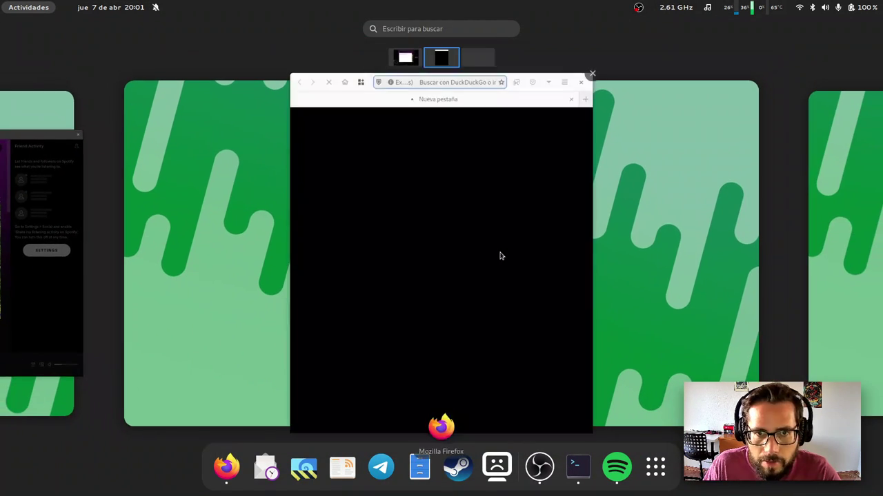
click(501, 256)
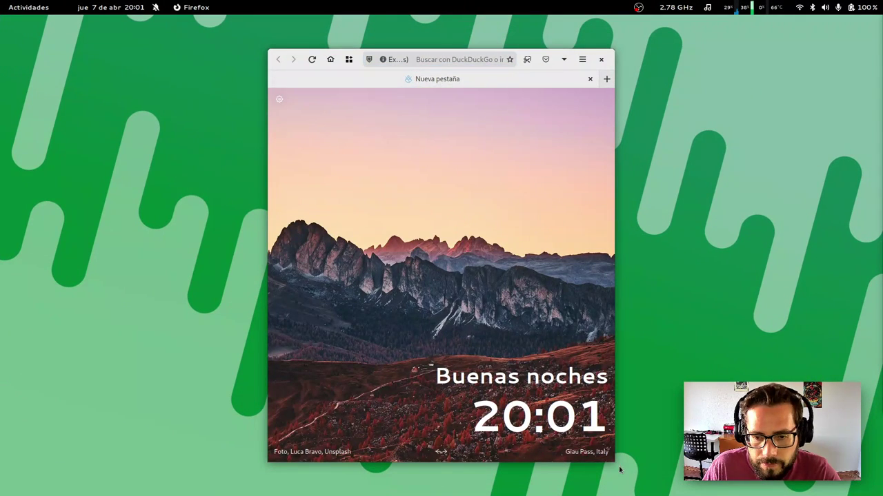
drag(619, 469, 798, 468)
drag(420, 228, 244, 223)
drag(623, 454, 754, 469)
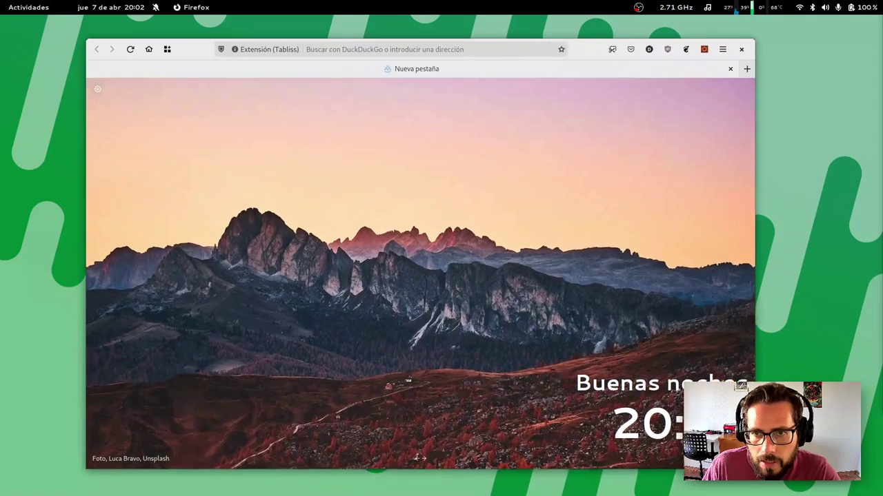
Search the web for 'imagen bmp' from the address bar
click(444, 49)
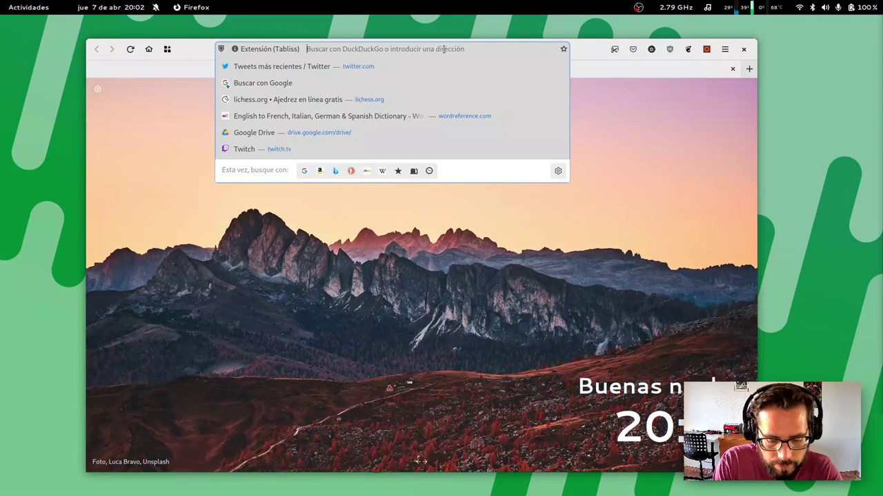
text(imagen b)
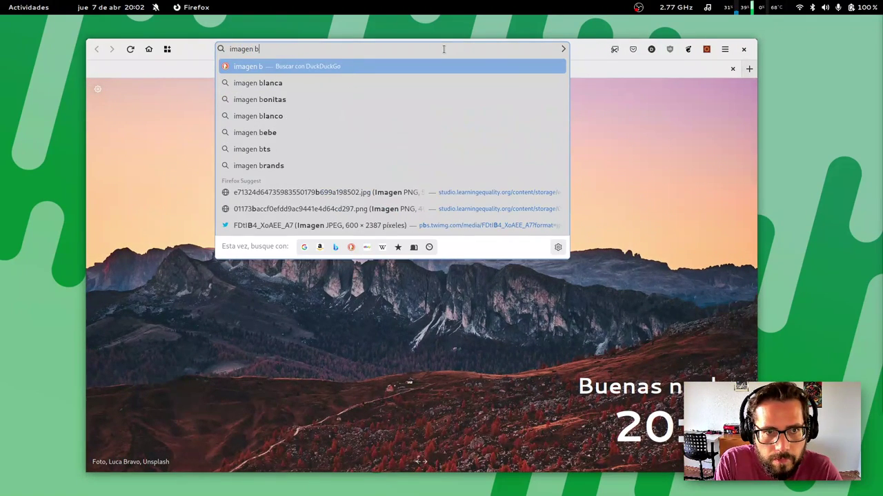
text(mp)
key(Return)
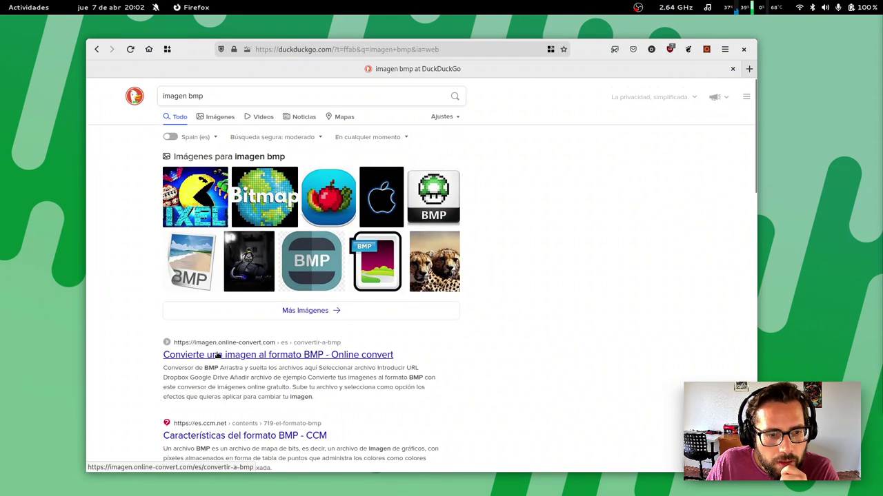
scroll(217, 355, down, 2)
scroll(290, 207, up, 2)
Refine the query to 'imagen bmp wiki' and open the Wikipedia 'BMP file format' article
click(313, 95)
text(w)
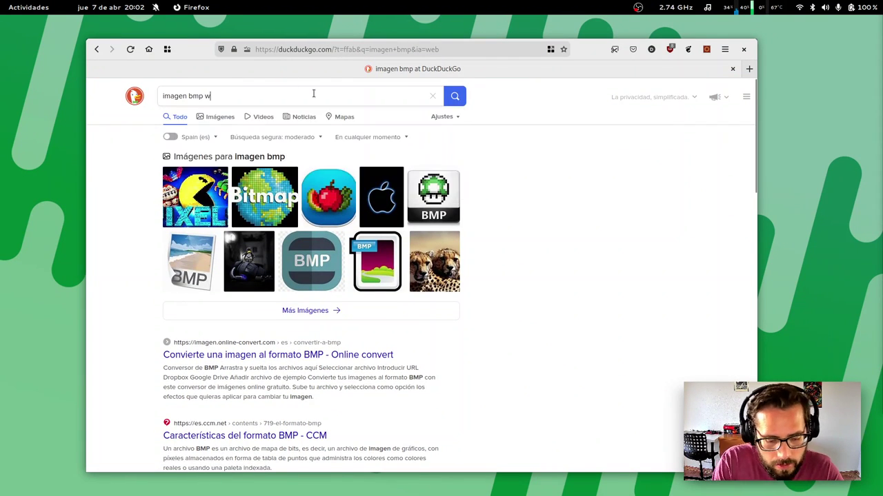
text(iki)
key(Return)
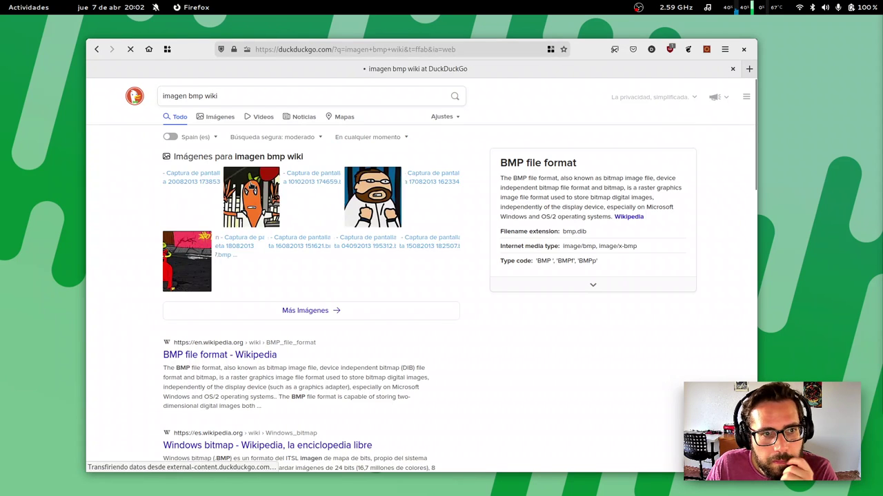
click(223, 356)
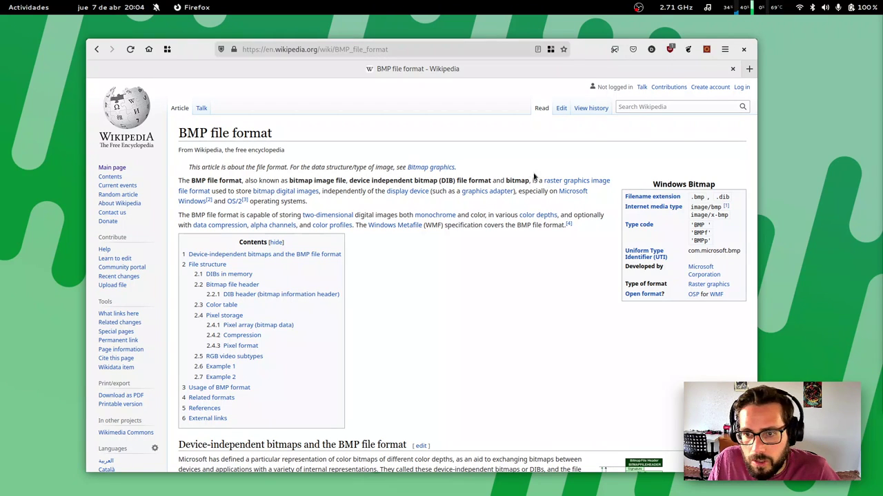
mouse_move(568, 181)
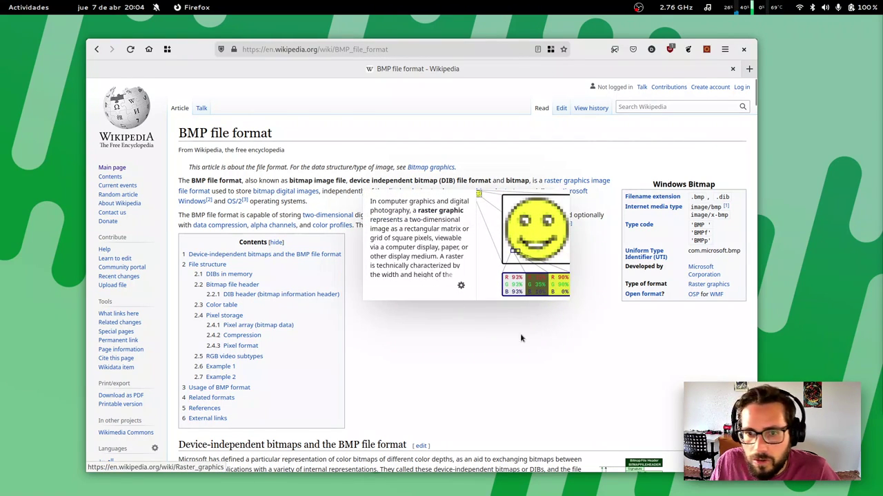
Browse the BMP article's Pixel format, Example 1 and Example 2 sections
scroll(500, 262, down, 5)
scroll(501, 261, down, 5)
scroll(502, 260, down, 5)
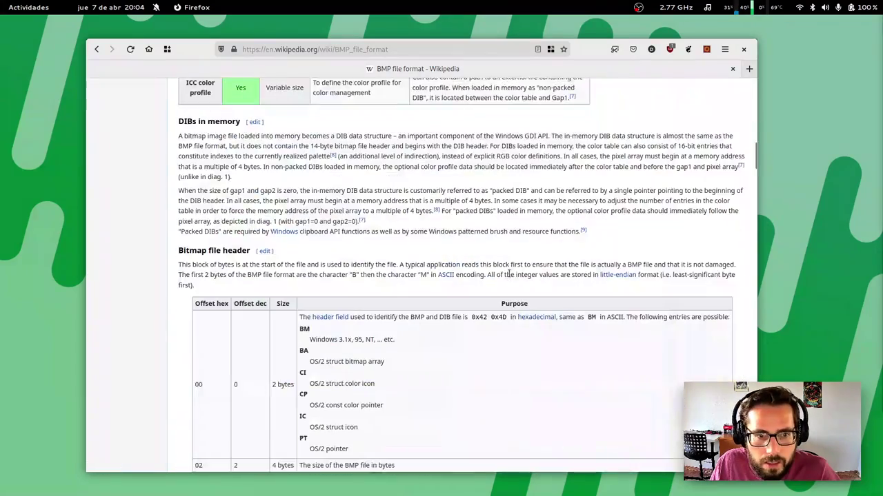
scroll(503, 265, down, 5)
scroll(507, 276, down, 5)
scroll(511, 283, down, 10)
scroll(514, 286, down, 10)
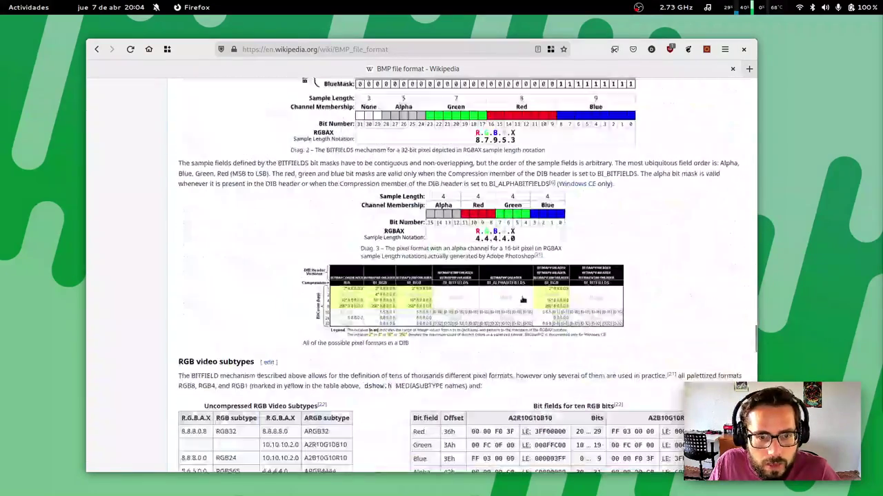
scroll(517, 290, down, 2)
scroll(524, 297, up, 5)
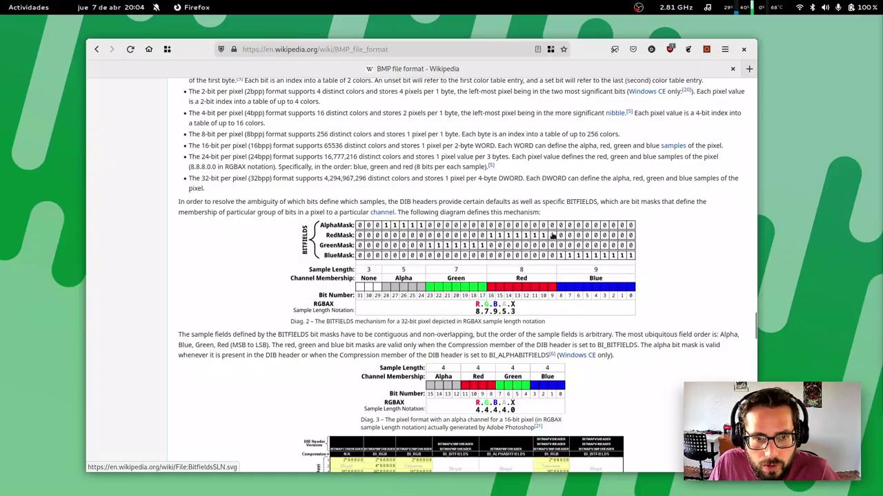
scroll(544, 248, down, 10)
scroll(509, 285, down, 4)
scroll(710, 227, up, 4)
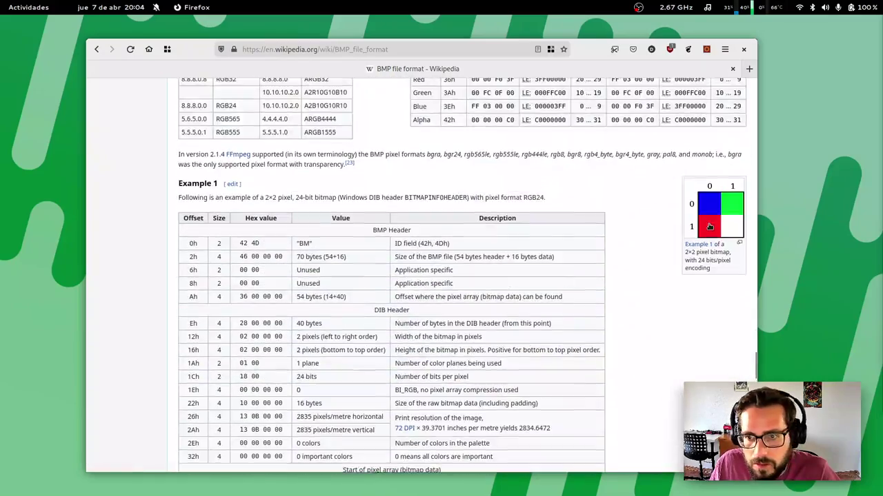
scroll(709, 227, down, 5)
scroll(690, 215, down, 5)
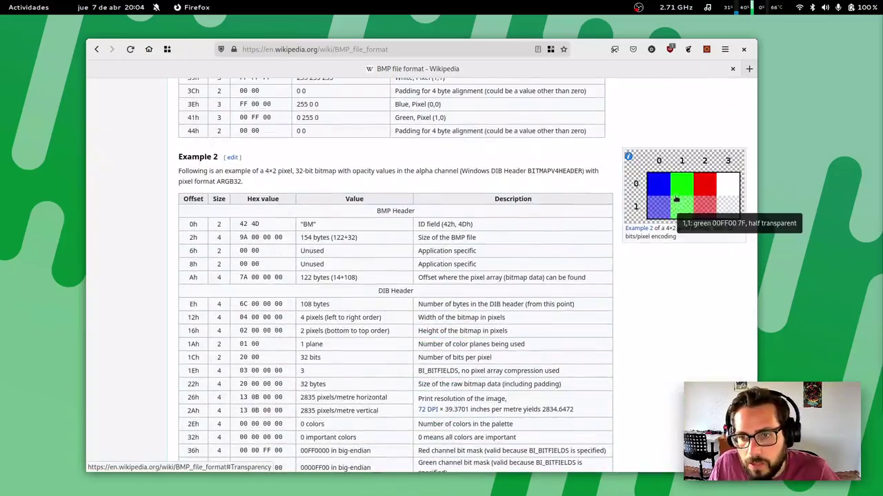
scroll(697, 172, up, 5)
scroll(705, 143, up, 4)
scroll(689, 179, down, 1)
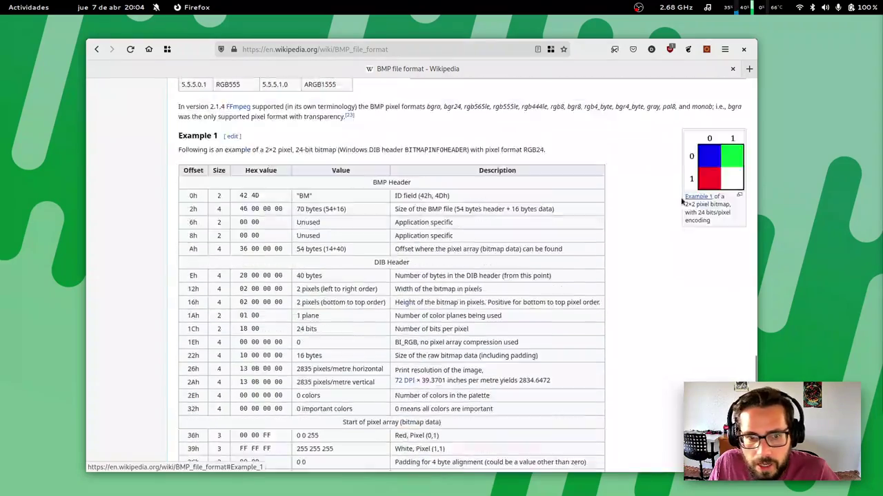
scroll(679, 200, down, 5)
scroll(676, 202, down, 5)
scroll(669, 207, down, 3)
scroll(648, 203, up, 10)
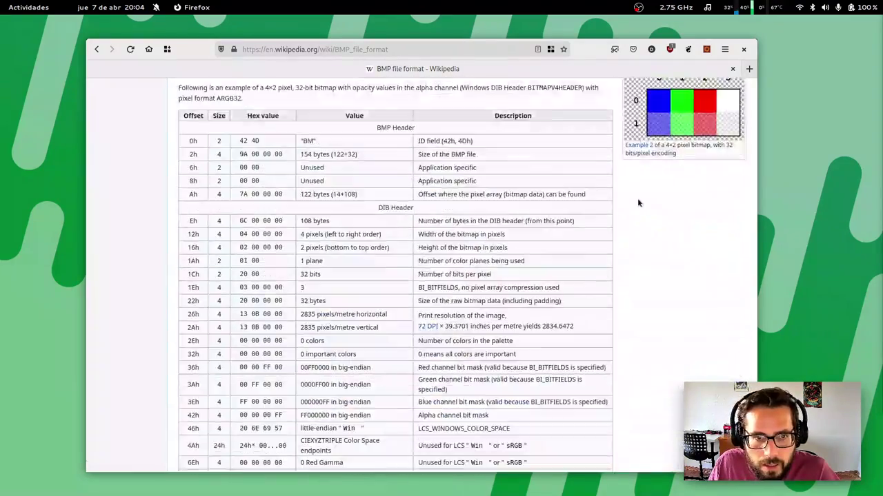
scroll(637, 197, up, 5)
scroll(627, 197, up, 5)
scroll(614, 198, down, 1)
scroll(503, 227, up, 5)
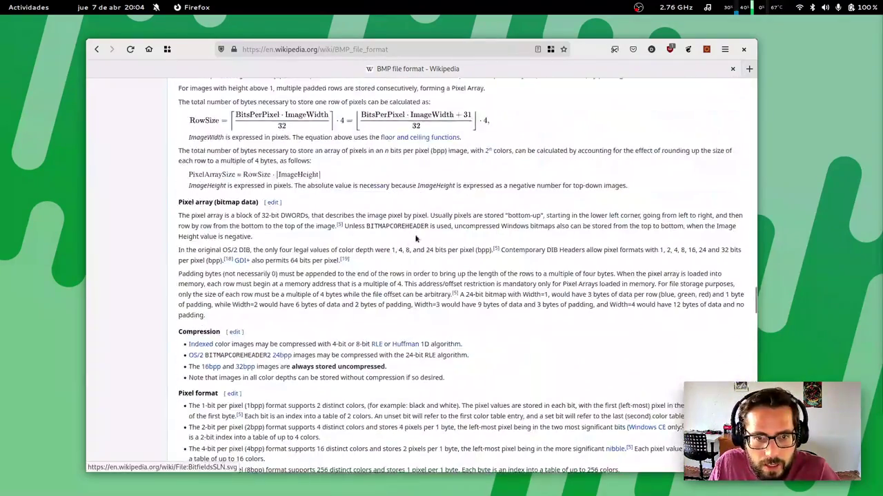
scroll(483, 231, up, 5)
scroll(462, 233, up, 3)
key(super)
Launch GIMP via an Activities search for 'gimp', then open Software via 'soft'
text(g)
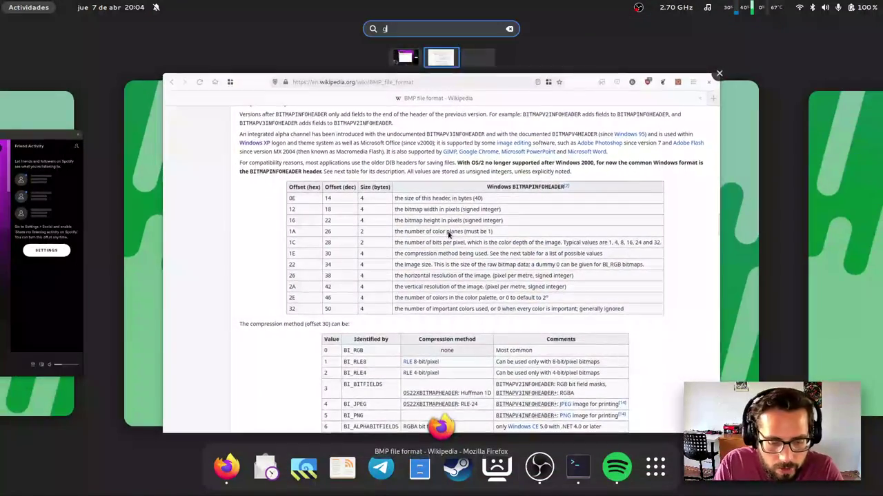
text(imp)
key(Return)
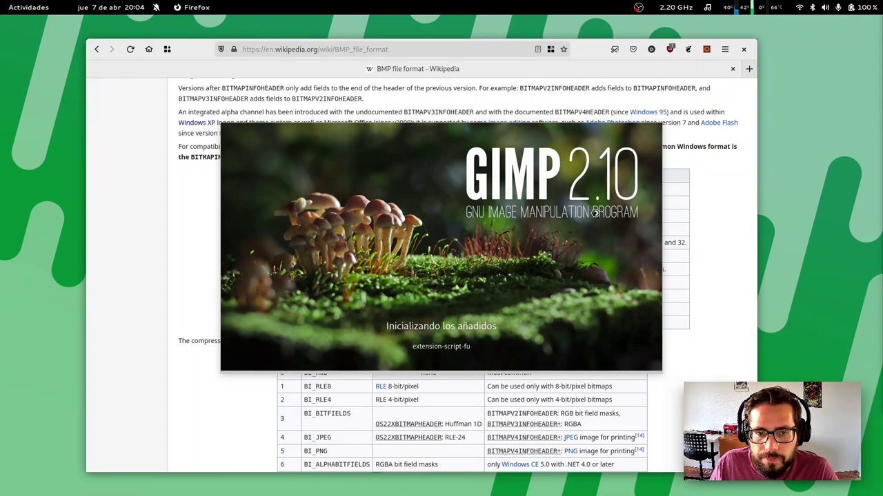
key(super)
text(soft)
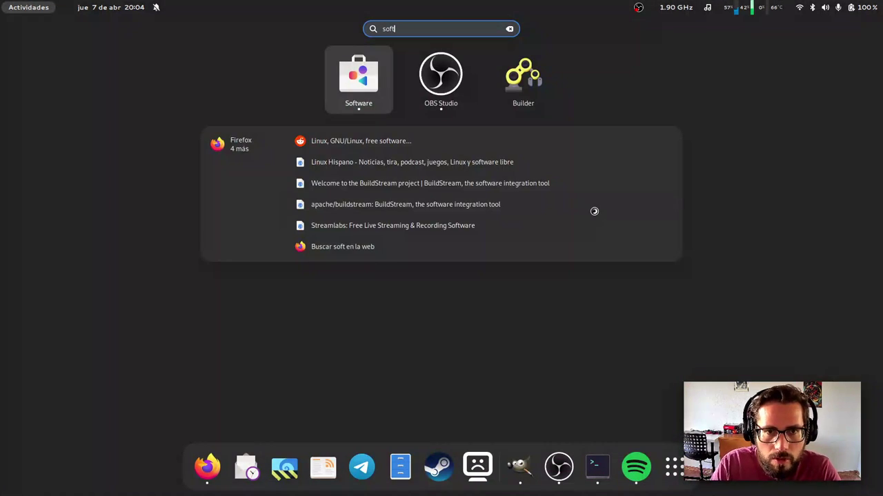
key(Return)
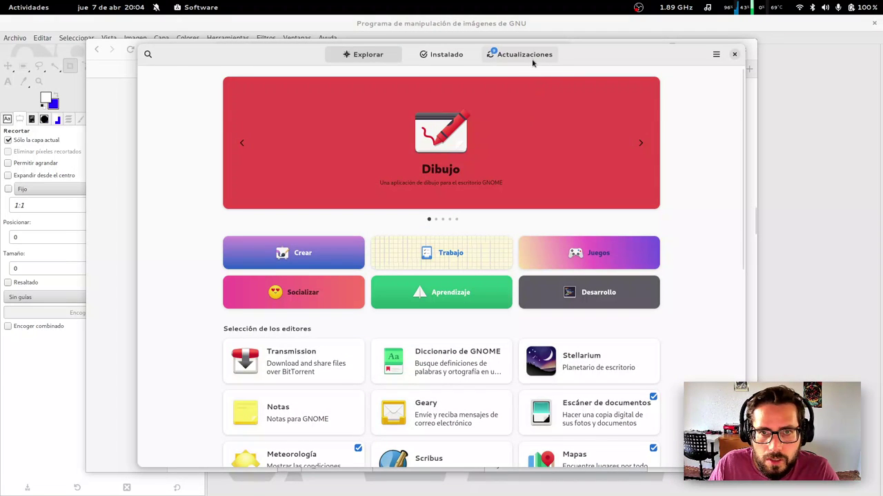
Search 'gimp' in GNOME Software, open GIMP's details page and browse its screenshots
click(148, 54)
text(g)
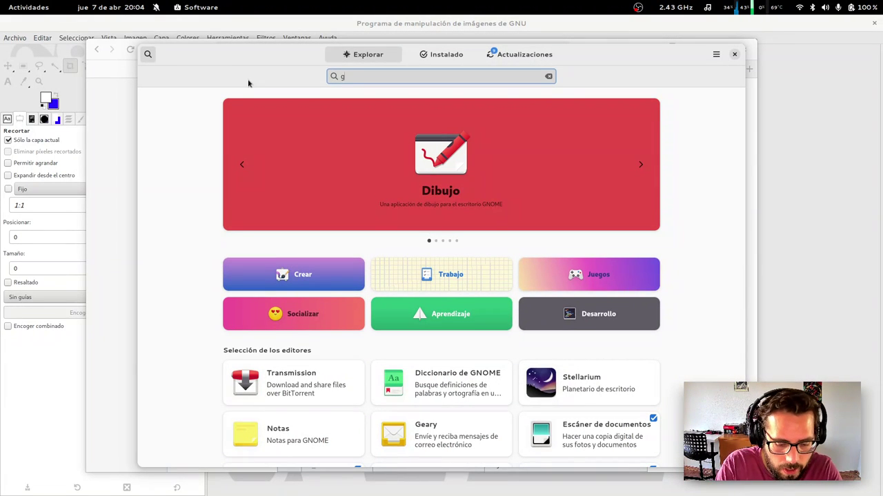
text(imp)
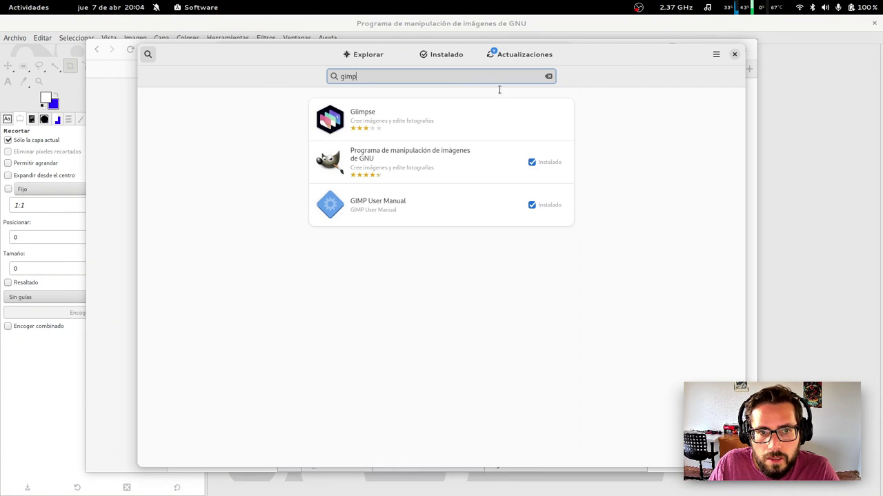
click(455, 171)
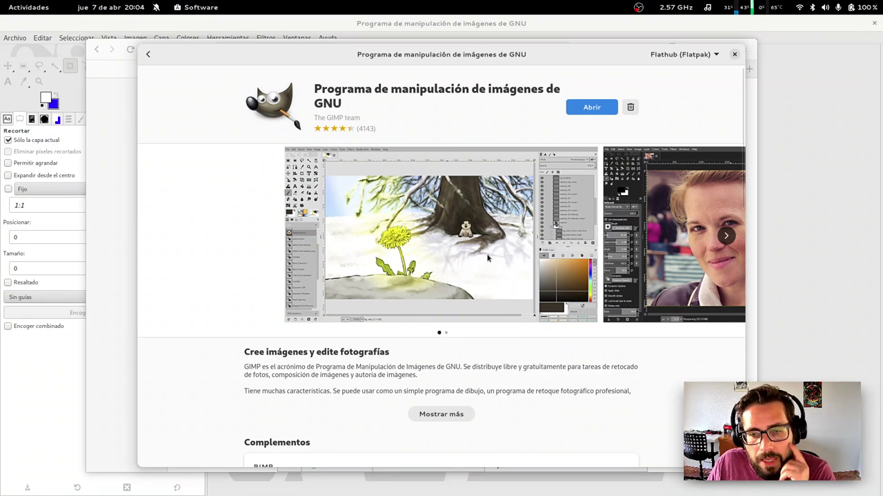
mouse_move(441, 234)
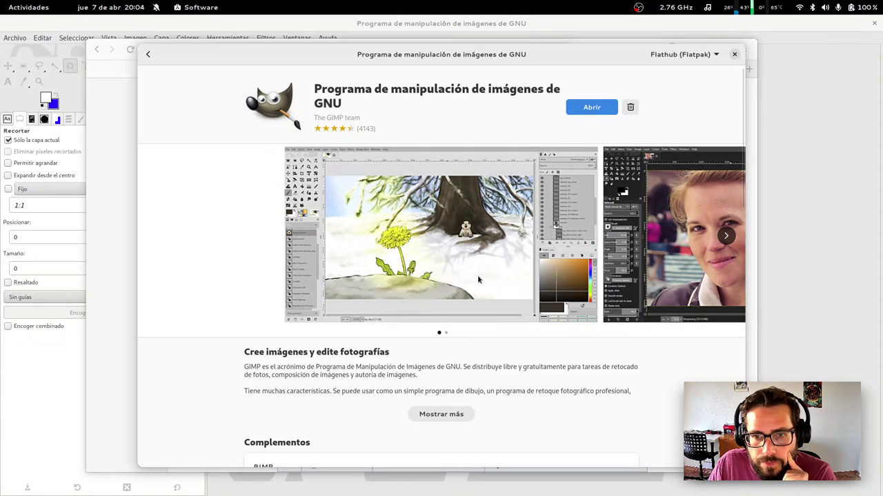
click(726, 237)
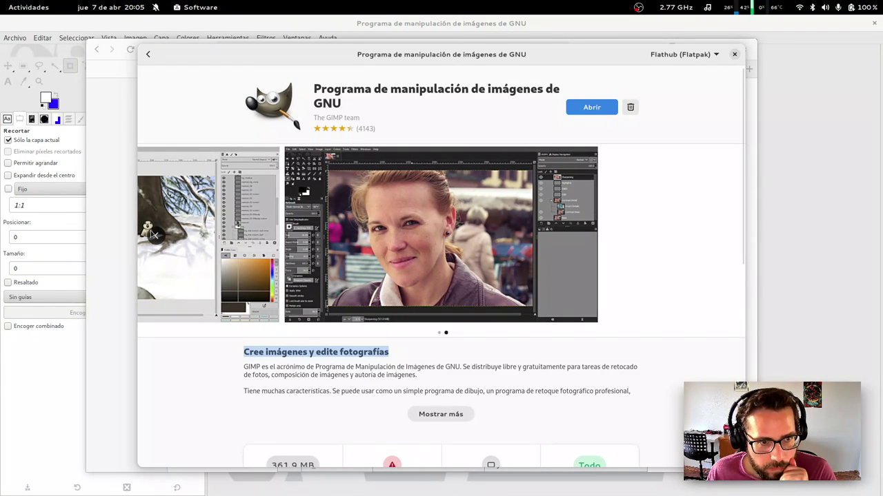
click(157, 235)
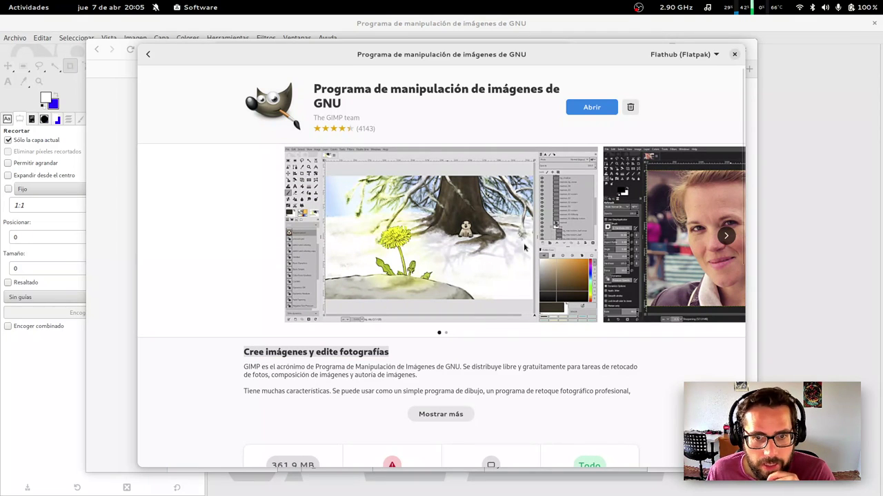
Select the heading 'Cree imágenes y edite fotografías' and scroll down to the project links
scroll(518, 316, down, 5)
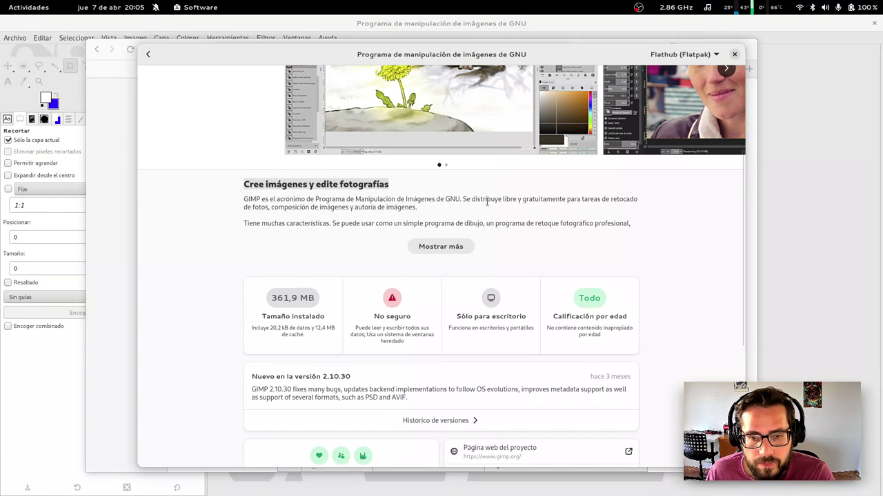
scroll(425, 202, down, 6)
scroll(551, 207, up, 2)
scroll(517, 186, up, 9)
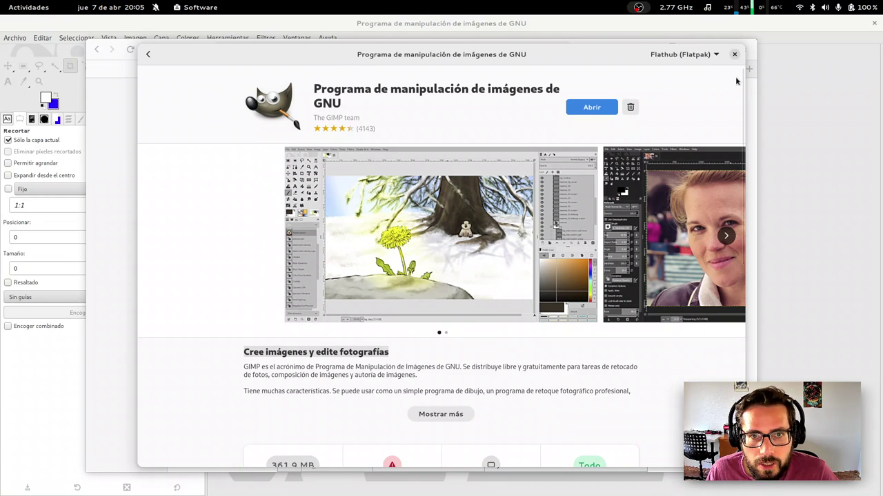
drag(460, 58, 465, 50)
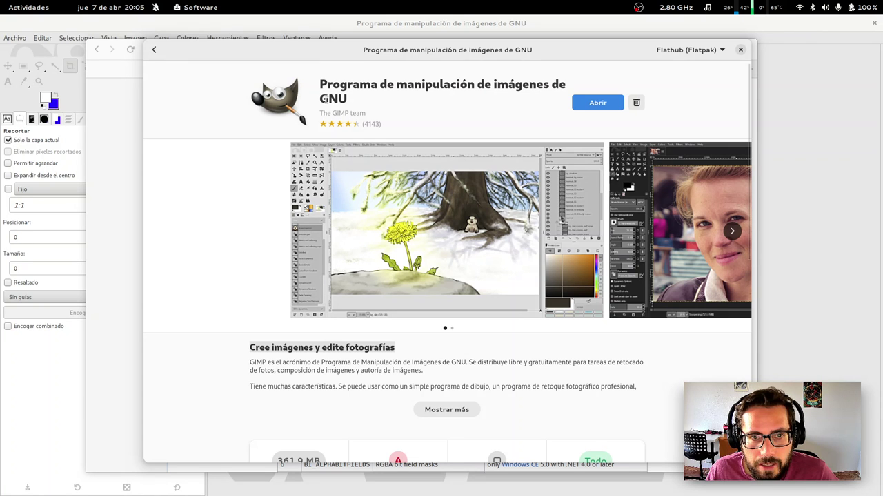
double_click(289, 348)
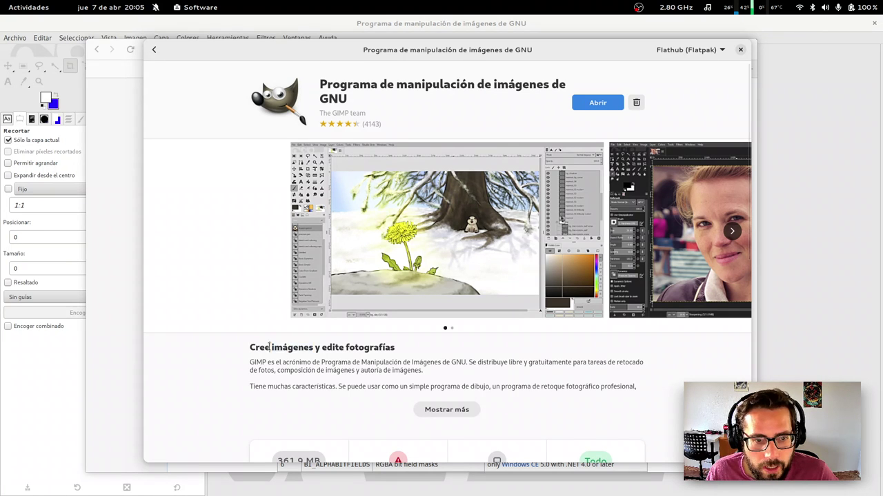
triple_click(268, 348)
click(251, 347)
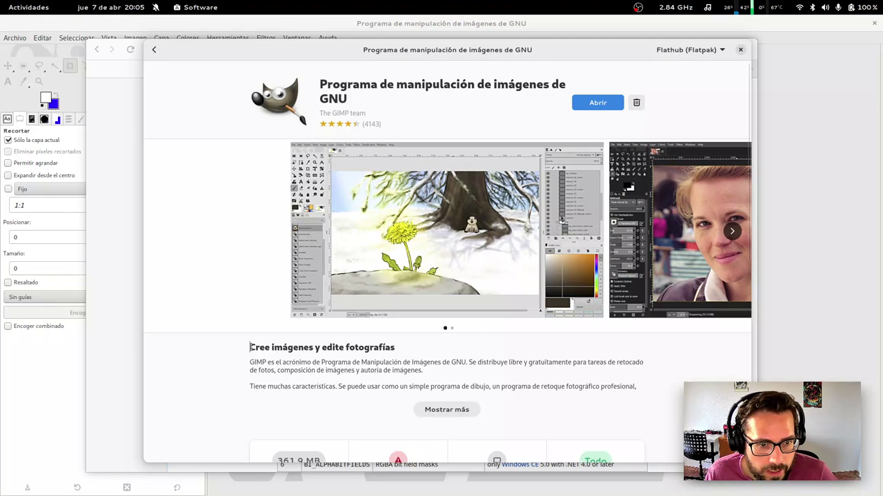
drag(250, 348, 395, 347)
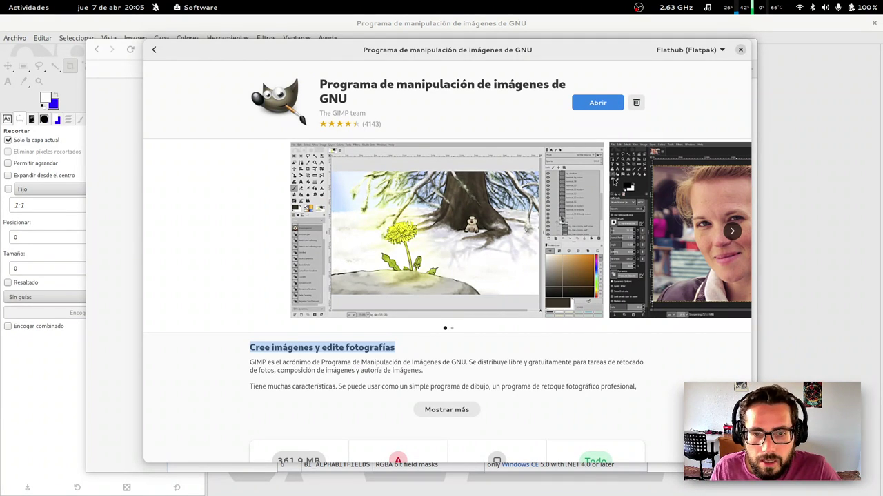
scroll(613, 181, down, 5)
scroll(679, 180, down, 3)
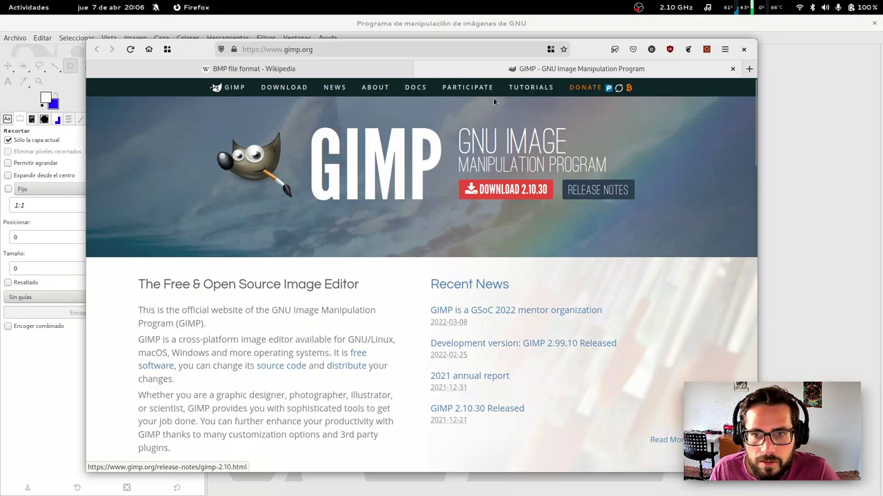
Scroll gimp.org and follow its link to the Inkscape homepage
scroll(295, 215, down, 10)
scroll(371, 211, up, 10)
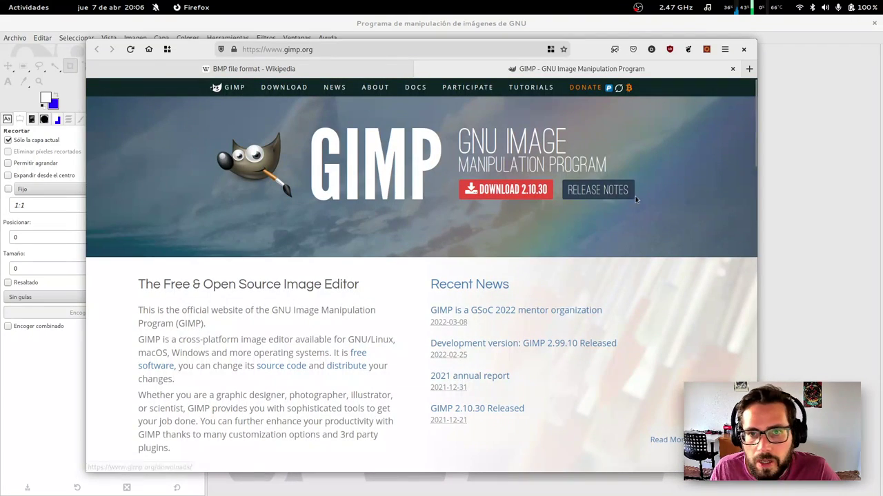
scroll(388, 223, down, 2)
scroll(372, 207, down, 1)
scroll(384, 233, down, 5)
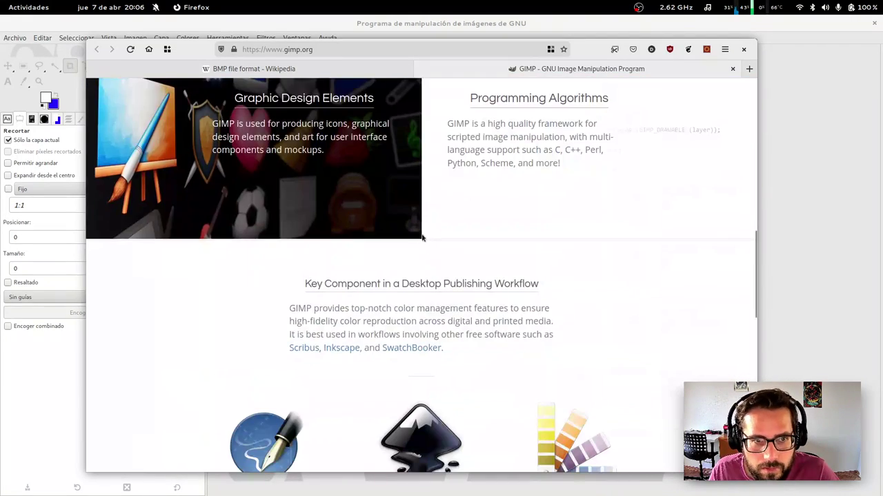
scroll(421, 234, down, 2)
scroll(428, 237, down, 6)
scroll(429, 239, up, 4)
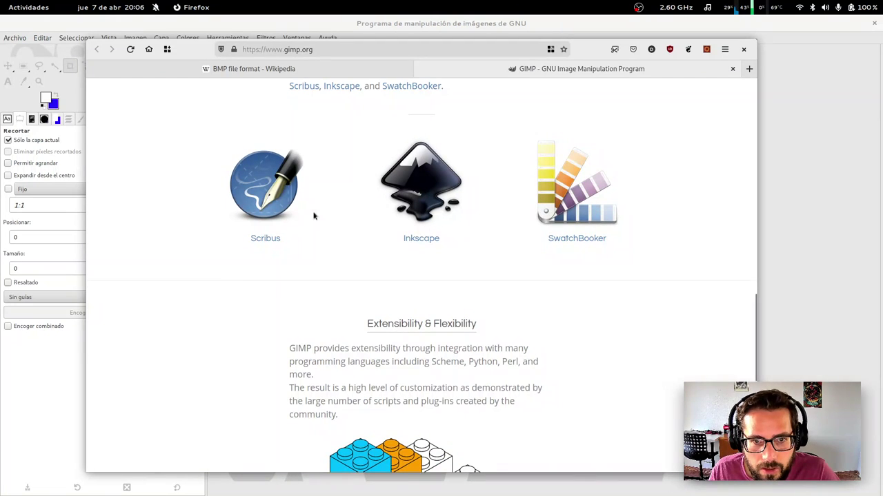
scroll(316, 218, up, 1)
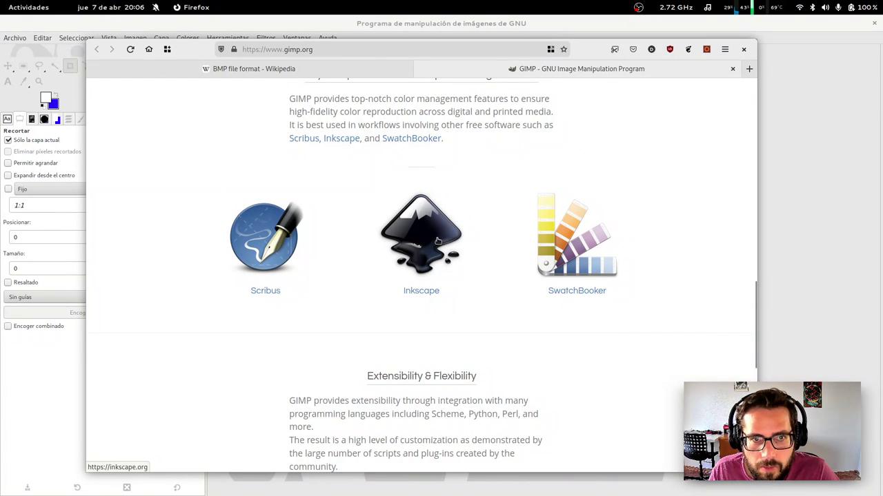
click(438, 240)
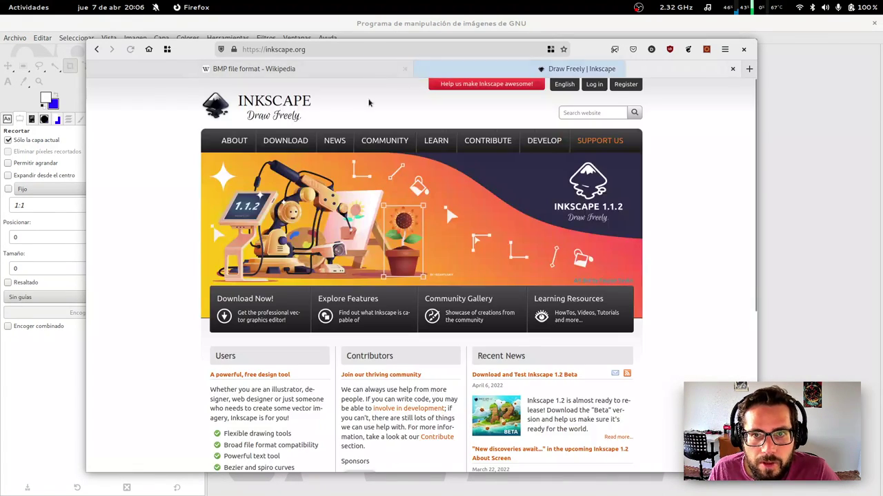
Switch to the BMP article tab, then bring the empty GIMP window to the front
click(329, 67)
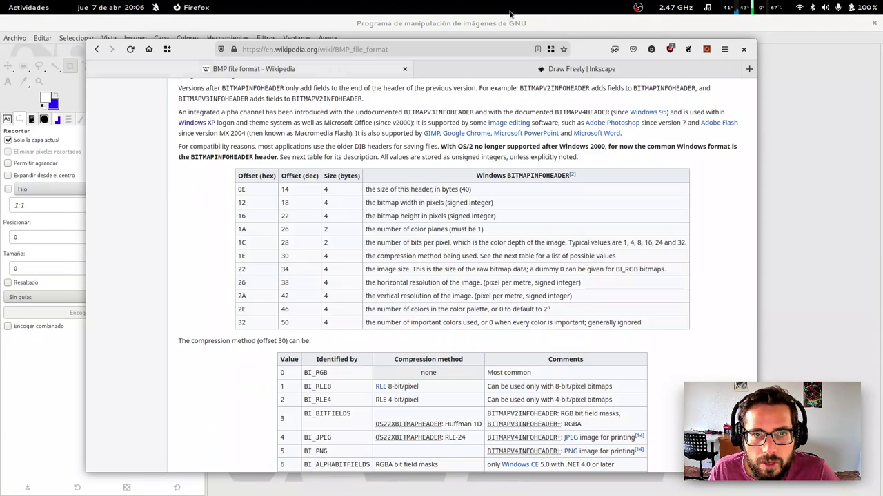
click(516, 20)
click(14, 38)
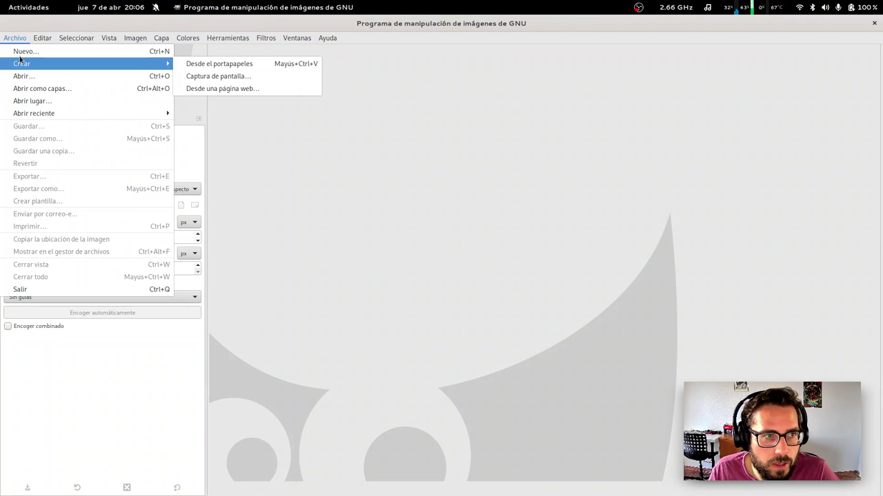
Create a new 1920×1080 image and bucket-fill the canvas white
click(20, 51)
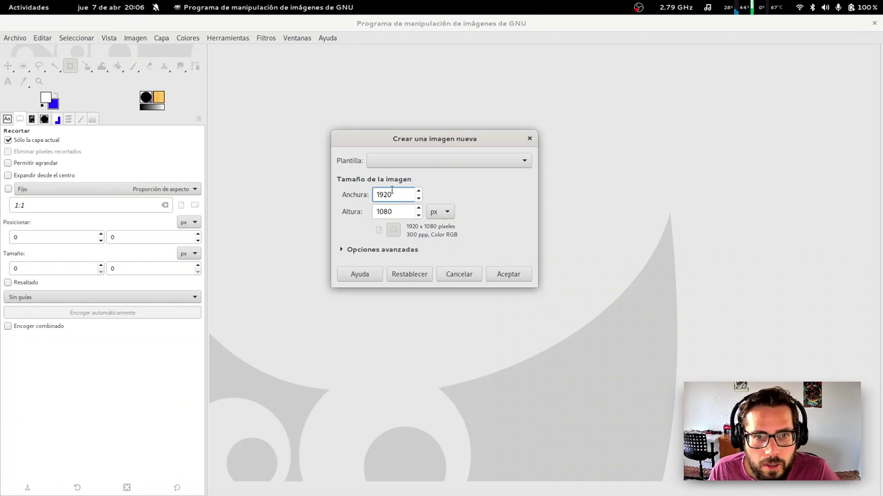
click(508, 274)
key(shift+b)
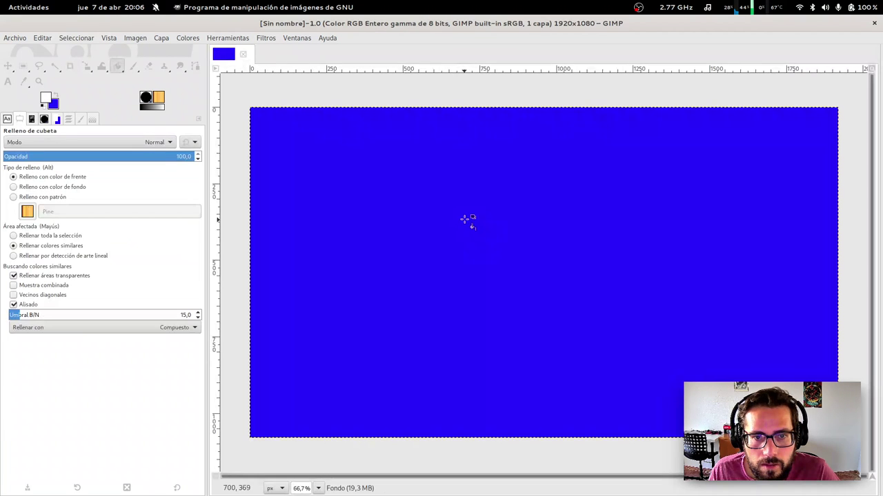
click(58, 98)
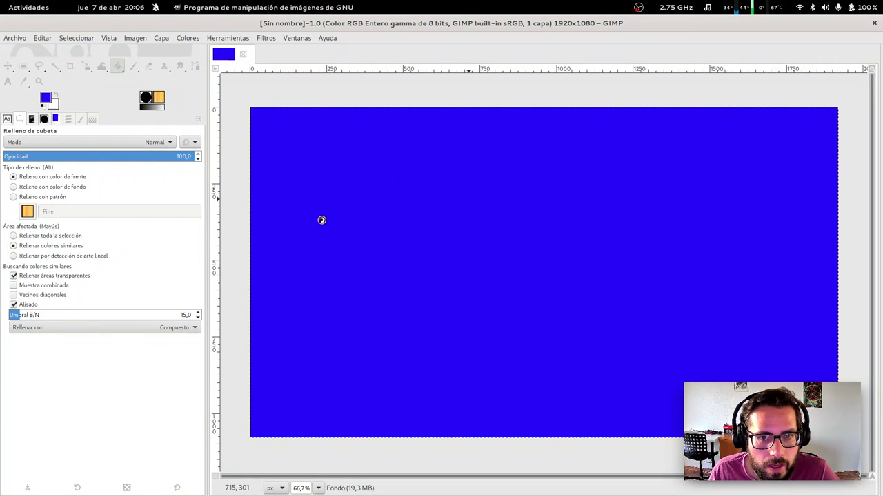
click(375, 208)
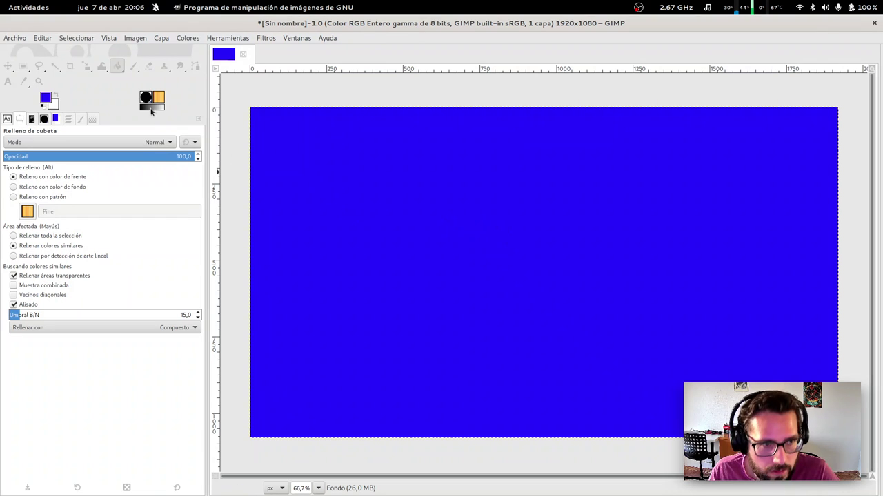
click(58, 96)
click(318, 220)
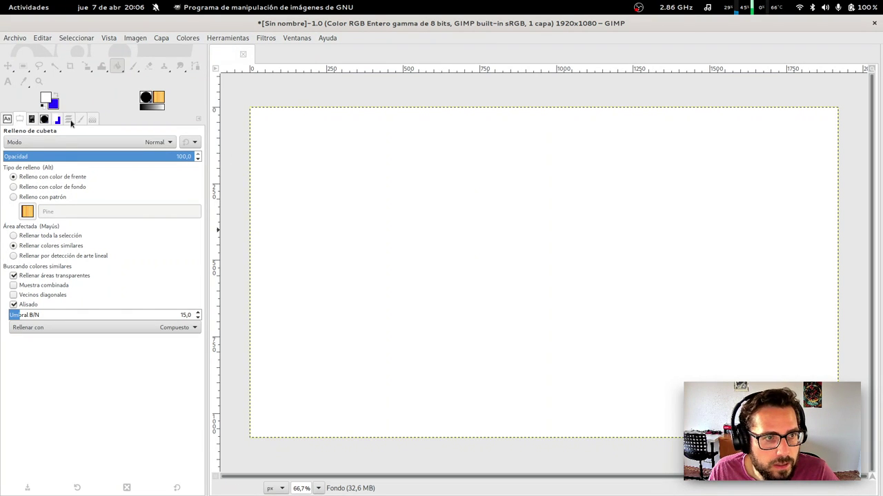
Add a new white layer named Capa above Fondo
click(70, 120)
click(14, 487)
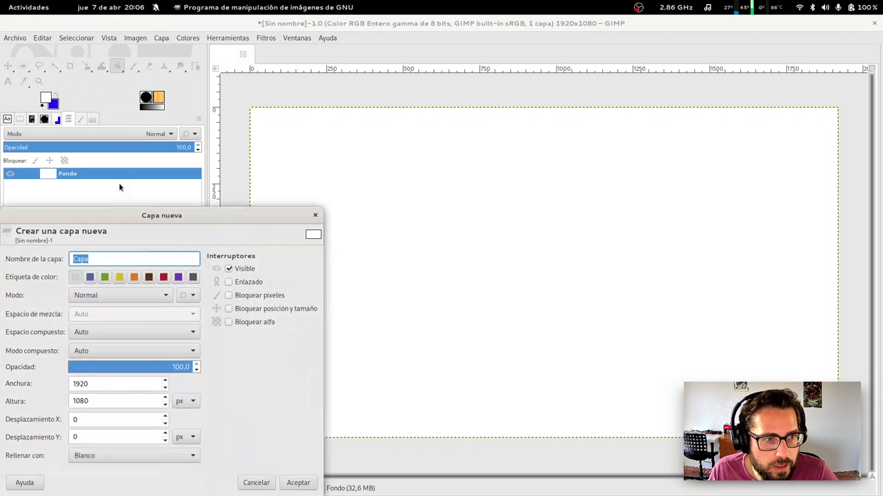
click(296, 484)
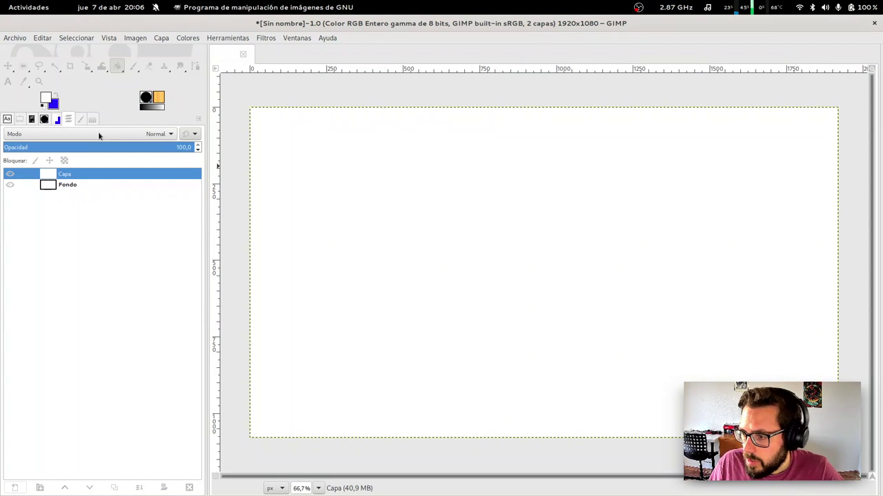
Set the foreground colour to black and select the Paintbrush tool
click(53, 99)
drag(182, 122, 208, 191)
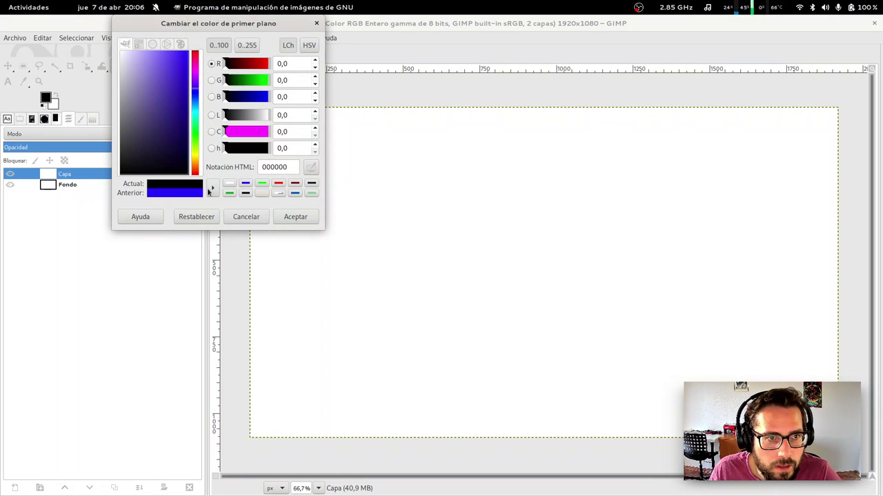
click(302, 216)
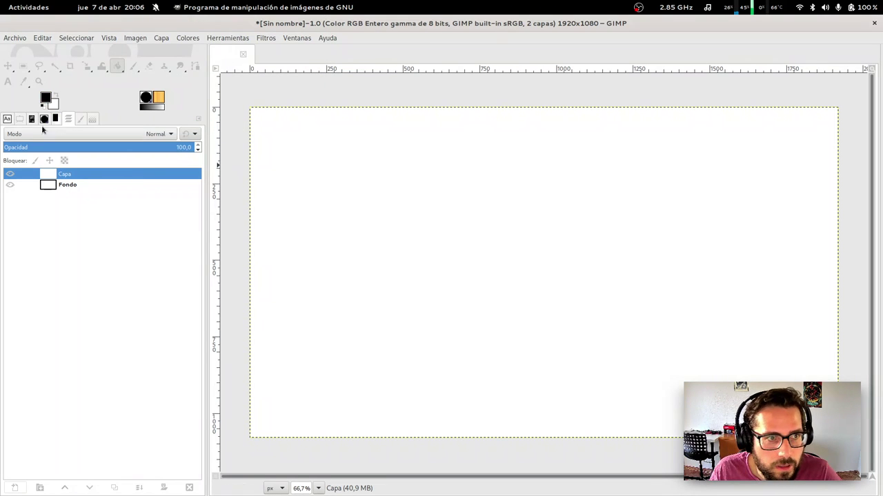
click(133, 66)
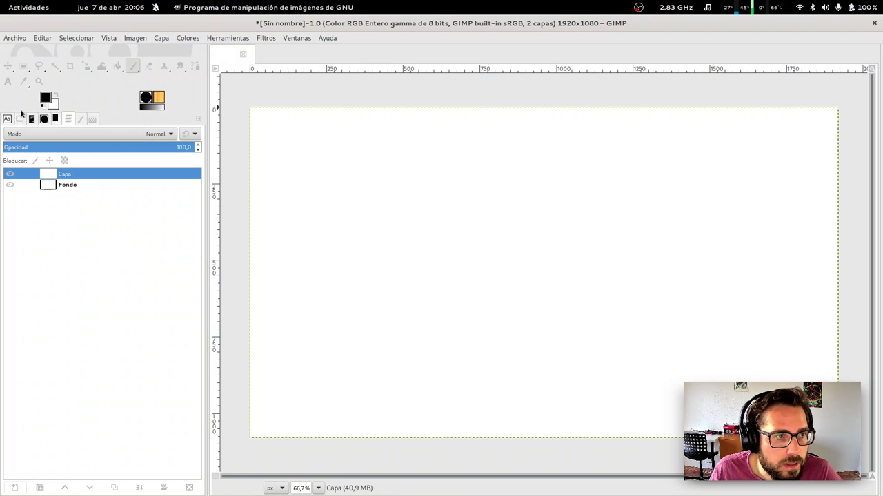
Open the brush list, pick the 7×7 custom brush and undo a test stroke
click(81, 119)
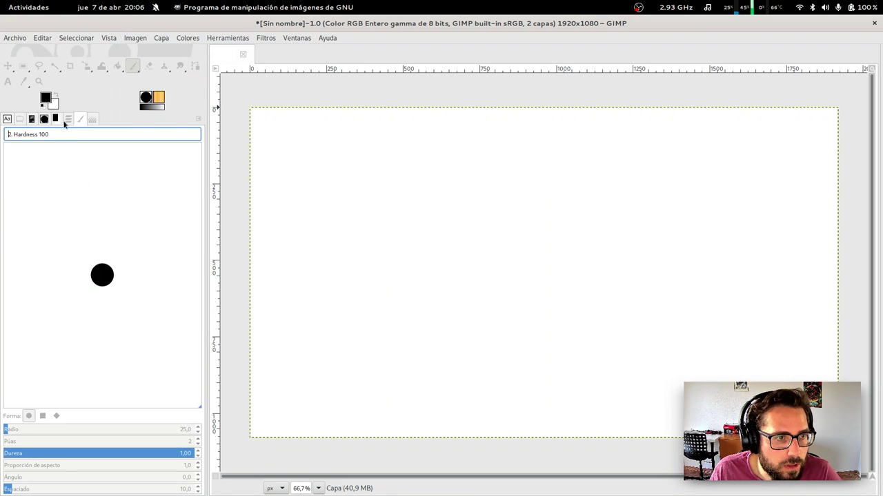
click(43, 120)
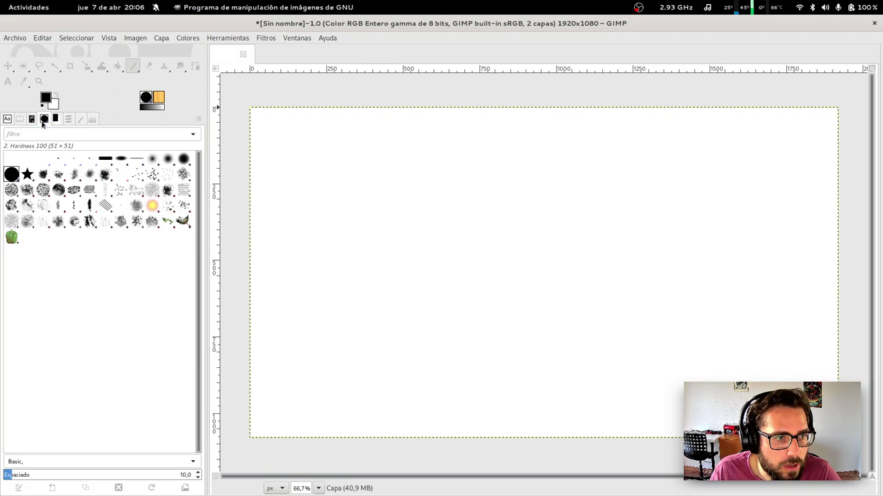
click(58, 159)
drag(336, 178, 477, 224)
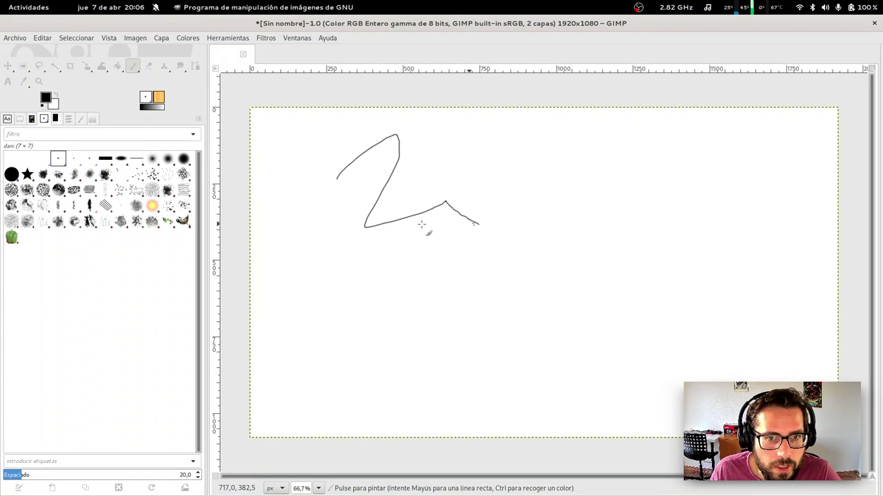
key(ctrl+z)
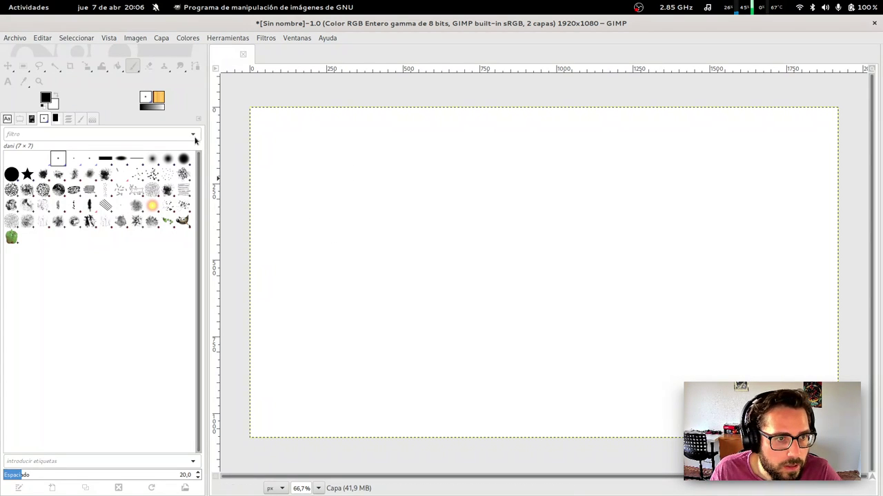
Test the 2. Hardness 025 and 1. Pixel (3×3) brushes, undoing each, then return to 7×7
click(156, 161)
drag(362, 173, 441, 260)
key(ctrl+z)
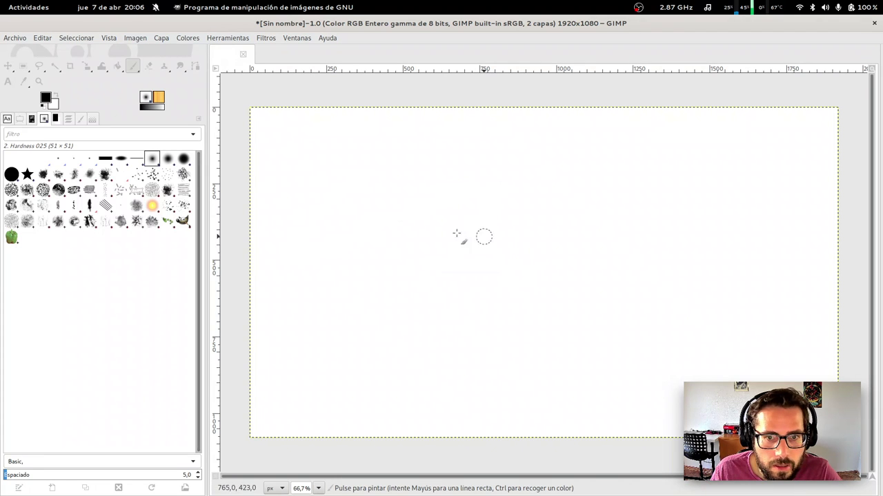
click(89, 159)
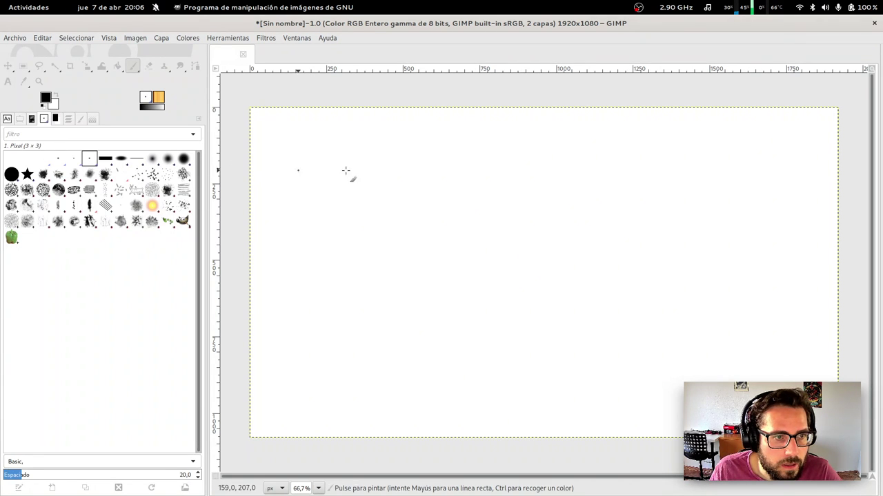
drag(347, 173, 434, 252)
key(ctrl+z)
click(61, 160)
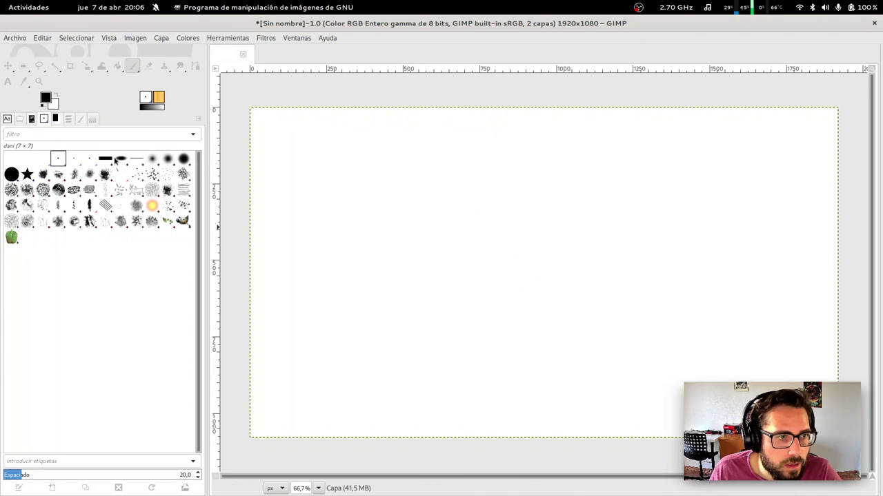
click(320, 140)
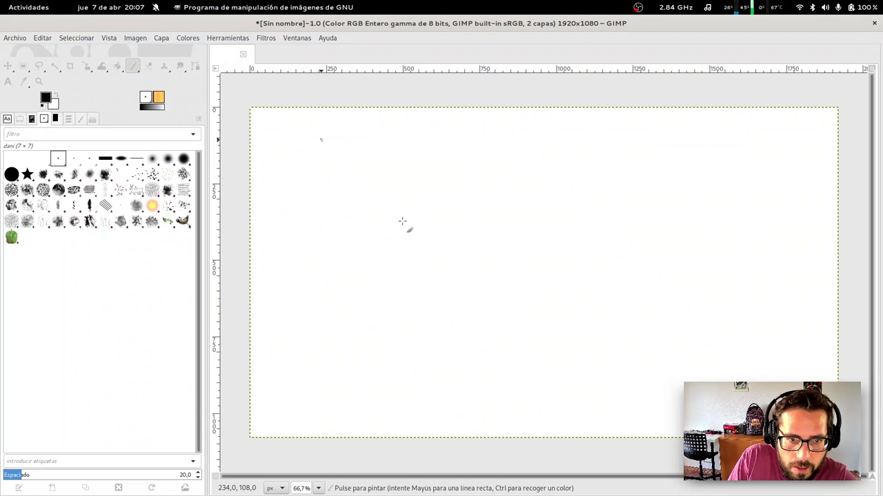
key(ctrl+z)
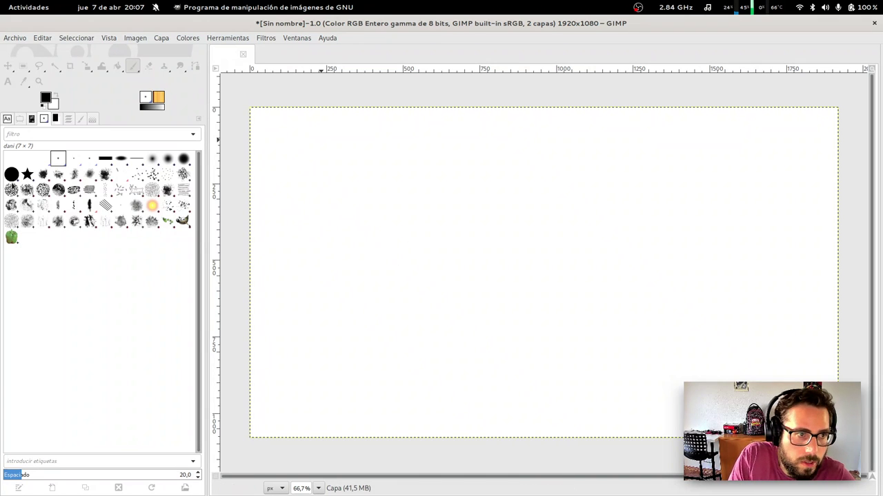
Change the foreground colour to a dark near-black shade
click(46, 100)
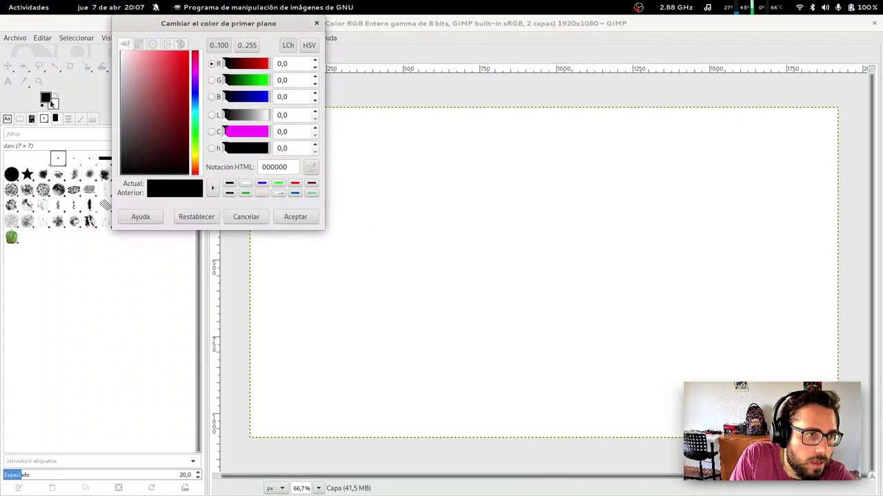
click(177, 130)
drag(148, 167, 185, 176)
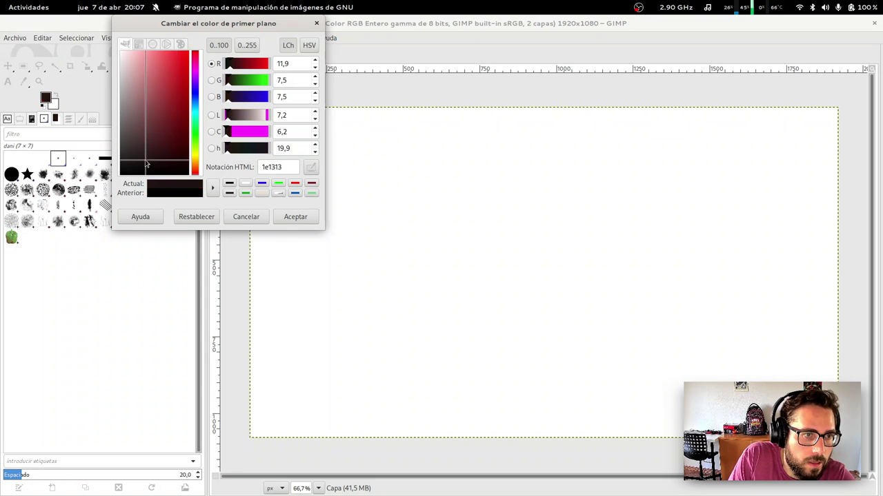
click(297, 215)
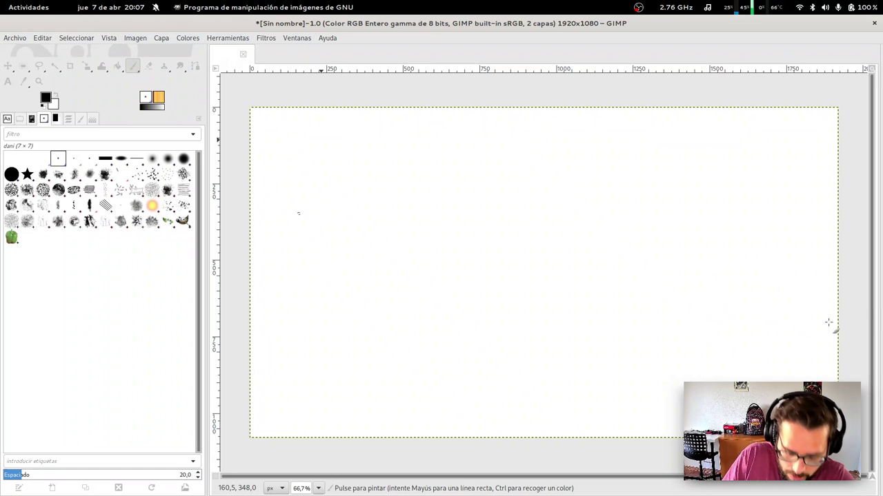
Cycle through rectangle select and bucket fill to the Paintbrush, and swap blue into the foreground
key(r)
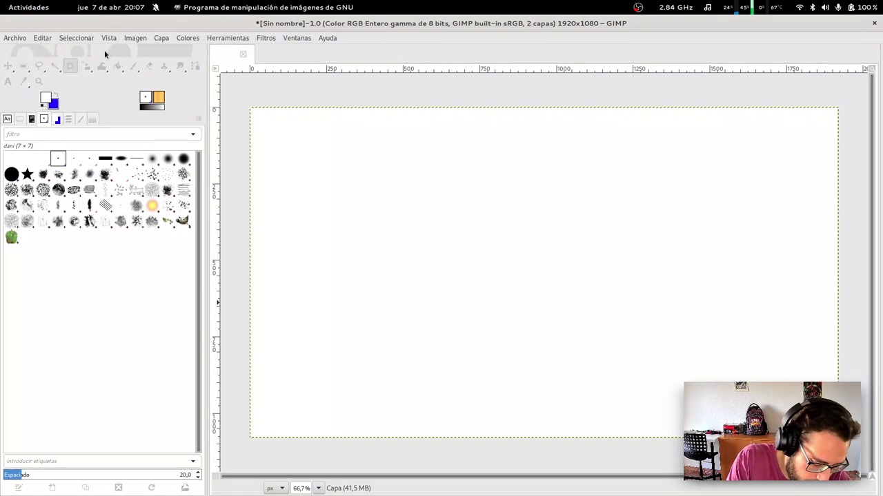
click(117, 66)
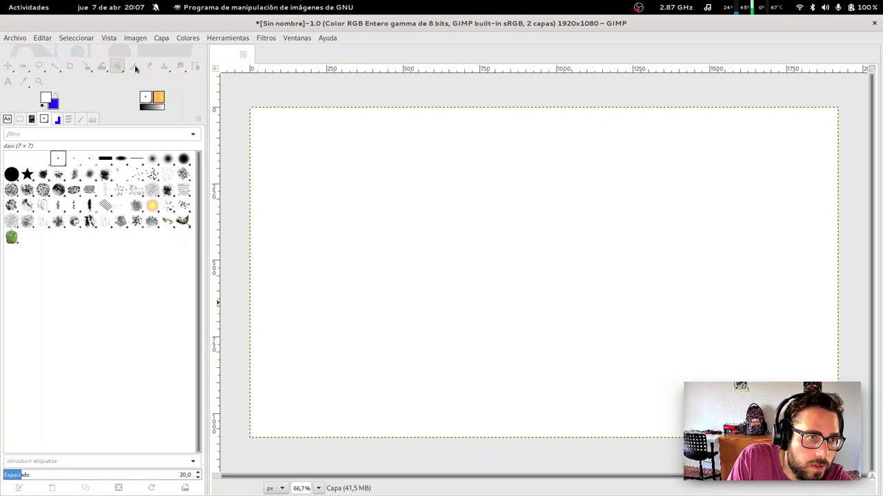
click(134, 66)
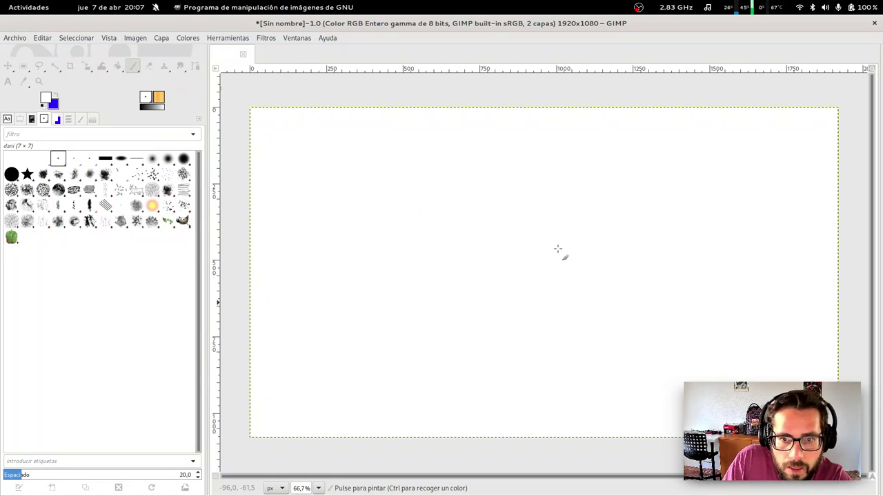
click(54, 97)
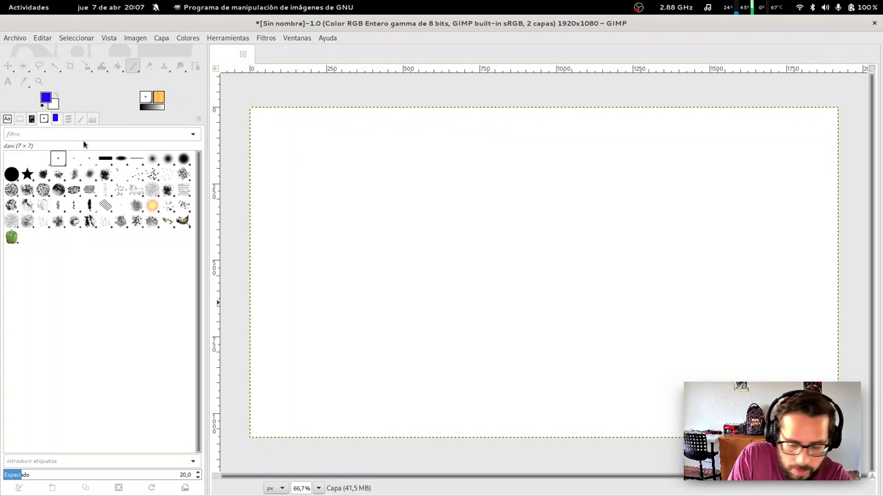
click(14, 39)
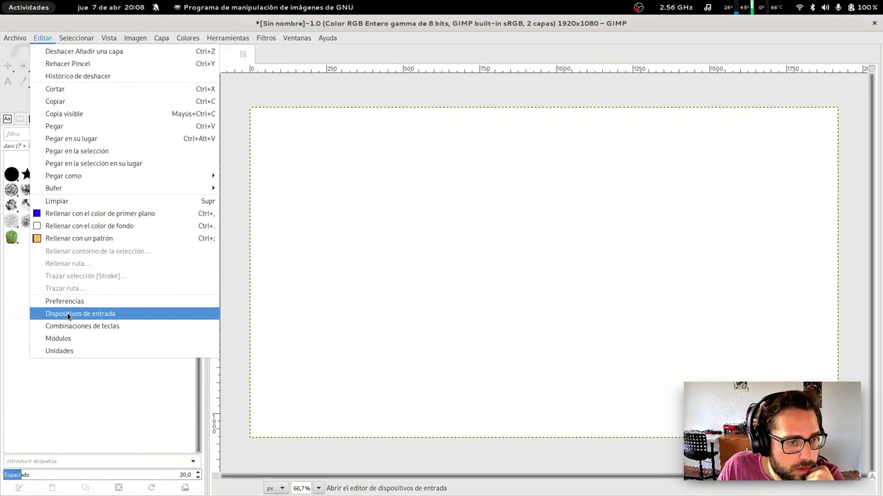
Set SEM USB Keyboard Consumer Control to Pantalla mode, check the PS/2 mouse, and close the dialog
click(77, 315)
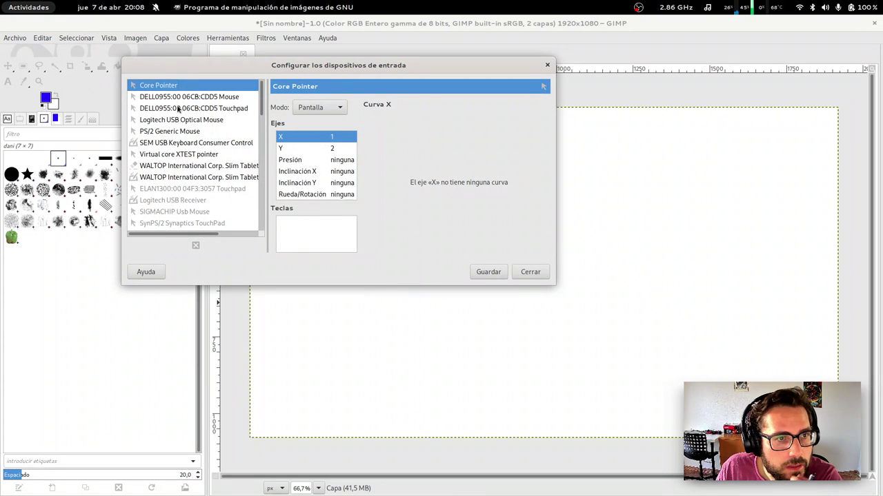
click(191, 145)
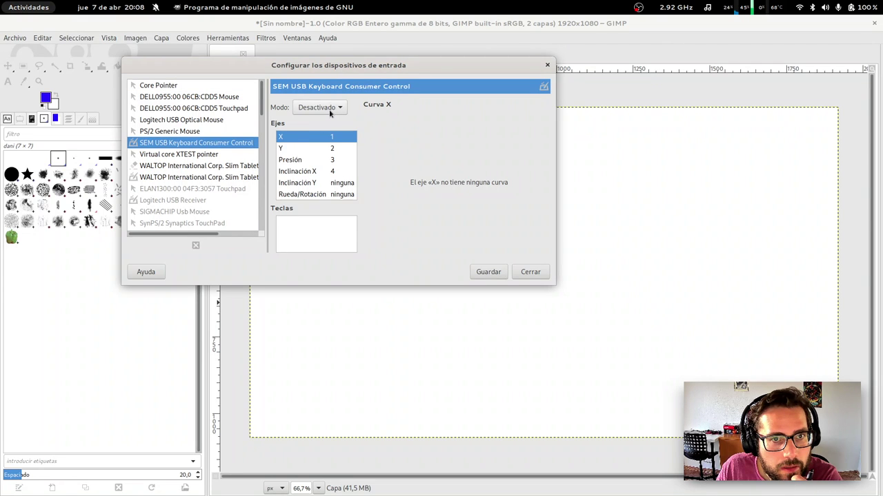
click(328, 110)
click(316, 133)
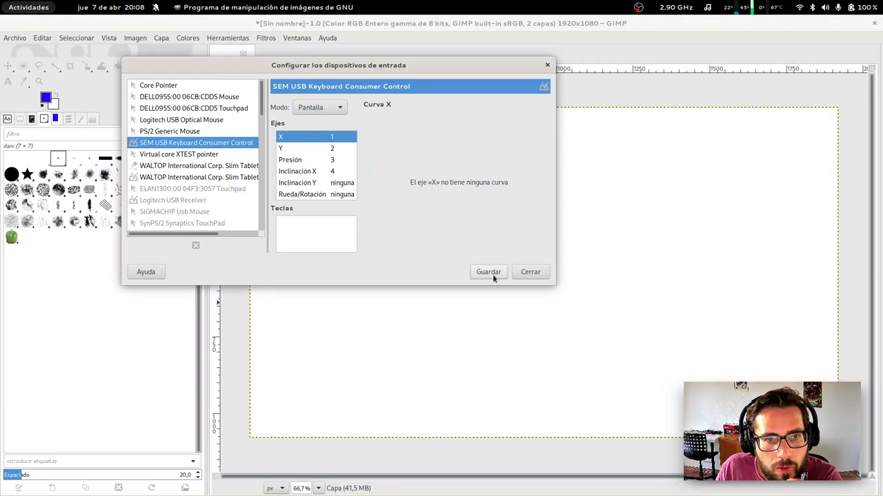
click(153, 131)
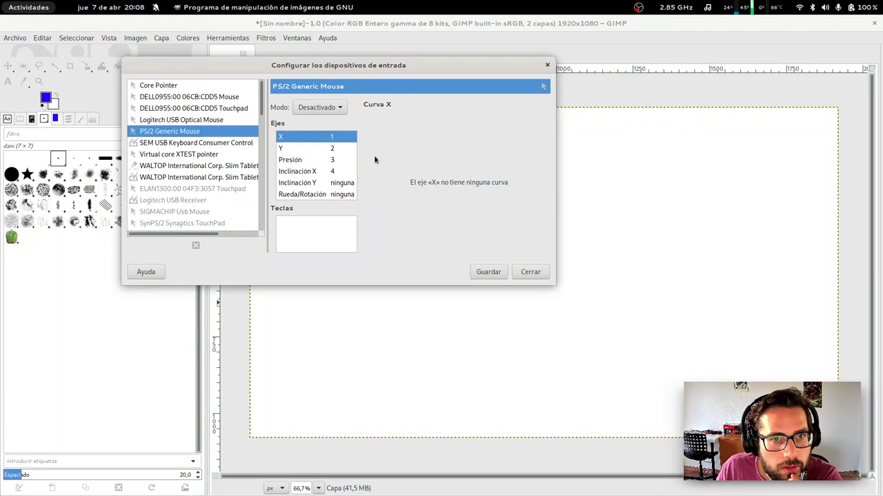
click(533, 273)
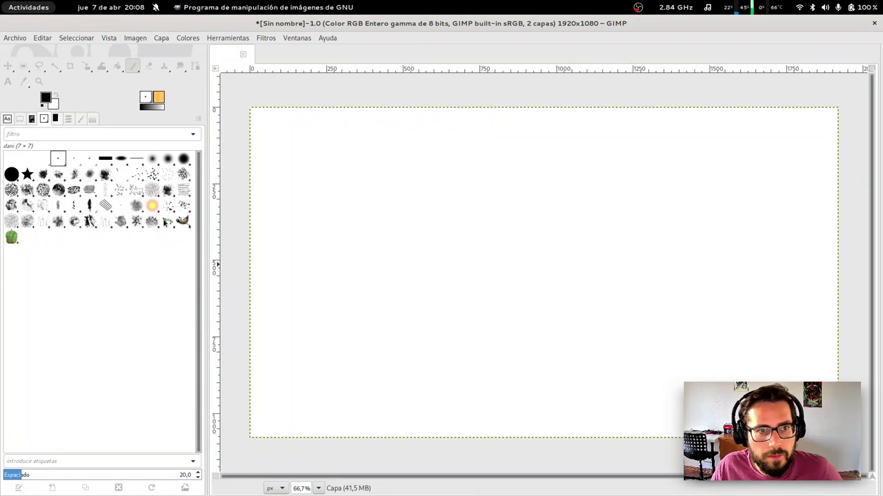
Paint freehand zigzag lines, two loops and a smile on the GIMP canvas
drag(453, 203, 707, 377)
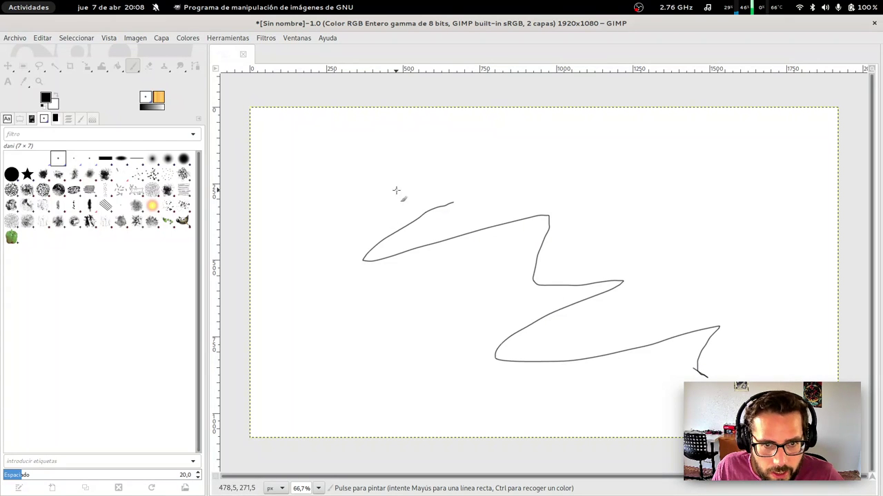
drag(396, 191, 511, 375)
drag(377, 274, 376, 275)
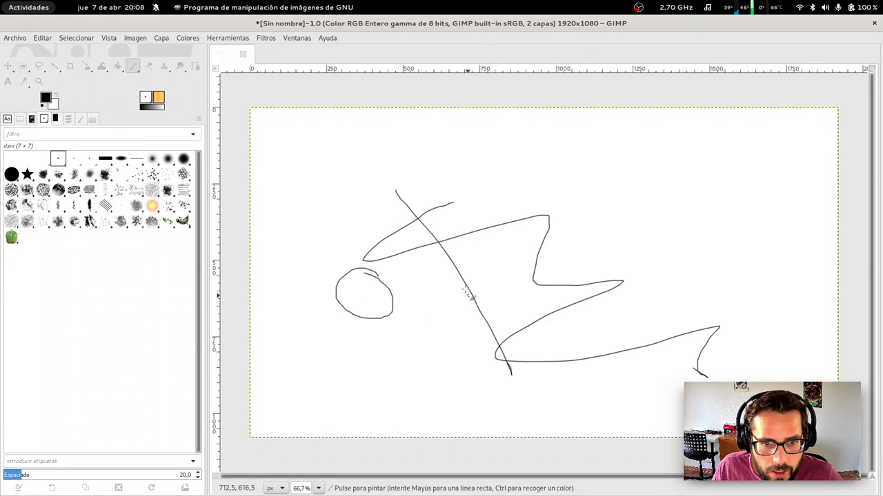
drag(452, 282, 449, 308)
mouse_move(351, 340)
mouse_down()
mouse_move(431, 356)
mouse_move(438, 347)
mouse_up()
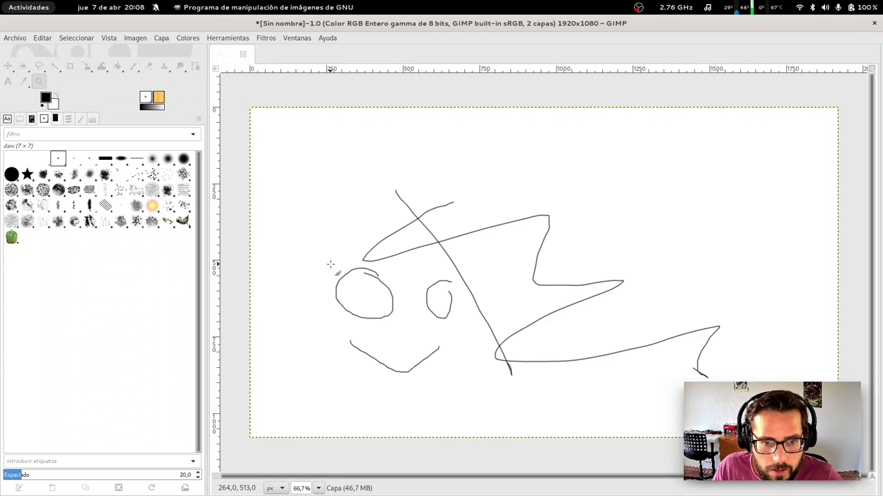
Zoom into the left oval at 300% magnification, then fit the whole image back in view
drag(311, 220, 484, 411)
drag(371, 168, 505, 248)
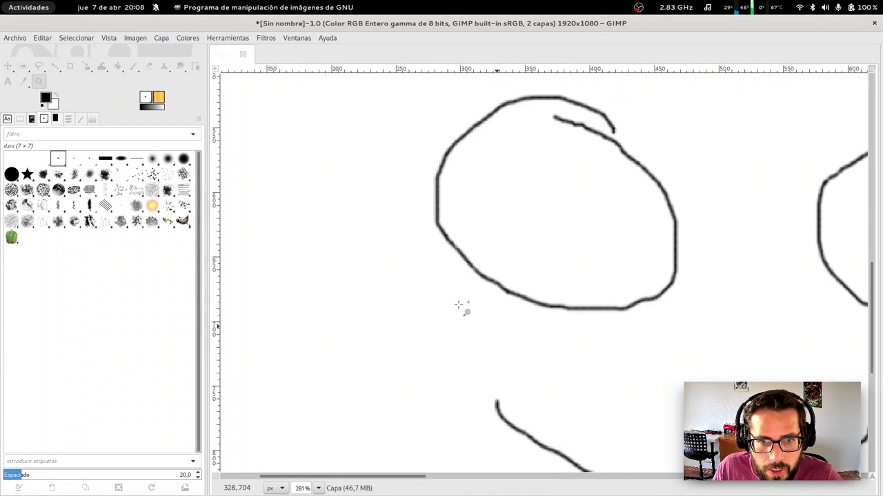
drag(398, 143, 555, 294)
click(395, 172)
click(428, 199)
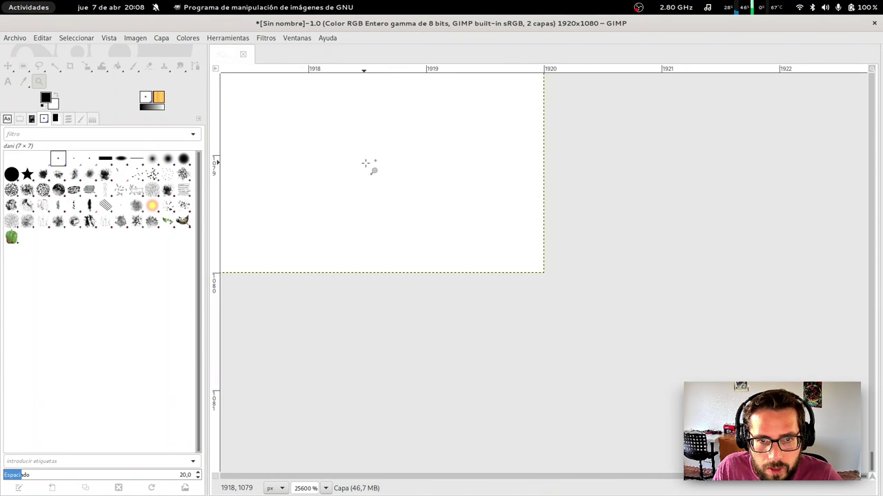
text(300)
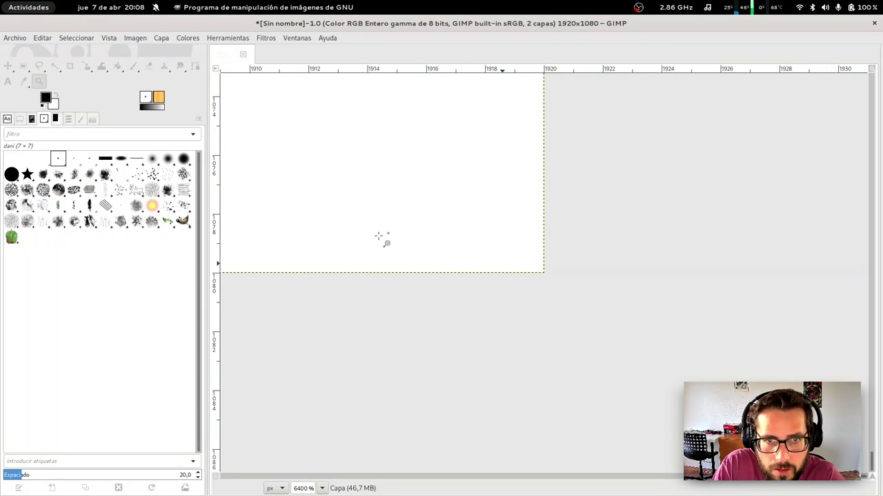
key(Return)
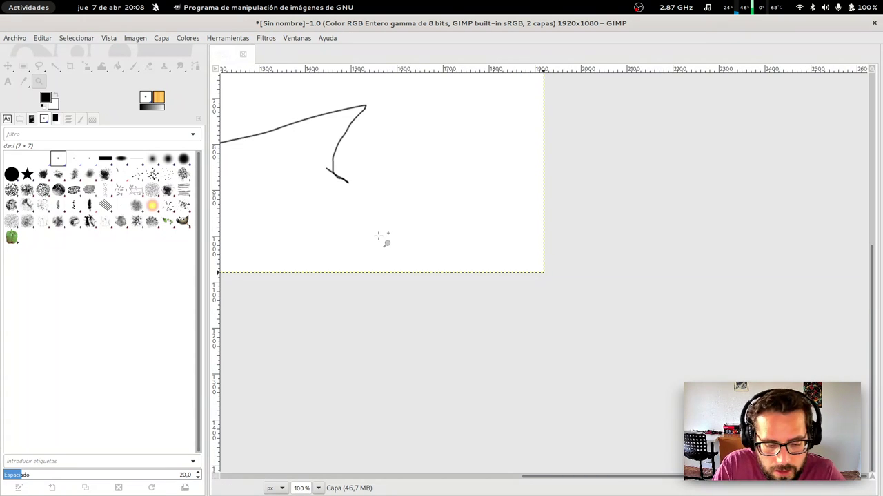
key(minus)
key(minus)
key(minus)
Zoom closely onto the eye circle's outline to see the stroke's pixels
drag(436, 266, 462, 305)
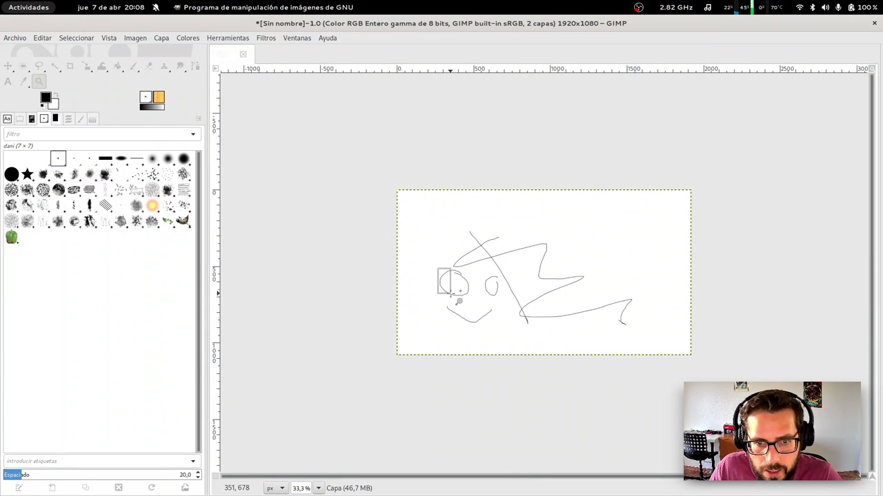
drag(448, 221, 533, 366)
drag(435, 193, 553, 258)
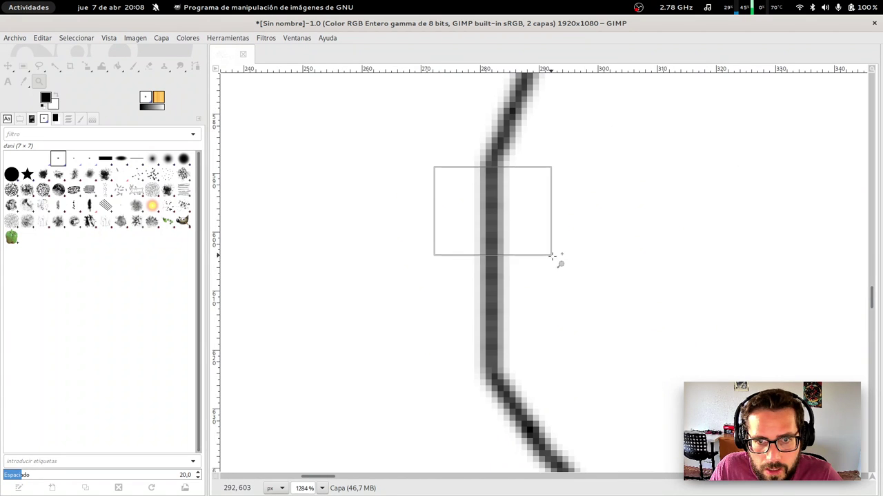
drag(422, 187, 701, 379)
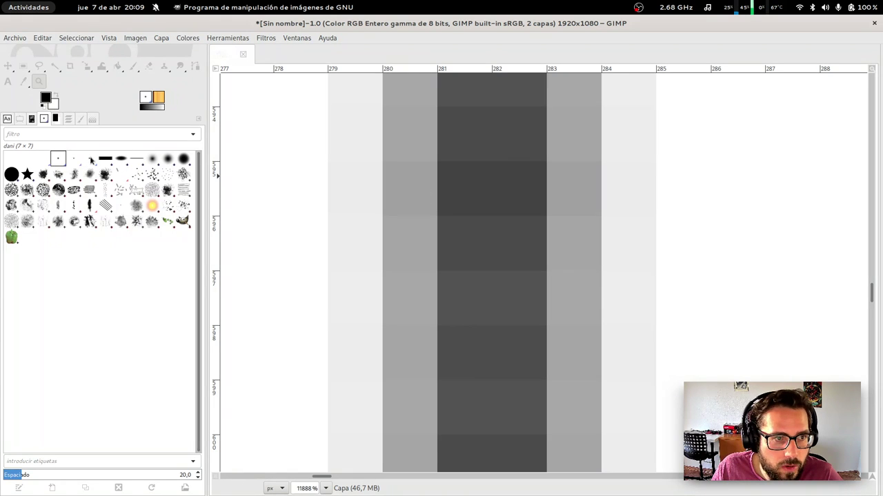
Select the 1. Pixel (3×3) brush and scroll through the options
click(90, 160)
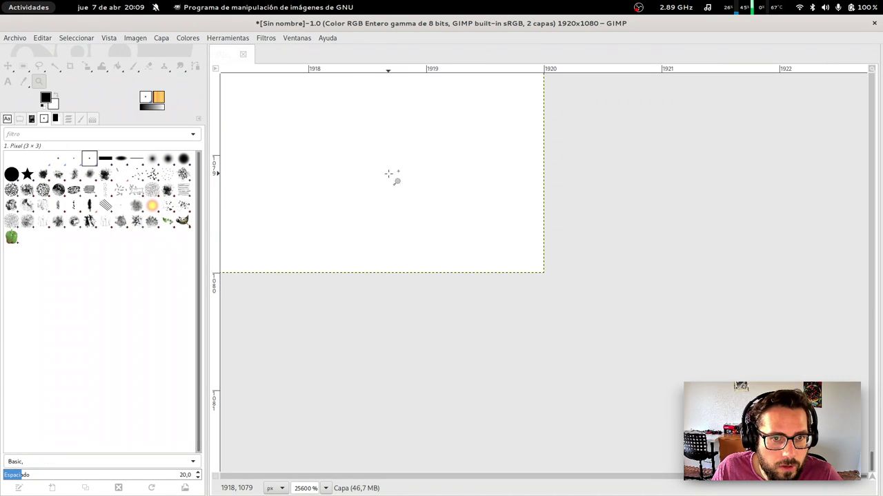
click(353, 169)
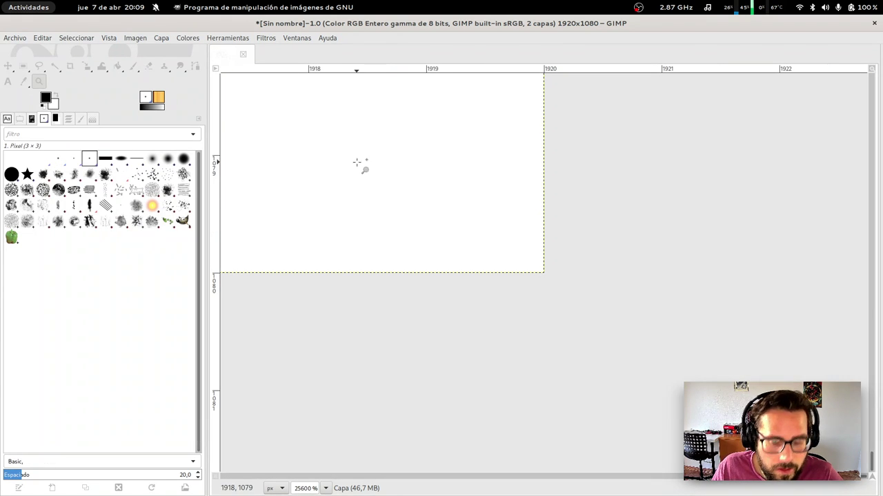
scroll(350, 167, down, 3)
scroll(394, 234, down, 3)
scroll(586, 235, down, 2)
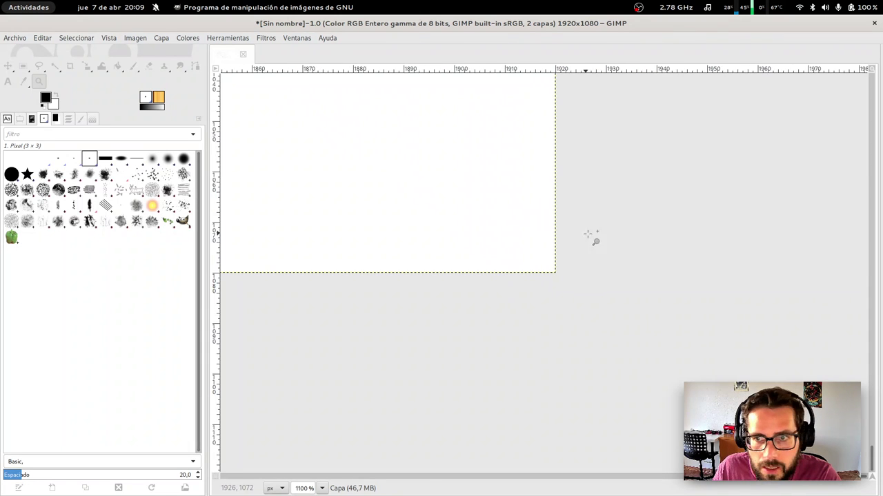
scroll(482, 248, down, 5)
scroll(407, 234, down, 3)
scroll(483, 255, down, 1)
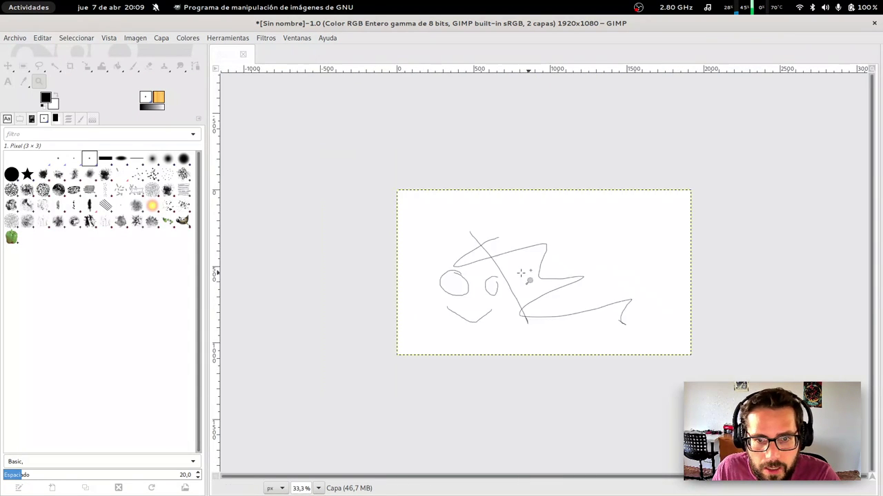
scroll(524, 276, down, 1)
scroll(558, 285, down, 3)
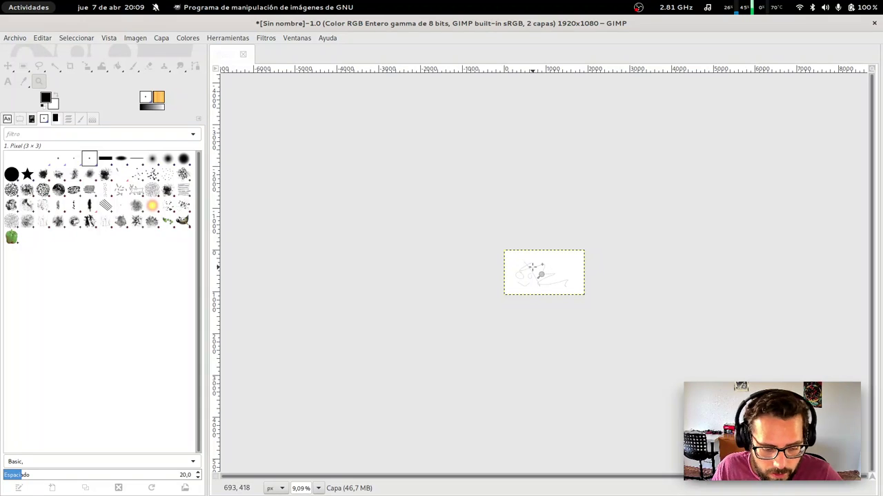
scroll(533, 267, up, 2)
scroll(533, 268, up, 3)
scroll(533, 268, up, 4)
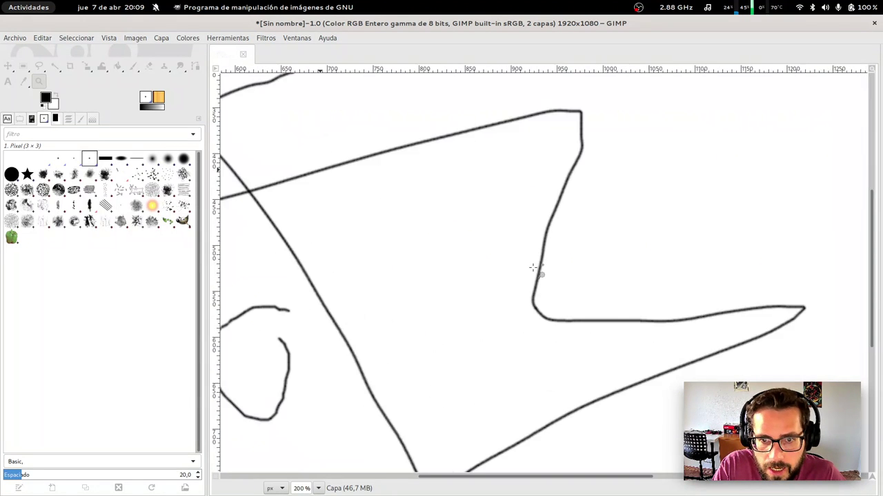
scroll(533, 268, up, 2)
scroll(533, 267, up, 3)
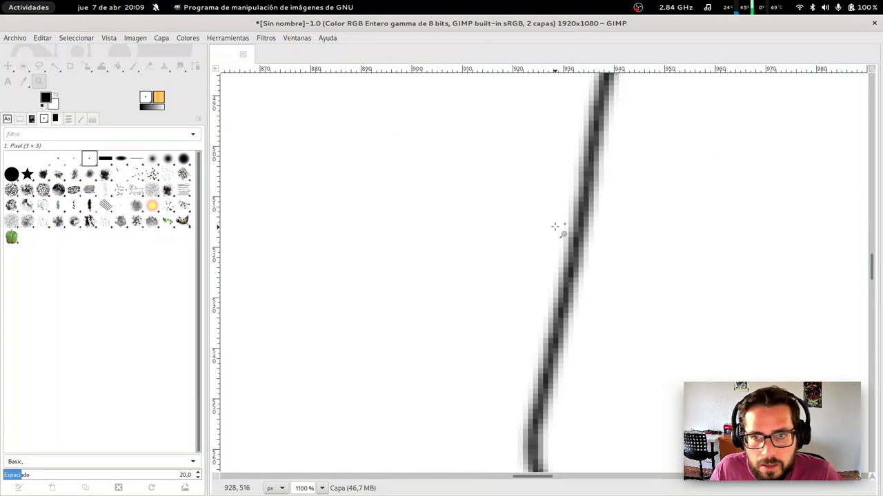
scroll(569, 228, down, 3)
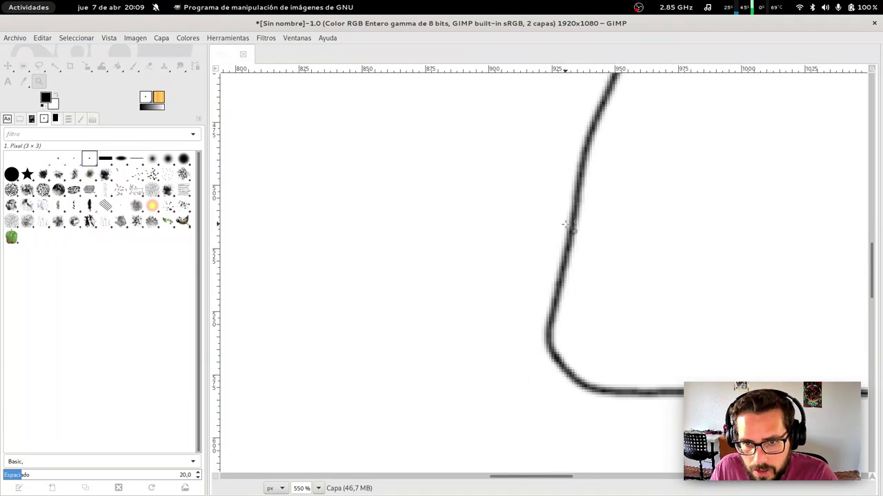
scroll(569, 227, down, 2)
scroll(598, 270, down, 3)
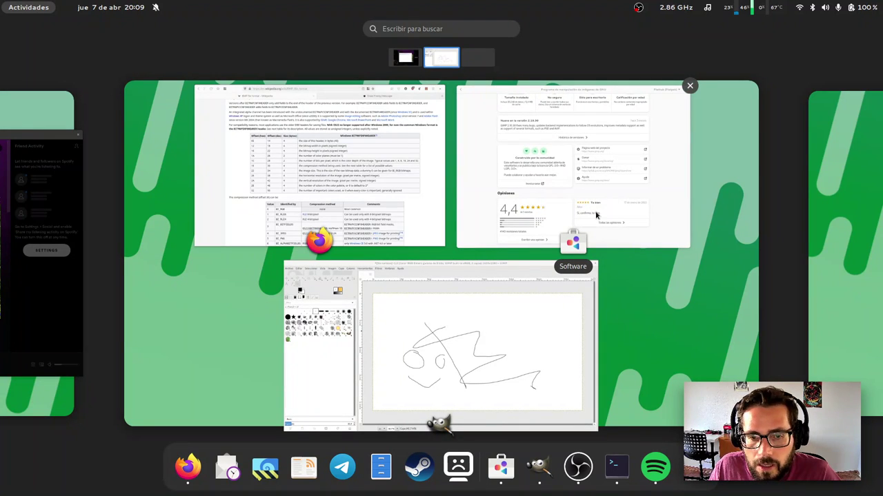
Launch Inkscape by searching 'inks', then pencil a thin horizontal line at the GIMP canvas top
text(inks)
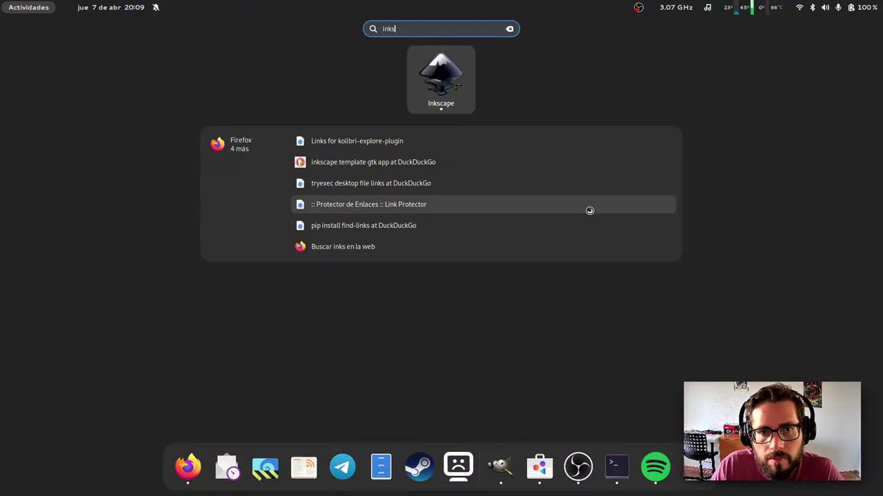
key(Escape)
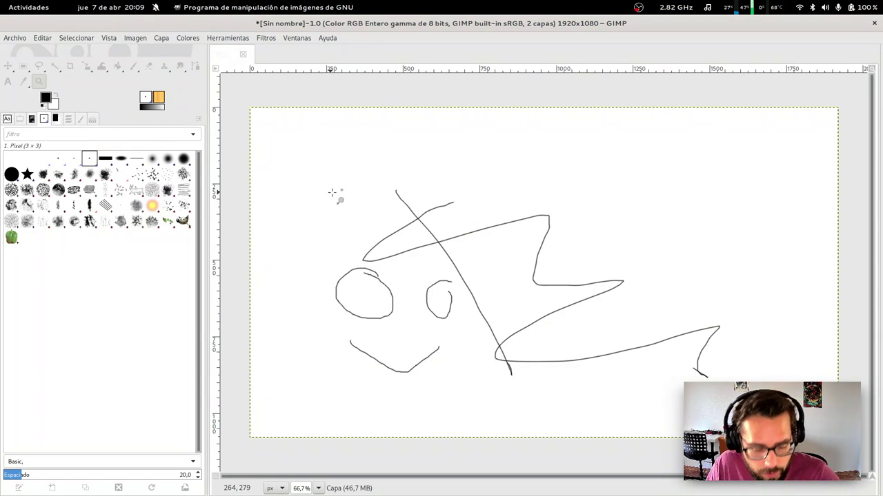
key(b)
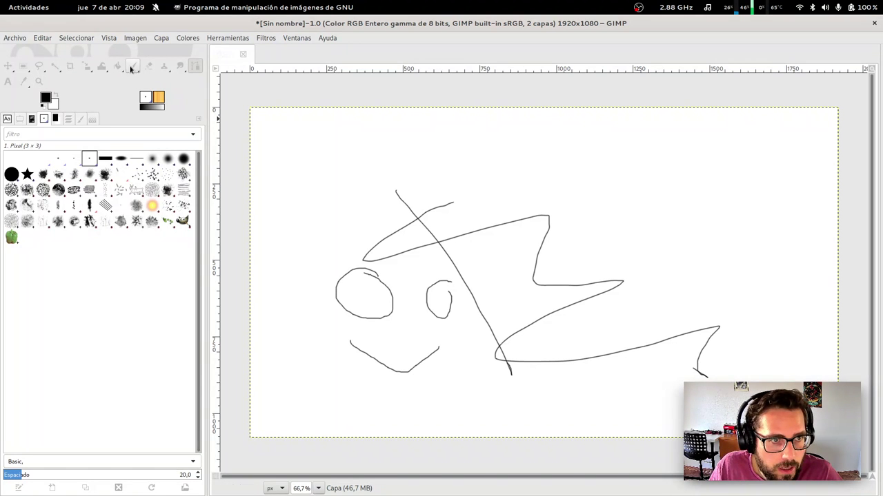
click(132, 68)
drag(322, 147, 495, 141)
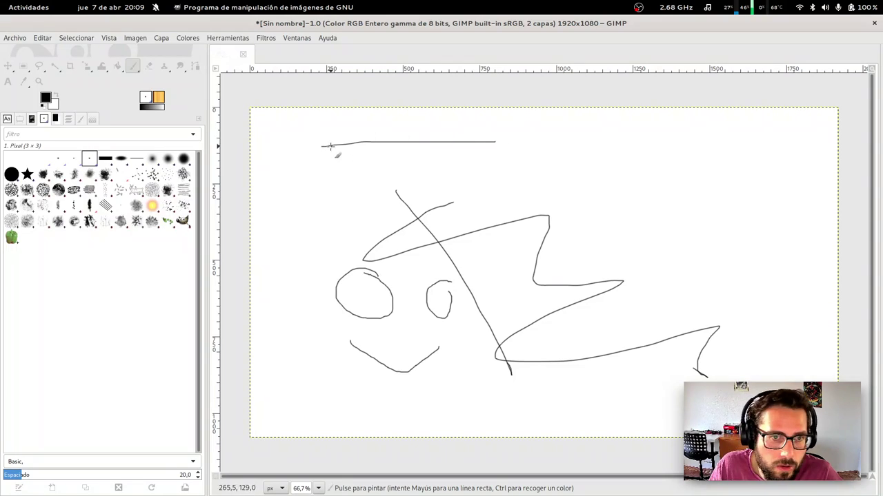
Switch to Inkscape and create 'Documento nuevo' from its welcome screen
key(super)
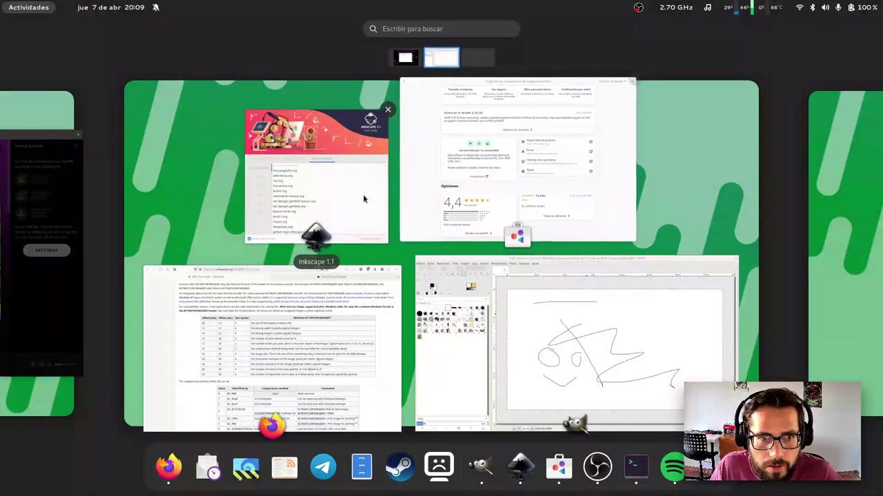
click(362, 194)
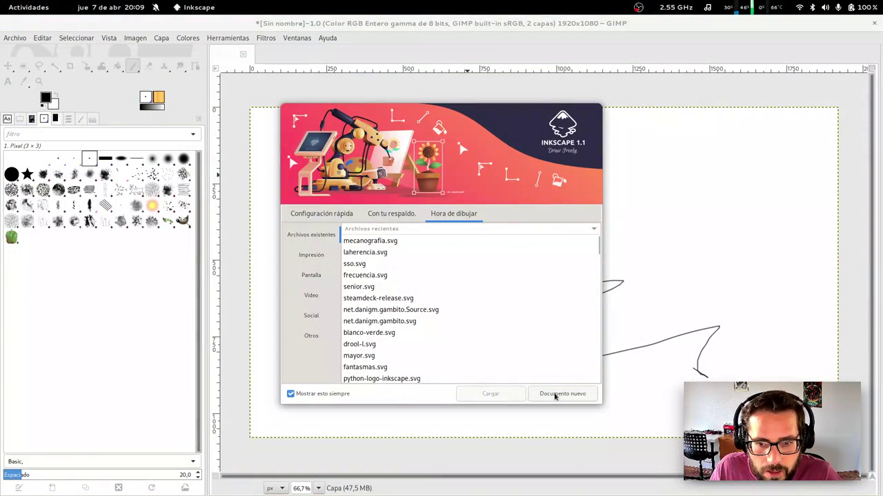
click(555, 393)
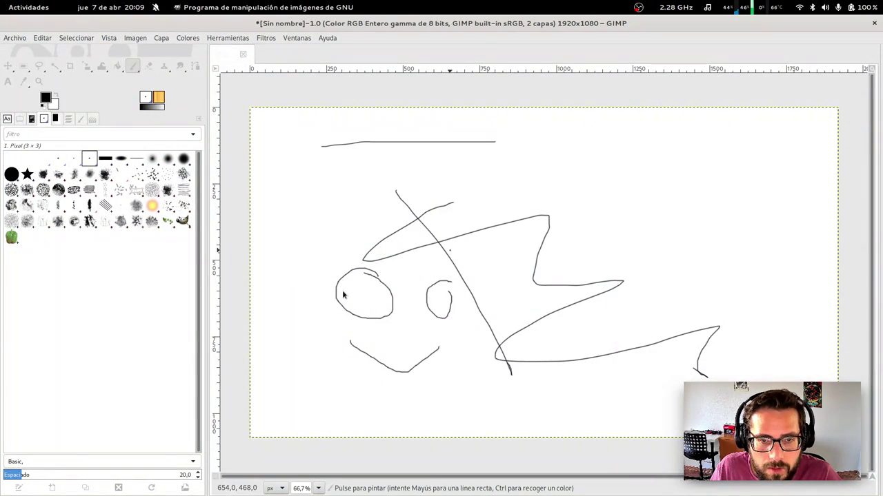
key(super)
Draw a straight, slightly slanted Bezier line near the top of the page
click(607, 361)
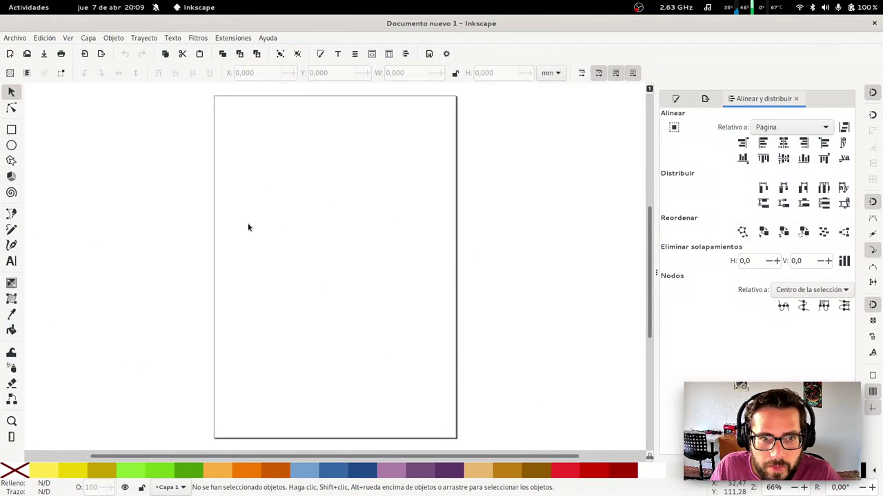
key(b)
click(240, 148)
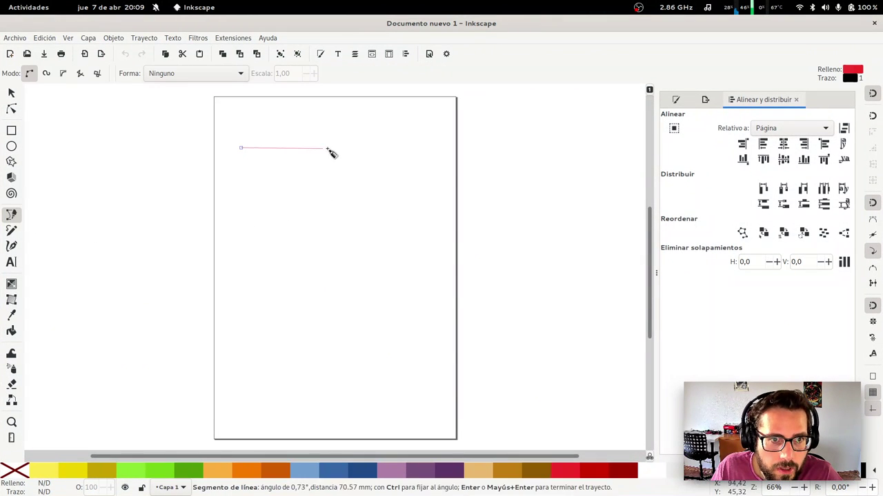
click(408, 129)
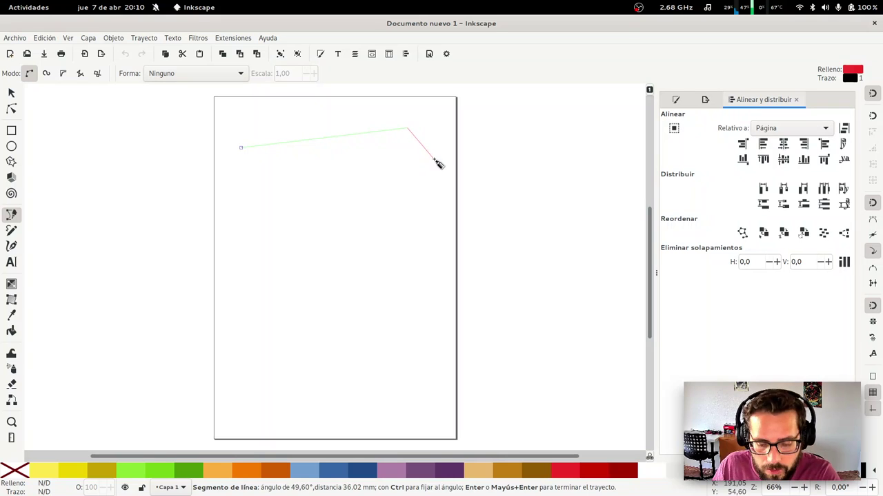
key(Return)
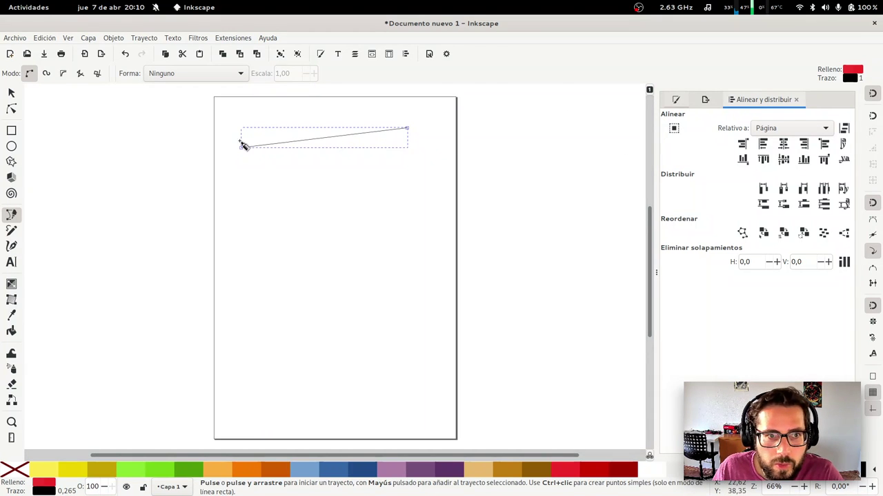
key(s)
Save the drawing as test.svg in the Documentos folder
click(14, 37)
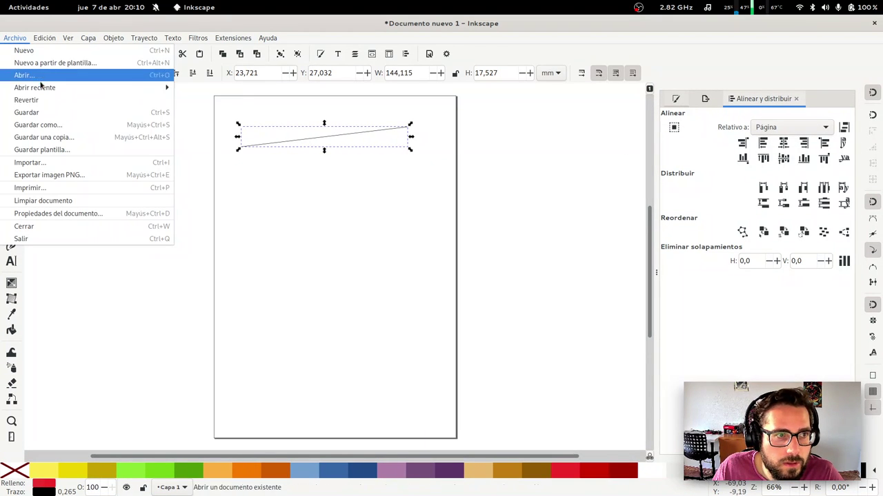
click(25, 112)
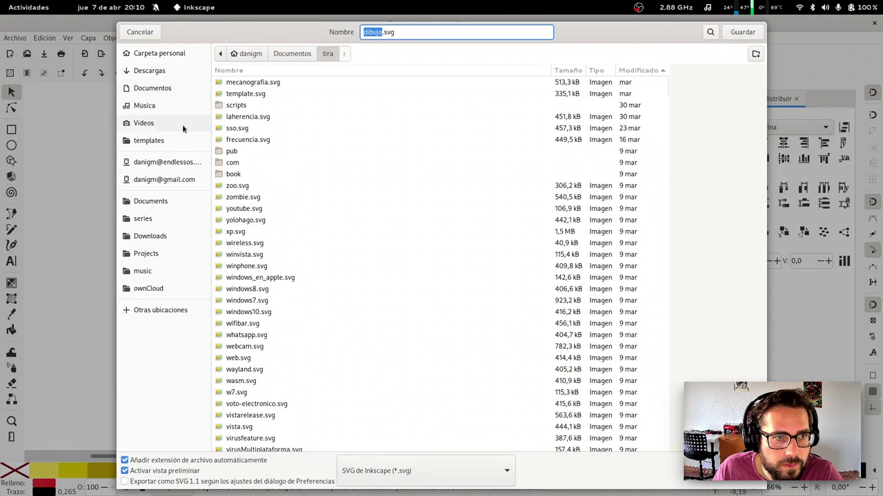
click(168, 94)
click(394, 31)
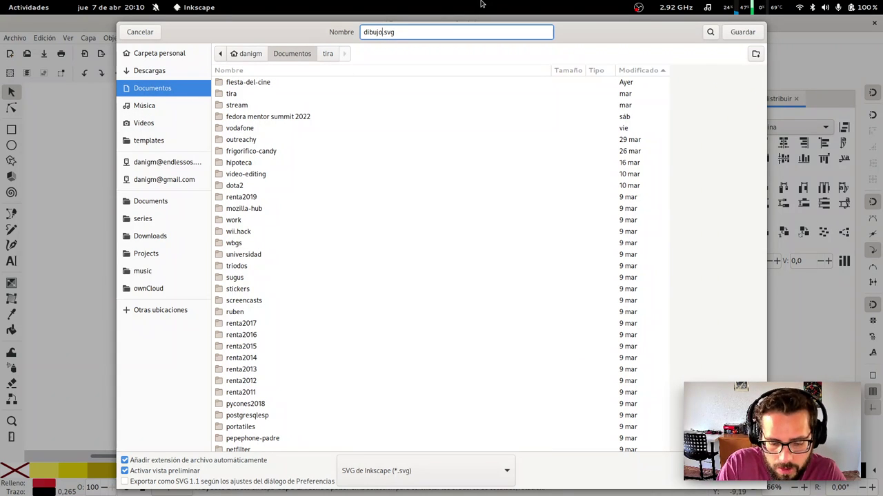
key(BackSpace)
key(BackSpace)
key(BackSpace)
key(BackSpace)
key(BackSpace)
text(test)
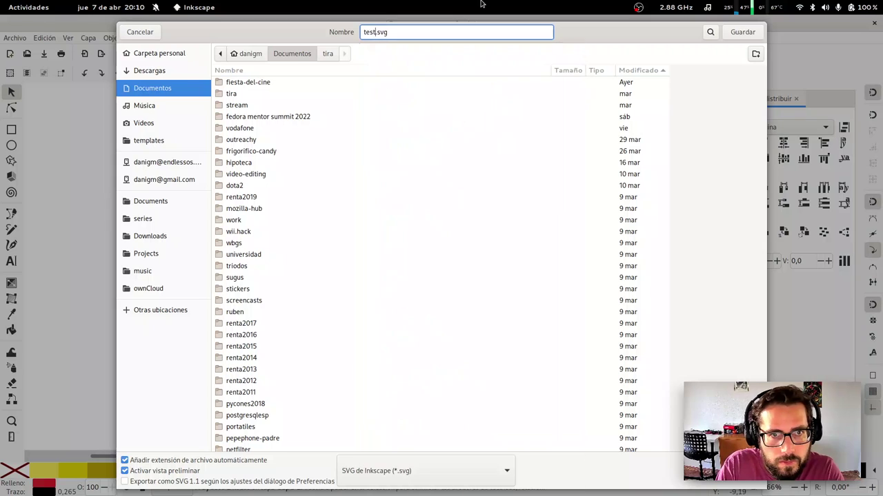
key(Return)
In a new maximized terminal, print Documentos/test.svg with cat
key(ctrl+alt+t)
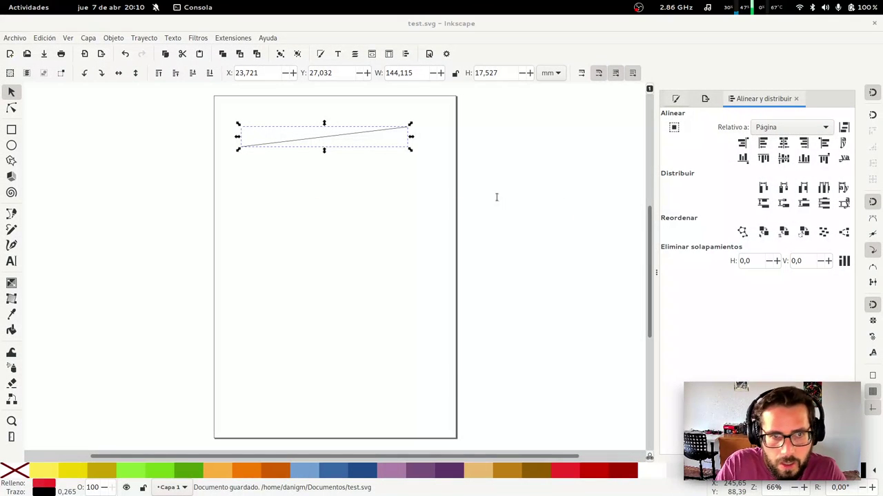
text(cat)
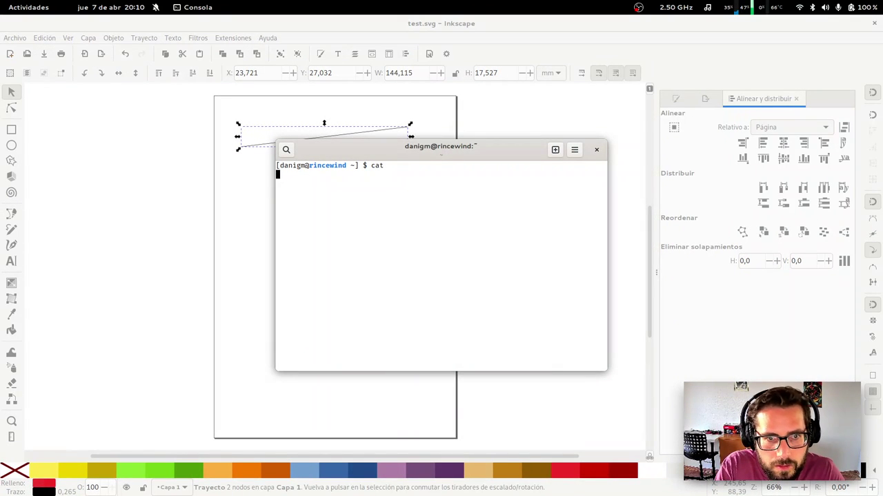
key(ctrl+c)
key(ctrl+c)
key(ctrl+c)
key(Tab)
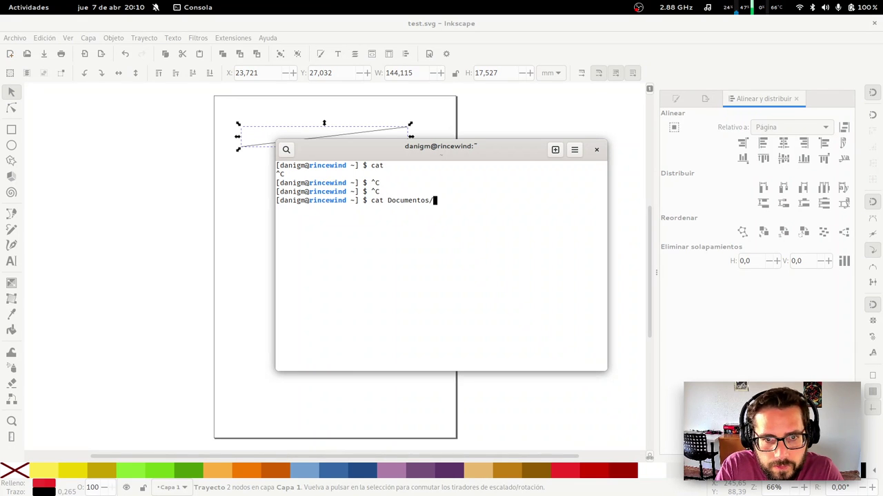
text(test.svg)
key(Return)
key(super+Up)
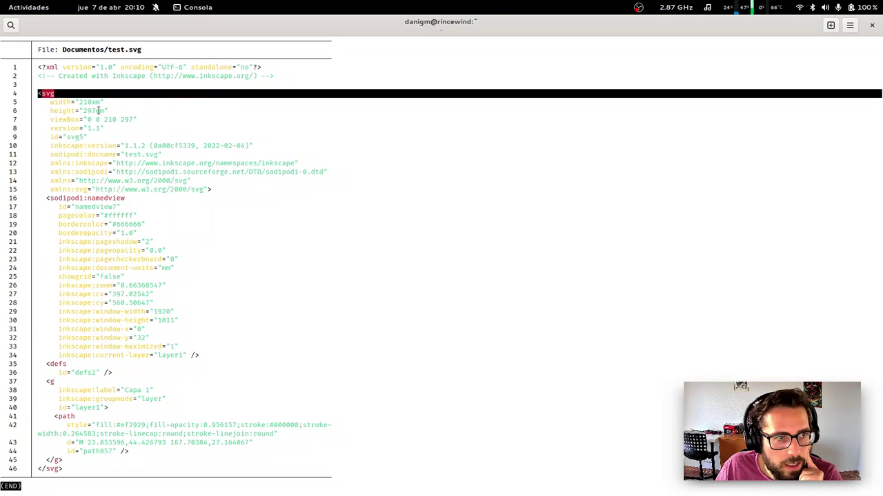
Highlight the svg element's source and switch the console to the dark style
drag(38, 93, 361, 427)
click(850, 26)
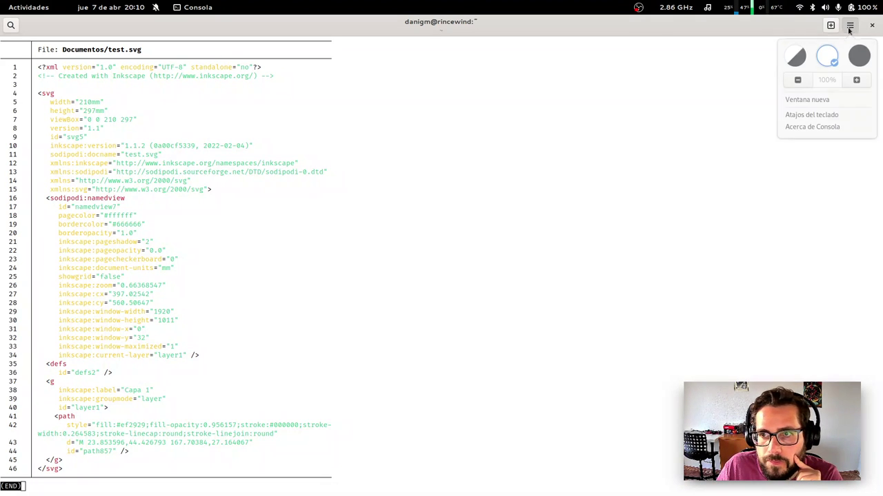
click(858, 58)
click(122, 136)
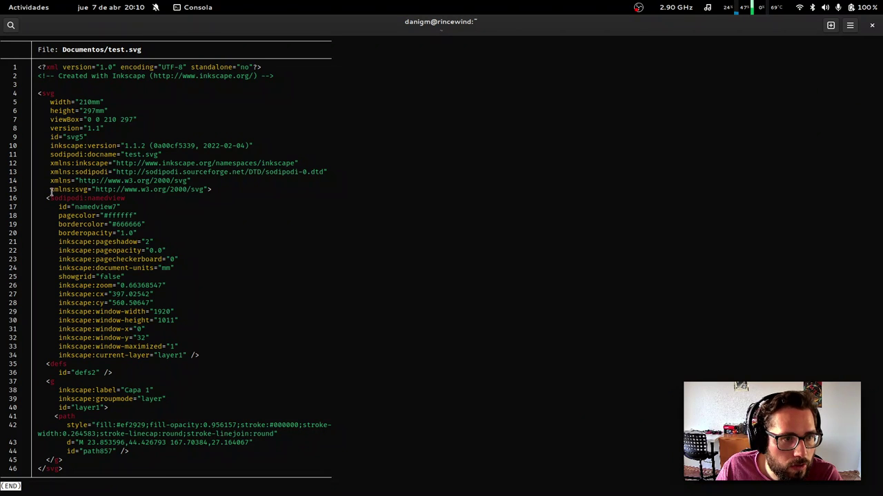
Highlight the sodipodi:namedview block and its pagecolor line in the source
drag(46, 197, 198, 355)
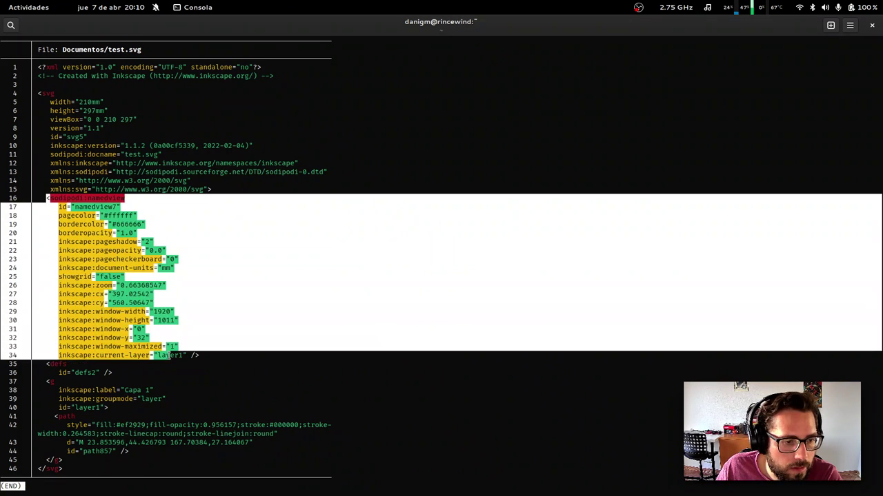
click(66, 404)
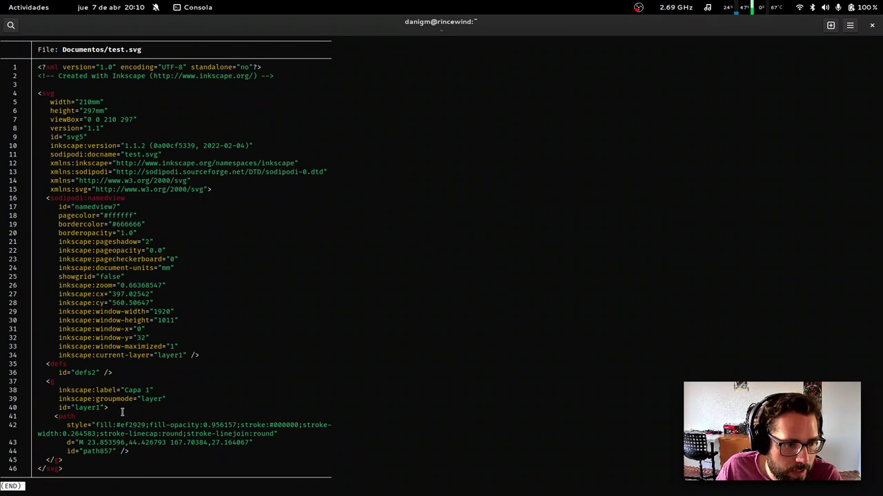
drag(121, 411, 32, 136)
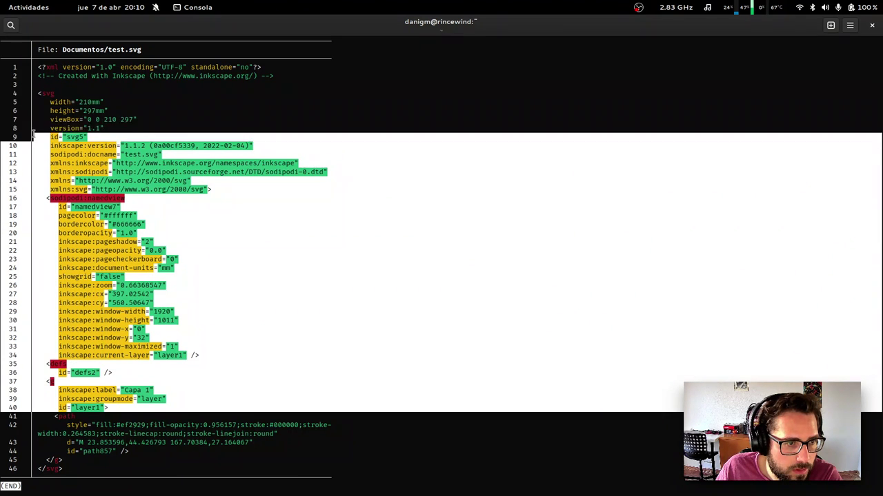
click(100, 259)
triple_click(62, 214)
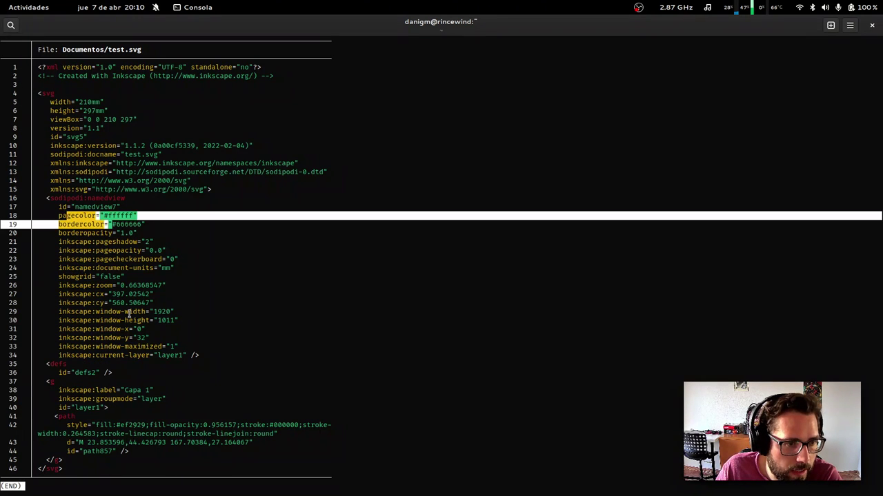
click(129, 314)
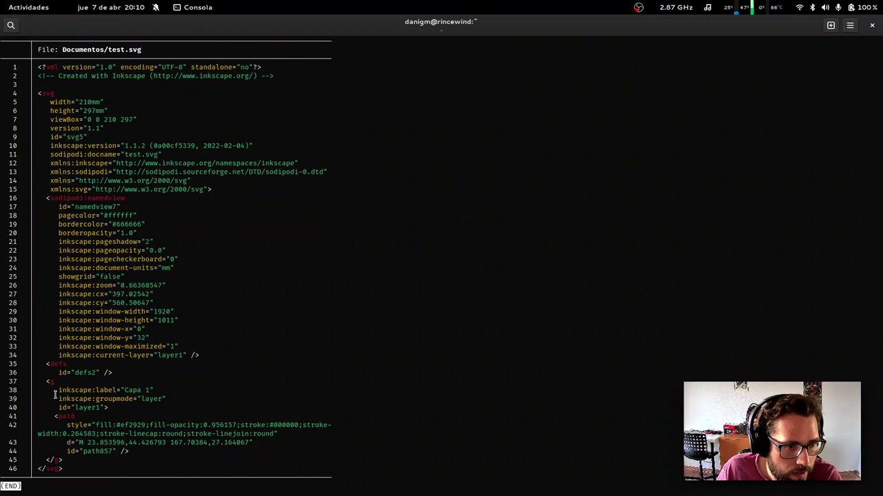
Highlight the path element and its fill, stroke width and line-cap style settings
mouse_move(54, 417)
mouse_down()
mouse_move(131, 451)
mouse_move(5, 416)
mouse_up()
click(131, 451)
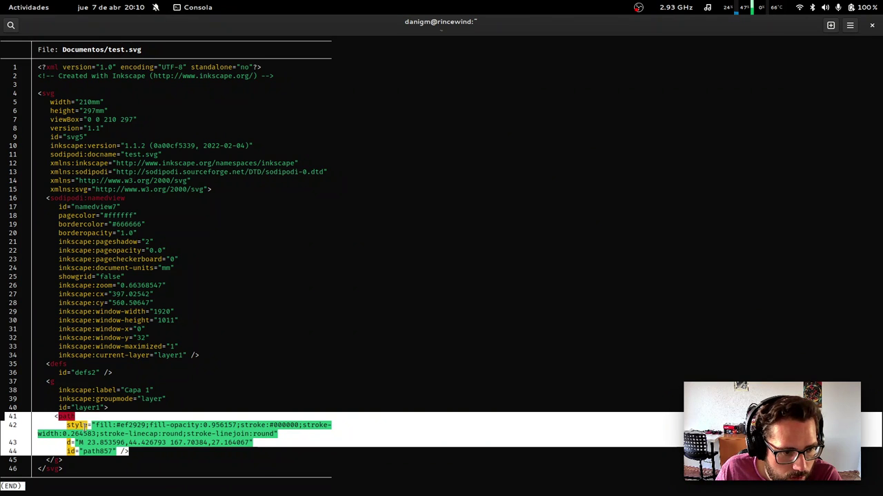
click(94, 425)
mouse_move(95, 424)
mouse_down()
mouse_move(258, 426)
mouse_move(14, 427)
mouse_up()
click(147, 429)
click(258, 426)
click(74, 439)
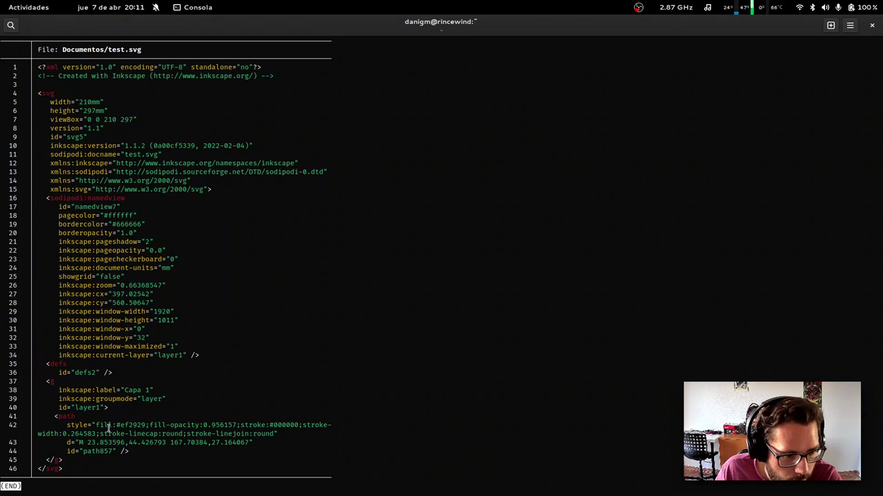
drag(99, 434, 219, 434)
click(218, 434)
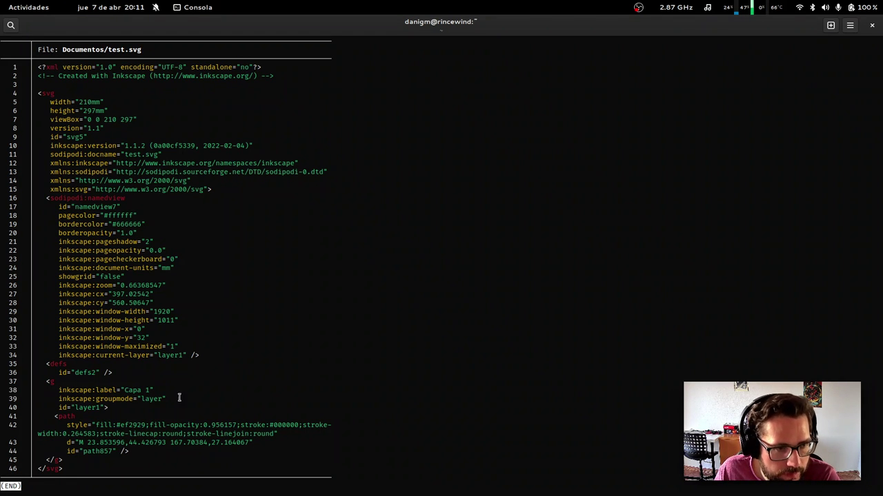
Return the console to its prompt, then quit GIMP discarding the unsaved sketch
key(q)
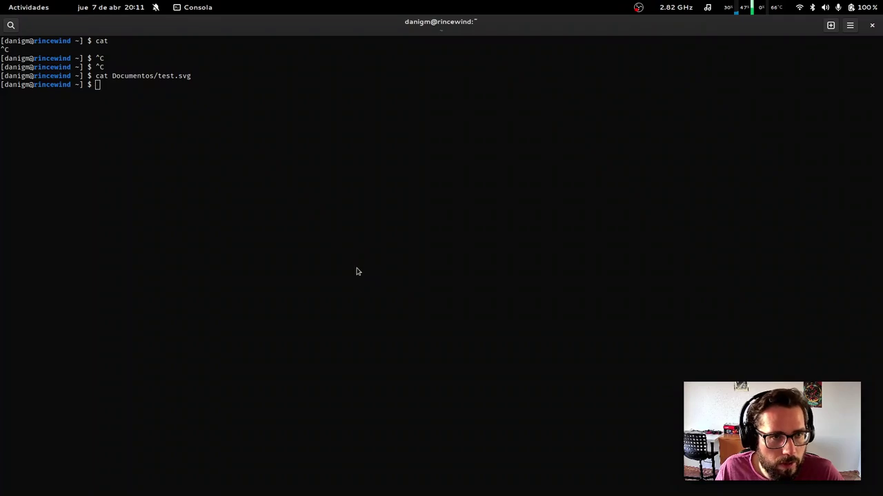
key(super)
click(494, 181)
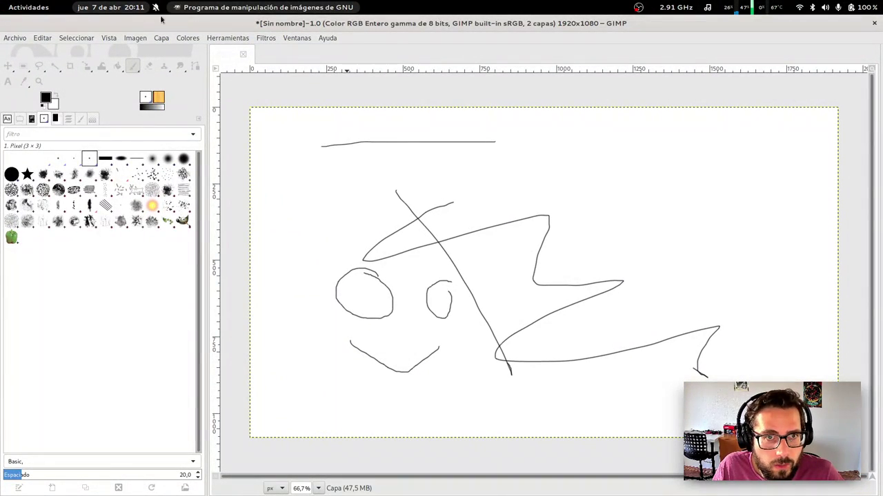
click(22, 39)
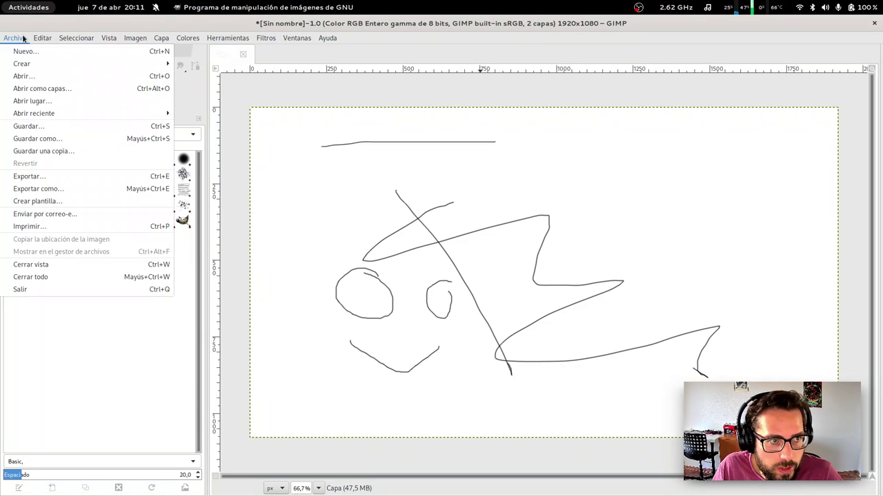
click(24, 38)
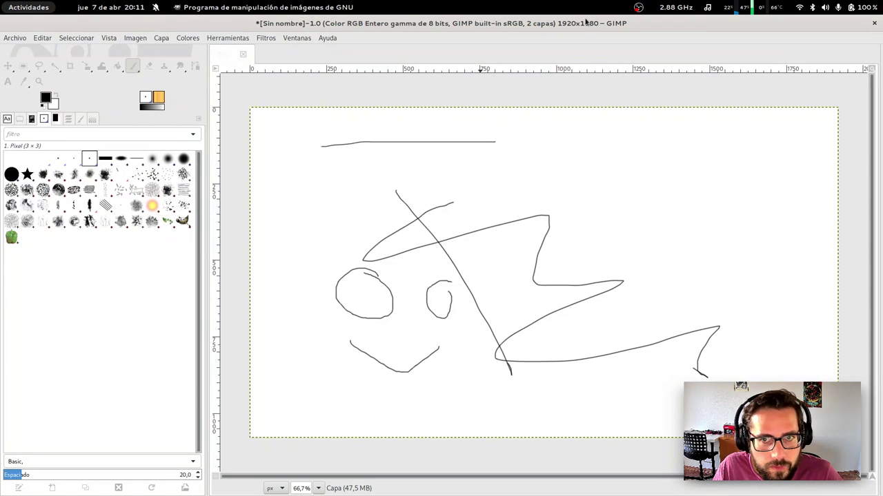
click(873, 22)
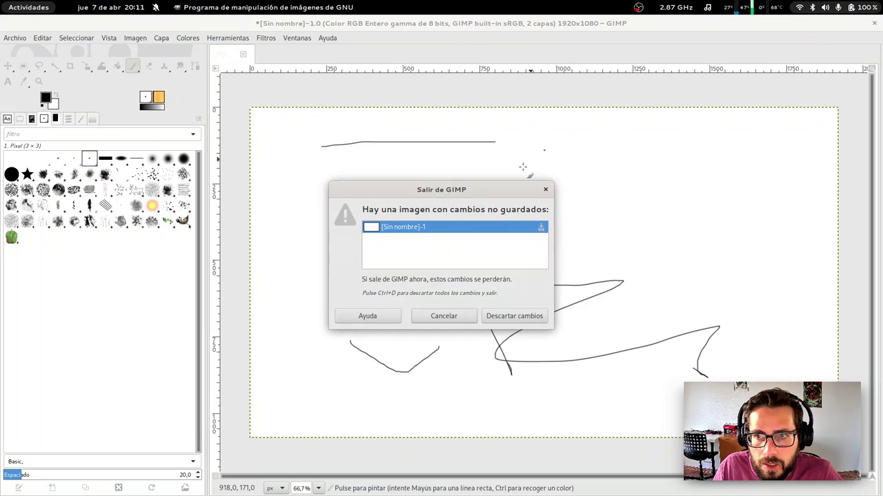
click(522, 319)
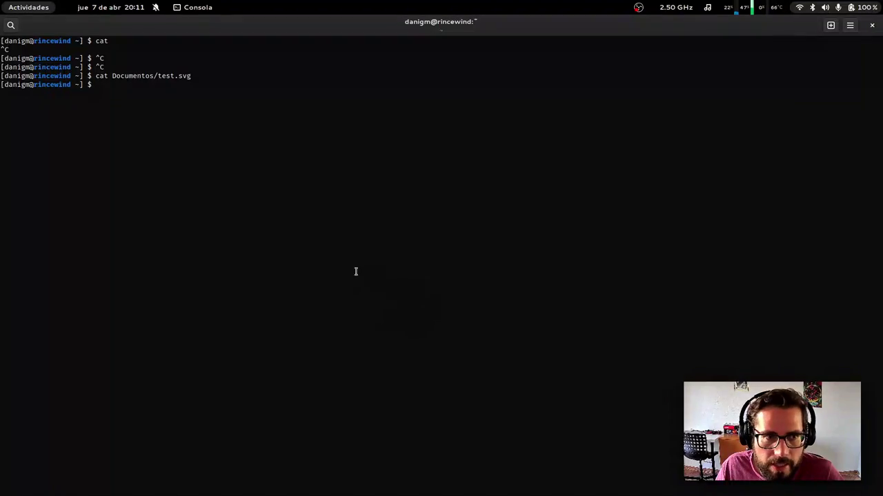
Cycle through the open windows to bring the Software store's GIMP page forward
key(super)
click(618, 299)
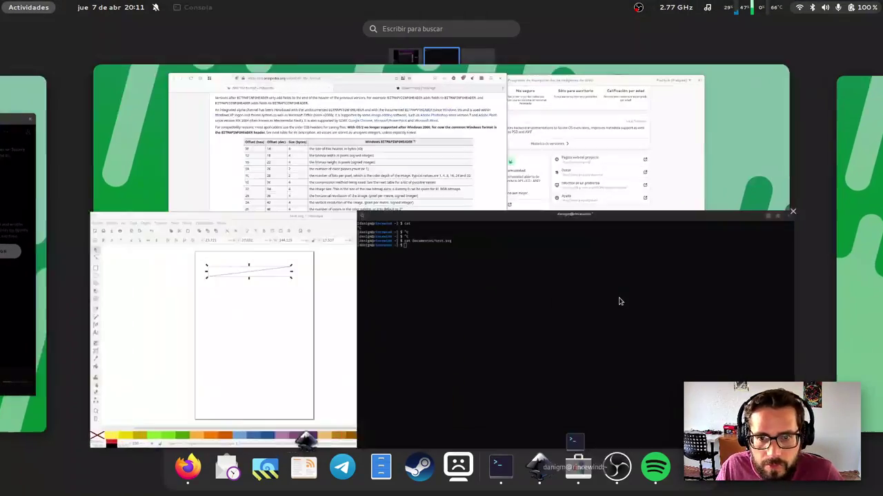
key(alt+Tab)
key(super)
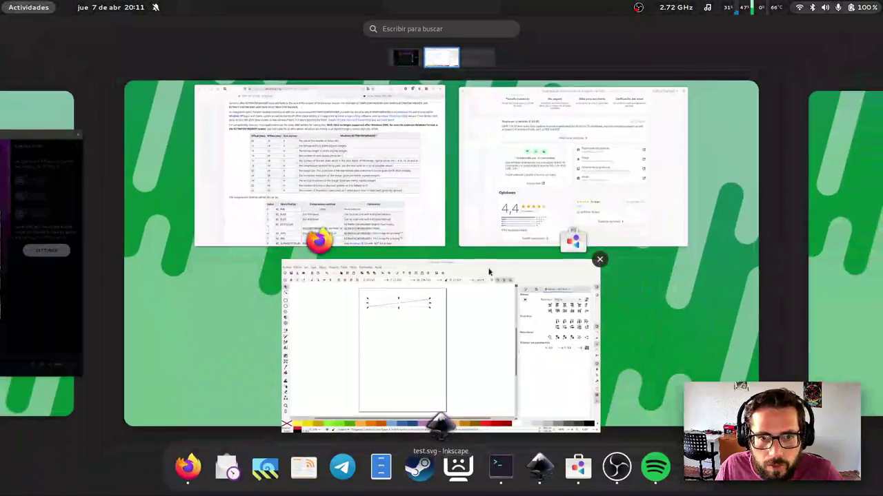
mouse_move(573, 165)
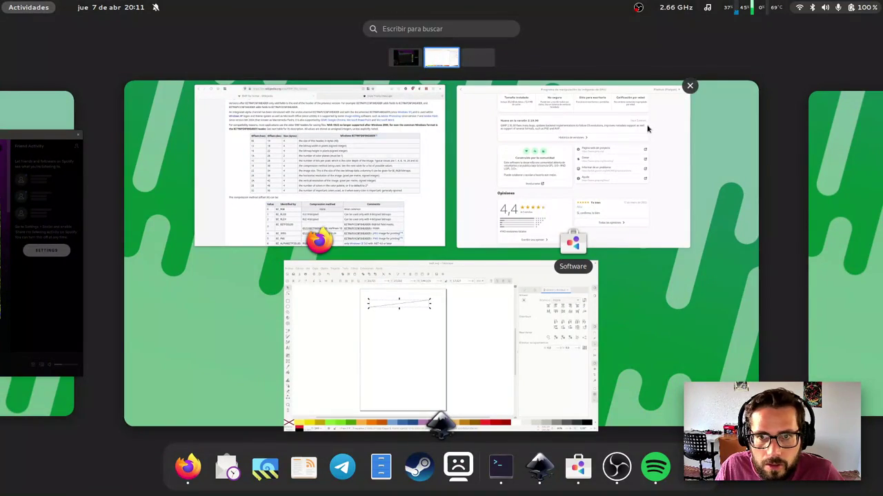
click(646, 131)
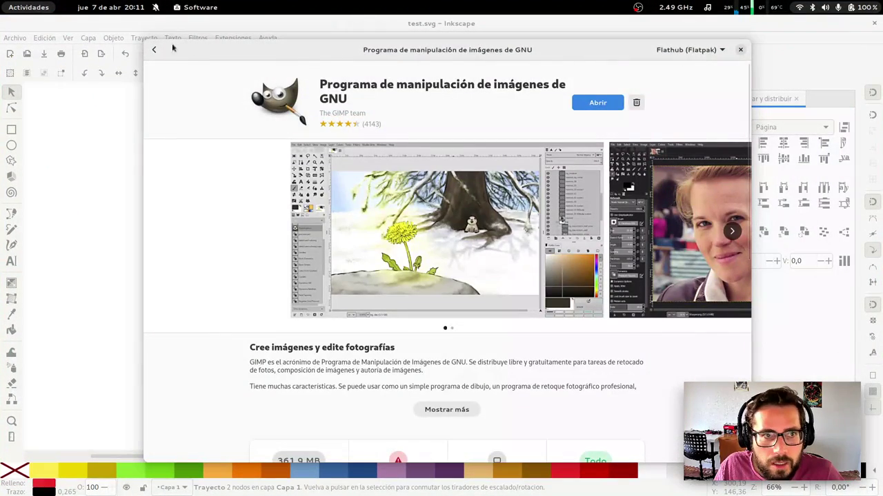
Search the store for 'inks' and open Inkscape's details page
click(154, 50)
key(ctrl+a)
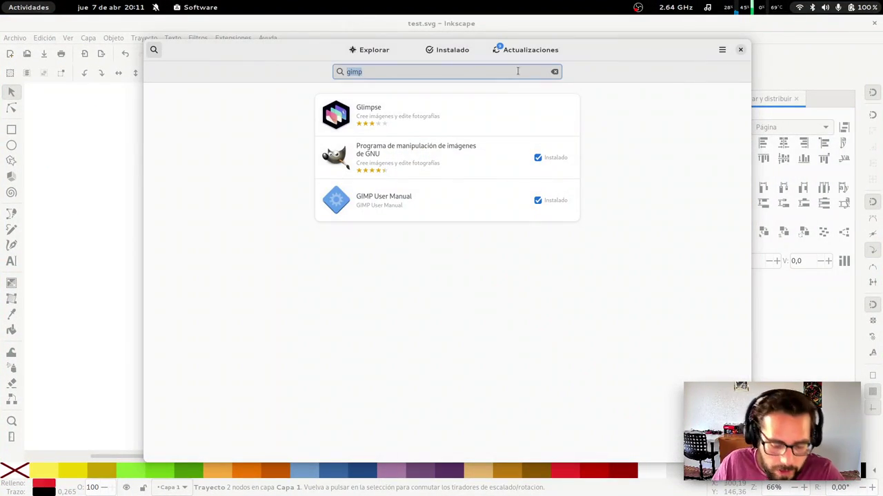
text(inks)
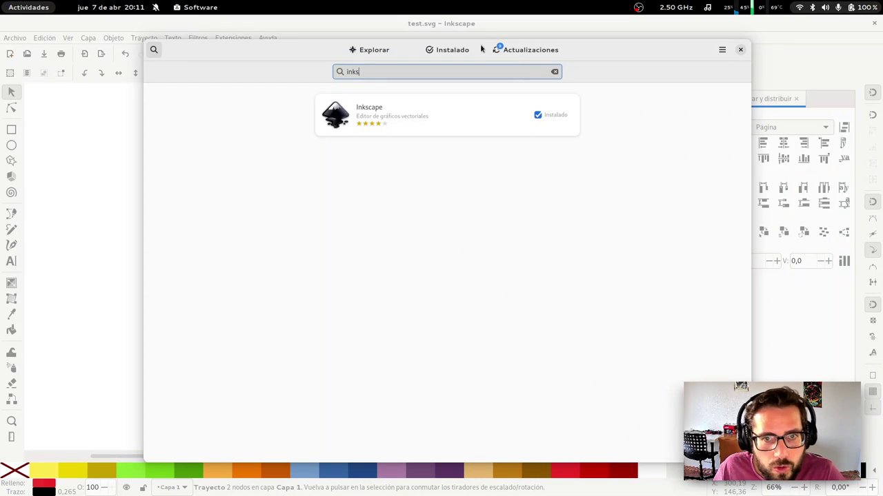
click(459, 103)
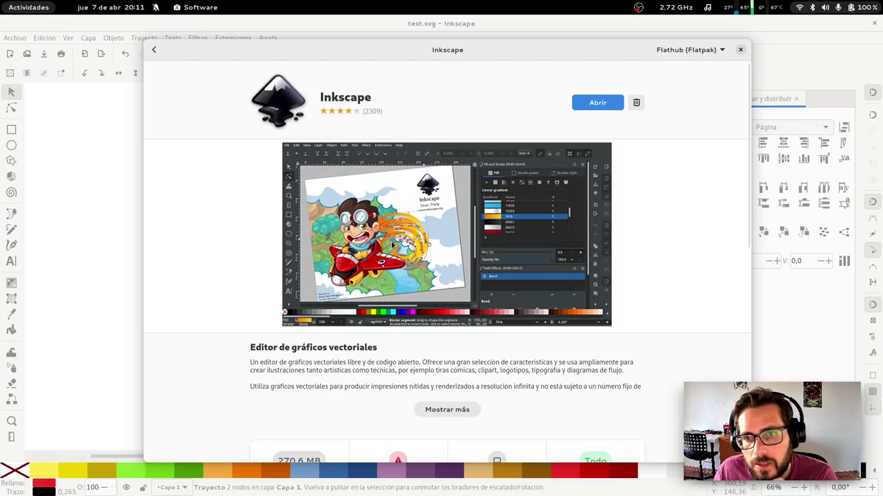
Scroll Inkscape's details down to its 4,1-star reviews, then close Software
scroll(393, 245, down, 1)
scroll(366, 290, down, 2)
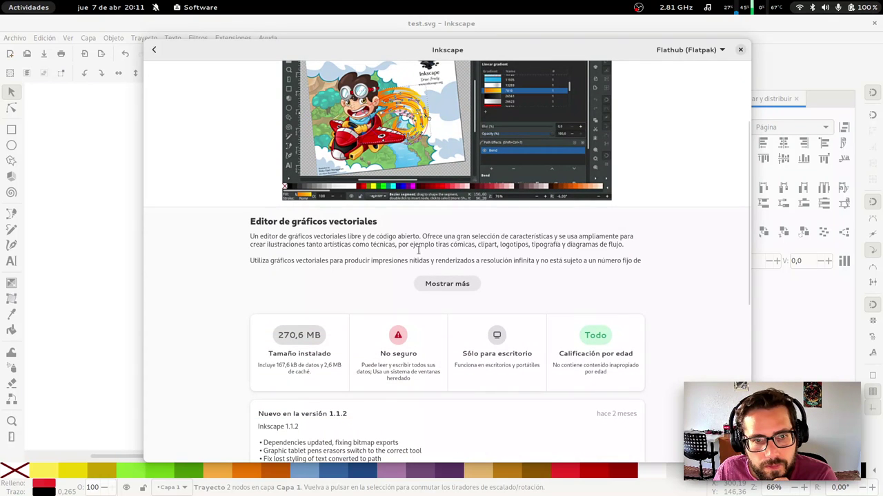
scroll(532, 260, up, 3)
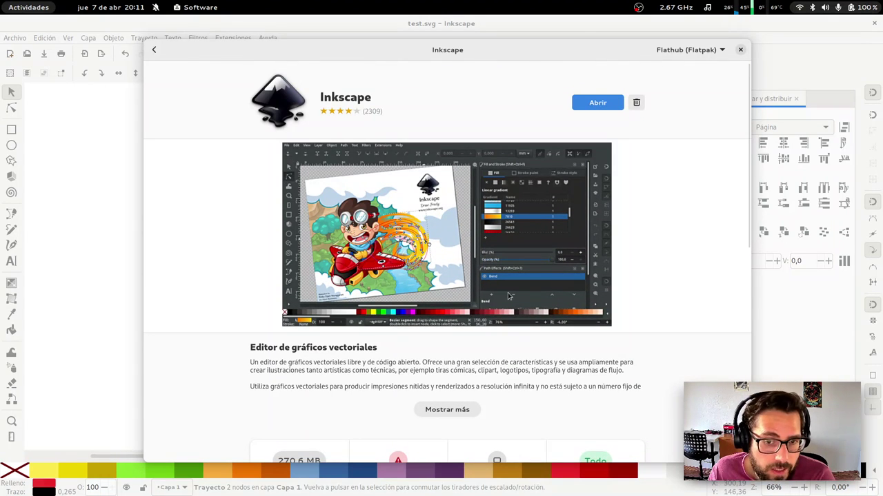
scroll(665, 296, down, 3)
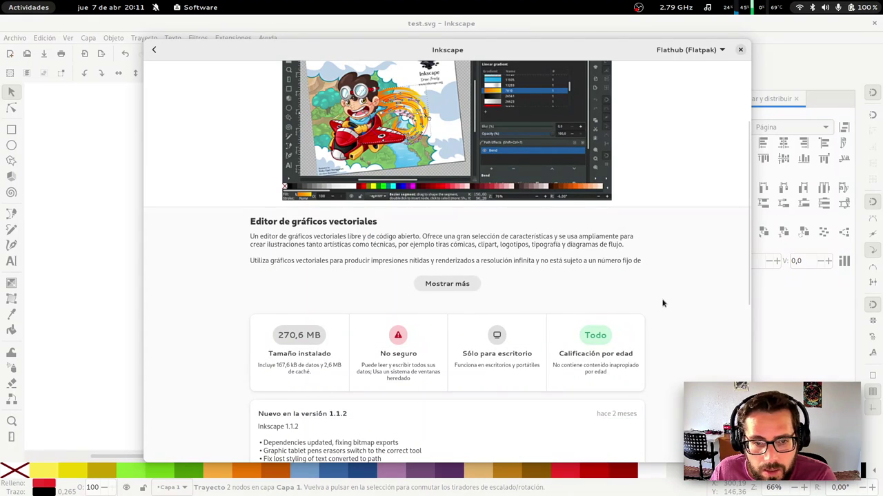
scroll(660, 300, down, 3)
scroll(658, 304, down, 1)
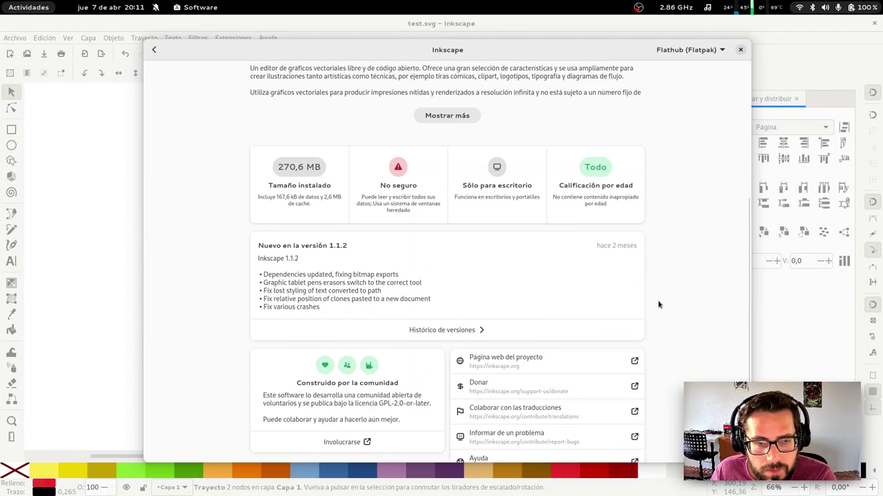
scroll(658, 304, down, 1)
scroll(658, 304, down, 2)
scroll(658, 304, down, 1)
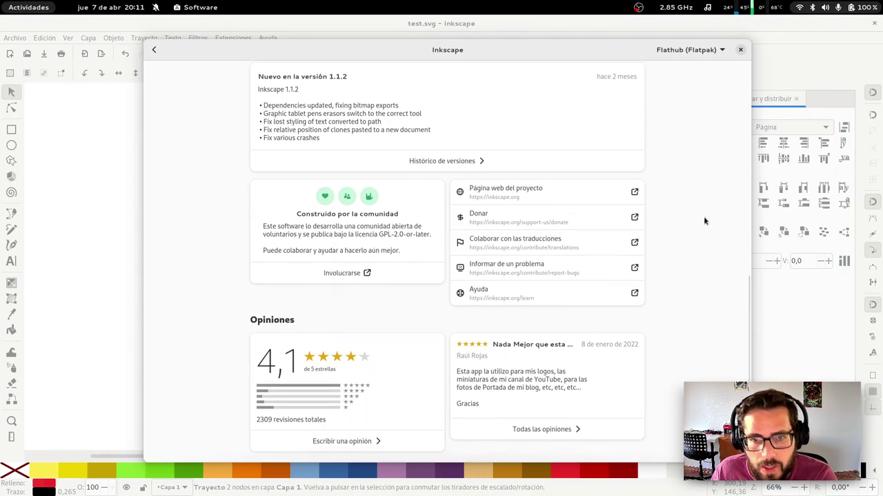
click(740, 50)
Bring the Firefox BMP file format article forward and select its name in the URL
key(super)
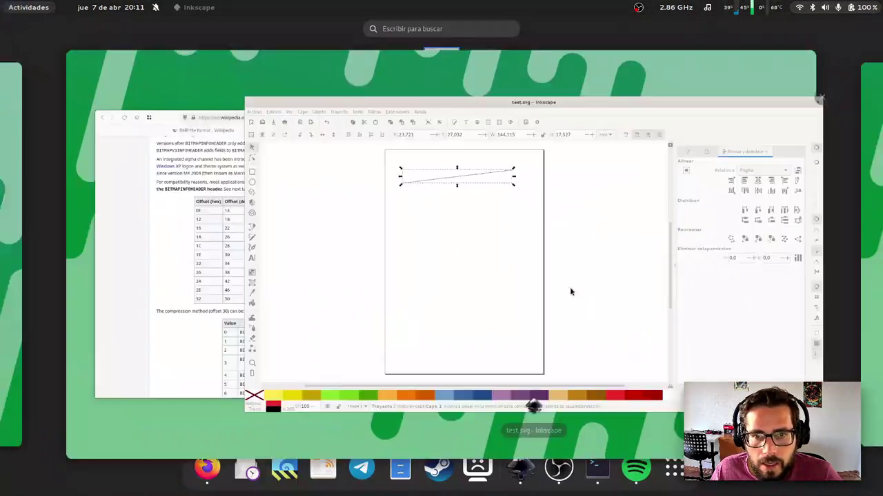
click(569, 291)
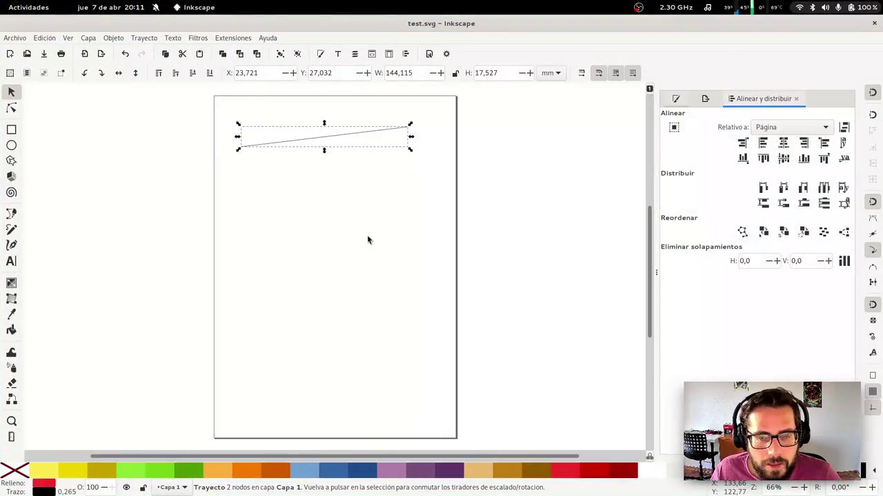
key(super)
click(271, 237)
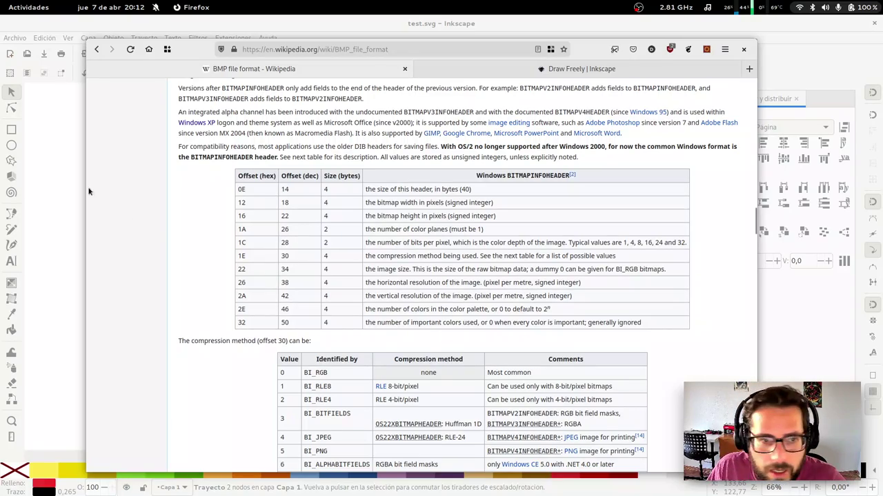
scroll(571, 128, up, 10)
scroll(545, 110, up, 10)
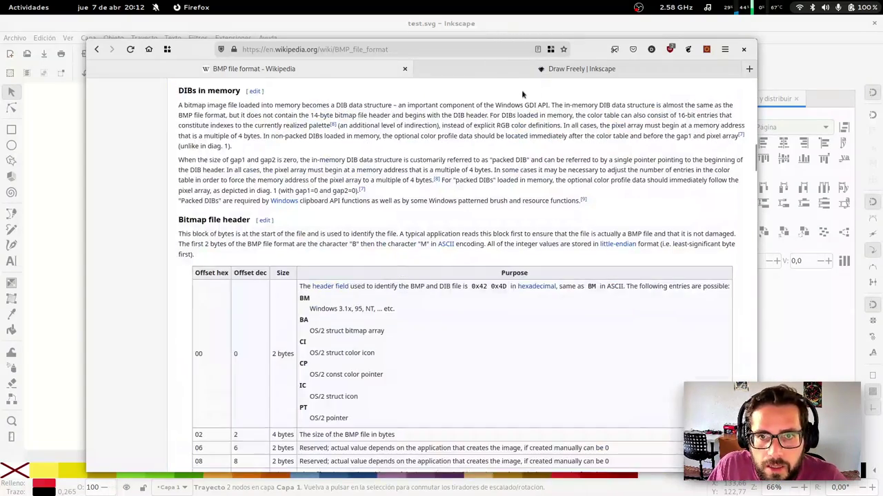
scroll(521, 90, up, 10)
double_click(404, 48)
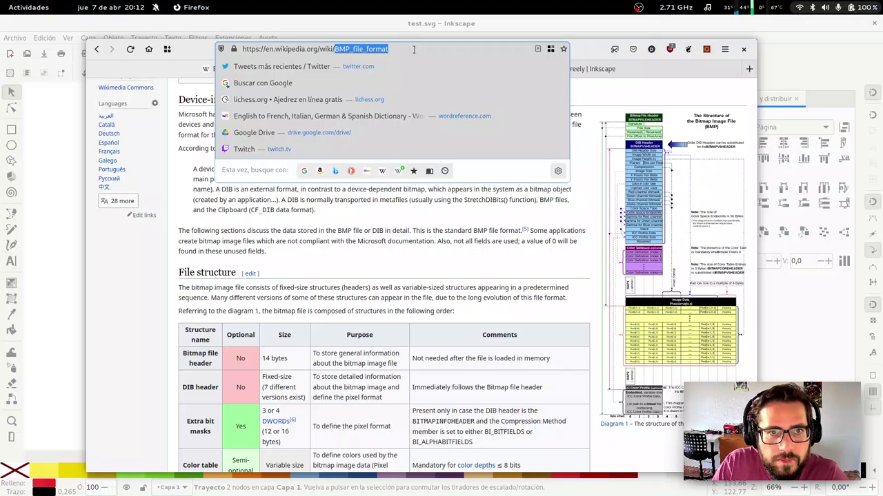
Load the Scalable Vector Graphics Wikipedia article via 'svg' and select its heading
text(svg)
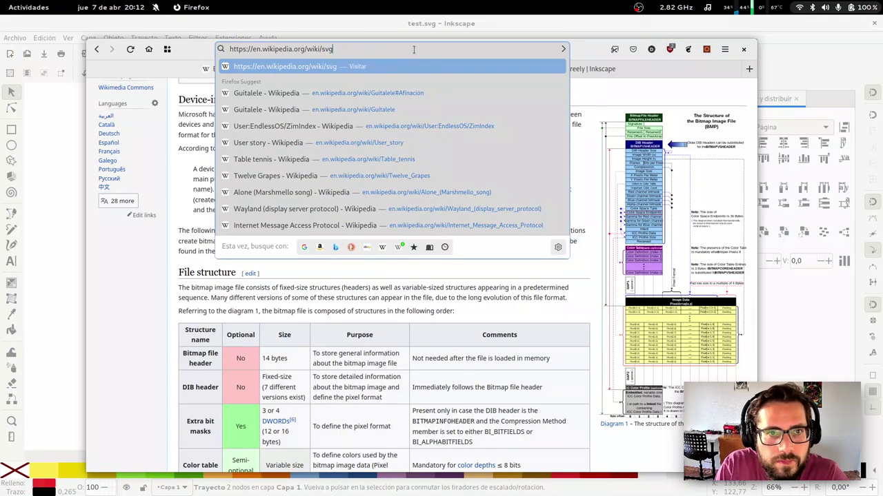
key(Return)
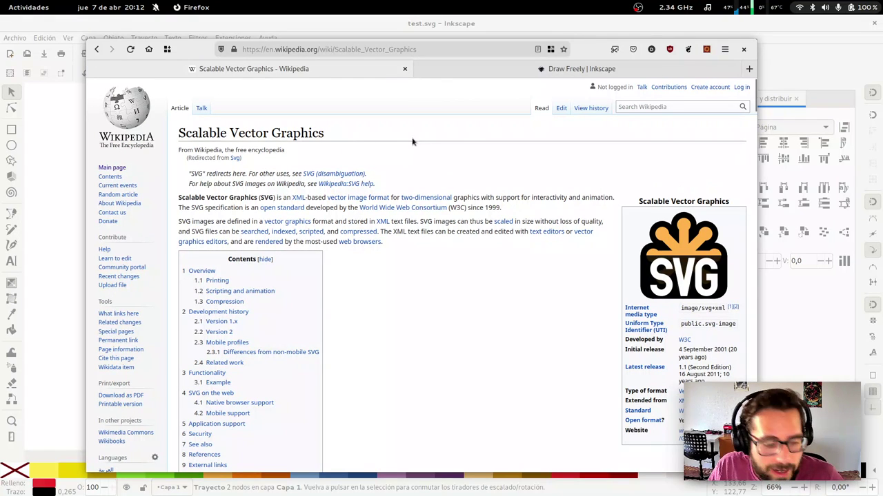
triple_click(268, 135)
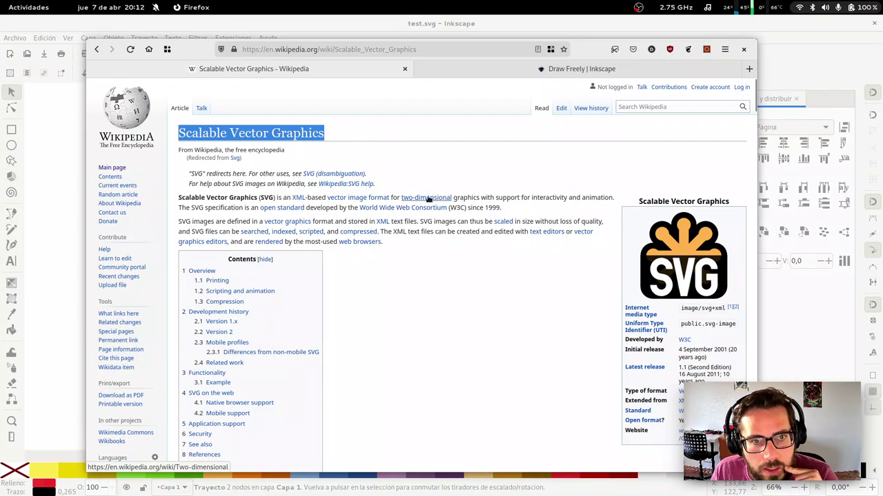
mouse_move(334, 174)
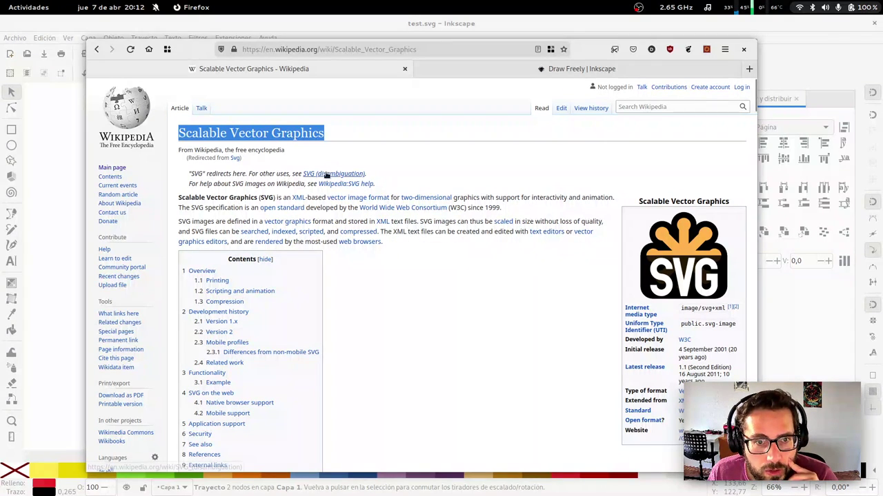
Open the SVG logo file page in a new tab and view its original file
middle_click(680, 264)
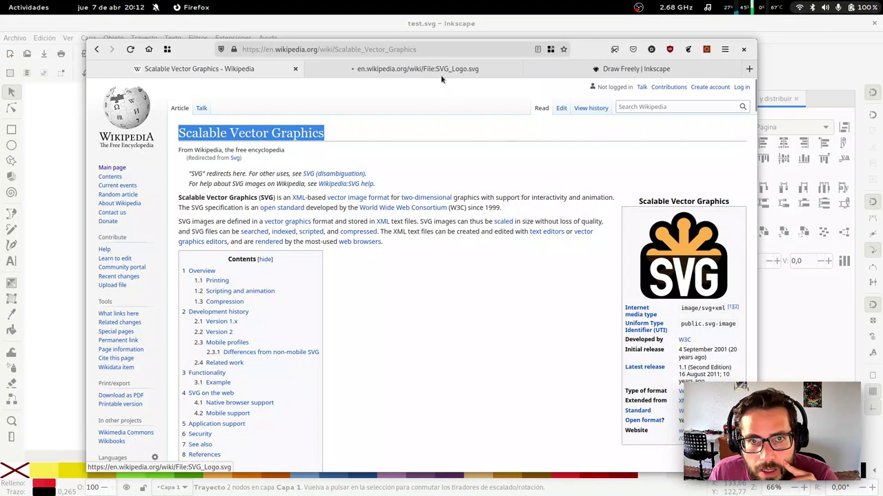
click(440, 72)
scroll(436, 216, down, 5)
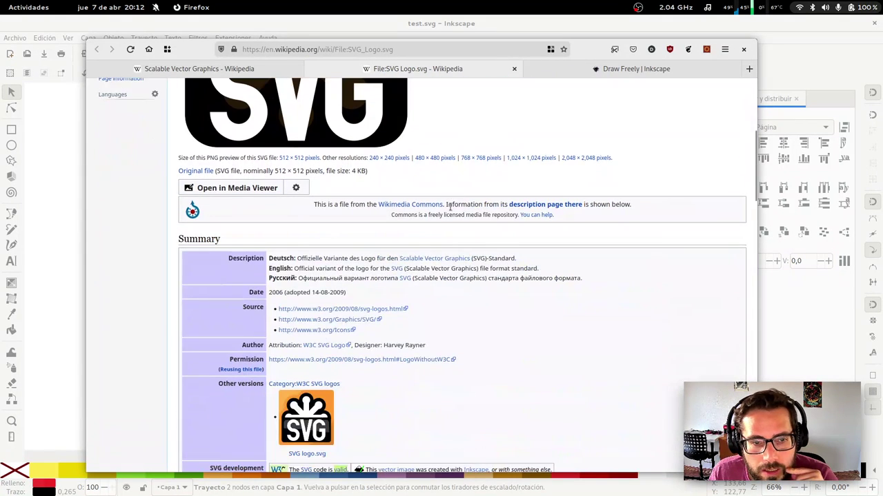
scroll(414, 207, down, 5)
click(307, 157)
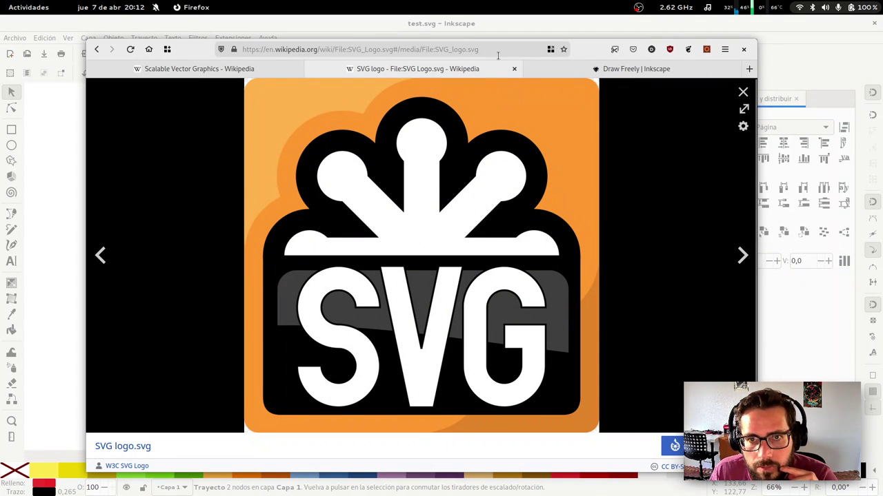
click(449, 173)
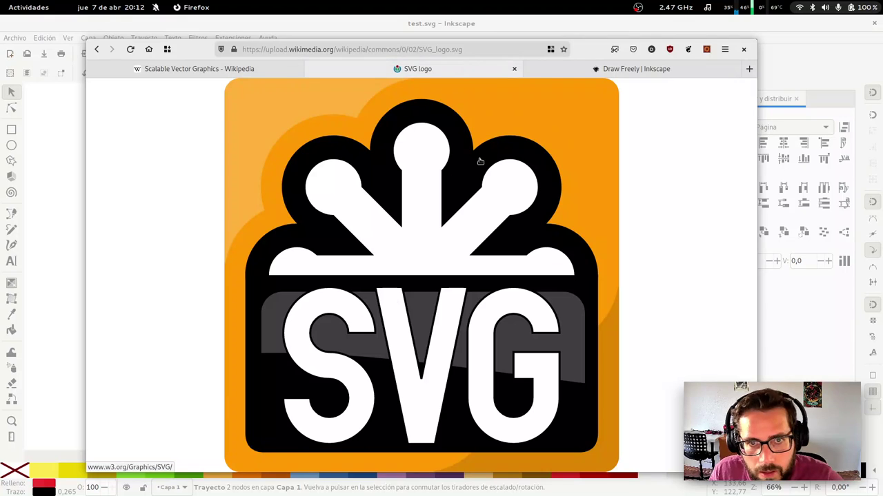
Zoom and pan around the raw SVG logo, then reset the zoom to 100%
ctrl+scroll(480, 161, up, 2)
ctrl+scroll(480, 161, up, 2)
ctrl+scroll(480, 161, up, 2)
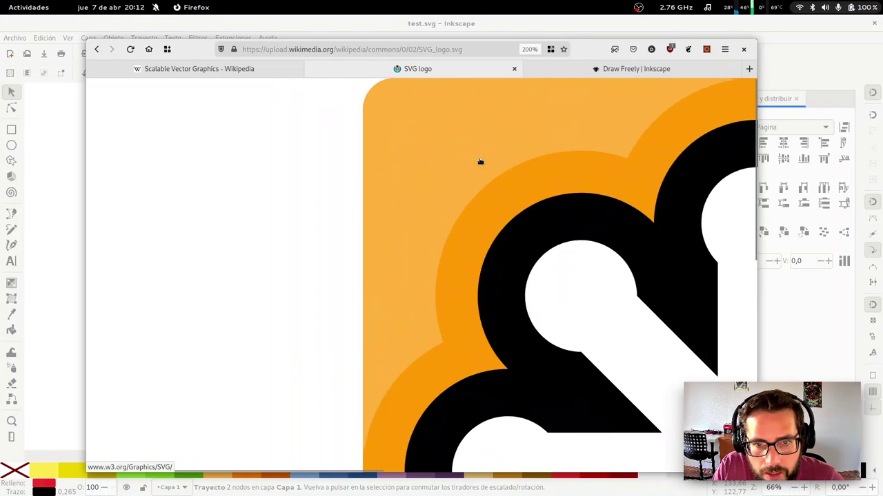
ctrl+scroll(480, 161, up, 2)
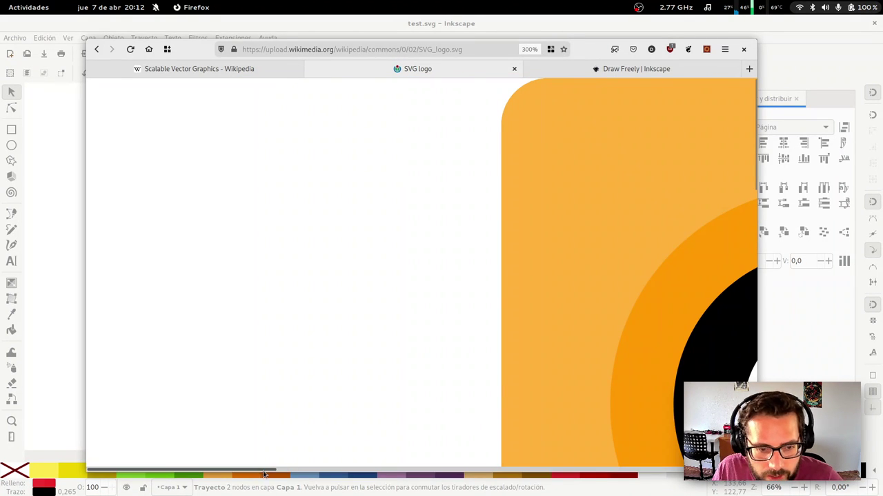
scroll(417, 469, down, 5)
drag(418, 472, 406, 471)
ctrl+scroll(405, 471, up, 2)
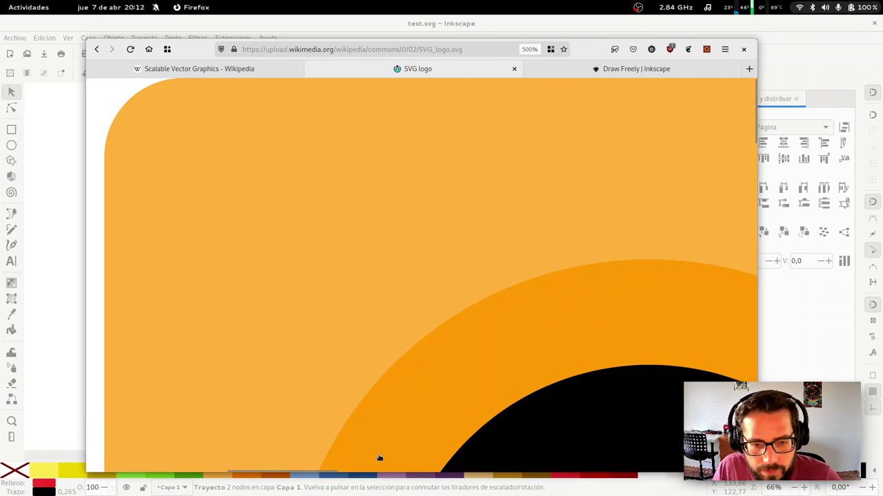
scroll(414, 386, right, 4)
scroll(425, 355, down, 10)
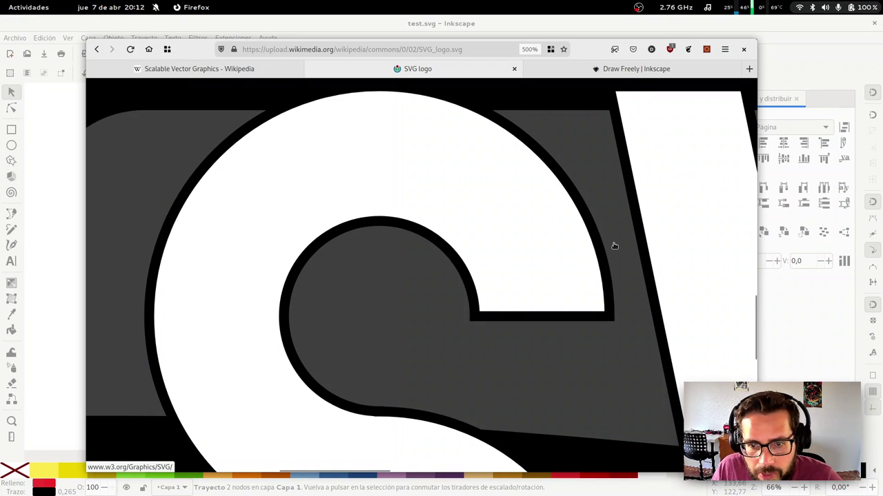
scroll(608, 246, down, 2)
scroll(614, 246, down, 2)
scroll(614, 247, down, 2)
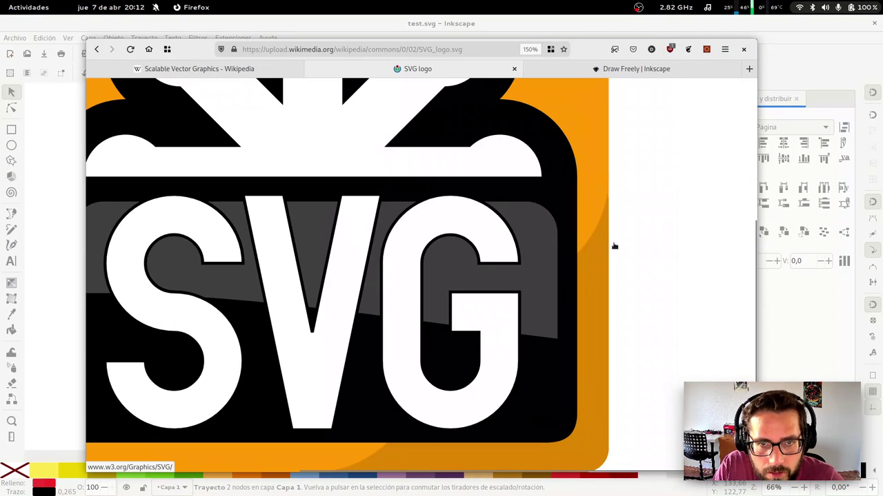
scroll(614, 246, down, 4)
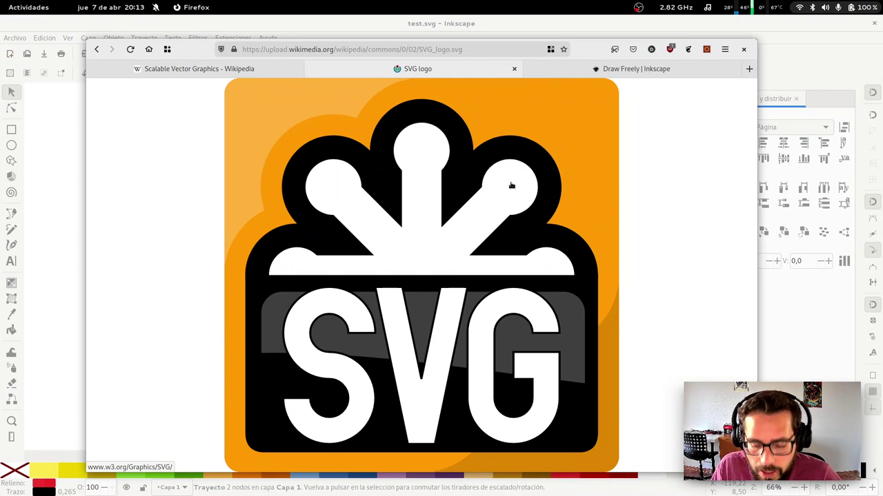
key(ctrl+minus)
key(ctrl+minus)
key(ctrl+minus)
key(ctrl+minus)
key(ctrl+minus)
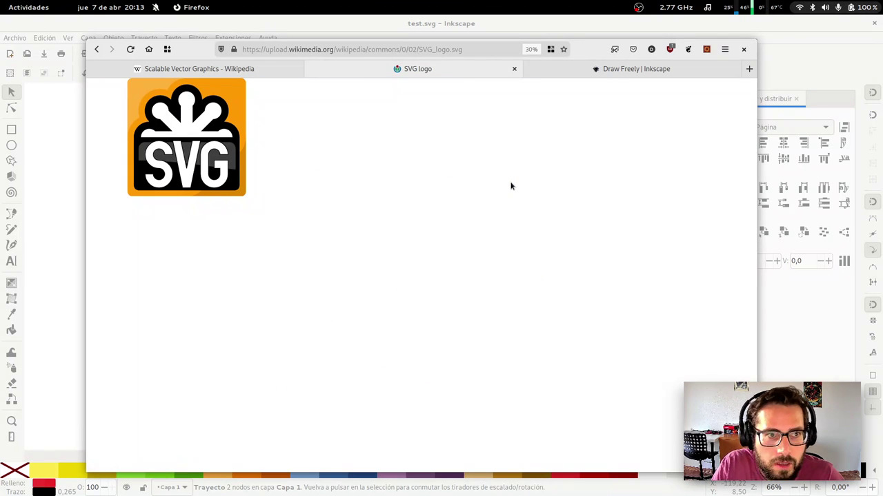
key(ctrl+0)
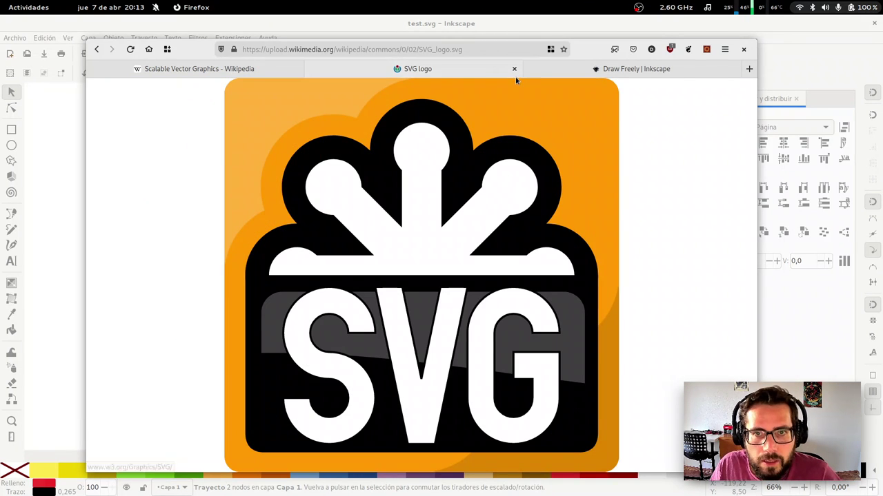
Close the SVG logo tab and return to the Inkscape website tab
click(513, 69)
click(483, 69)
scroll(655, 289, down, 5)
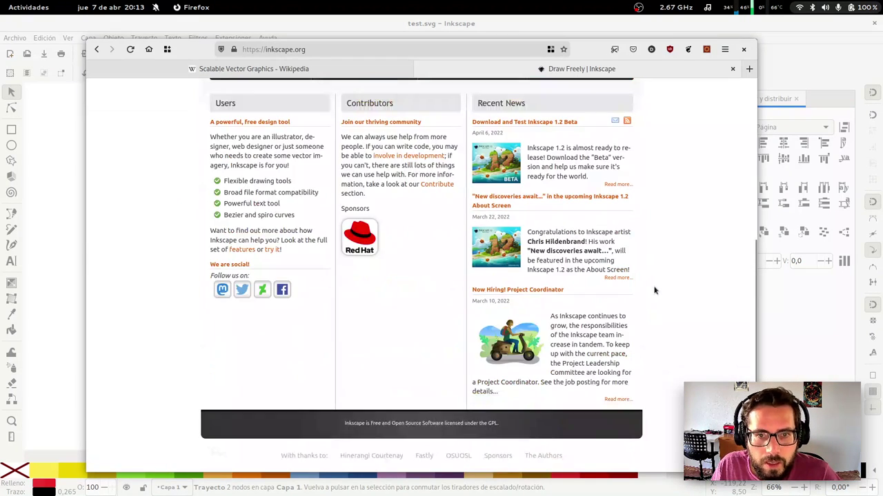
scroll(641, 262, up, 5)
key(super)
click(528, 289)
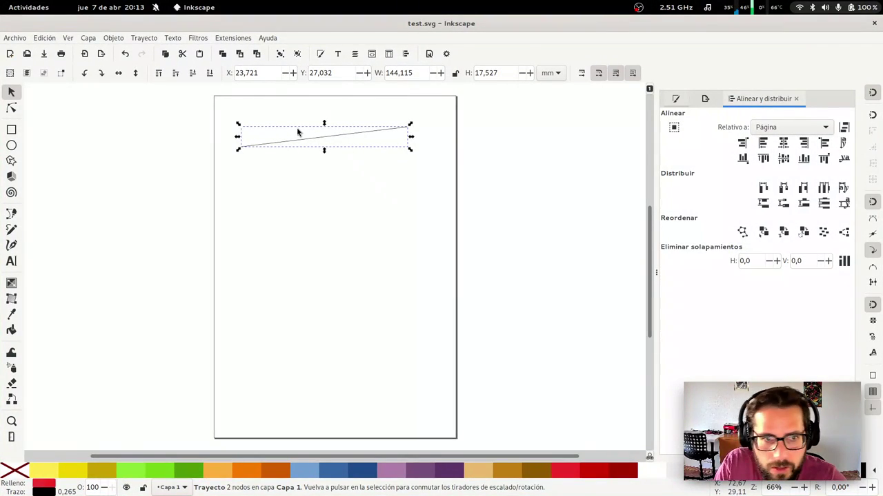
key(Delete)
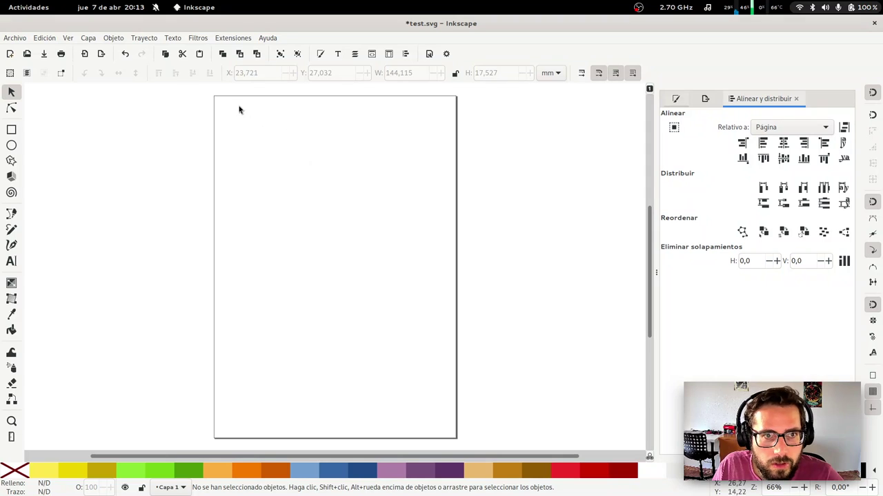
key(z)
mouse_move(211, 90)
mouse_down()
mouse_move(450, 283)
mouse_move(465, 201)
mouse_up()
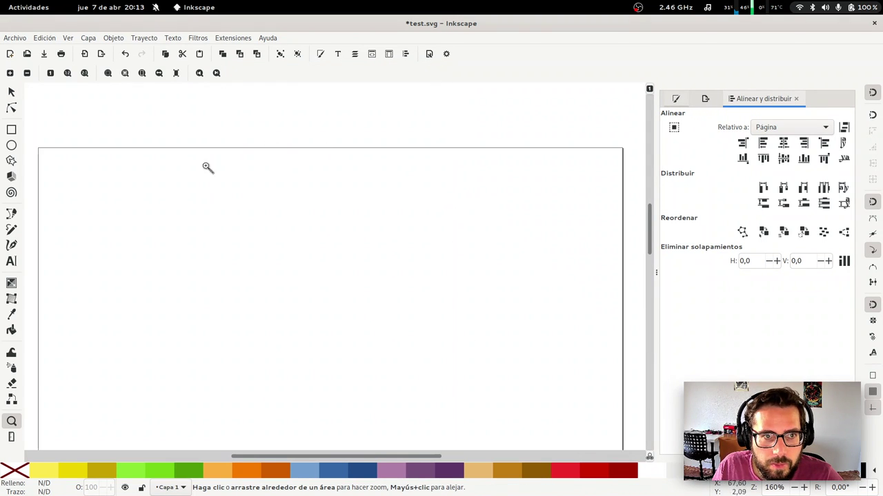
key(1)
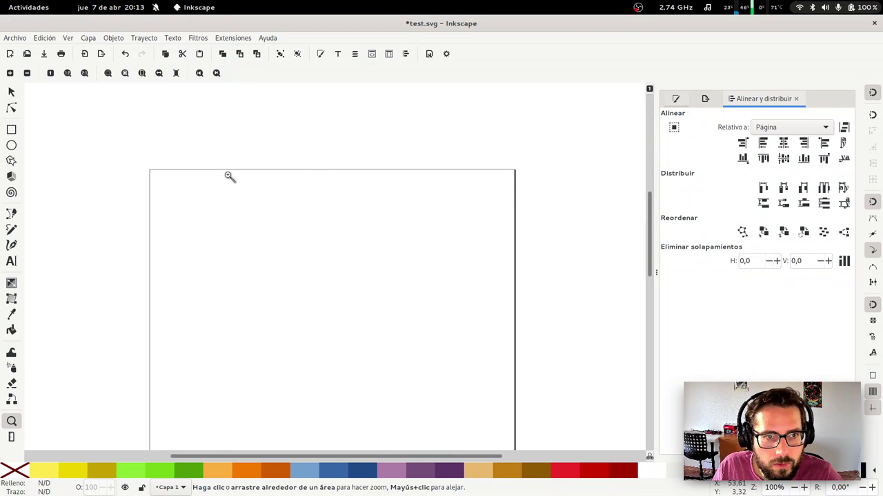
mouse_move(143, 164)
mouse_down()
mouse_move(526, 414)
mouse_move(524, 429)
mouse_up()
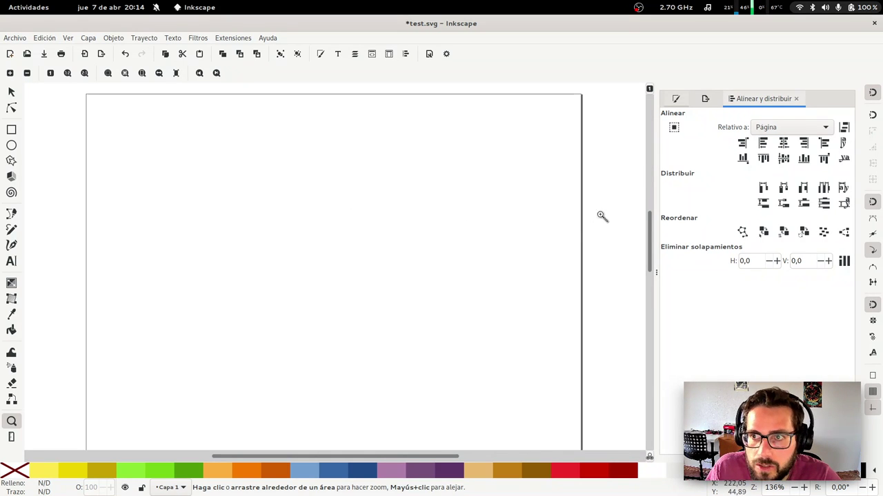
Zoom in on the page's upper area, select the Ellipse tool, and open the Archivo menu
key(1)
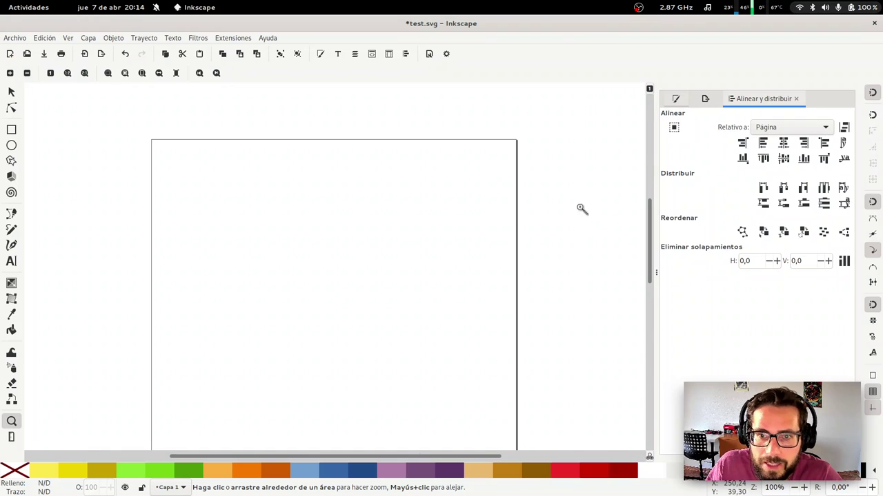
drag(148, 137, 523, 349)
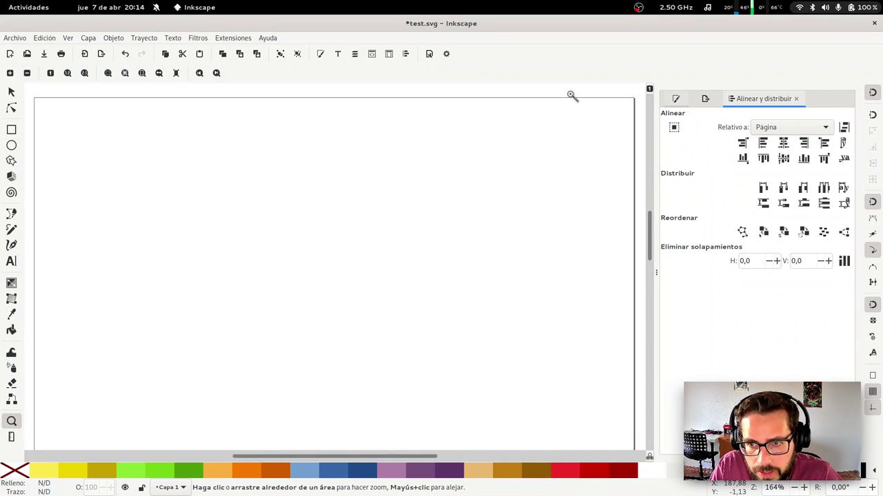
key(e)
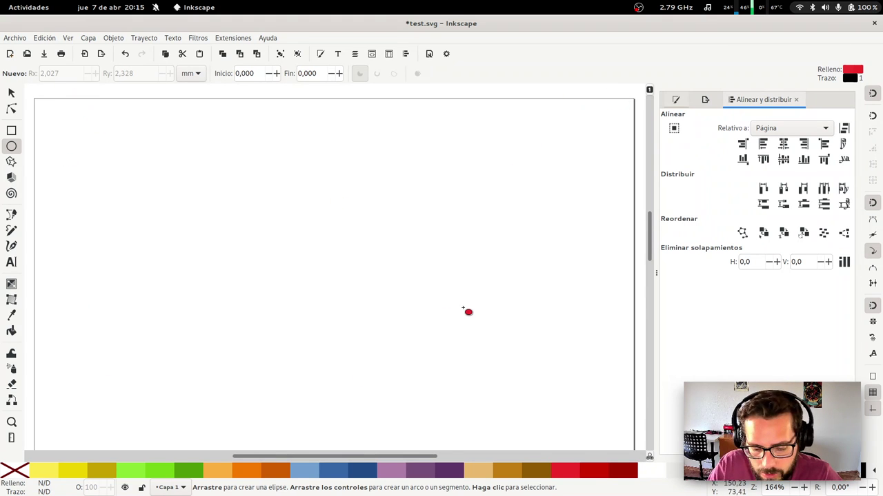
key(minus)
key(minus)
key(minus)
key(minus)
key(minus)
key(plus)
key(plus)
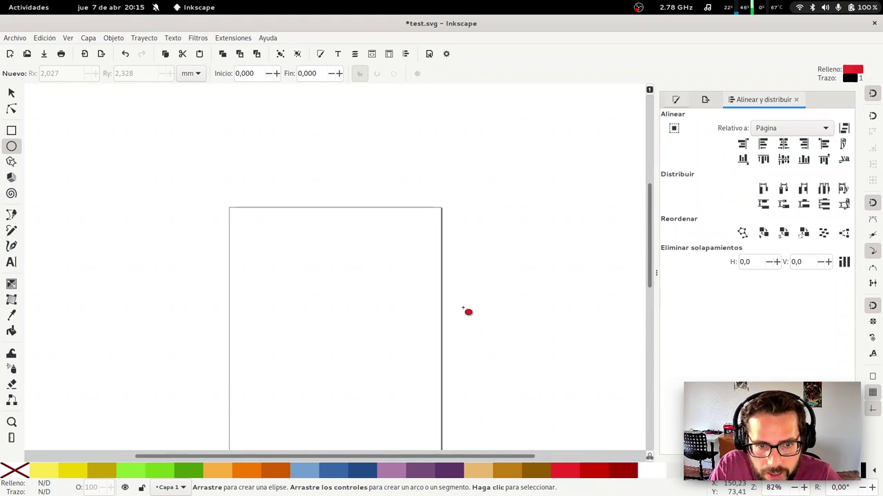
key(plus)
key(plus)
key(plus)
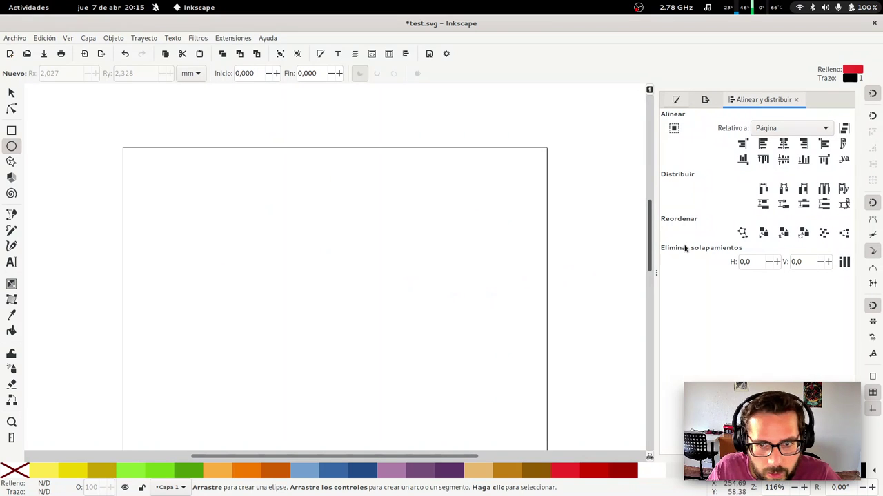
mouse_move(651, 228)
mouse_down()
mouse_move(653, 264)
mouse_move(645, 223)
mouse_up()
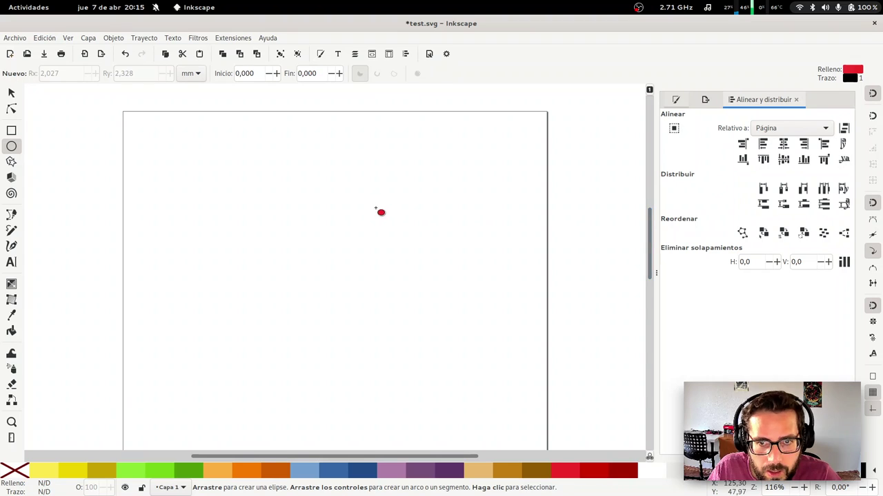
key(minus)
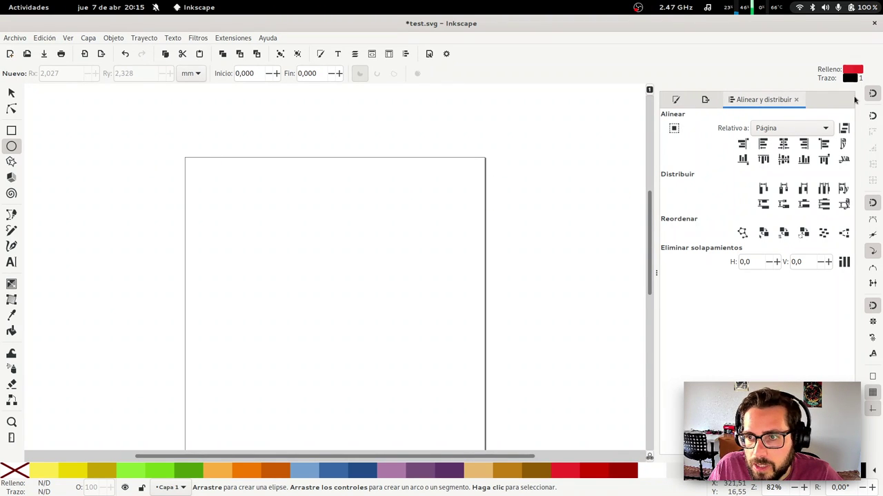
click(14, 38)
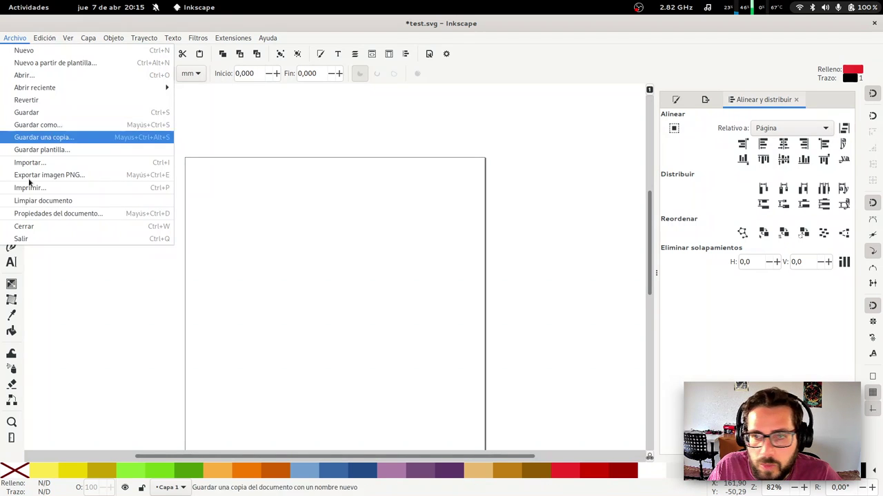
Open Propiedades del documento and enable the Fondo de damero checkerboard background
click(42, 215)
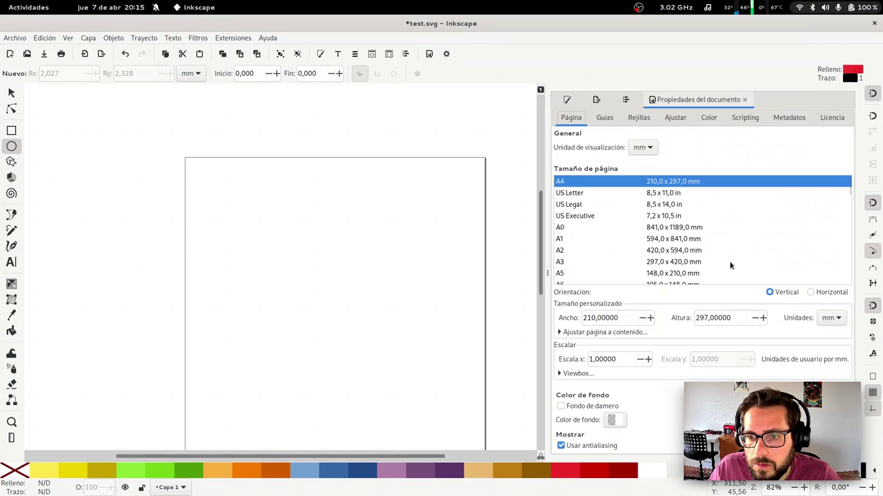
click(589, 410)
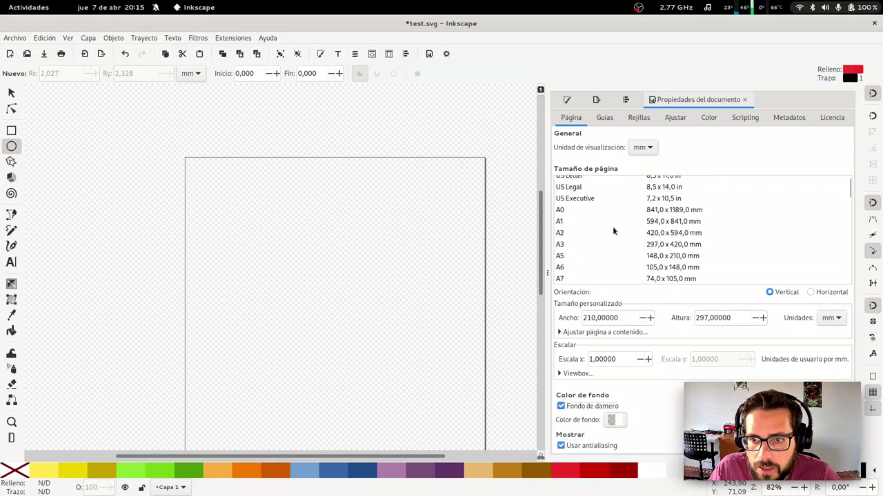
scroll(613, 226, down, 4)
scroll(612, 228, down, 5)
scroll(613, 234, down, 4)
scroll(614, 241, down, 5)
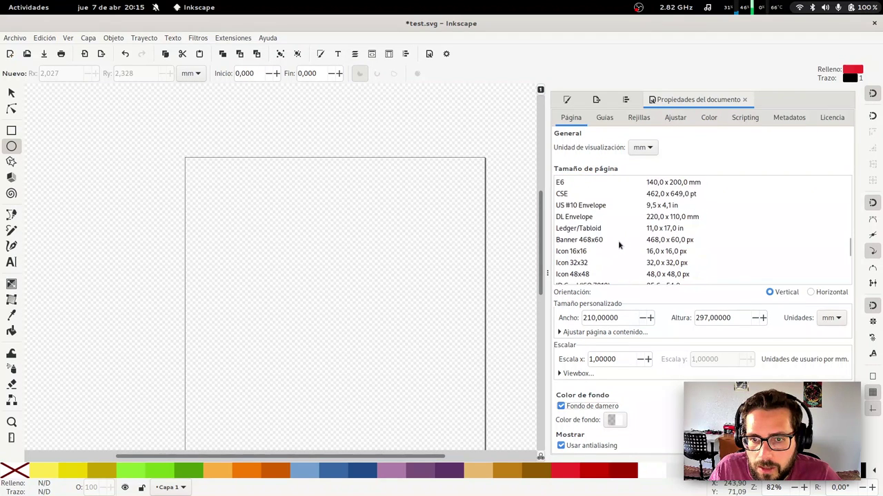
scroll(617, 244, down, 1)
scroll(620, 246, down, 1)
scroll(620, 245, down, 2)
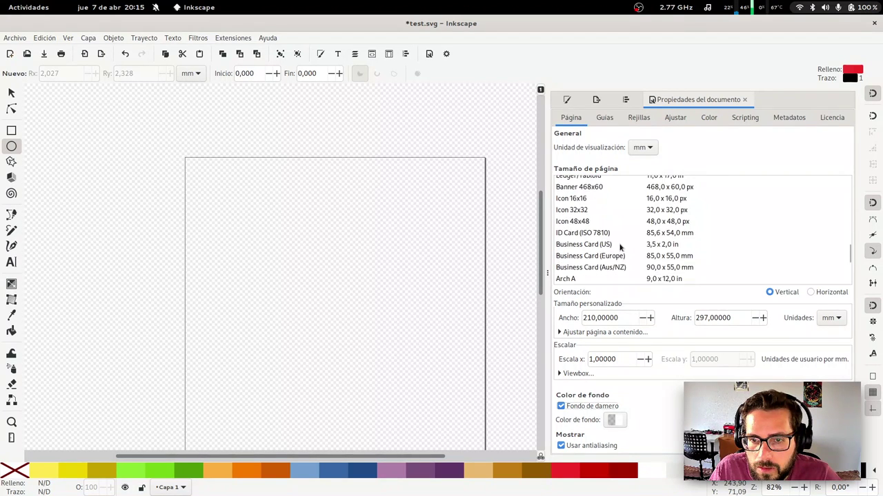
scroll(619, 246, down, 3)
scroll(616, 249, down, 5)
scroll(614, 252, down, 3)
scroll(614, 251, down, 1)
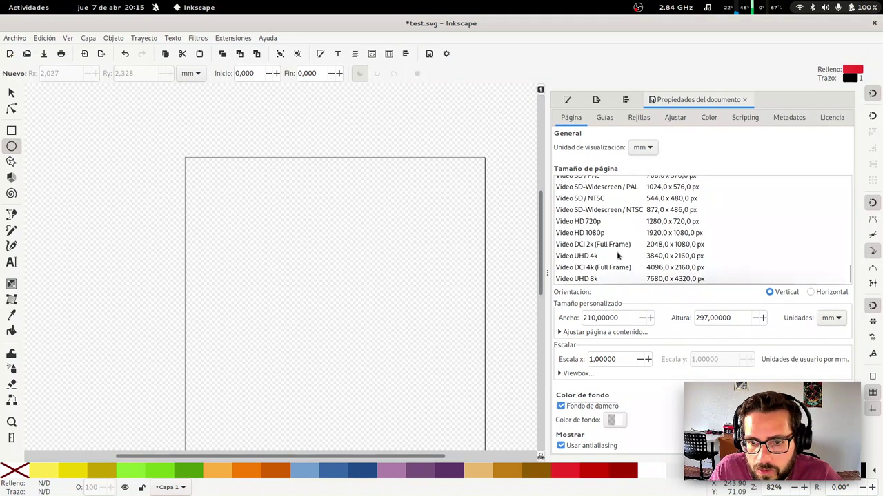
Open the Color de fondo picker and shift the background hue toward green
scroll(617, 249, up, 3)
scroll(618, 255, up, 2)
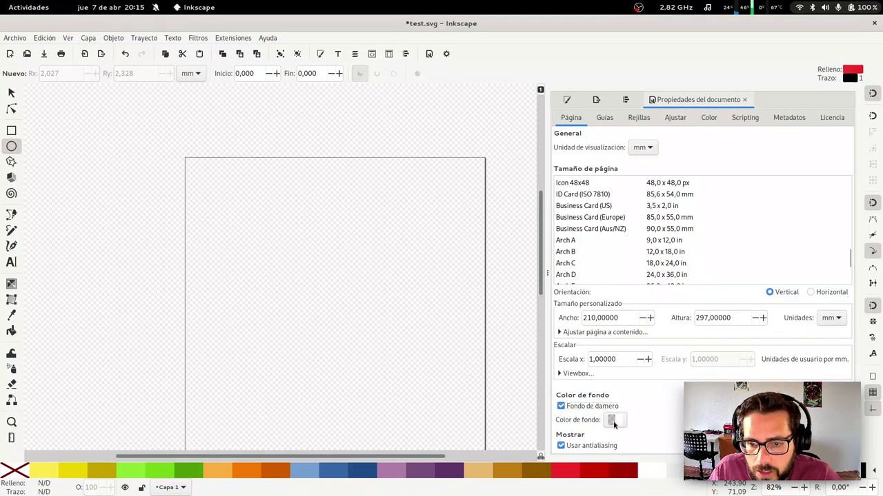
click(611, 420)
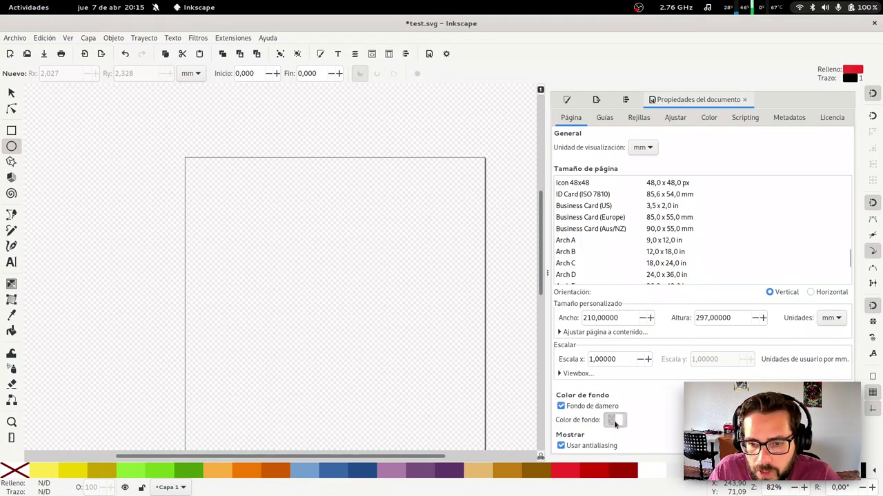
drag(405, 251, 422, 250)
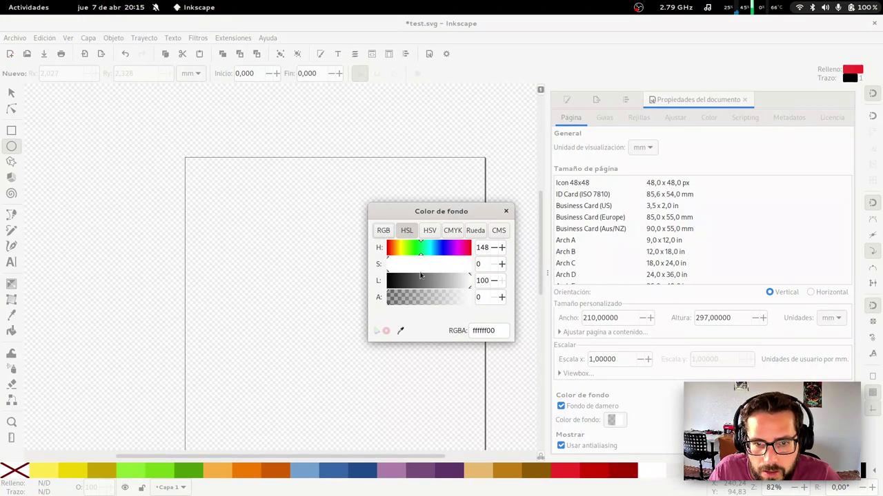
Raise the saturation to finish a green background colour (H 148, S 90)
mouse_move(422, 275)
mouse_down()
mouse_move(463, 275)
mouse_move(424, 286)
mouse_up()
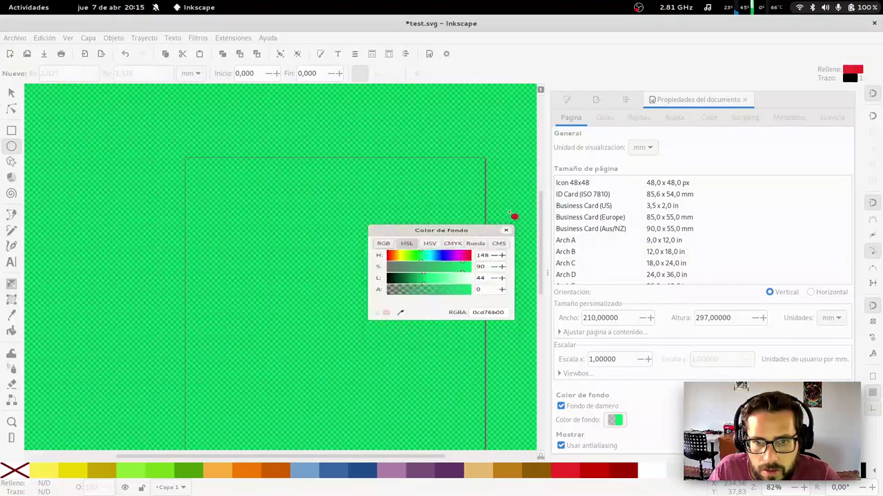
click(505, 211)
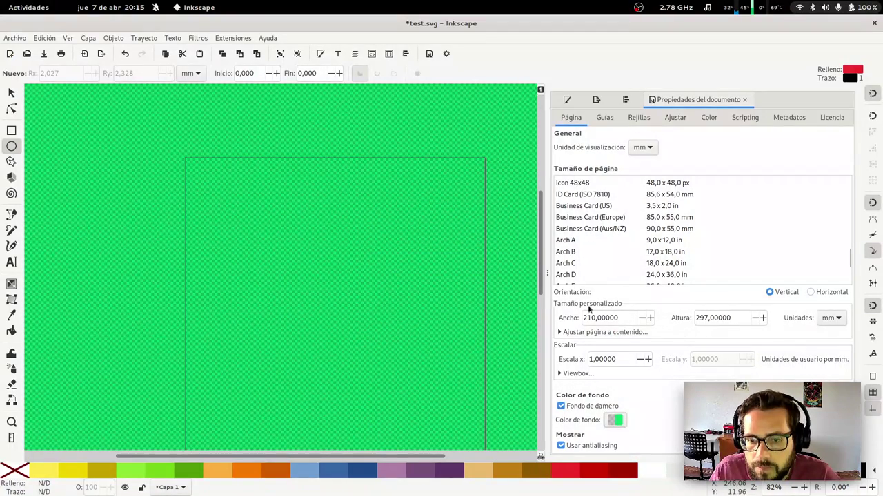
scroll(585, 236, down, 3)
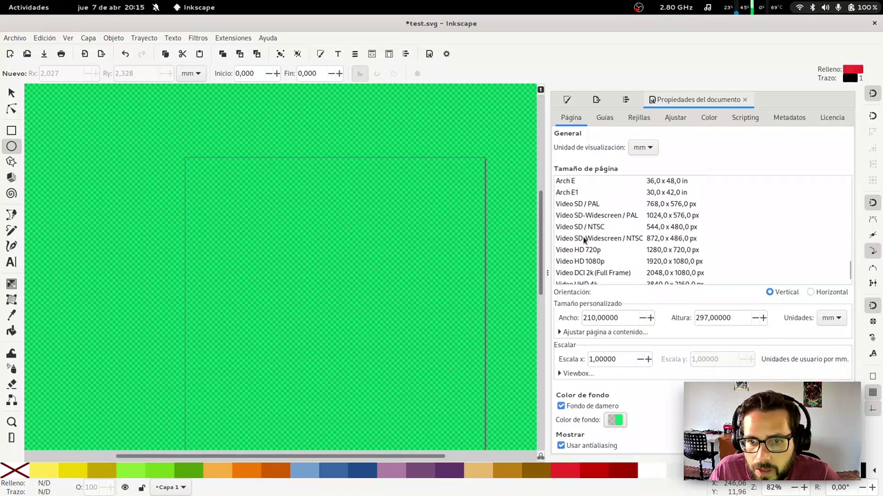
scroll(586, 236, down, 3)
scroll(593, 242, up, 6)
scroll(592, 241, down, 3)
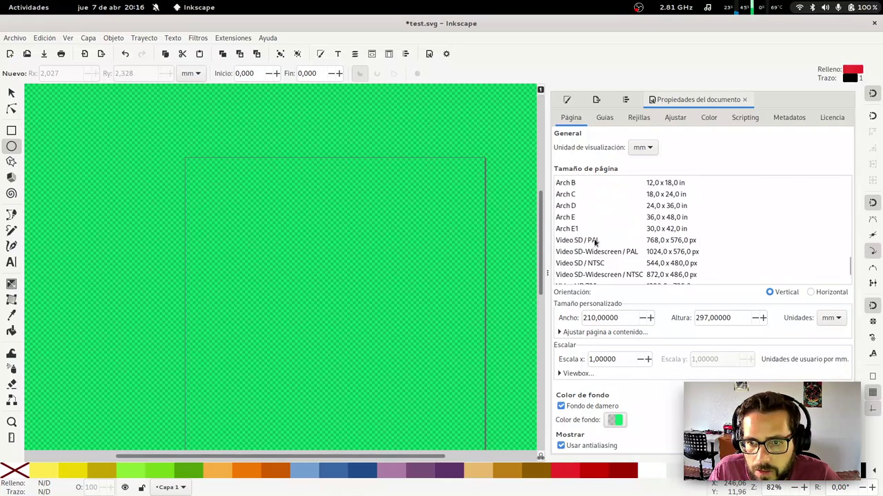
scroll(596, 242, down, 3)
Set the page to Video HD 1080p landscape and close the Align and Export panels
click(660, 234)
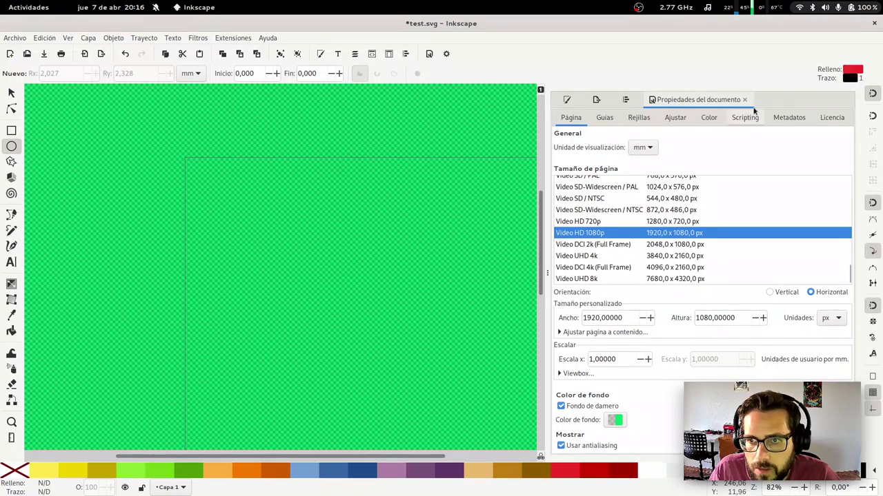
click(744, 99)
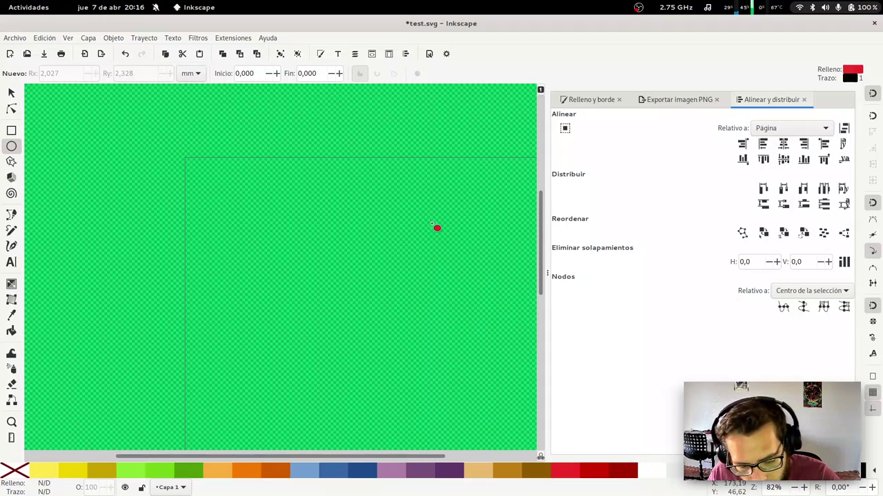
key(5)
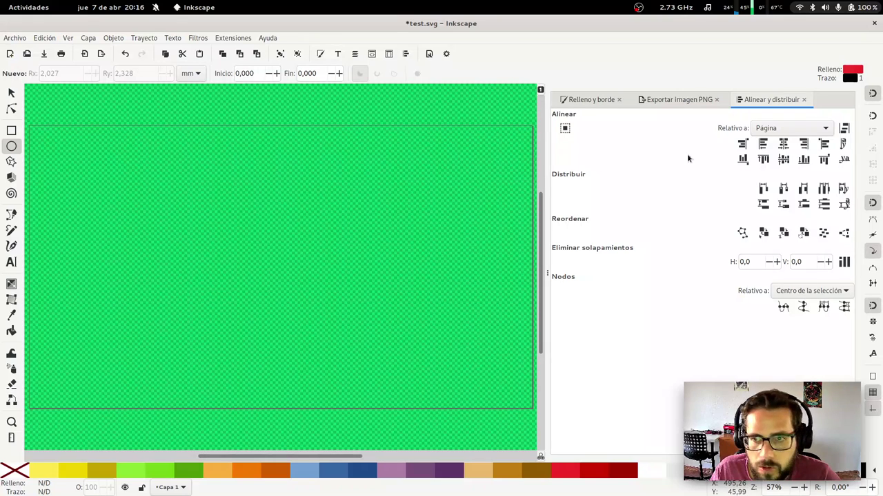
click(804, 100)
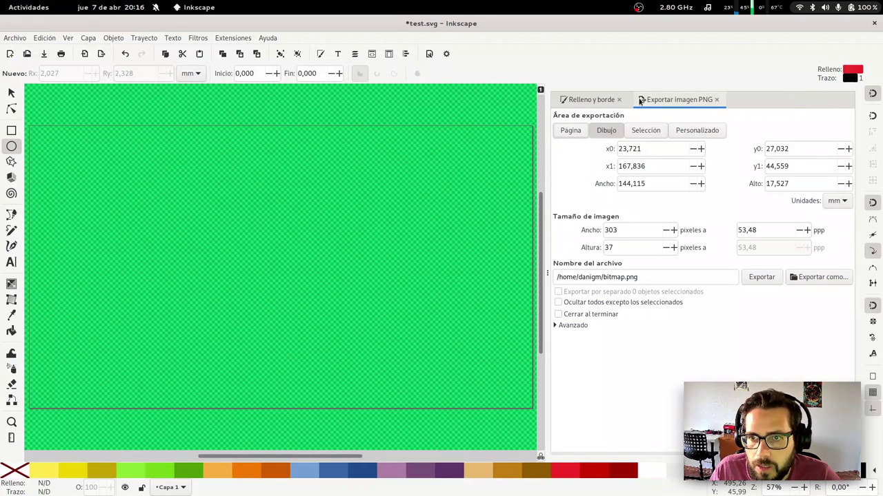
click(717, 100)
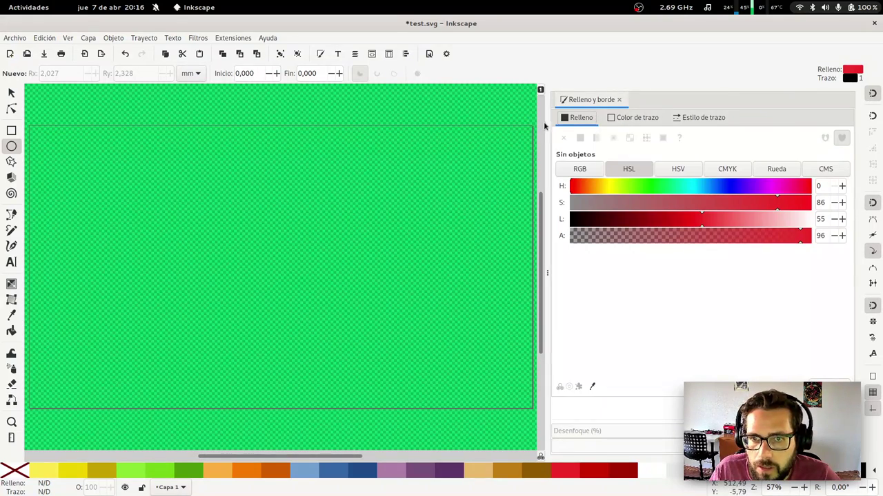
drag(553, 122, 607, 121)
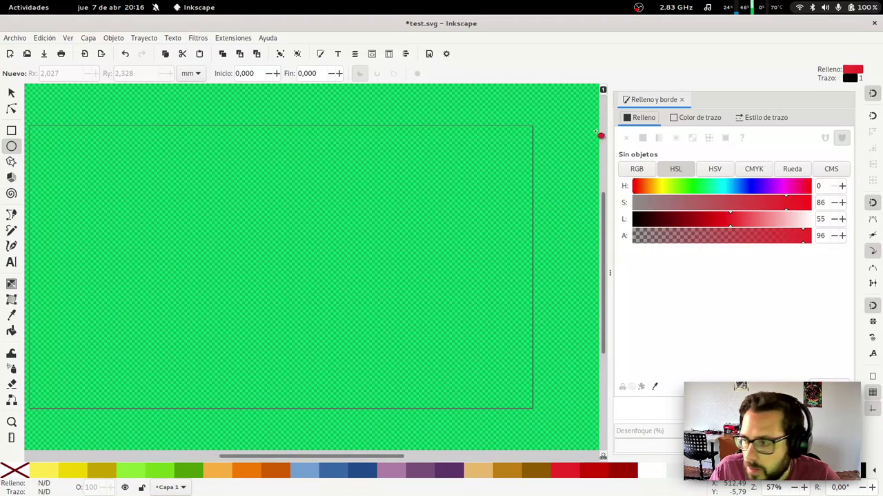
key(5)
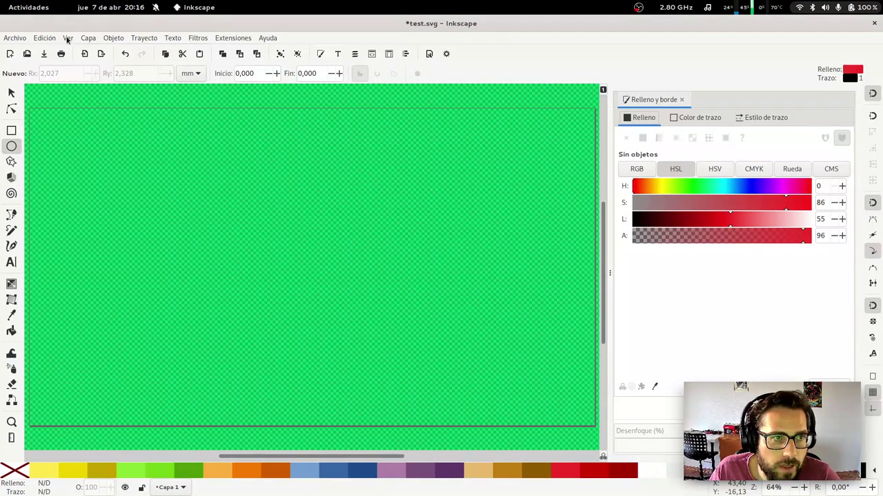
click(68, 38)
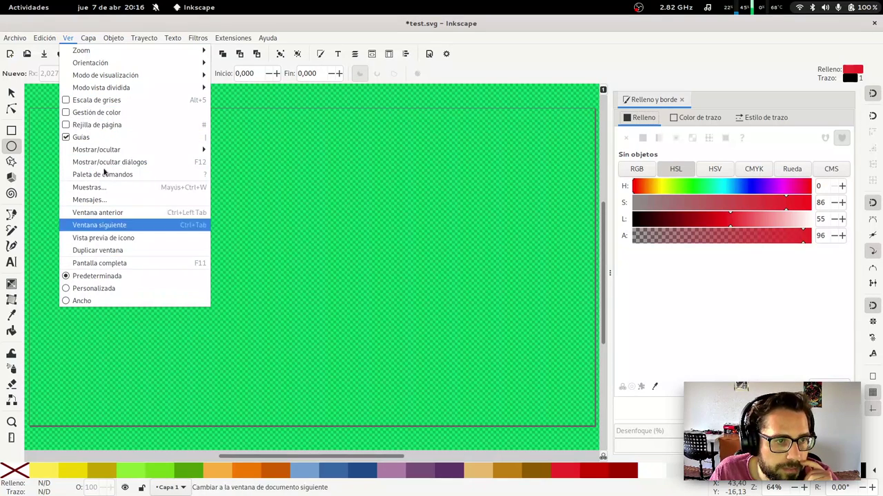
mouse_move(96, 150)
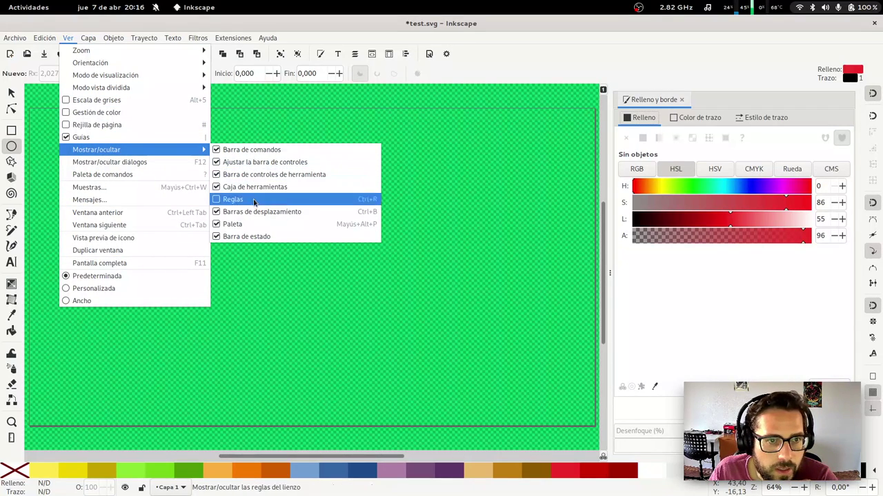
click(395, 110)
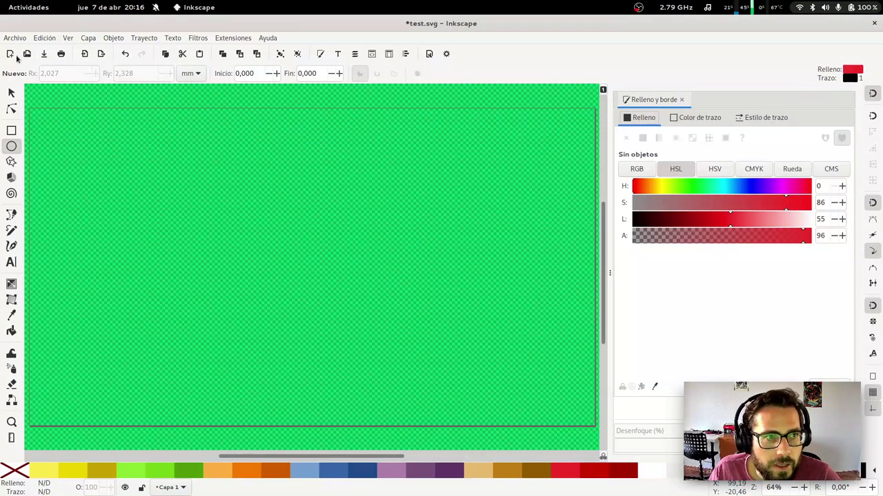
click(321, 55)
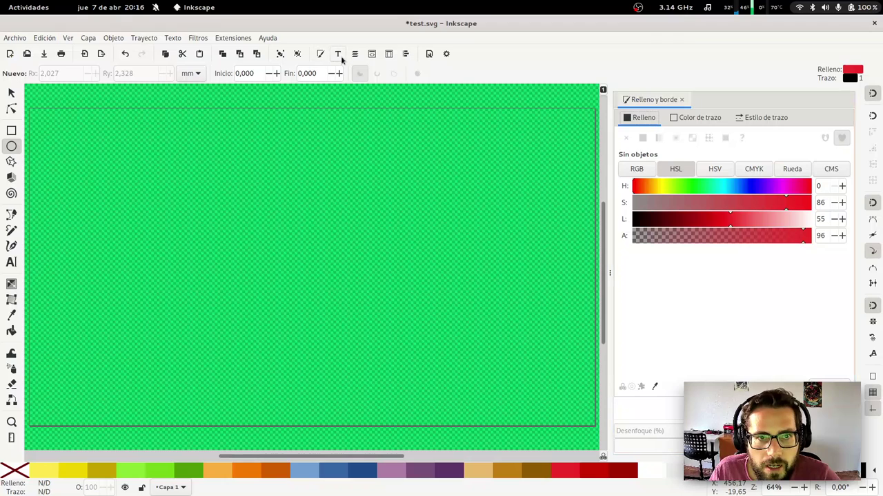
key(ctrl+shift+t)
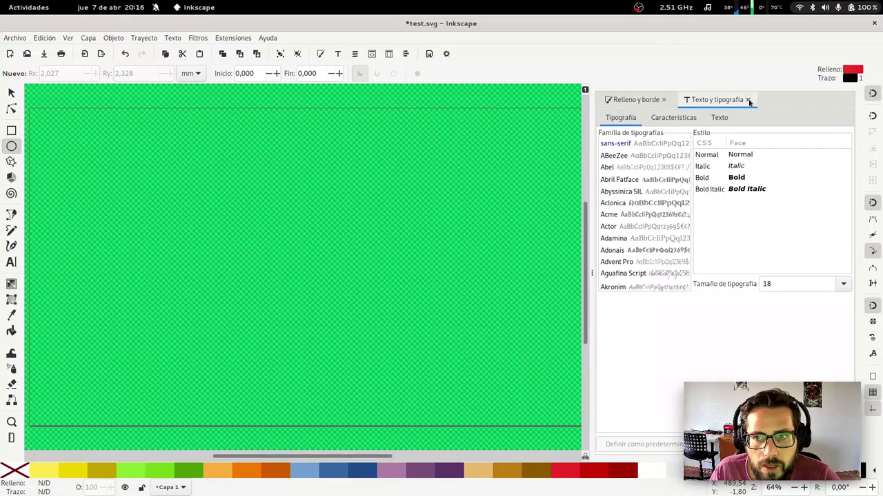
click(749, 100)
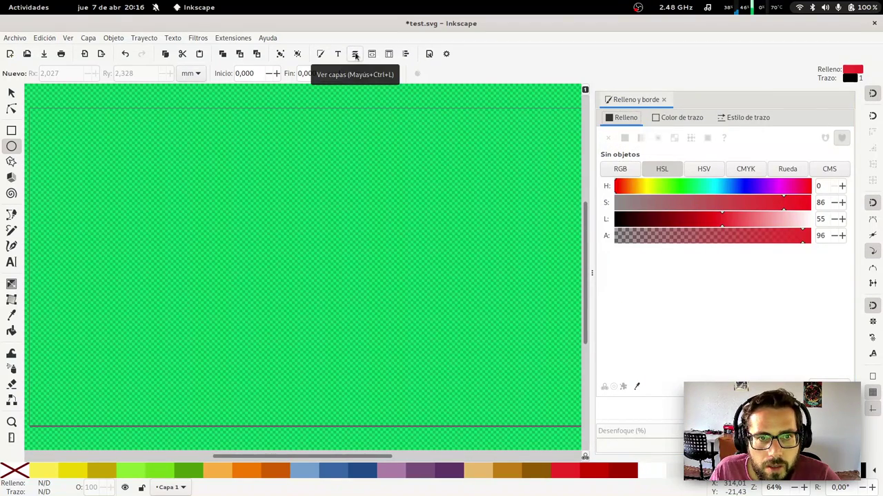
click(355, 55)
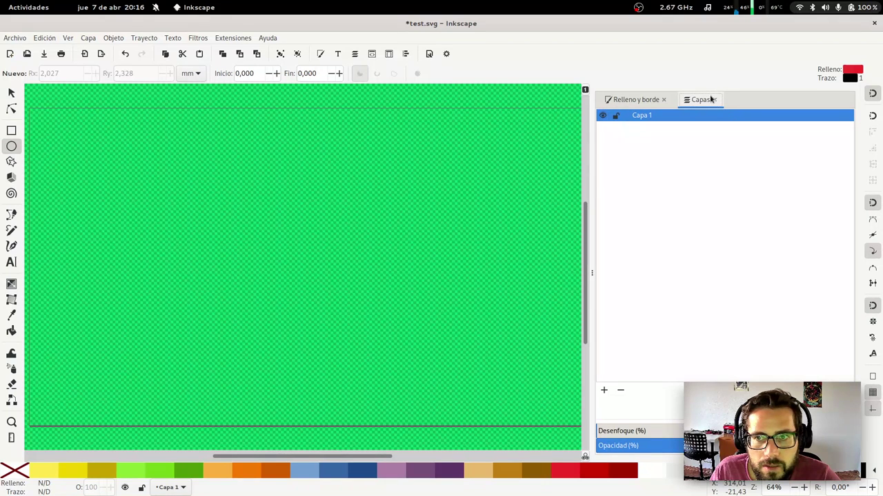
click(712, 100)
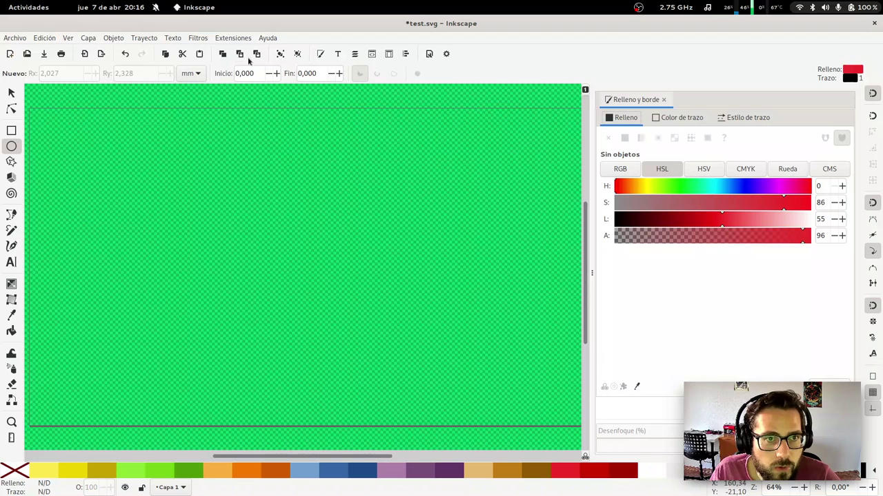
Try the Selector, Node and Star tools before settling on the Rectangle tool
click(12, 132)
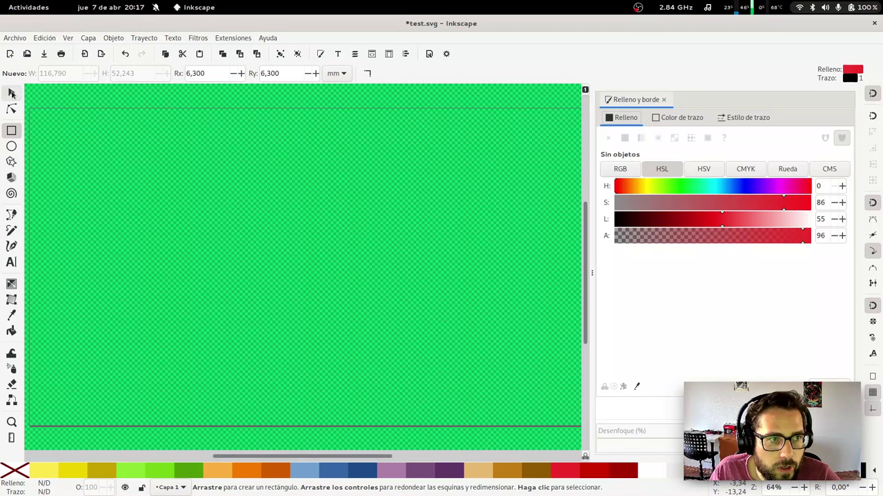
click(11, 92)
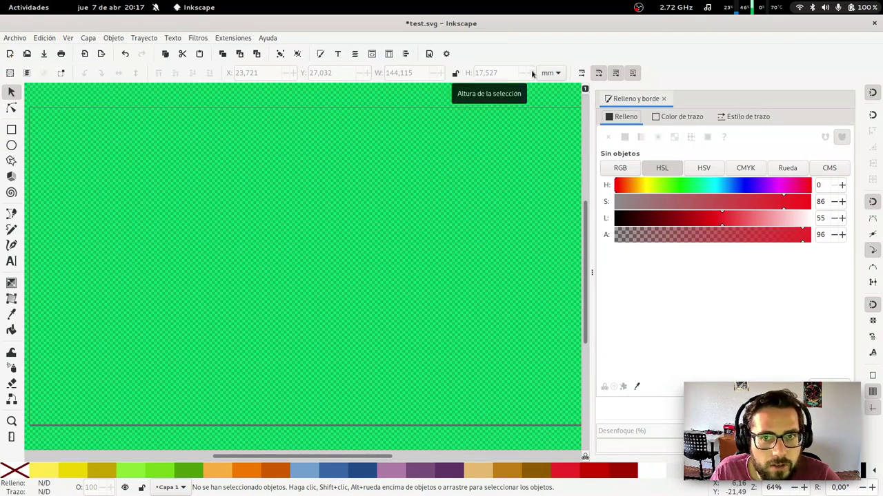
click(11, 108)
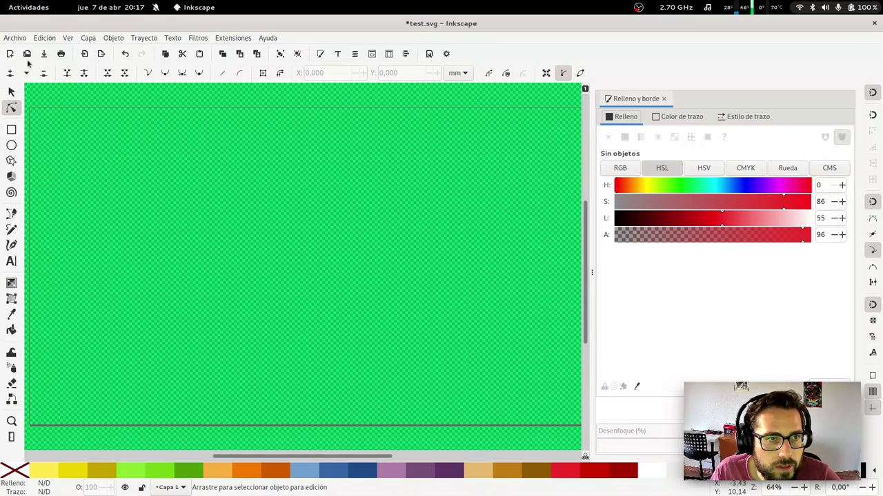
click(10, 129)
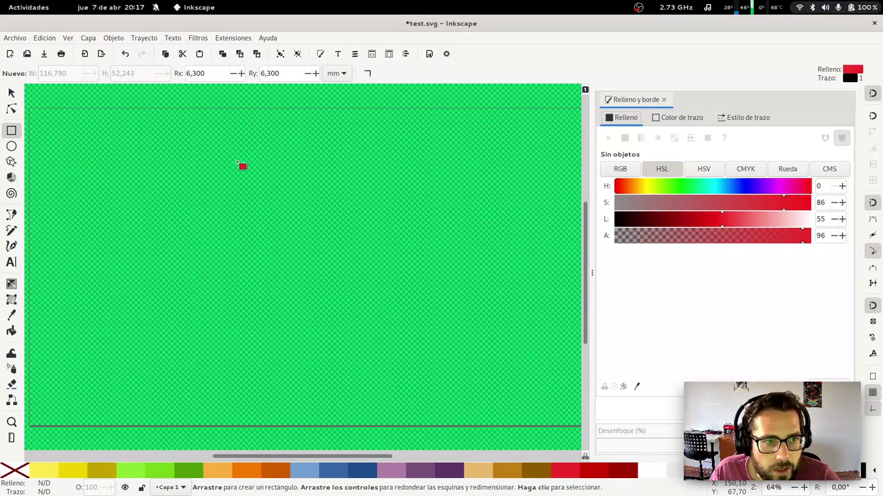
click(11, 148)
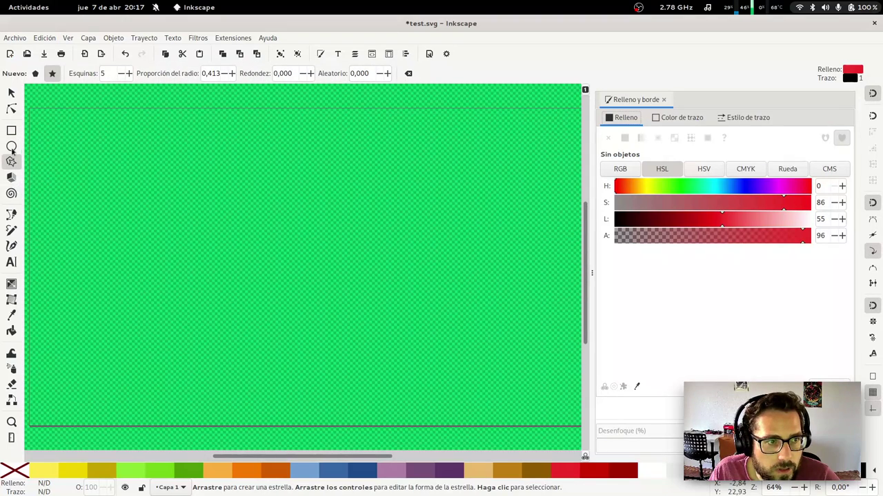
click(12, 130)
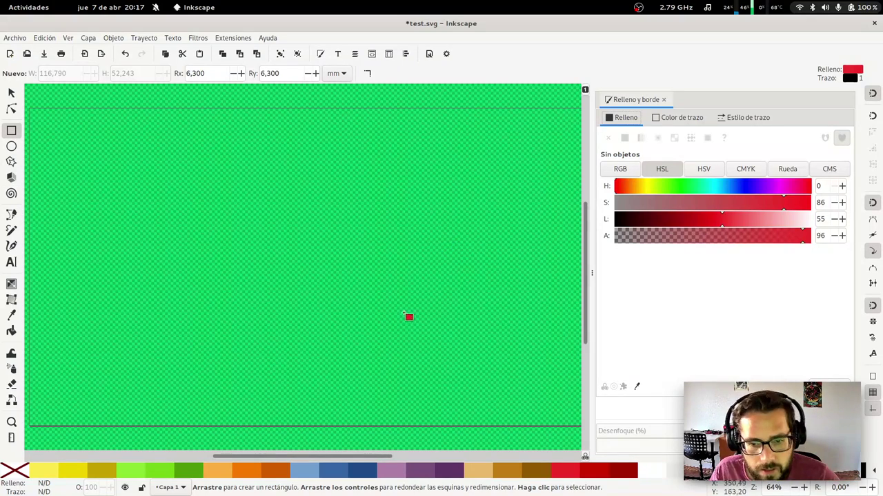
scroll(422, 286, down, 1)
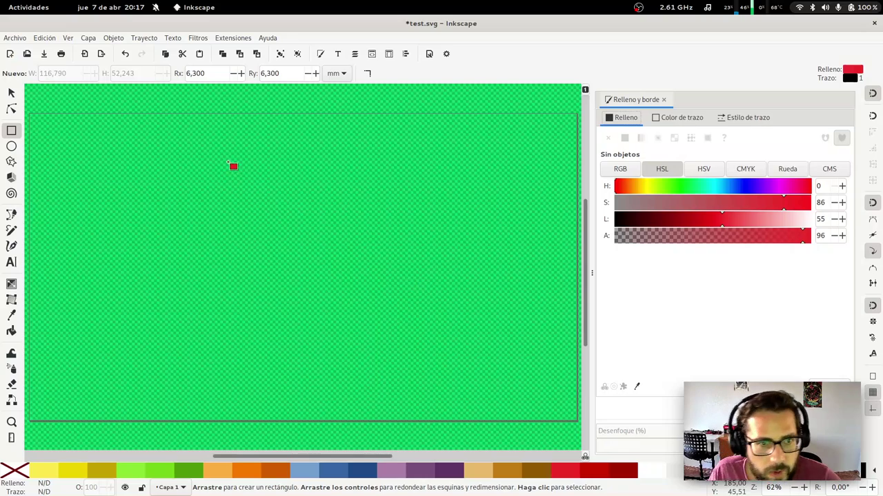
Draw a red rectangle and round it into a wide pill with semicircular ends
mouse_move(226, 148)
mouse_down()
mouse_move(437, 331)
mouse_move(473, 323)
mouse_up()
key(s)
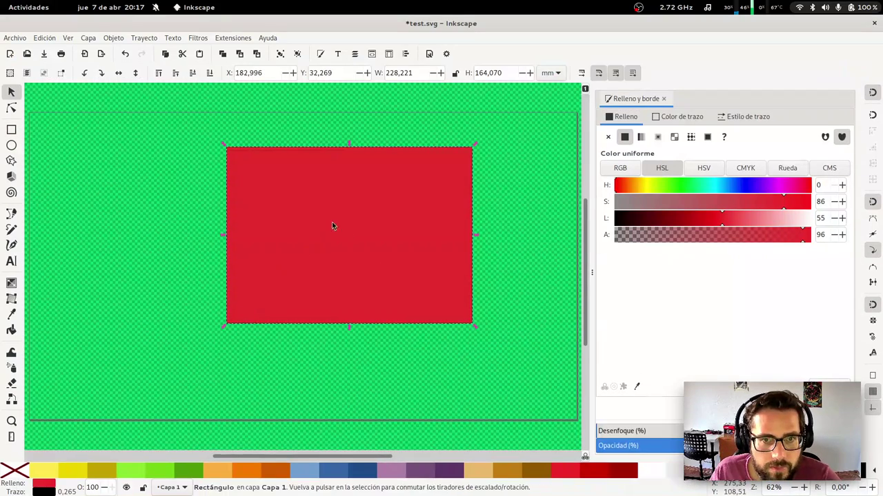
drag(332, 222, 314, 234)
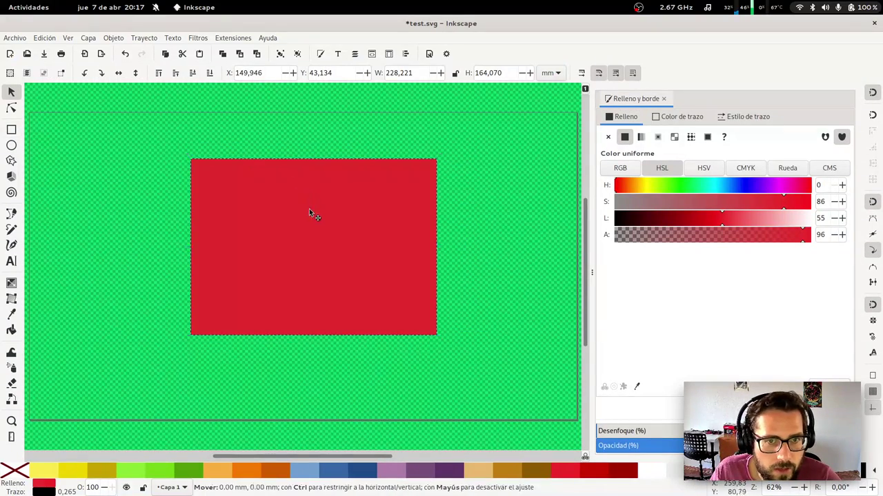
key(r)
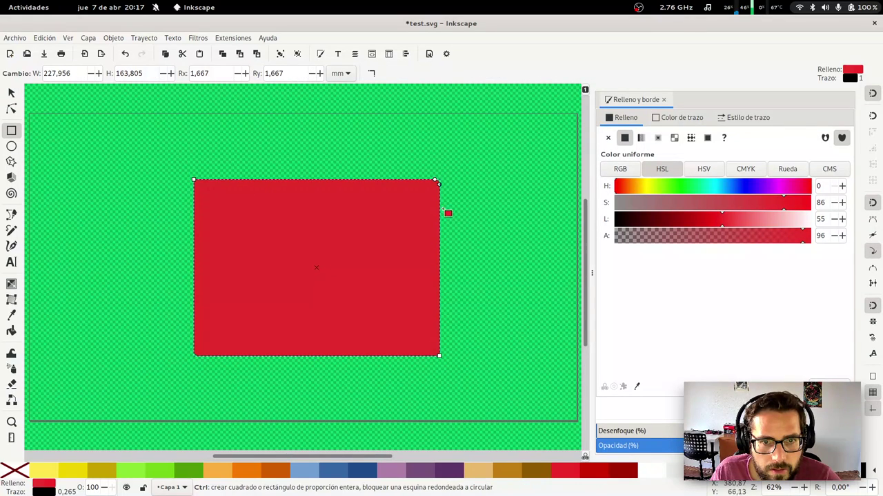
mouse_move(439, 180)
mouse_down()
mouse_move(427, 208)
mouse_move(425, 314)
mouse_up()
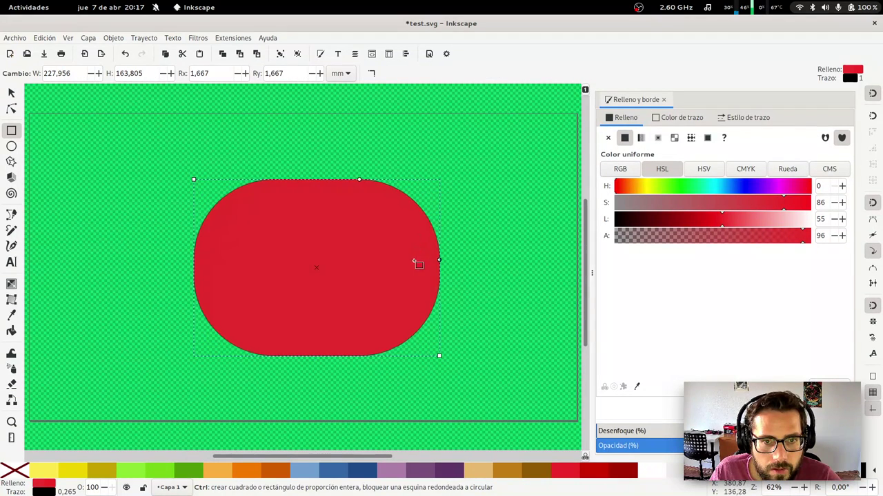
key(s)
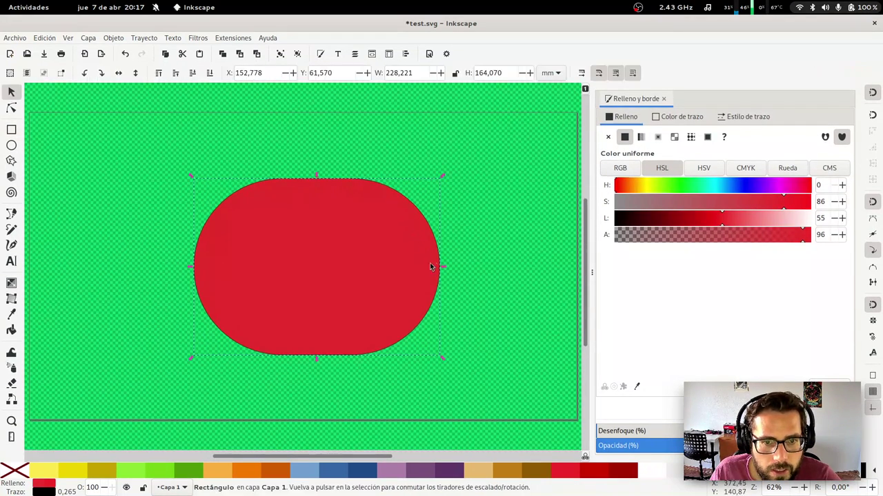
drag(447, 268, 536, 267)
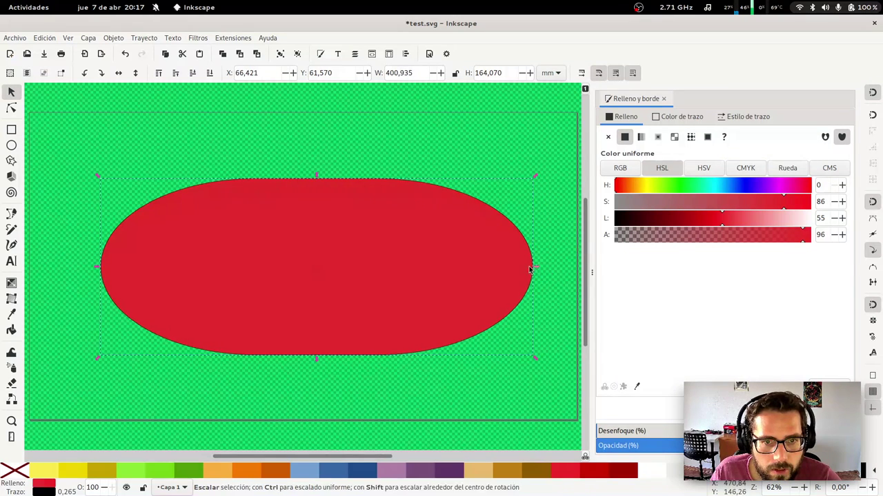
key(r)
drag(378, 179, 462, 181)
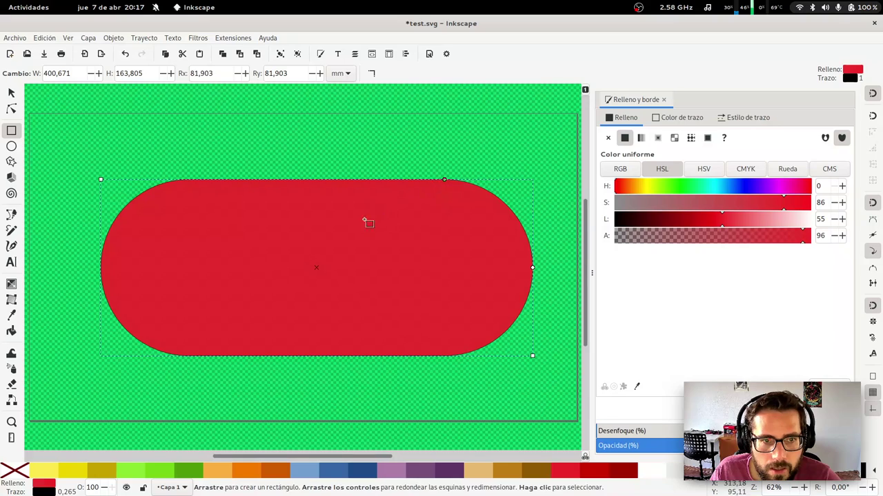
Enlarge and reposition the pill to about 464×186 mm, spanning most of the page
key(s)
drag(360, 229, 351, 233)
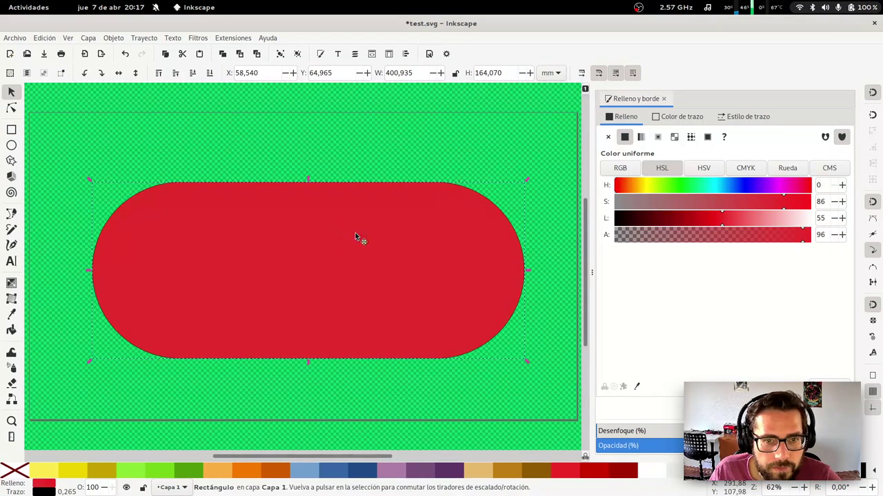
key(period)
key(period)
key(period)
key(period)
key(period)
key(period)
key(period)
key(period)
key(period)
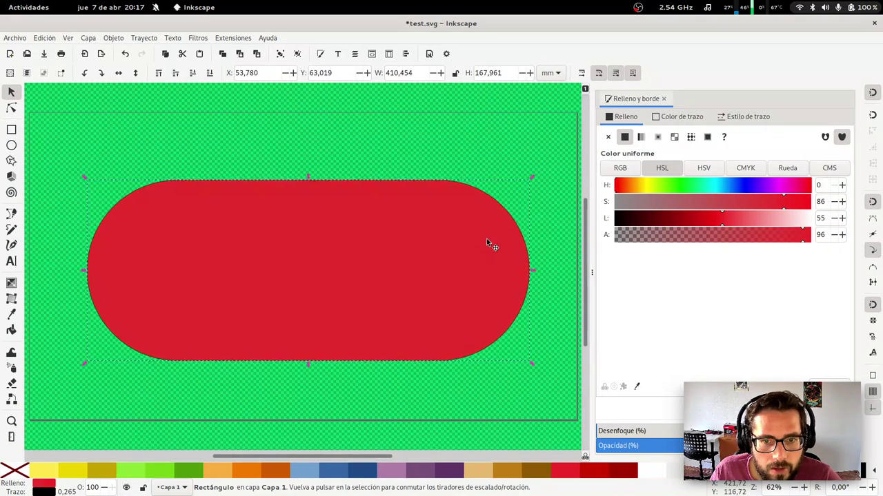
key(period)
key(period)
key(period)
drag(536, 177, 571, 158)
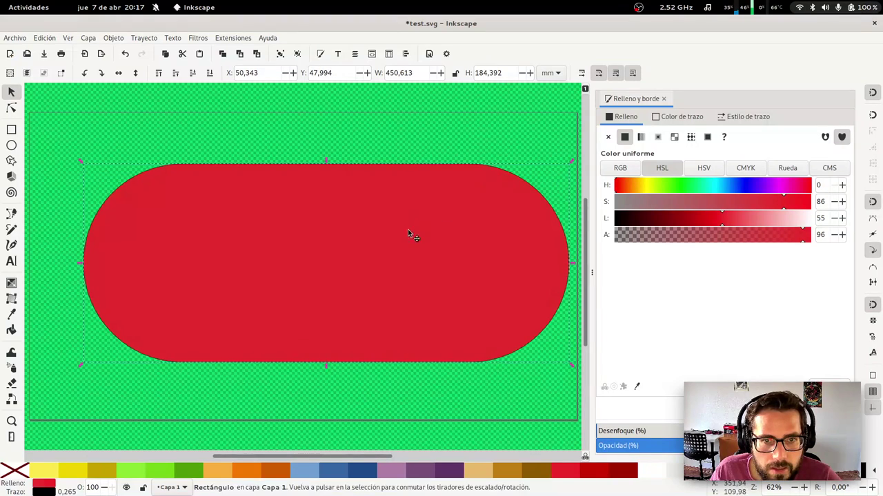
drag(530, 191, 484, 190)
mouse_move(526, 160)
mouse_down()
mouse_move(554, 138)
mouse_move(520, 171)
mouse_move(565, 133)
mouse_move(465, 205)
mouse_move(519, 186)
mouse_up()
drag(368, 243, 360, 250)
key(r)
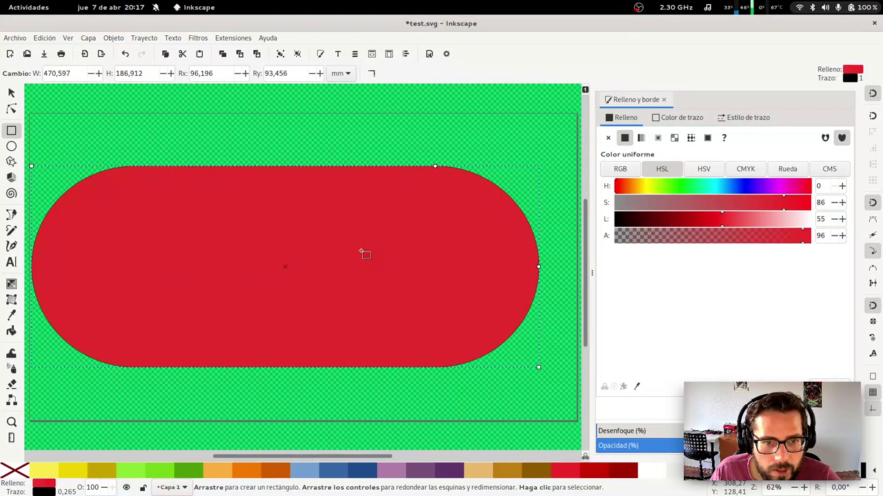
key(space)
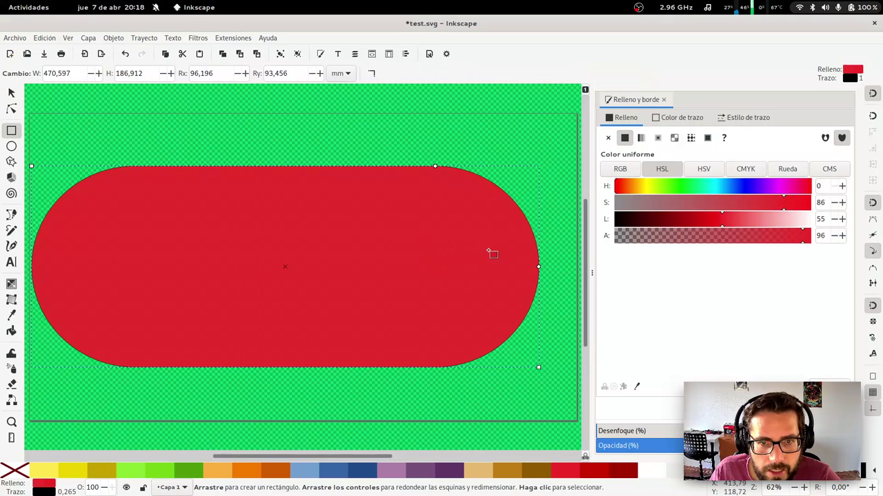
drag(539, 371, 531, 366)
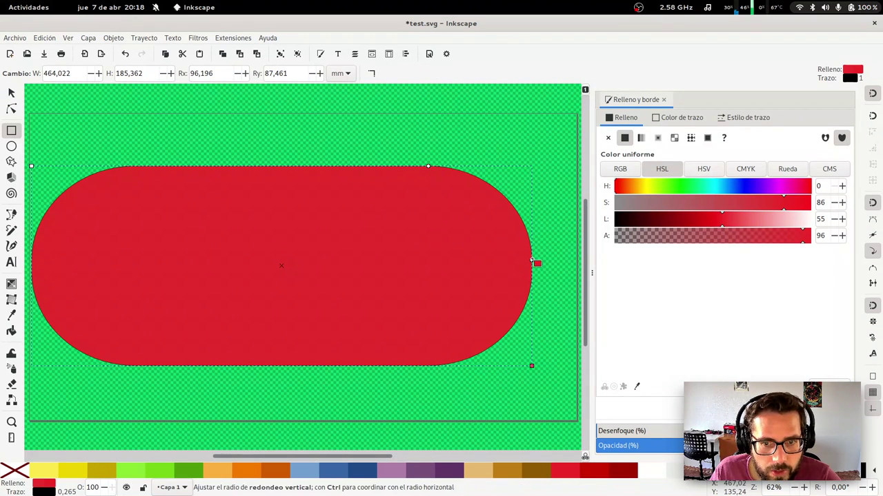
key(space)
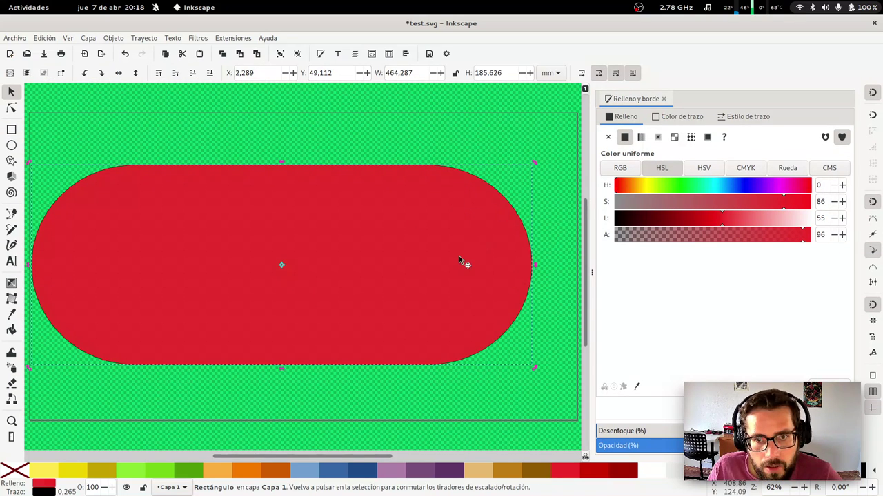
Rotate the red pill to rise toward the right and move it higher on the page
click(523, 192)
mouse_move(535, 164)
mouse_down()
mouse_move(510, 220)
mouse_move(503, 154)
mouse_up()
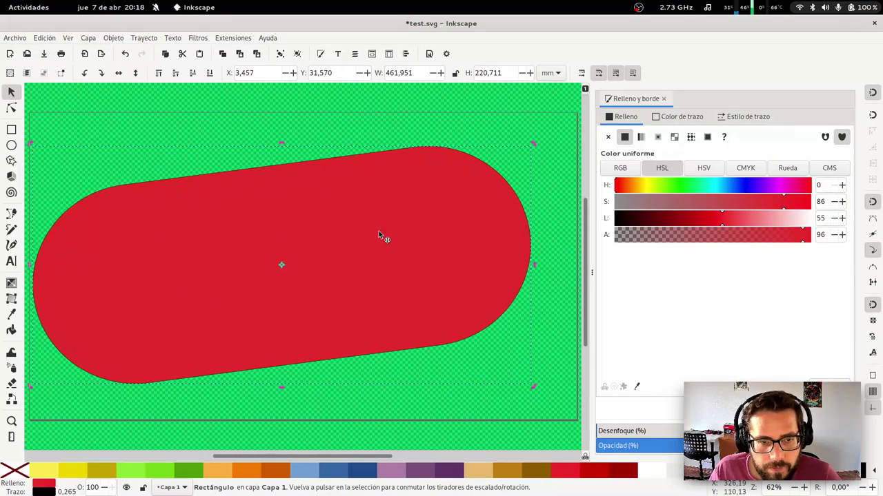
key(Escape)
click(252, 253)
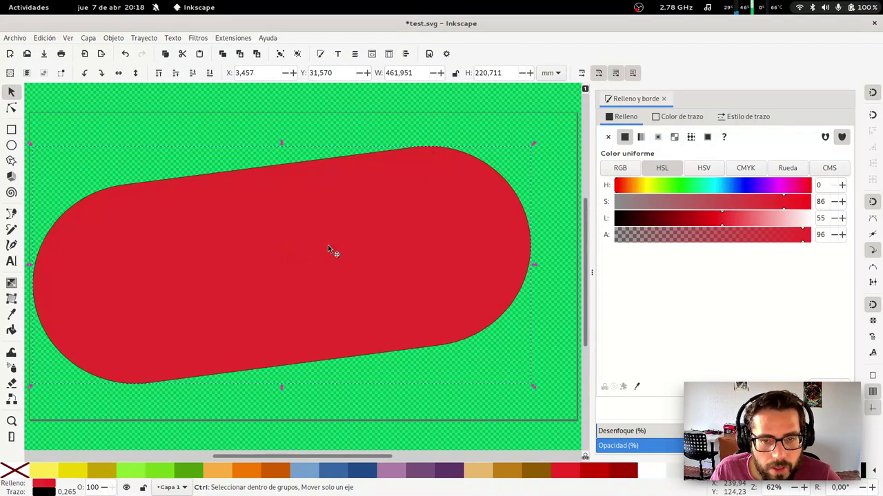
drag(320, 262, 338, 250)
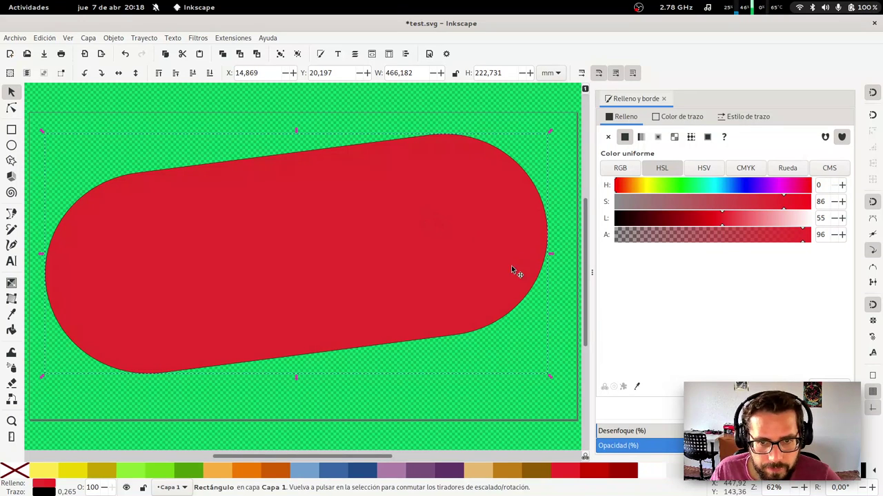
mouse_move(371, 247)
mouse_down()
mouse_move(367, 228)
mouse_move(375, 243)
mouse_up()
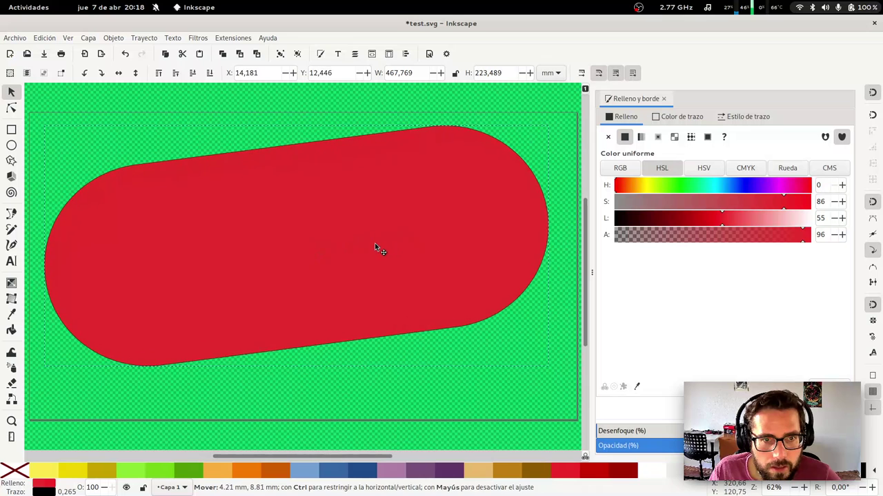
Add 'Hola' text in Margarine on the pill and enlarge it to about 233×82 mm
click(337, 53)
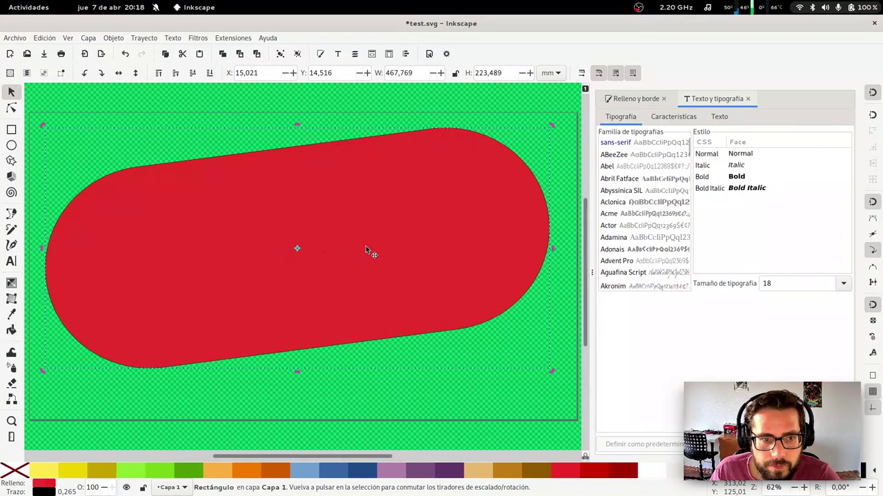
key(t)
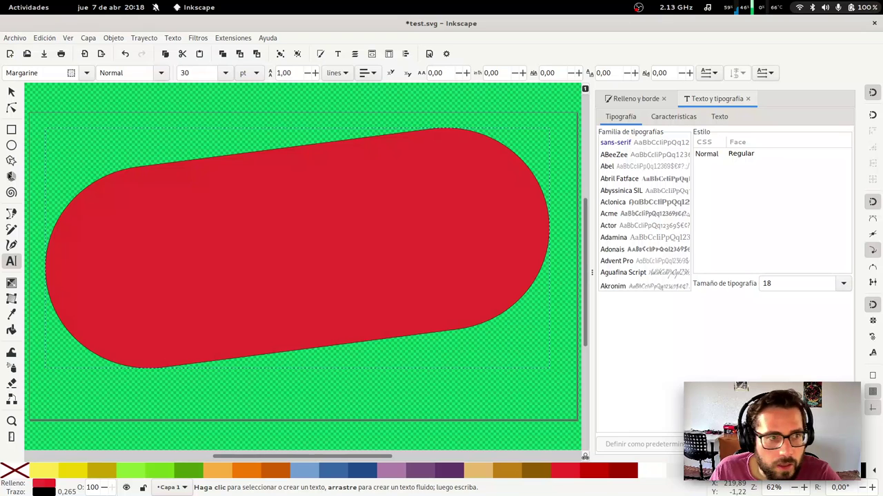
click(320, 230)
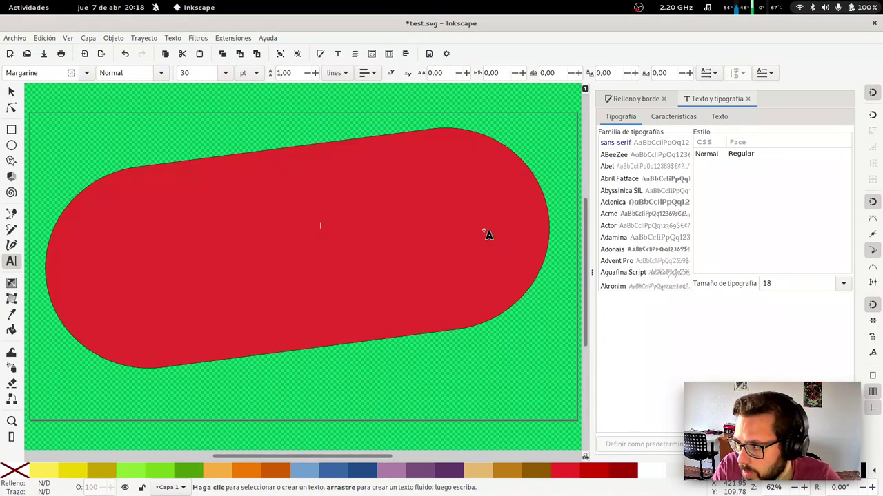
text(Hola)
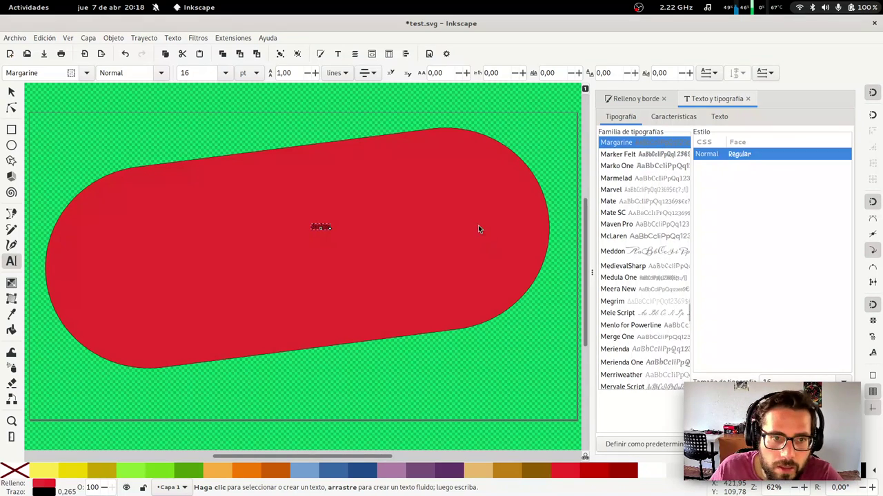
key(F1)
mouse_move(332, 220)
mouse_down()
mouse_move(554, 121)
mouse_move(564, 139)
mouse_up()
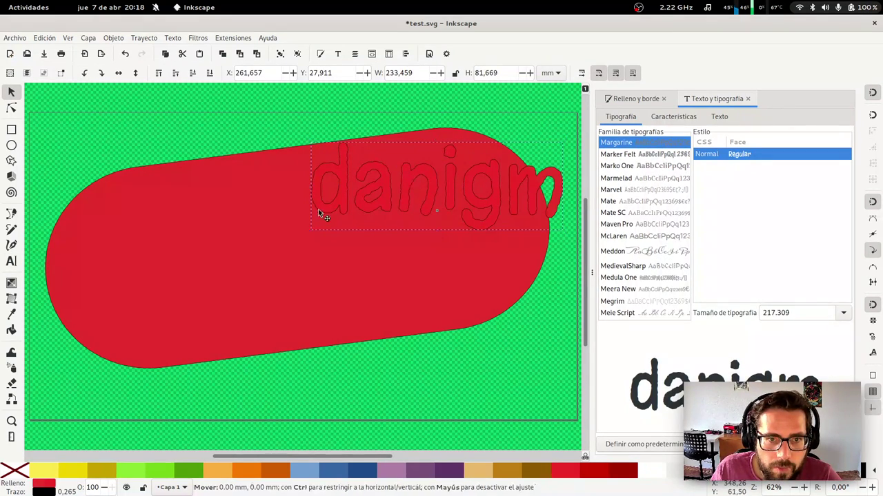
Move the text onto the pill, resize it, and rotate it to match the pill's slant
drag(404, 179, 284, 226)
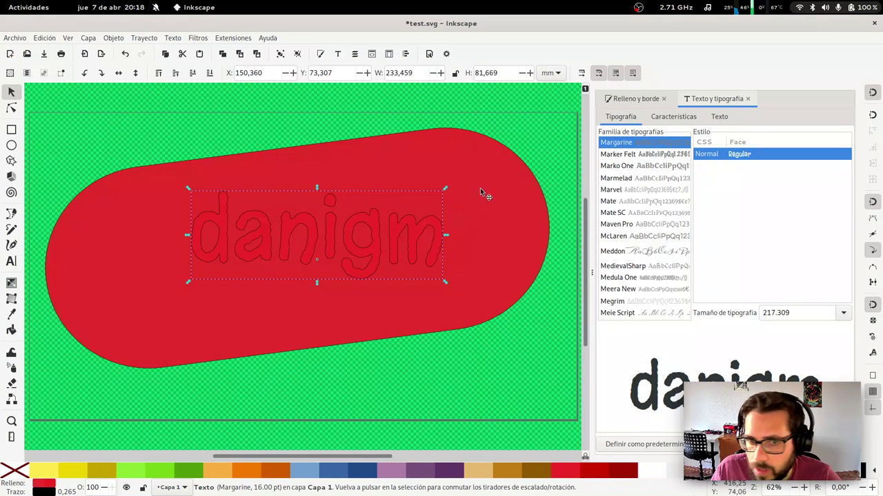
mouse_move(445, 189)
mouse_down()
mouse_move(559, 132)
mouse_move(358, 158)
mouse_up()
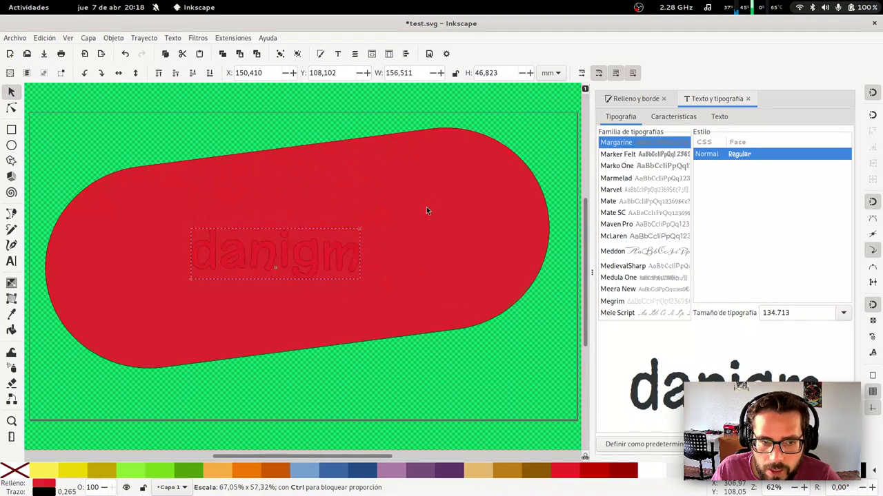
drag(357, 158, 461, 169)
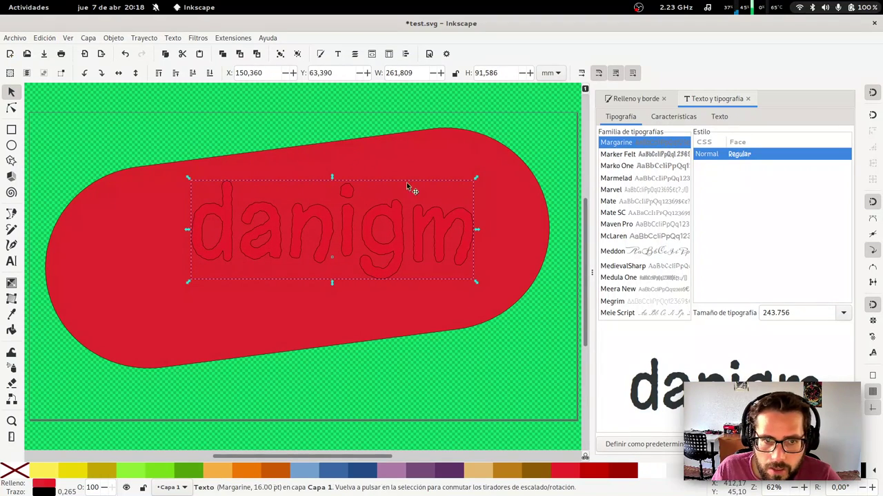
click(273, 218)
drag(187, 178, 158, 216)
drag(279, 240, 257, 253)
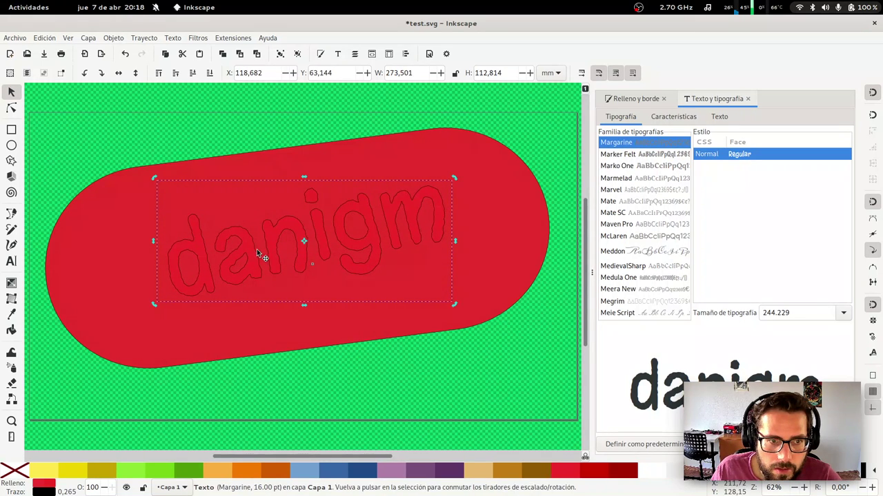
mouse_move(458, 177)
mouse_down()
mouse_move(450, 178)
mouse_move(497, 160)
mouse_up()
Fine-tune the text to about 339×140 mm, centred across the pill
click(441, 200)
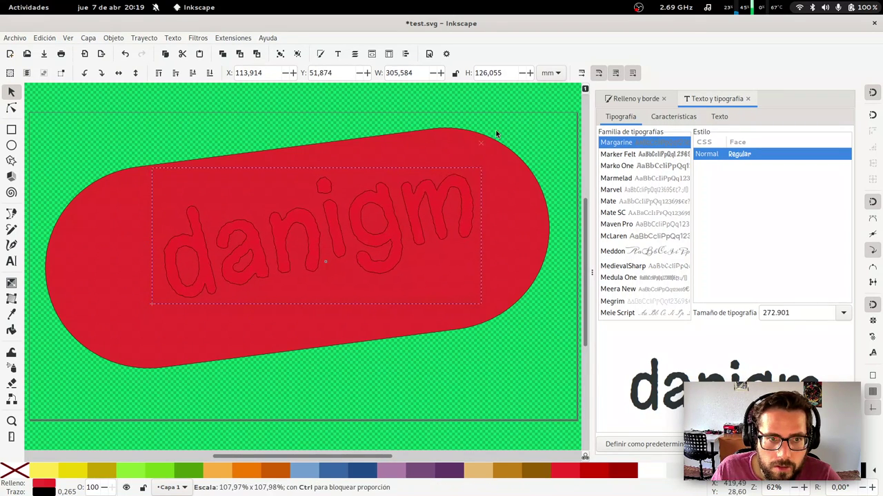
drag(437, 179, 391, 205)
drag(396, 200, 394, 200)
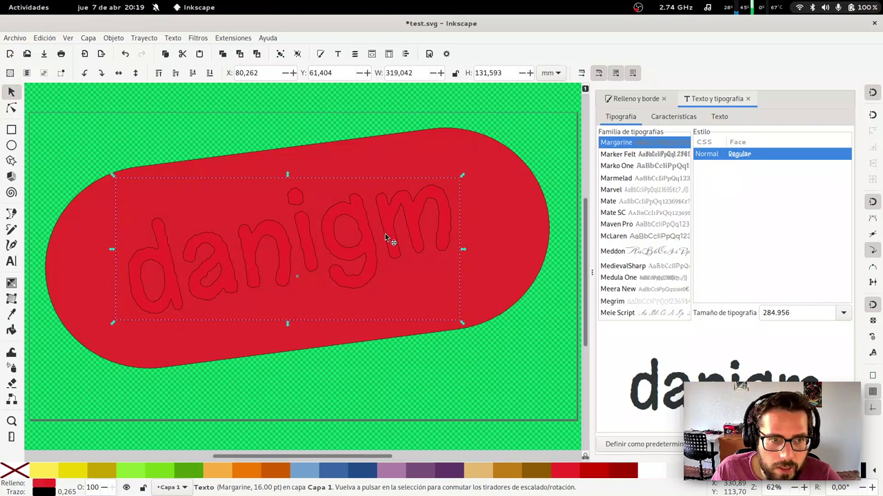
drag(466, 175, 482, 153)
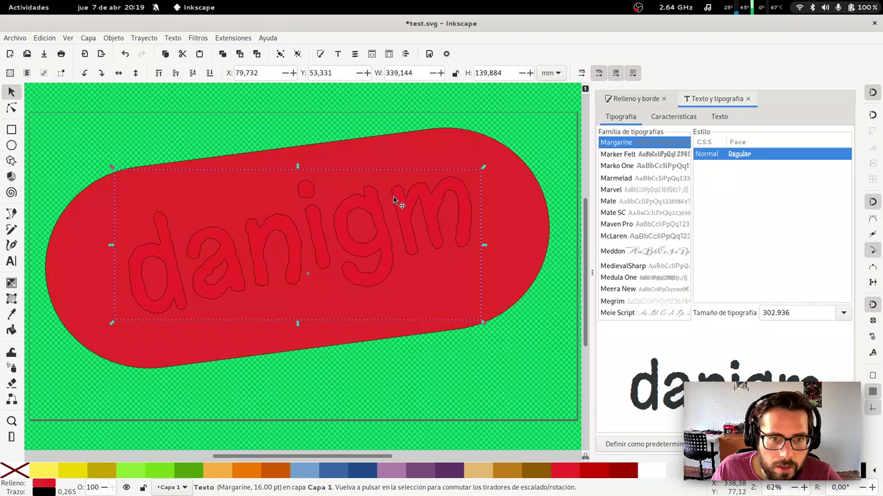
drag(393, 196, 390, 205)
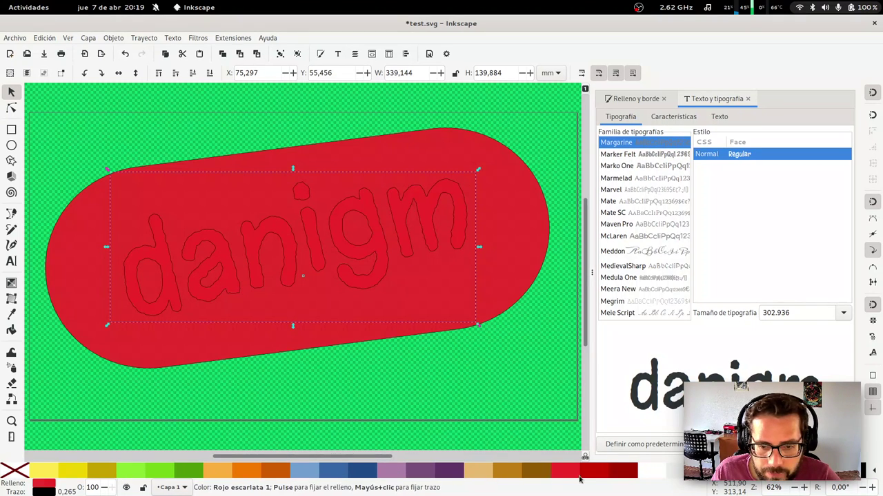
Fill the selected danigm text with white from the bottom colour palette
click(654, 472)
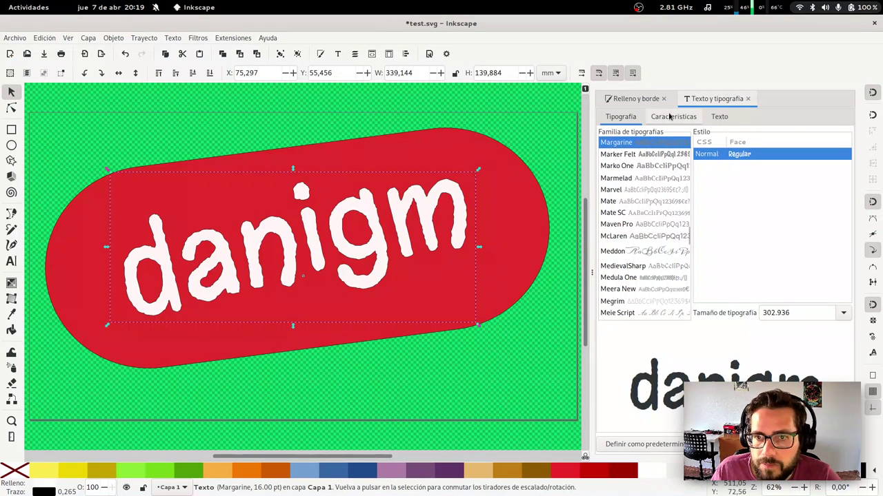
scroll(627, 181, up, 3)
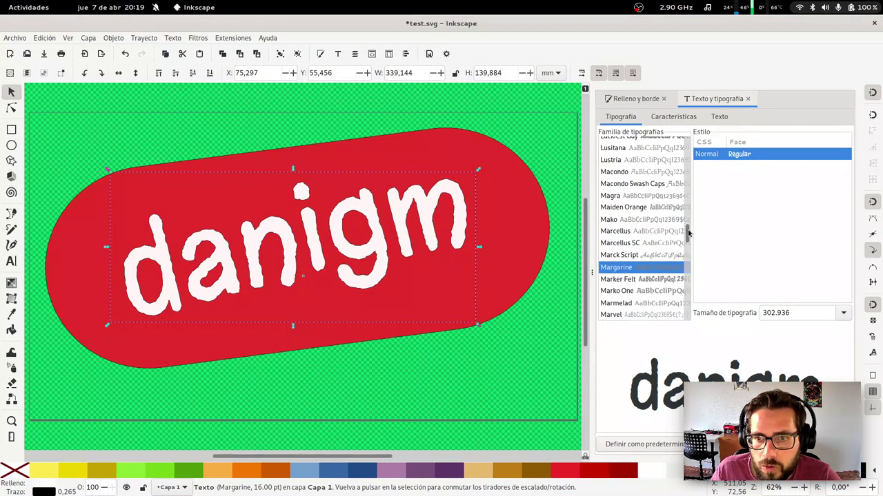
drag(685, 230, 692, 121)
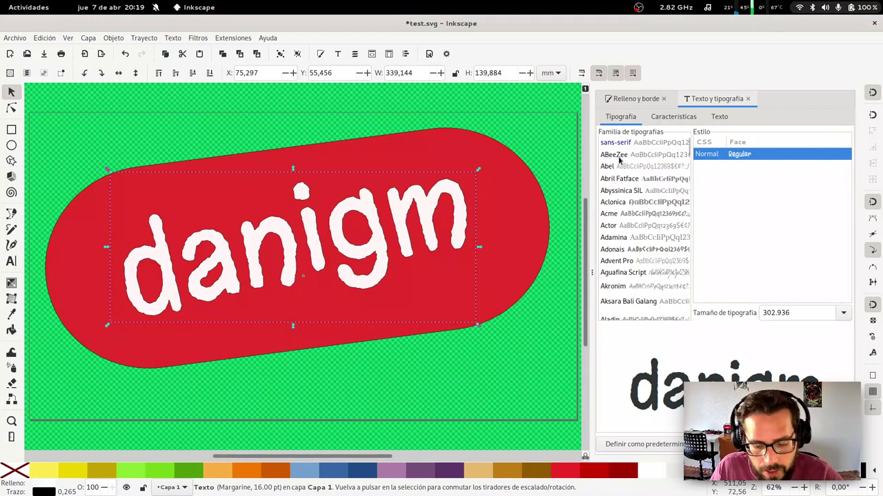
key(ctrl+alt+t)
text(ls .fo)
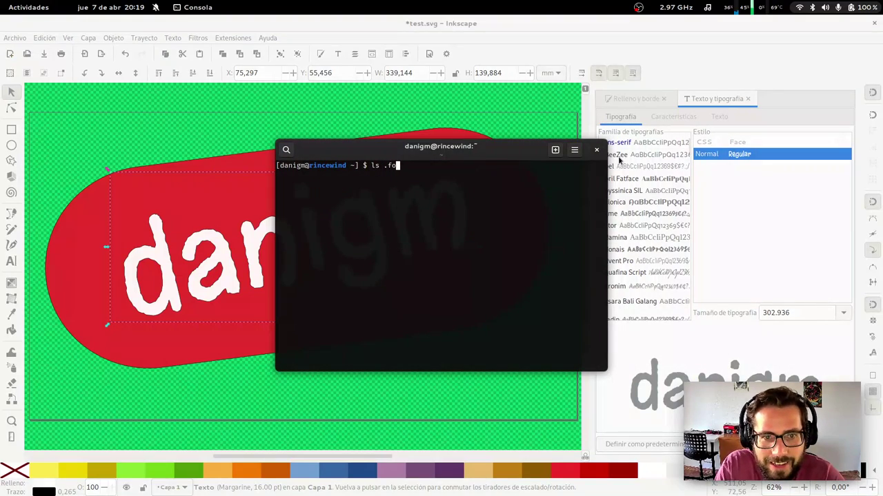
text(nts)
key(Return)
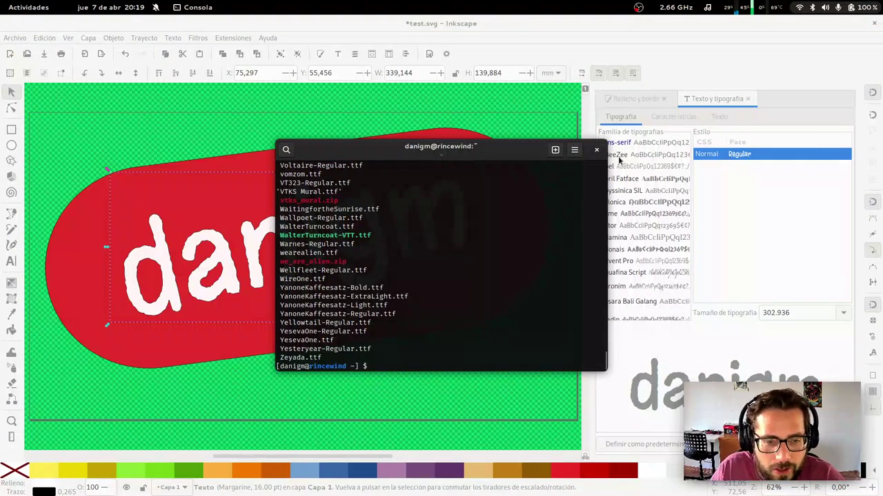
key(shift+Page_Up)
key(shift+Page_Up)
key(shift+Page_Up)
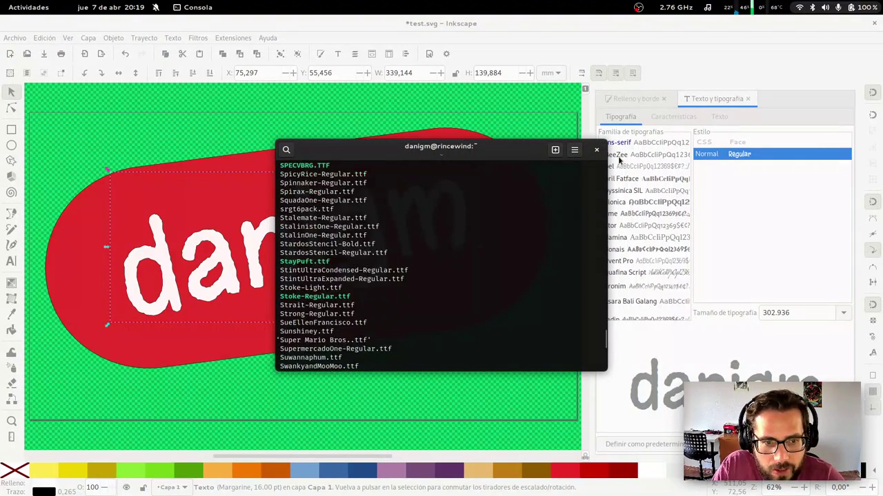
key(shift+Page_Up)
key(alt+Tab)
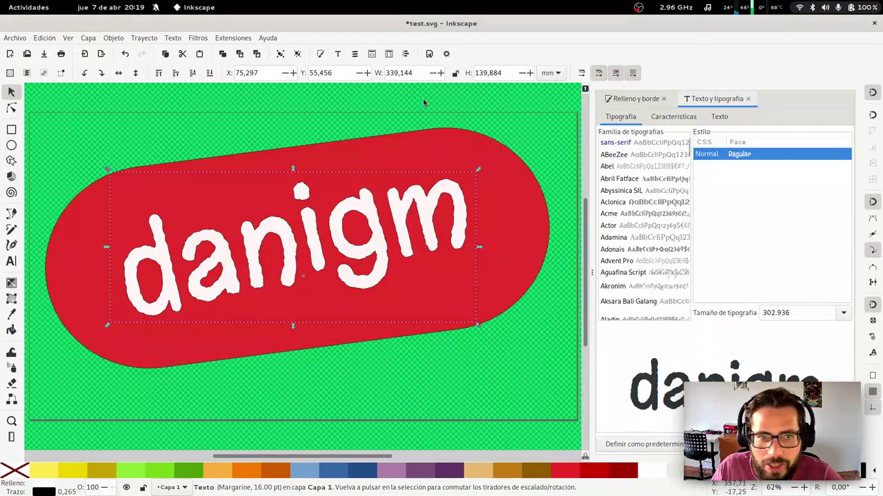
key(ctrl+alt+t)
click(574, 149)
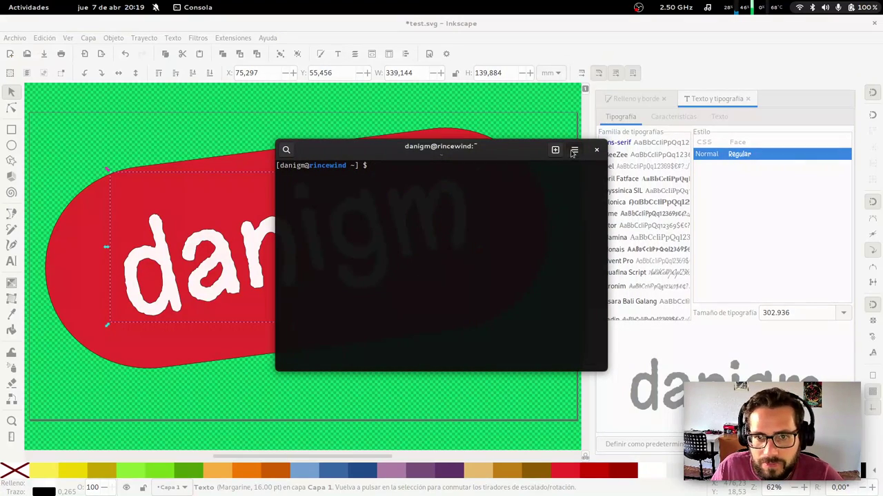
click(552, 183)
click(599, 156)
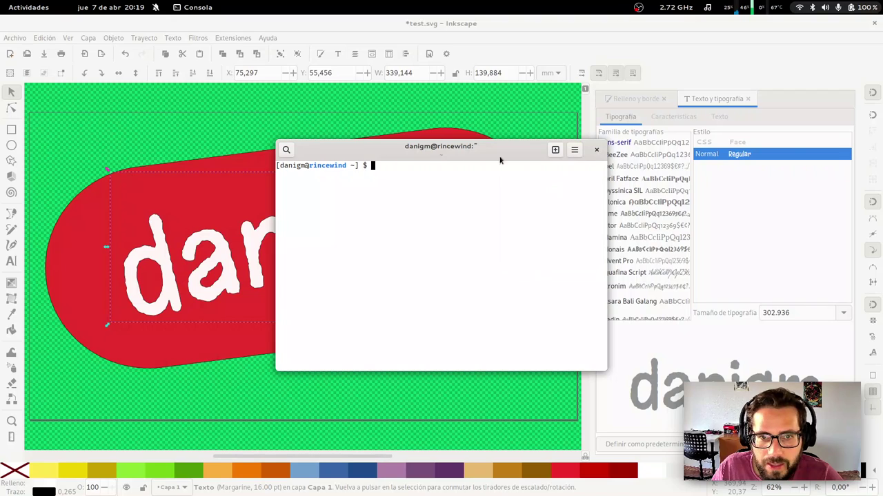
click(597, 150)
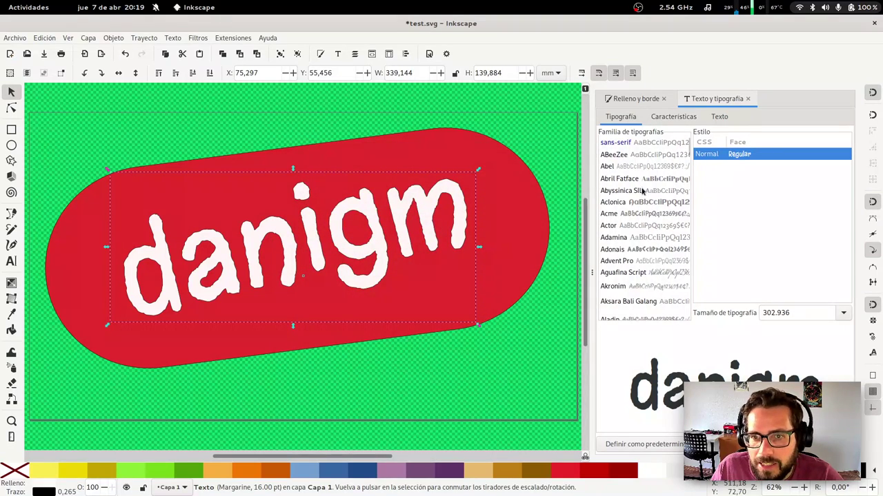
Scroll the font family list and set the danigm text to Luckiest Guy
scroll(646, 224, down, 2)
scroll(646, 224, down, 4)
scroll(648, 231, down, 4)
scroll(650, 238, down, 4)
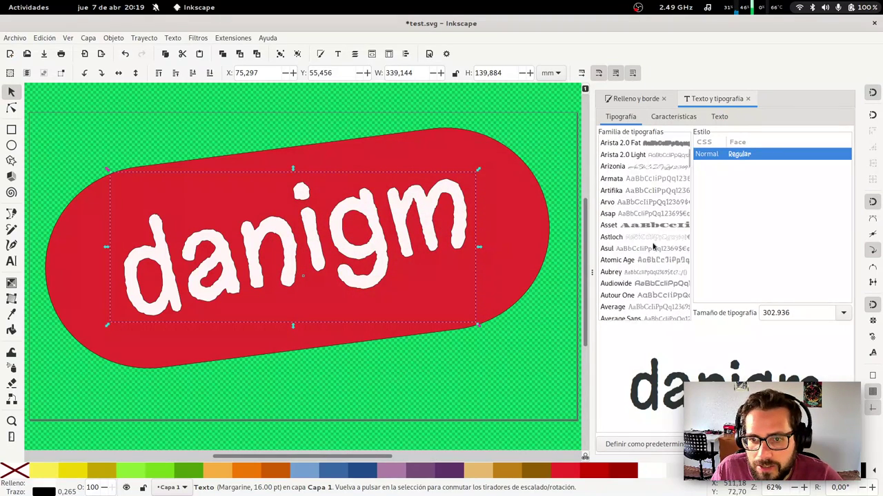
scroll(653, 246, down, 4)
scroll(653, 246, down, 2)
mouse_move(688, 158)
mouse_down()
mouse_move(687, 231)
mouse_move(656, 256)
mouse_up()
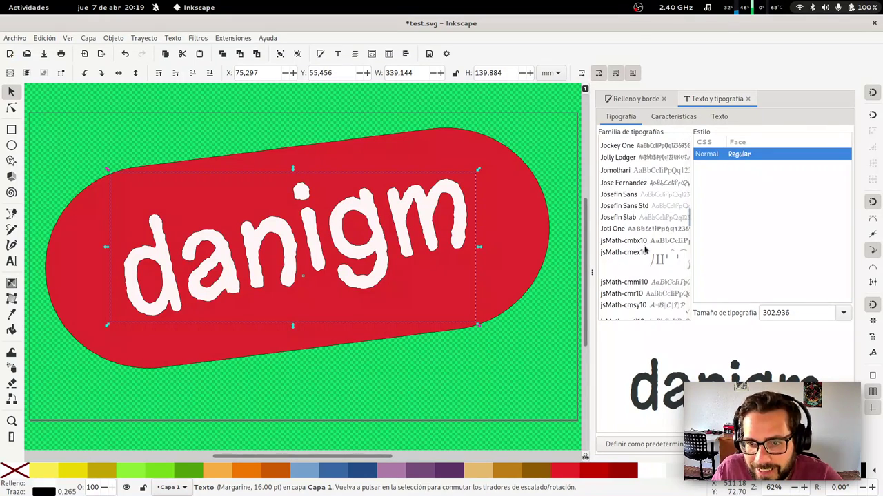
scroll(642, 243, down, 3)
scroll(644, 241, down, 3)
scroll(648, 239, down, 3)
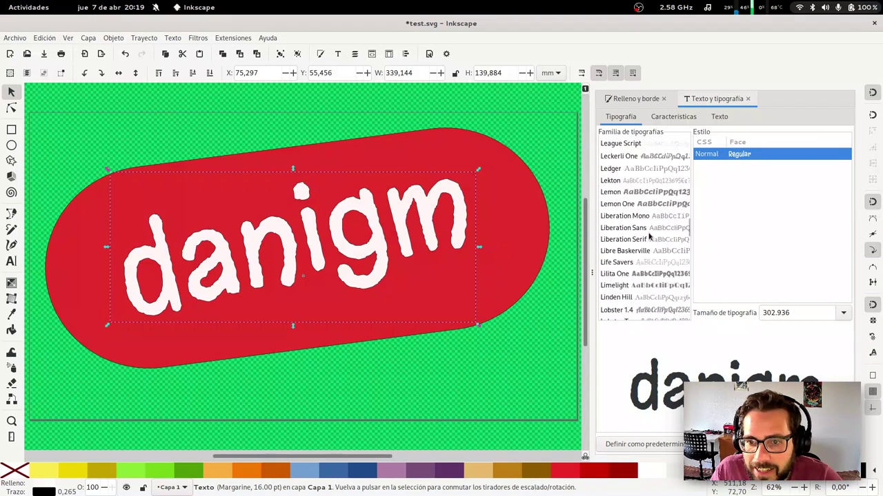
scroll(650, 238, down, 3)
scroll(649, 238, down, 3)
scroll(651, 269, down, 2)
click(649, 267)
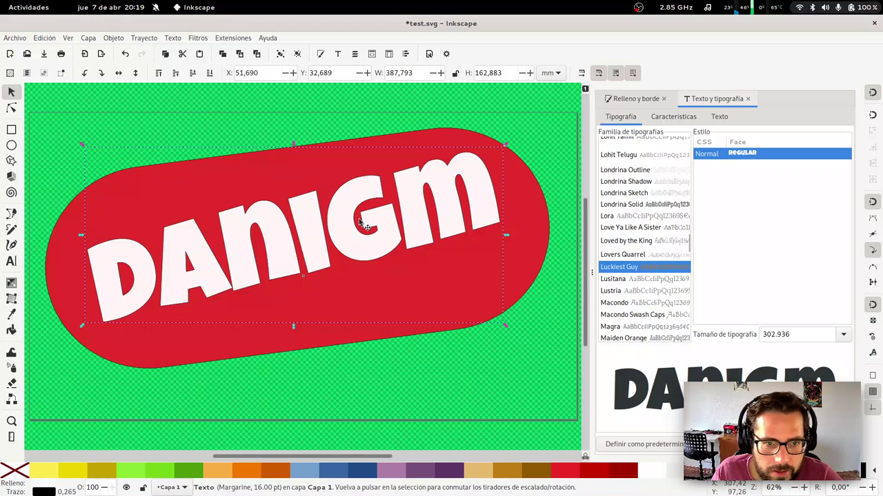
Rotate the text to a gentler tilt and shift it slightly down and right
click(496, 158)
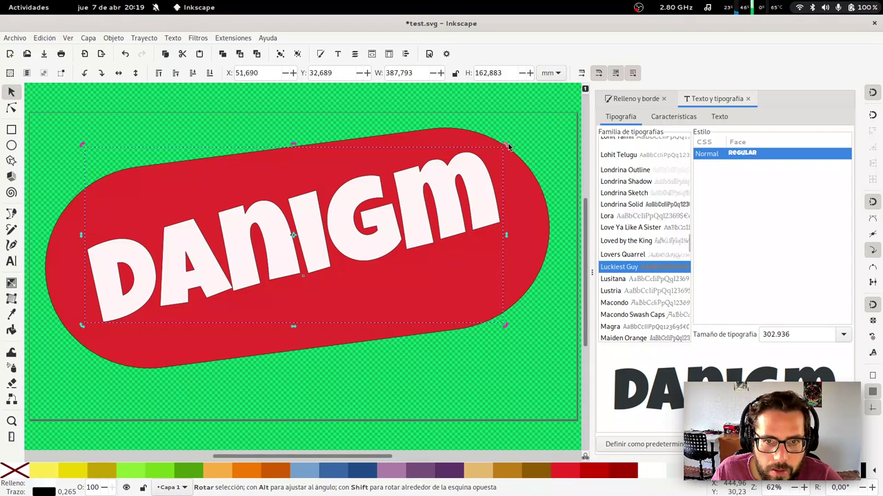
drag(505, 146, 522, 172)
drag(486, 195, 476, 215)
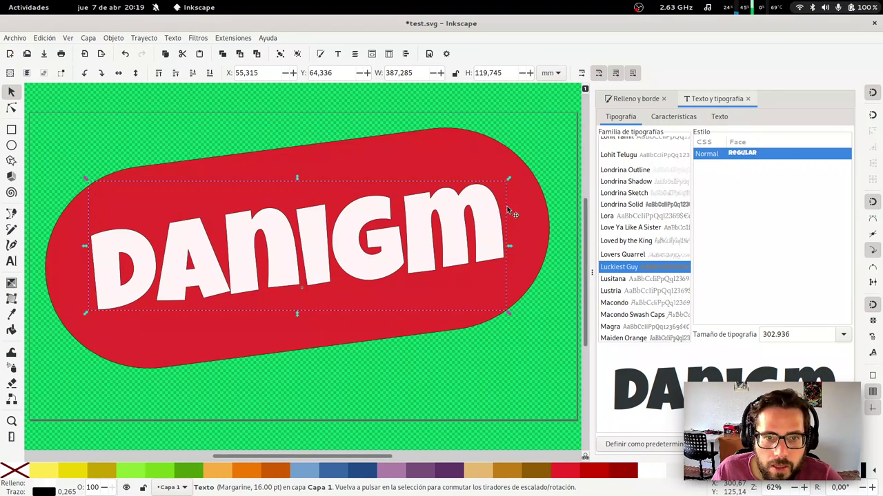
Give the text's outline a 20 px width with mitred joins
click(635, 99)
click(679, 117)
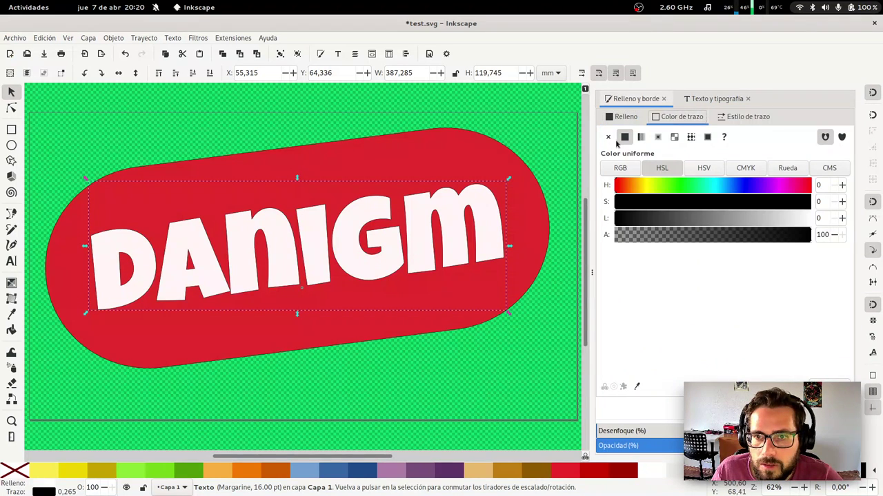
click(744, 117)
triple_click(652, 137)
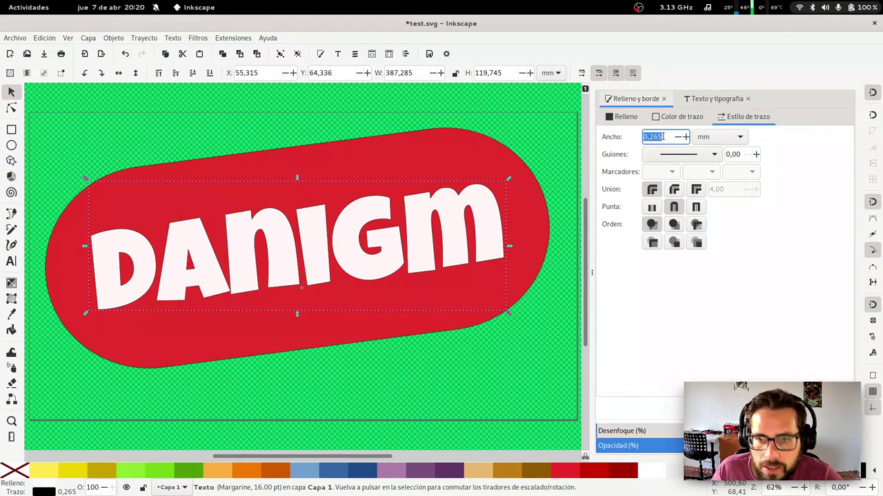
click(717, 137)
click(717, 153)
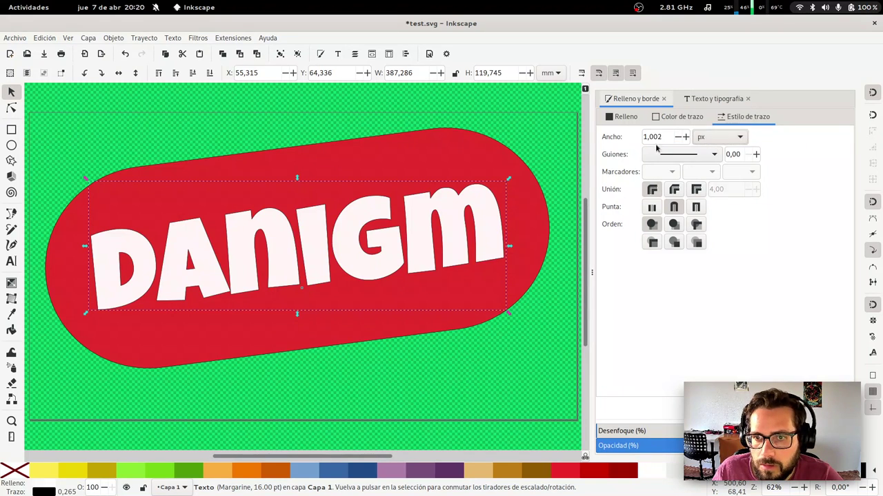
text(20)
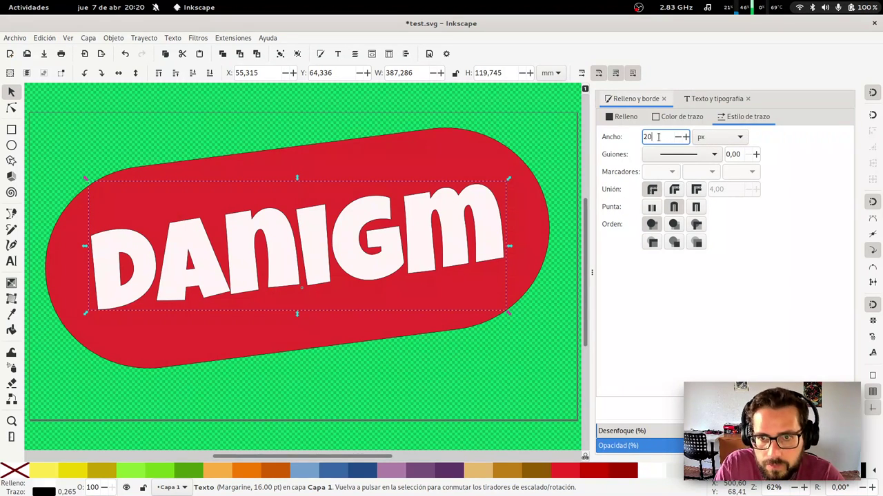
key(Return)
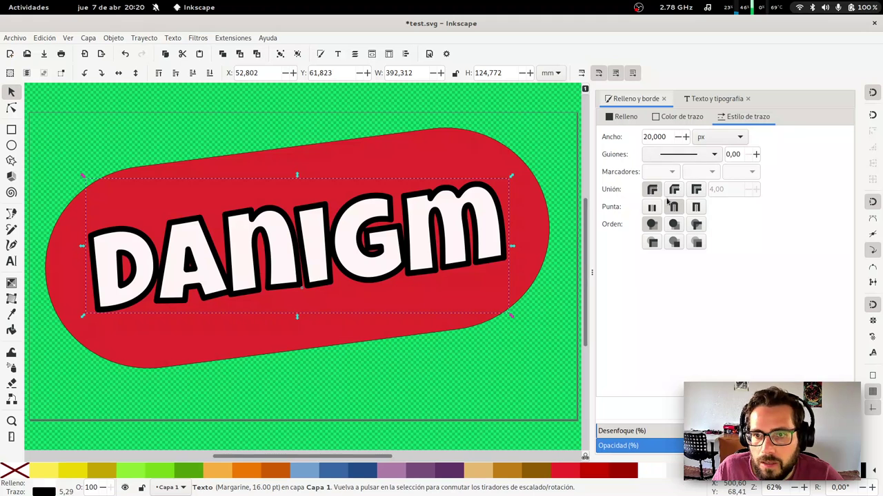
click(675, 194)
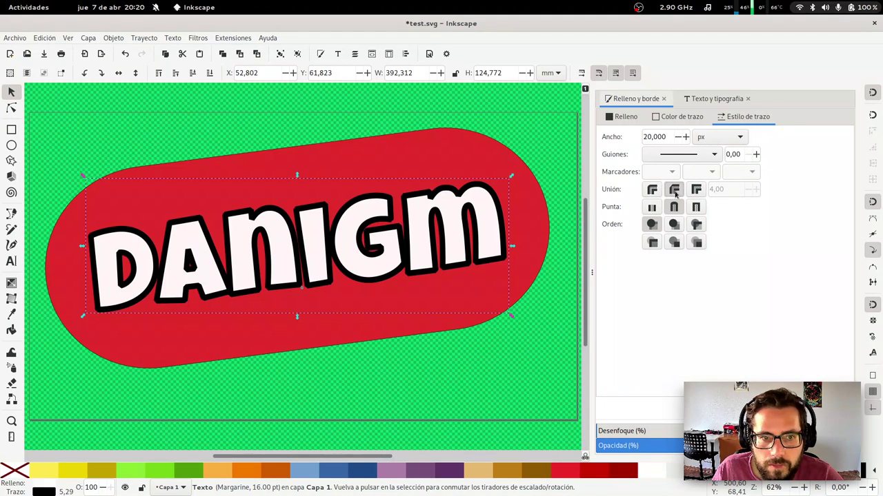
click(697, 190)
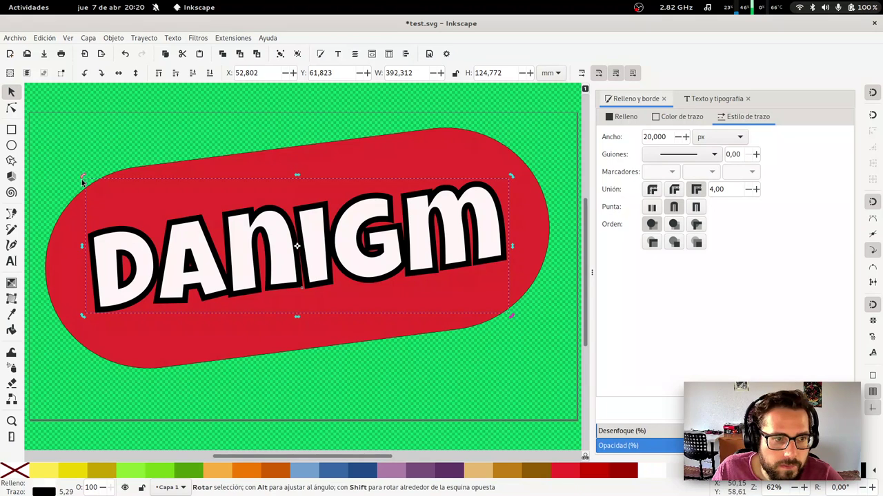
Tilt DANIGM a bit more counterclockwise and, after trying yellow and orange, keep it white
drag(84, 178, 87, 193)
click(76, 470)
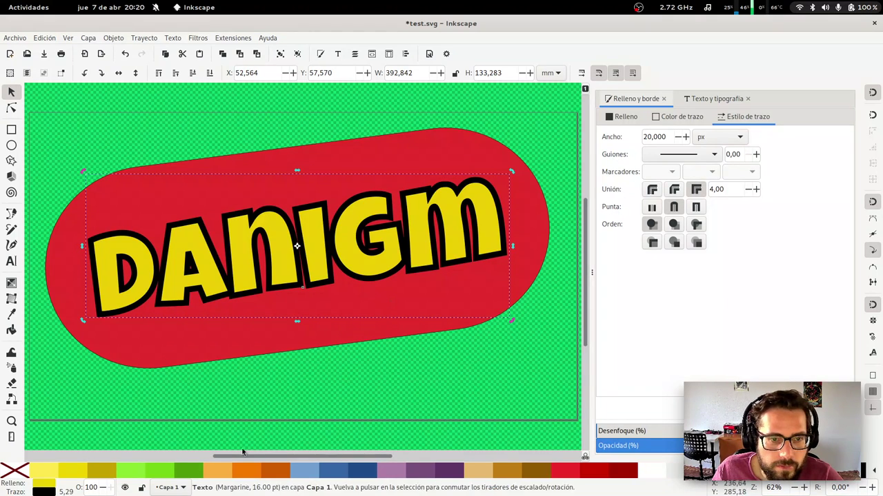
click(55, 472)
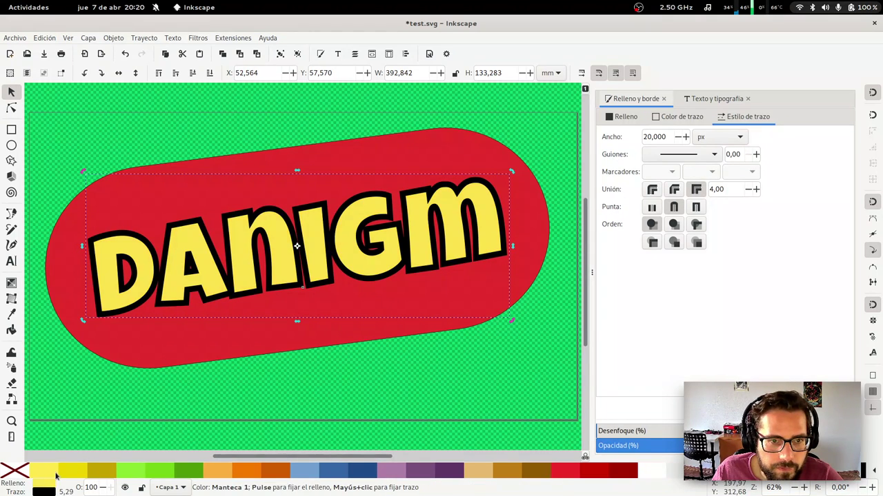
click(245, 474)
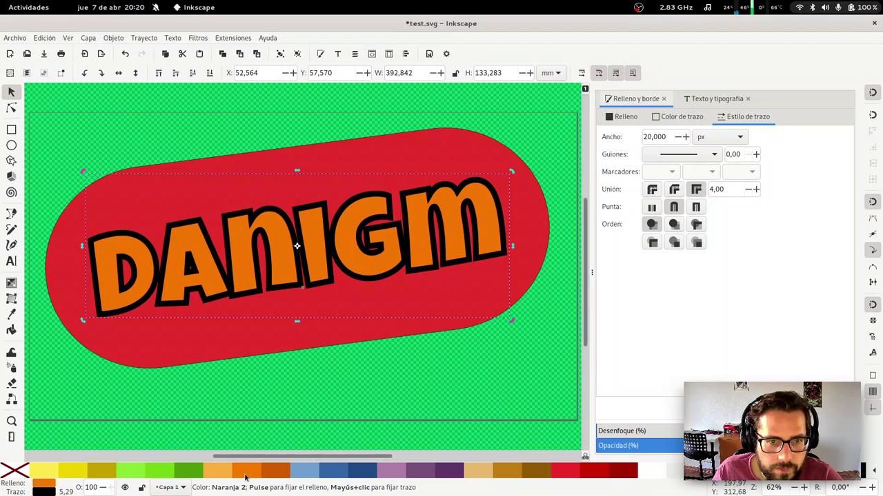
click(653, 471)
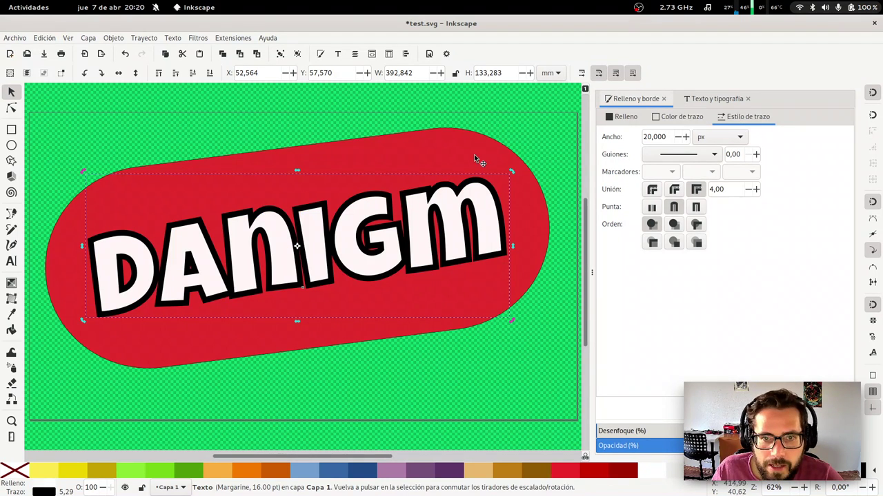
click(474, 154)
Set the pill's stroke to flat black at 40 px, then reselect the DANIGM text
click(667, 117)
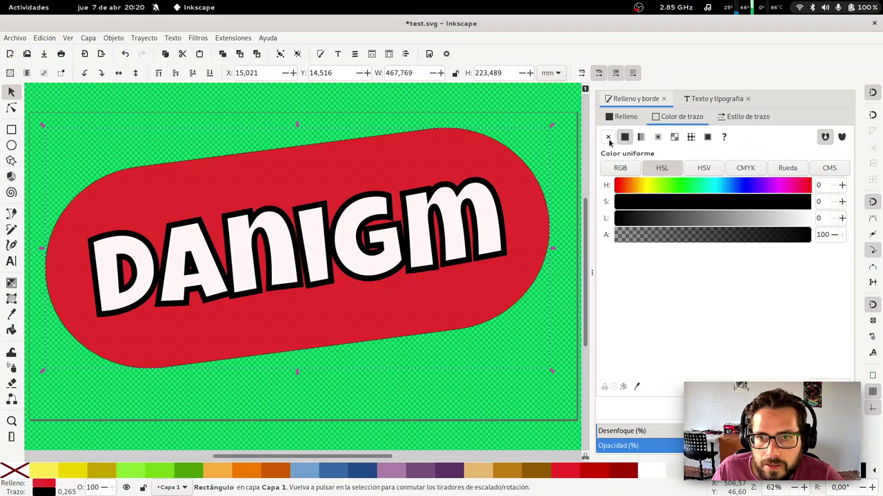
click(608, 137)
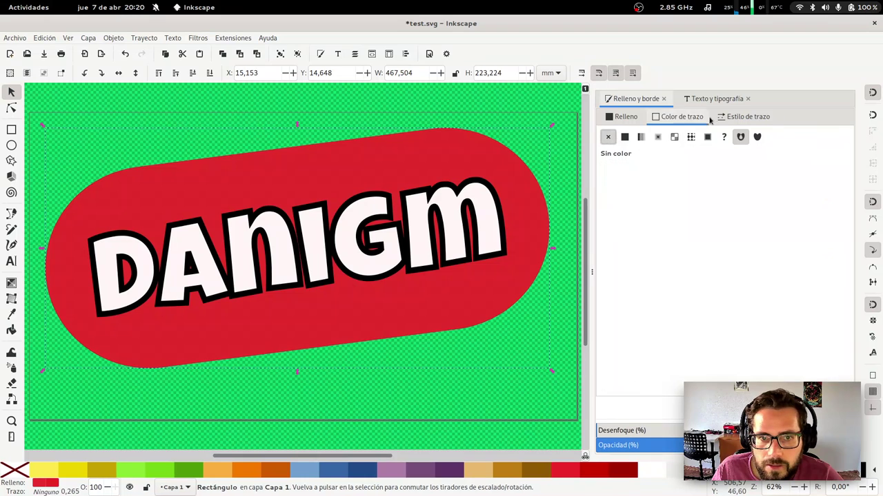
click(625, 136)
click(747, 116)
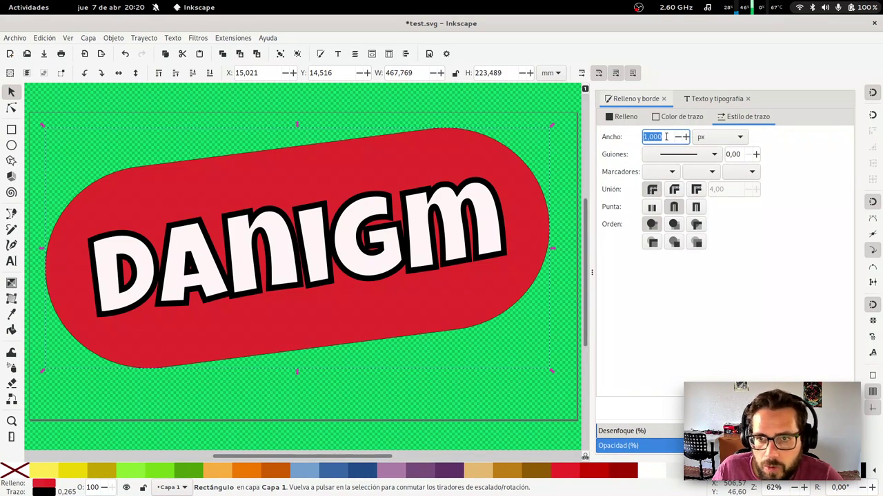
text(40)
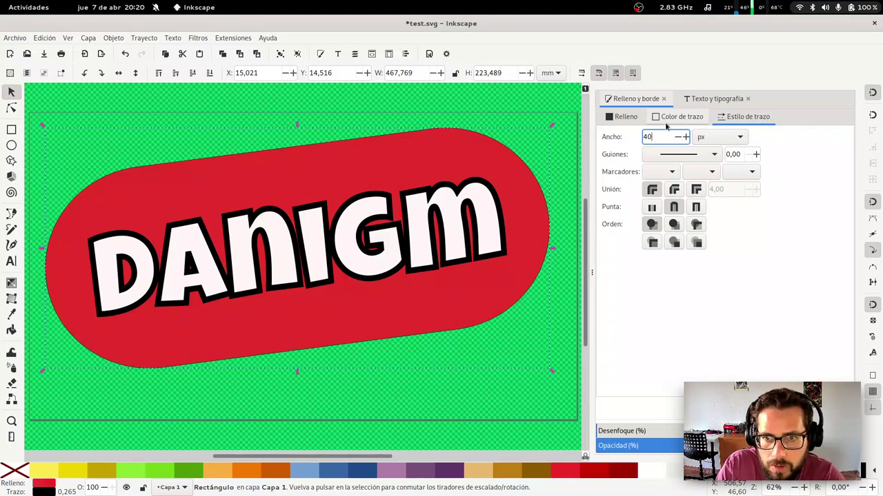
key(Return)
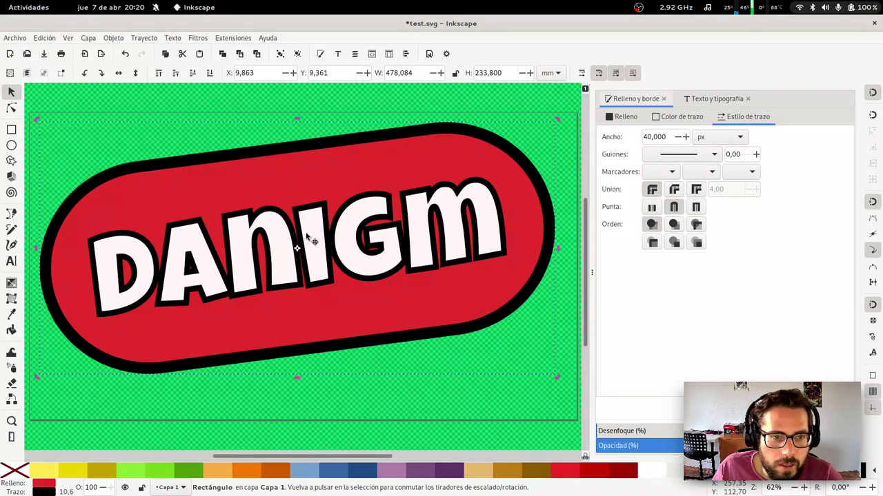
click(306, 234)
click(331, 173)
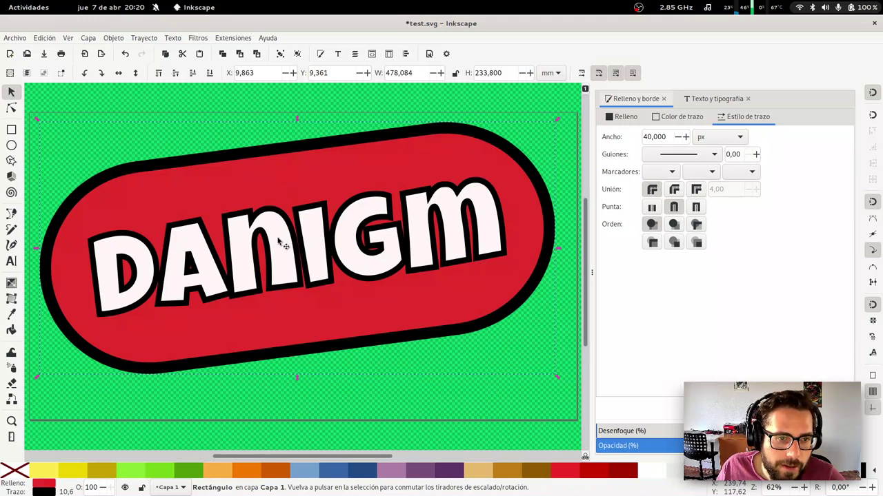
click(375, 283)
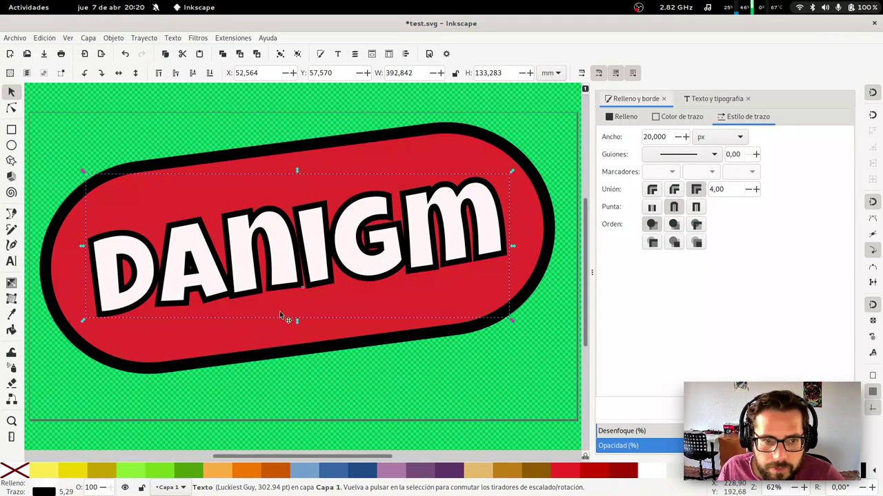
Duplicate the DANIGM text, keeping the copy exactly over the original
key(Escape)
click(314, 249)
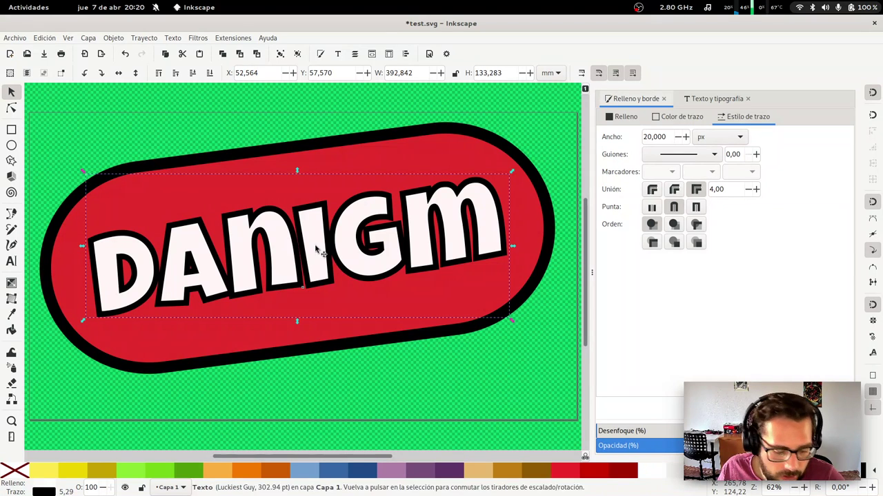
right_click(309, 238)
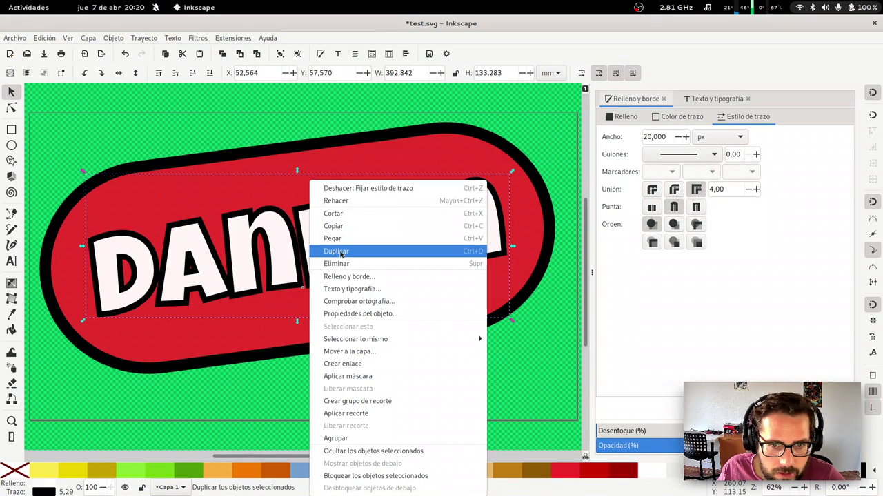
click(481, 253)
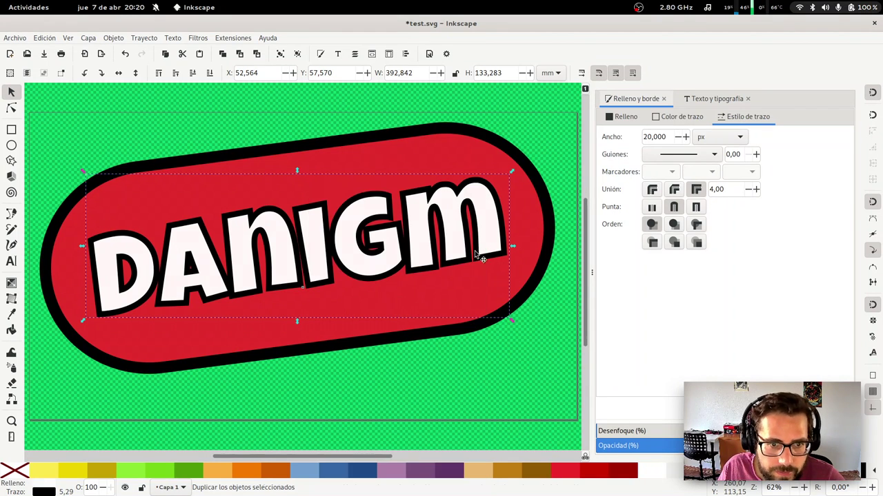
drag(345, 250, 384, 343)
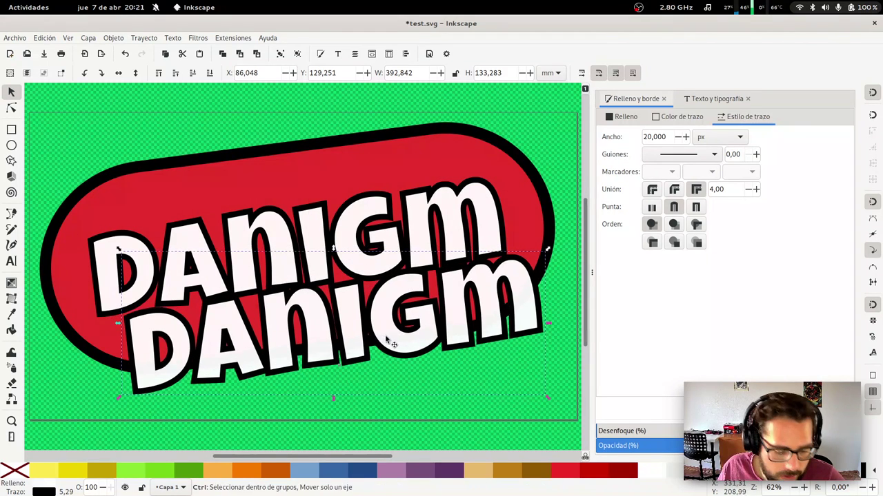
key(ctrl+z)
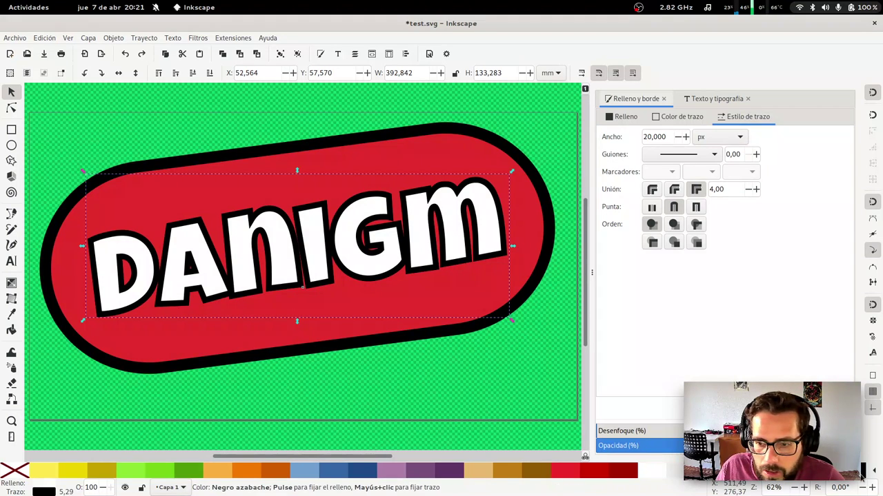
Make the copy fully opaque black and nudge it one step right and two down
click(862, 473)
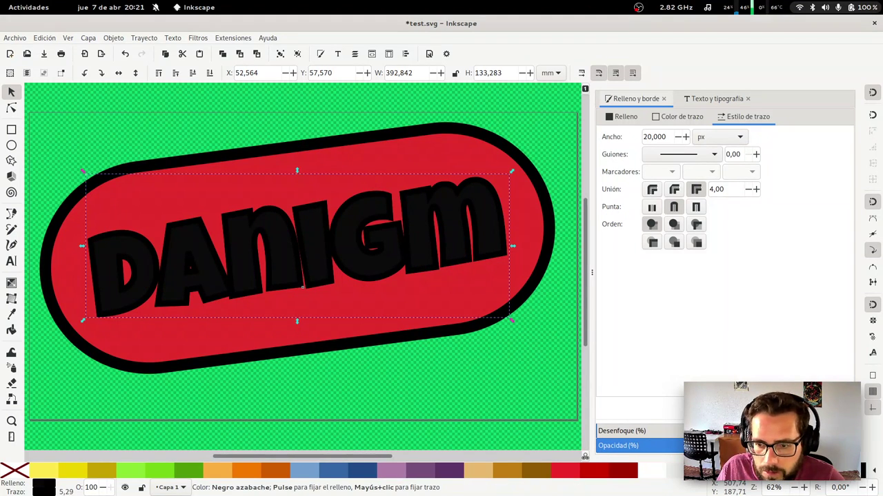
click(621, 116)
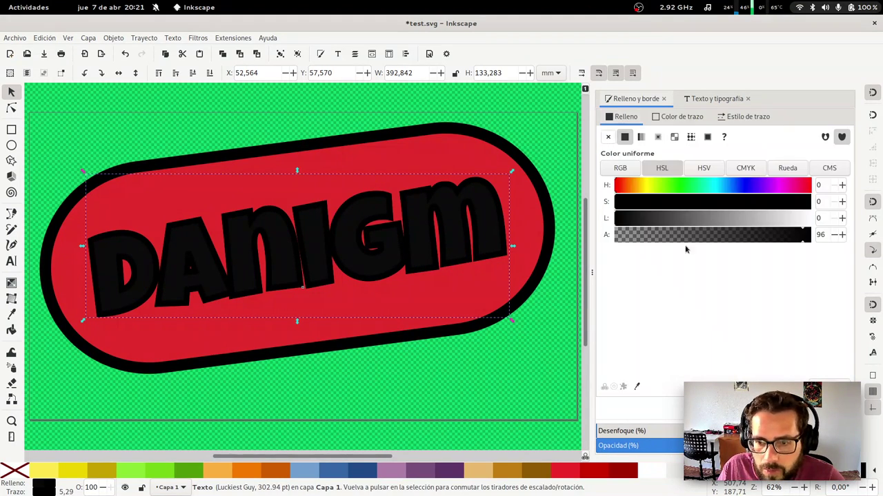
drag(766, 234, 810, 235)
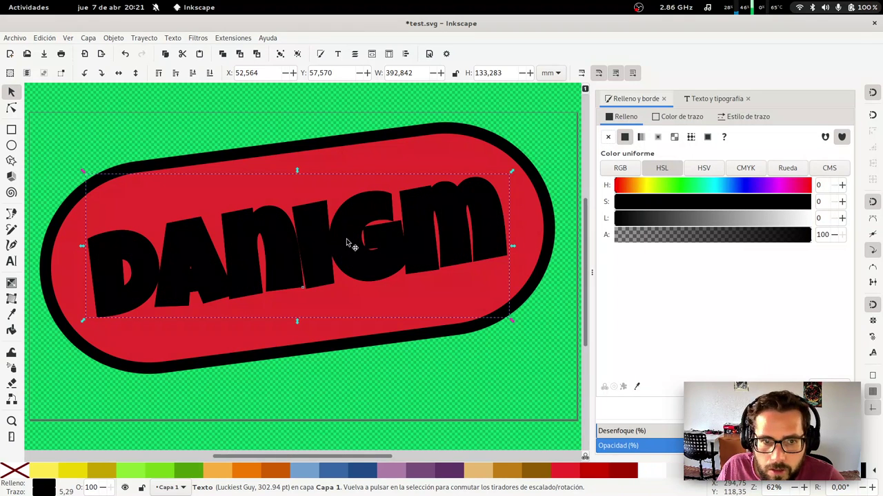
key(Down)
key(Down)
key(Right)
key(Right)
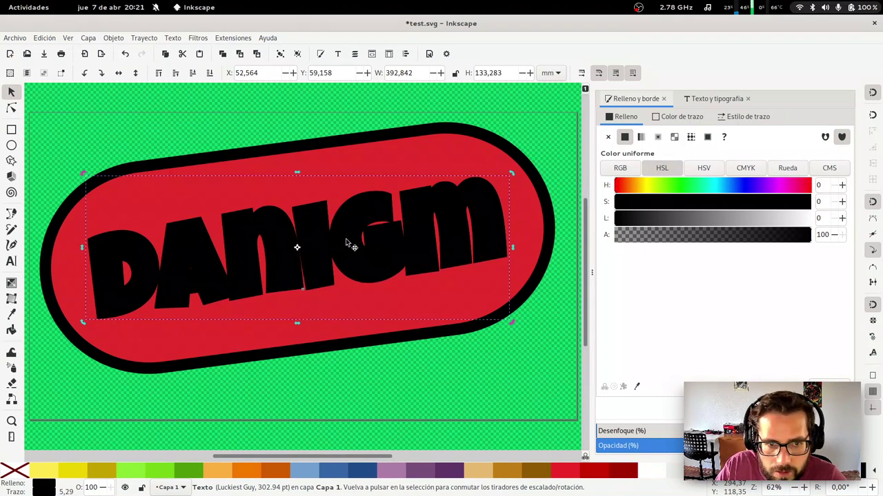
key(Down)
key(Down)
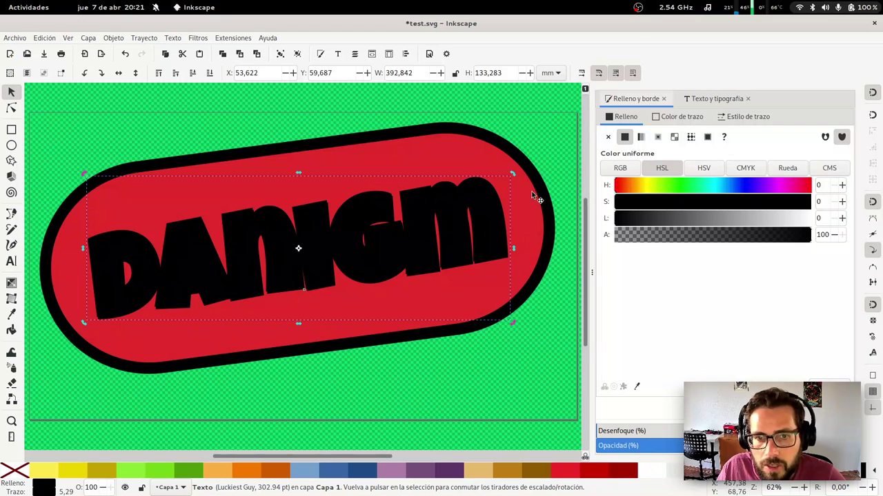
click(151, 39)
mouse_move(113, 37)
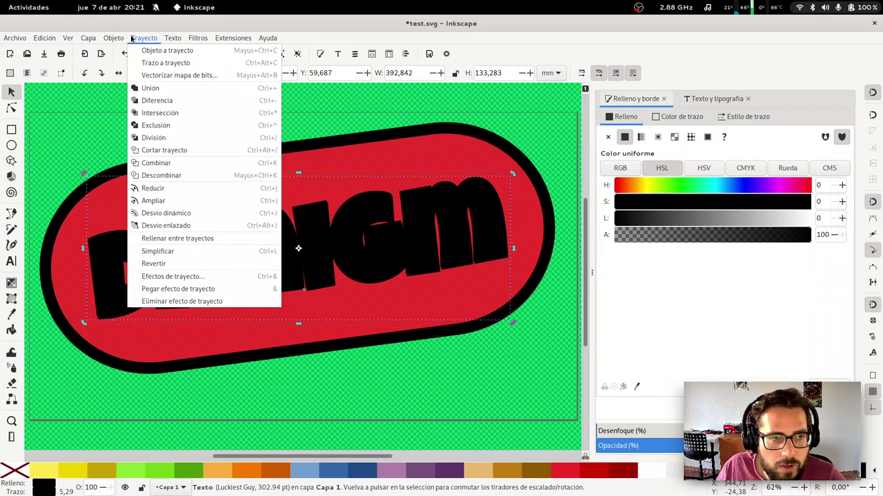
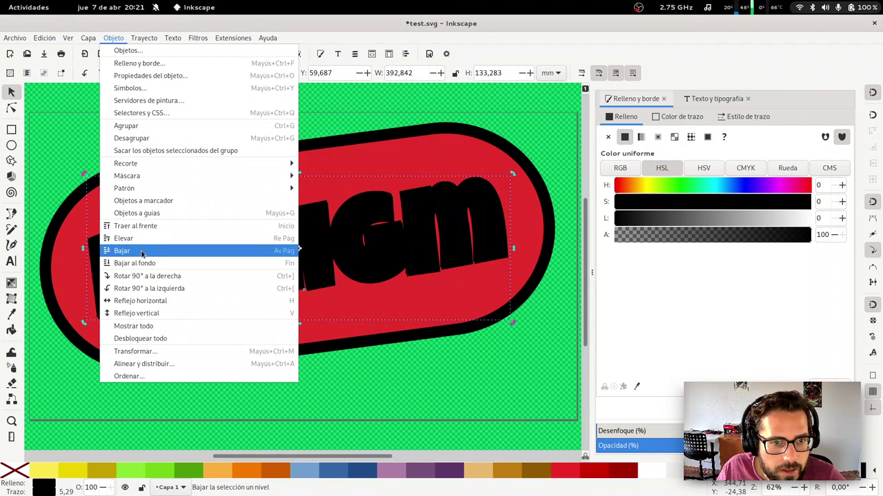
Lower the black DANIGM copy so it sits beneath the white lettering
click(289, 253)
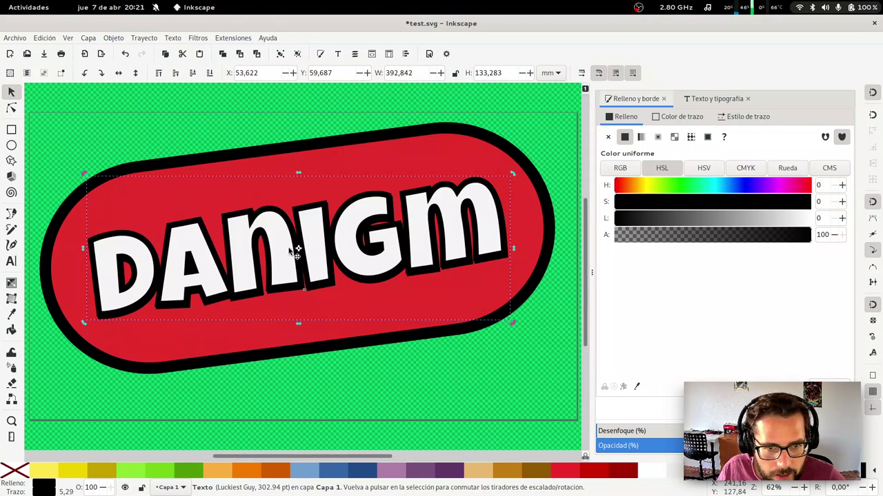
key(Down)
key(Down)
key(Down)
key(Down)
key(Right)
key(Right)
key(Down)
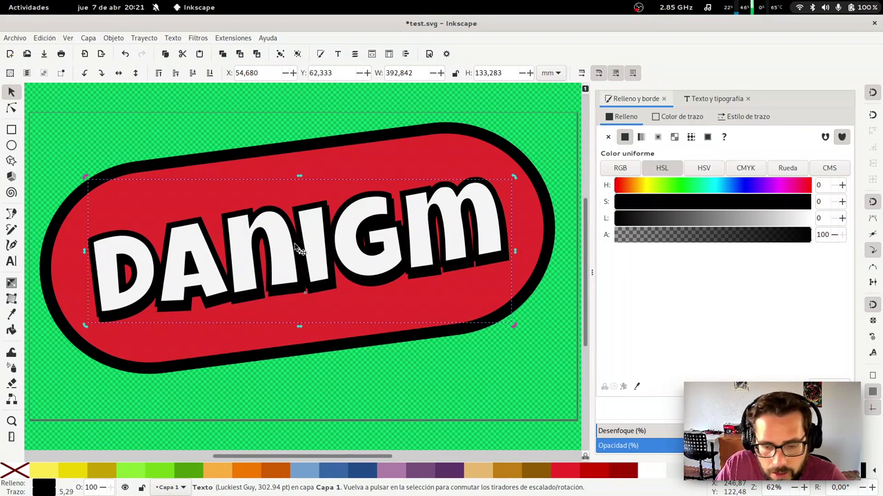
key(Page_Up)
key(Page_Down)
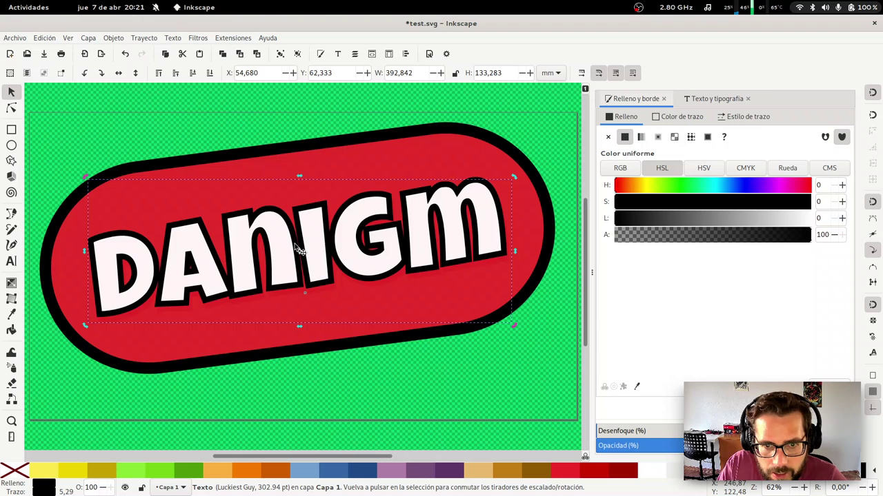
key(Page_Up)
key(Page_Down)
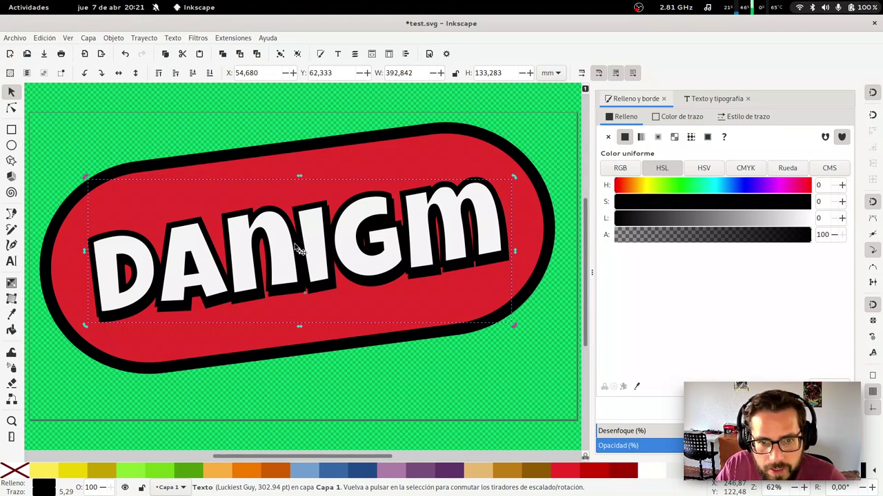
Nudge the black copy several steps down and right to offset the drop shadow
key(Right)
key(Down)
key(Down)
key(Down)
key(Down)
key(Right)
key(Down)
key(Right)
key(Down)
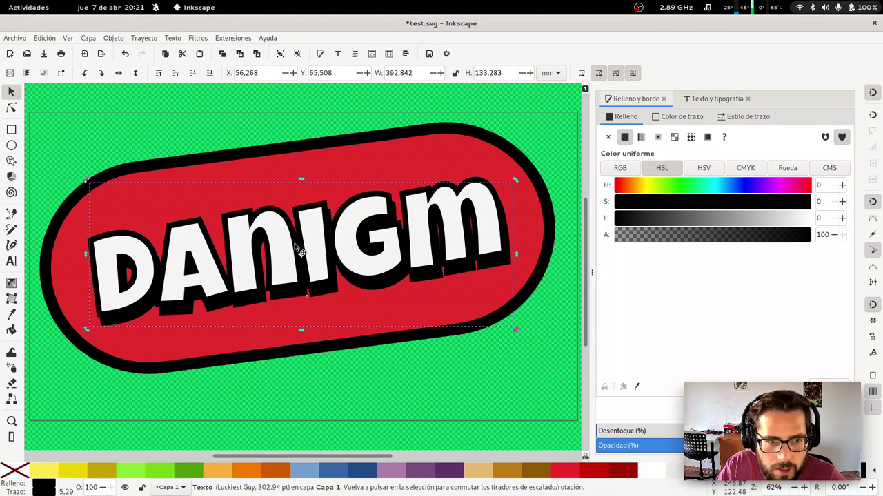
key(Right)
key(Down)
key(Right)
key(Down)
key(Right)
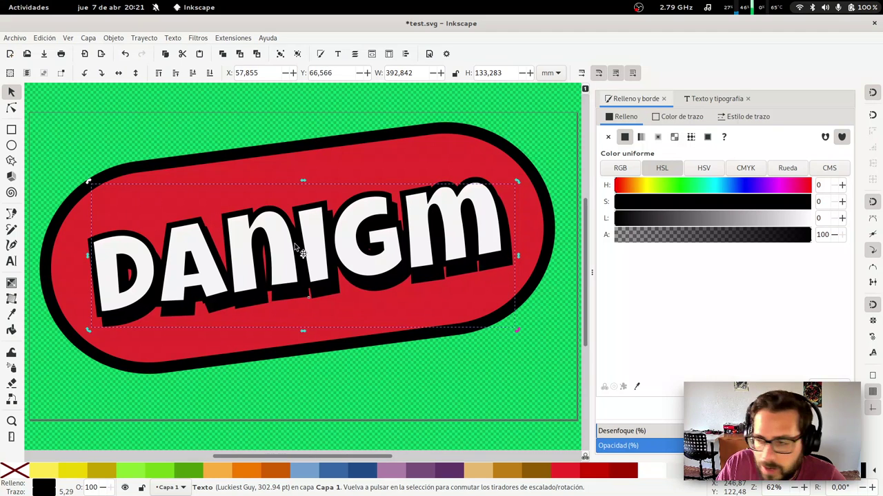
key(Down)
key(Up)
key(Down)
key(Up)
key(Down)
key(Up)
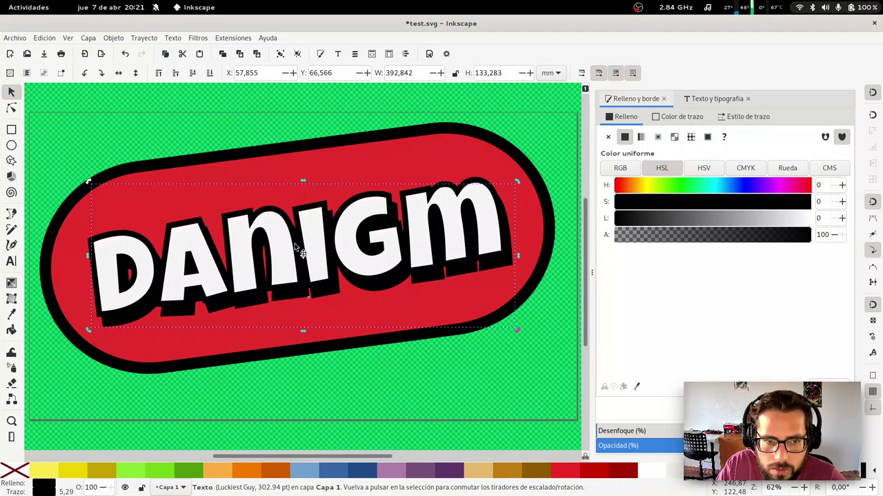
key(Right)
key(Down)
key(Right)
key(Down)
key(Down)
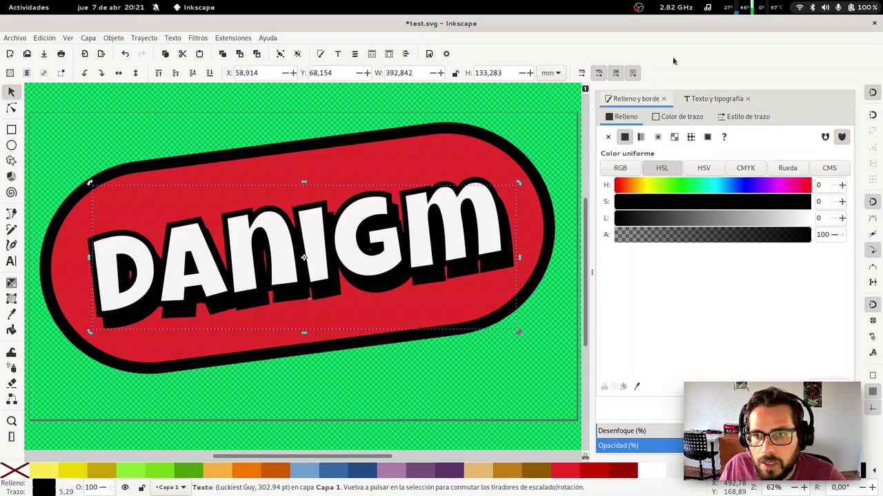
Remove the shadow copy's stroke and lower its black fill alpha to 26
drag(808, 234, 723, 234)
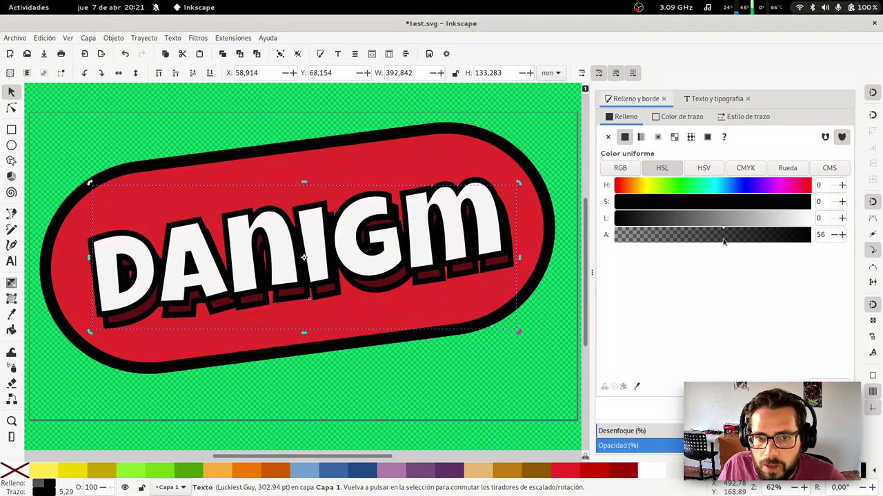
click(689, 117)
click(607, 136)
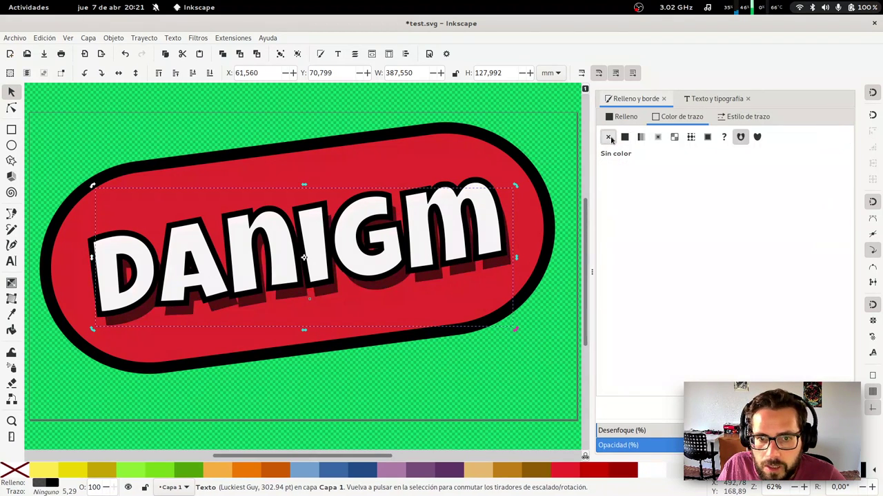
click(623, 117)
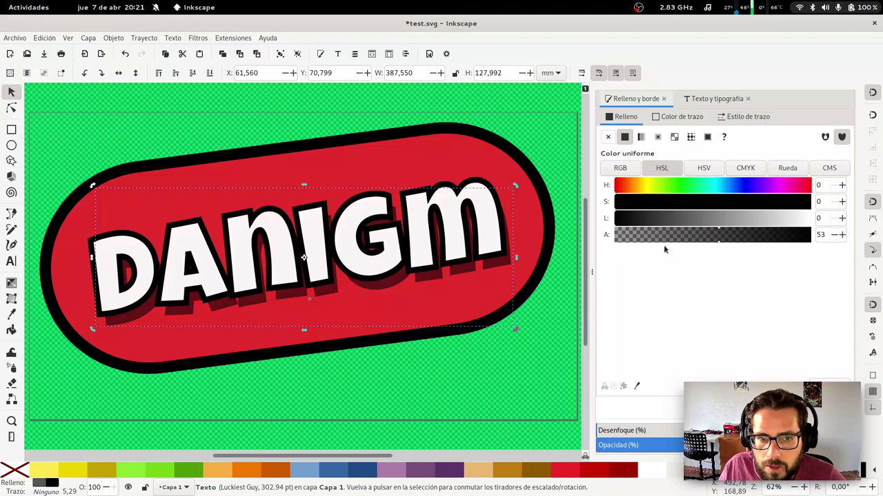
drag(731, 236, 652, 236)
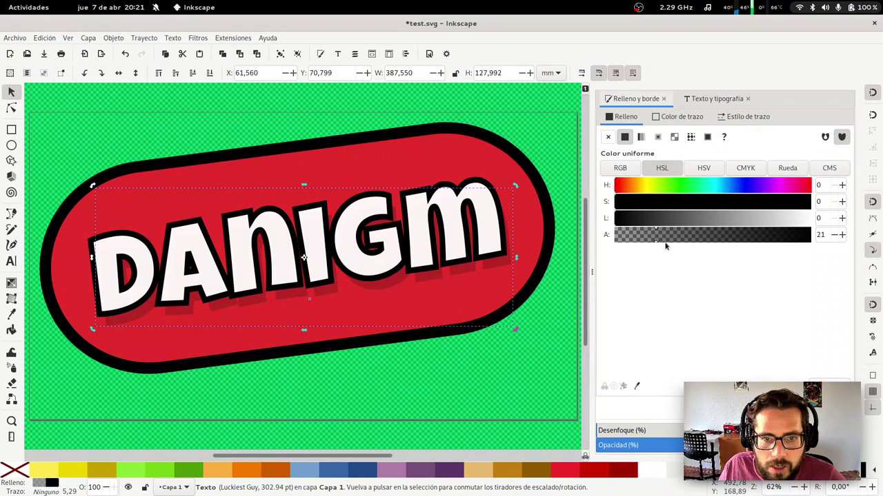
click(666, 240)
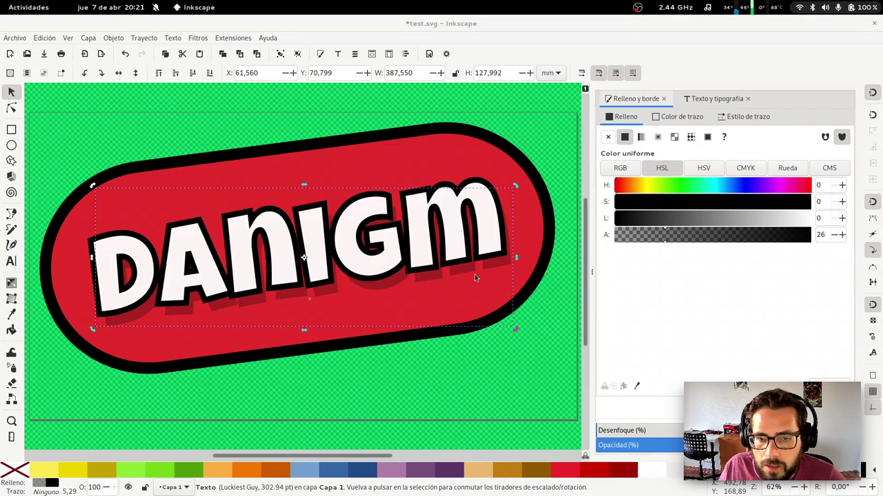
Return to the frozen Inkscape window and choose Wait on the not-responding dialog
key(super)
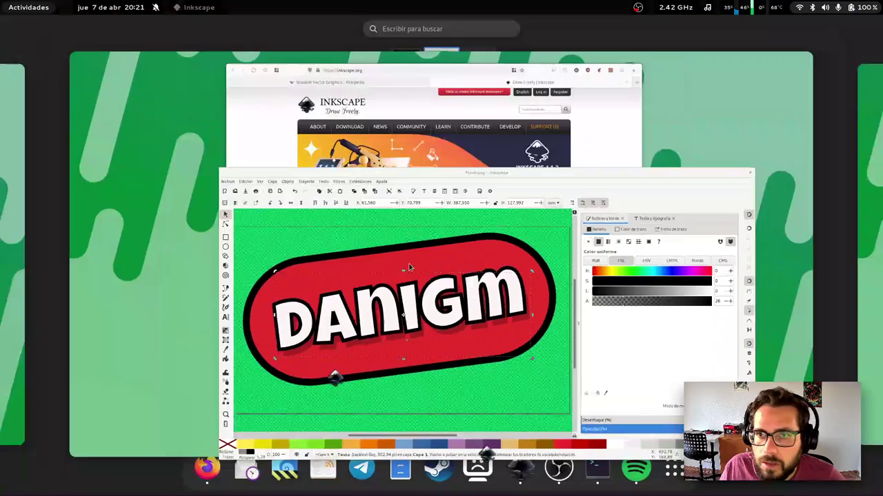
key(super)
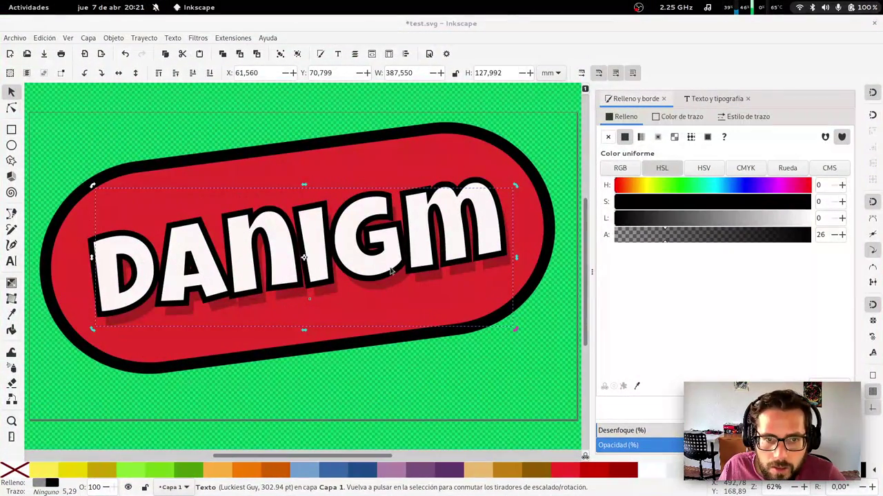
key(super)
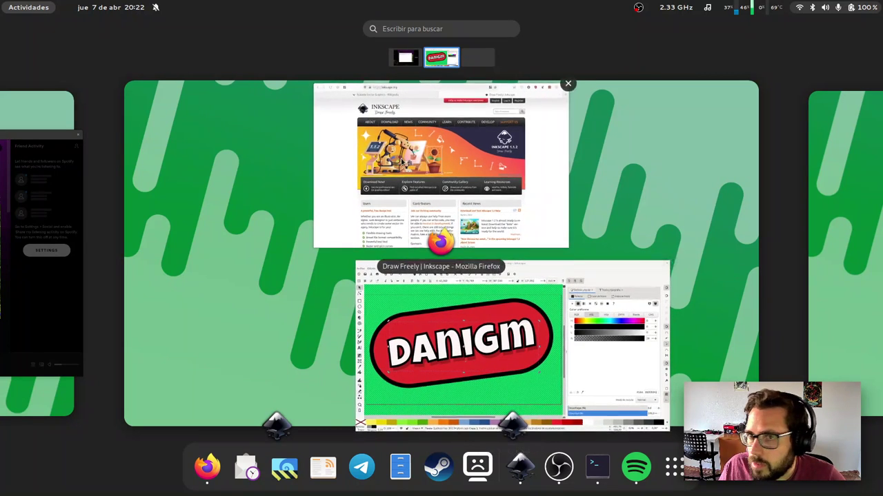
mouse_move(512, 345)
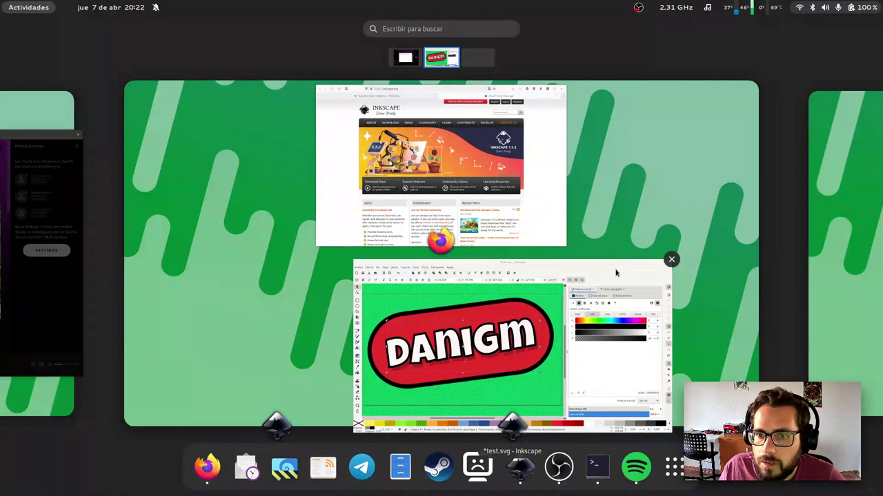
click(466, 293)
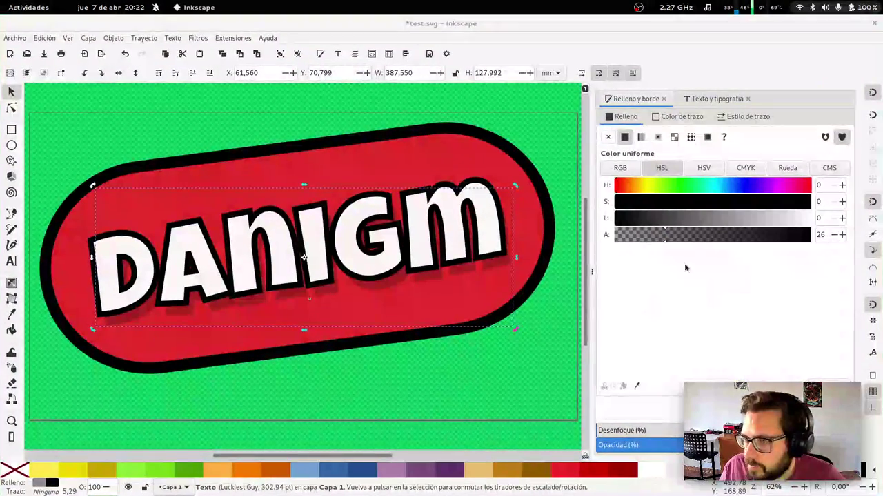
key(alt+Tab)
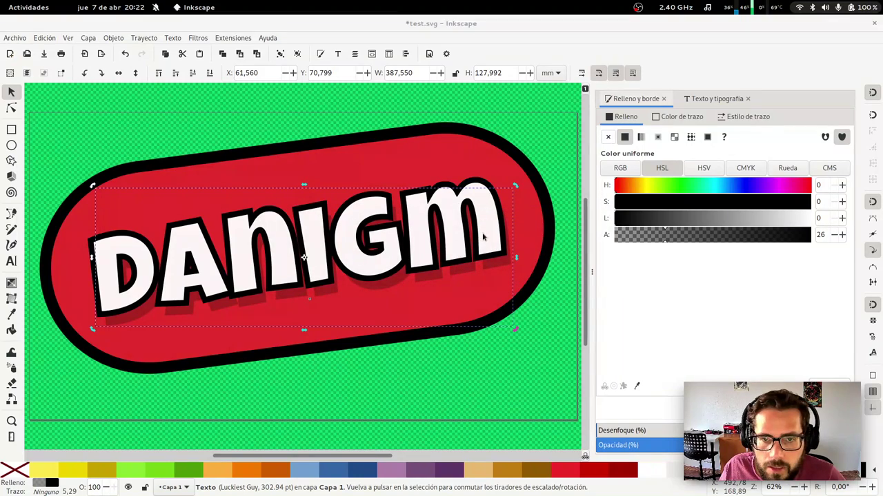
key(super)
mouse_move(511, 345)
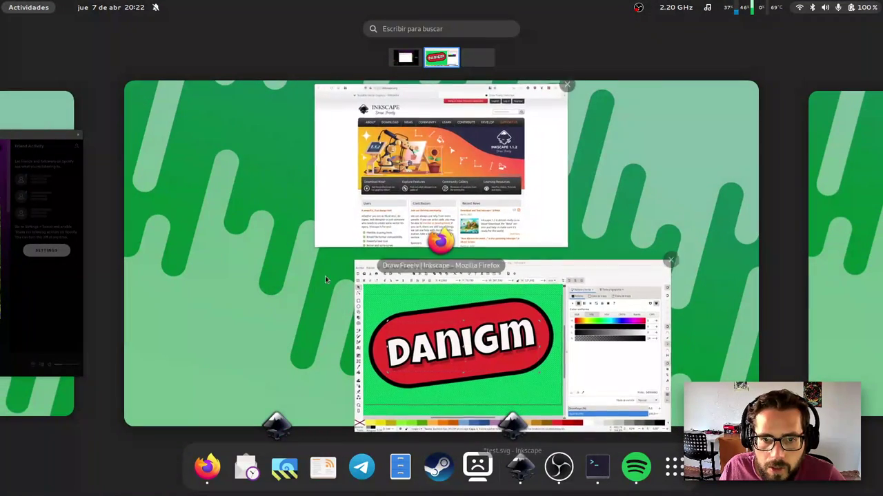
drag(456, 316, 478, 321)
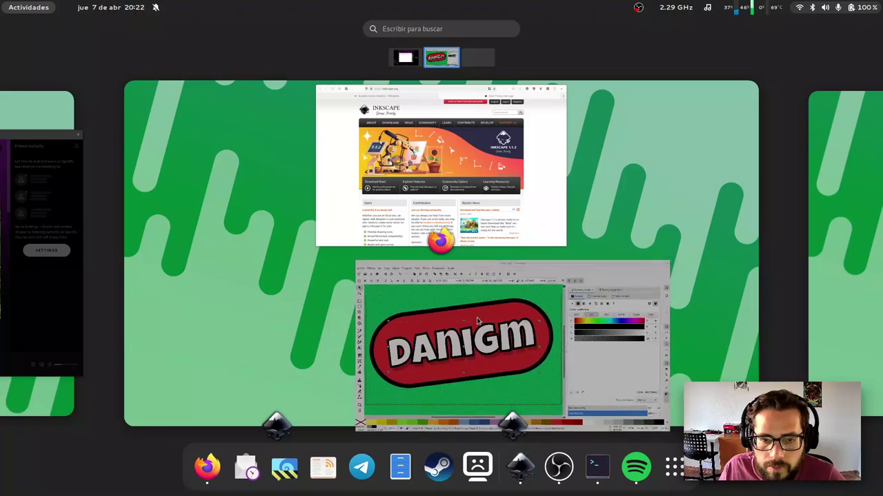
click(453, 341)
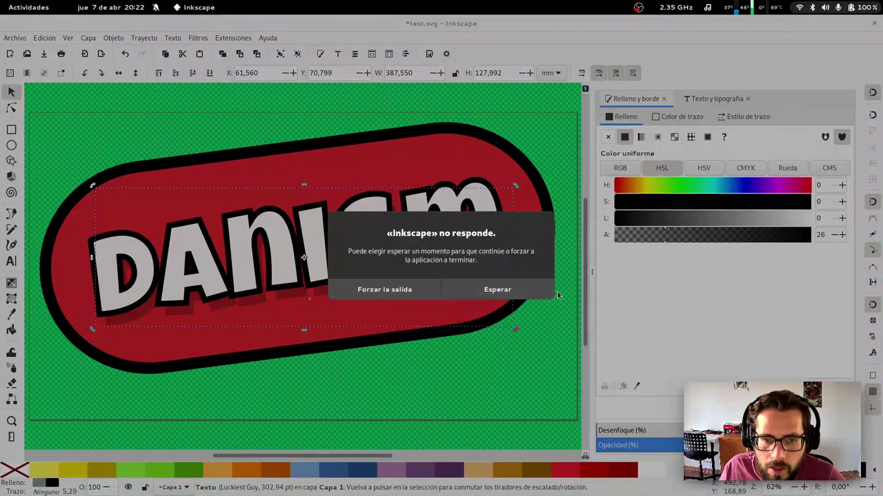
click(494, 289)
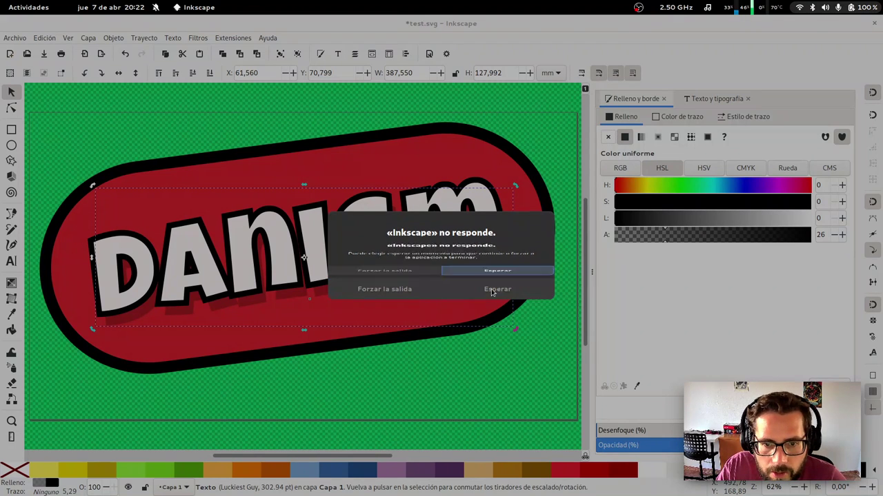
Cycle through the open windows, then bring up the desktop app search
key(alt+Tab)
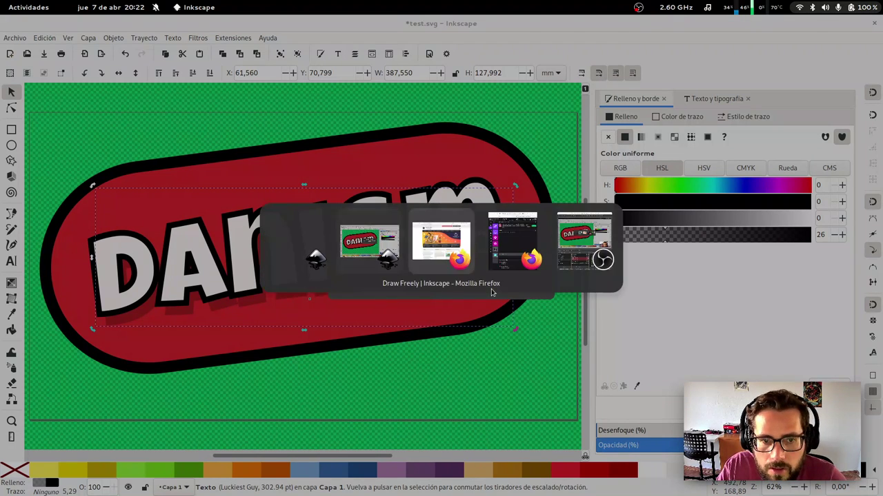
key(alt+Tab)
key(alt+shift+Tab)
key(alt+shift+Tab)
key(alt+Tab)
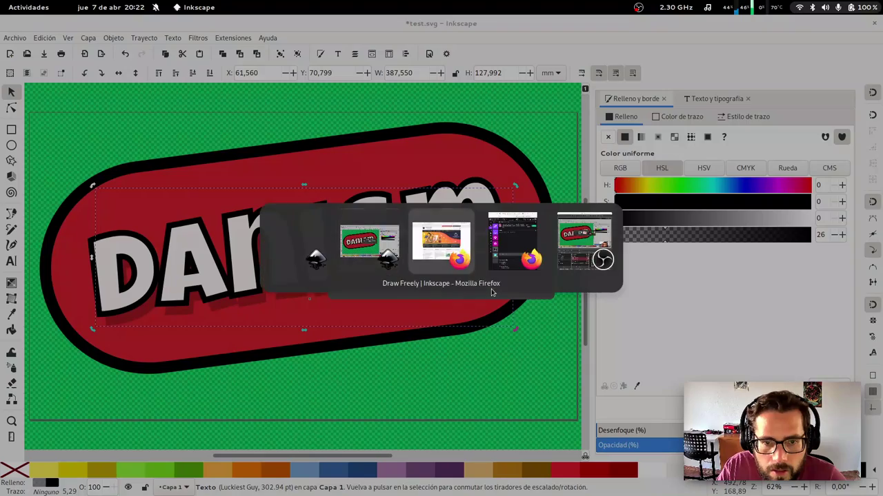
key(alt+Tab)
key(alt+Tab)
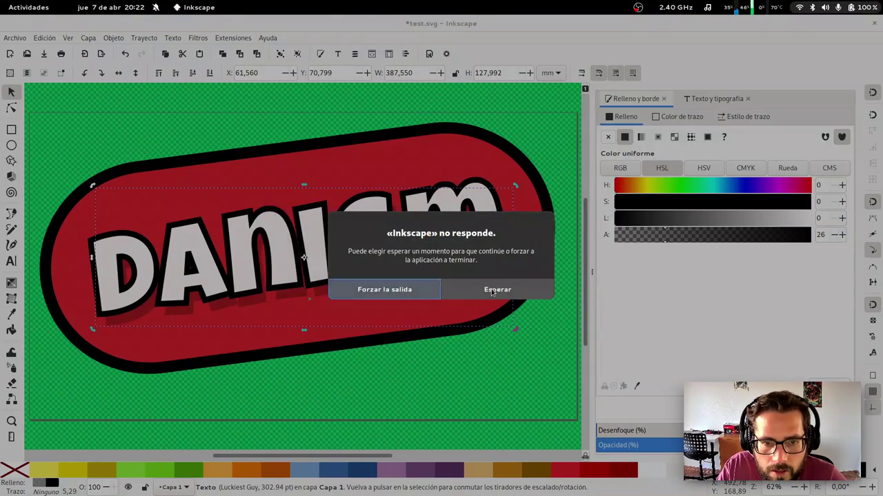
key(alt+Tab)
key(super)
Launch a new Inkscape window from the 'ink' search and cancel its Open dialog
text(ink)
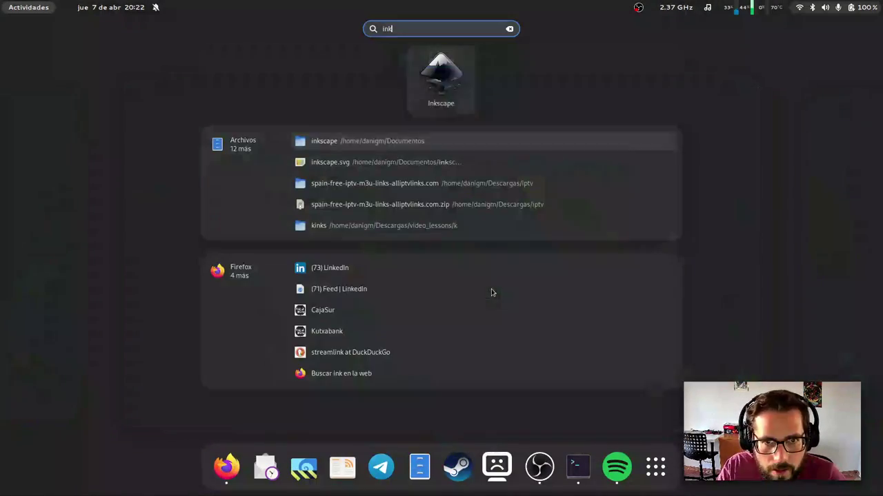
key(Return)
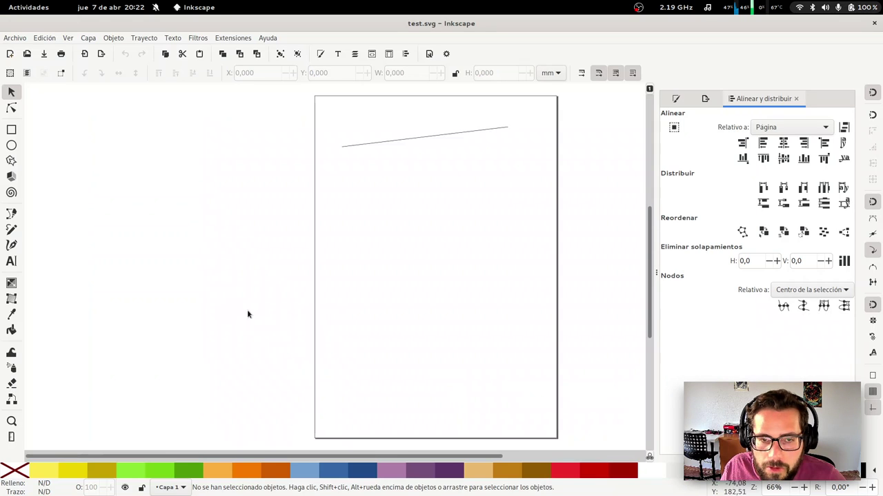
click(15, 38)
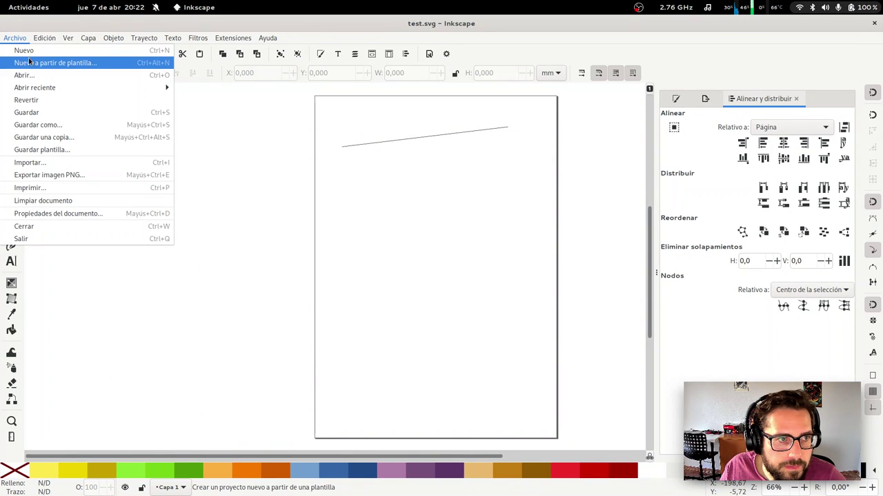
click(24, 74)
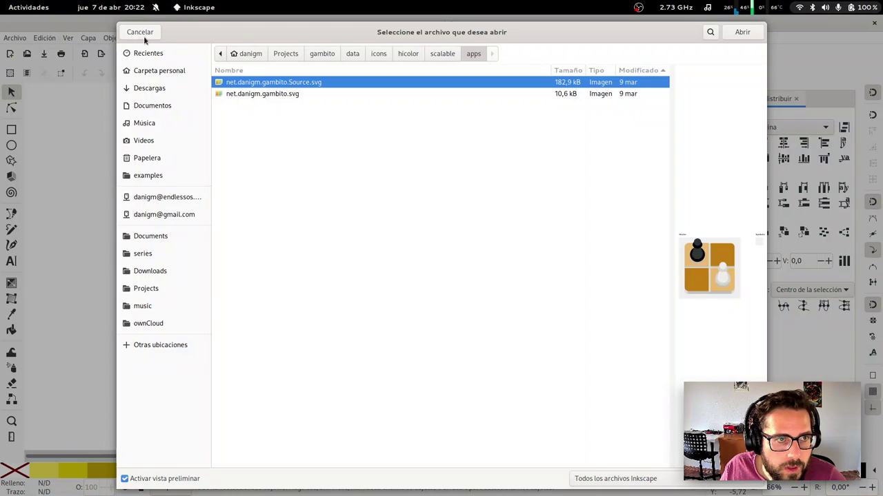
click(141, 33)
Cancel a Documents file browse, close the blank window and switch to the DANIGM badge
click(15, 38)
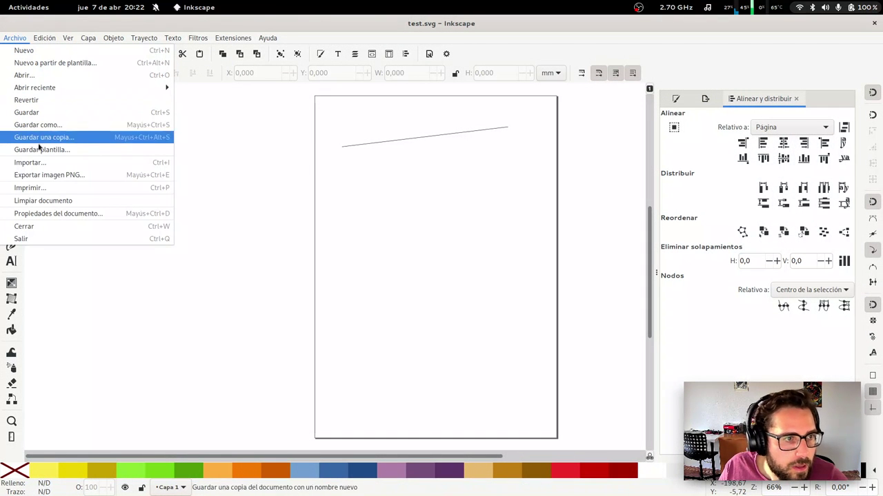
click(45, 75)
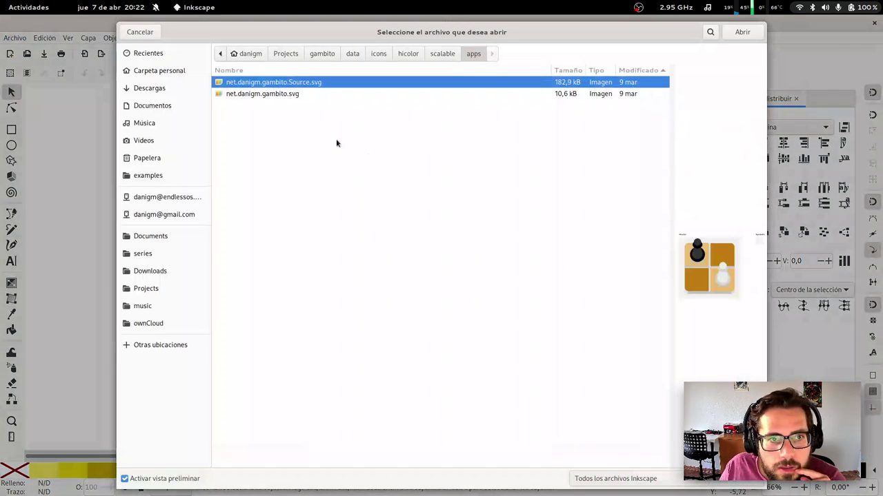
click(157, 107)
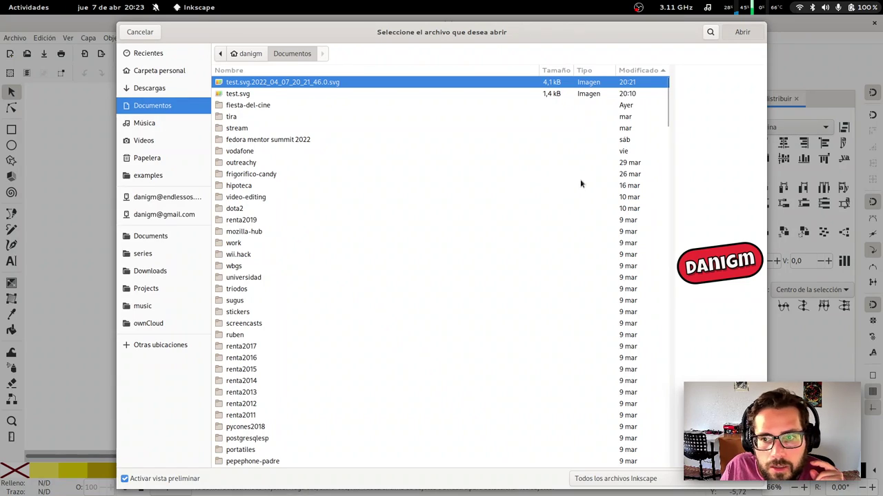
key(Escape)
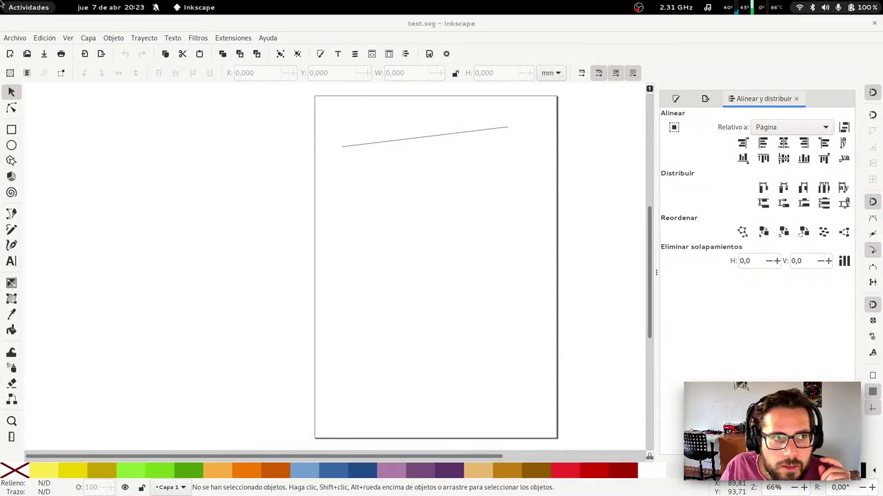
click(28, 7)
click(732, 74)
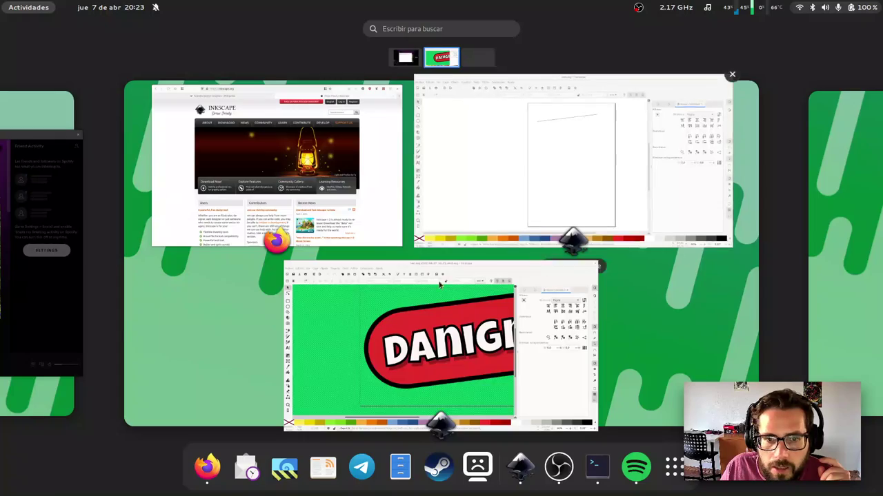
click(463, 284)
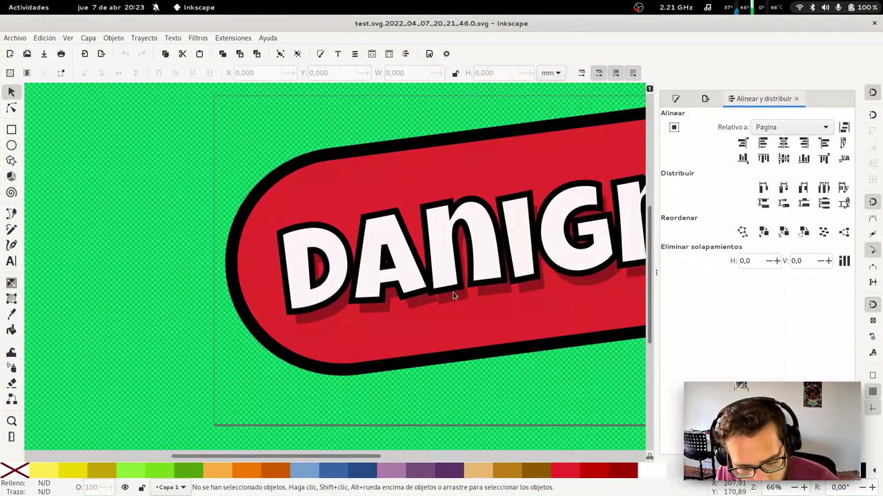
Make the shadow text fully opaque black and add blur in Fill and Stroke
key(5)
click(364, 301)
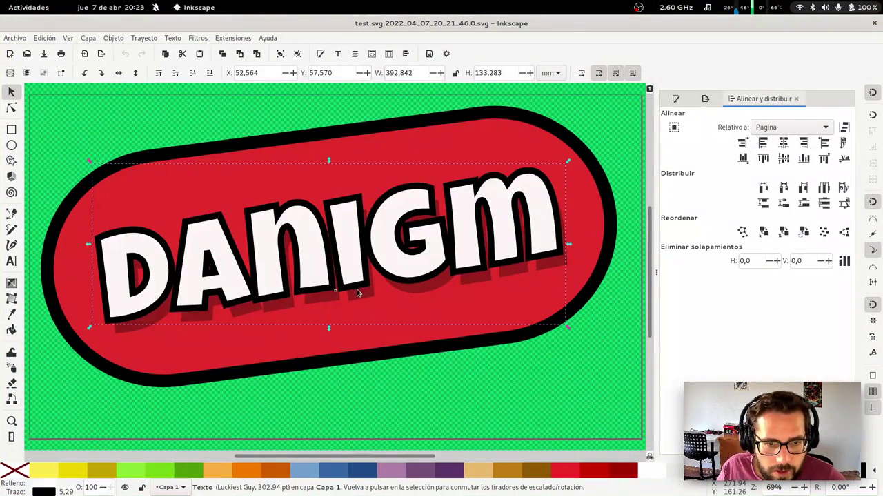
click(676, 99)
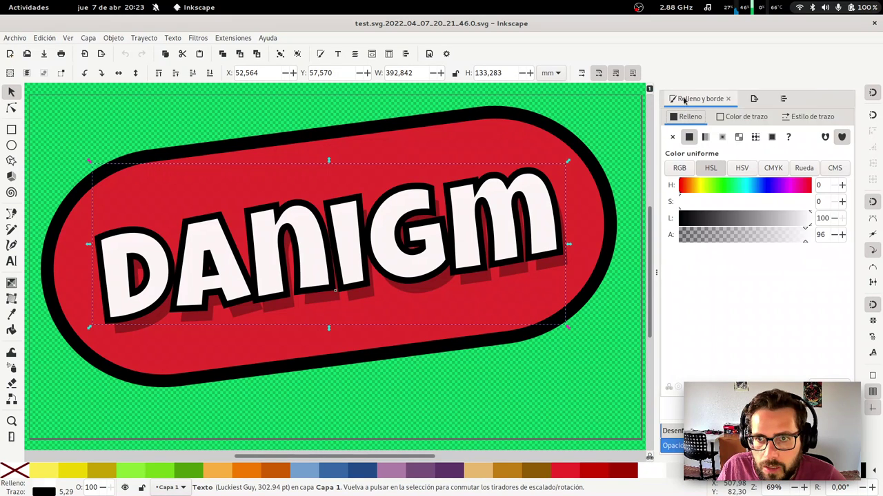
alt+click(359, 288)
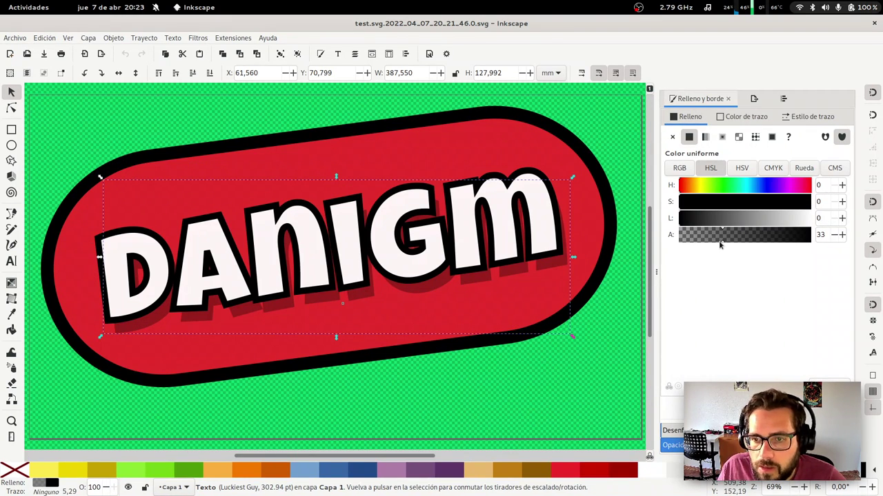
drag(748, 240, 861, 239)
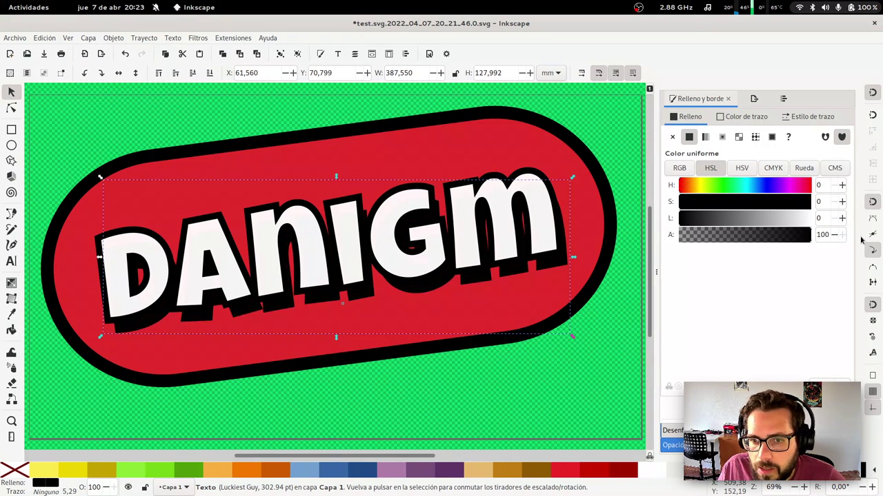
click(672, 433)
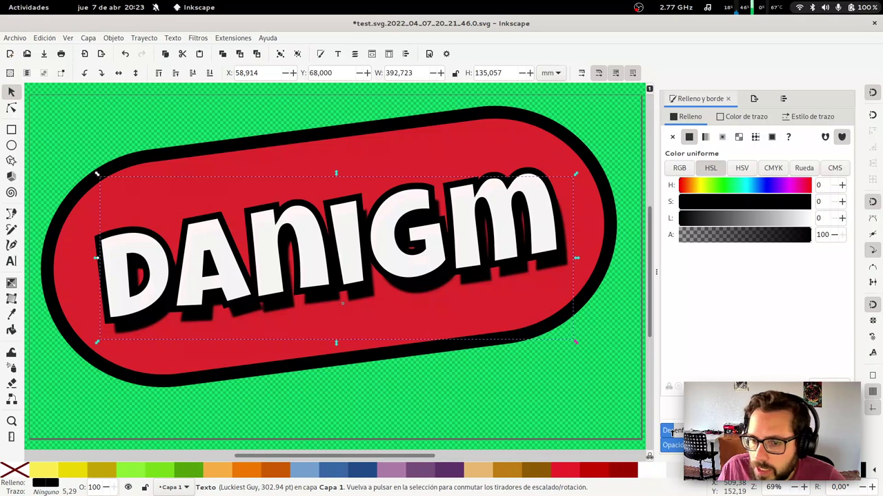
mouse_move(672, 432)
mouse_down()
mouse_move(718, 432)
mouse_move(662, 431)
mouse_move(684, 431)
mouse_up()
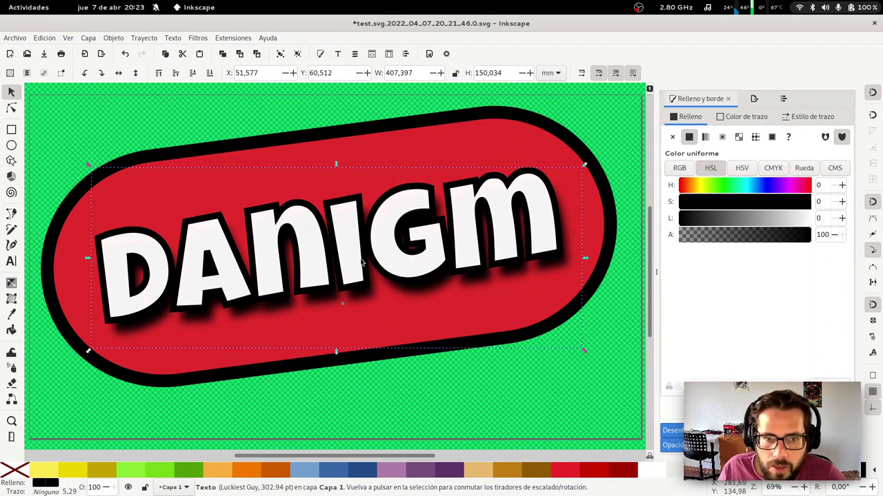
Shift the white text up-left over the shadow and lower the shadow's black alpha to 30
mouse_move(355, 273)
mouse_down()
mouse_move(353, 254)
mouse_move(354, 267)
mouse_up()
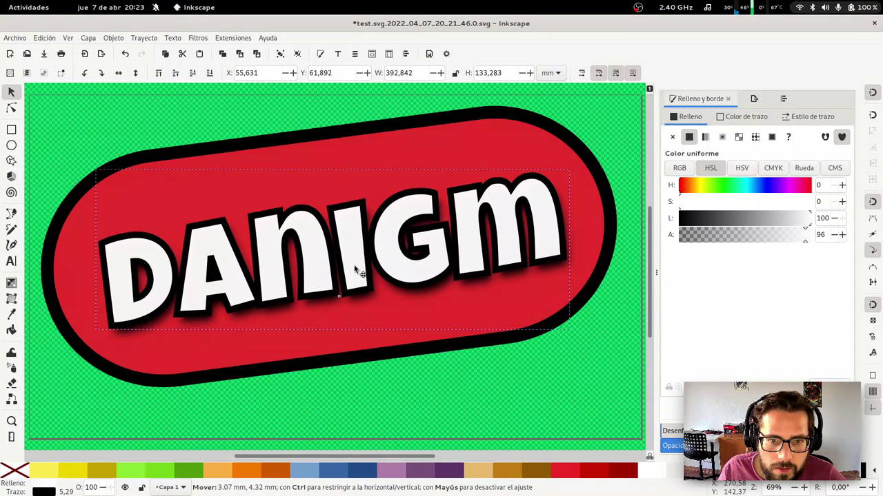
drag(354, 269, 357, 269)
alt+click(357, 269)
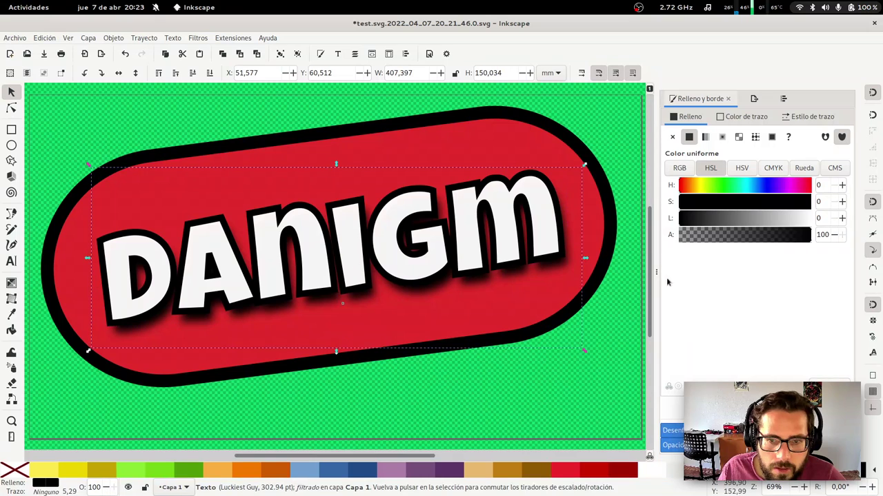
click(717, 222)
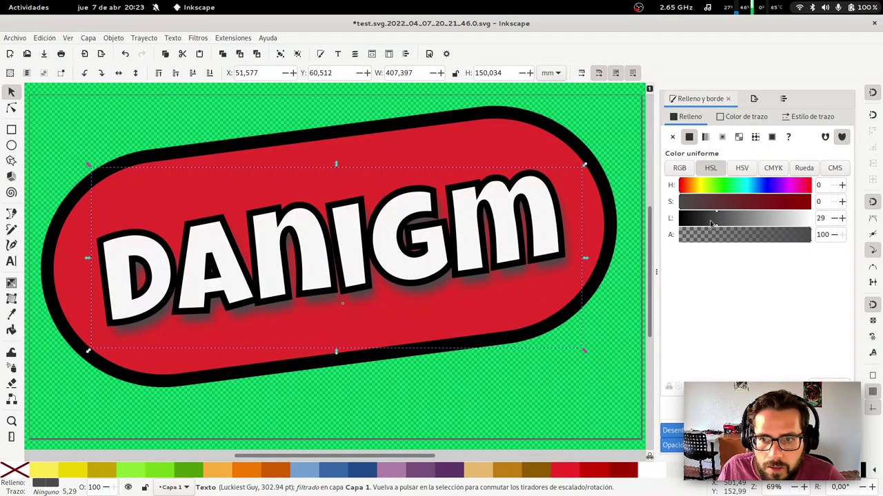
drag(713, 223, 683, 222)
click(702, 237)
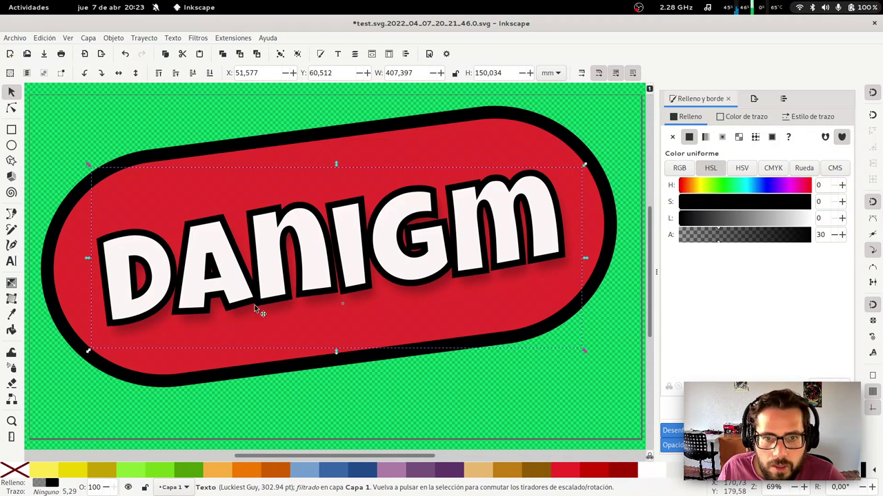
key(Escape)
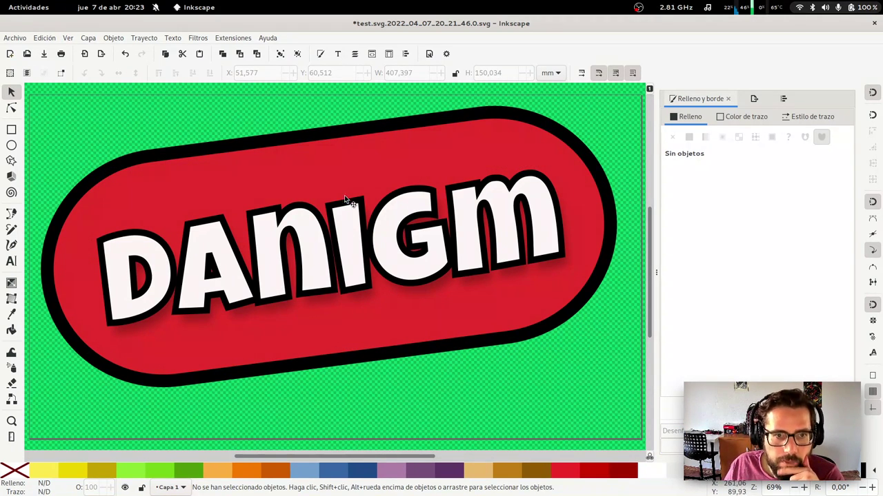
click(360, 152)
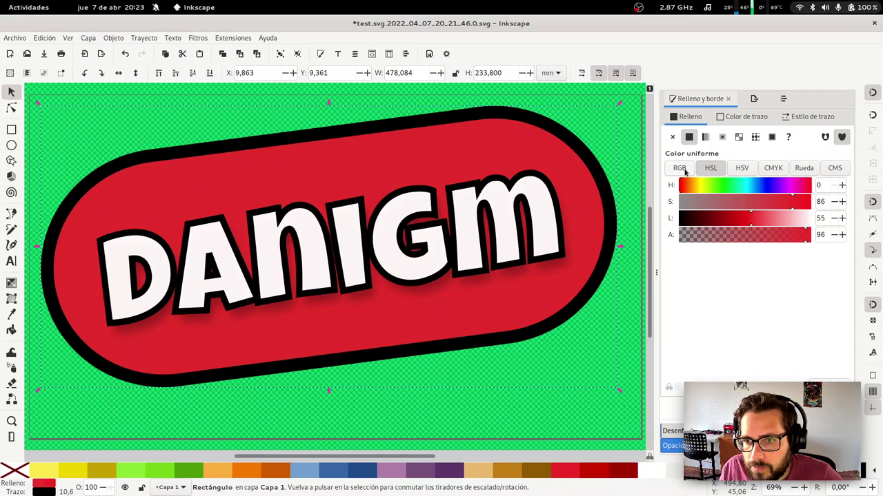
Switch between RGB and HSL views to read the badge's red as RGB 239, 41, 41
click(681, 170)
click(713, 168)
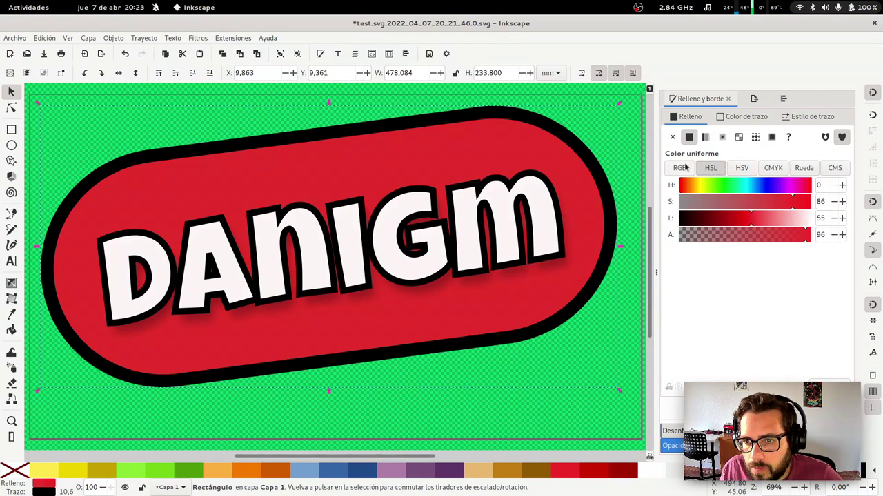
click(679, 168)
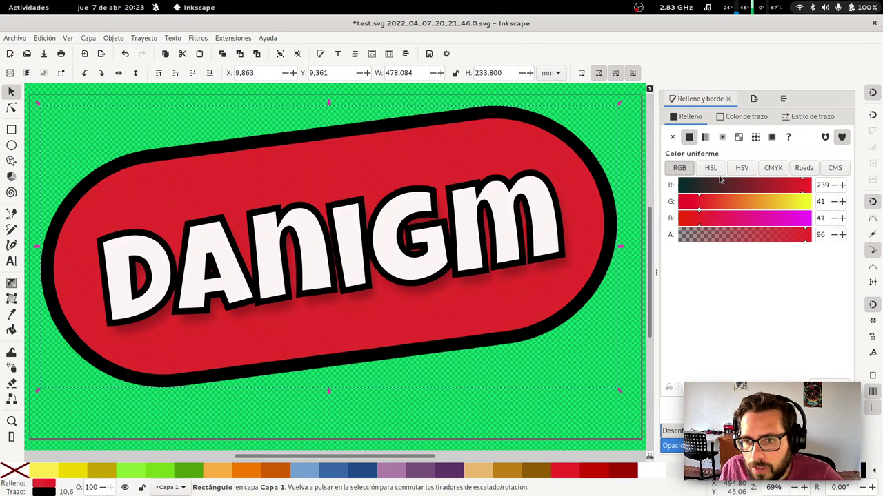
click(710, 172)
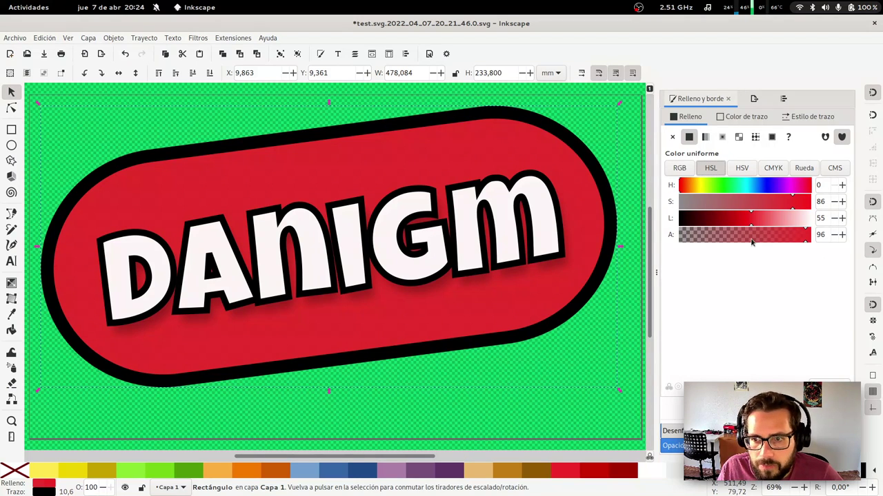
click(681, 168)
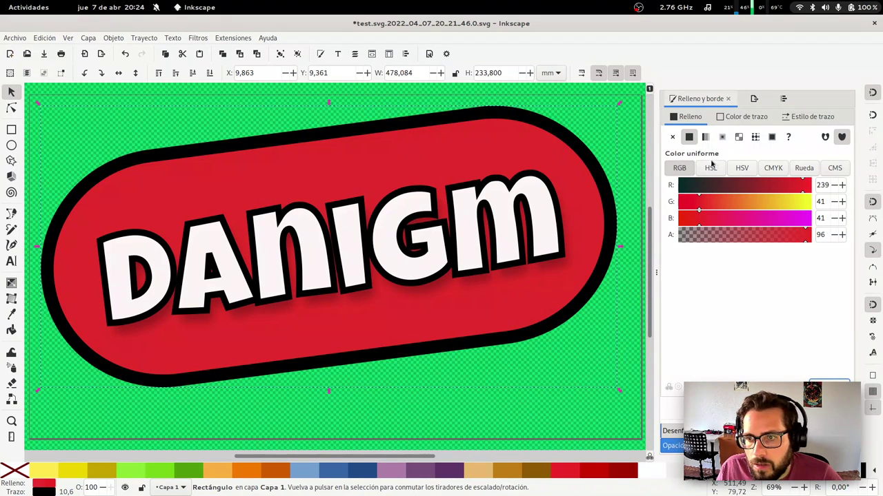
click(710, 168)
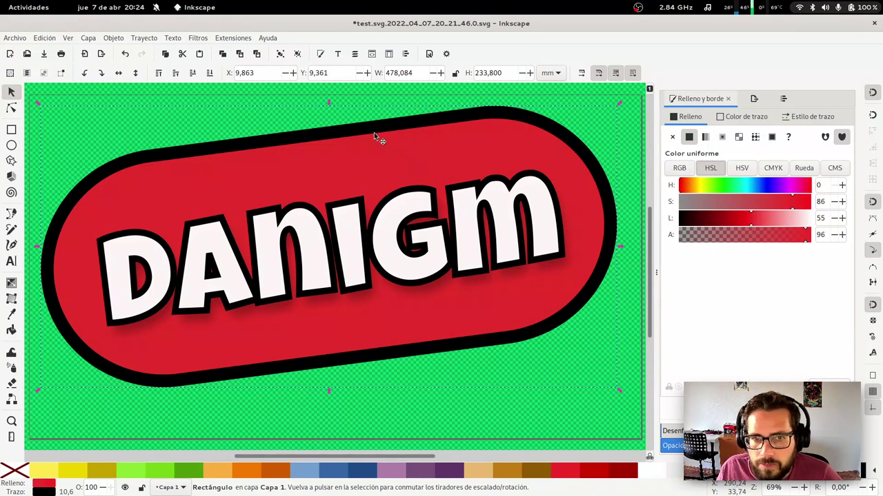
Draw a trial top-to-bottom gradient on the badge, then undo it back to flat red
key(g)
drag(318, 142, 357, 360)
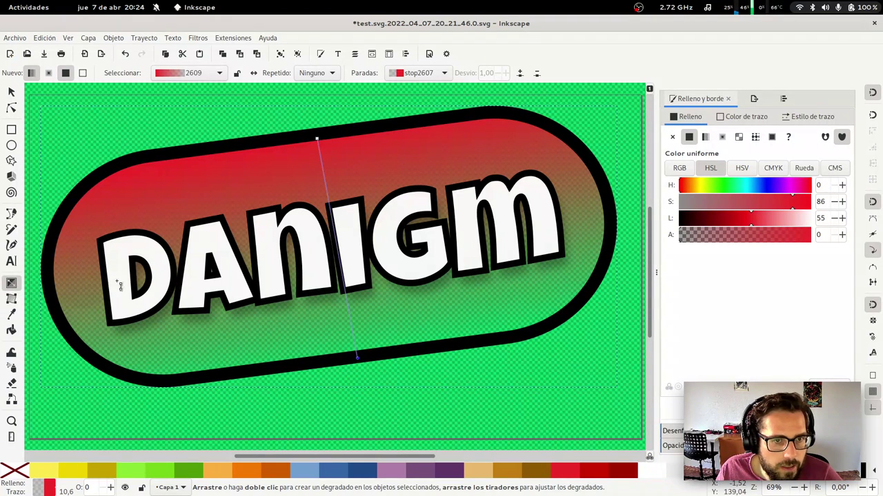
click(361, 228)
key(Escape)
key(s)
key(ctrl+z)
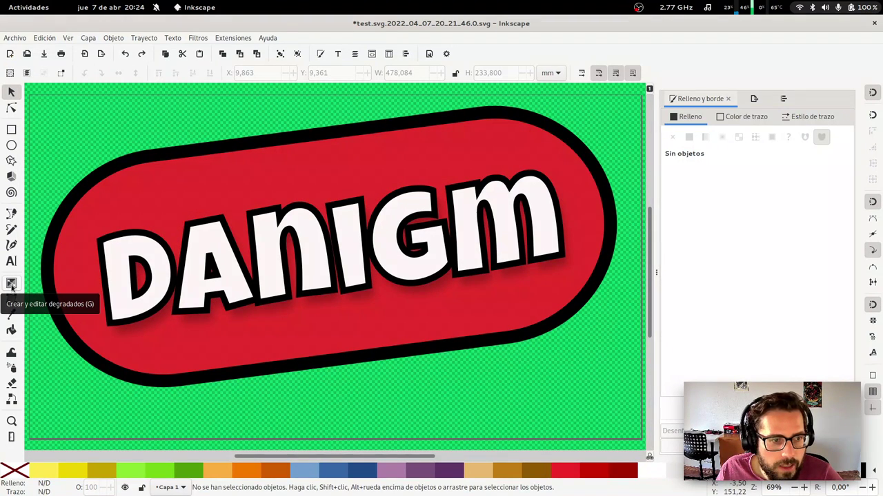
Redraw a top-to-bottom gradient across the pill with an opaque dark-red bottom stop
click(11, 284)
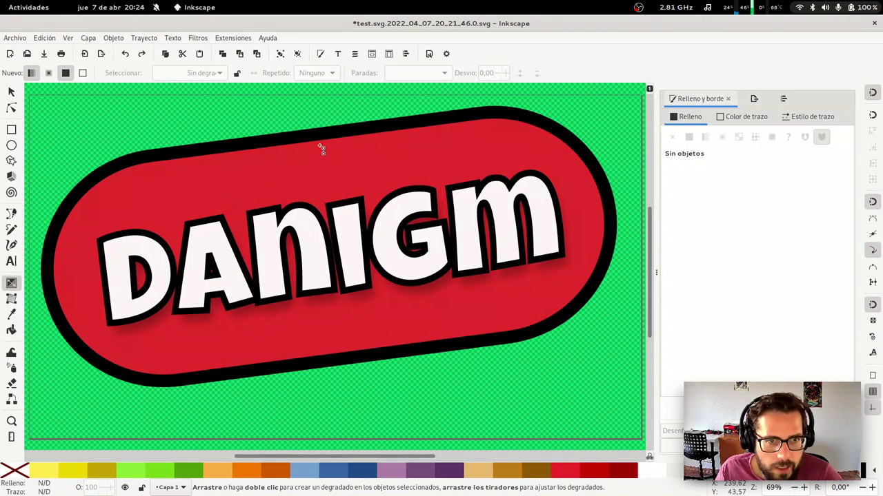
drag(320, 150, 359, 329)
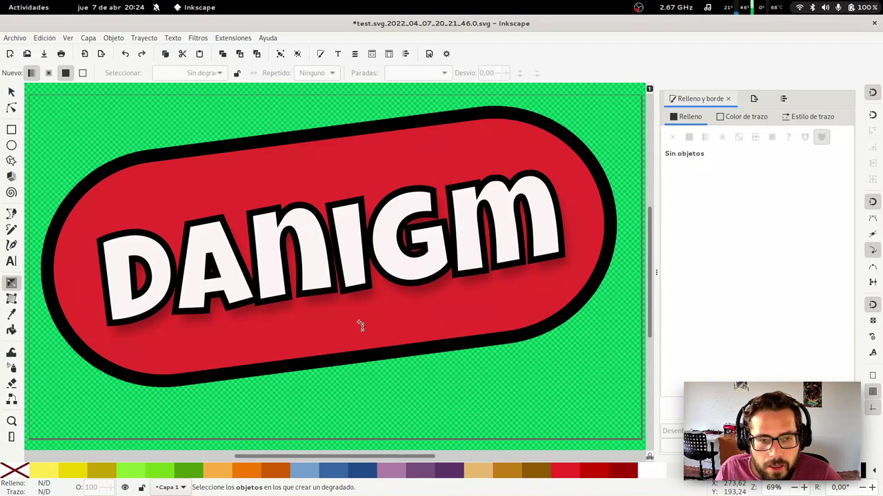
key(s)
click(315, 157)
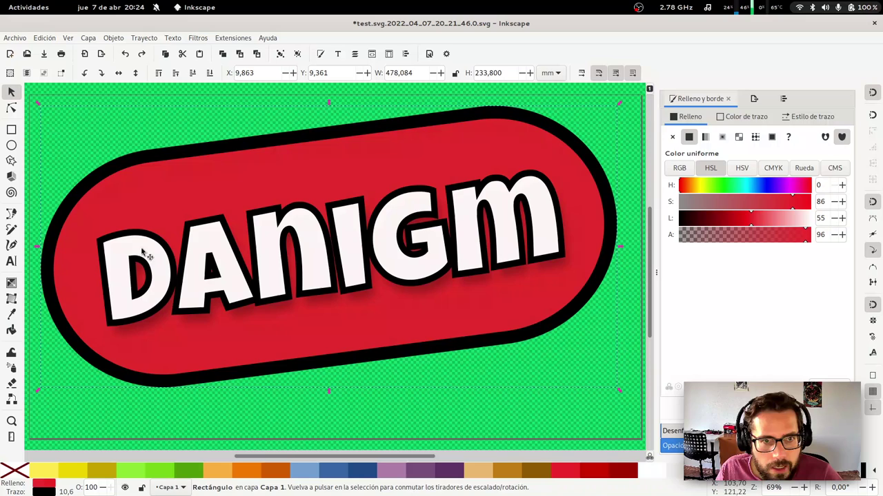
click(11, 284)
drag(317, 149, 352, 357)
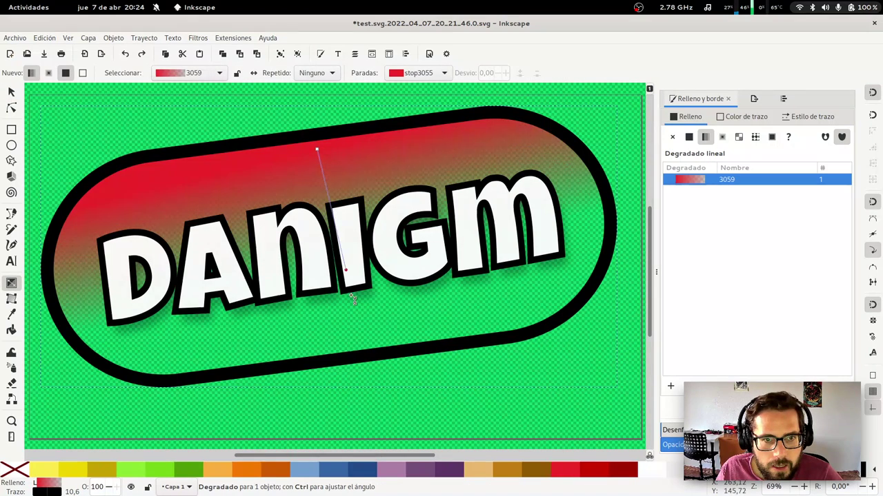
click(352, 355)
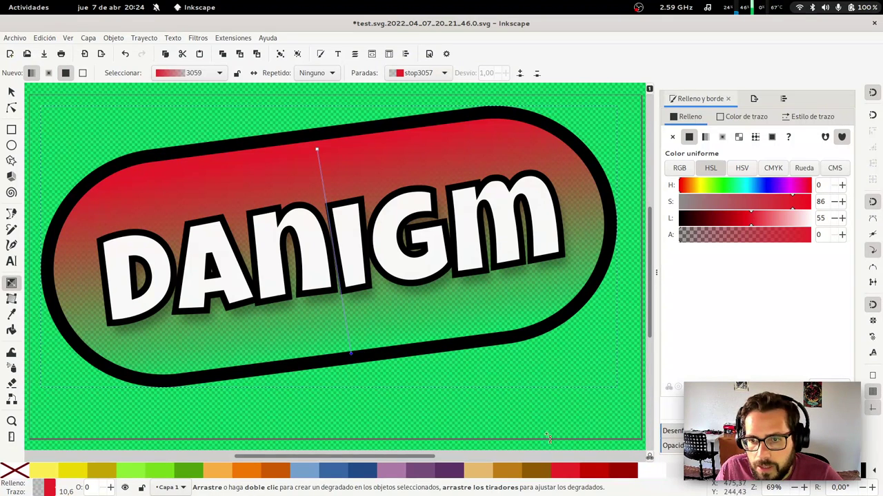
drag(738, 233, 811, 234)
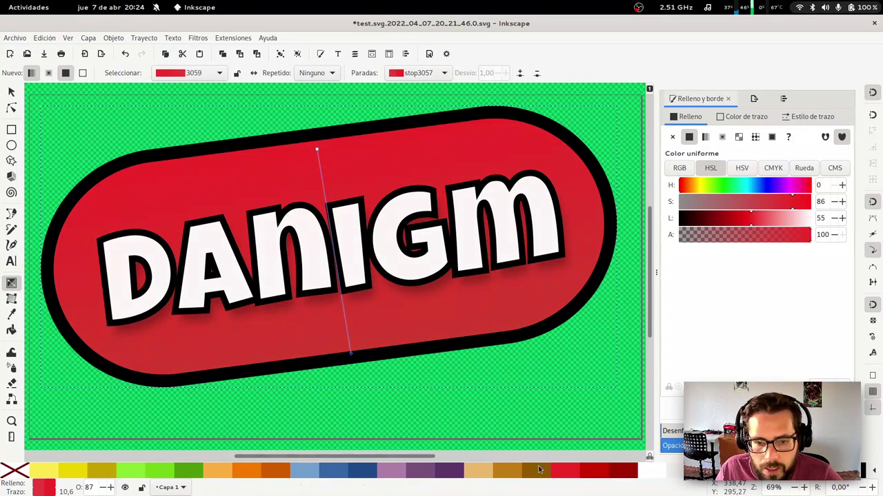
click(627, 473)
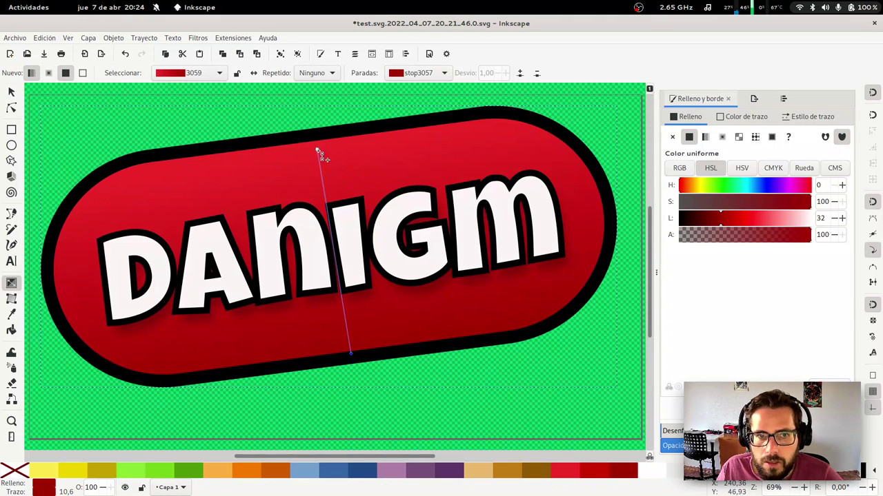
Brighten the top gradient stop and move it up to the pill's top edge
click(317, 150)
drag(762, 218, 755, 220)
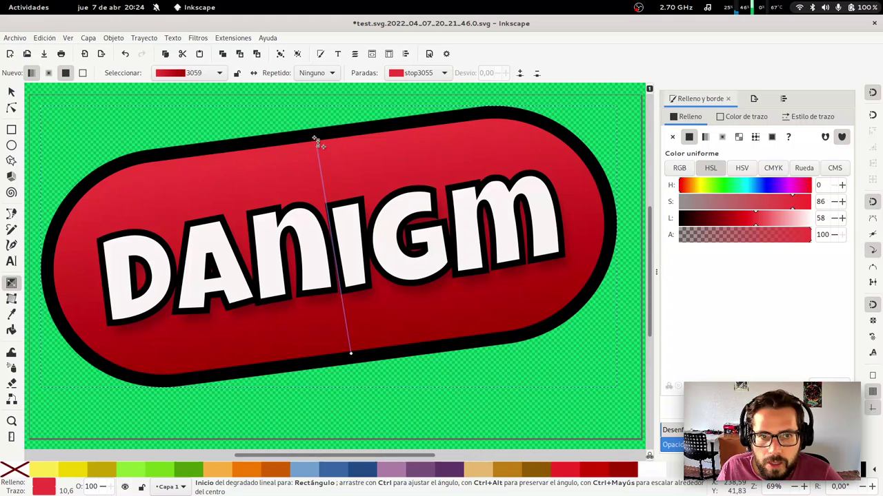
mouse_move(316, 149)
mouse_down()
mouse_move(311, 128)
mouse_move(315, 140)
mouse_up()
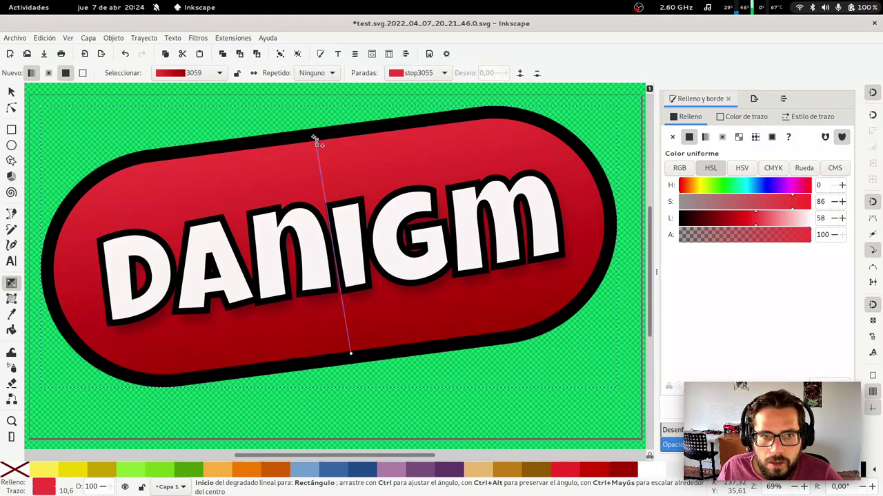
click(351, 353)
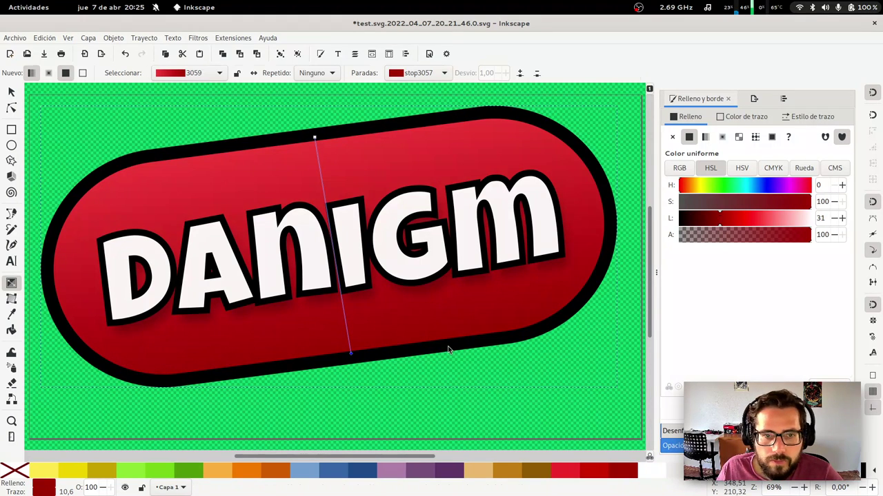
key(s)
key(Escape)
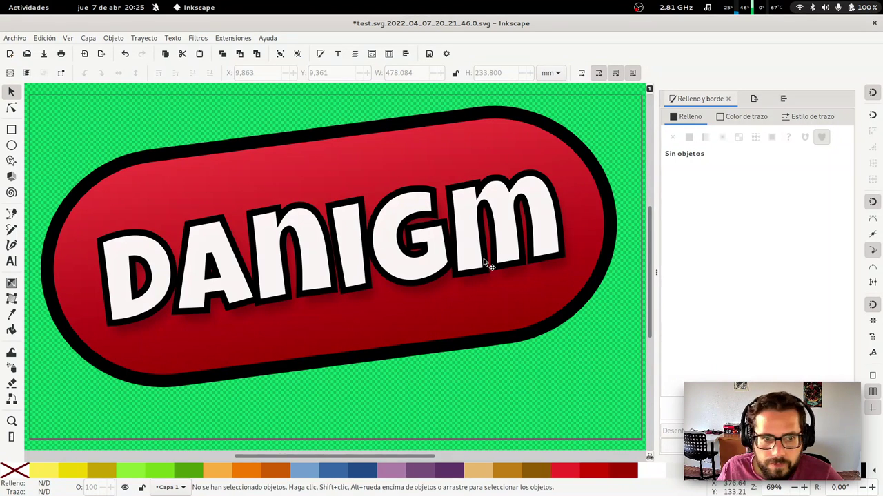
key(minus)
key(minus)
key(minus)
key(1)
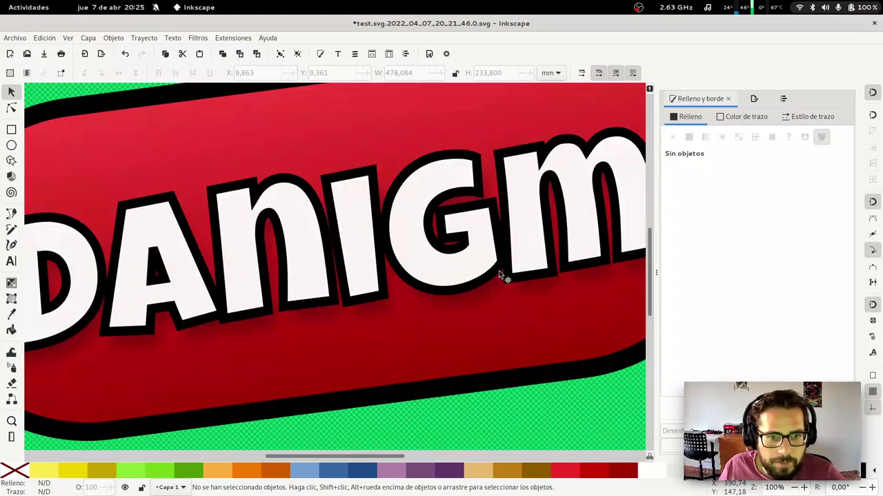
key(5)
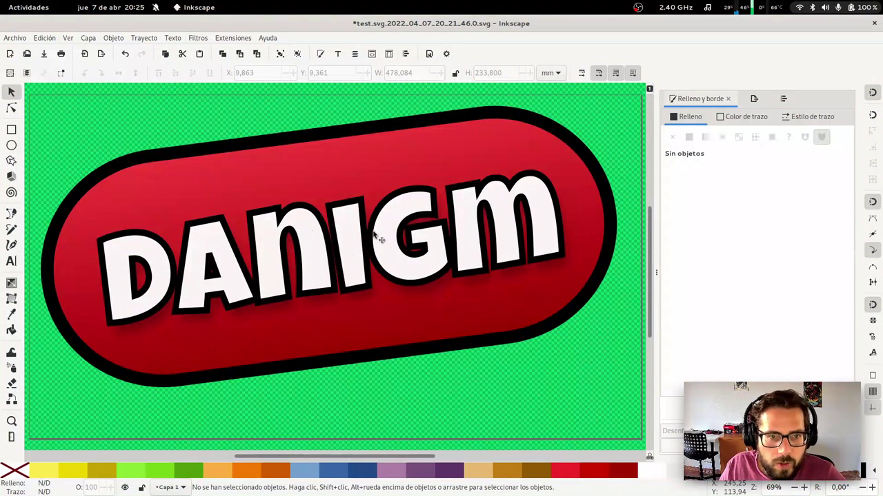
key(b)
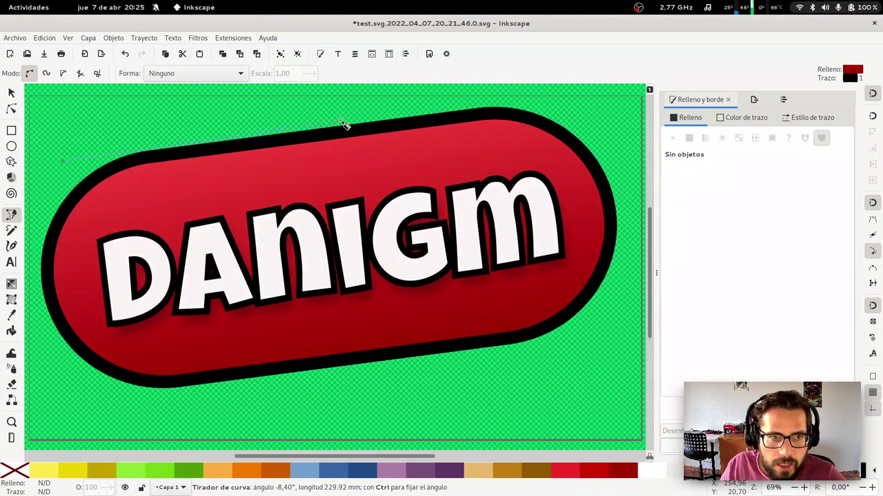
drag(64, 164, 359, 116)
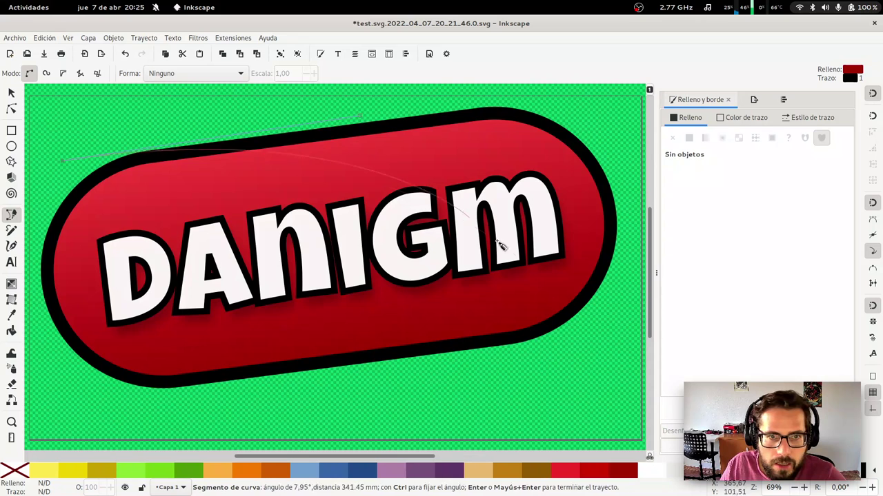
click(625, 102)
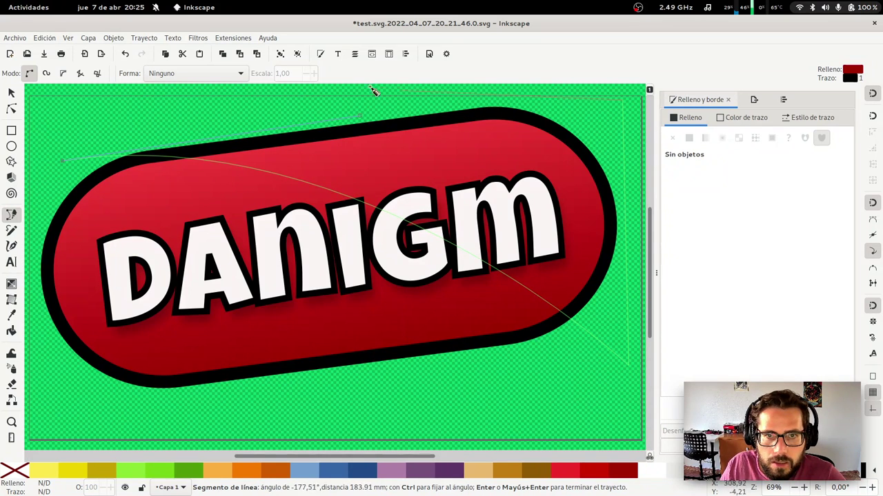
click(141, 101)
key(Return)
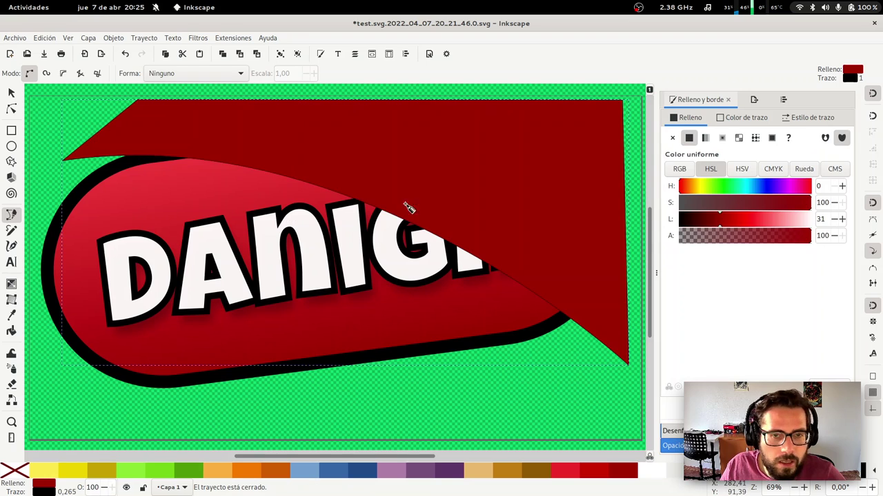
key(s)
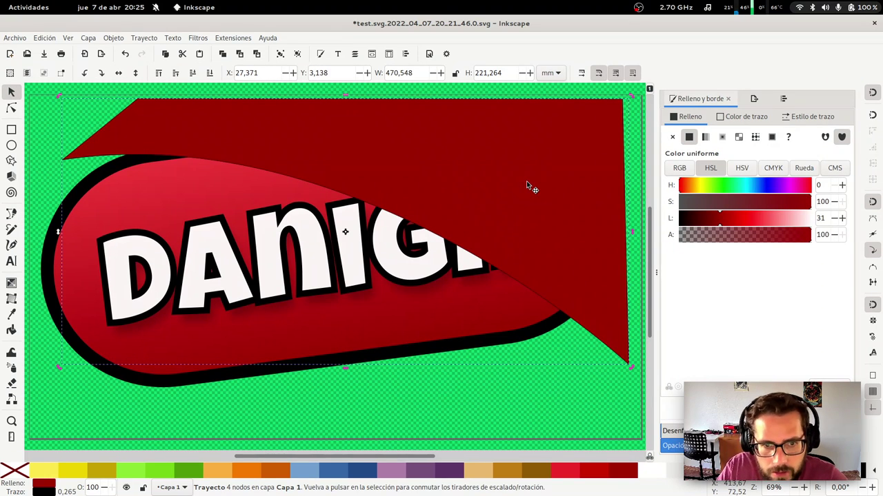
key(Delete)
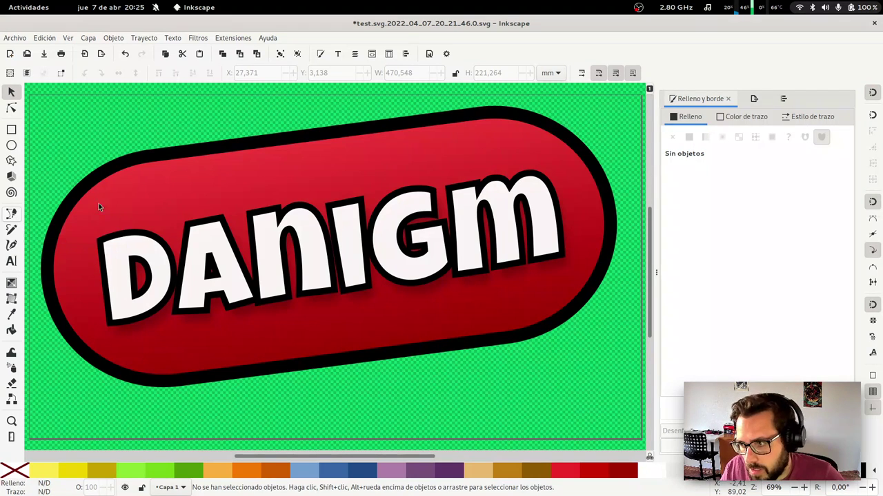
key(b)
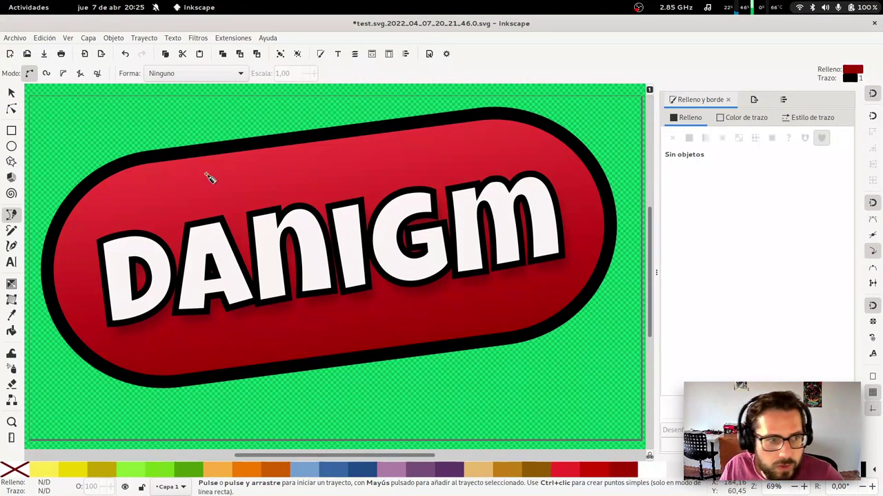
Draw a closed Bezier shape with a curved lower edge over the badge's upper right
drag(53, 143, 469, 124)
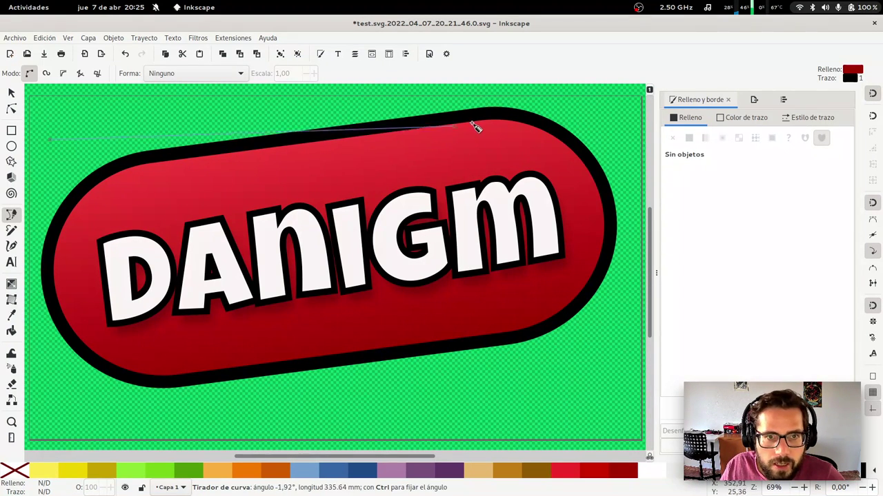
drag(42, 140, 448, 126)
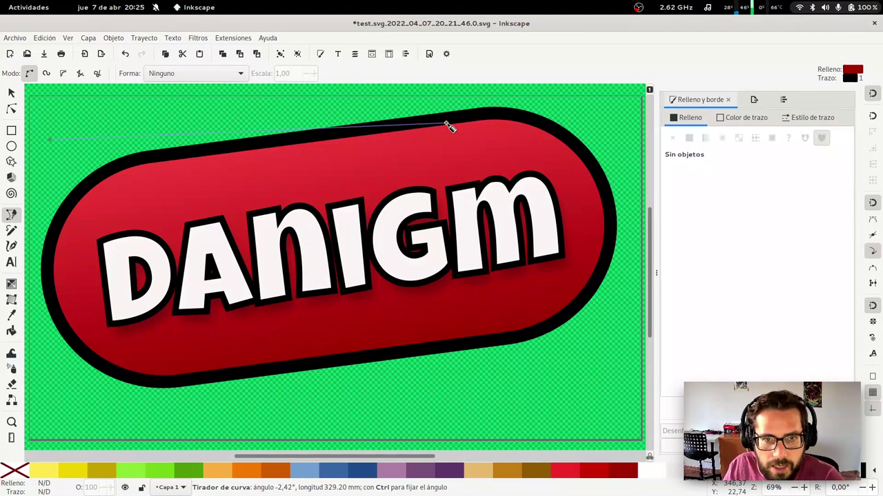
mouse_move(448, 127)
mouse_down()
mouse_move(545, 118)
mouse_move(425, 140)
mouse_move(440, 131)
mouse_move(430, 130)
mouse_move(430, 112)
mouse_up()
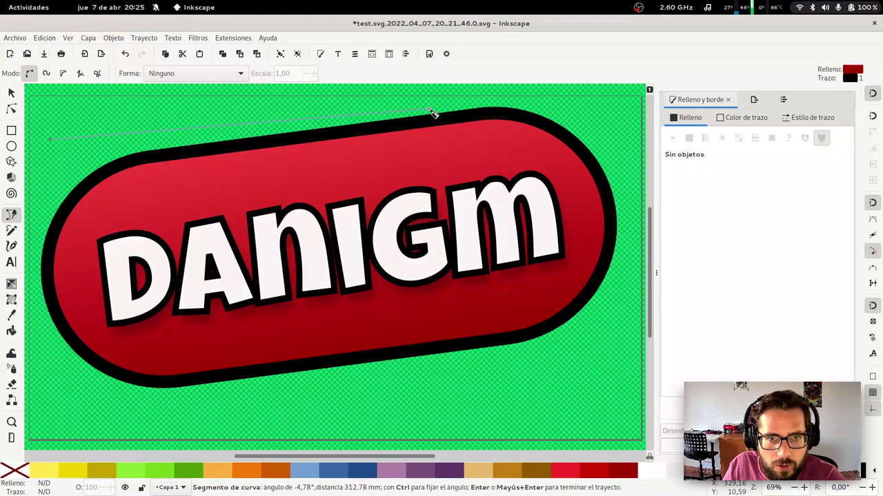
click(632, 401)
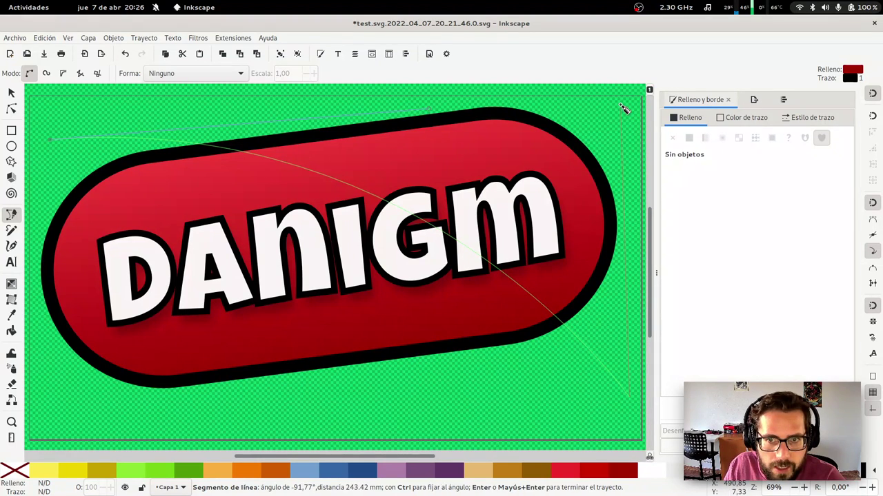
click(621, 105)
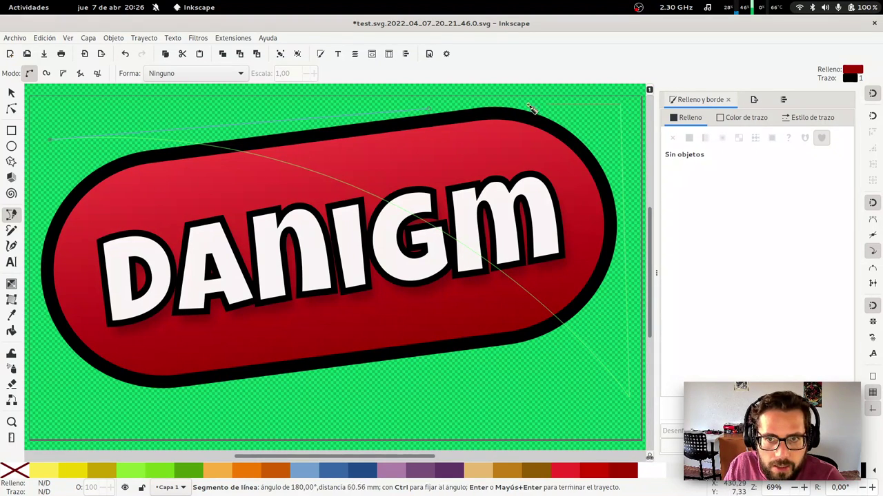
click(290, 98)
click(50, 138)
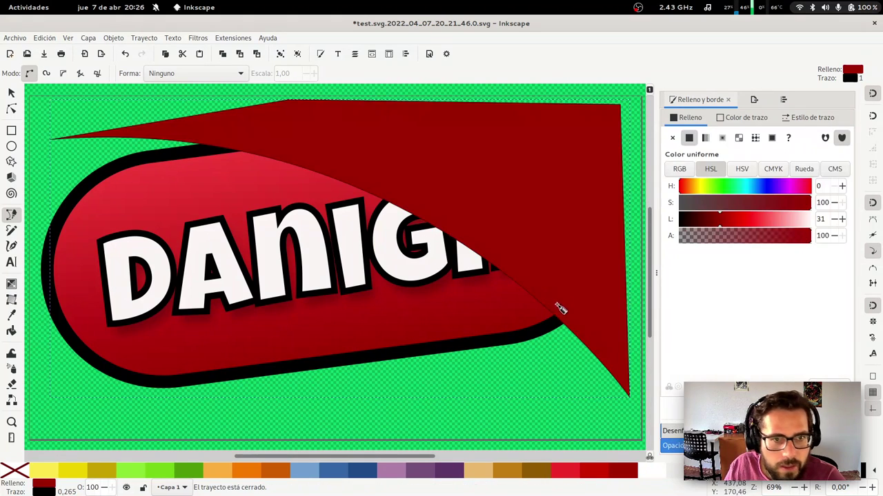
click(745, 118)
Remove the shape's outline and give it a flat white fill at about alpha 29
click(672, 138)
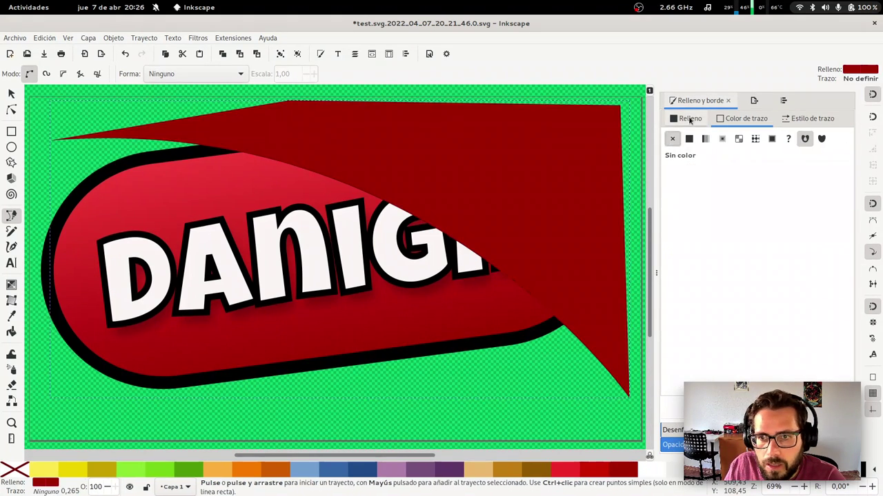
click(689, 119)
drag(777, 220, 811, 220)
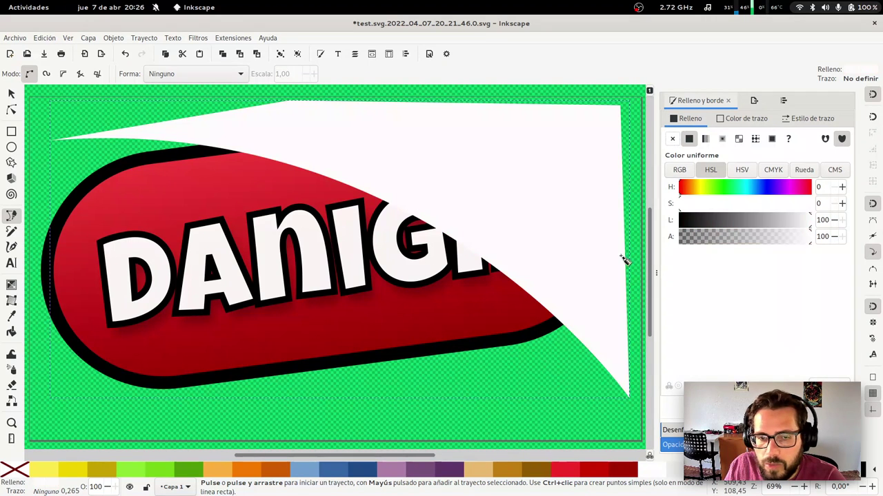
click(706, 239)
click(710, 241)
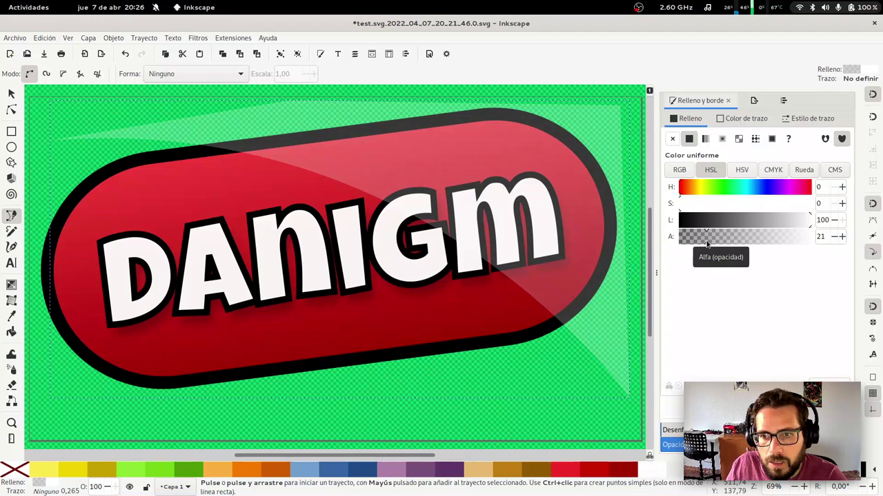
drag(712, 243, 716, 243)
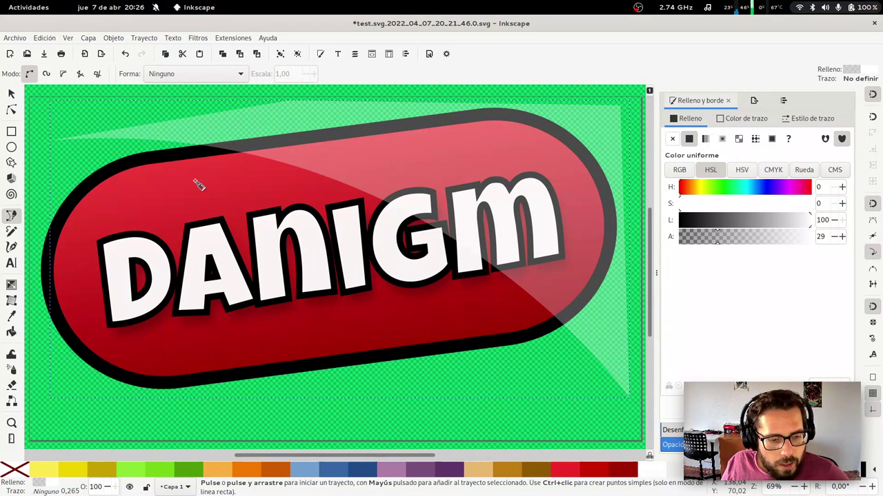
key(1)
key(5)
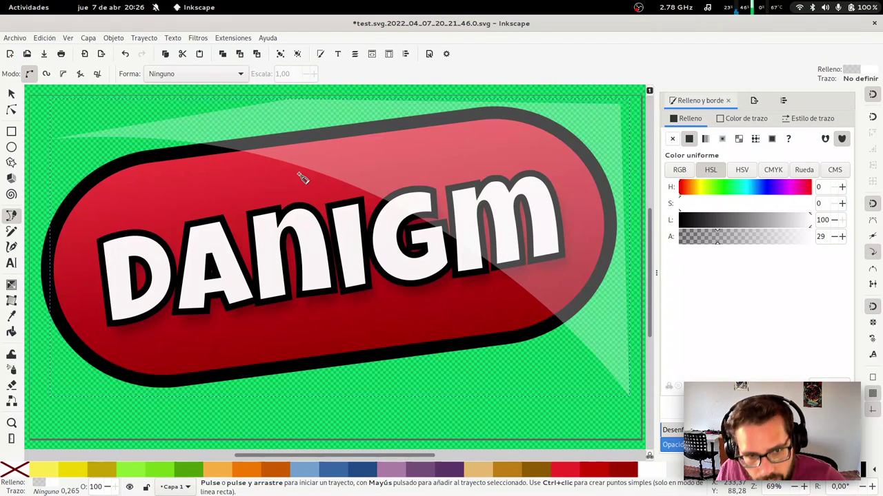
key(s)
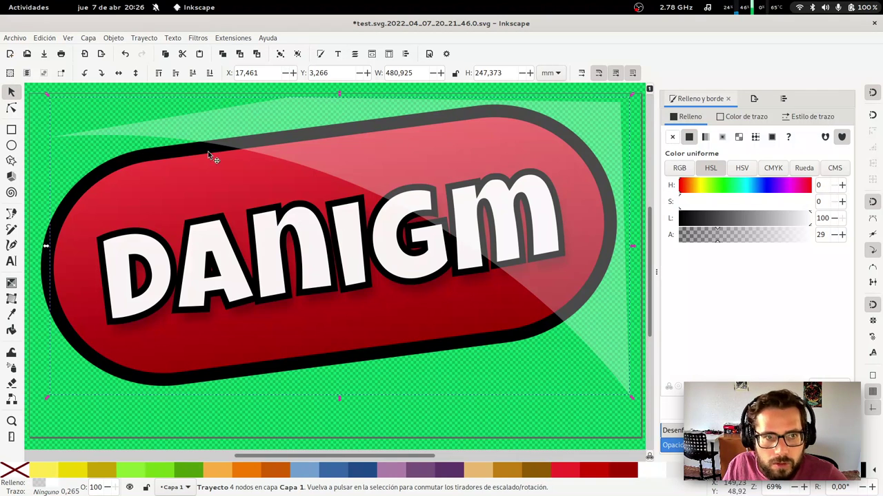
Intersect a duplicate of the red pill with the gloss shape to trim the highlight
click(187, 167)
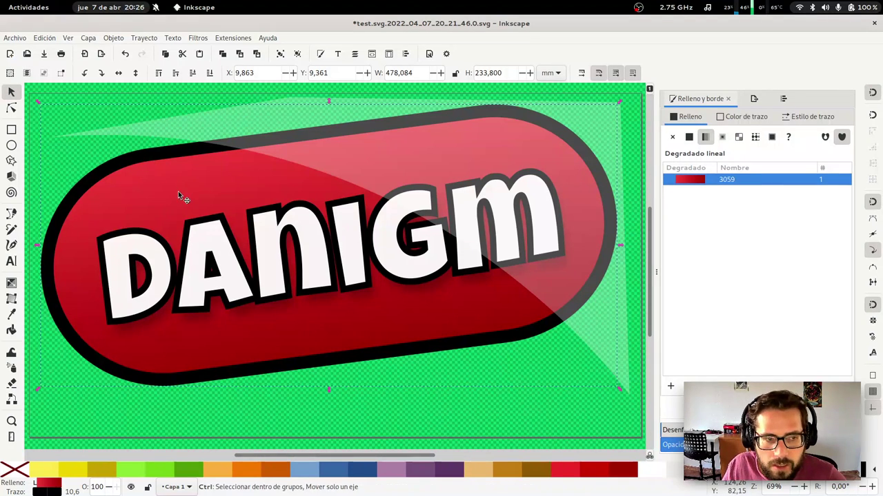
click(113, 39)
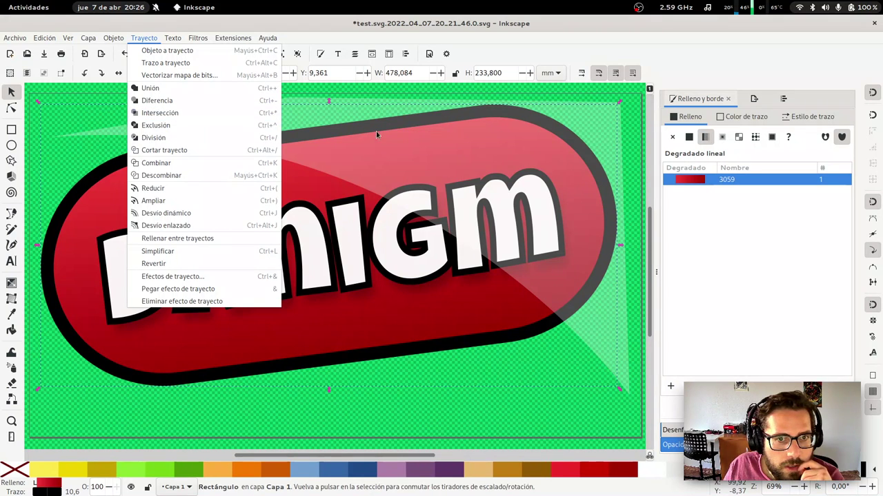
click(415, 141)
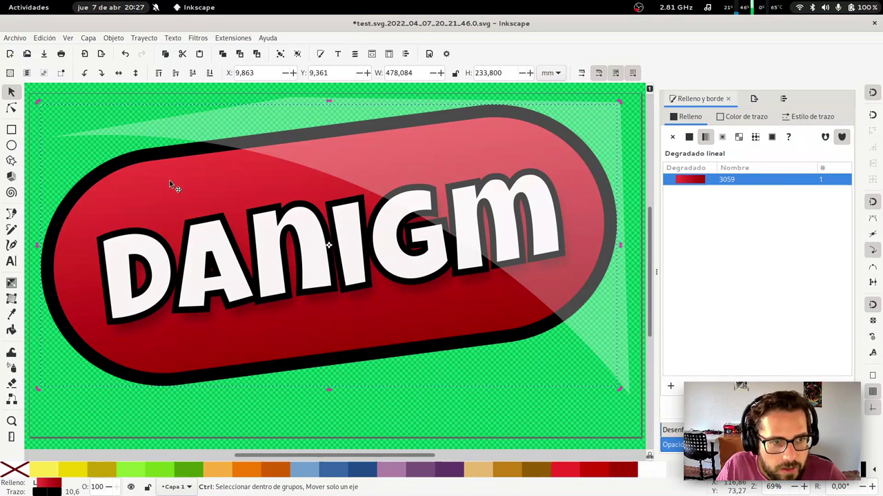
key(ctrl+d)
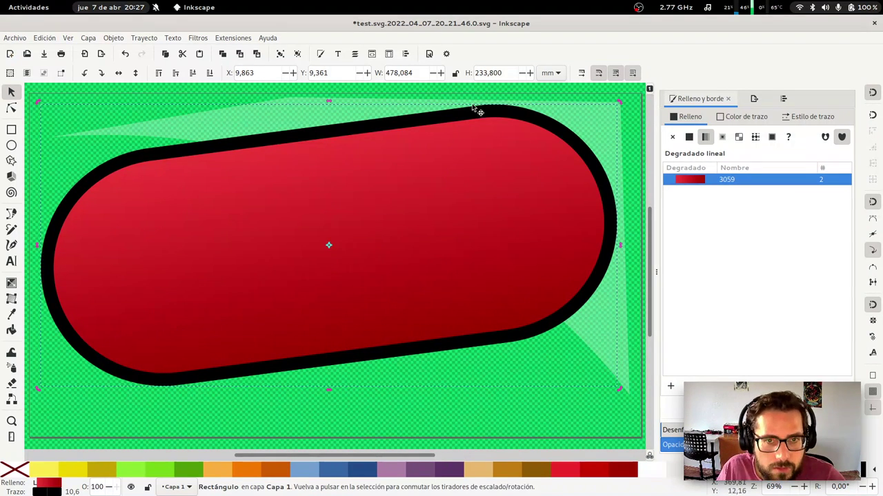
shift+click(294, 112)
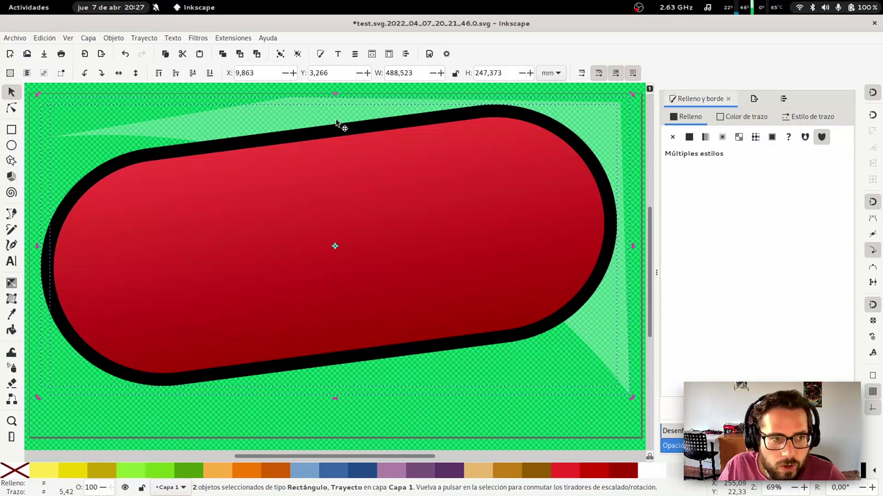
click(146, 40)
click(176, 114)
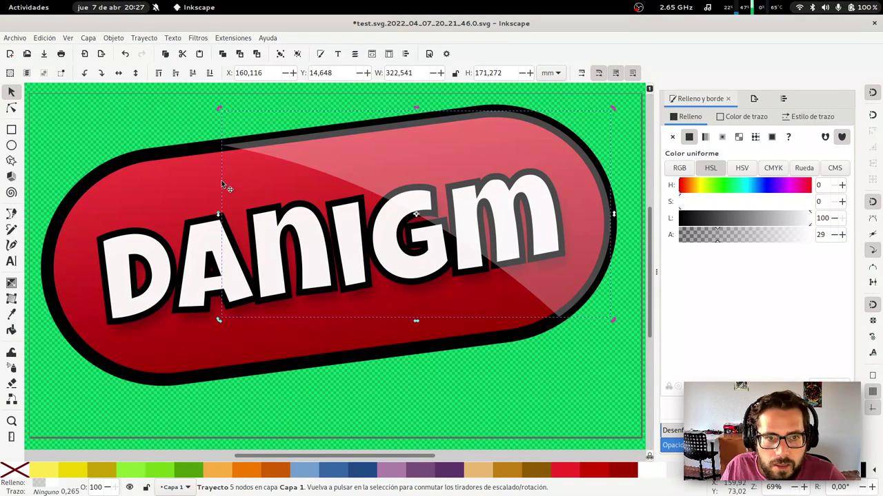
key(Escape)
key(minus)
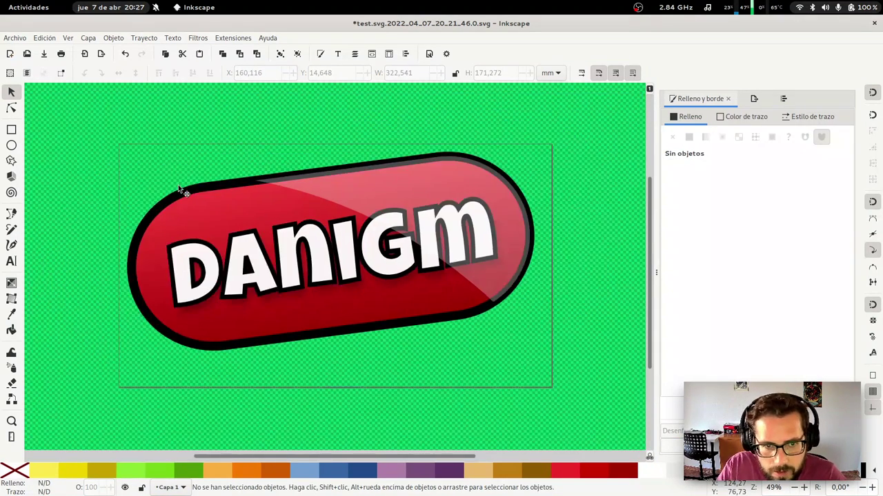
key(minus)
key(minus)
Delete the glossy highlight and draw a closed Pen shape around the pill's lower-left edge
key(plus)
key(plus)
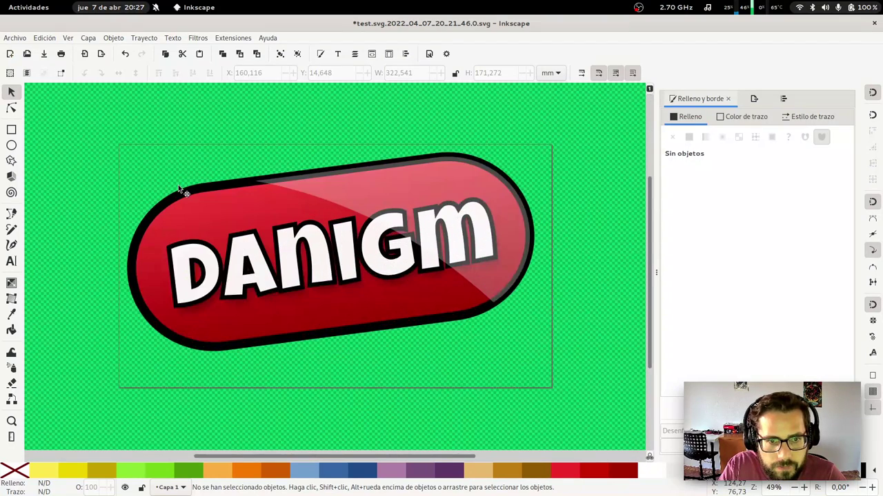
key(plus)
click(438, 155)
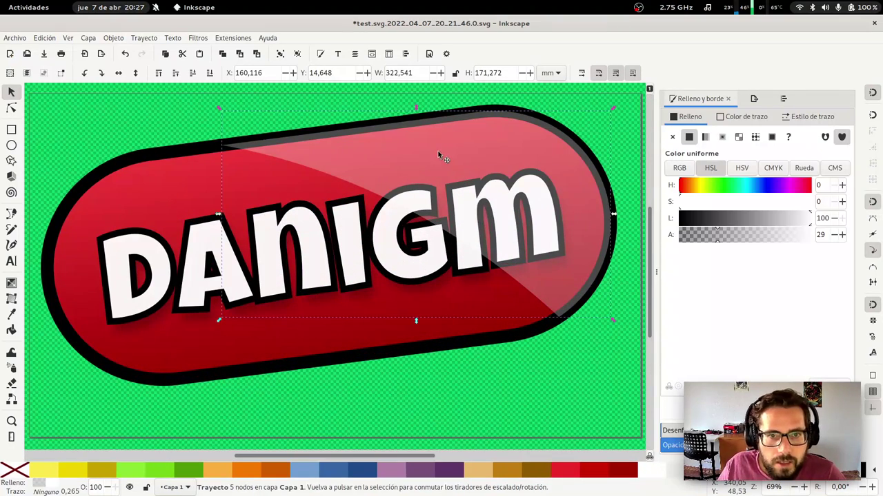
key(Delete)
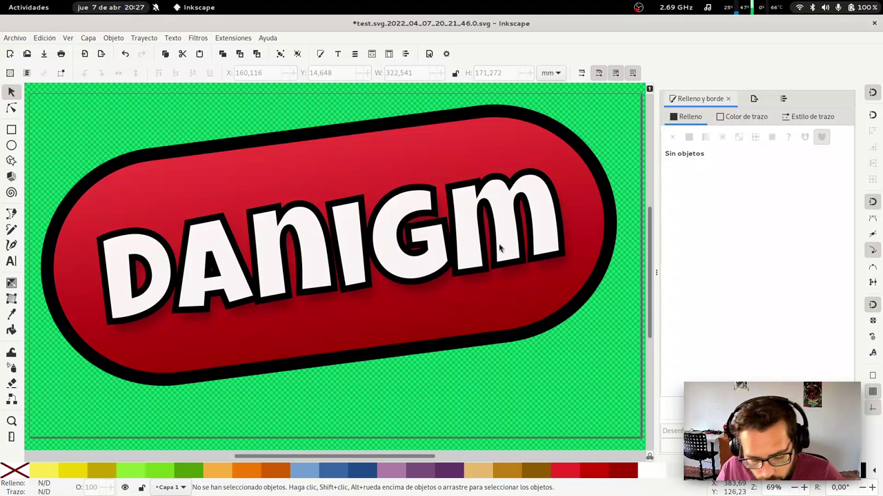
key(b)
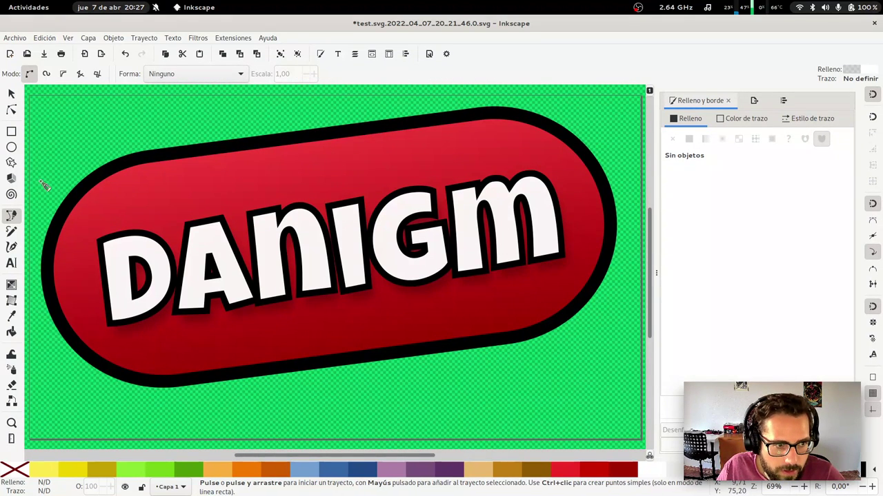
drag(43, 183, 62, 331)
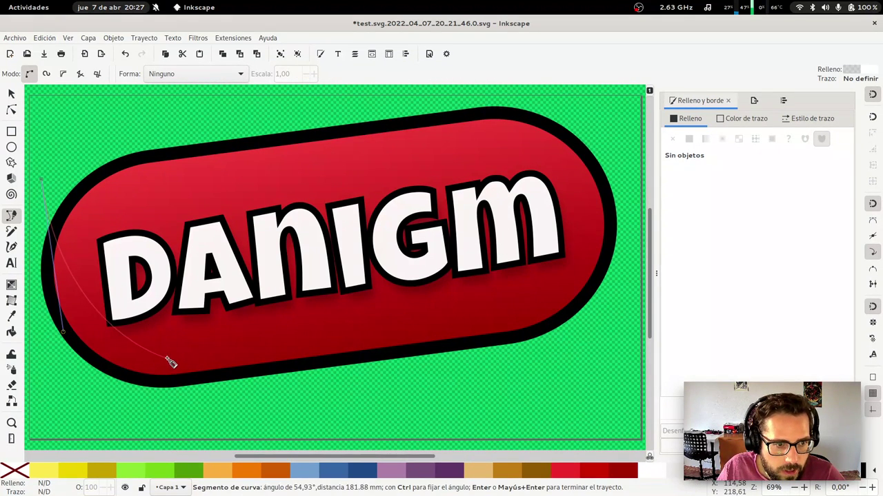
drag(147, 337, 216, 355)
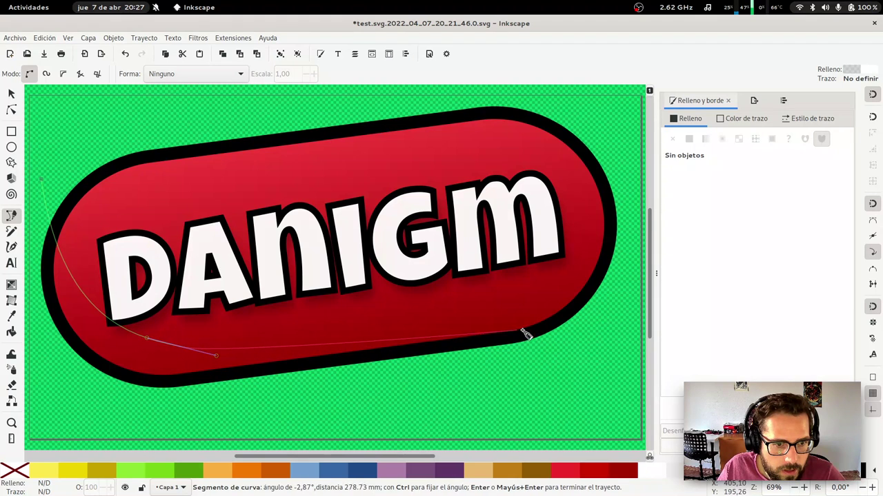
click(623, 322)
click(608, 384)
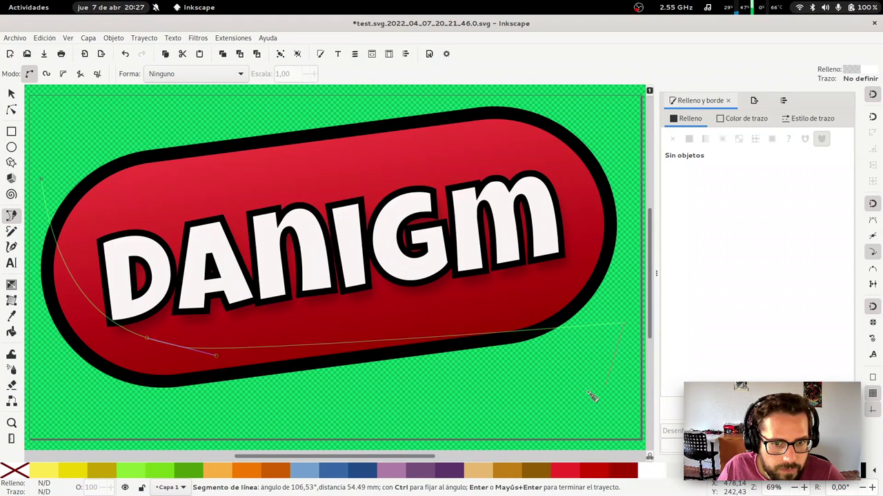
click(111, 436)
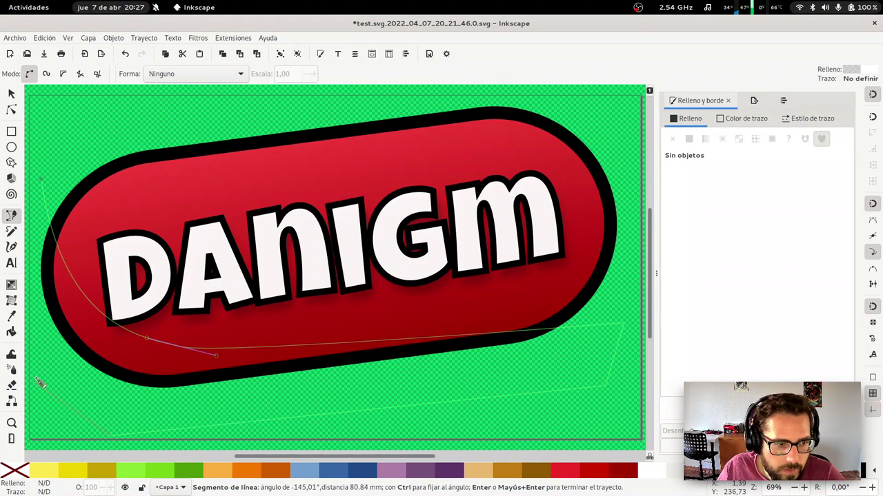
click(43, 181)
Fill the new shape dark translucent and intersect it with a duplicate of the pill
drag(714, 220, 621, 224)
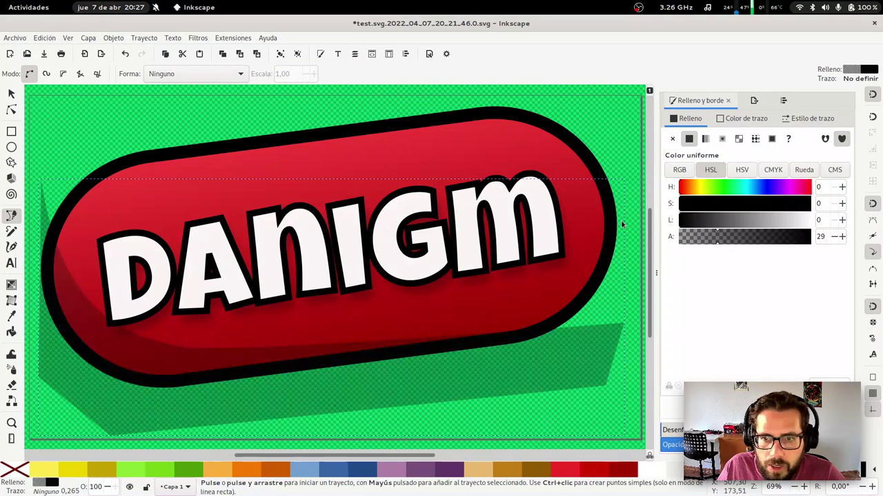
key(s)
click(94, 351)
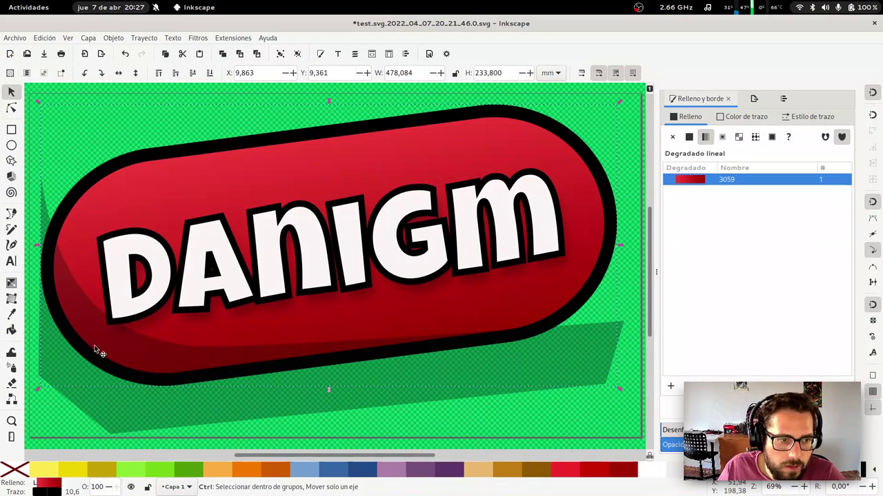
key(Home)
shift+click(237, 405)
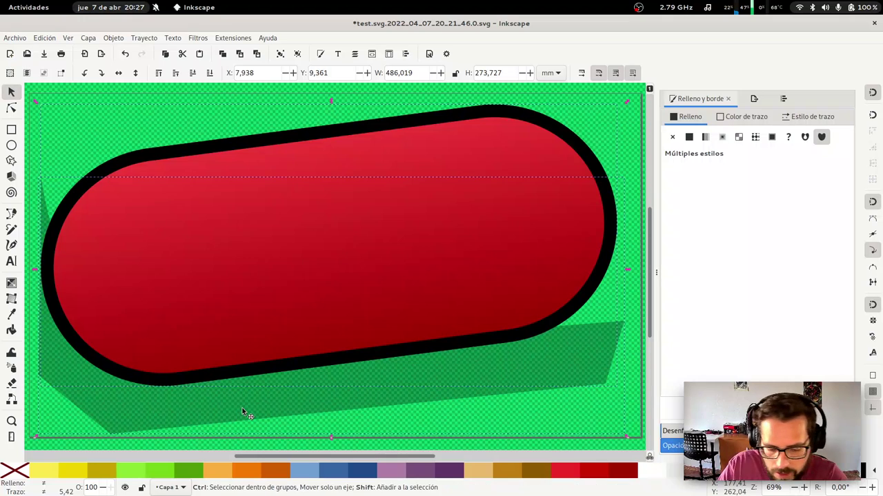
key(ctrl+z)
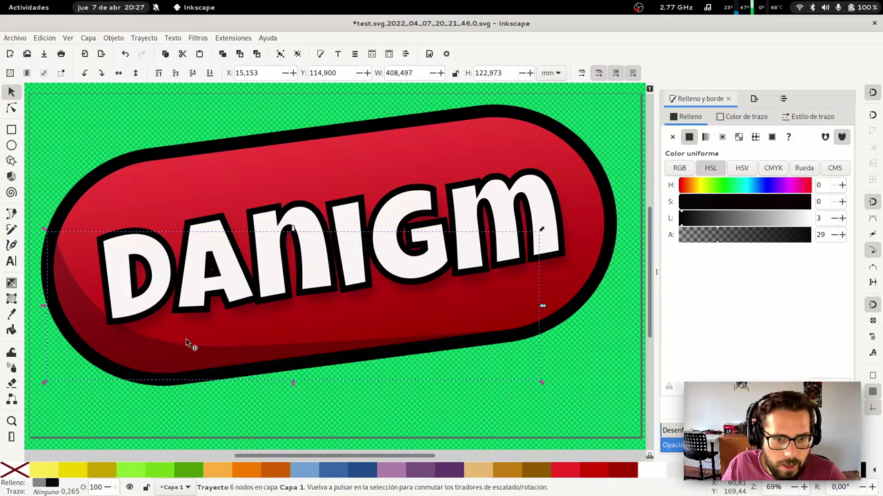
key(Escape)
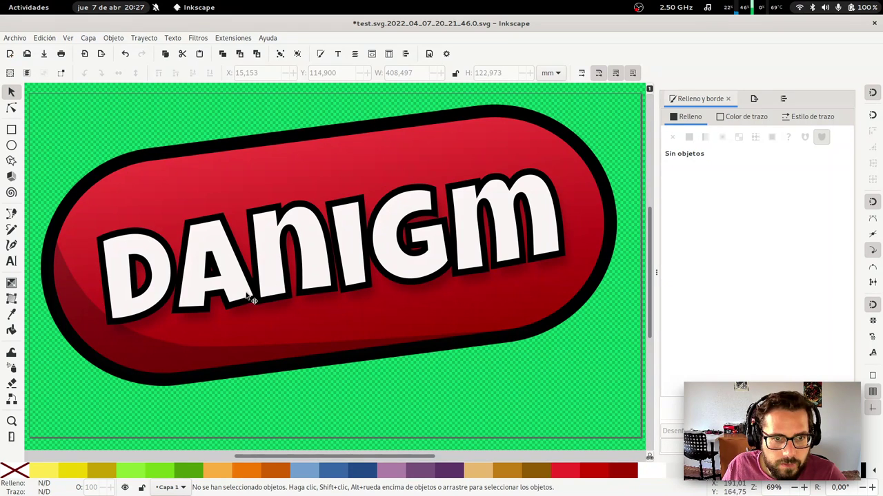
Draw two closed shadow shapes above and inside the letter m
key(b)
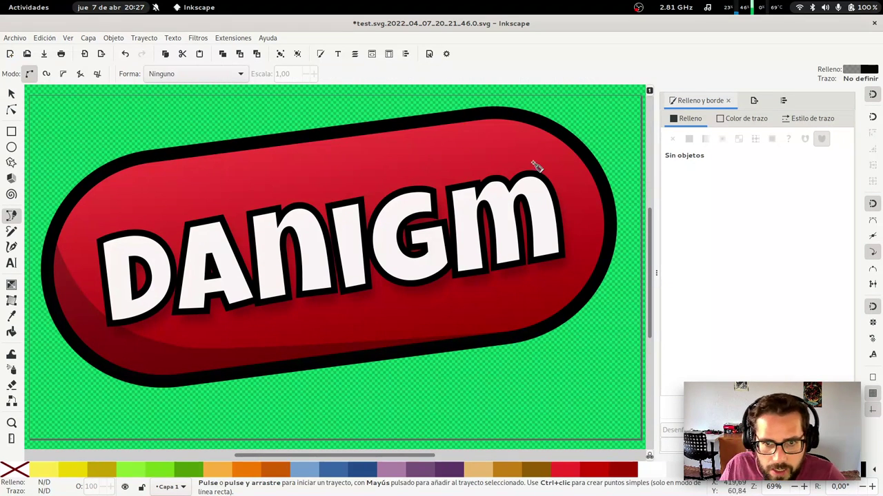
drag(533, 160, 562, 190)
click(583, 272)
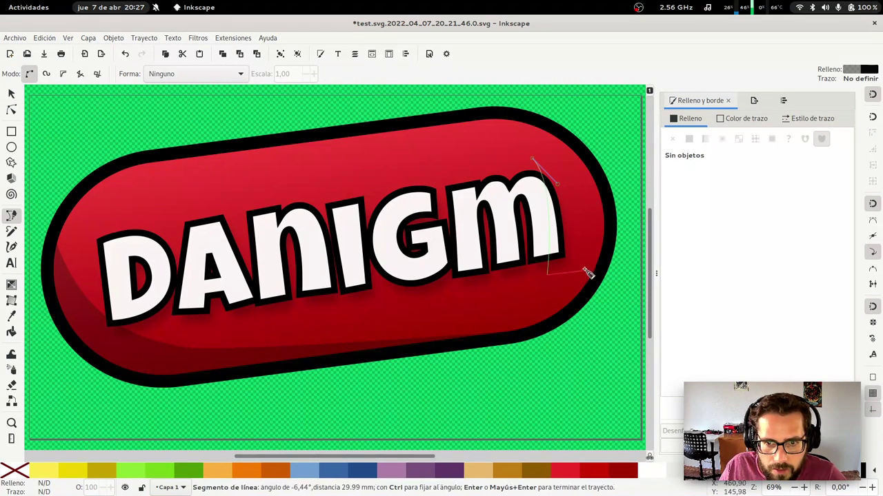
click(533, 160)
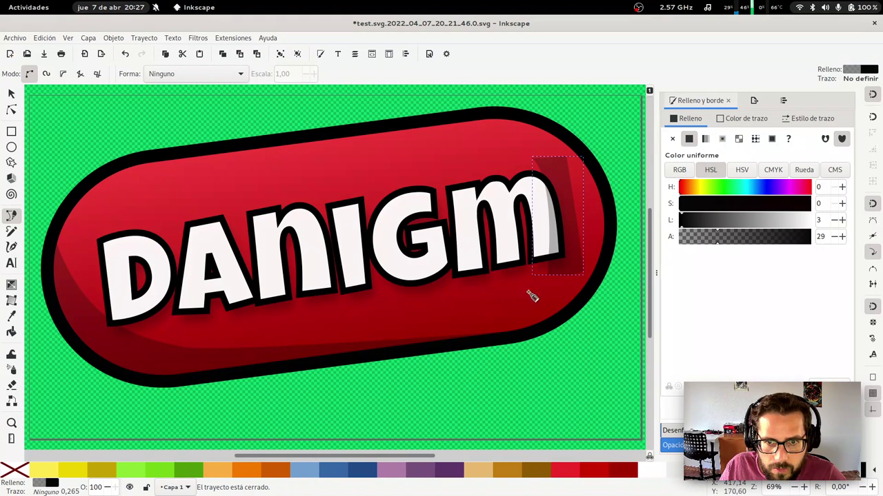
click(518, 204)
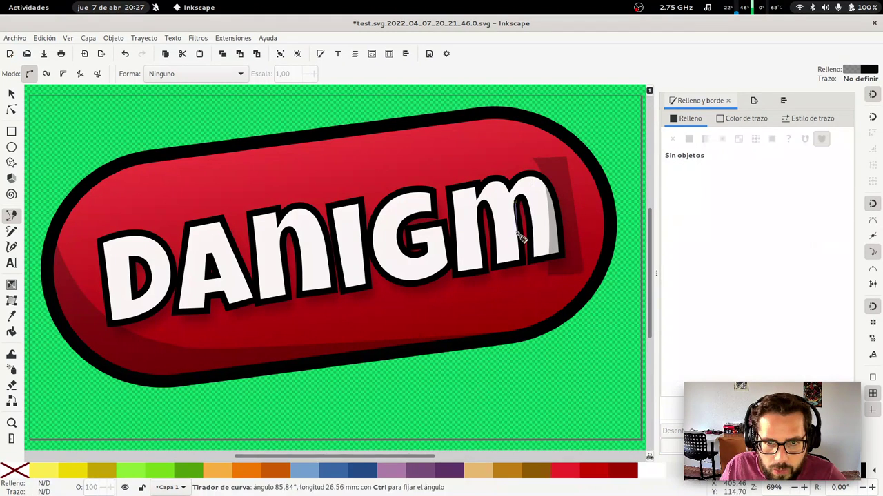
click(527, 275)
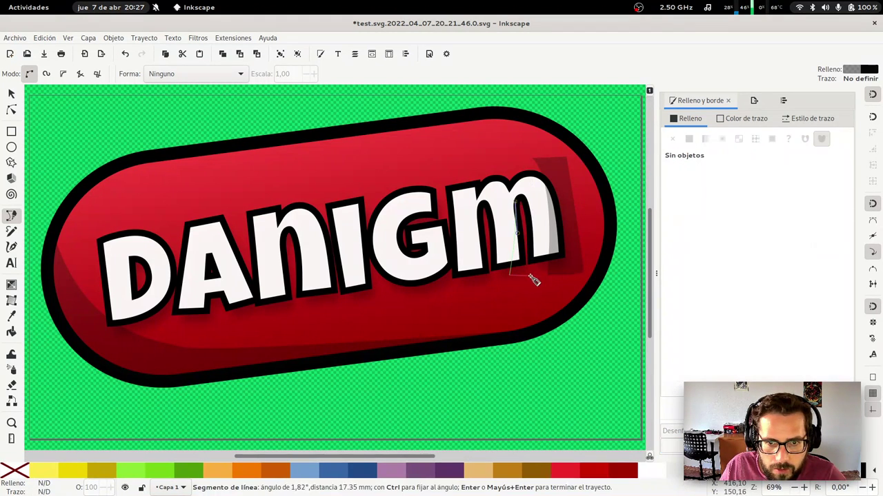
click(517, 202)
Zoom in on the m and draw a shadow shape in its left gap
key(z)
drag(448, 165, 579, 292)
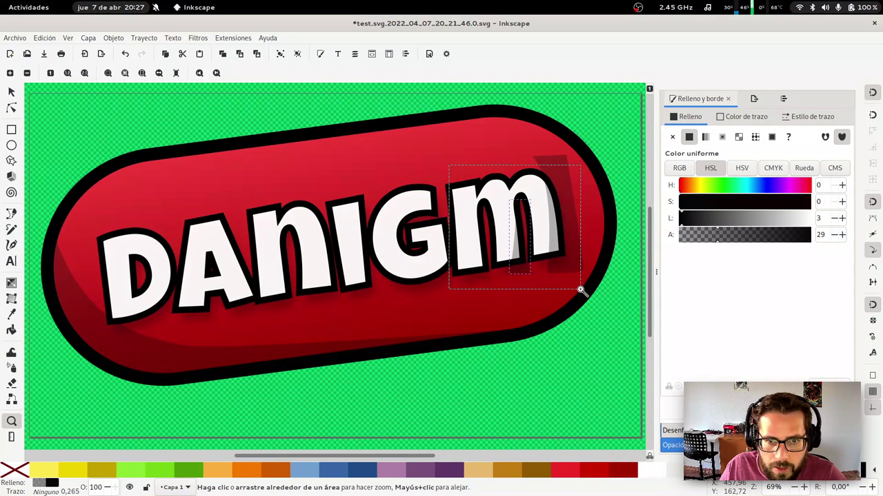
key(b)
mouse_move(234, 203)
mouse_down()
mouse_move(213, 242)
mouse_move(238, 209)
mouse_up()
click(217, 417)
click(264, 407)
click(235, 202)
Add a small shadow triangle above the m's first leg and a curved shadow over its hump
key(s)
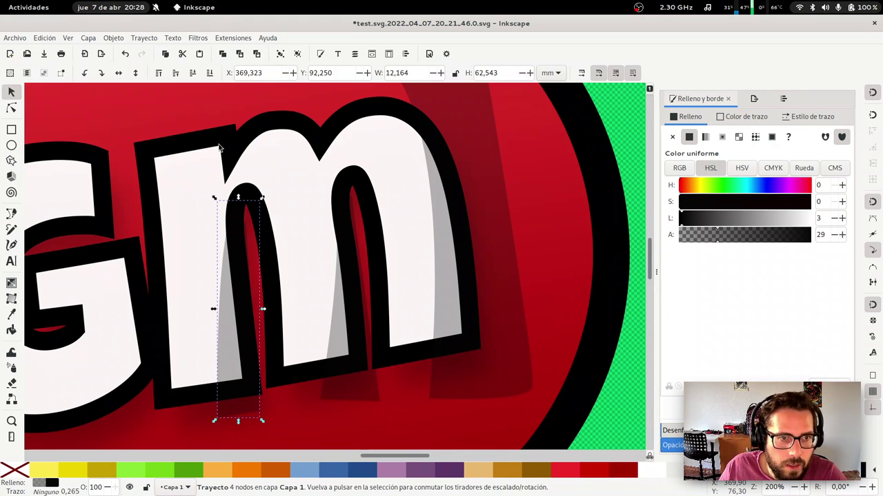
key(b)
click(208, 132)
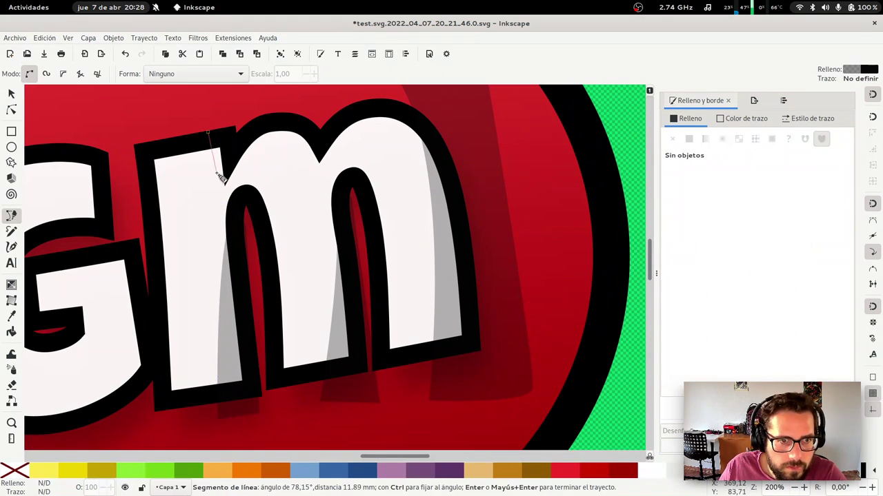
click(211, 178)
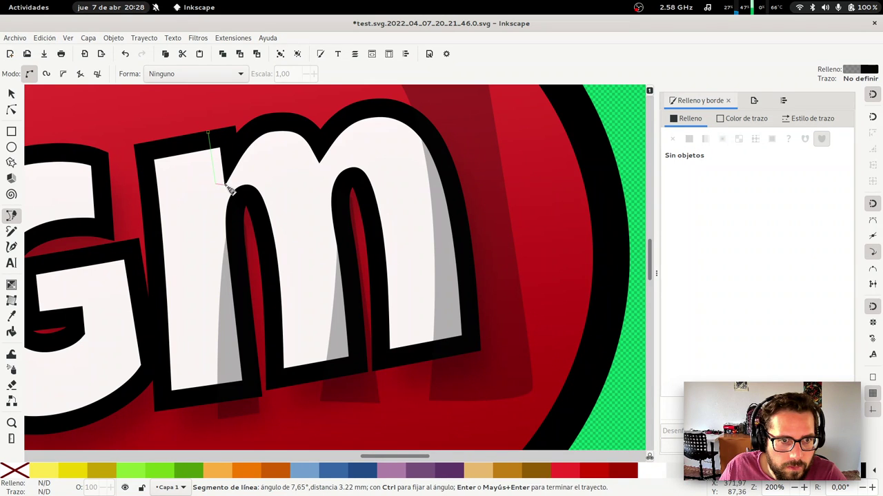
click(225, 185)
click(239, 111)
click(206, 131)
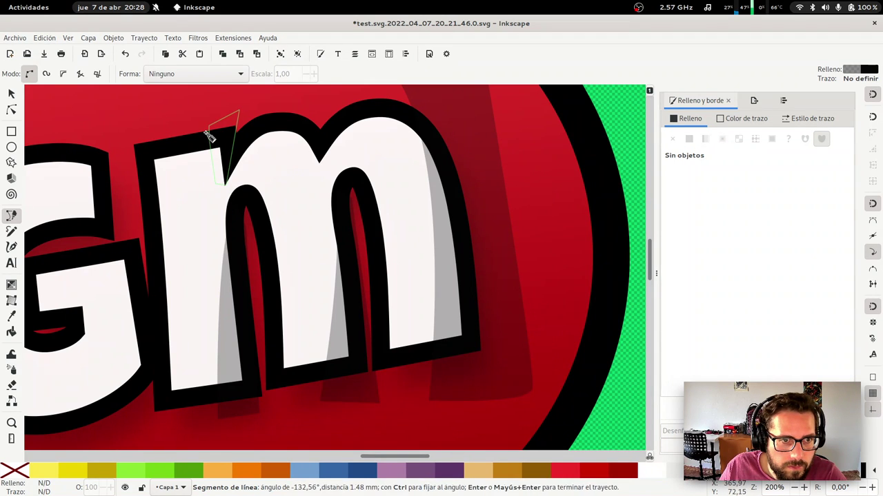
click(208, 132)
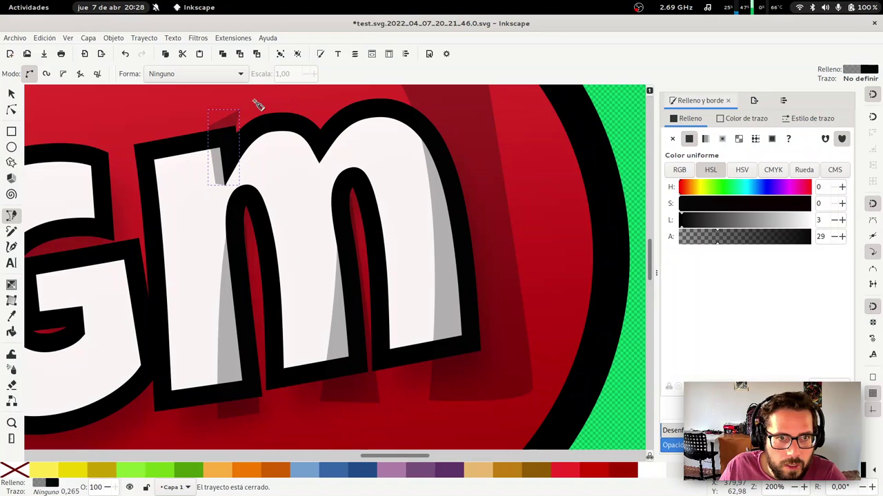
drag(258, 103, 291, 124)
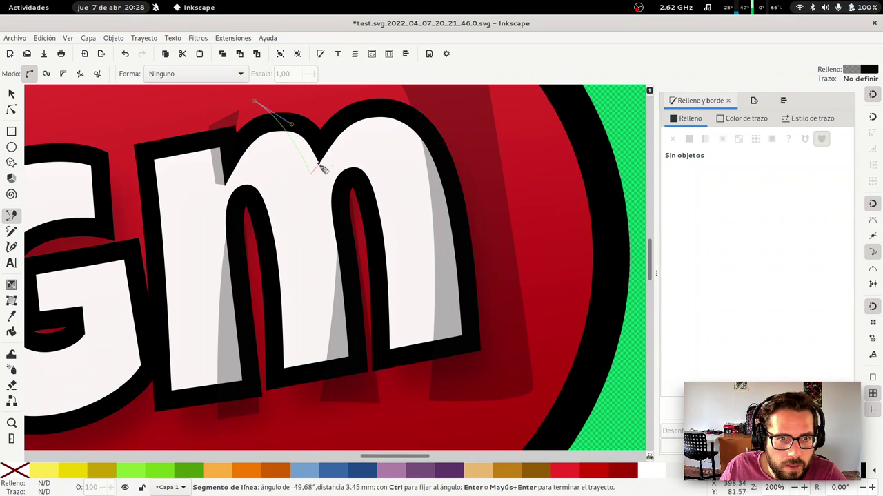
click(321, 104)
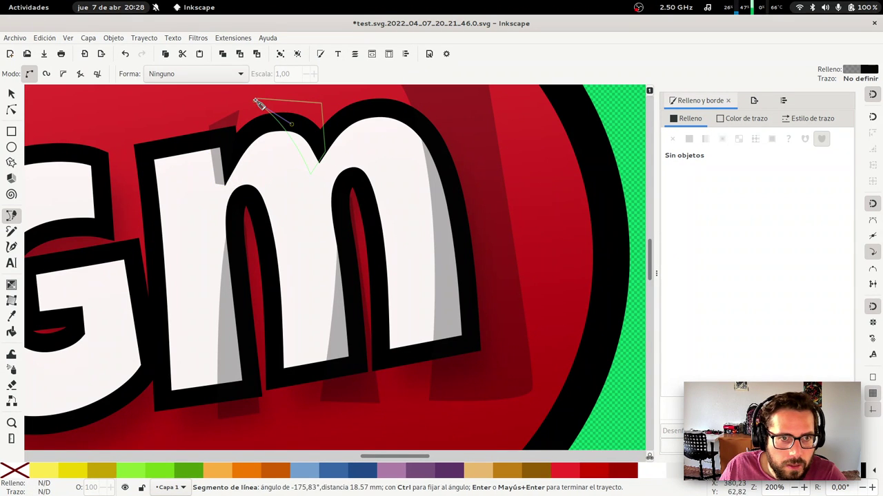
click(257, 103)
Select all five shadow shapes and combine them into a single path
key(s)
shift+click(222, 158)
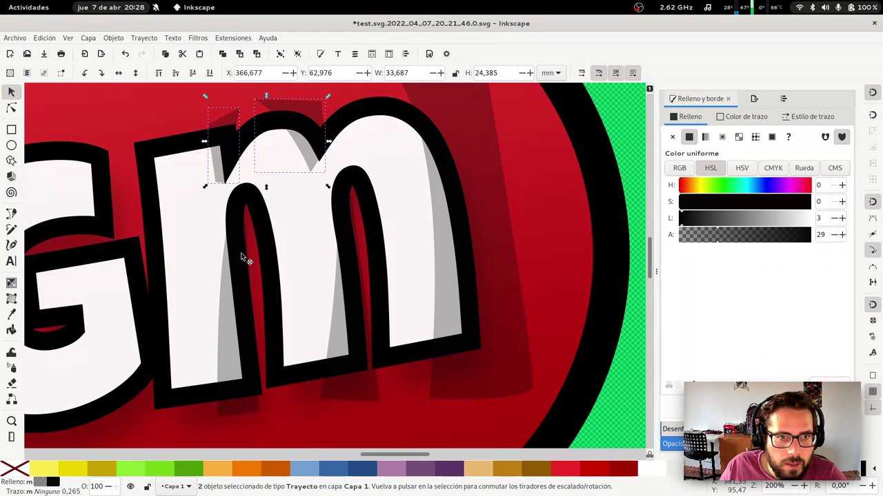
shift+click(233, 308)
shift+click(344, 338)
shift+click(491, 307)
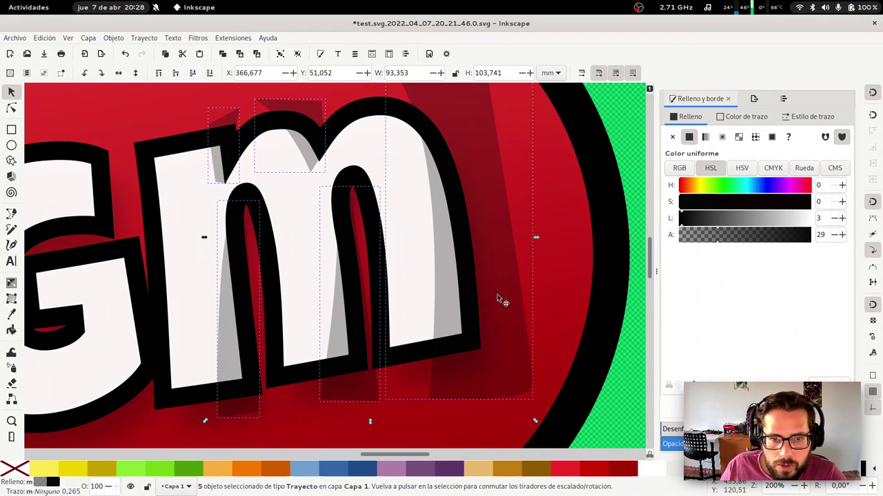
click(144, 37)
click(153, 89)
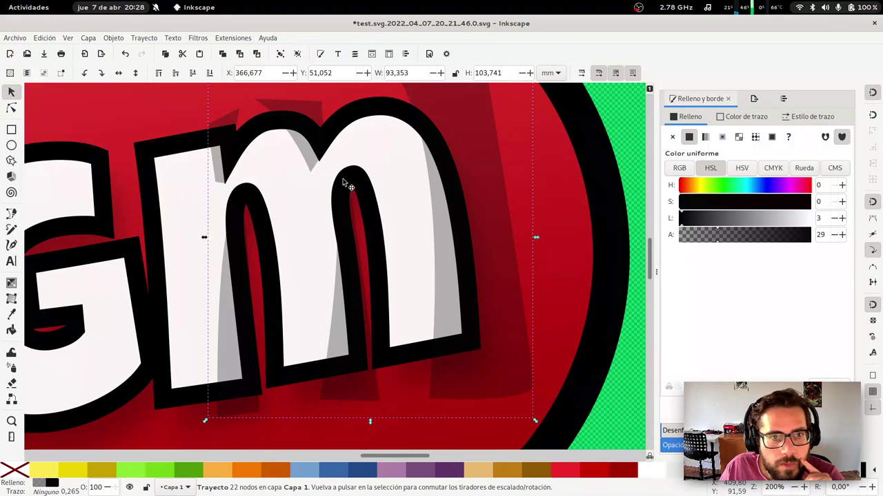
Union the grey shading into the white letter shape
click(185, 177)
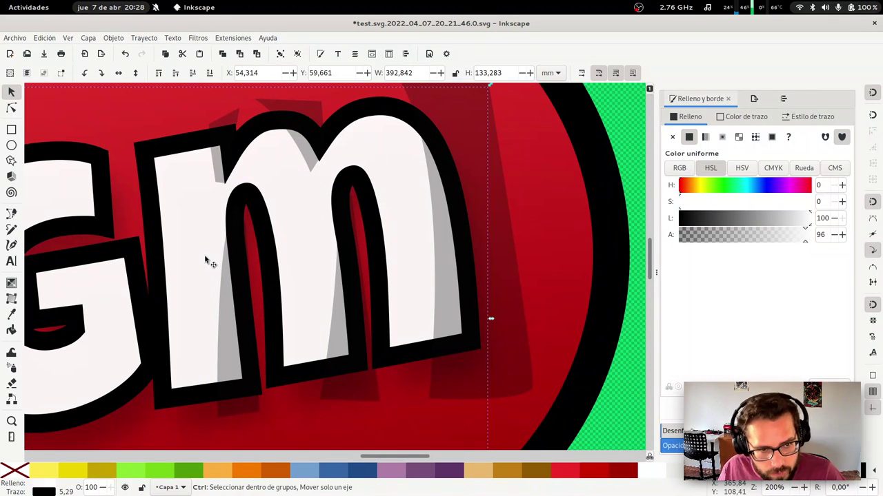
key(ctrl+plus)
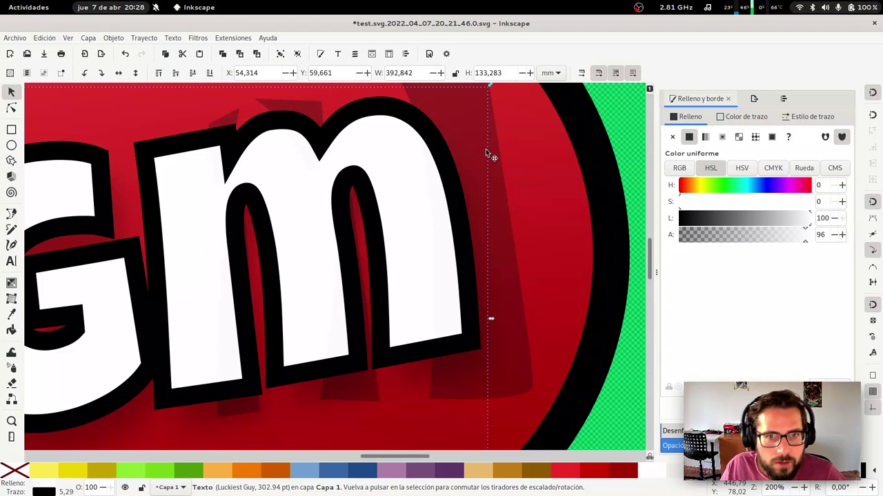
key(Escape)
Intersect the dark shadow with the DANIGM lettering so it shades only inside the letters
click(490, 220)
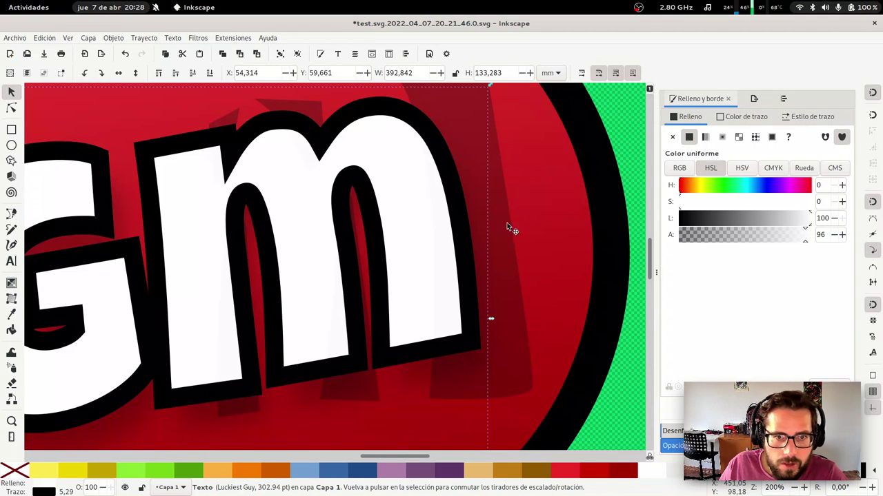
key(Escape)
click(529, 385)
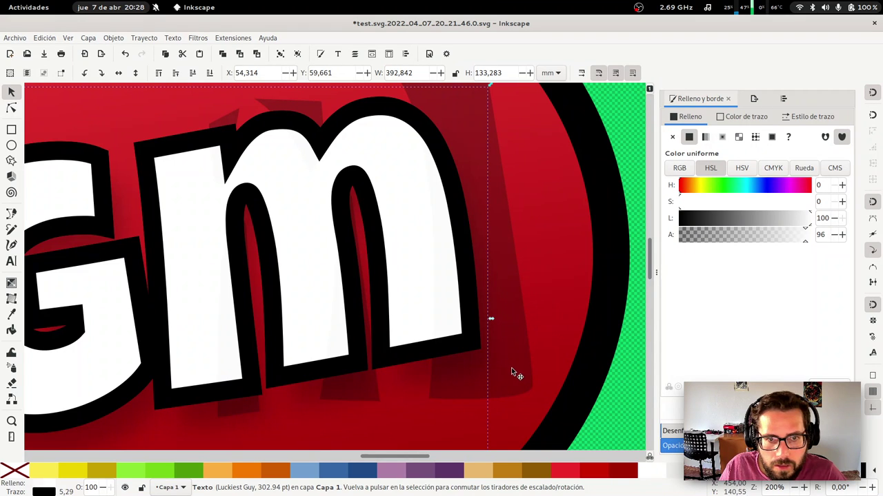
drag(511, 368, 577, 319)
key(Escape)
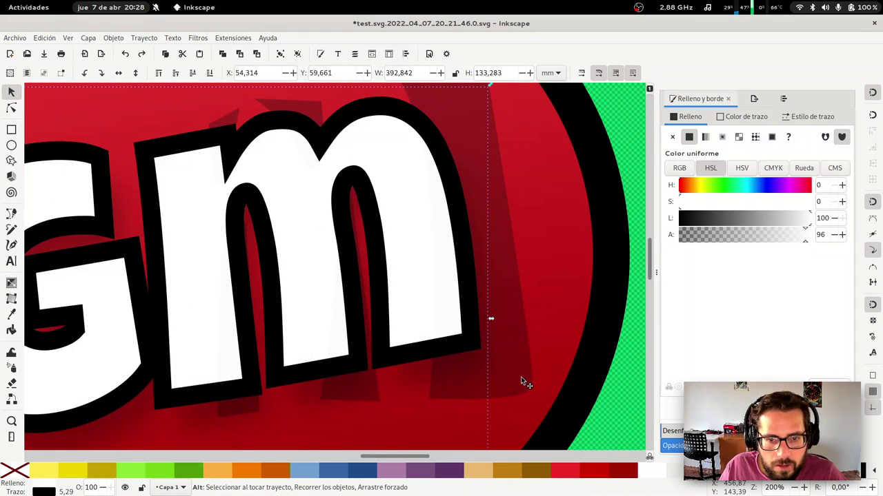
alt+click(521, 378)
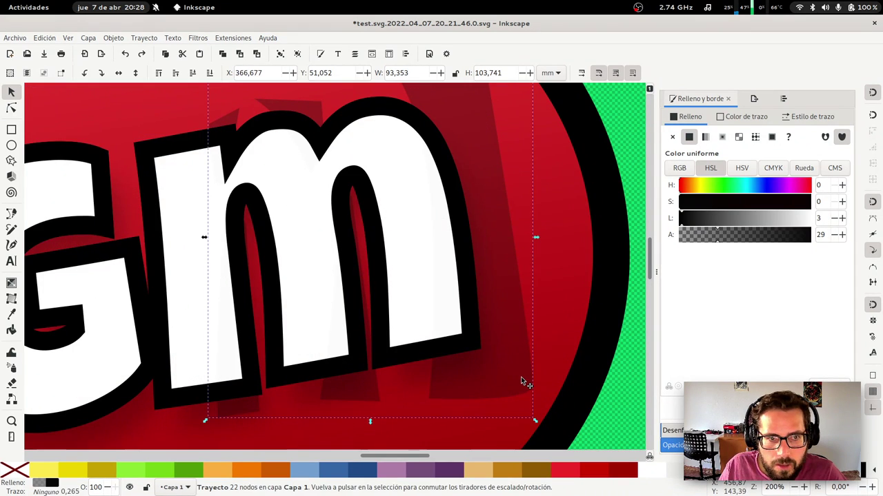
shift+click(273, 182)
key(ctrl+asterisk)
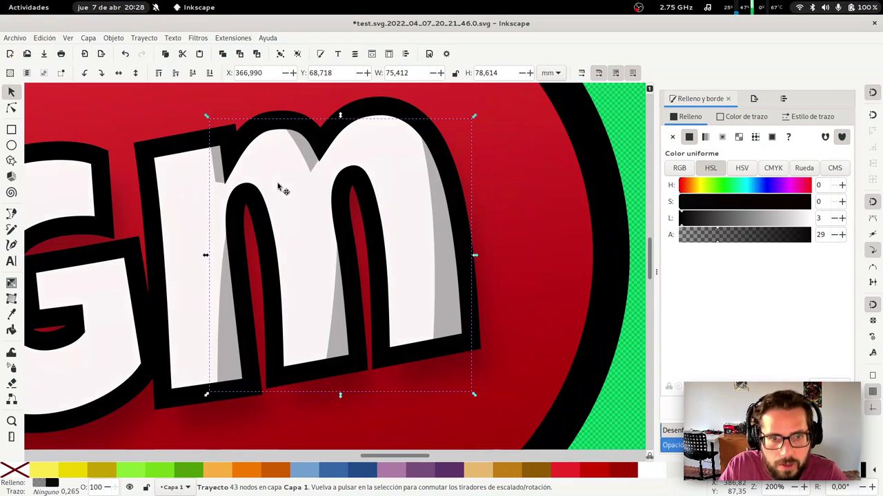
key(Escape)
key(minus)
key(minus)
key(minus)
key(minus)
key(minus)
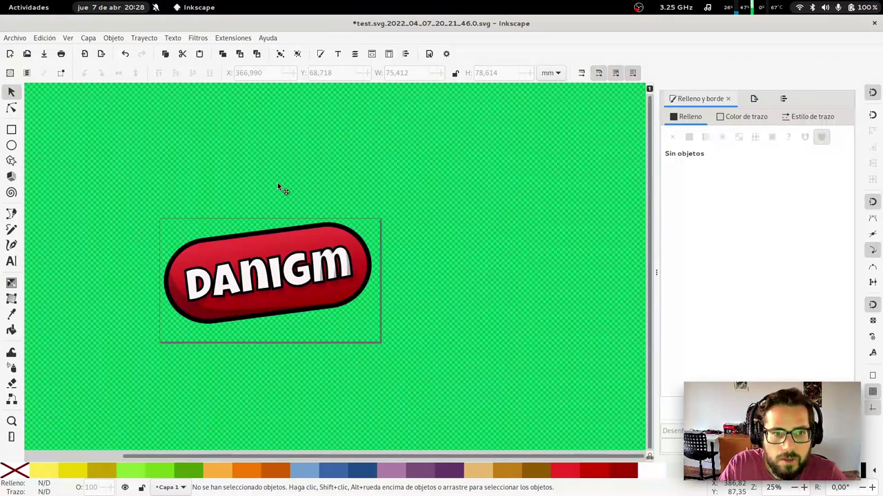
Inspect the lettering up close, then save the document
key(z)
drag(160, 213, 390, 342)
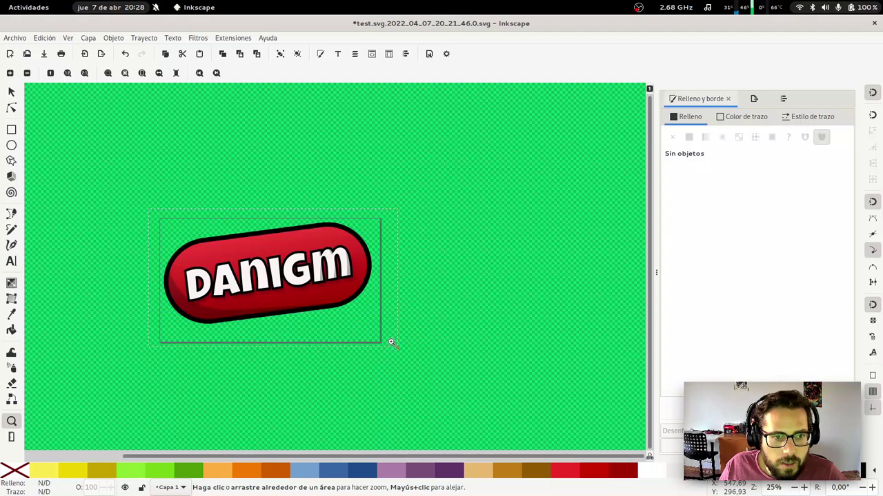
drag(138, 209, 512, 311)
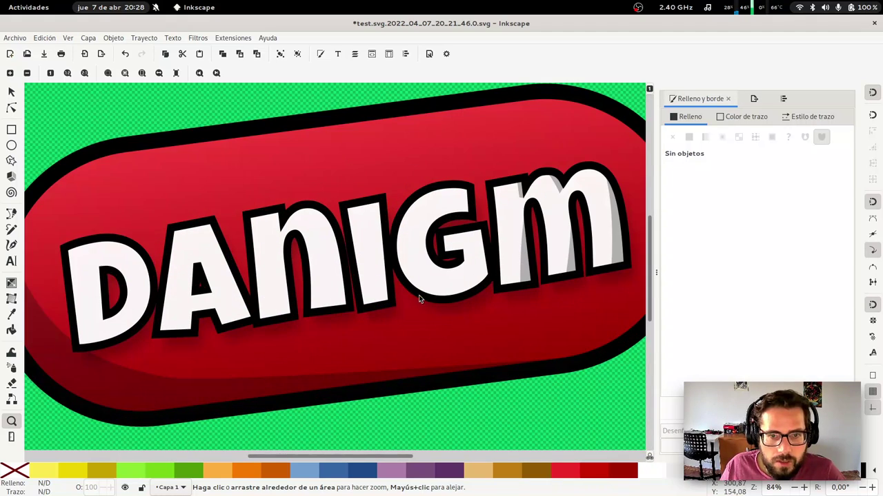
key(s)
key(minus)
key(minus)
key(minus)
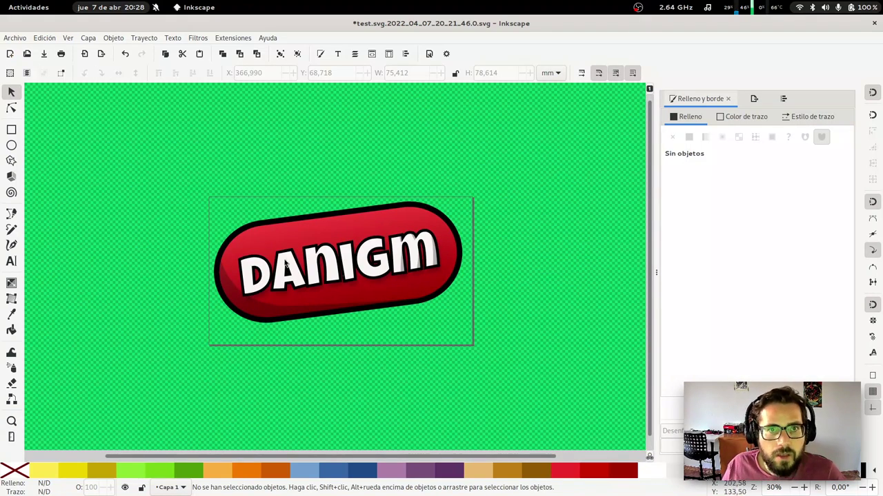
key(ctrl+s)
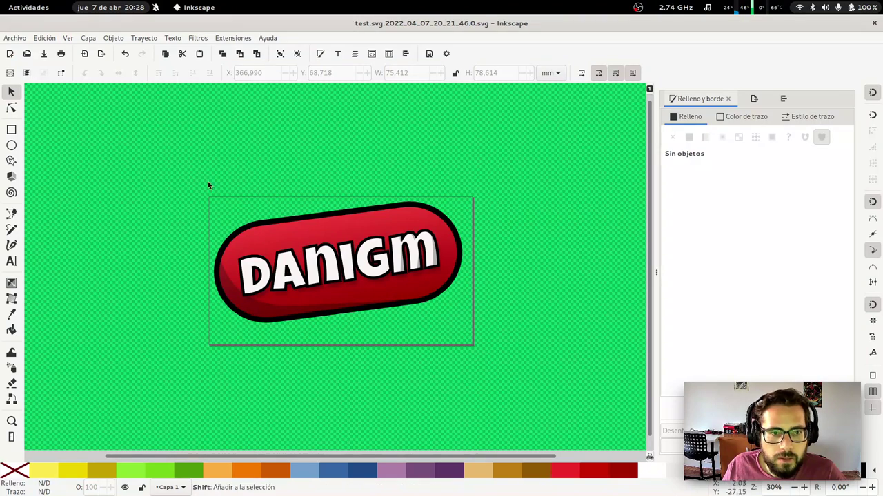
Group the badge parts, move the group to the top left, and delete the leftover copy
drag(190, 175, 504, 354)
key(ctrl+g)
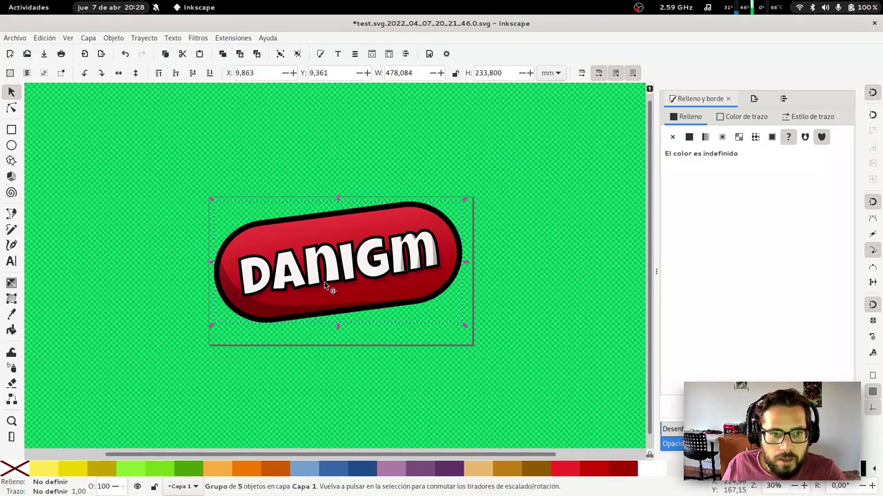
mouse_move(324, 279)
mouse_down()
mouse_move(334, 263)
mouse_move(152, 162)
mouse_up()
click(393, 261)
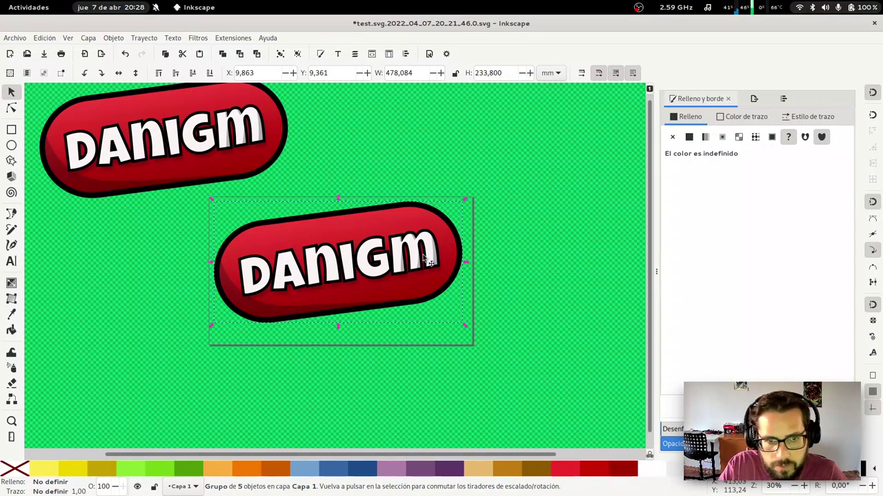
key(Delete)
Draw a small circle above the badge with the Ellipse tool
click(197, 124)
key(g)
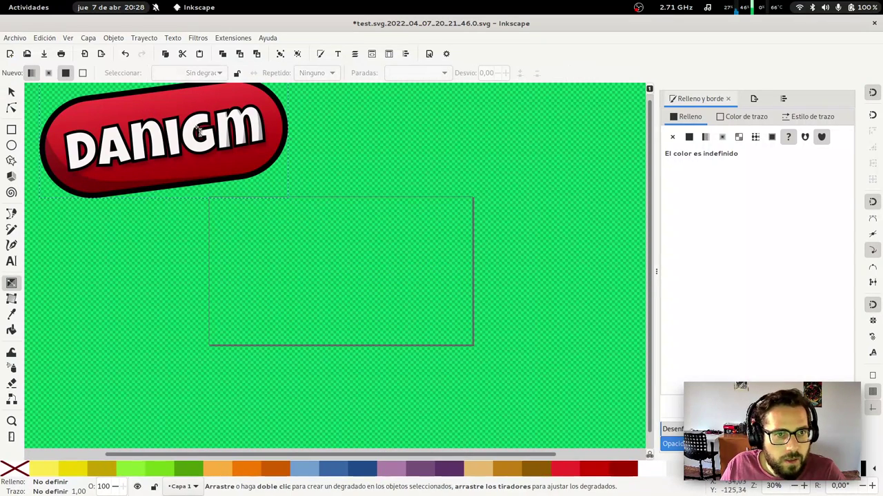
key(s)
drag(362, 278, 450, 365)
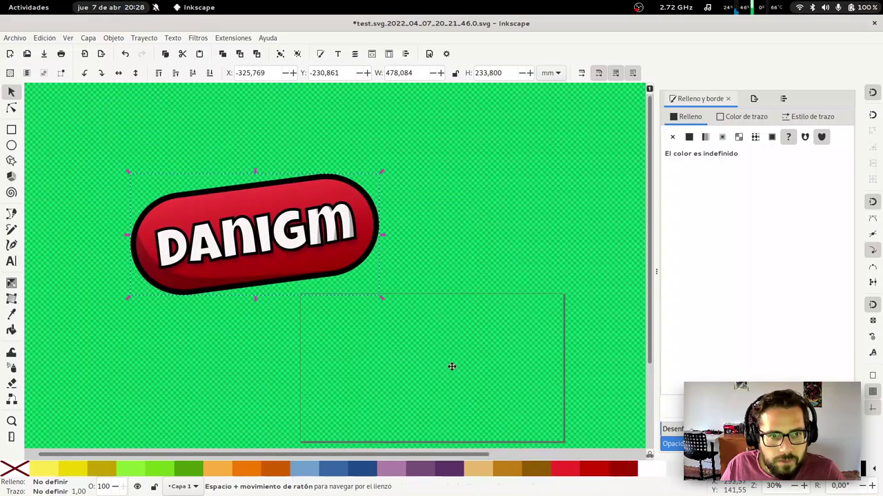
key(Escape)
key(e)
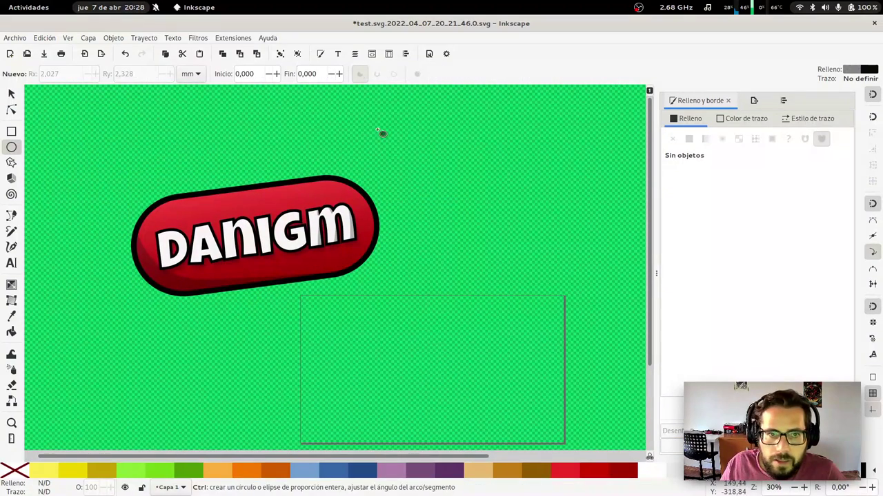
mouse_move(381, 133)
mouse_down()
mouse_move(416, 162)
mouse_move(410, 168)
mouse_up()
Fill the small circle with the badge's red #e22f2f using the Dropper
key(s)
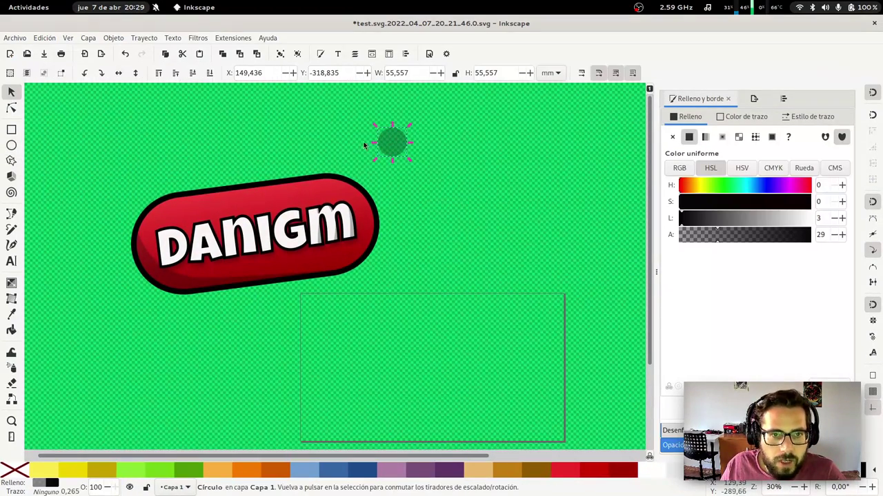
key(d)
click(311, 187)
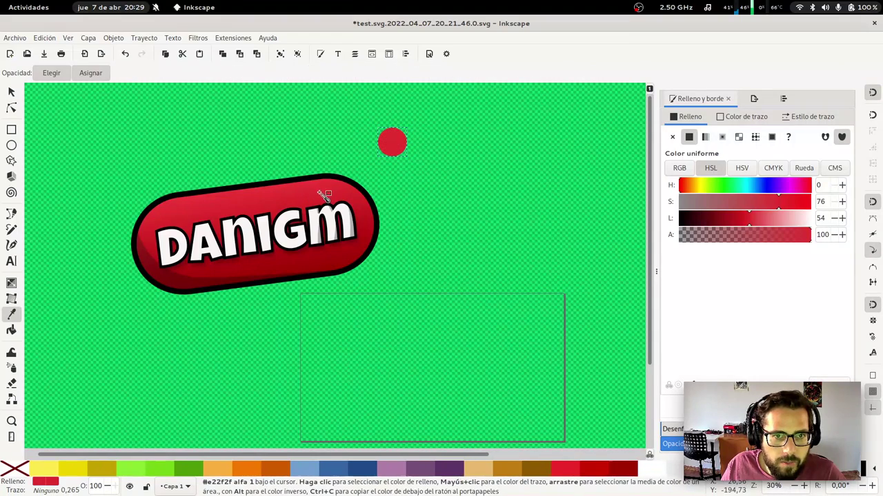
Ungroup the badge, regroup all its parts, and nudge the group slightly up-right
click(315, 197)
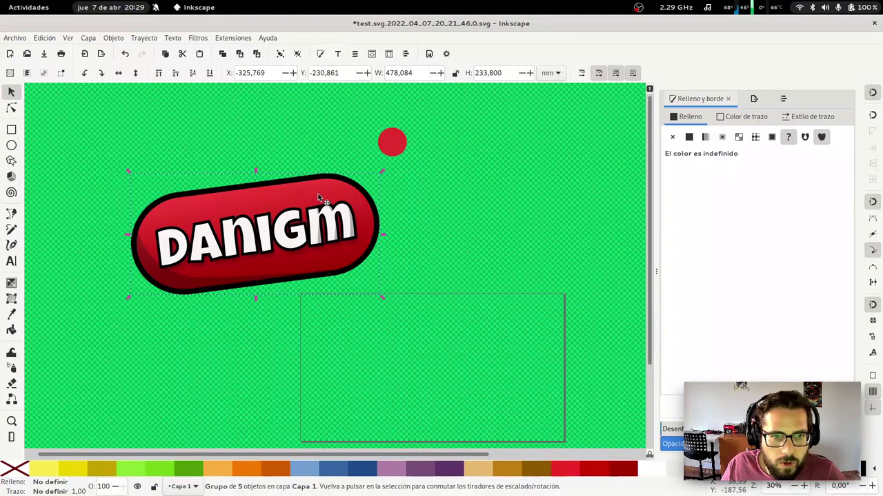
key(g)
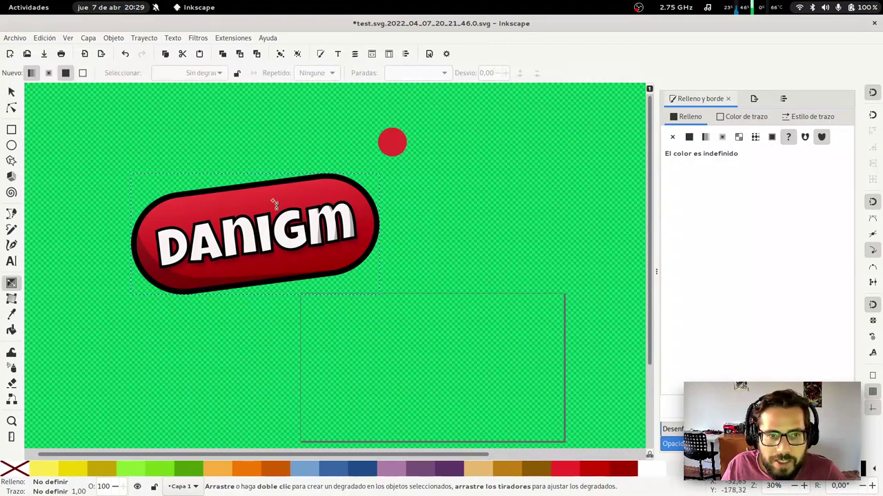
key(s)
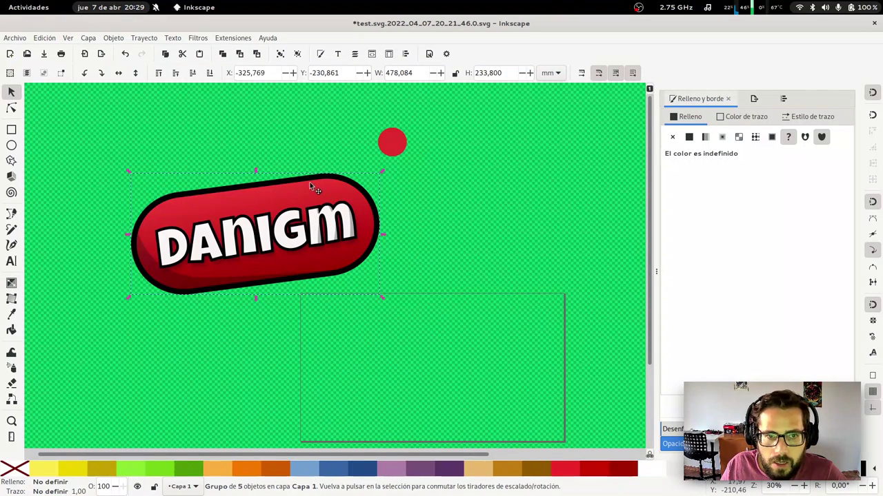
key(ctrl+shift+g)
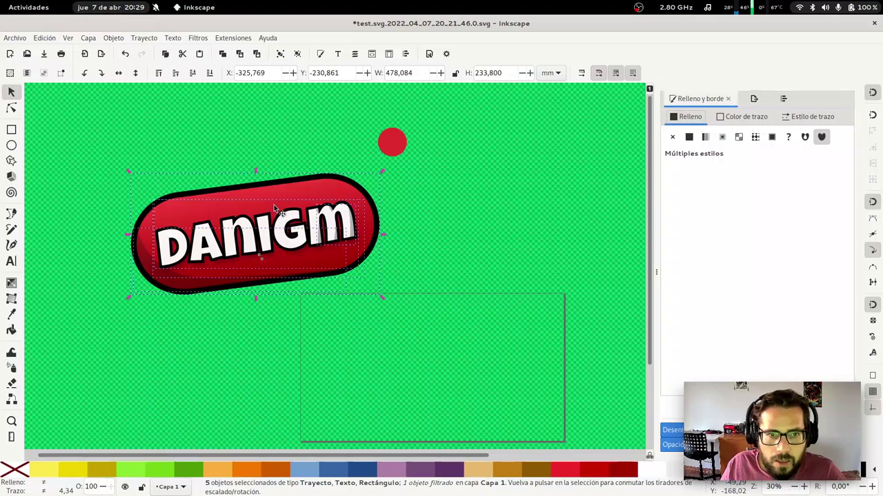
key(Escape)
click(329, 196)
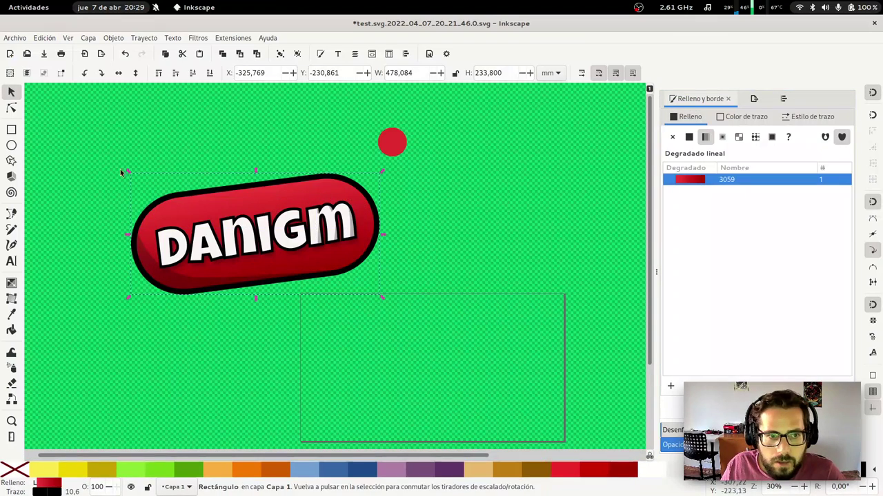
click(102, 147)
drag(102, 147, 394, 320)
click(115, 38)
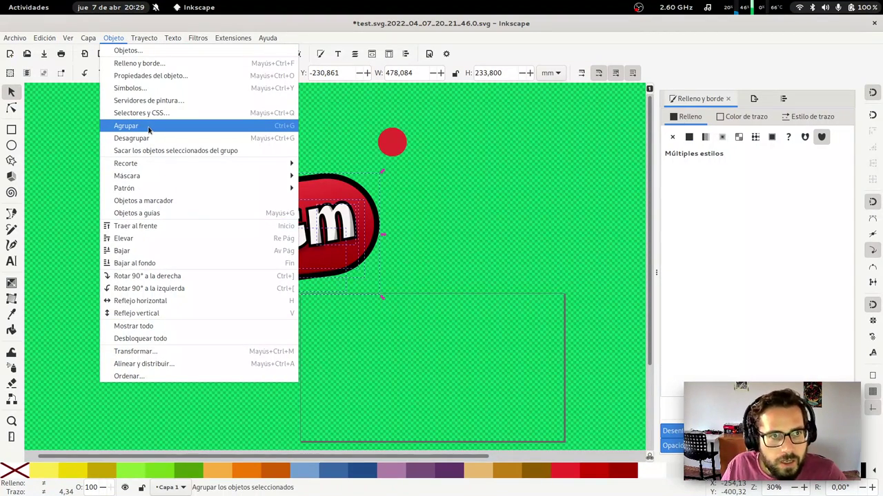
click(148, 126)
mouse_move(288, 221)
mouse_down()
mouse_move(308, 213)
mouse_move(276, 215)
mouse_up()
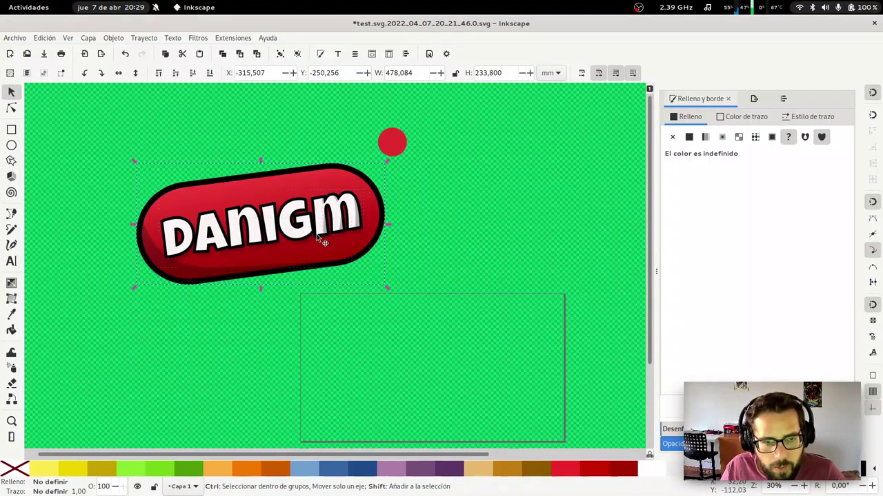
key(Escape)
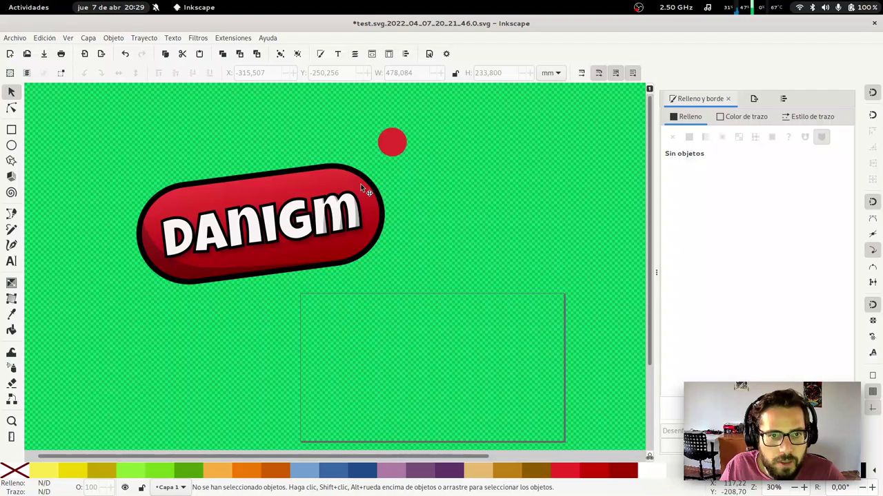
click(336, 180)
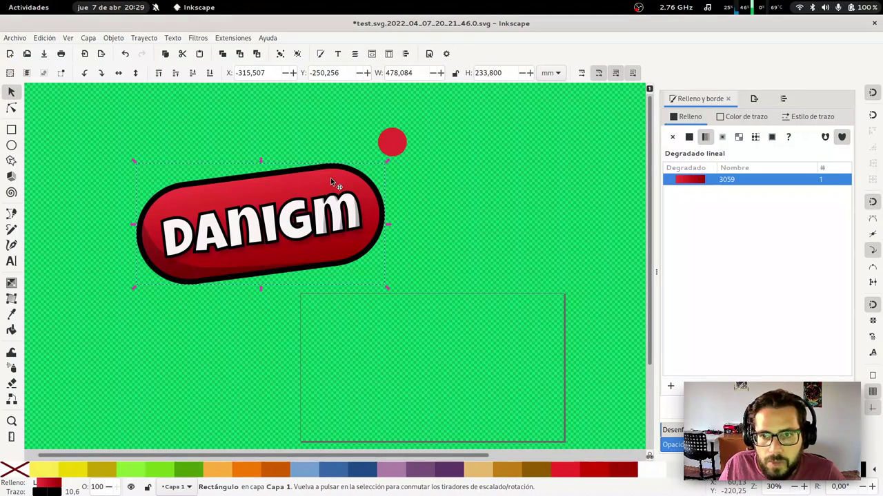
click(670, 387)
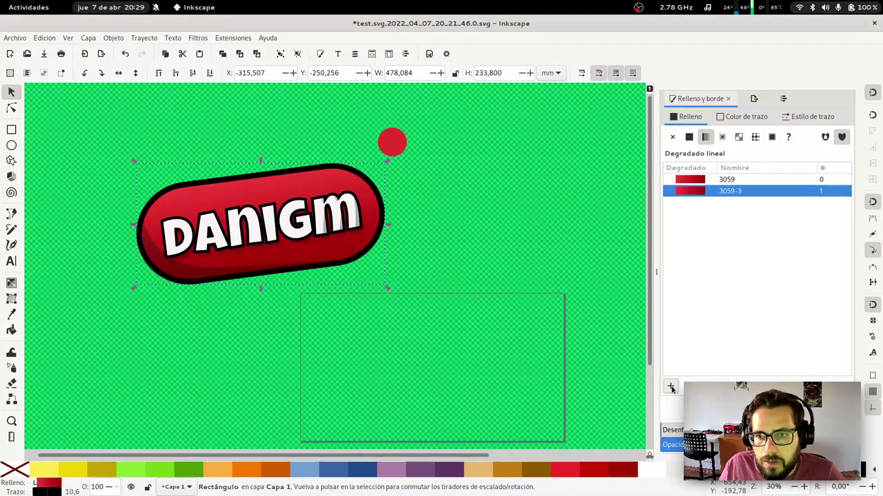
click(670, 387)
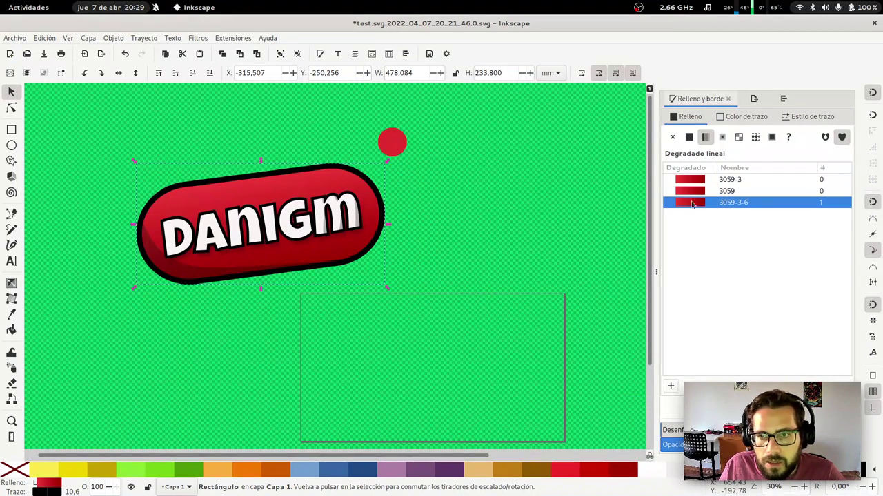
click(688, 168)
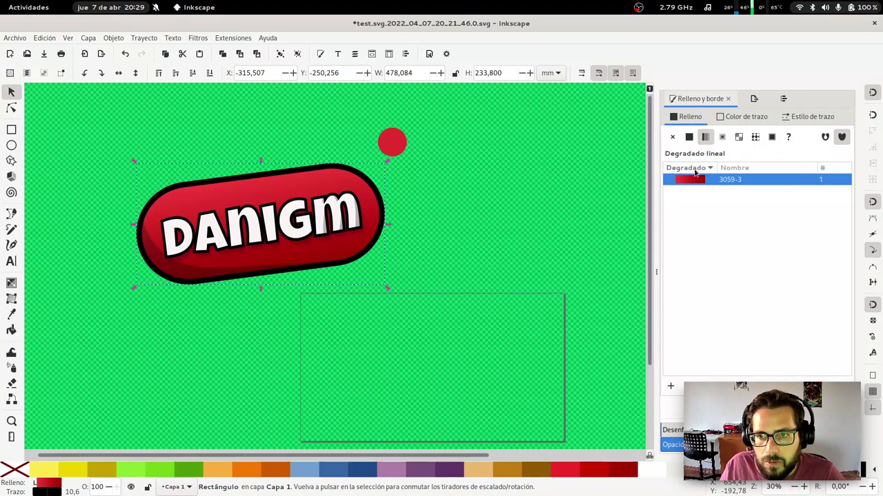
click(694, 169)
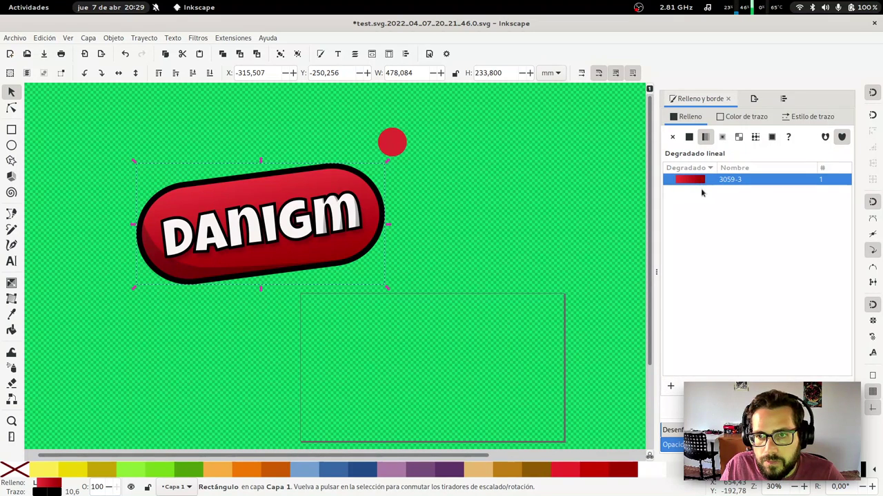
click(670, 386)
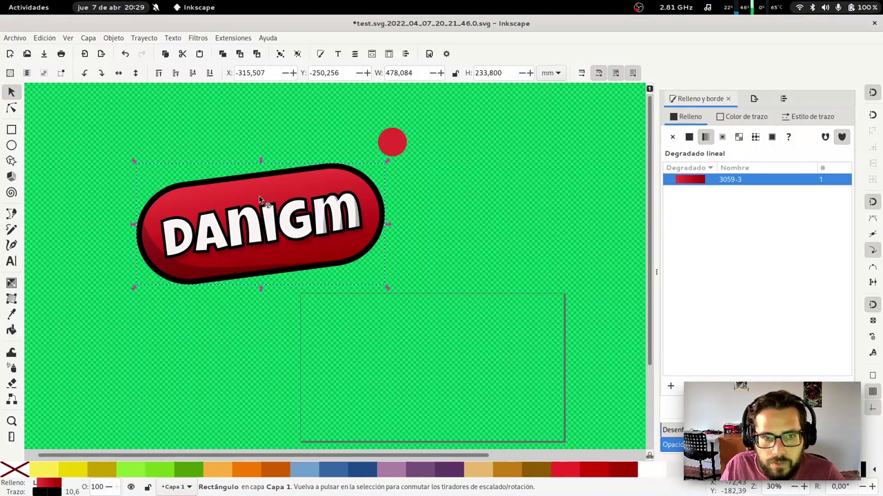
right_click(287, 190)
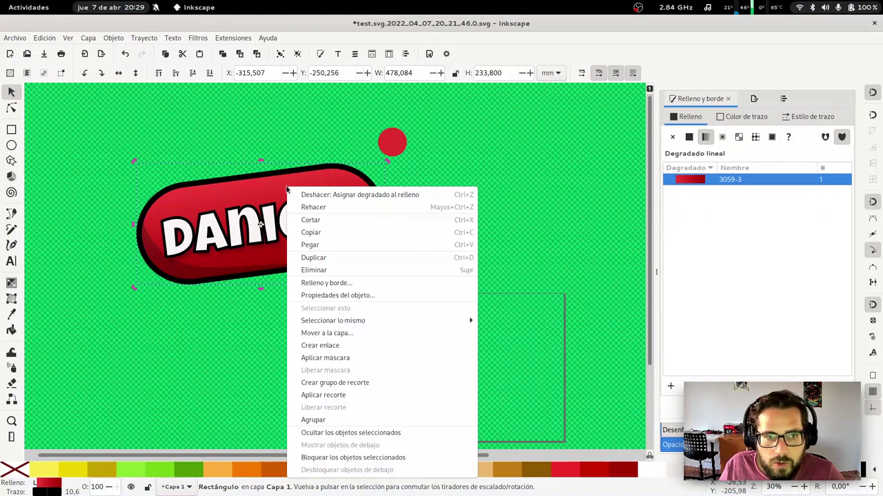
click(268, 187)
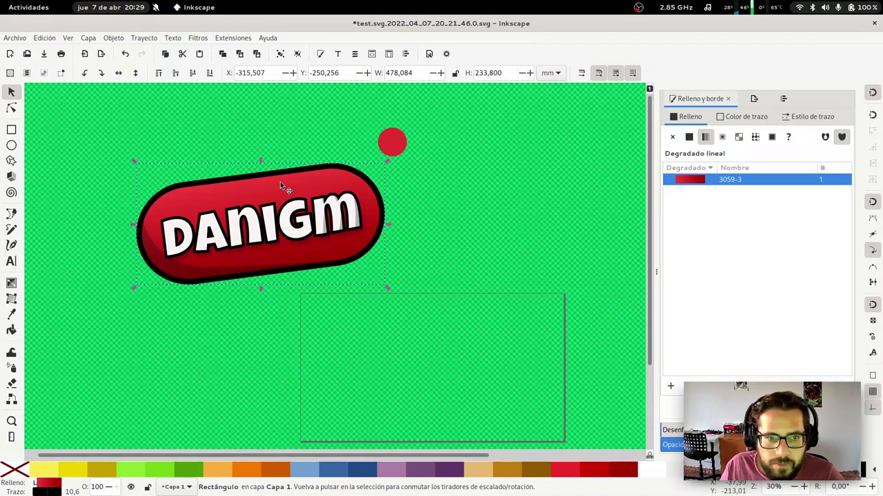
key(d)
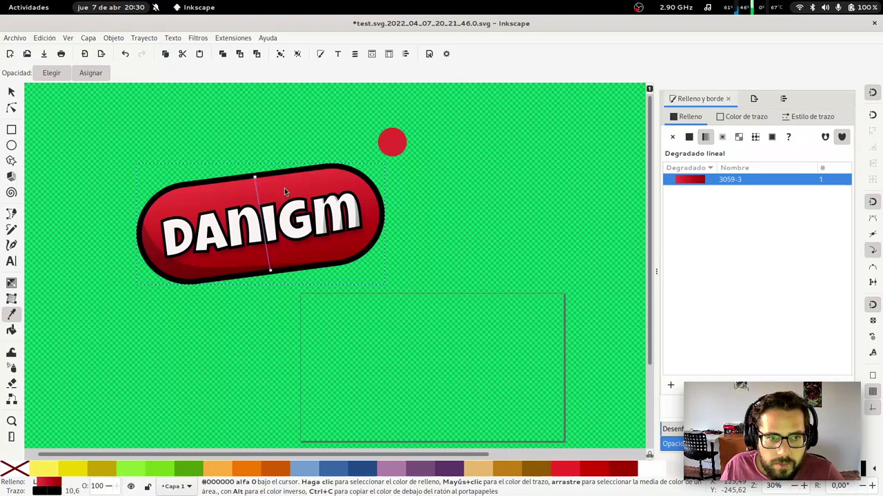
Copy the red circle's colour onto the pill and raise it above the lettering
key(s)
key(Escape)
click(308, 181)
key(d)
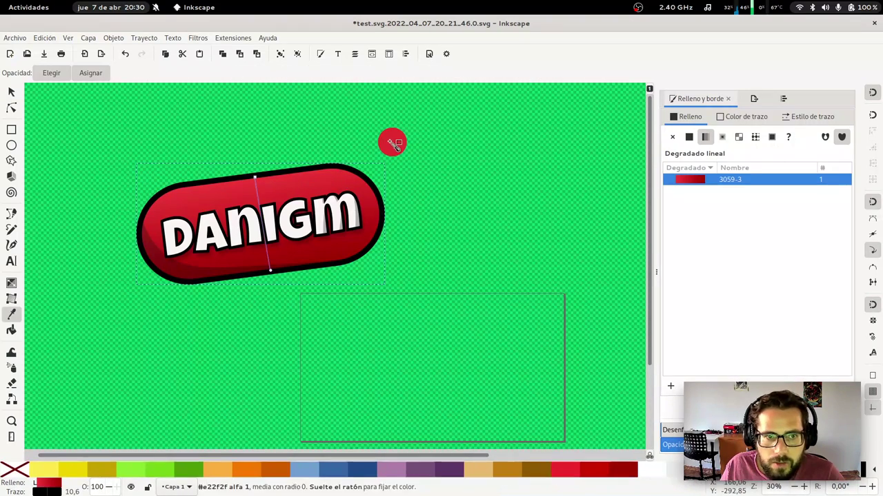
click(391, 146)
key(s)
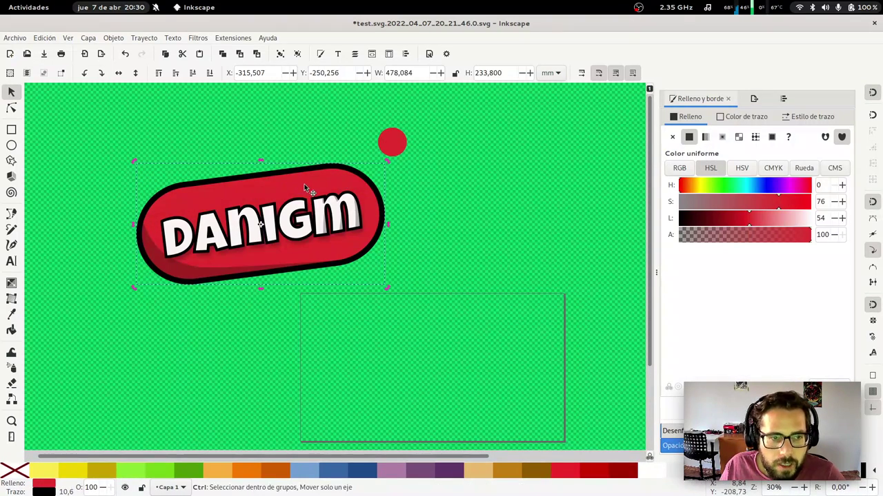
key(Home)
Set the pill's fill to white at alpha 16, keeping its black outline
click(743, 117)
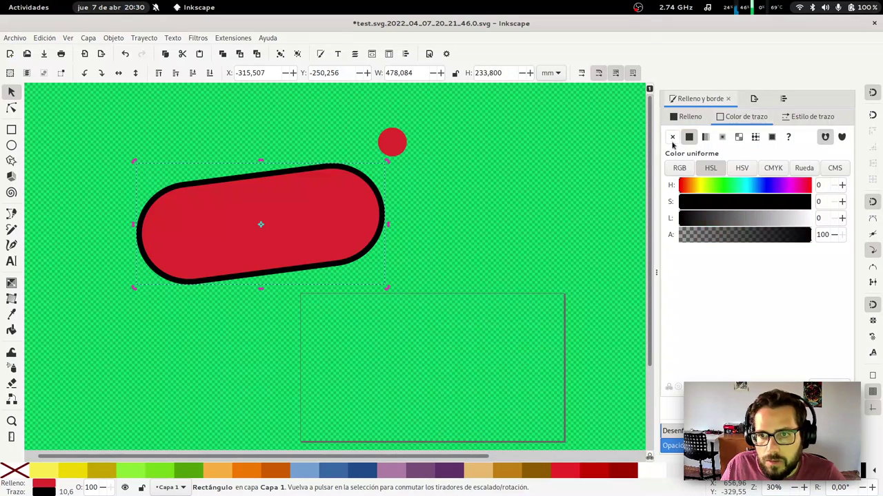
click(672, 137)
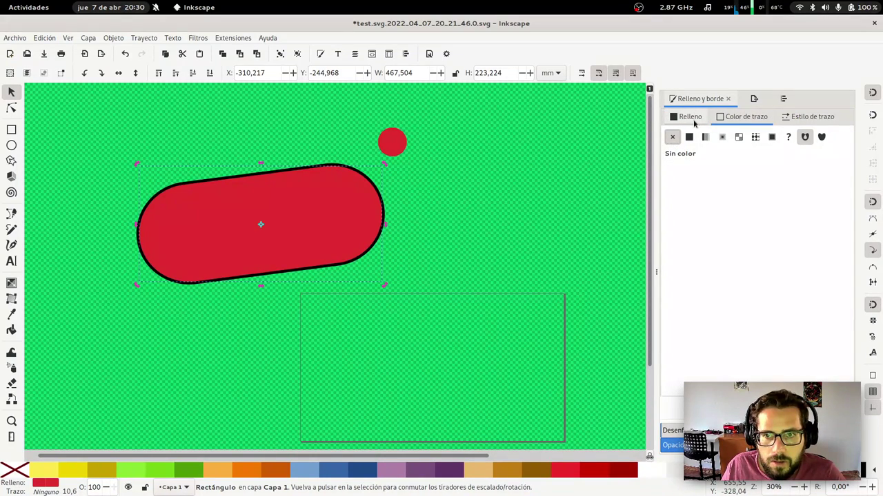
click(689, 137)
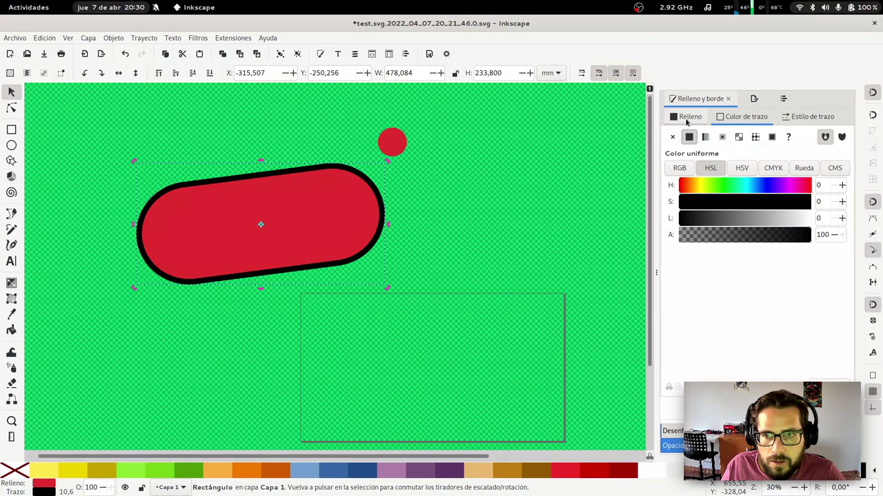
click(686, 119)
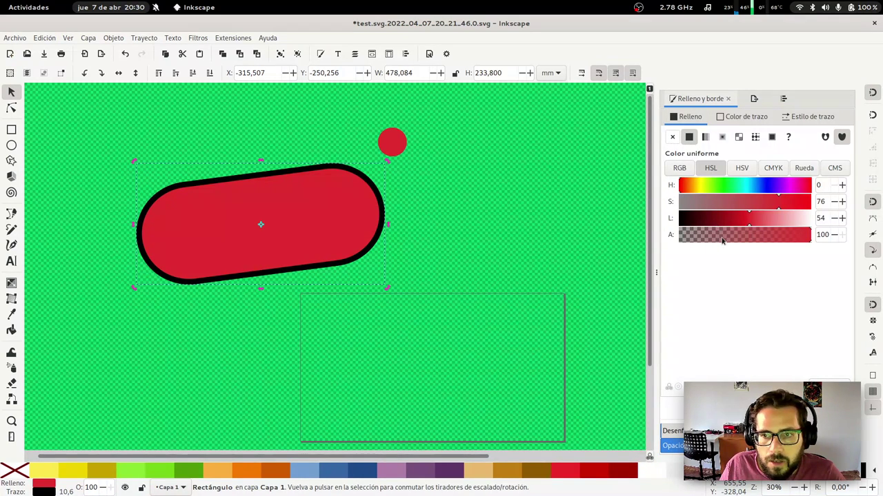
drag(727, 234, 702, 236)
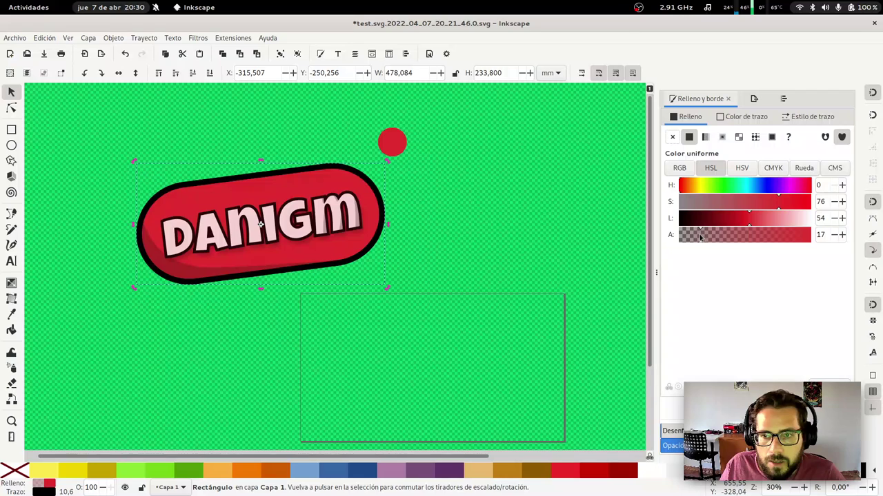
drag(689, 218, 658, 222)
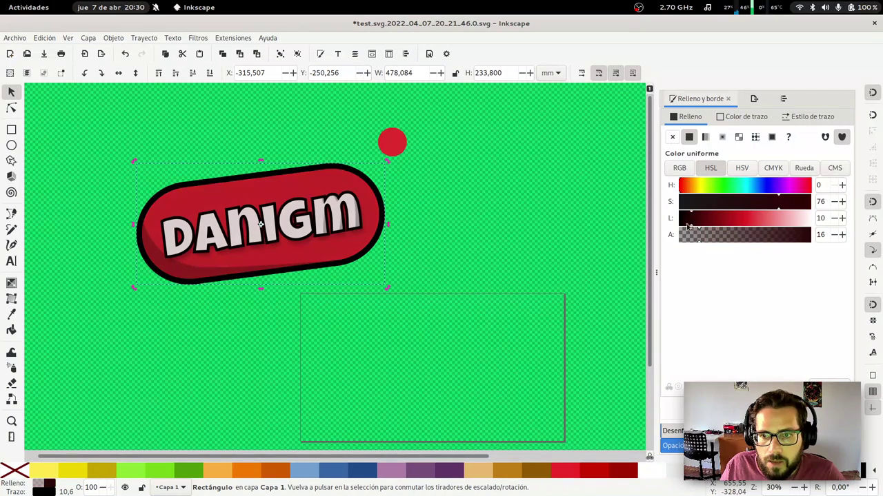
drag(830, 219, 835, 219)
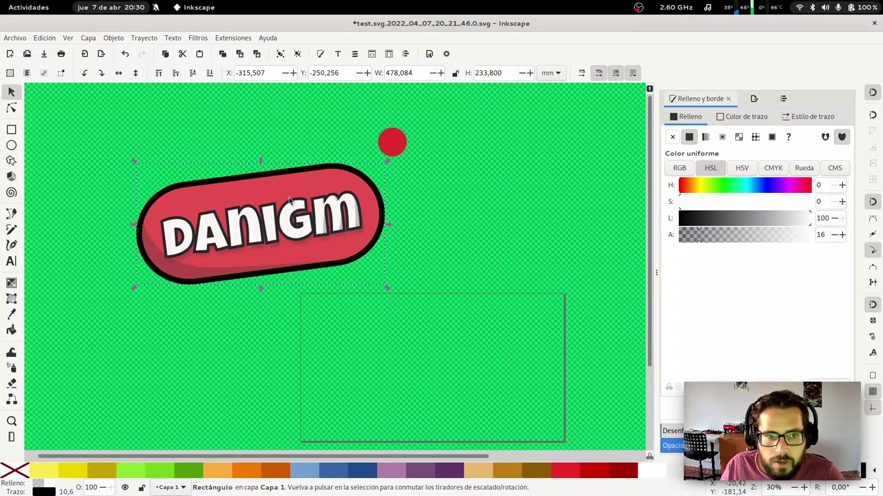
Apply a tilted linear gradient to the pill: top stop white alpha 22, bottom stop black alpha 25
key(g)
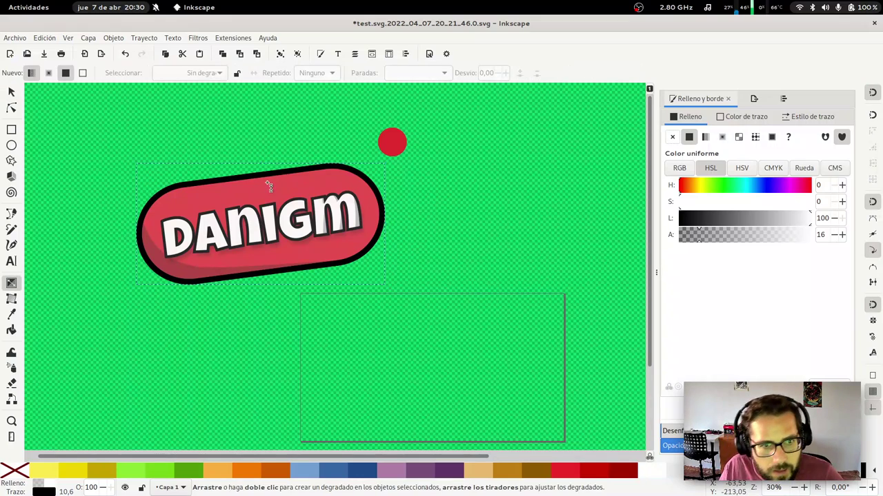
mouse_move(267, 182)
mouse_down()
mouse_move(279, 260)
mouse_move(271, 269)
mouse_up()
click(268, 183)
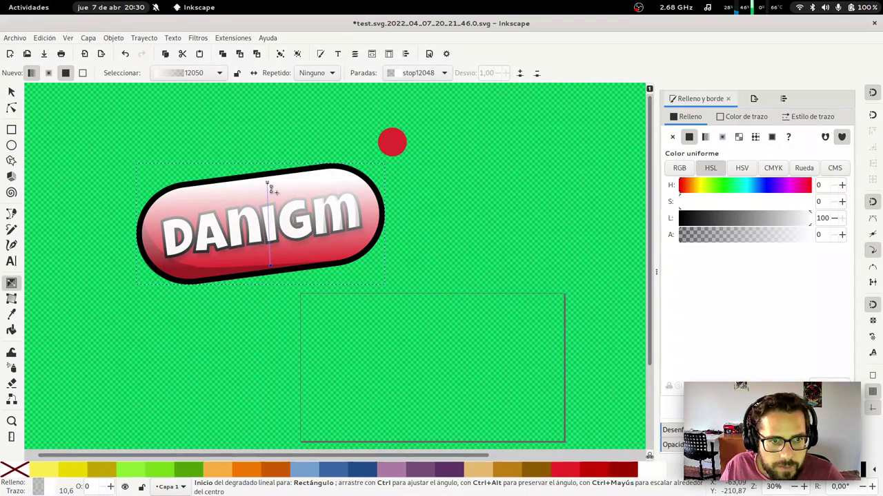
click(718, 235)
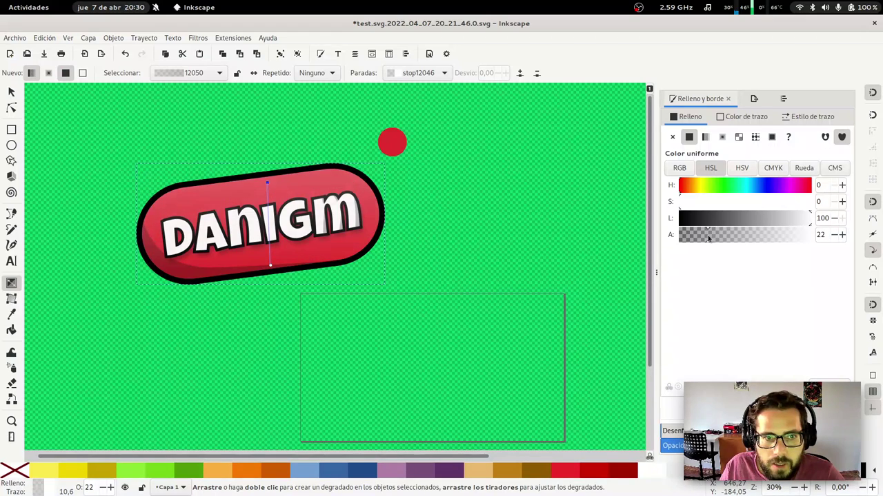
drag(268, 184, 257, 181)
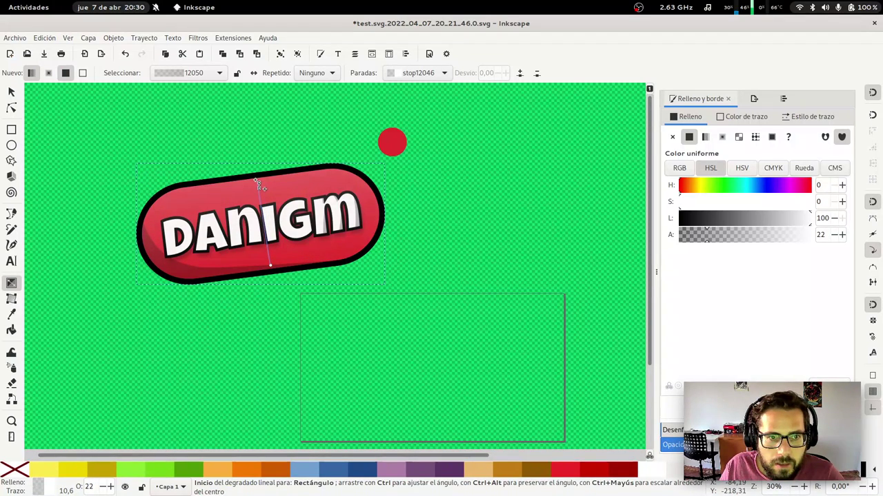
drag(269, 265, 270, 274)
click(270, 273)
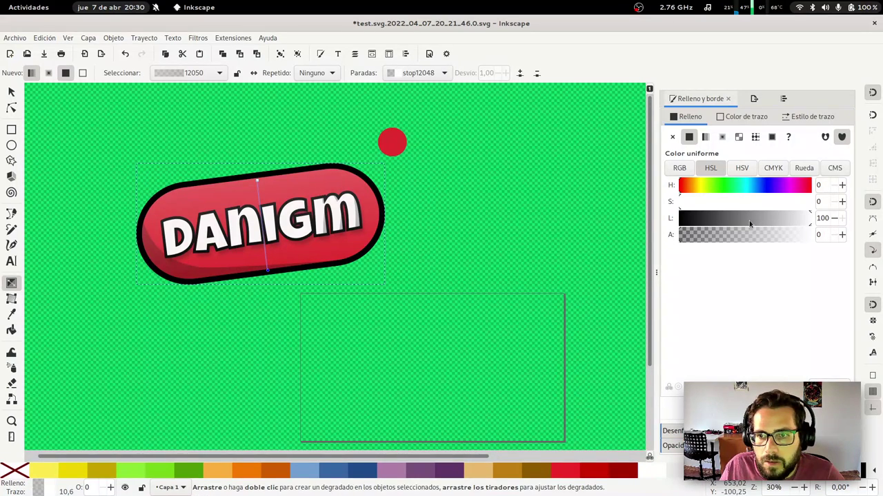
mouse_move(691, 220)
mouse_down()
mouse_move(668, 220)
mouse_move(716, 238)
mouse_up()
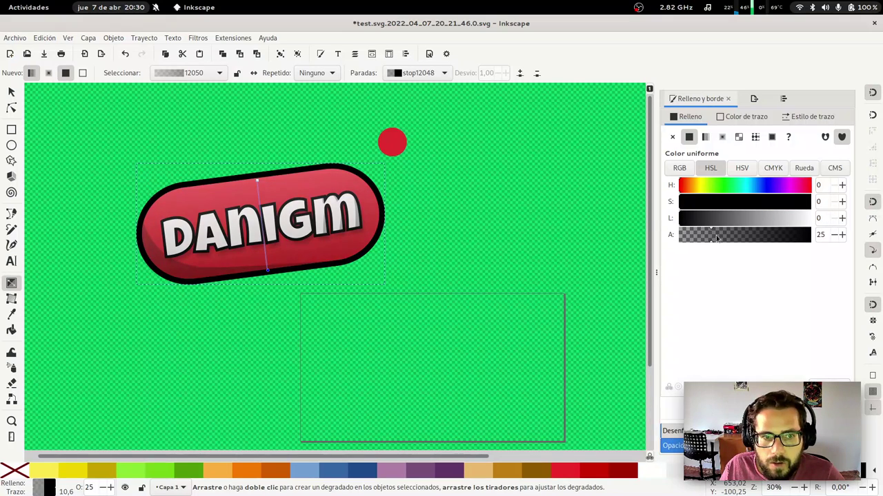
key(s)
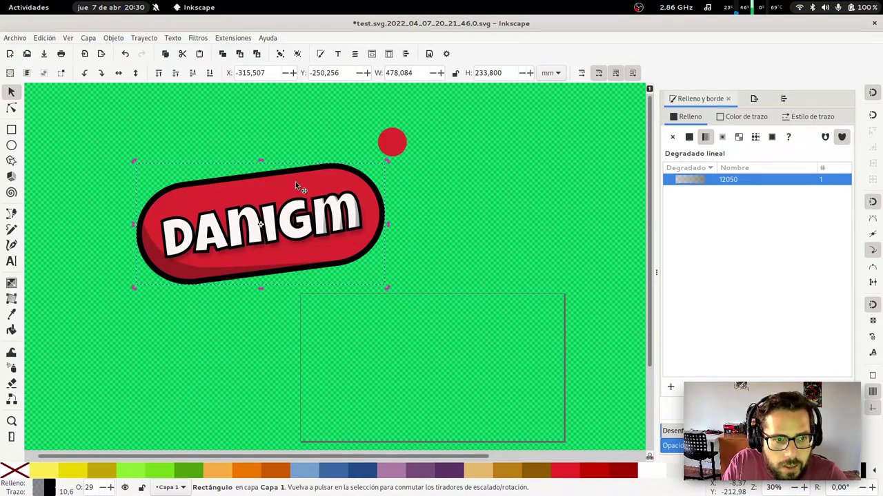
Select the pill overlay and the small red circle together and group them with Ctrl+G
click(412, 137)
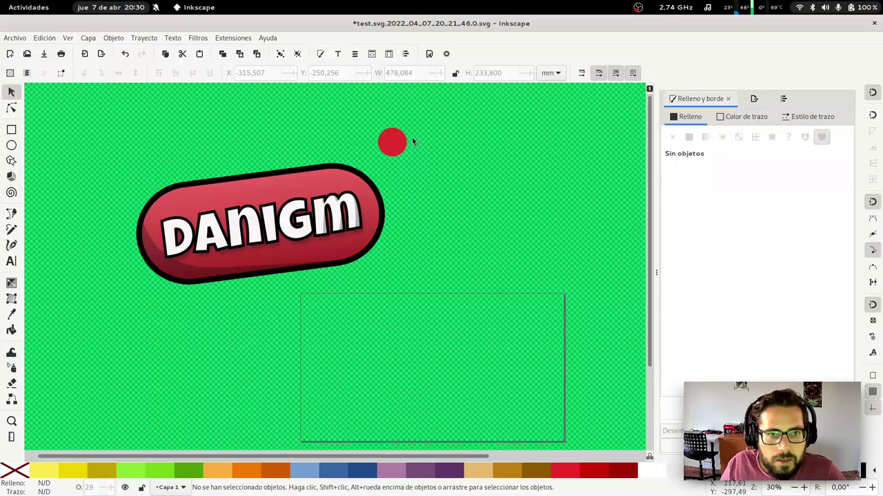
click(392, 142)
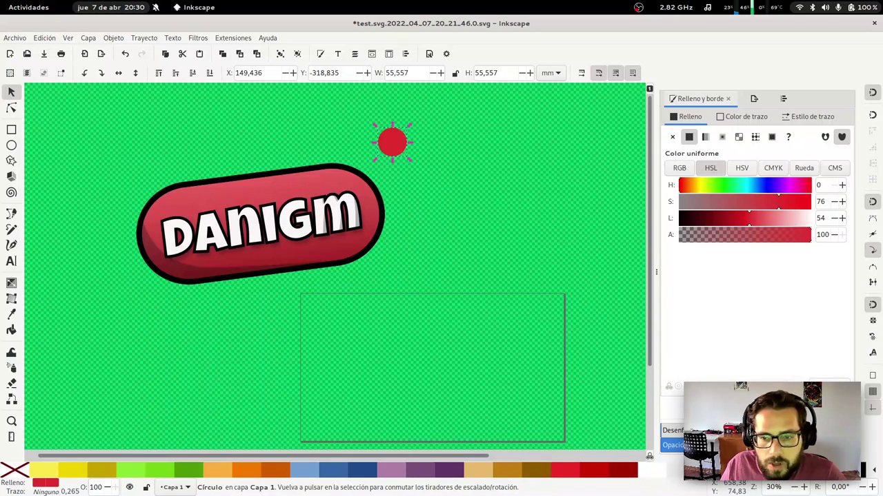
click(339, 177)
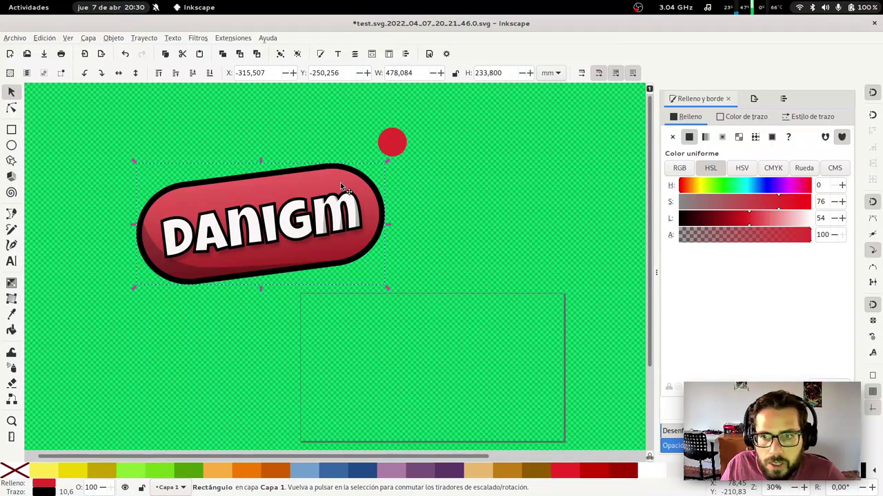
shift+click(390, 142)
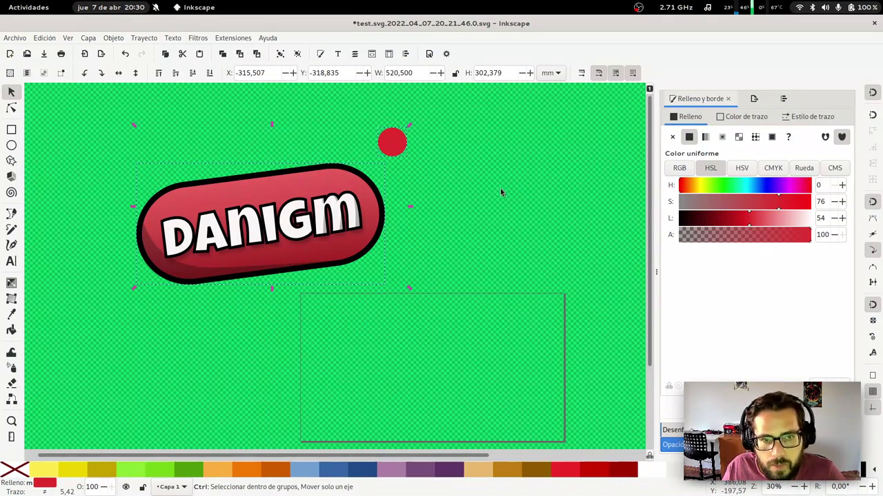
key(ctrl+g)
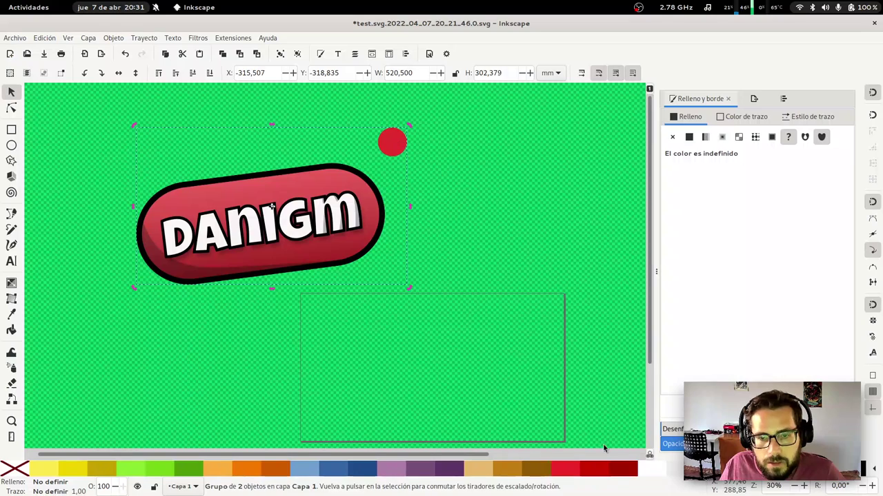
Try dark red, plum, purple, orange and several green fills on the badge group
click(595, 474)
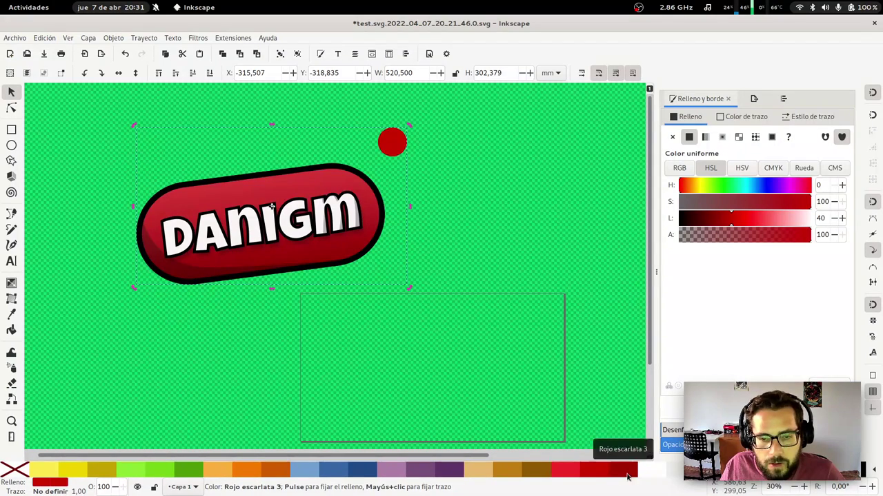
click(441, 475)
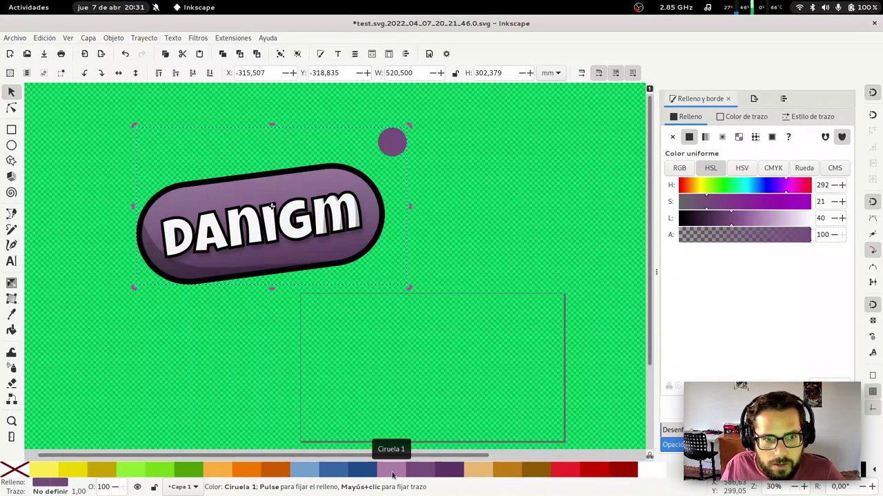
click(394, 474)
click(274, 474)
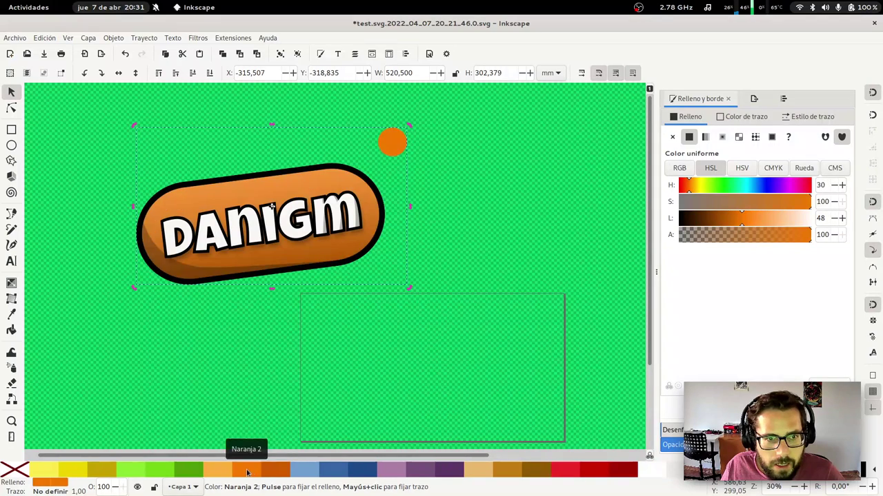
click(144, 475)
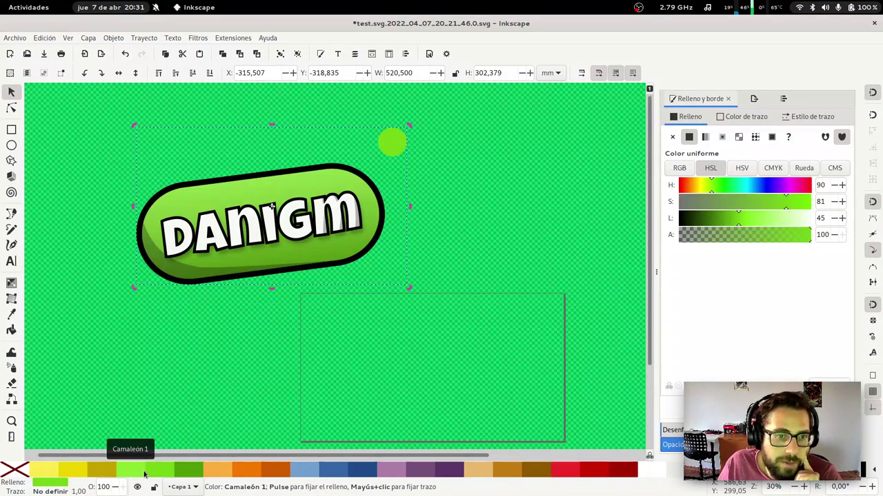
click(145, 474)
click(166, 473)
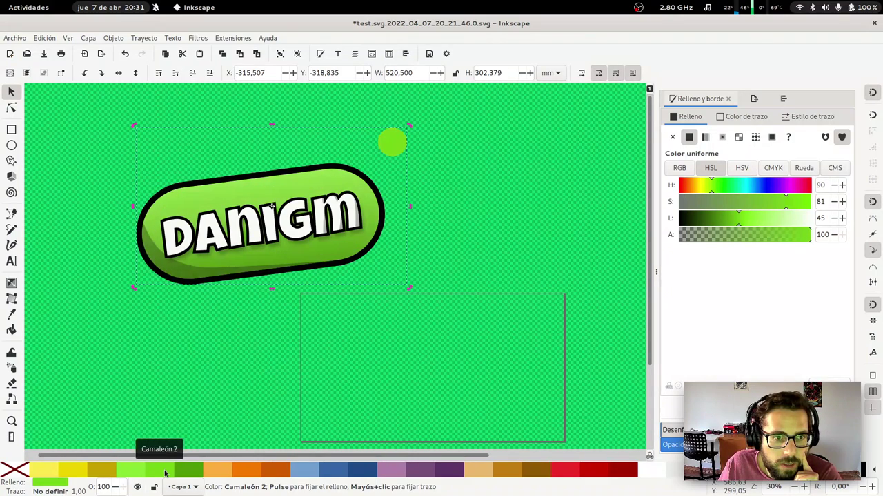
Raise the pill gloss gradient's white and dark stops to alpha 44 and 48
click(304, 190)
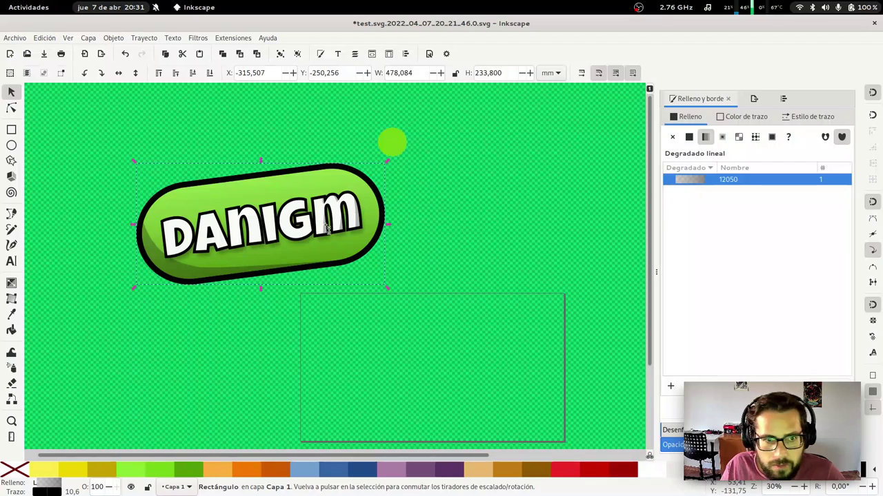
key(g)
click(256, 185)
click(257, 181)
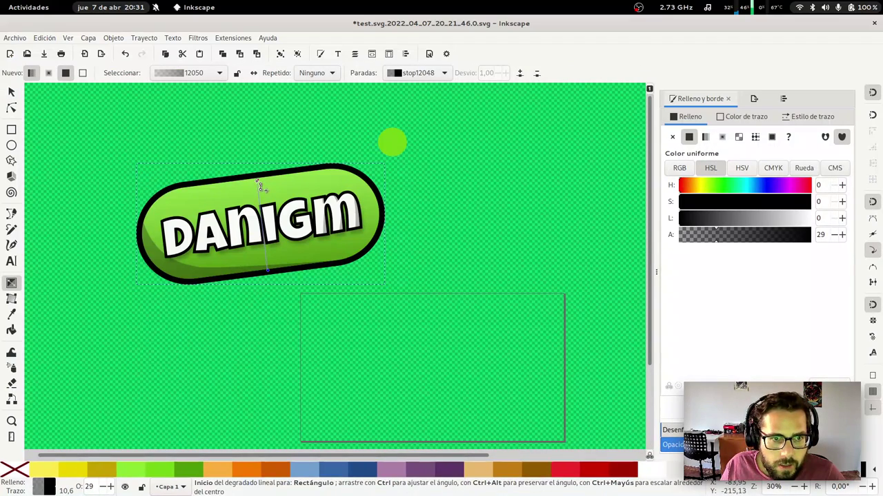
drag(732, 238, 737, 237)
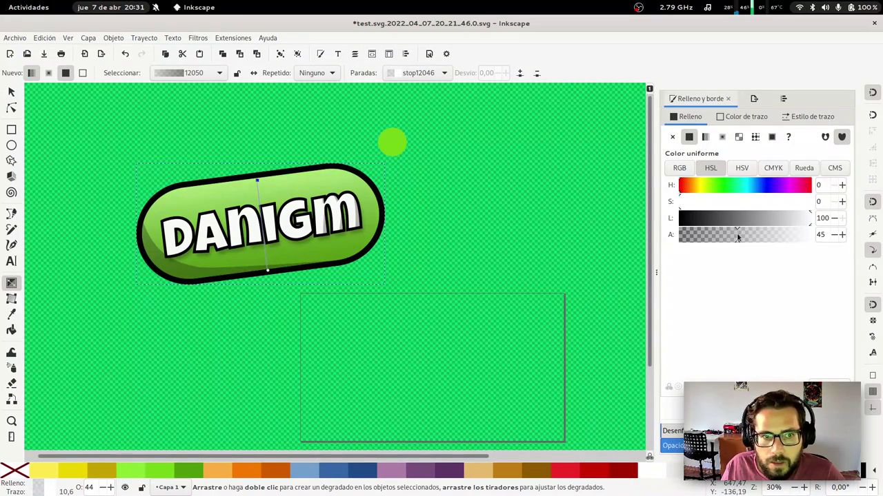
click(269, 273)
drag(732, 238, 743, 239)
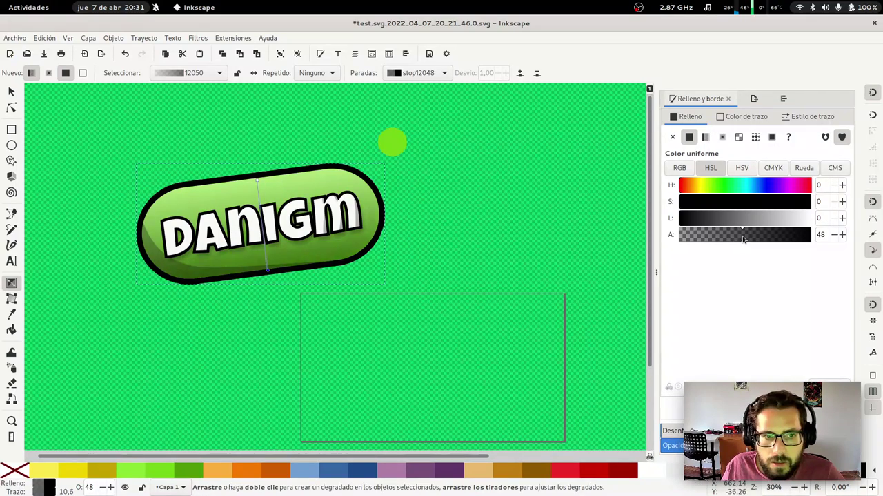
Recolour the circle group's fill from green to blue (HSL 214, 52, 42)
key(s)
click(393, 142)
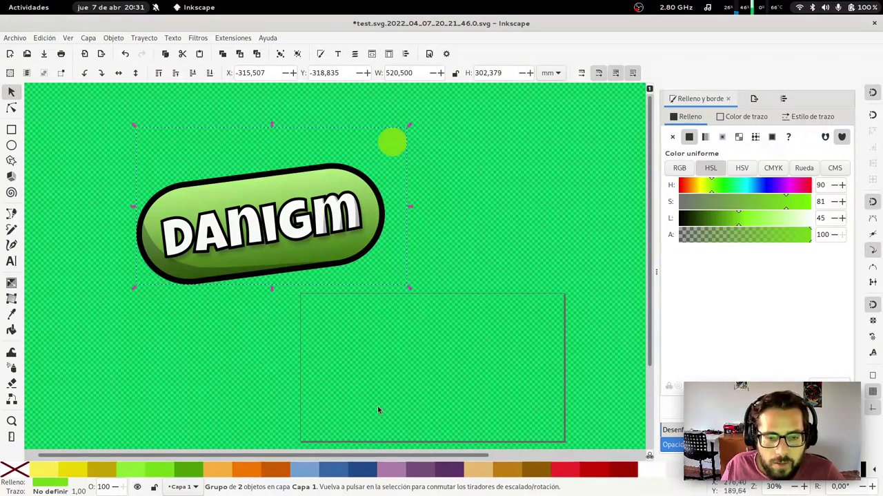
click(327, 471)
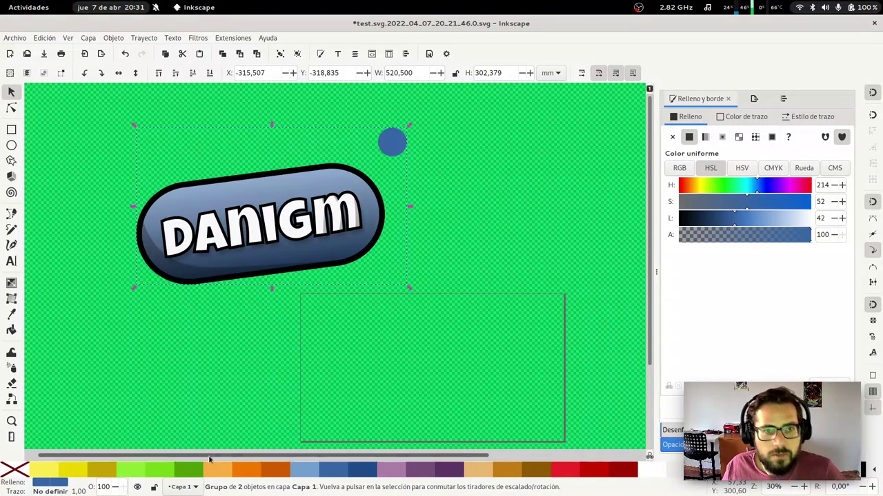
click(359, 382)
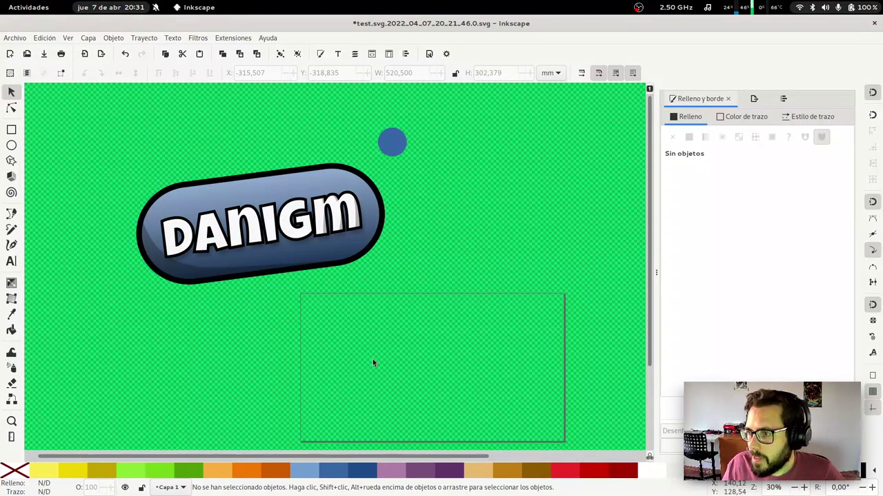
Save the document, then zoom and pan to frame the pill badge
key(ctrl+s)
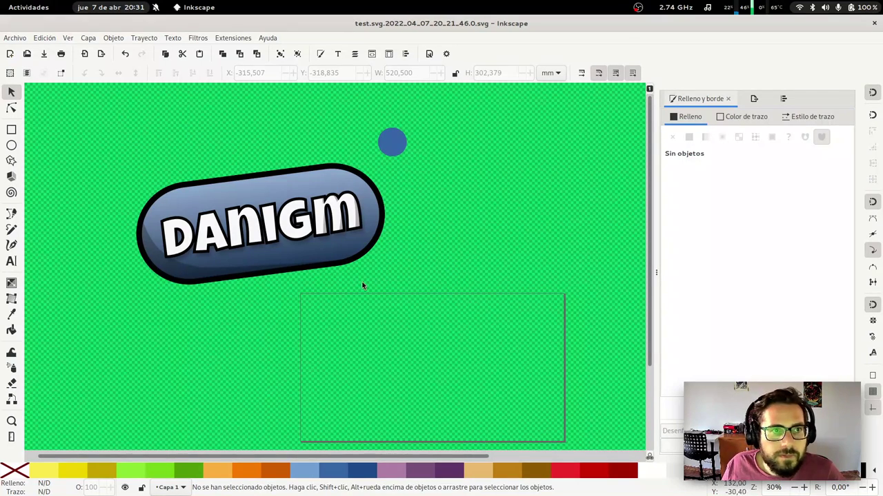
key(z)
drag(120, 100, 407, 291)
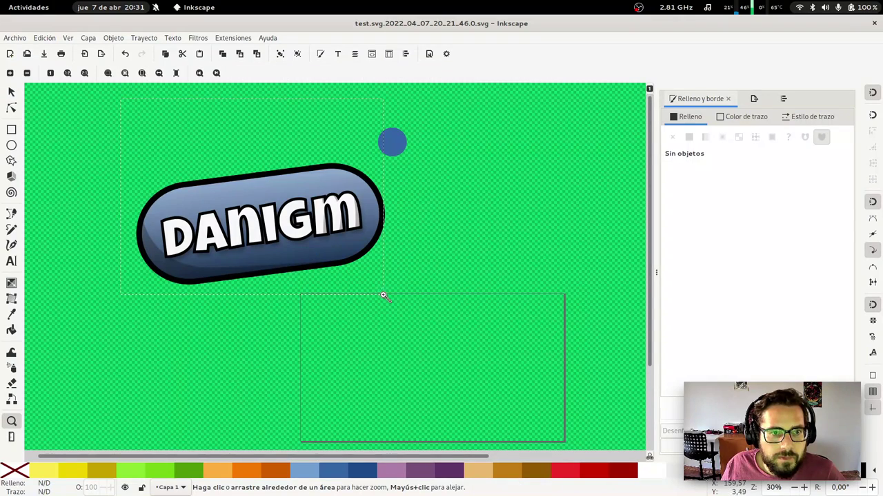
key(s)
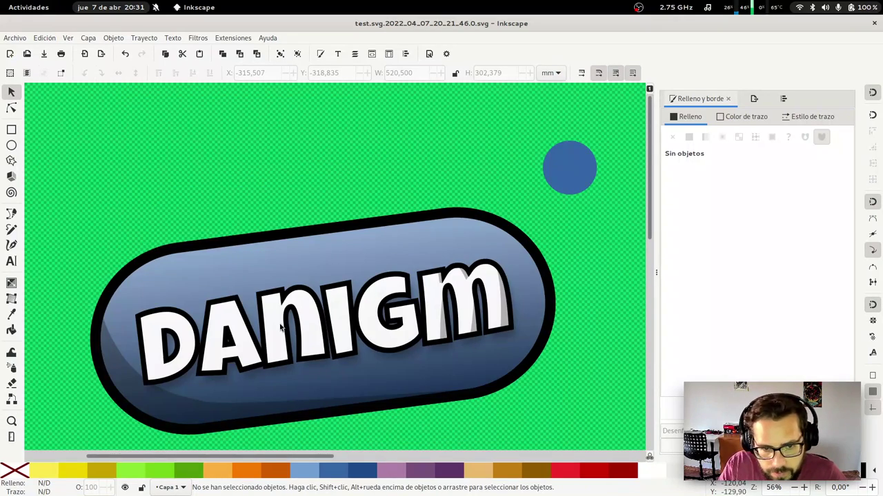
key(minus)
key(minus)
drag(465, 403, 400, 263)
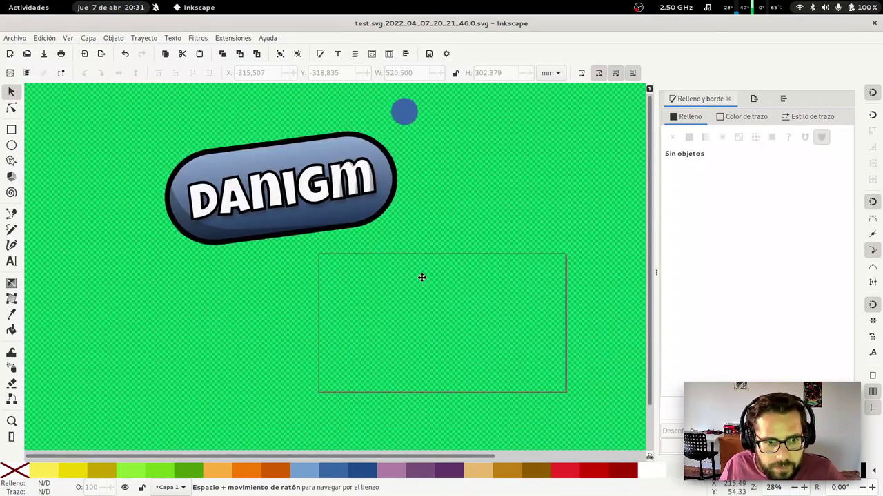
Delete and retype the G in DANIGM, leaving the lettering unchanged
click(276, 173)
key(t)
click(295, 165)
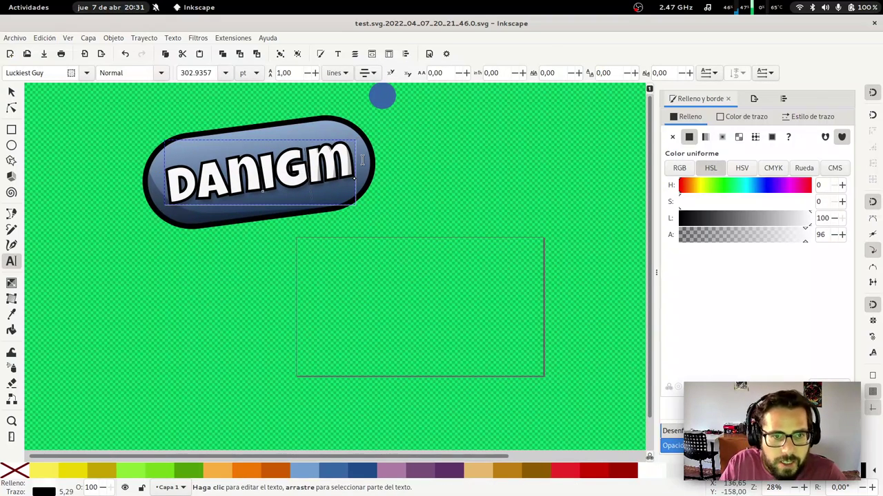
key(Delete)
text(X)
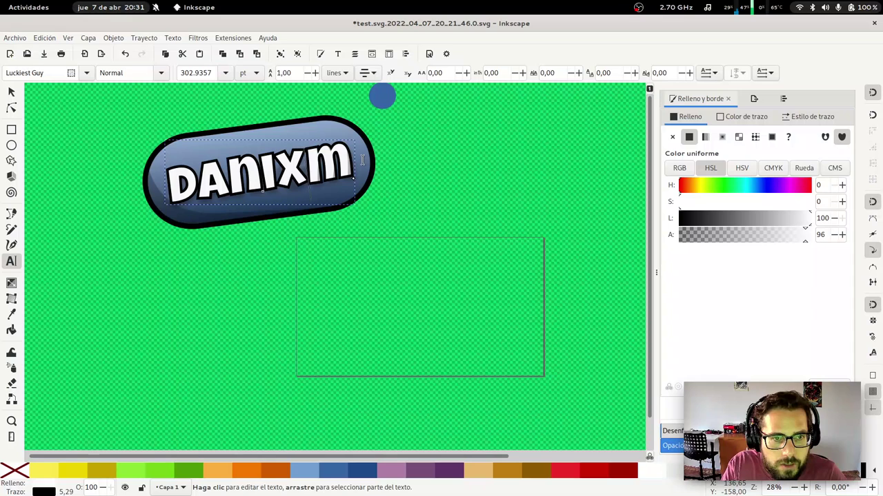
key(BackSpace)
text(G)
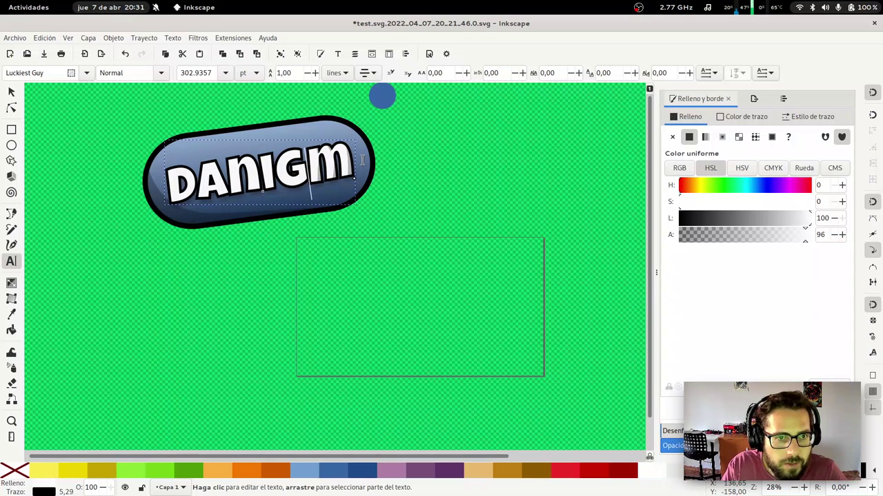
key(F1)
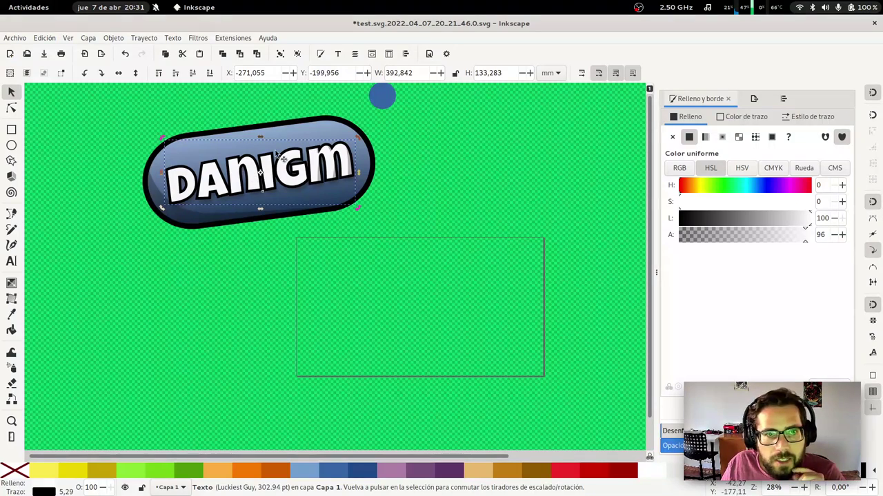
key(Escape)
Save again, select the DANIGM text and open the Path menu
key(ctrl+s)
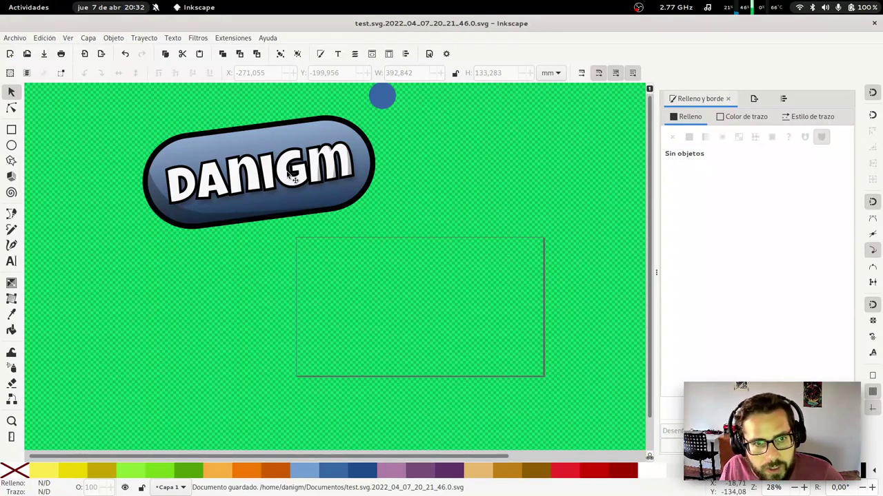
click(288, 175)
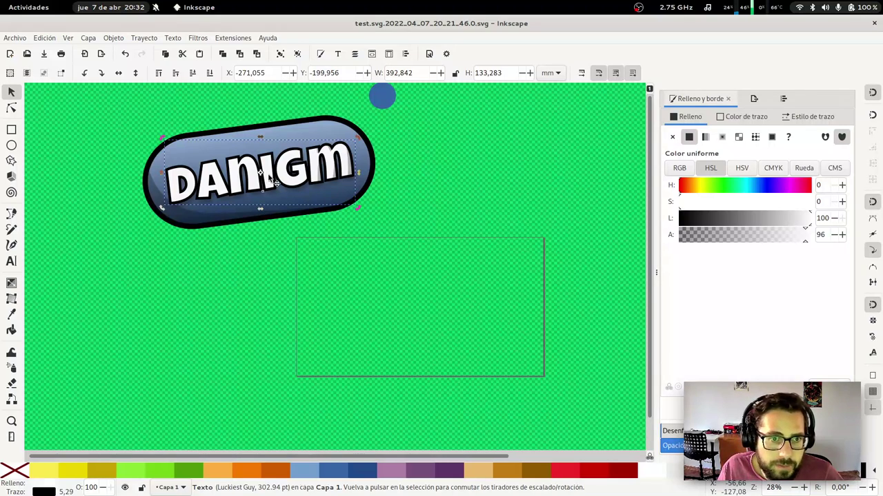
key(ctrl+s)
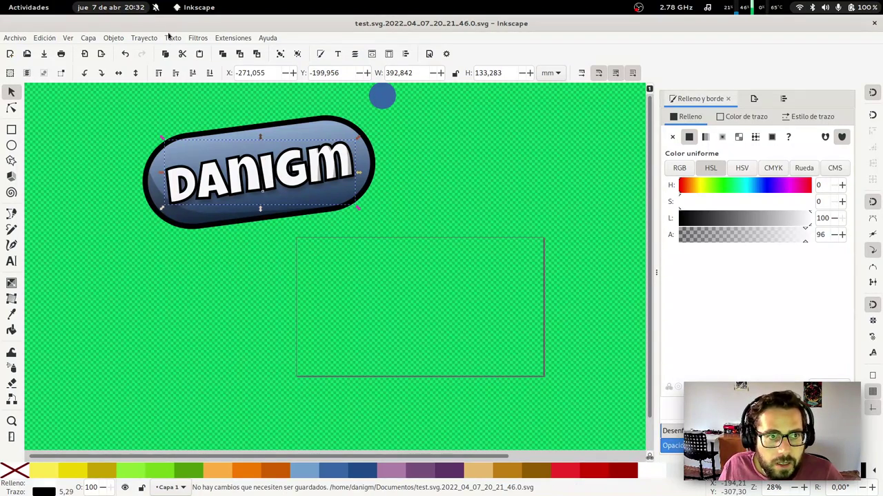
click(154, 39)
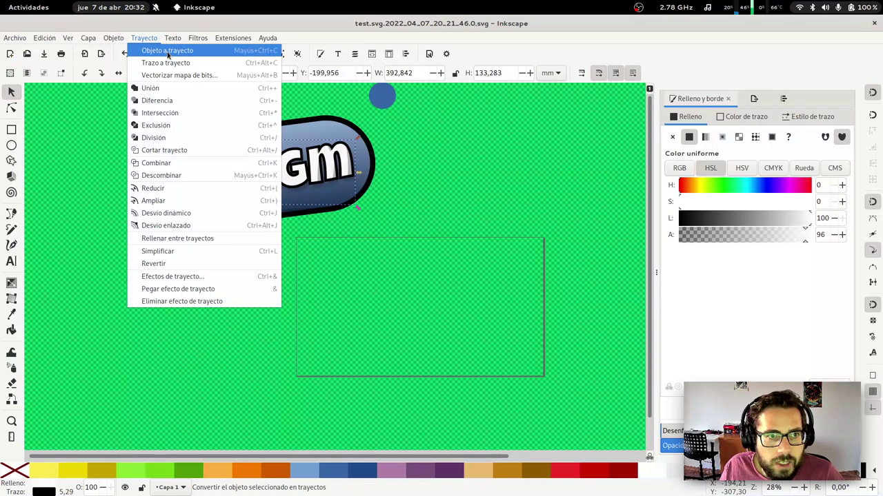
Convert the DANIGM text to paths and test-edit the N's corner, undoing it
click(167, 52)
key(Escape)
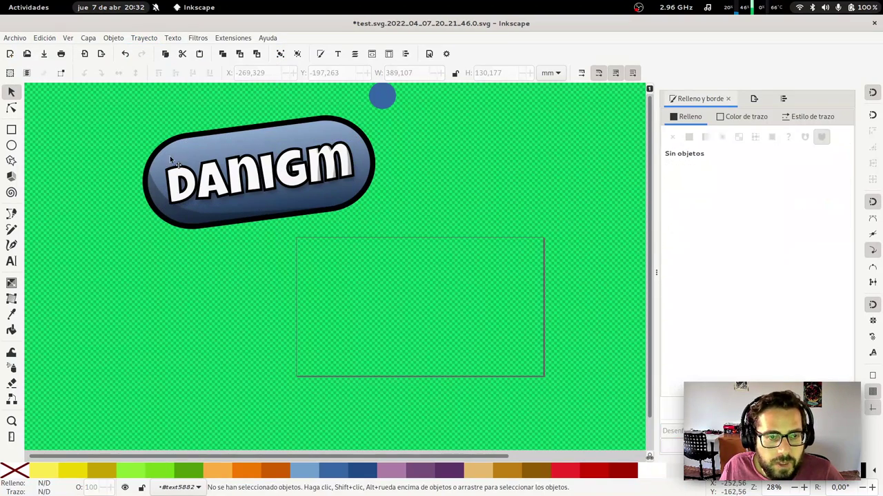
key(z)
drag(158, 144, 341, 221)
key(s)
click(296, 205)
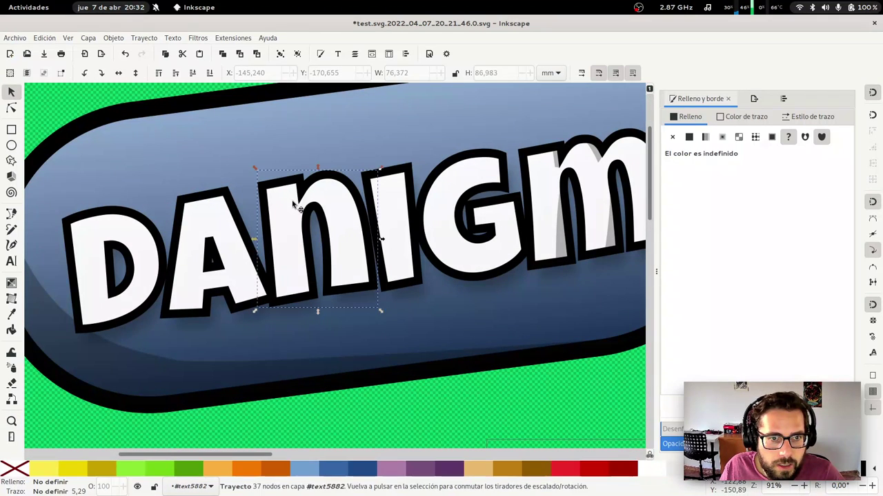
key(n)
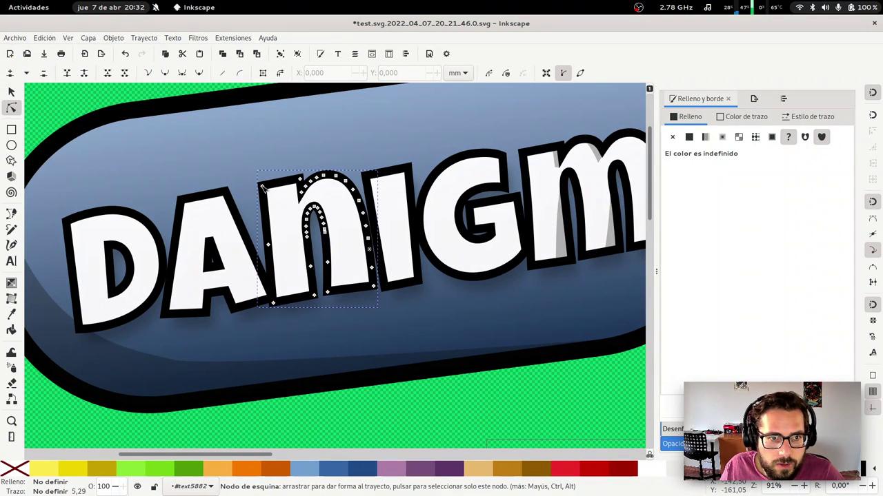
drag(262, 188, 227, 138)
key(ctrl+z)
key(Escape)
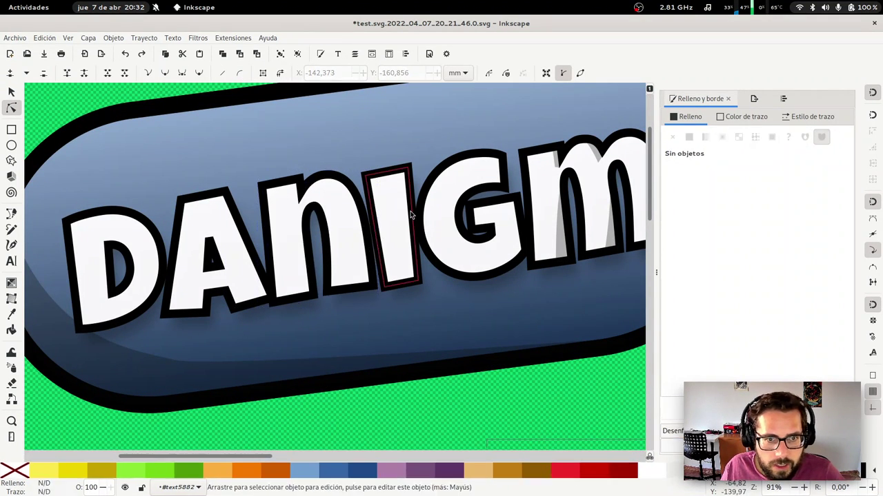
key(s)
key(minus)
key(minus)
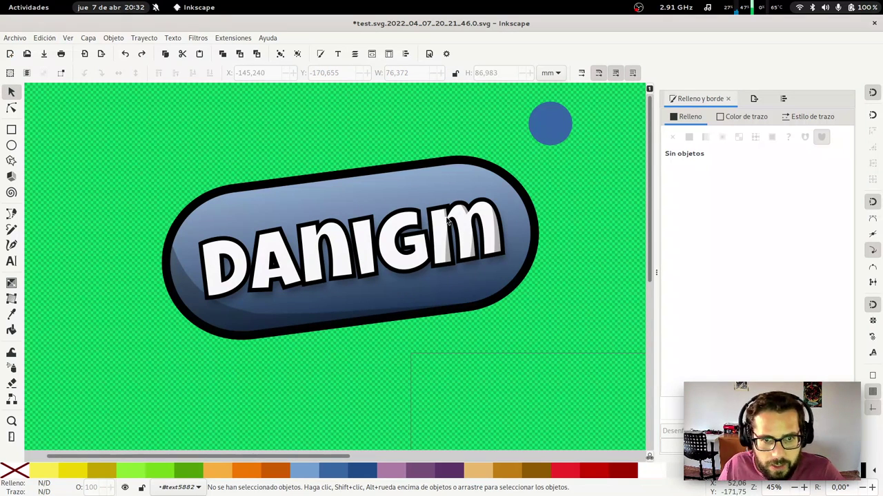
Rotate the G slightly and nudge it left into a tilted position
click(414, 224)
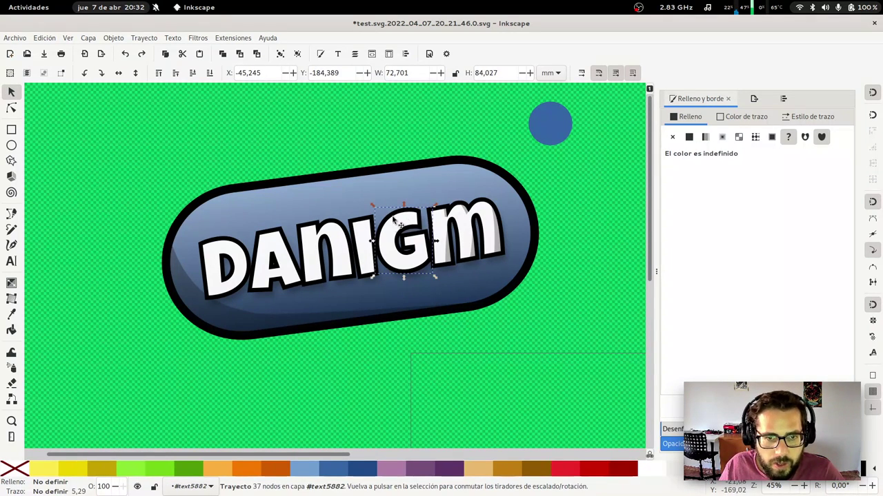
key(t)
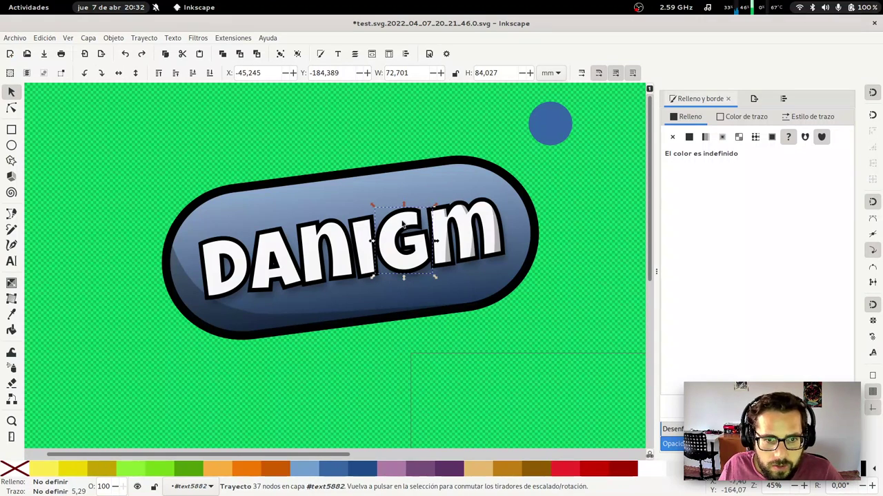
click(402, 221)
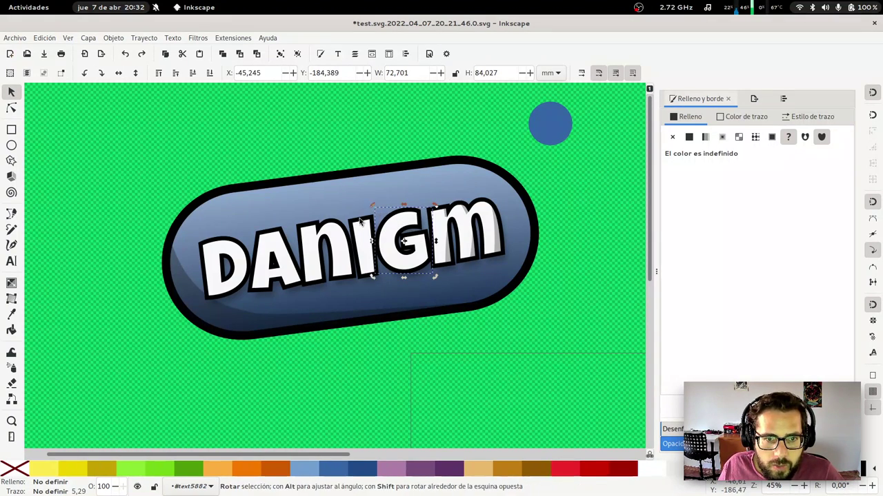
drag(376, 207, 442, 289)
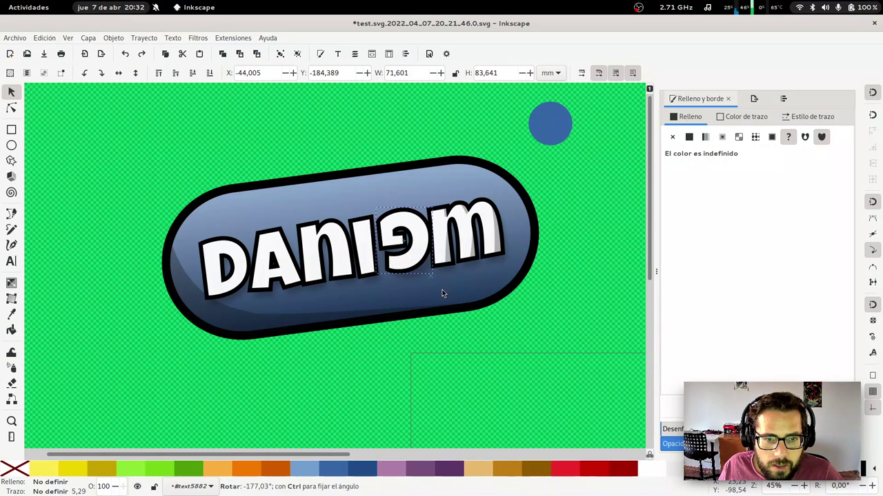
key(ctrl+z)
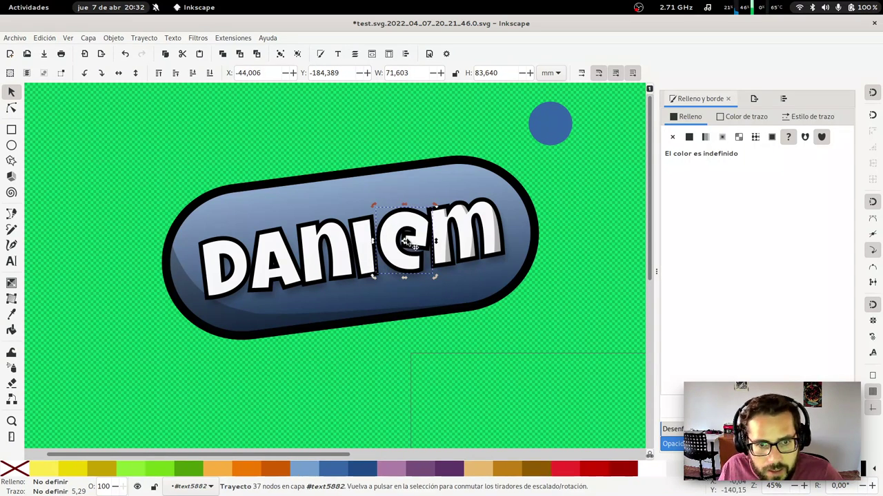
mouse_move(439, 278)
mouse_down()
mouse_move(441, 251)
mouse_move(300, 169)
mouse_move(337, 188)
mouse_move(362, 233)
mouse_up()
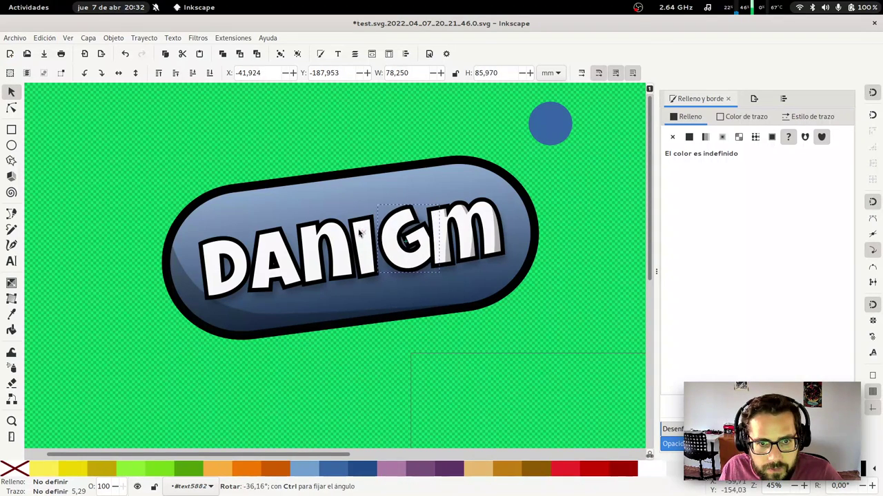
click(386, 254)
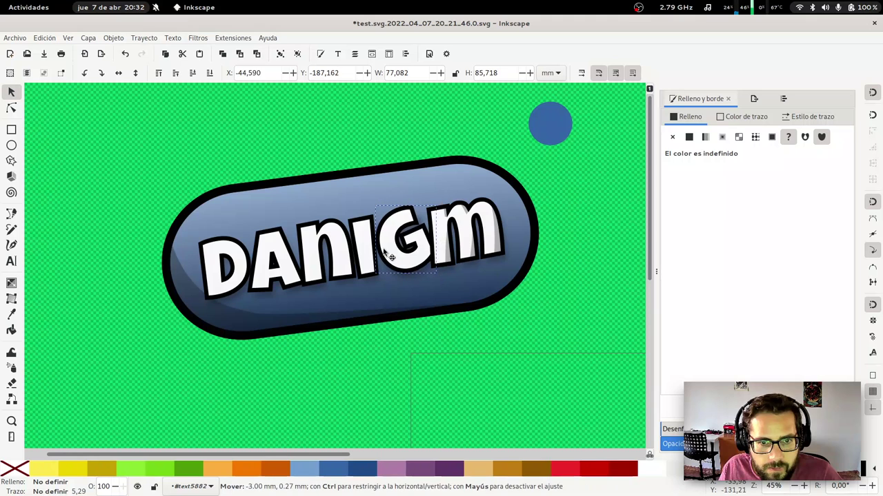
key(Escape)
key(z)
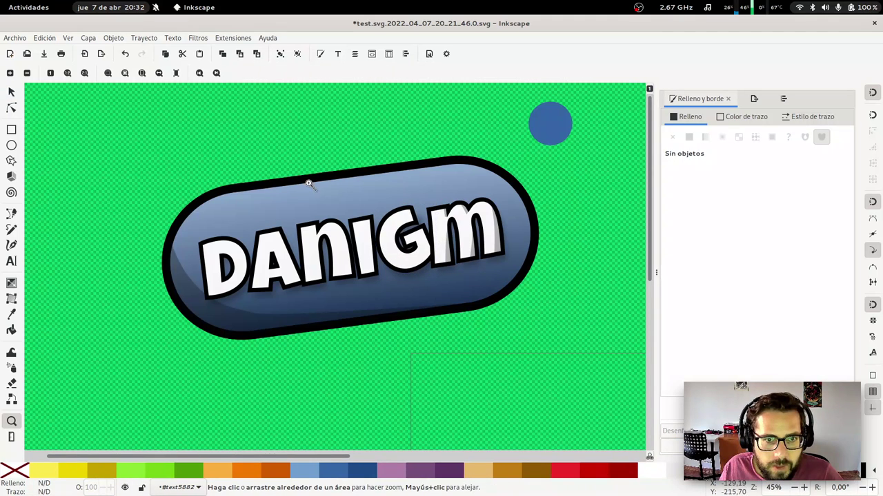
drag(309, 182, 422, 257)
Try pulling the top of the I into a spike, then undo it
key(s)
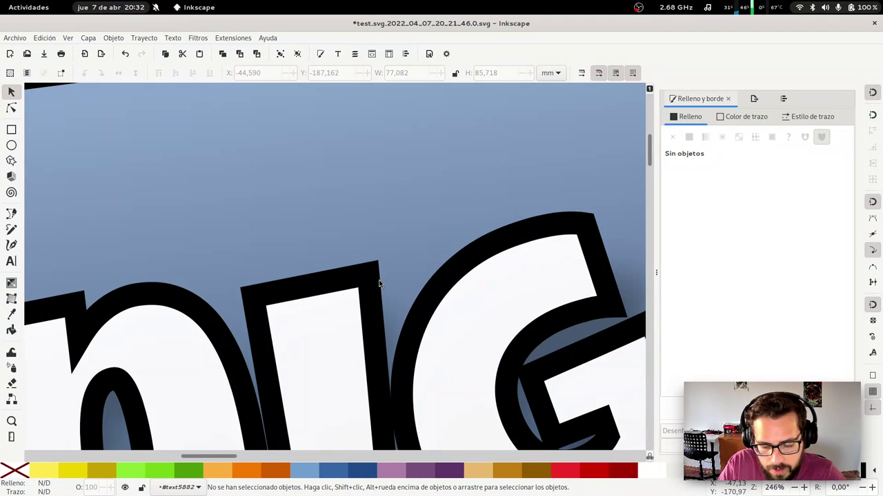
key(minus)
key(minus)
key(minus)
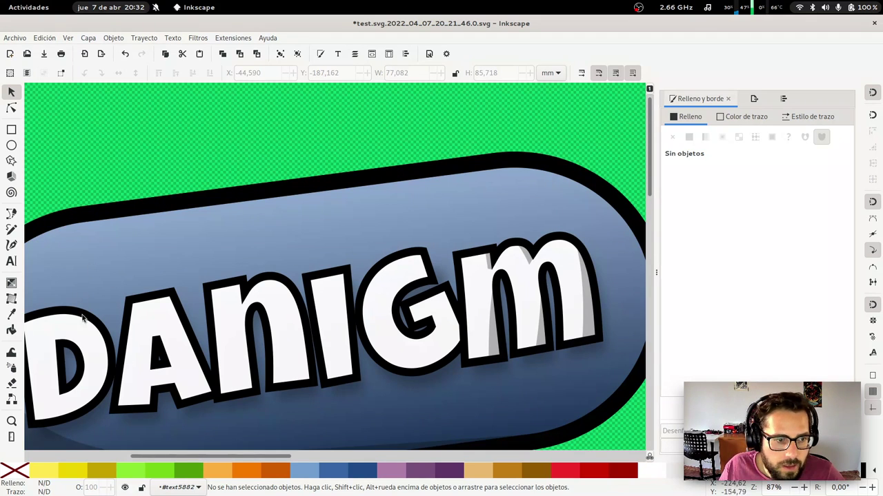
click(337, 307)
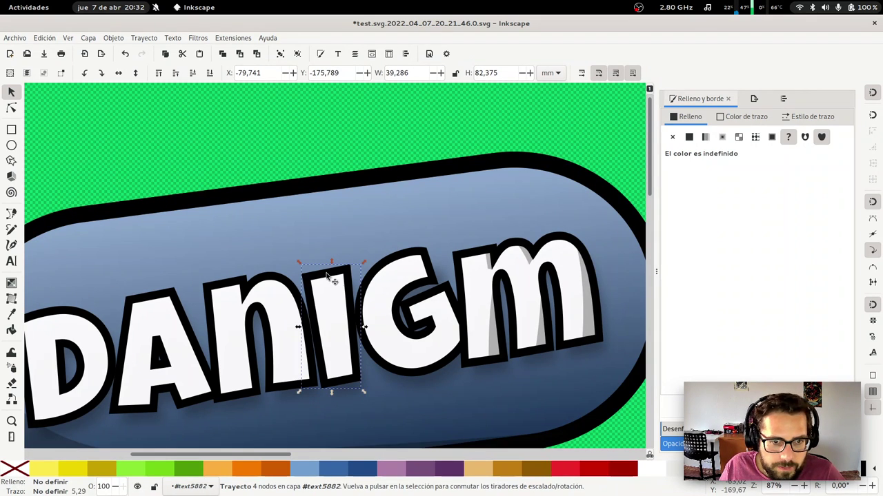
key(n)
mouse_move(330, 276)
mouse_down()
mouse_move(318, 180)
mouse_move(322, 279)
mouse_move(394, 227)
mouse_up()
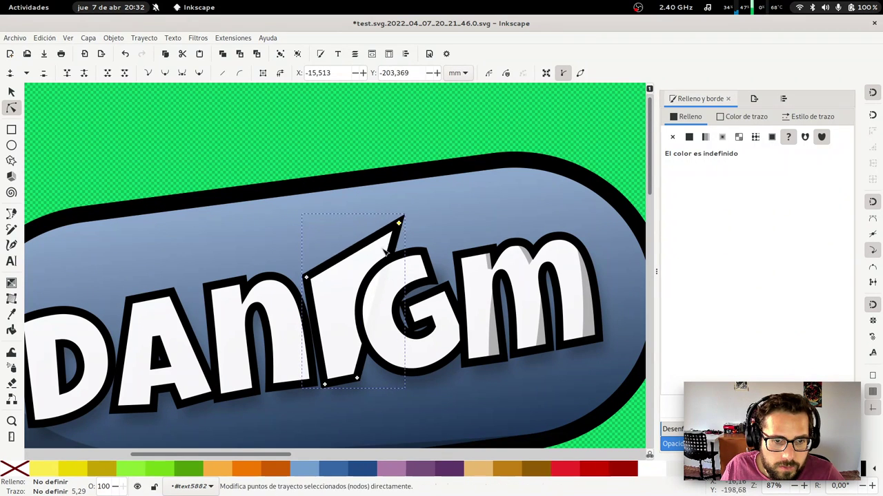
key(ctrl+z)
key(Escape)
Drag the A's inner corner node downward and experiment with selecting its inner nodes
drag(276, 309, 394, 310)
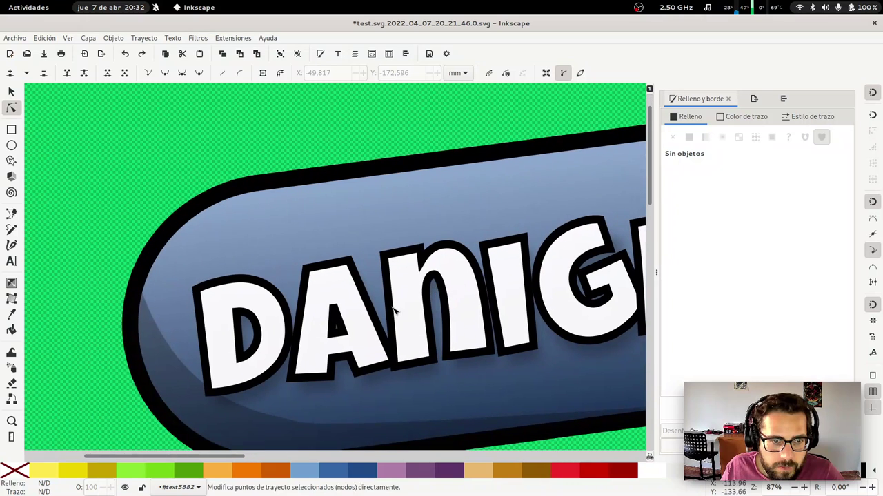
click(337, 323)
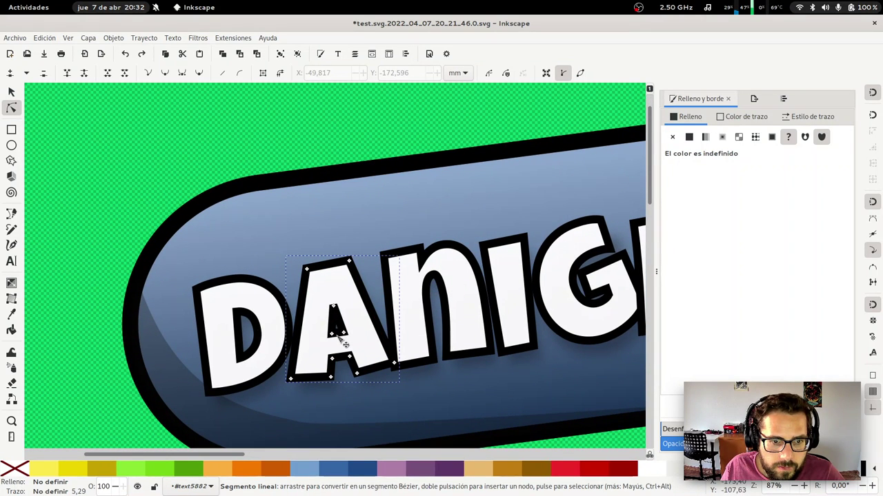
drag(343, 334, 336, 356)
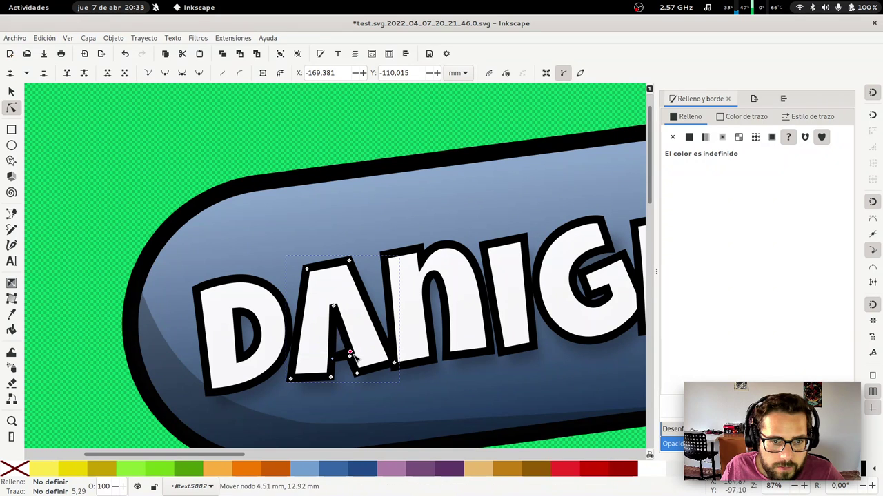
key(Escape)
key(s)
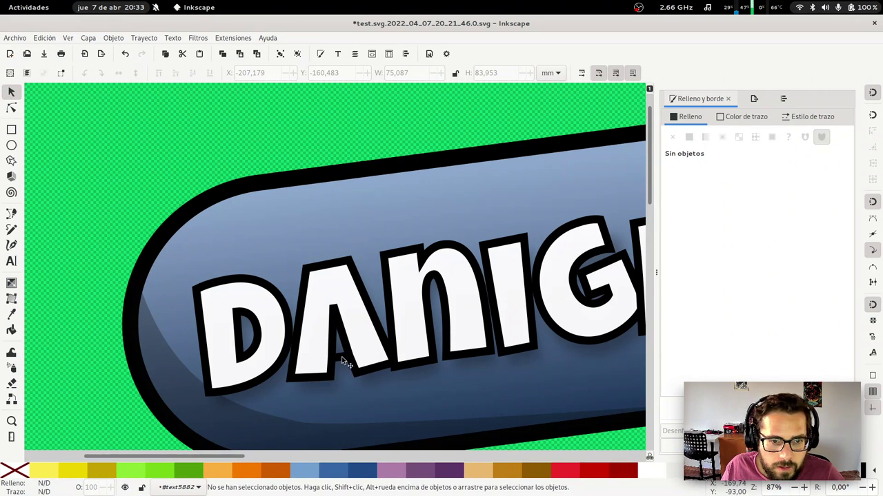
double_click(343, 360)
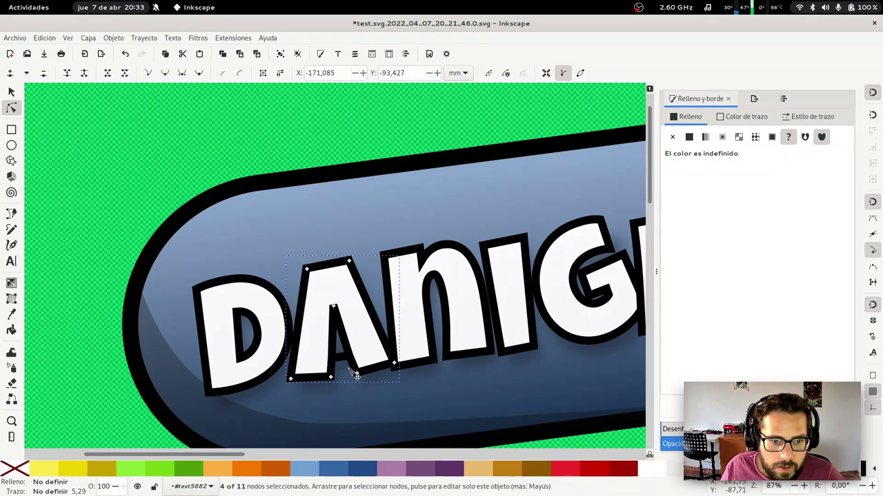
drag(316, 289, 383, 361)
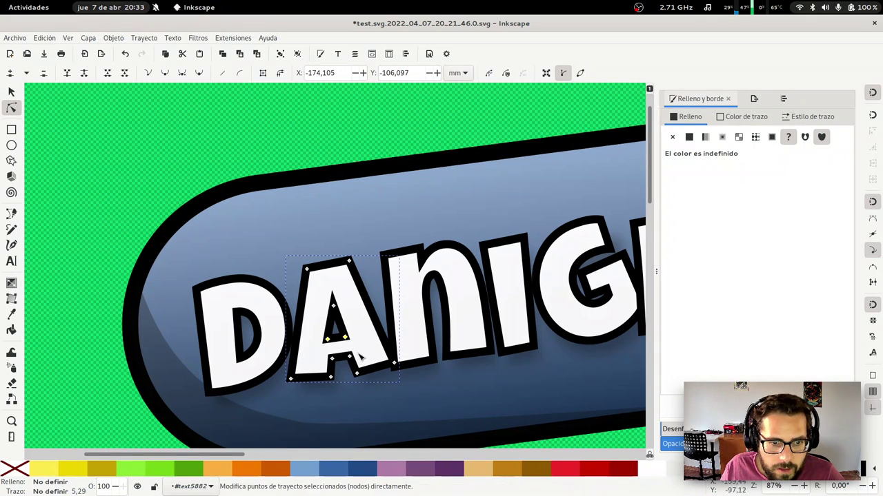
click(325, 338)
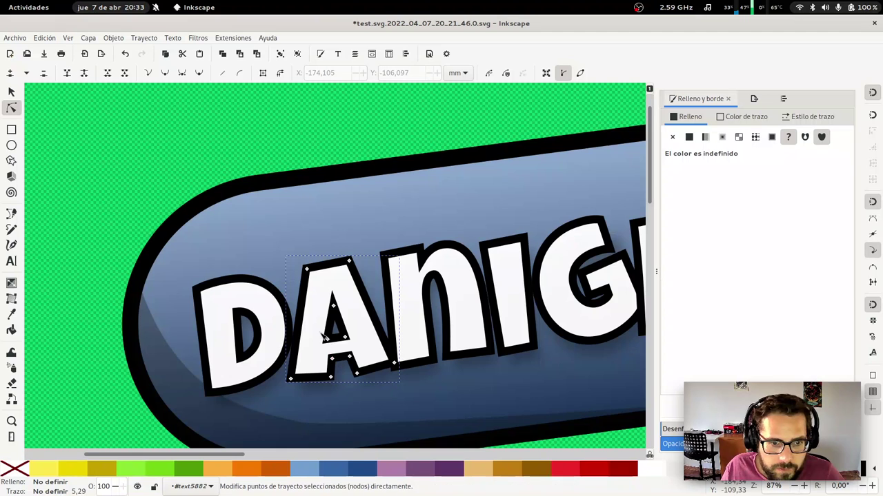
drag(340, 368, 341, 367)
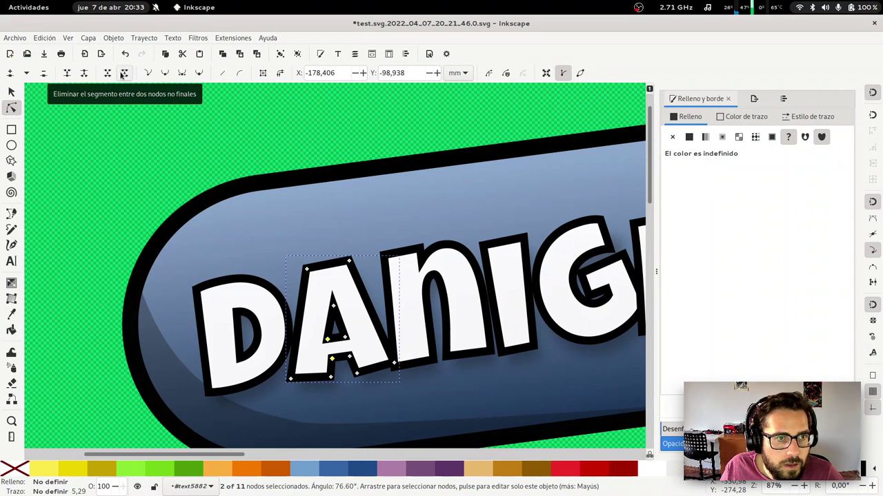
click(327, 339)
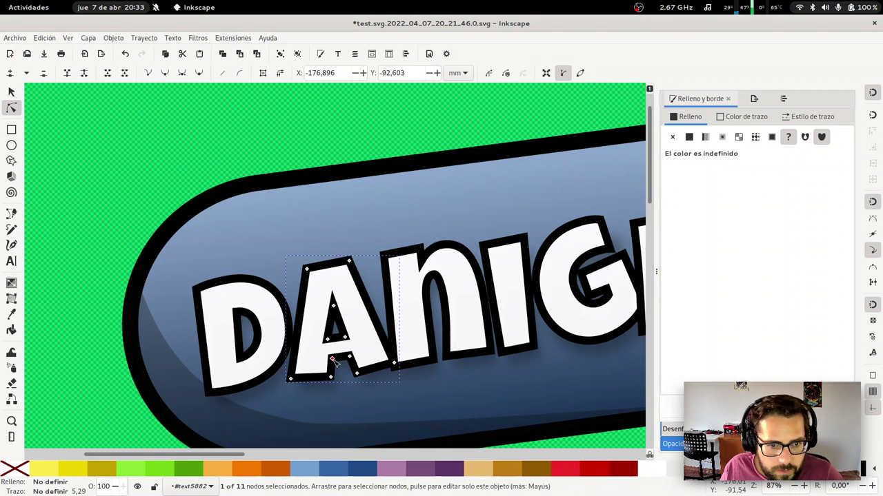
click(327, 336)
key(ctrl+z)
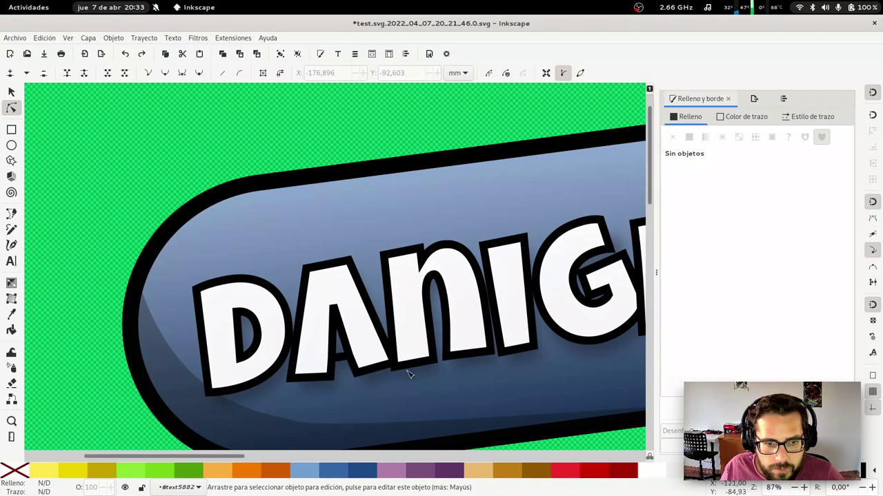
Zoom onto the A and draw a closed four-sided path over its inside
key(s)
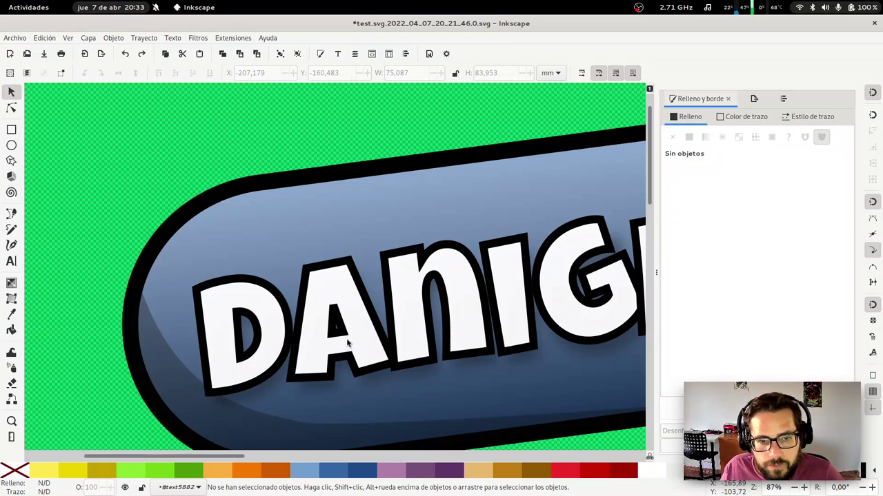
key(z)
drag(294, 298, 384, 375)
key(b)
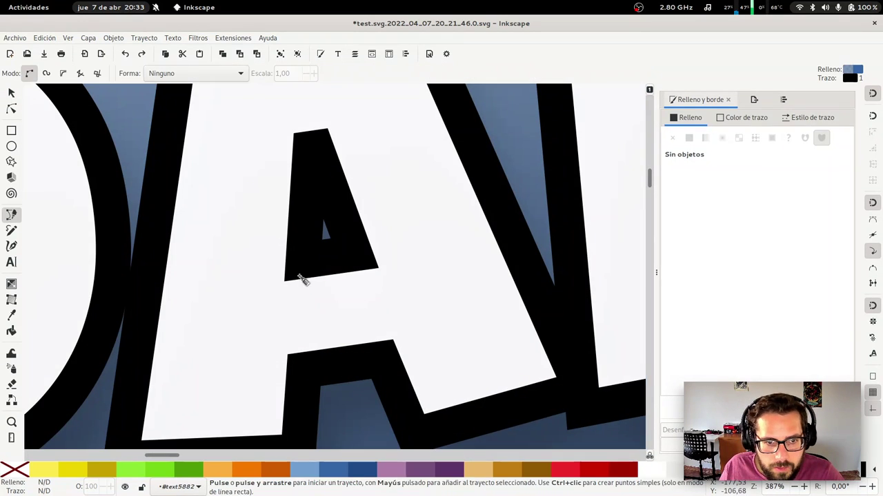
click(296, 251)
click(290, 393)
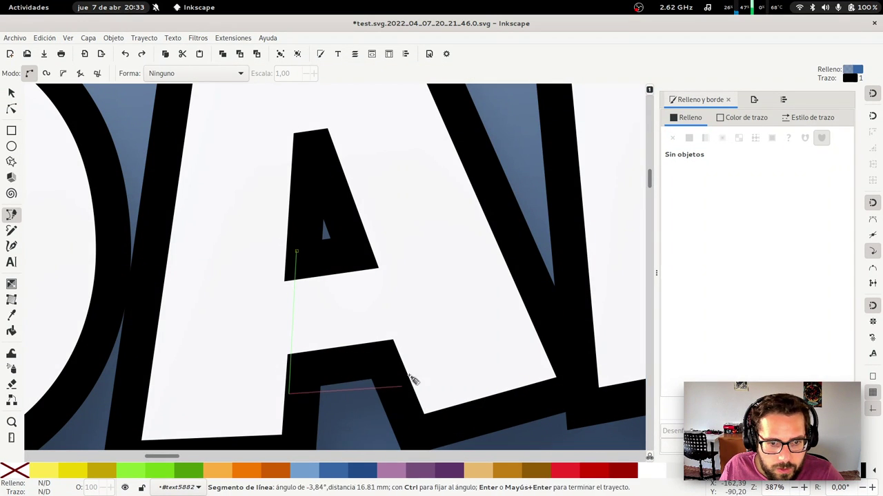
click(412, 368)
click(356, 225)
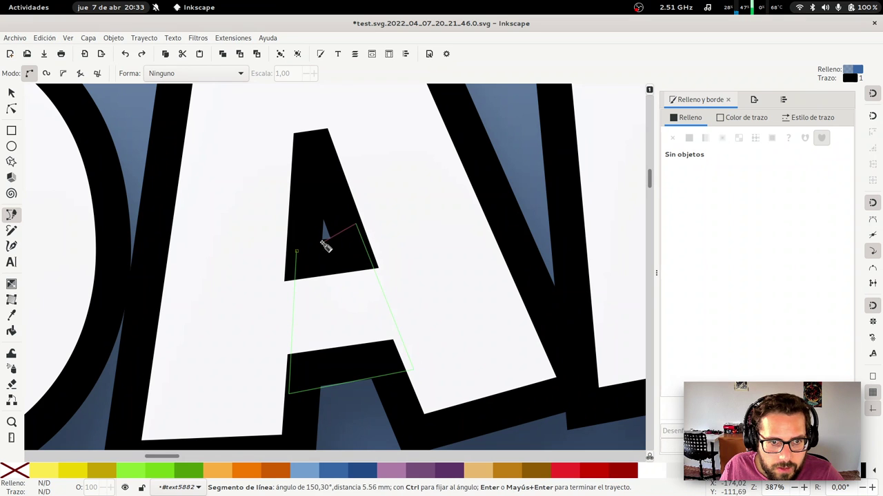
click(297, 252)
Nudge the shape, pull its bottom-right corner left, and select it with the A
key(s)
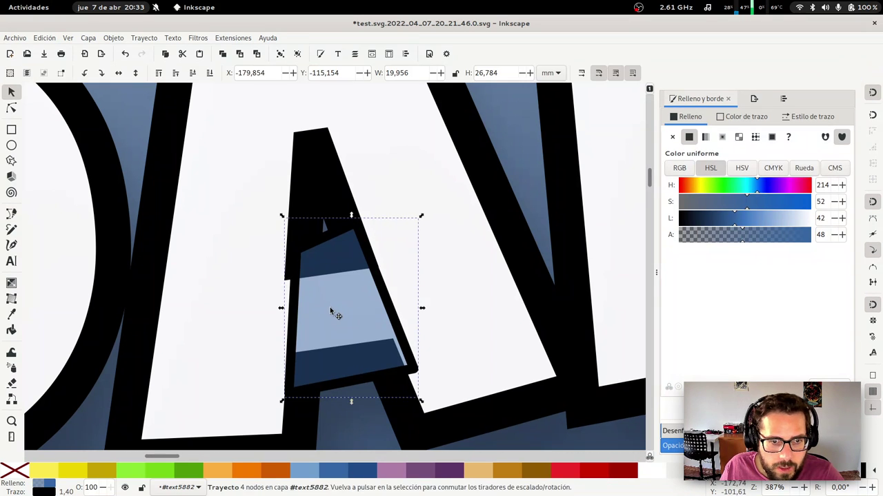
drag(330, 307, 329, 302)
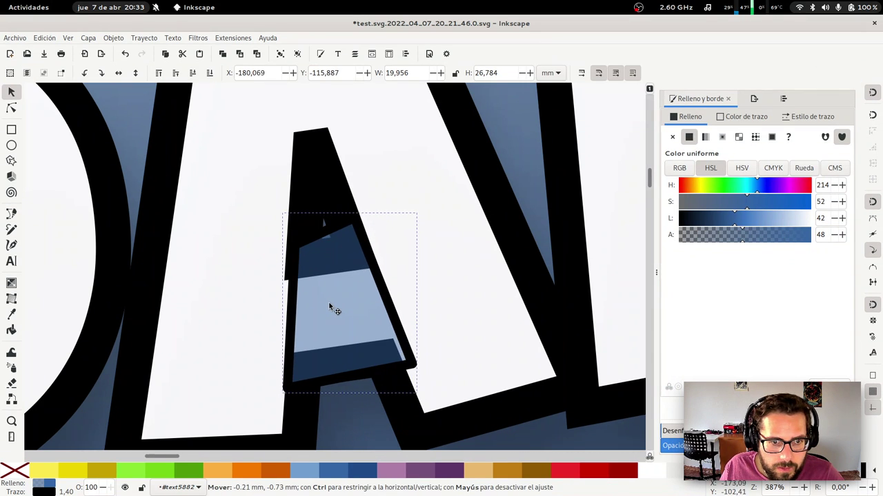
key(n)
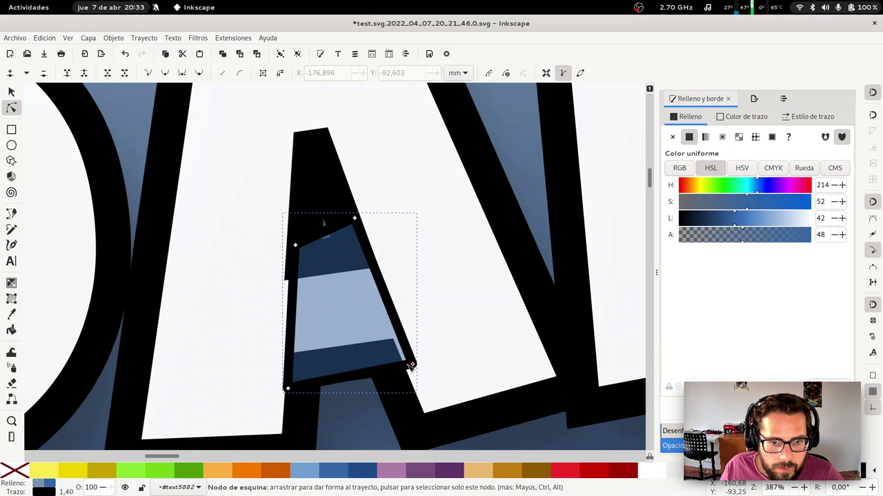
drag(411, 364, 397, 369)
shift+click(458, 312)
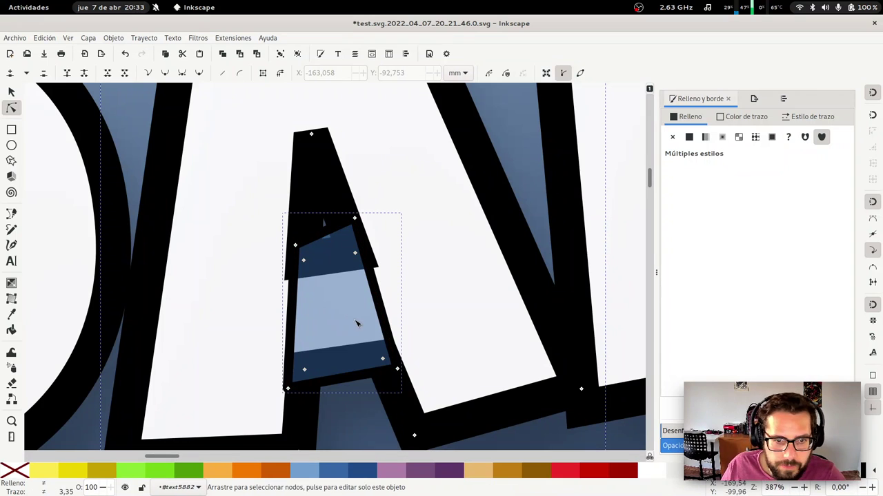
Cut the shape out of the A and remove the extra inner nodes
key(ctrl+minus)
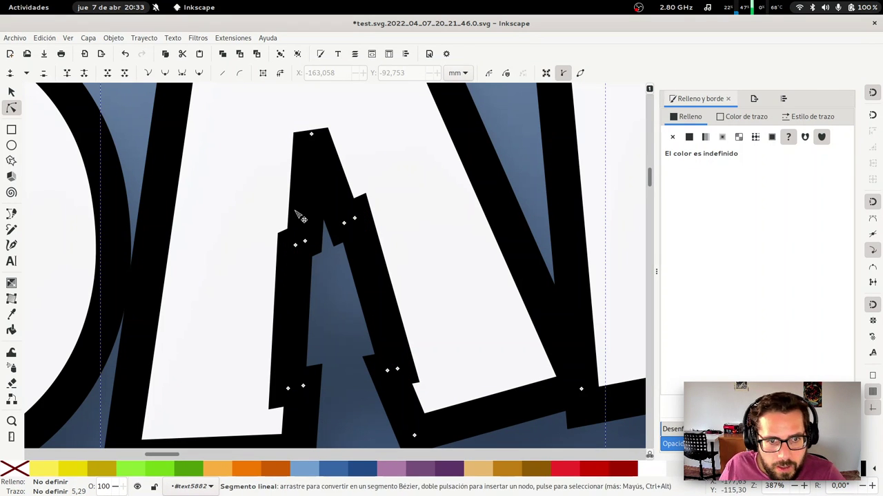
click(355, 219)
key(Delete)
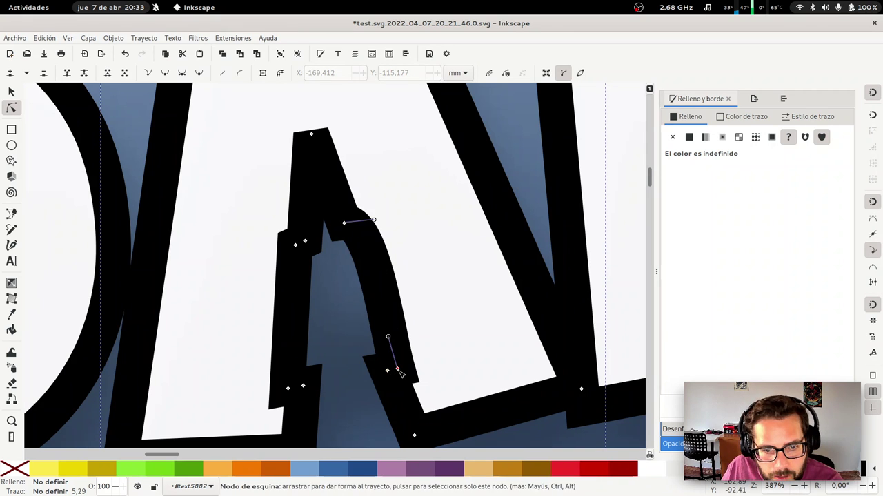
drag(398, 371, 409, 367)
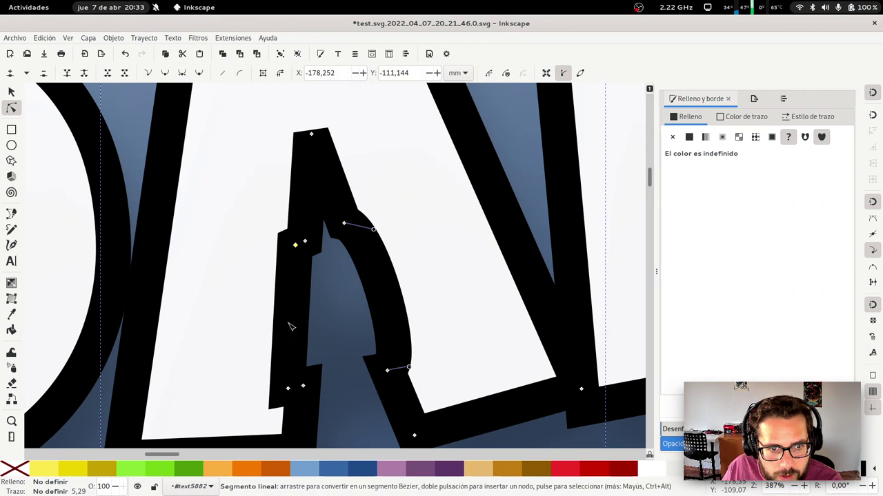
drag(290, 324, 281, 318)
click(288, 389)
key(Delete)
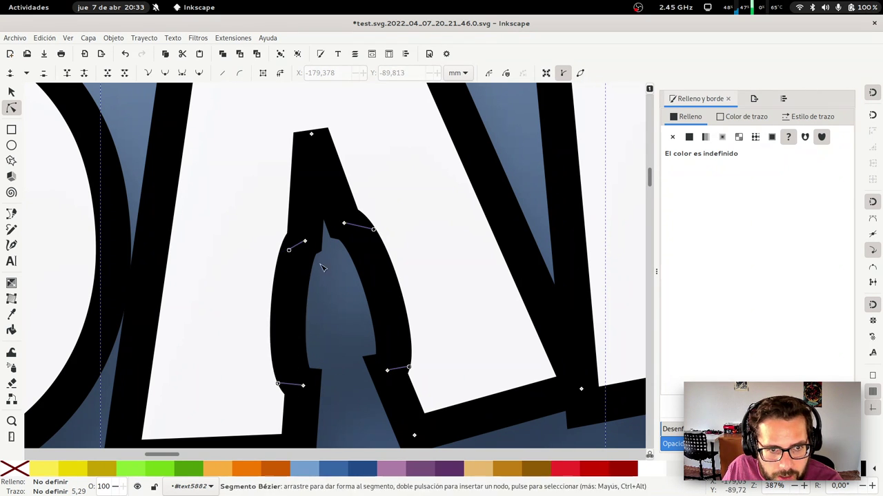
drag(269, 257, 306, 264)
Make the A's inner and outer left edges straight lines
drag(269, 232, 321, 401)
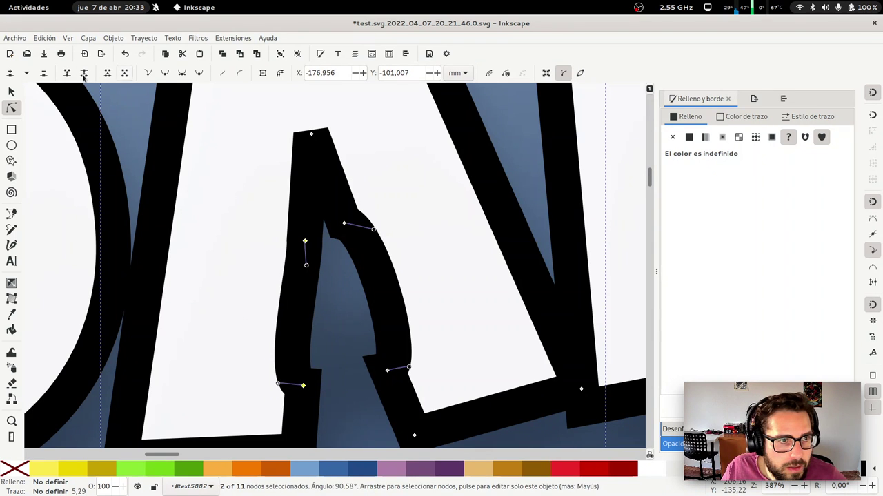
click(223, 73)
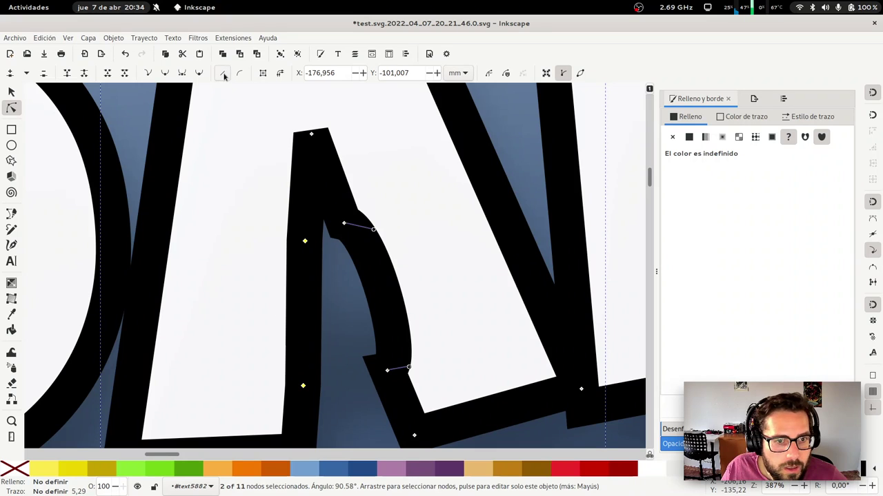
click(305, 241)
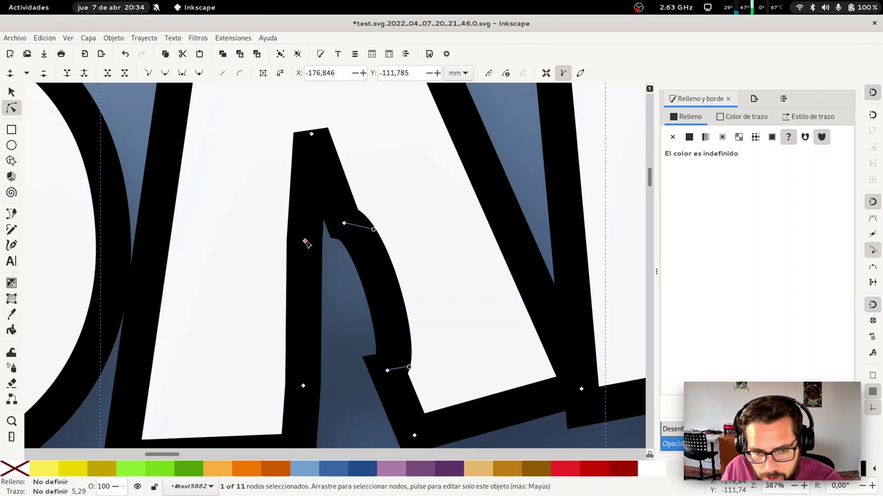
click(281, 109)
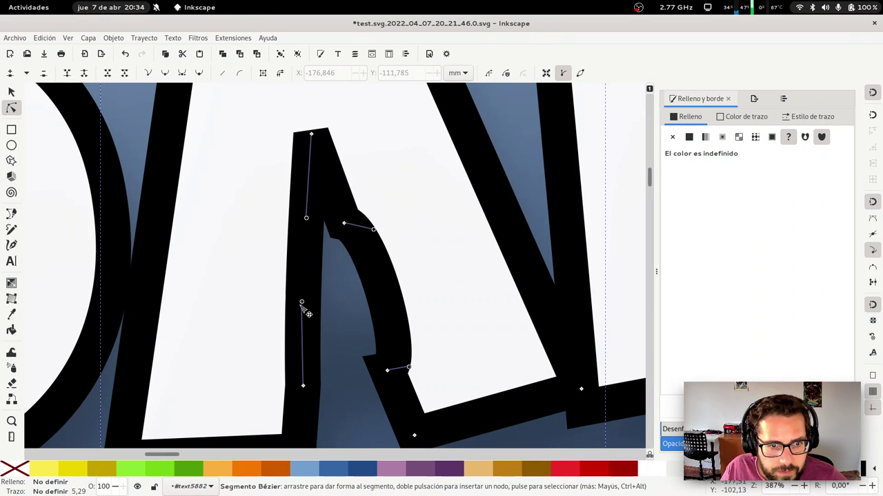
drag(264, 118, 322, 368)
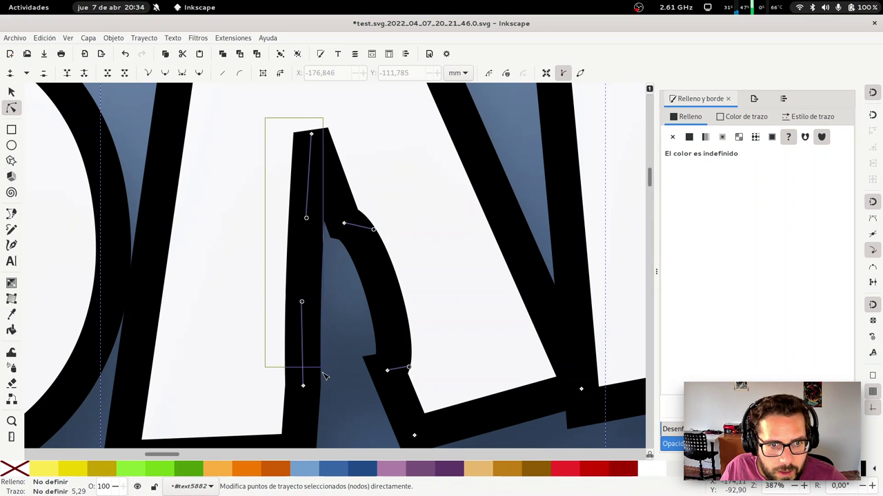
click(223, 73)
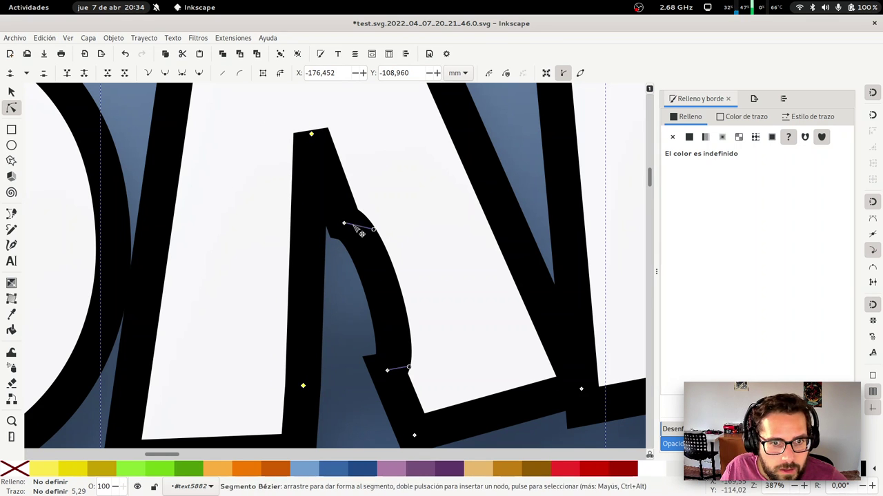
Delete the A's leftover notch nodes and turn all its segments into straight lines
click(345, 225)
key(Delete)
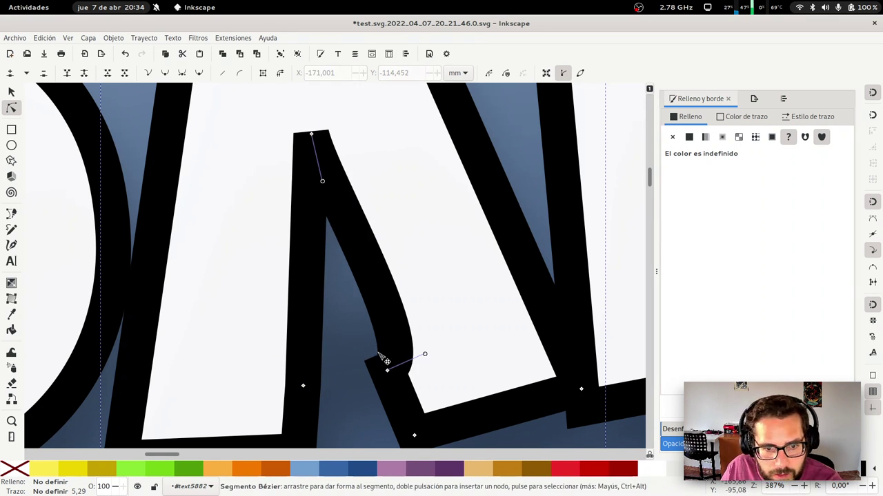
click(387, 371)
key(Delete)
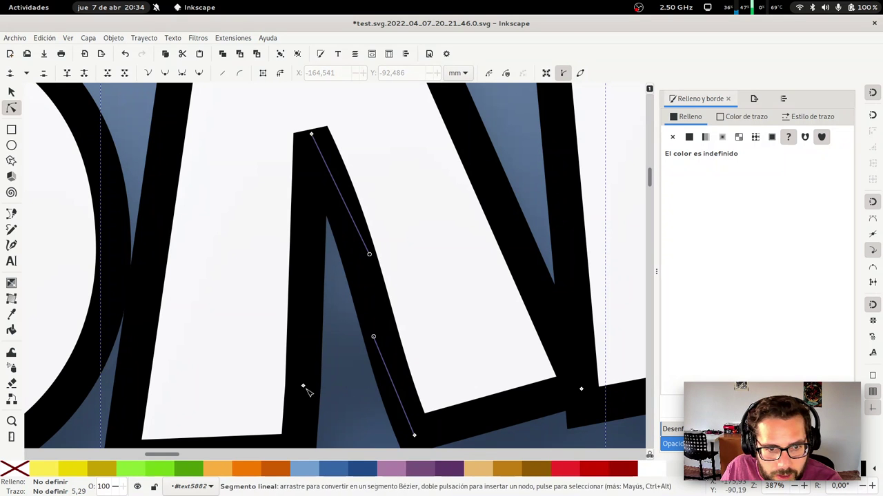
click(303, 386)
key(Delete)
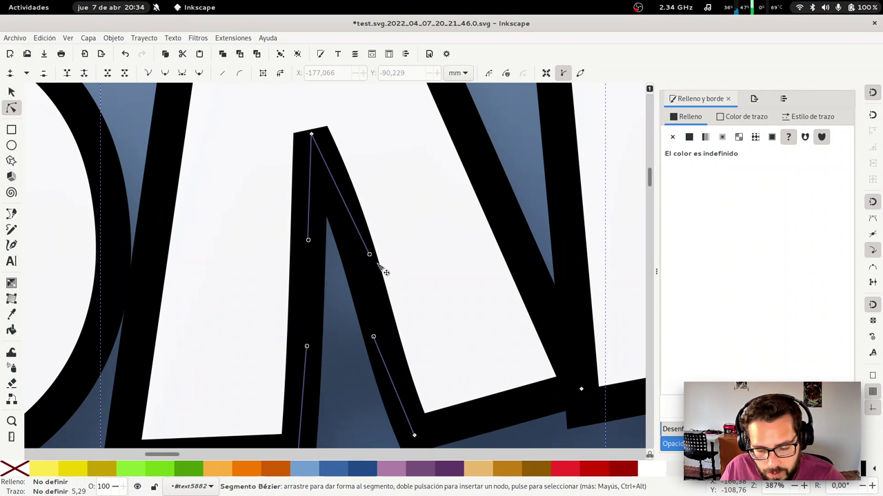
key(minus)
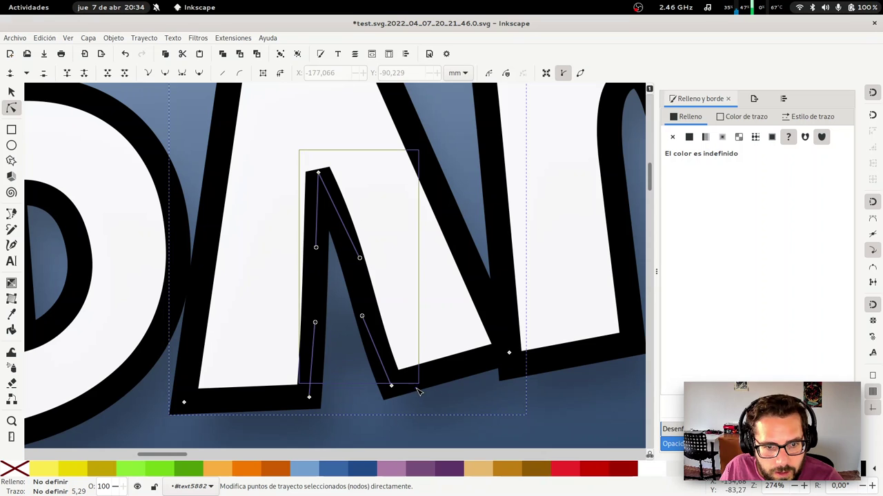
drag(302, 155, 416, 400)
click(222, 74)
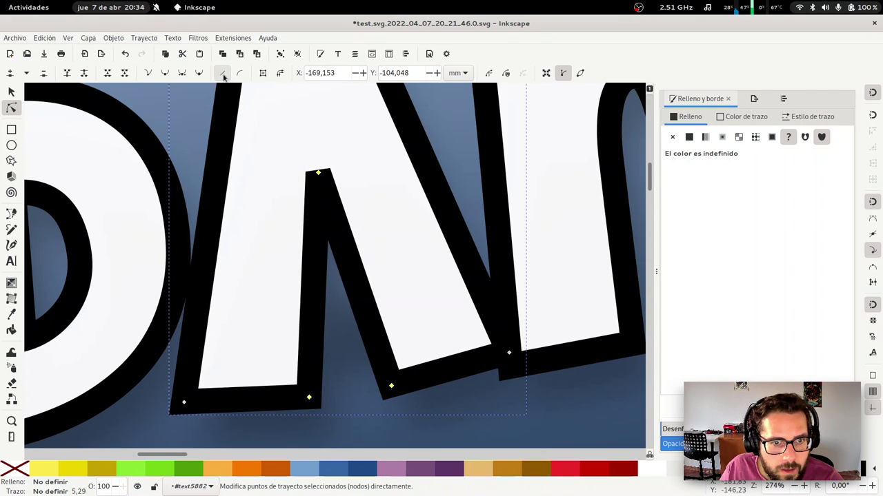
key(minus)
key(s)
key(Escape)
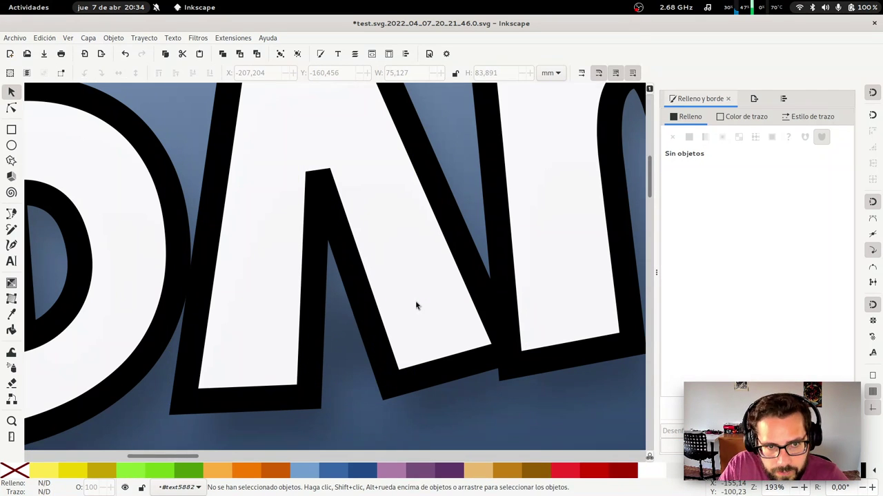
Fit the badge in view and save test.svg.2022_04_07_20_21_46.0.svg
key(5)
key(minus)
key(minus)
key(z)
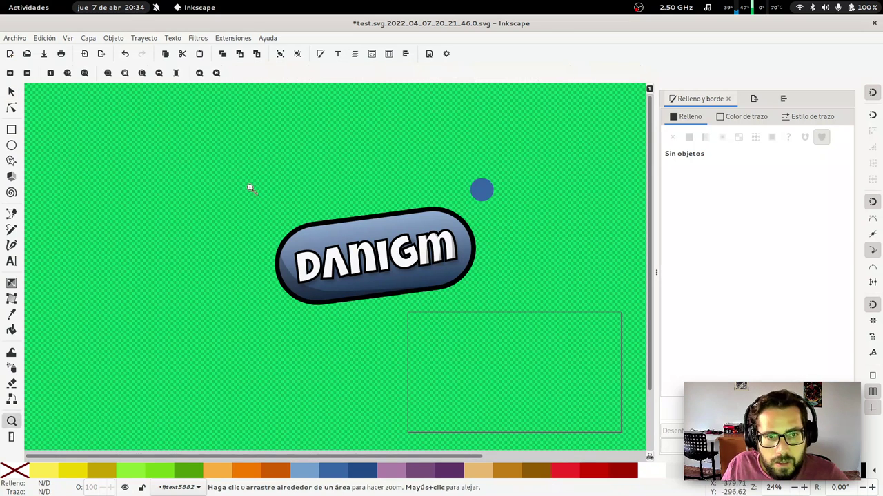
drag(484, 318, 485, 318)
key(s)
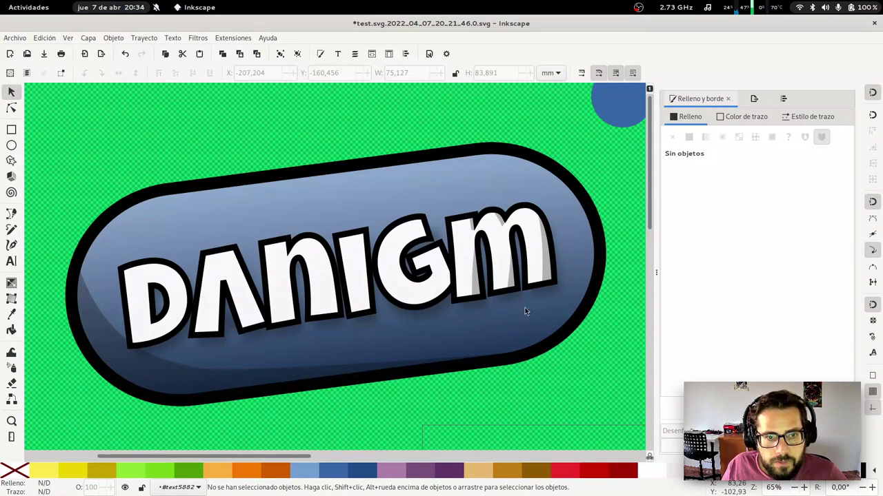
key(ctrl+s)
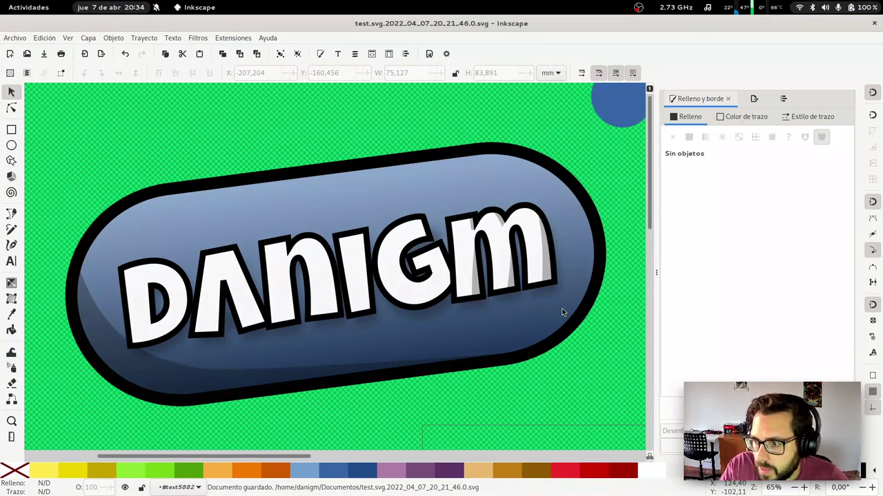
Zoom out and pan around the empty canvas area beside the badge
key(minus)
key(minus)
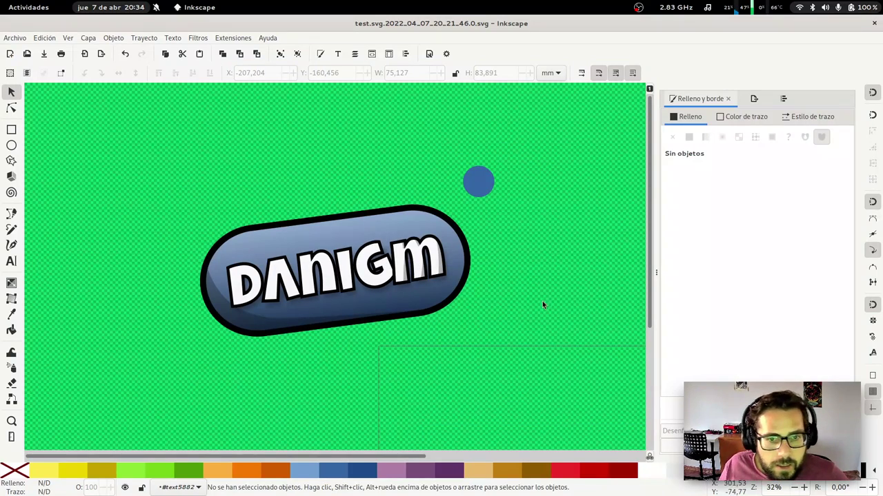
key(space)
key(space)
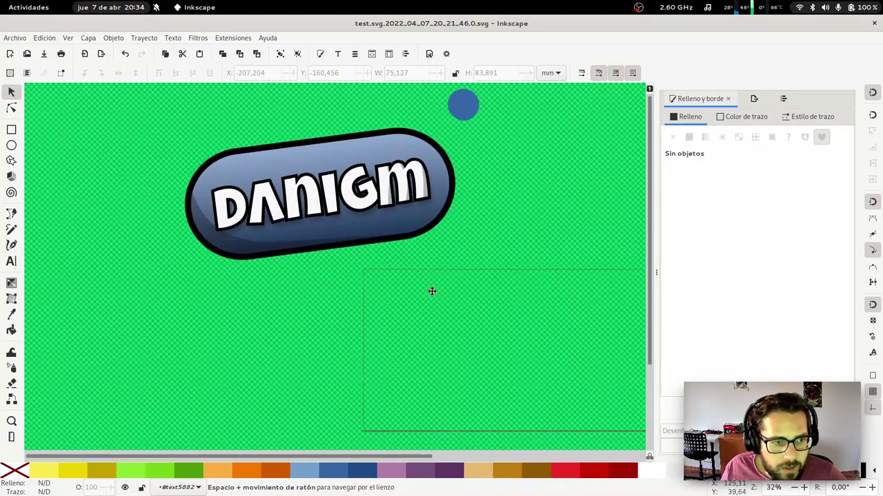
key(space)
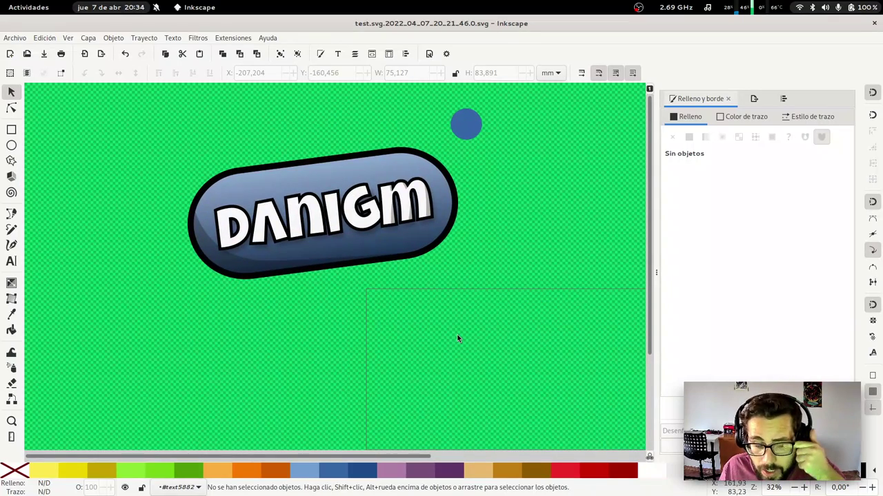
key(space)
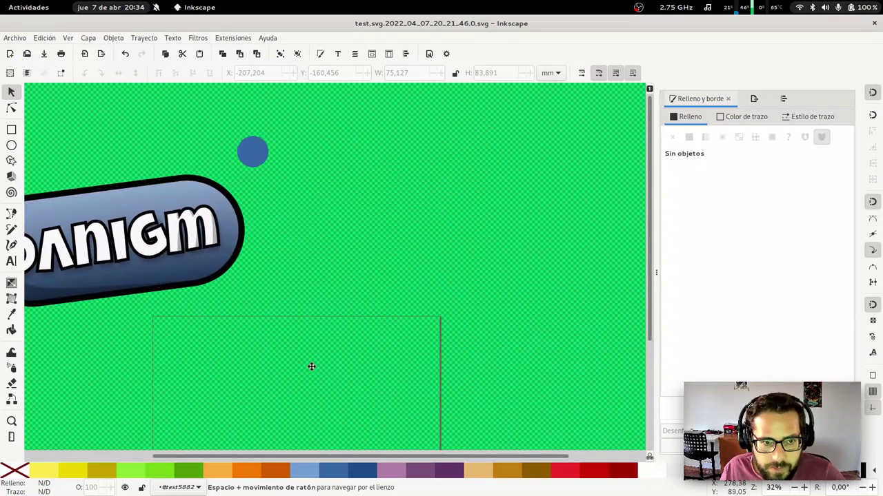
key(space)
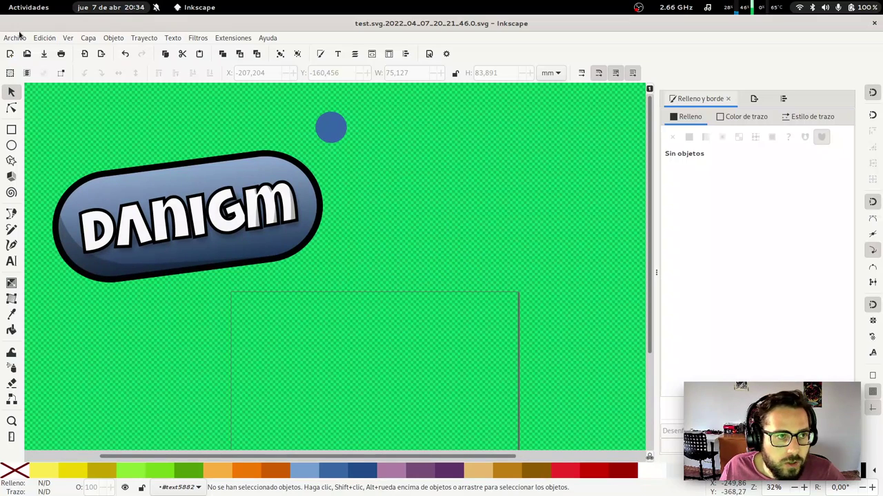
Import the masked-face JPEG photo from the Documentos folder via File > Import
click(17, 39)
mouse_move(34, 87)
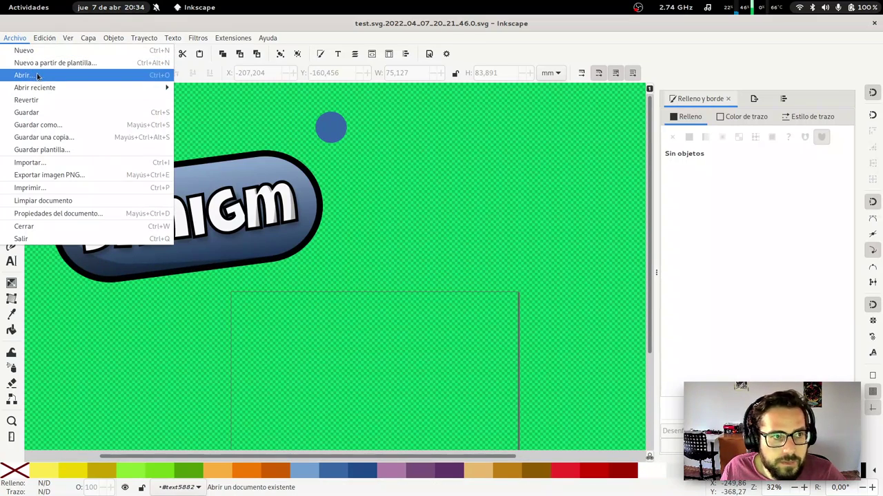
click(24, 75)
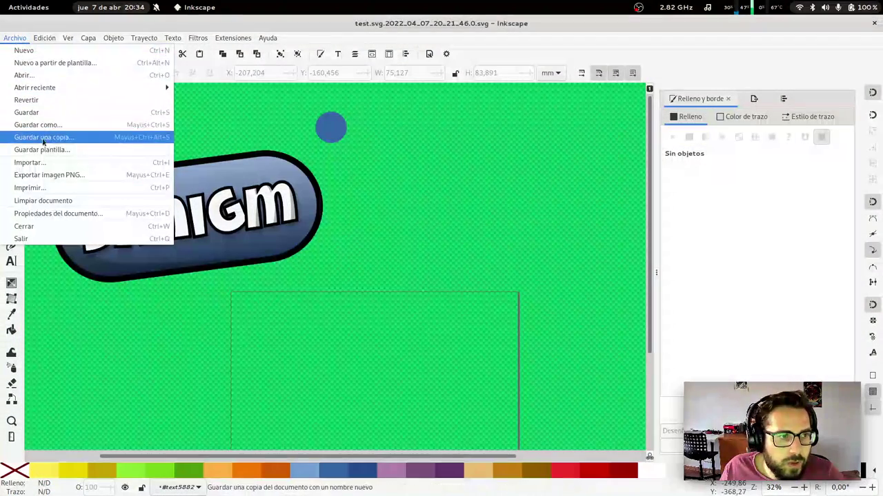
click(31, 163)
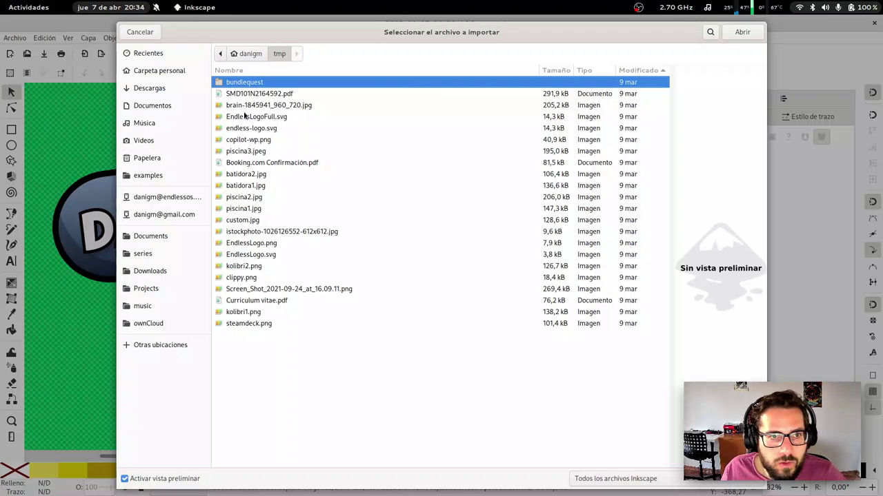
click(265, 107)
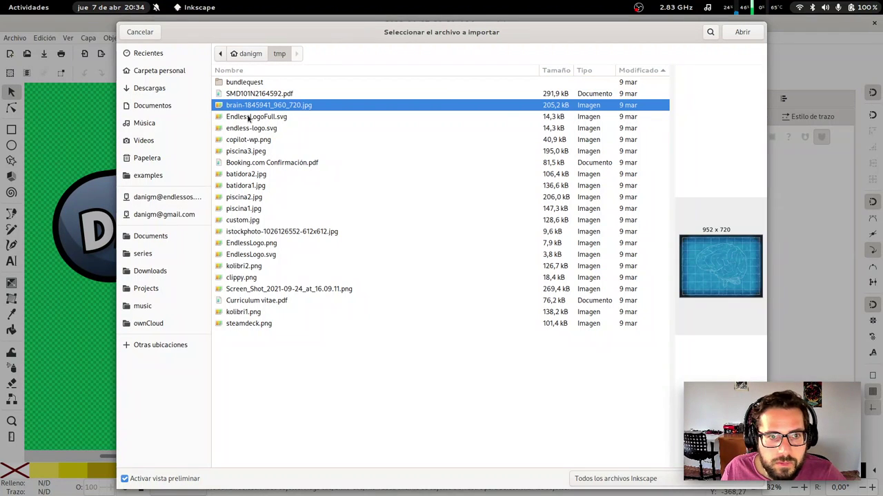
click(153, 106)
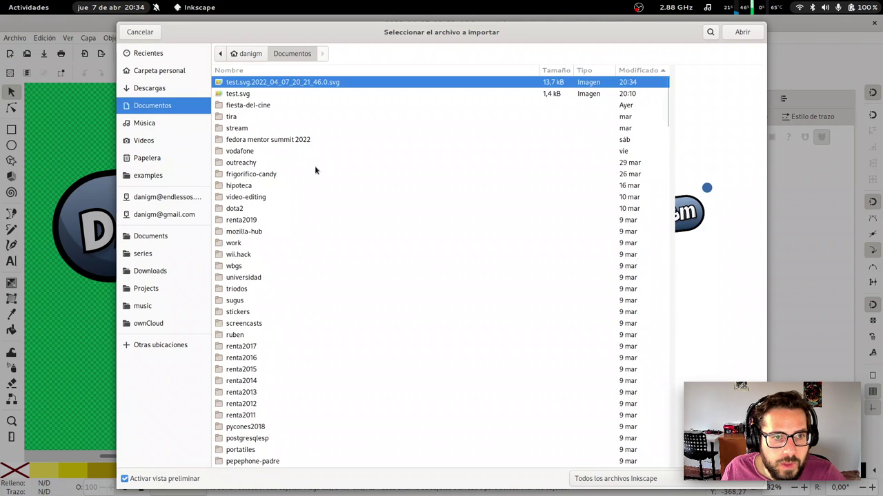
scroll(340, 221, down, 5)
scroll(340, 222, down, 10)
scroll(345, 227, down, 5)
scroll(341, 228, up, 5)
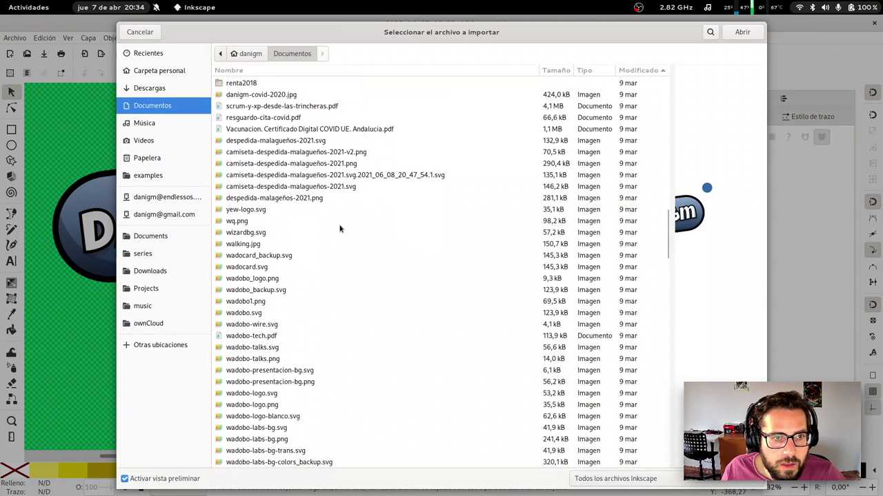
click(261, 94)
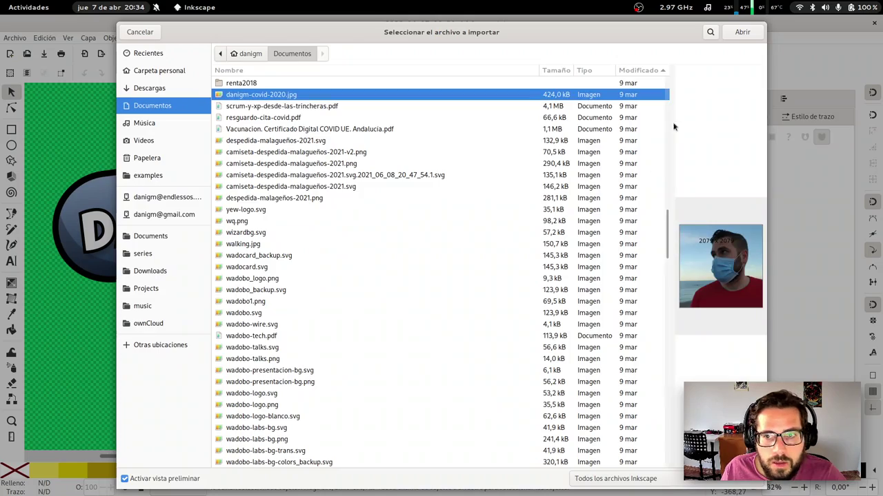
click(741, 32)
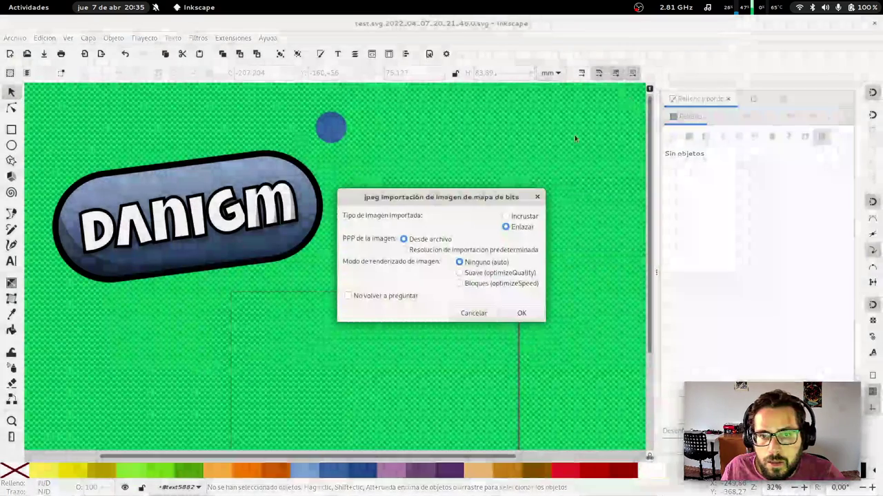
Accept the jpeg import, move the masked-face photo right of the DANIGM badge, and zoom in to inspect it
click(522, 312)
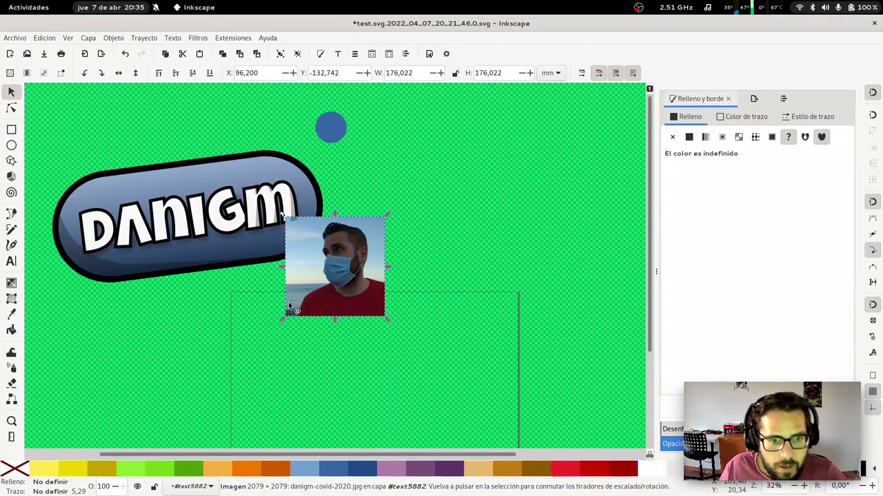
drag(372, 276, 478, 228)
key(z)
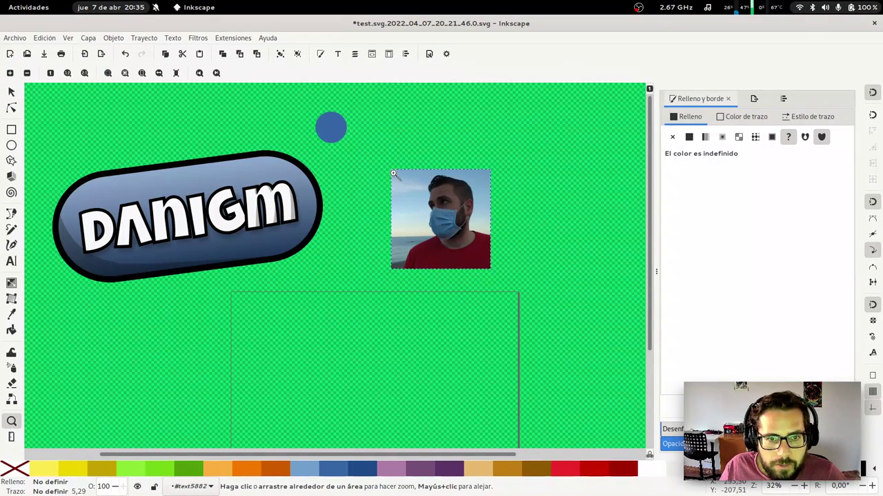
drag(389, 170, 498, 279)
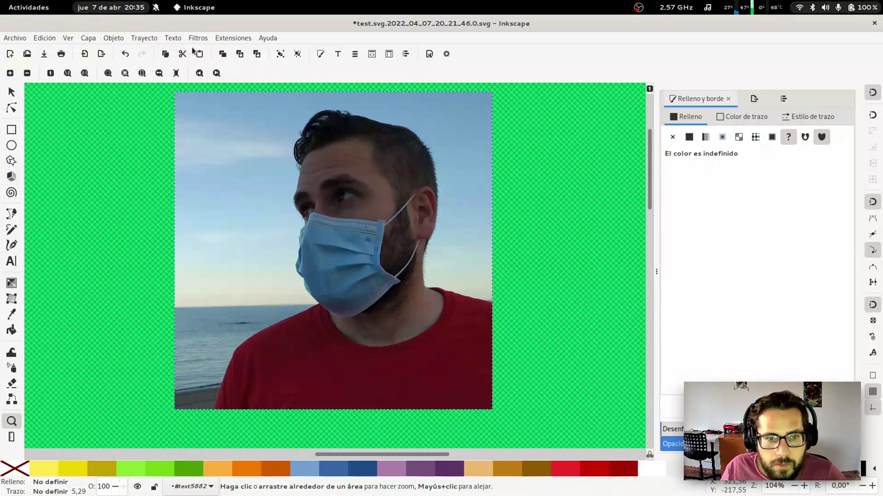
click(143, 38)
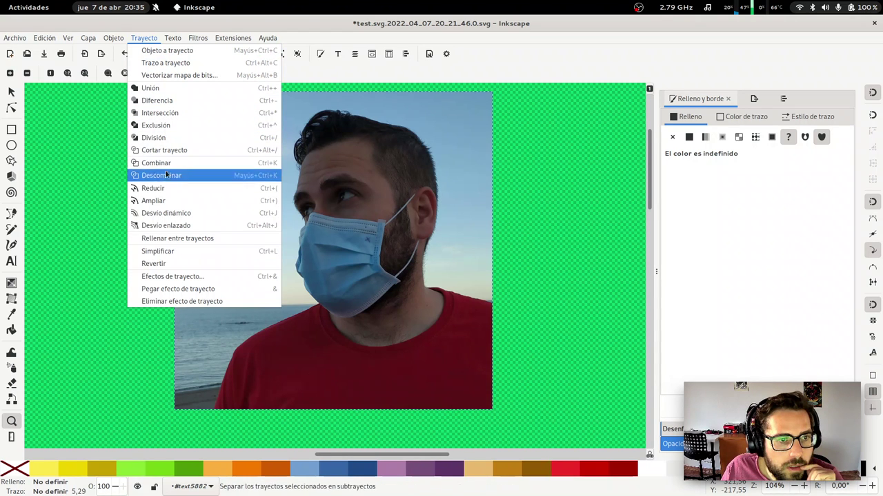
click(523, 173)
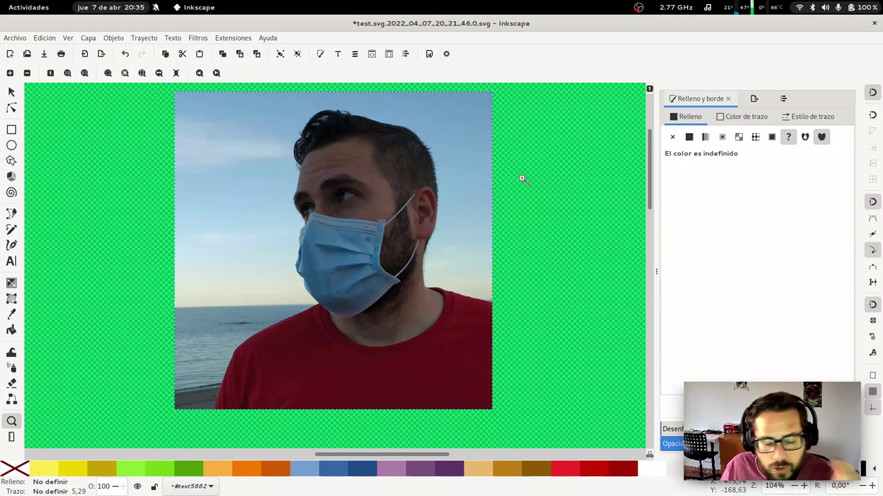
key(minus)
key(minus)
key(minus)
key(minus)
key(minus)
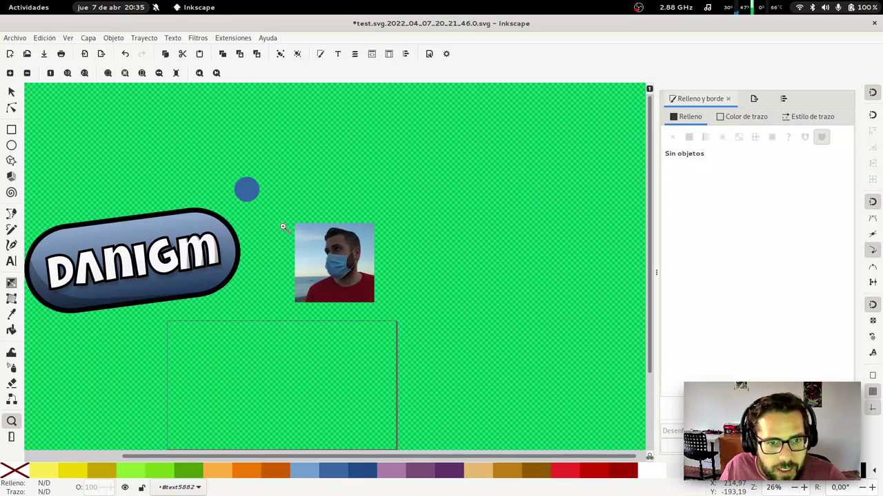
drag(290, 220, 374, 304)
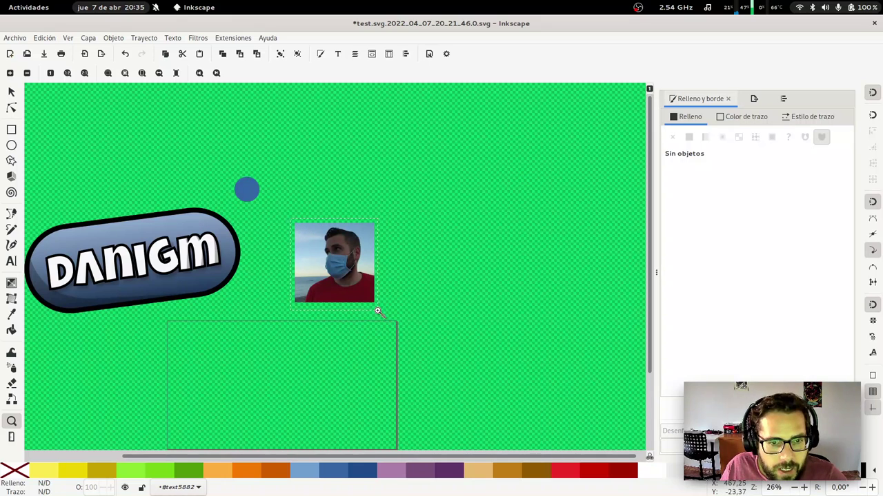
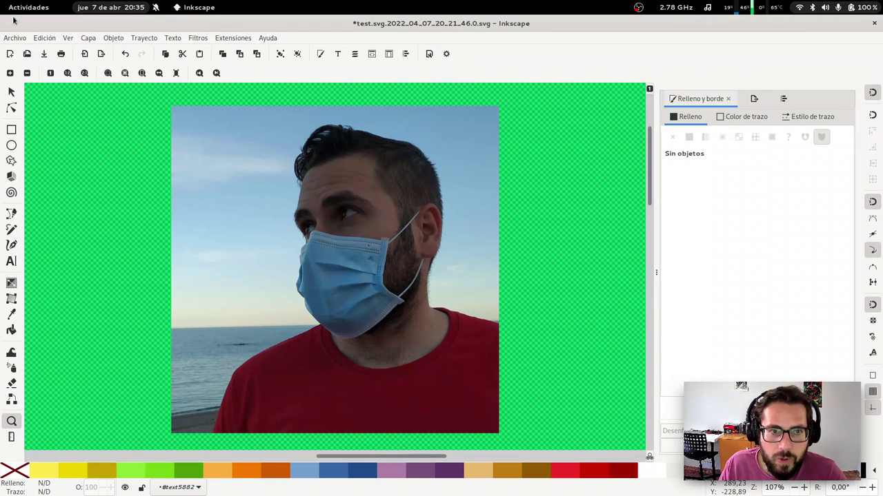
Select the photo and open the Vectorizar mapa de bits panel
key(minus)
key(minus)
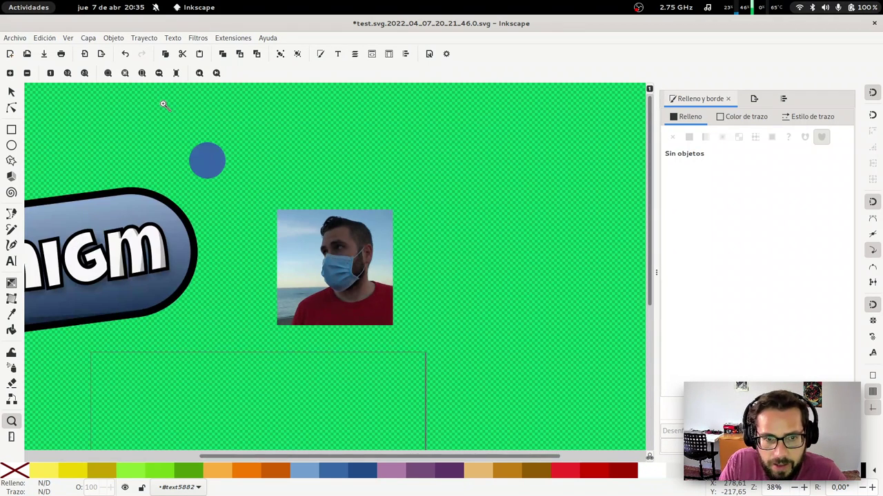
key(plus)
key(plus)
key(plus)
key(plus)
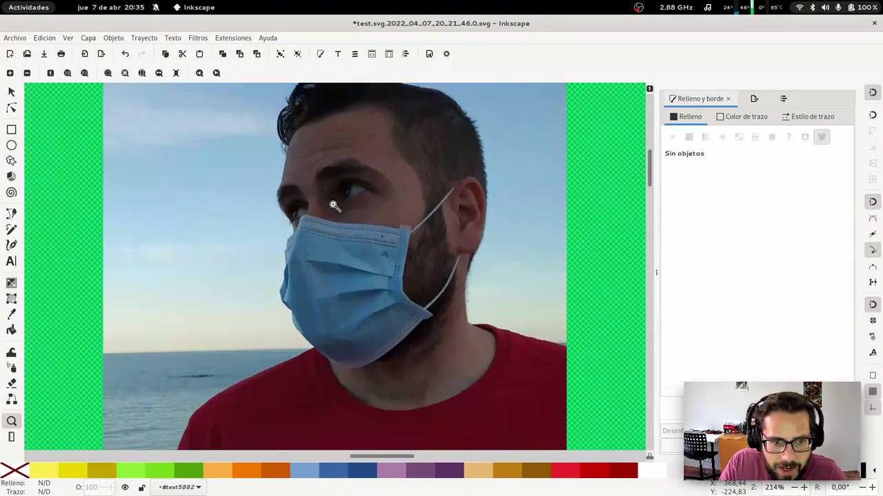
key(plus)
key(plus)
key(plus)
key(plus)
key(plus)
key(minus)
key(minus)
key(minus)
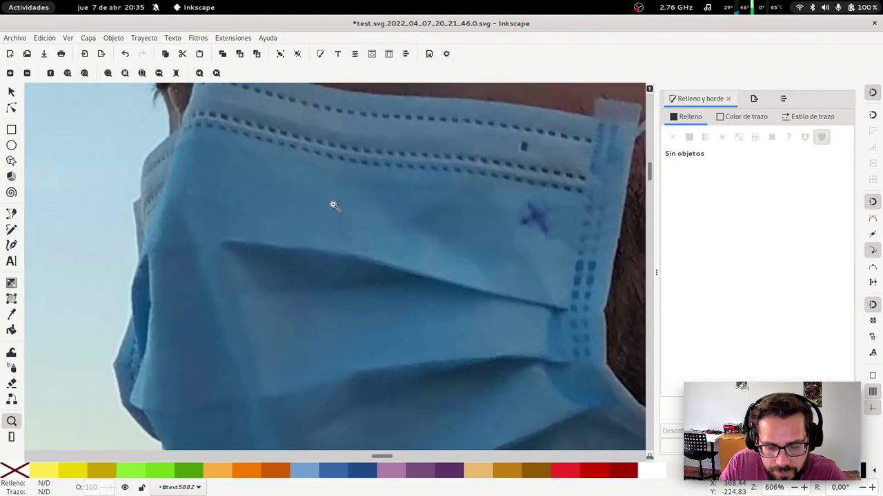
key(minus)
key(minus)
key(minus)
key(minus)
key(minus)
key(minus)
key(minus)
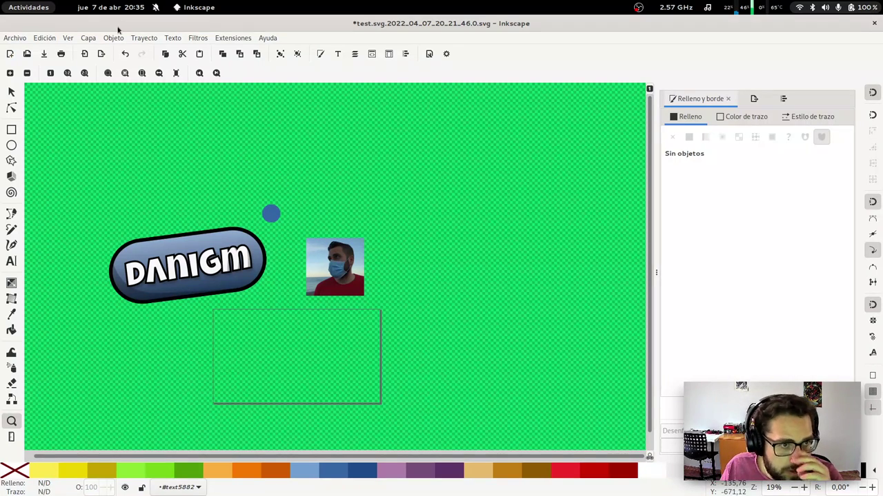
key(s)
click(323, 268)
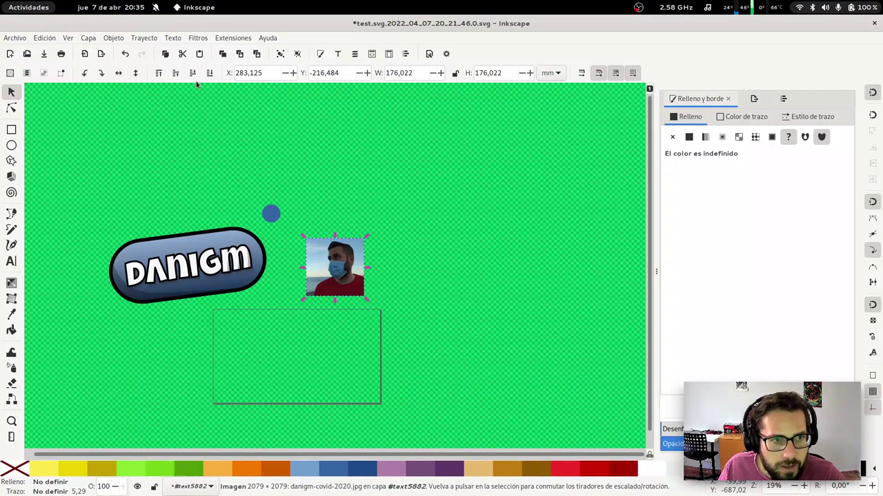
click(142, 39)
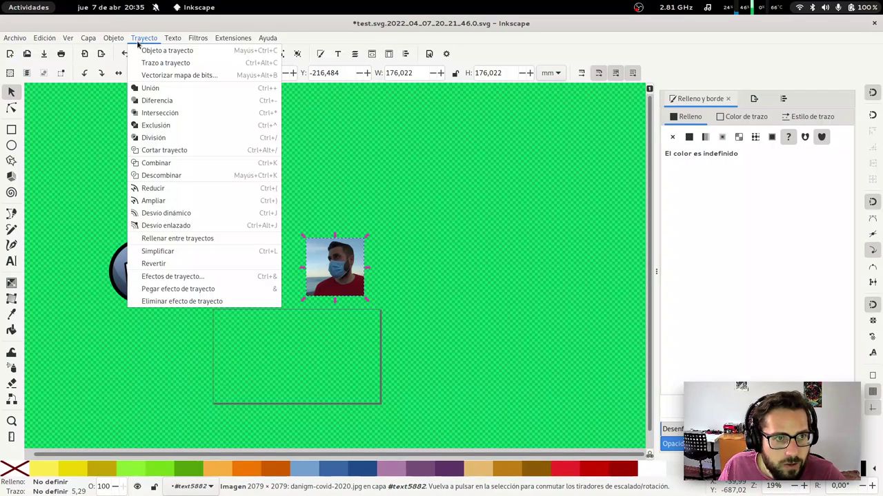
click(171, 77)
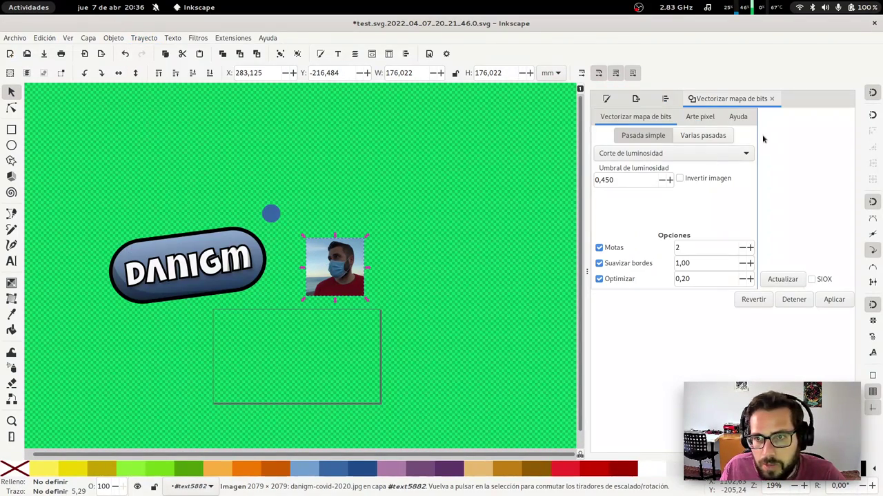
Preview the trace with Detección de bordes, then try Cuantificación de colores
click(771, 279)
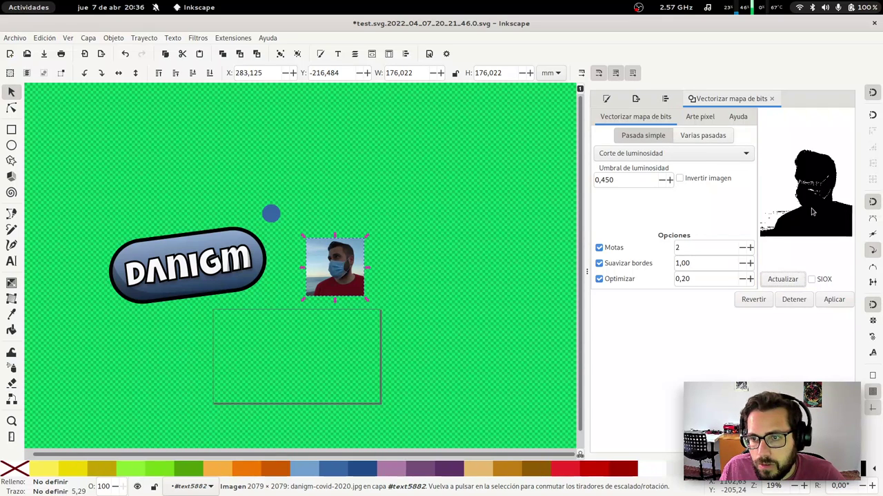
click(638, 157)
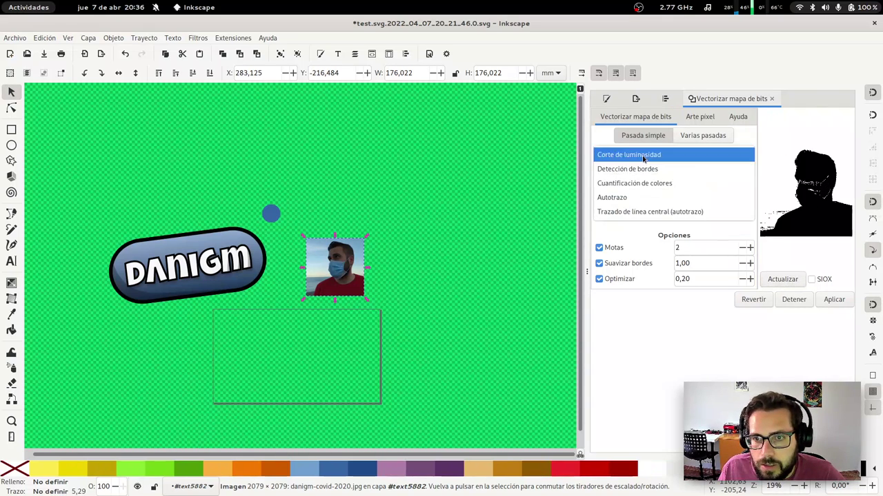
click(782, 279)
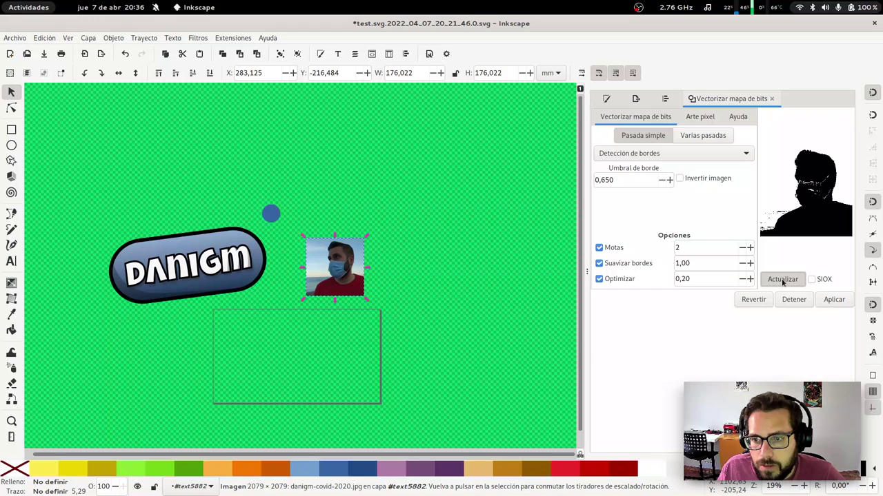
click(663, 152)
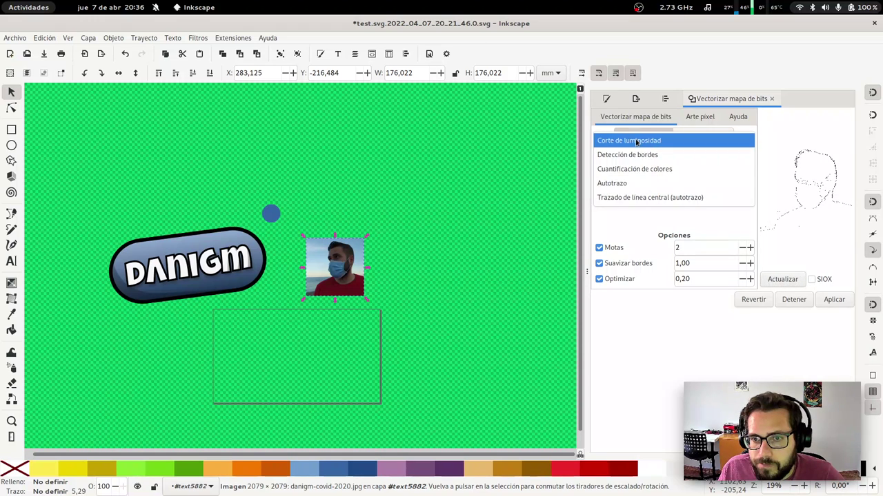
click(634, 169)
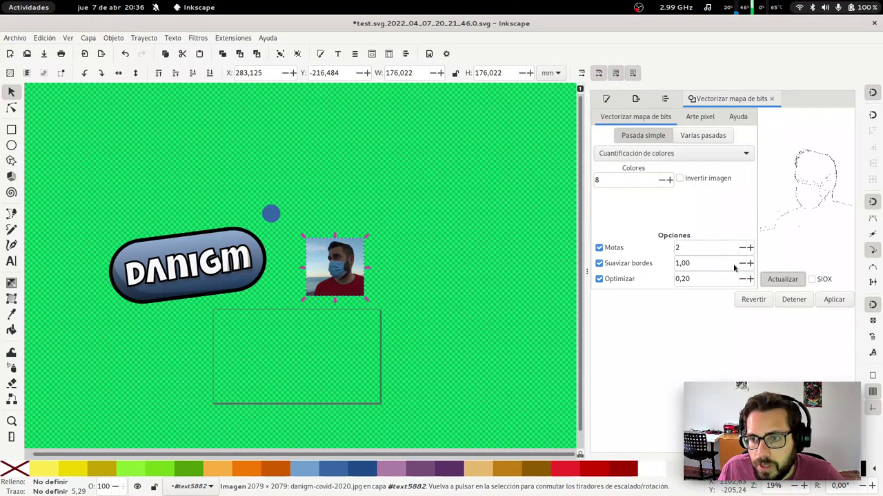
Preview the Autotrazo mode, then switch back to Corte de luminosidad
click(677, 154)
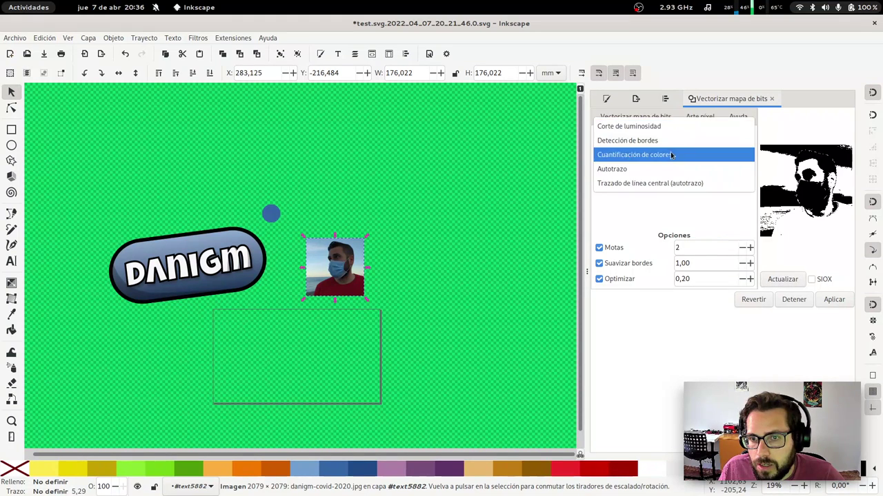
click(621, 169)
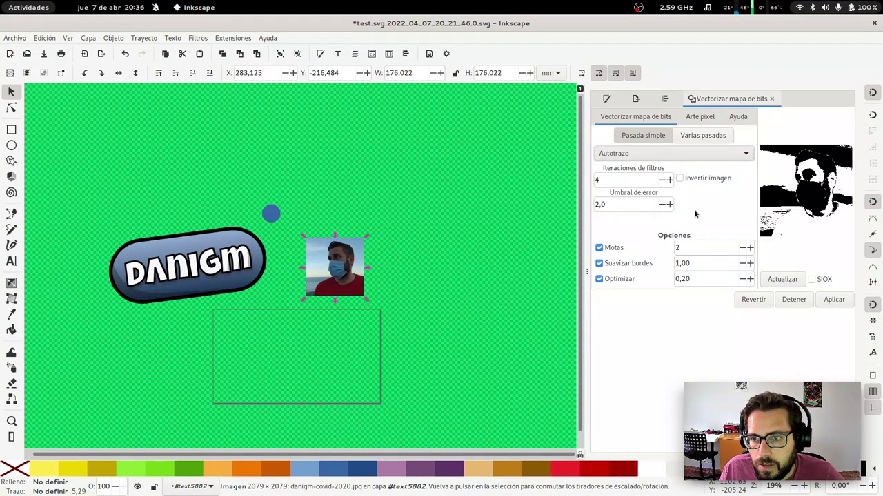
click(799, 280)
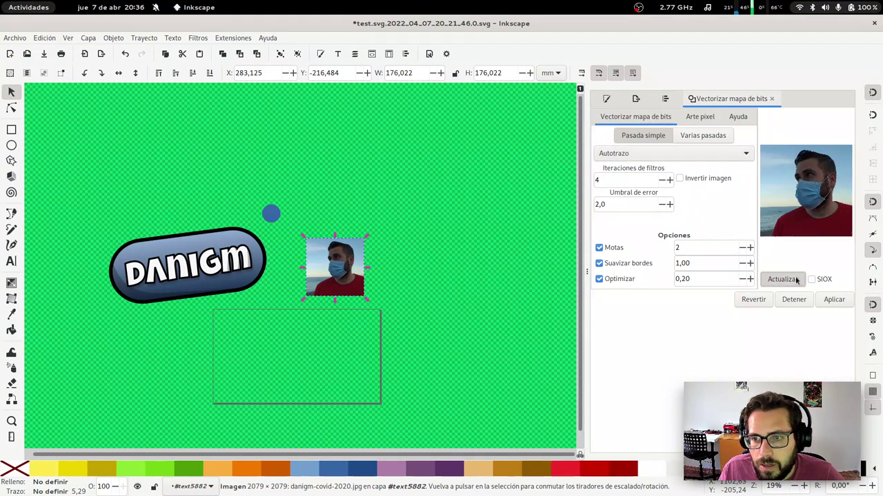
click(693, 153)
click(640, 112)
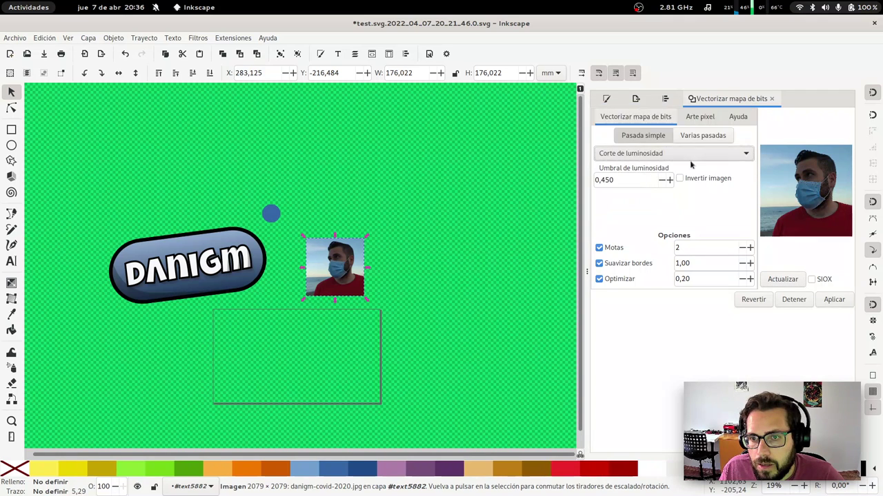
Preview the brightness cutoff at thresholds 0.800, 0.200, 0.260, 0.250 and 0.210
click(782, 279)
double_click(643, 179)
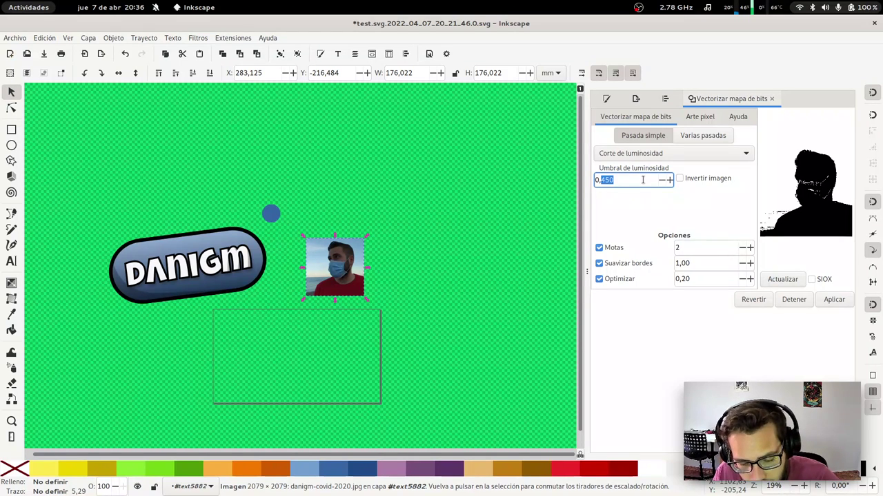
text(8)
click(782, 279)
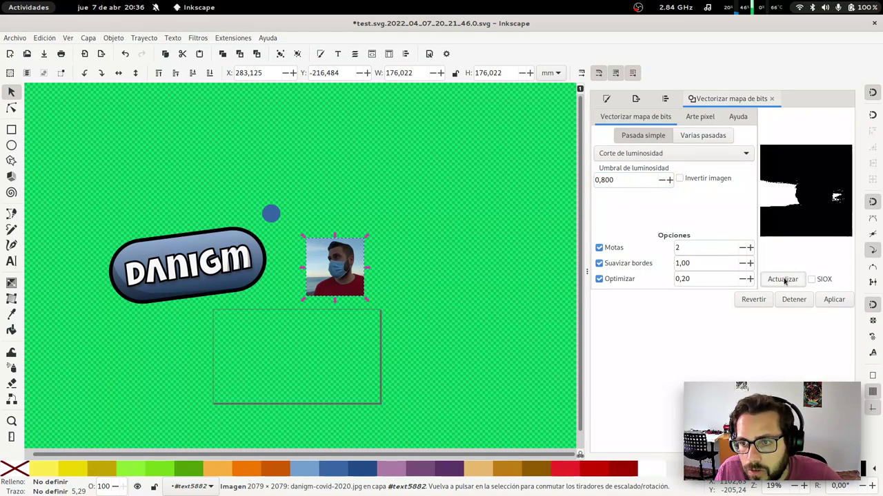
double_click(607, 180)
text(2)
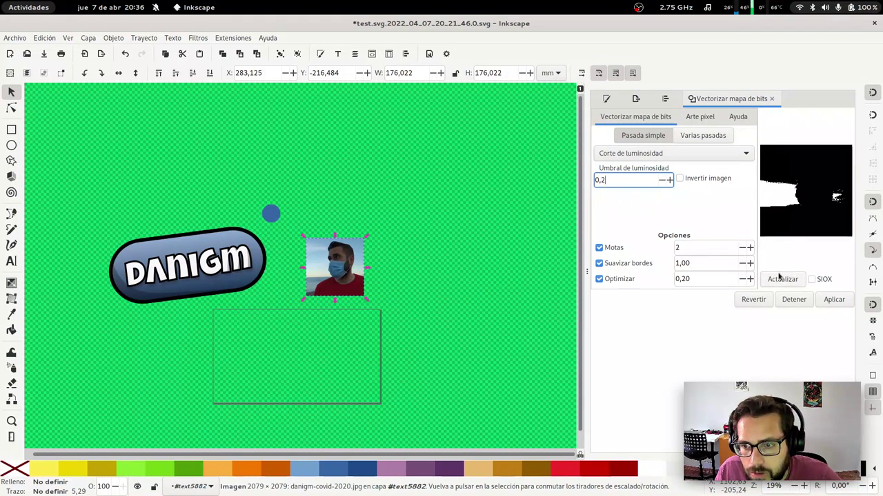
click(782, 280)
click(668, 180)
click(668, 180)
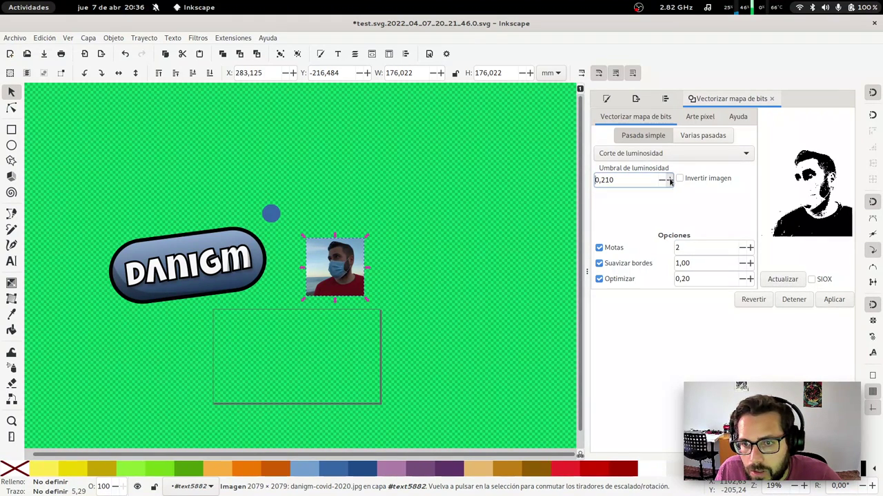
click(789, 280)
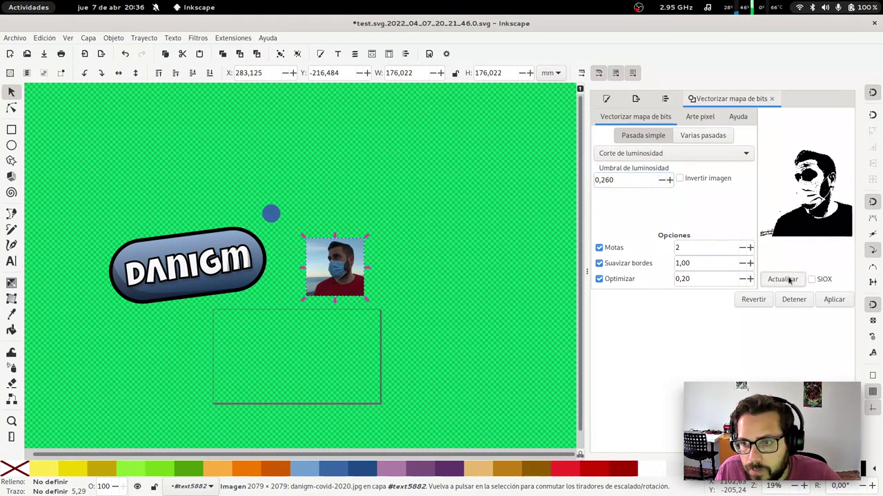
click(660, 180)
click(786, 279)
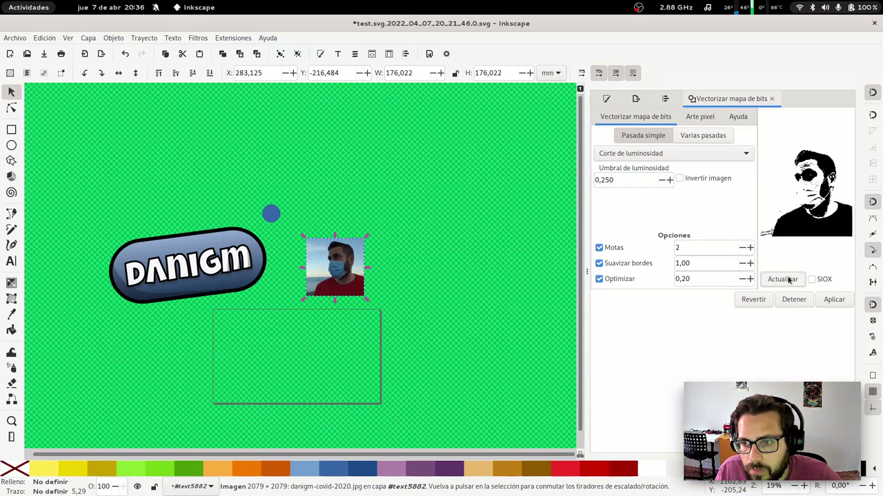
click(661, 180)
click(660, 180)
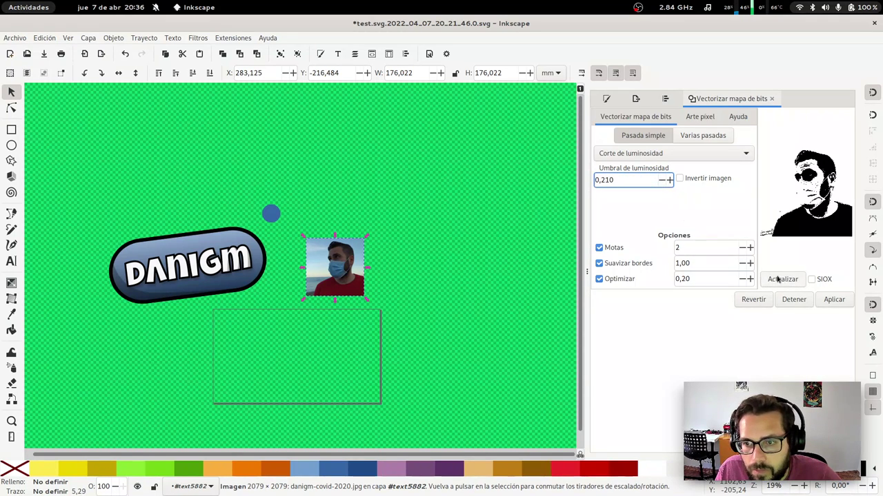
click(782, 279)
Raise the threshold from 0.220 to 0.290 and preview without Invert image
click(668, 179)
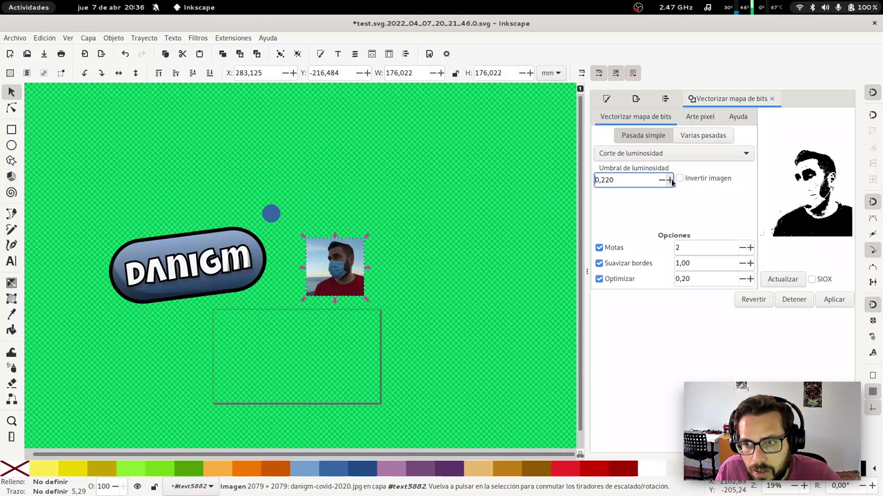
click(786, 279)
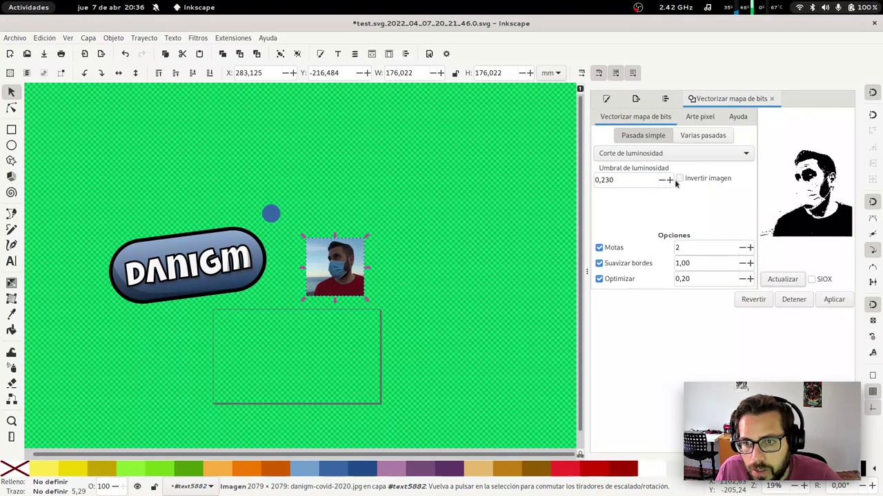
click(668, 180)
click(669, 180)
click(786, 279)
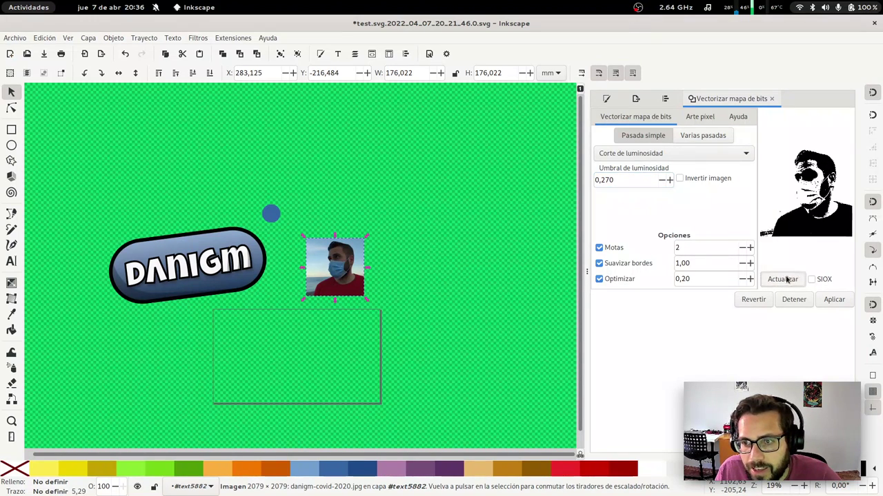
click(794, 280)
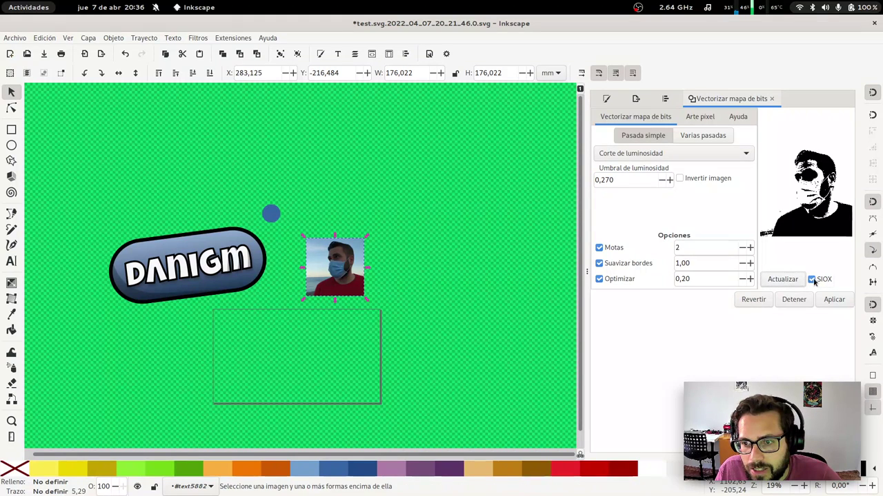
click(812, 279)
click(669, 180)
click(669, 180)
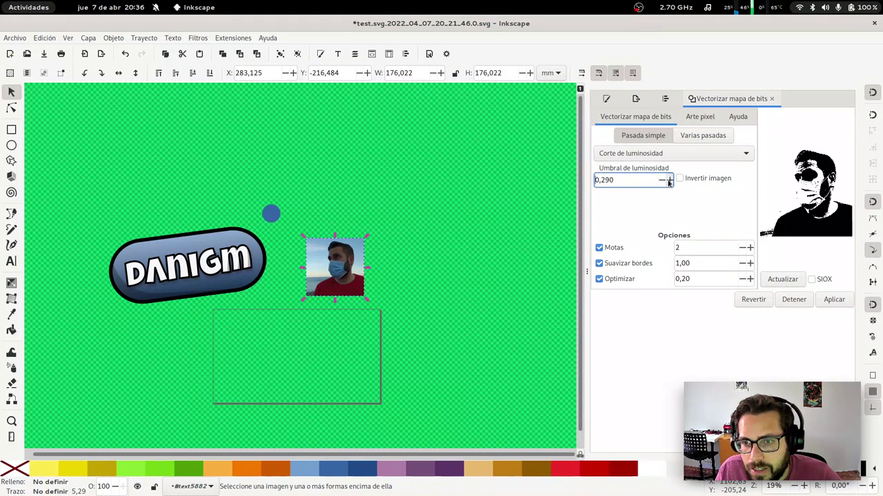
click(786, 279)
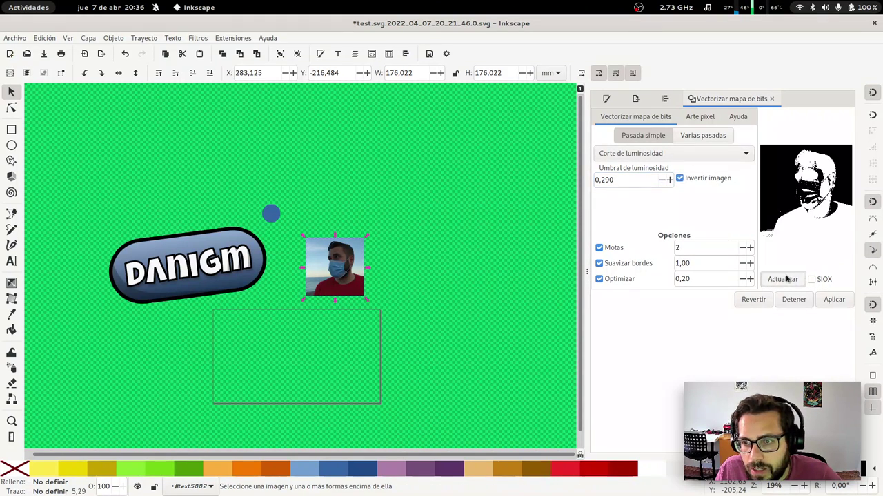
click(713, 178)
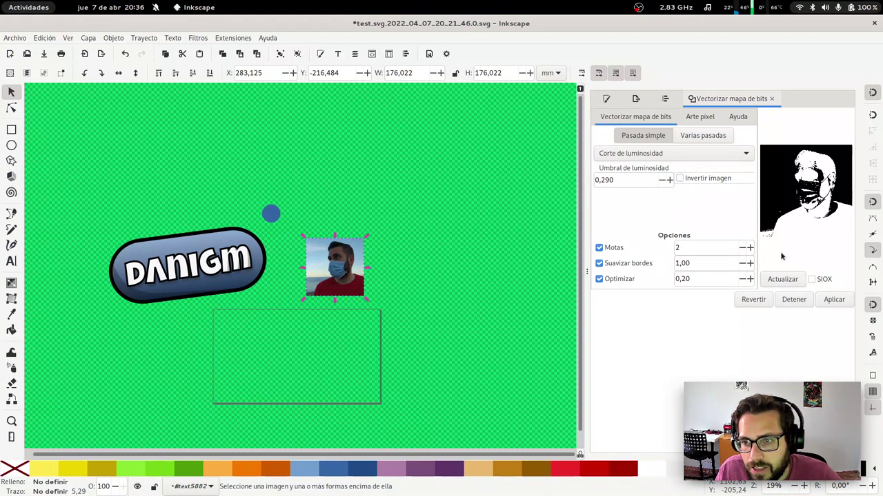
click(791, 279)
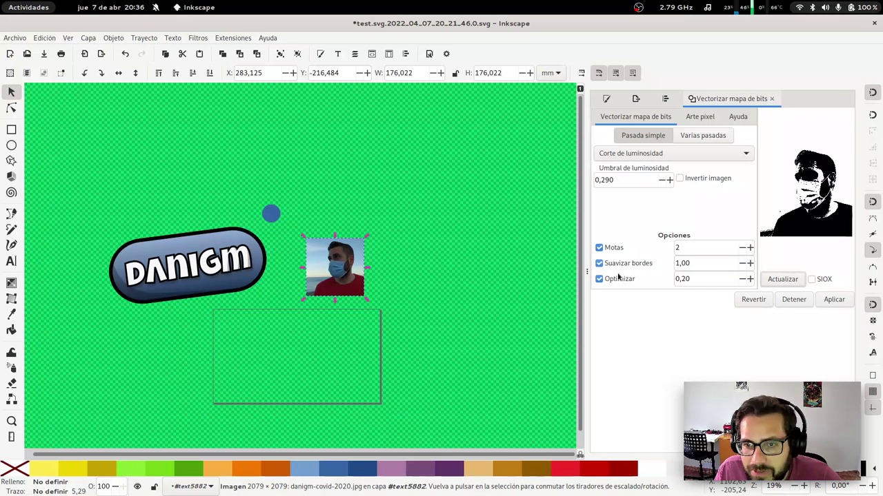
Apply a multi-scan trace with Smooth, 10 scans and Remove background
click(710, 136)
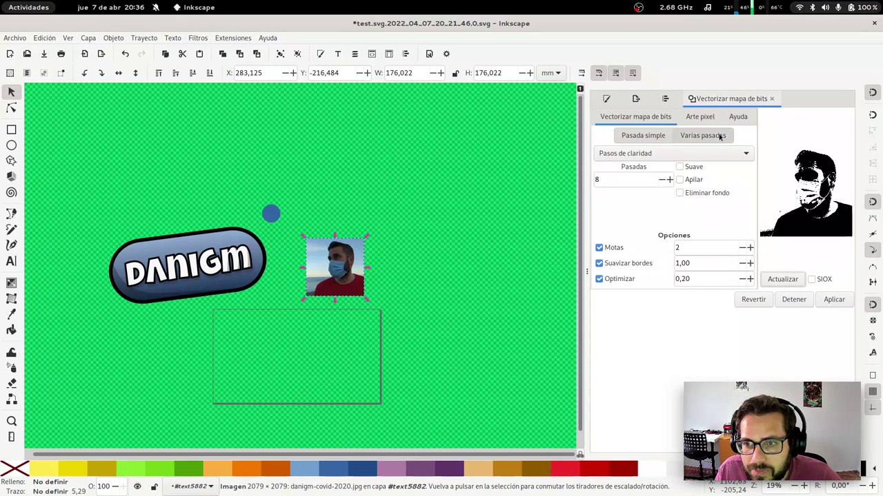
click(788, 280)
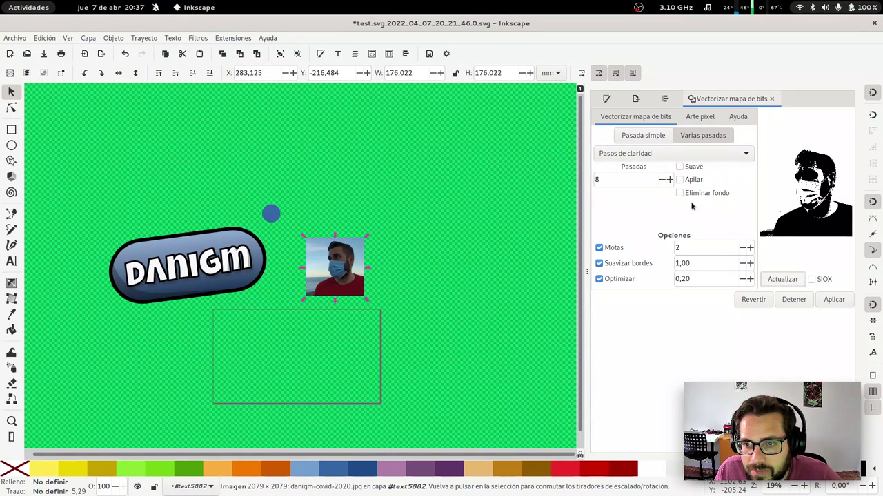
click(785, 279)
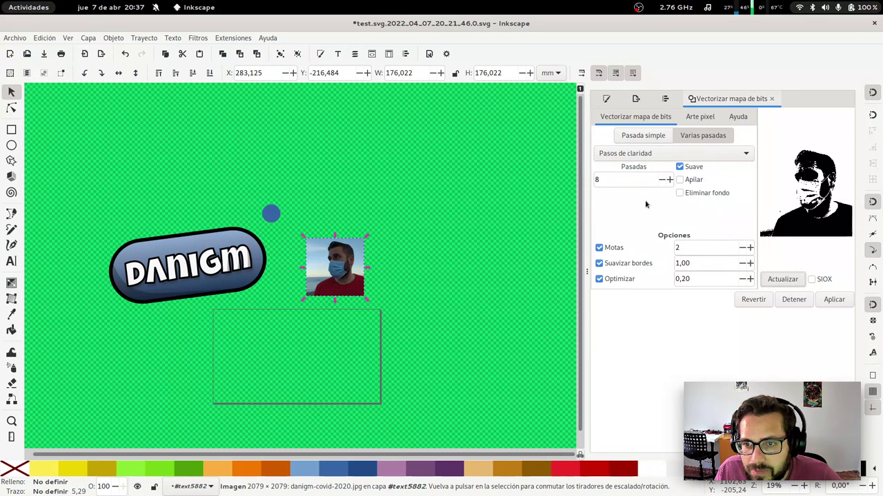
click(669, 180)
click(783, 280)
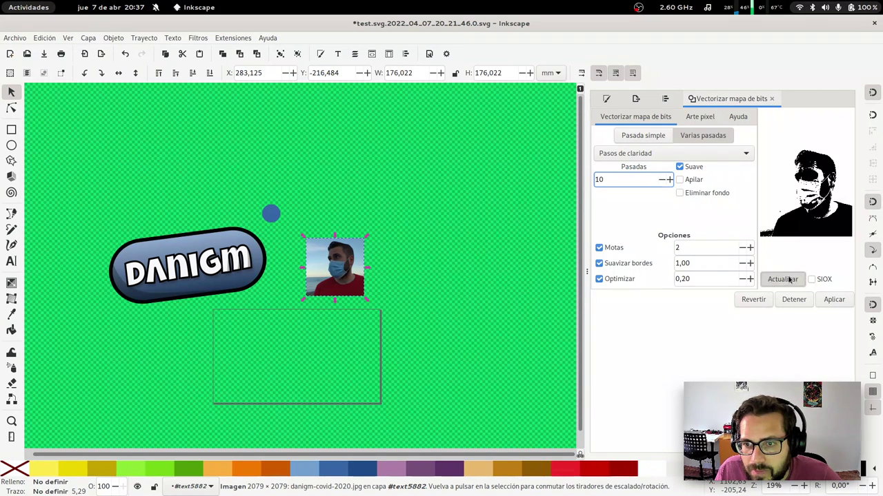
click(680, 193)
click(778, 279)
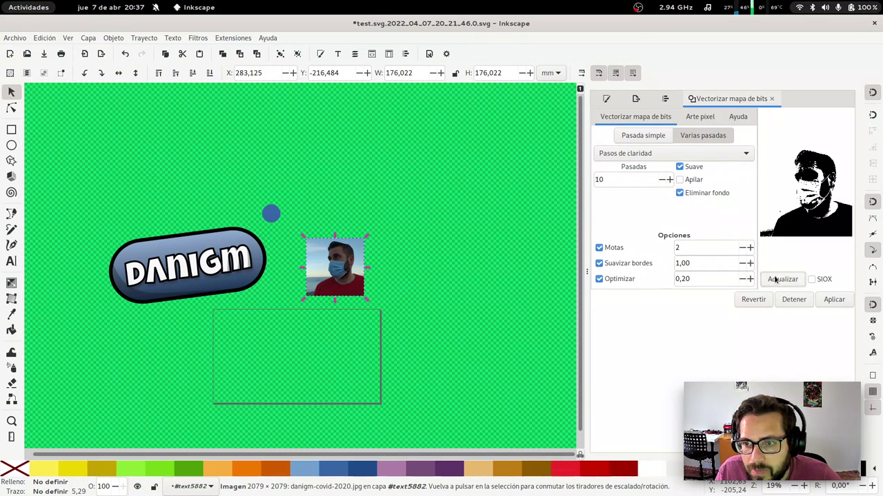
click(834, 300)
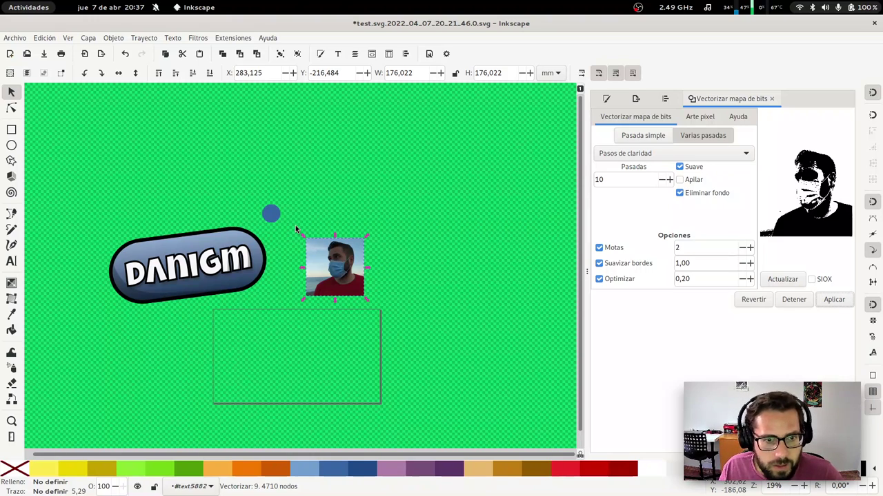
Zoom to the multi-pass traced group, move it beside the photo, and delete it
key(z)
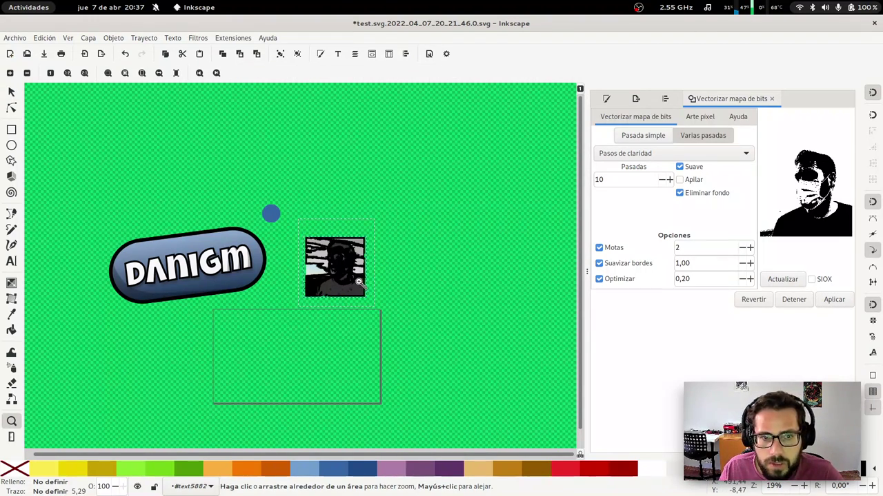
key(3)
key(s)
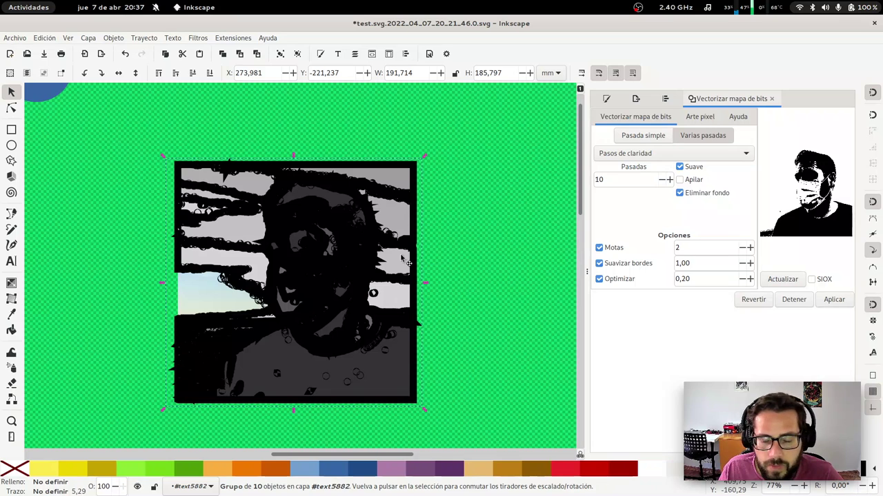
drag(402, 258, 315, 207)
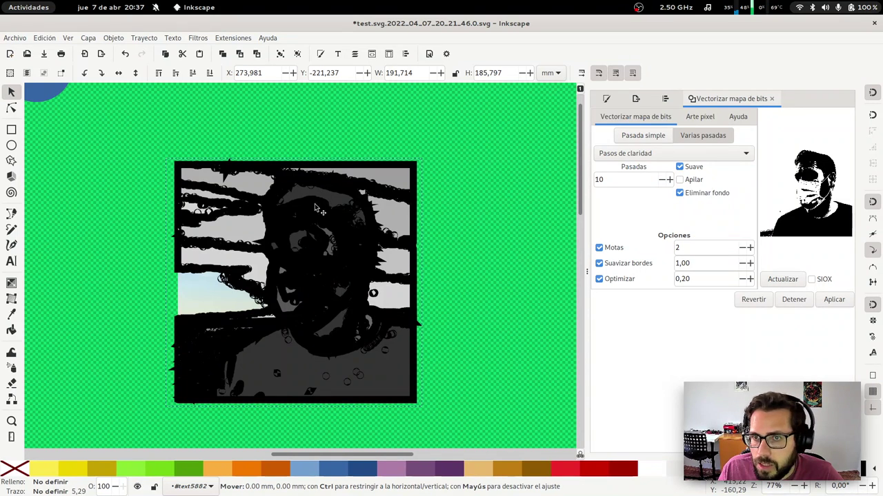
drag(356, 233, 461, 224)
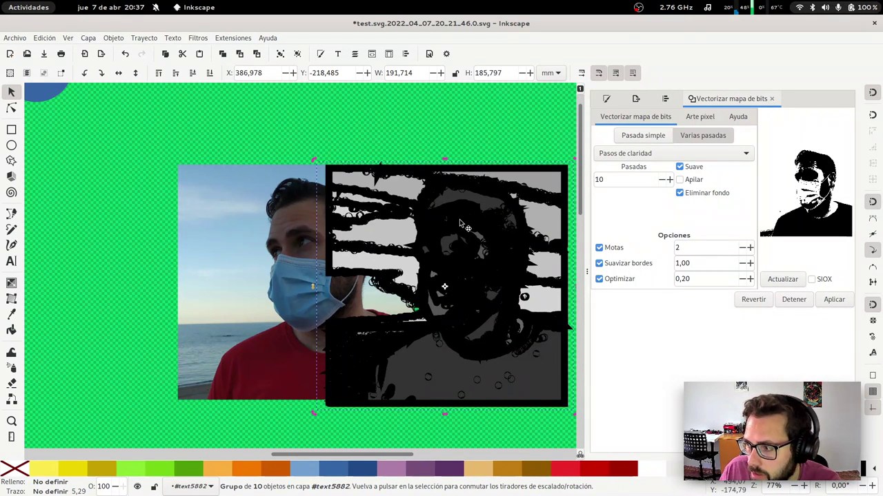
key(Delete)
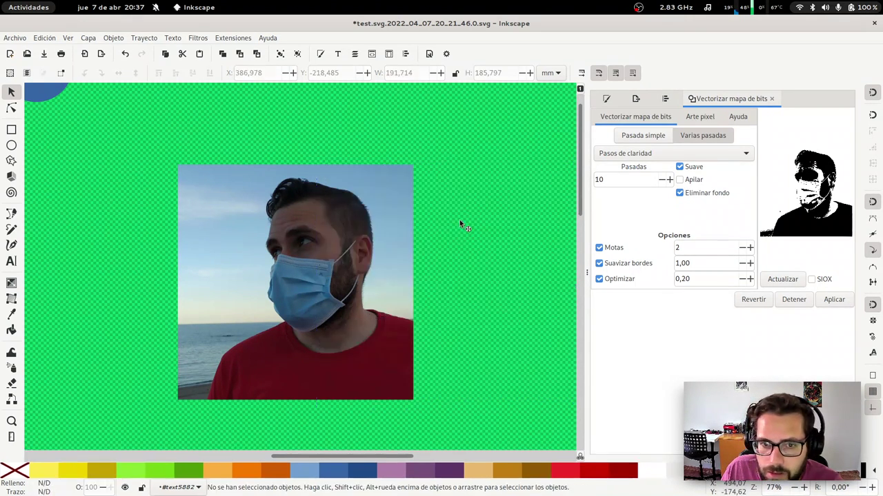
Select the photo and refresh the preview on the Single scan tab
click(411, 253)
click(659, 136)
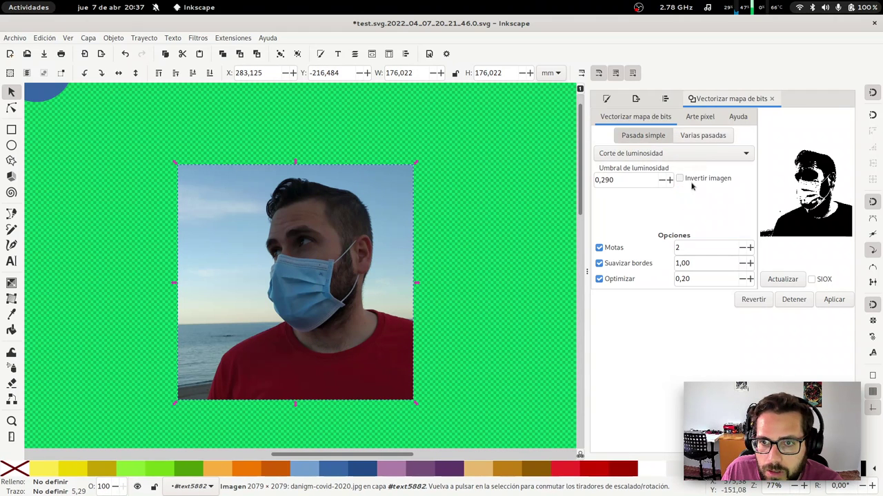
click(785, 278)
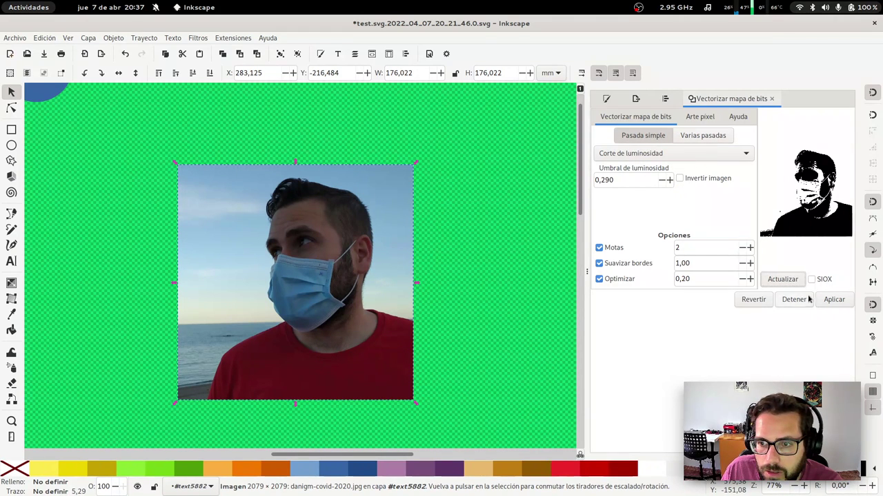
Apply a single-pass trace, move the silhouette aside, and delete it
click(833, 299)
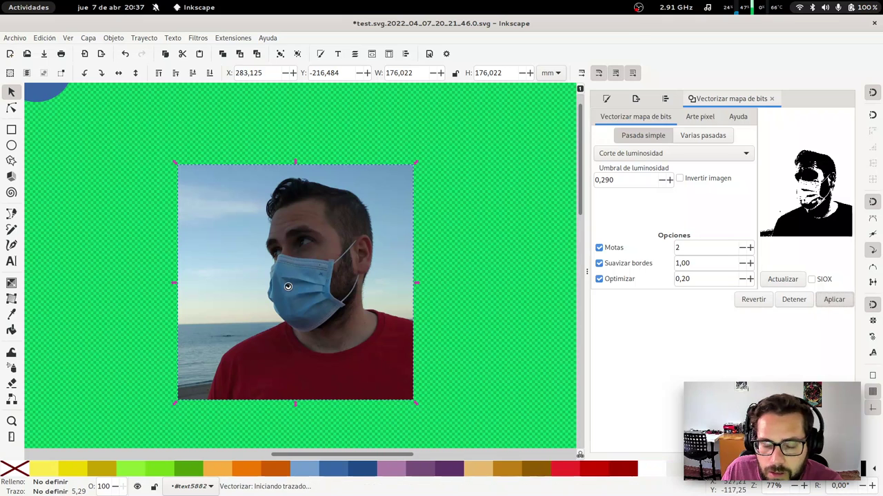
drag(334, 281, 519, 288)
key(Delete)
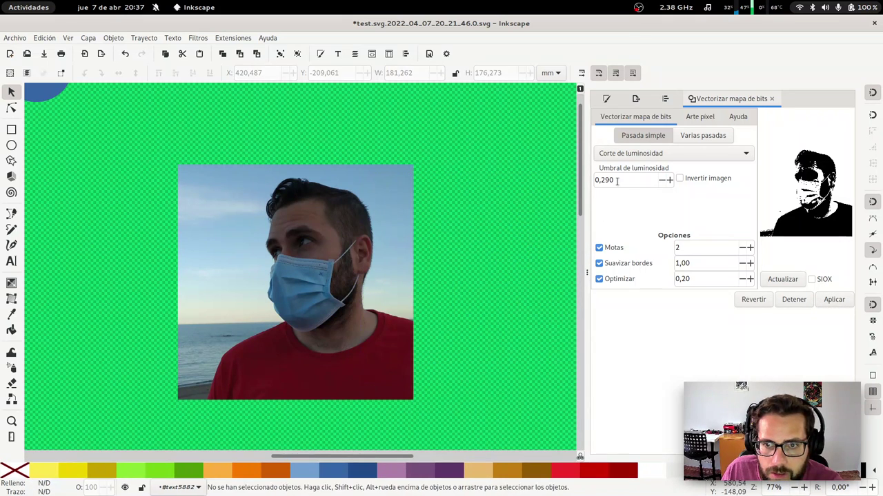
Set the brightness threshold to 0.190 and trace the photo again
double_click(618, 181)
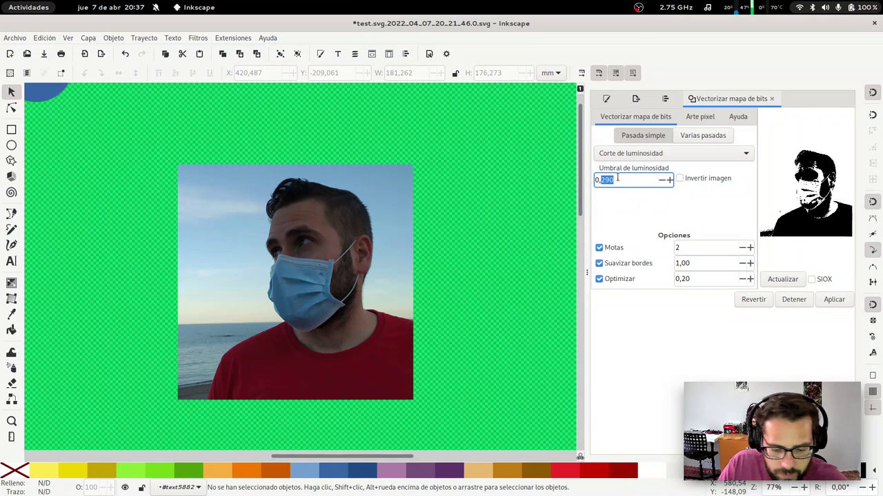
text(19)
click(793, 280)
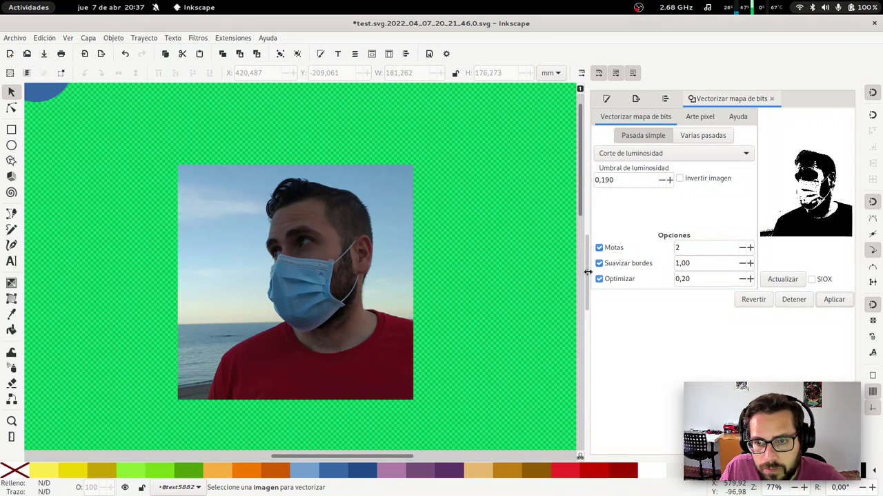
click(341, 280)
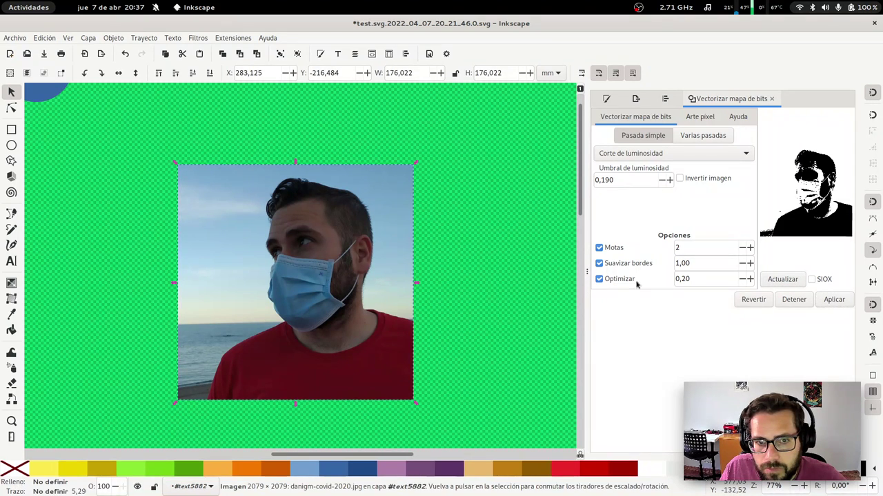
click(842, 301)
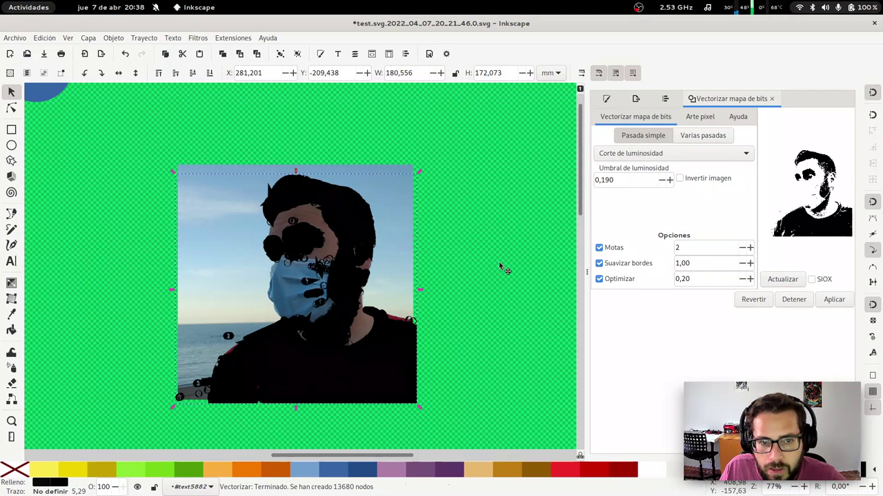
Move the 0.190 trace right of the photo and zoom in on its face
drag(503, 269, 552, 185)
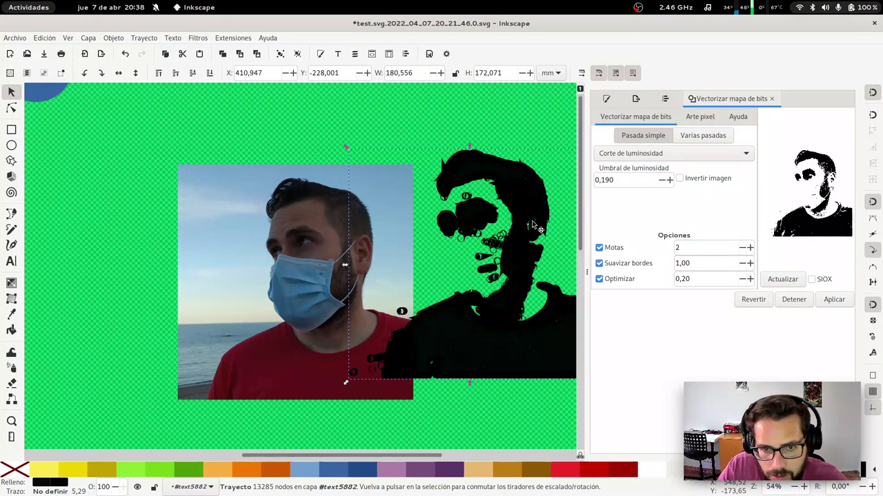
key(minus)
drag(467, 219, 539, 214)
key(z)
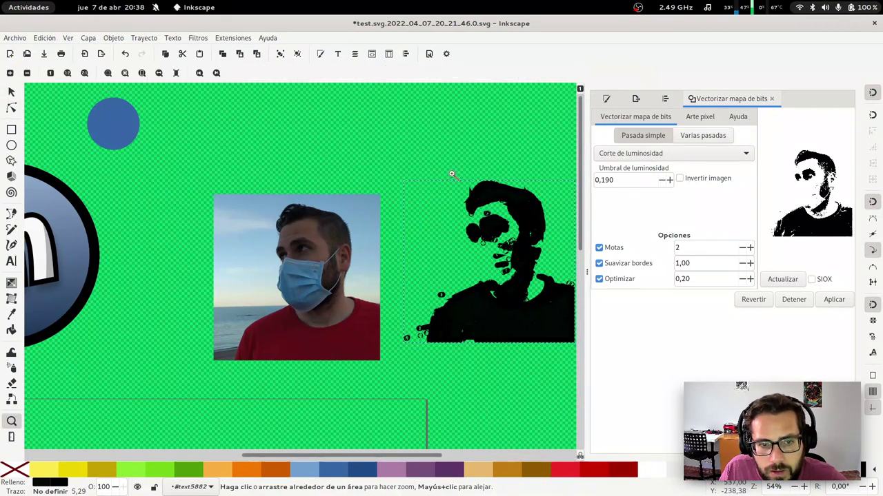
drag(440, 170, 545, 277)
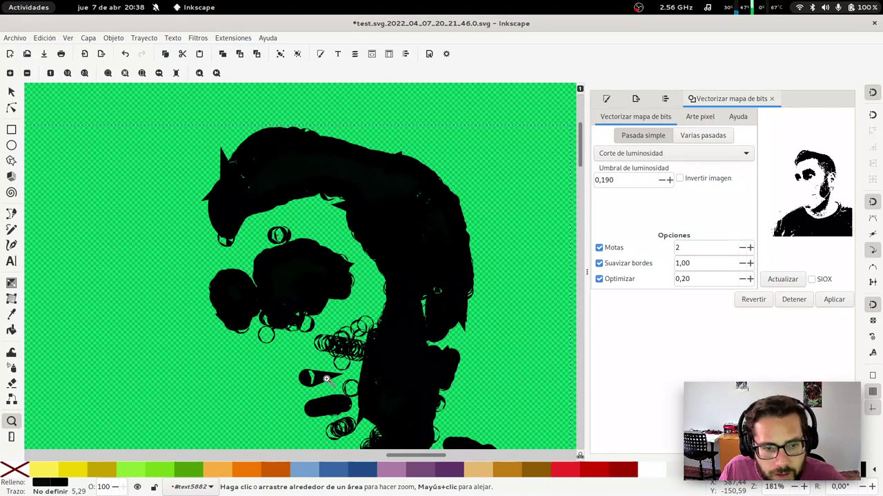
key(s)
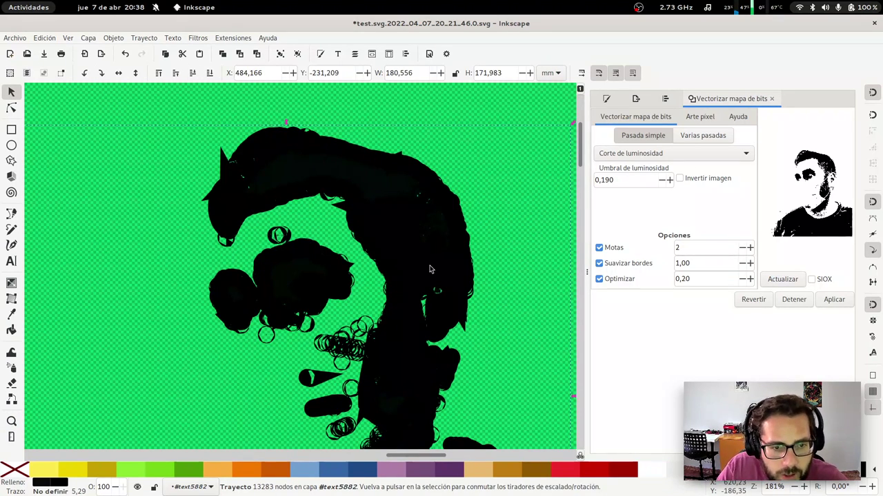
key(minus)
key(minus)
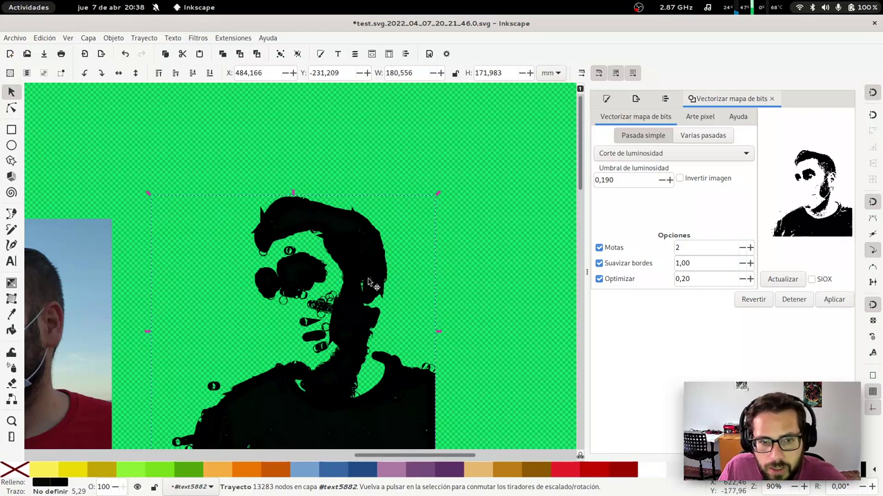
Delete the traced path, select the photo, and zoom to fit it
key(Delete)
click(92, 317)
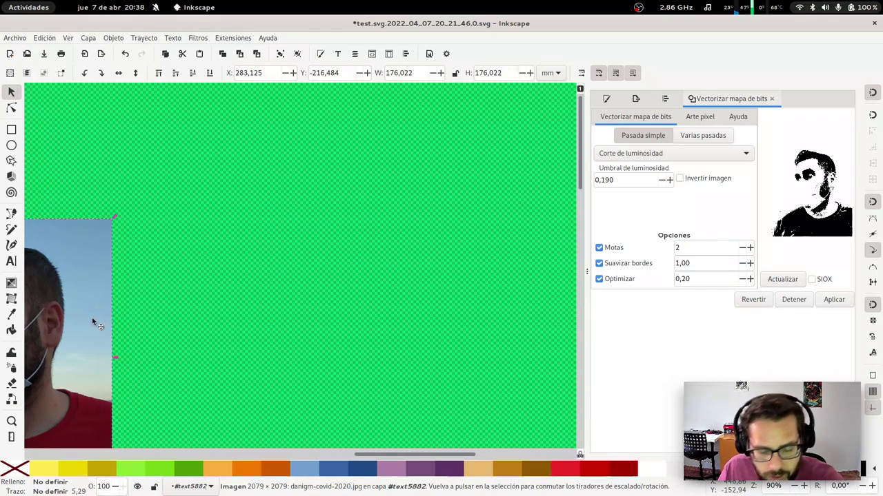
key(3)
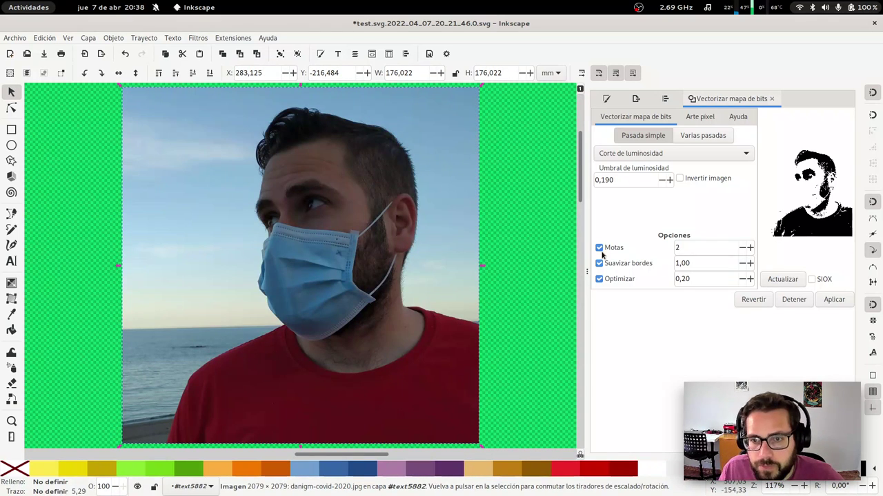
click(599, 247)
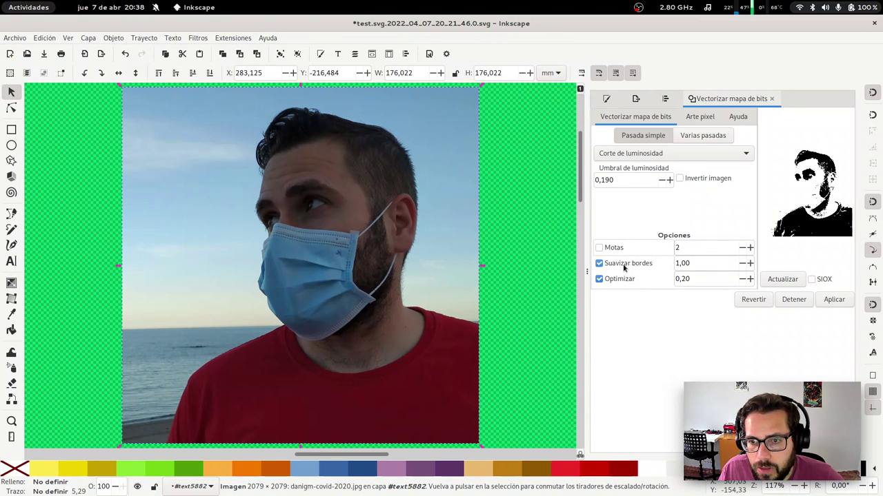
click(775, 283)
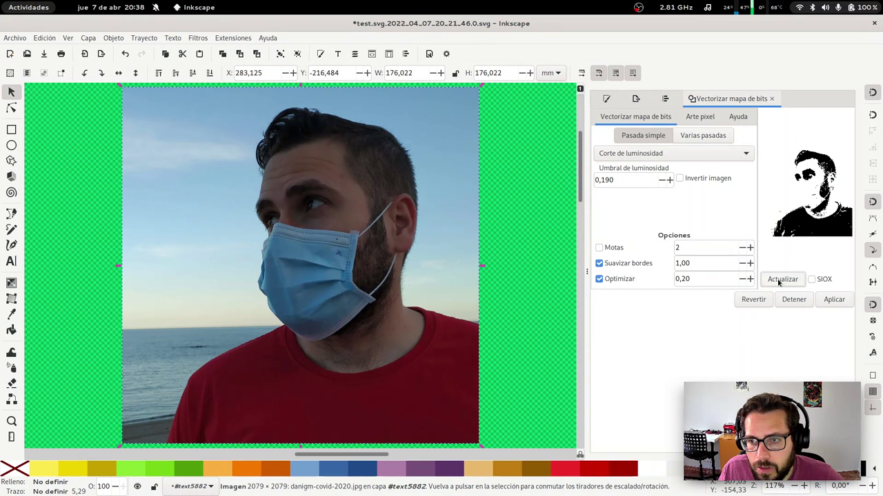
click(833, 302)
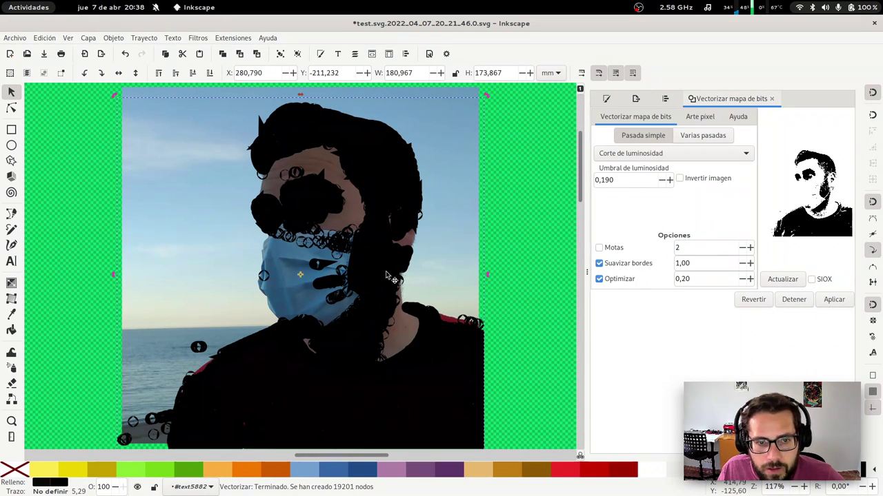
click(387, 272)
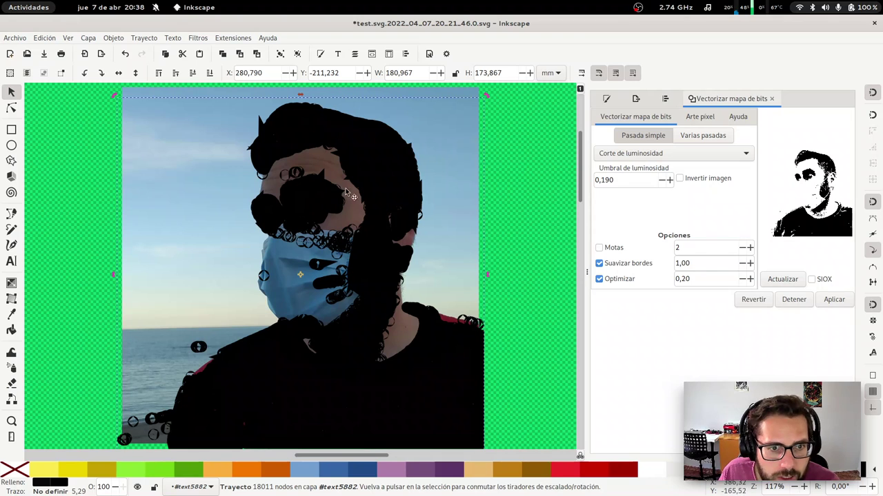
drag(373, 209, 536, 234)
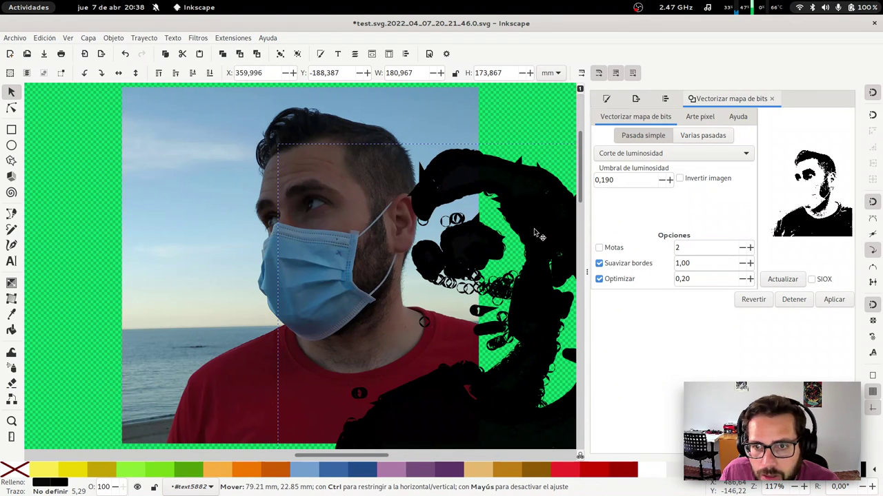
key(Delete)
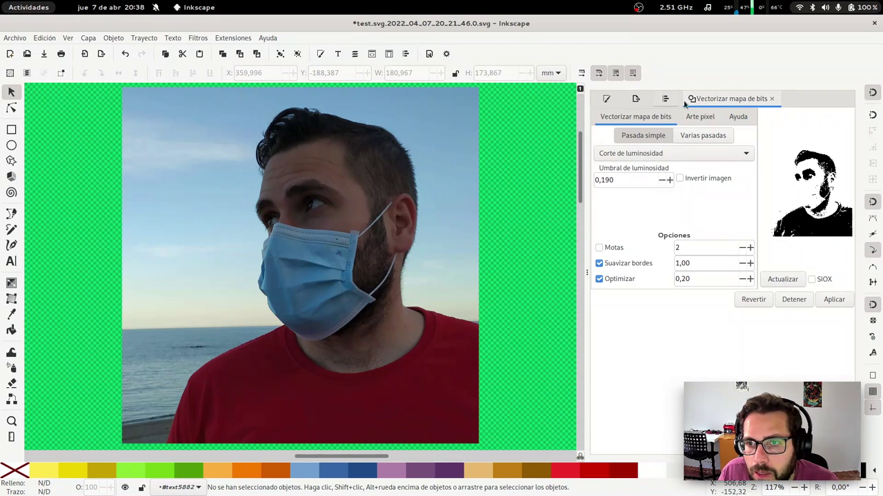
Keep Corte de luminosidad but turn off Suavizar bordes and Optimizar
click(699, 117)
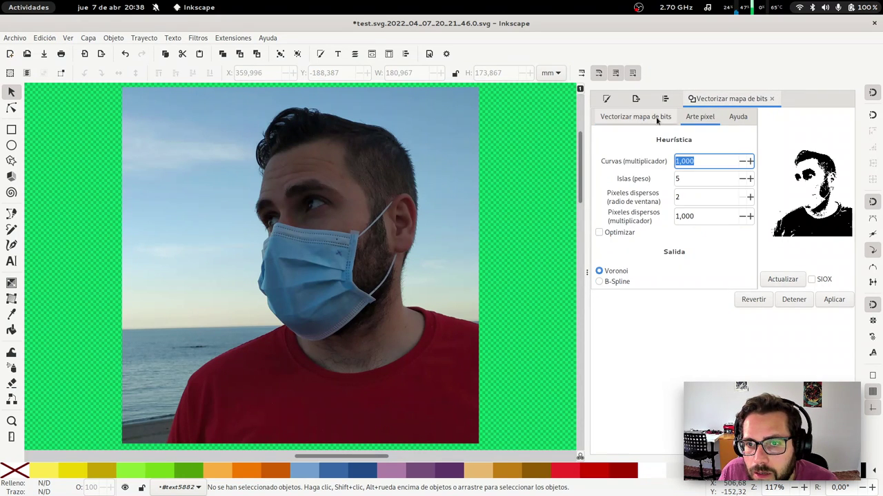
click(786, 279)
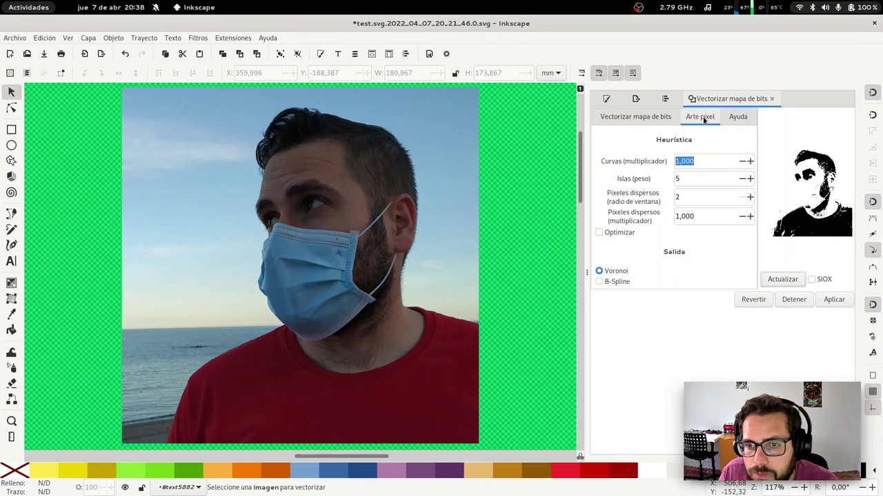
click(635, 116)
click(672, 152)
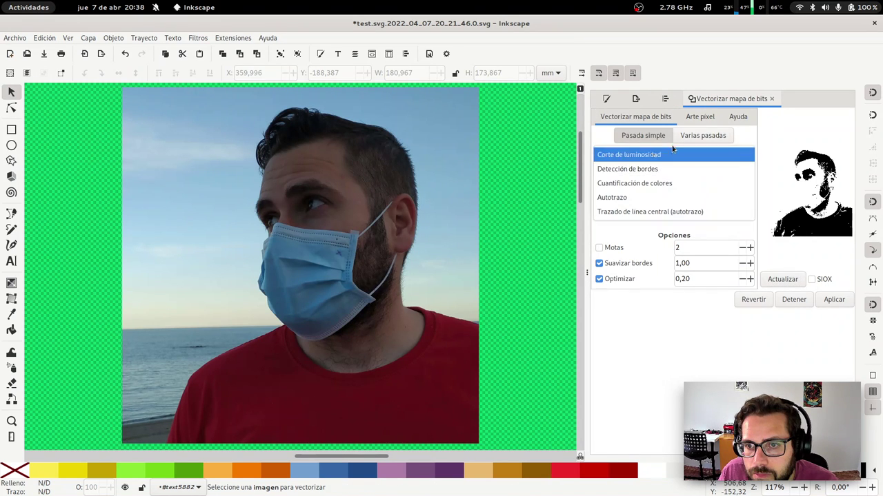
click(649, 155)
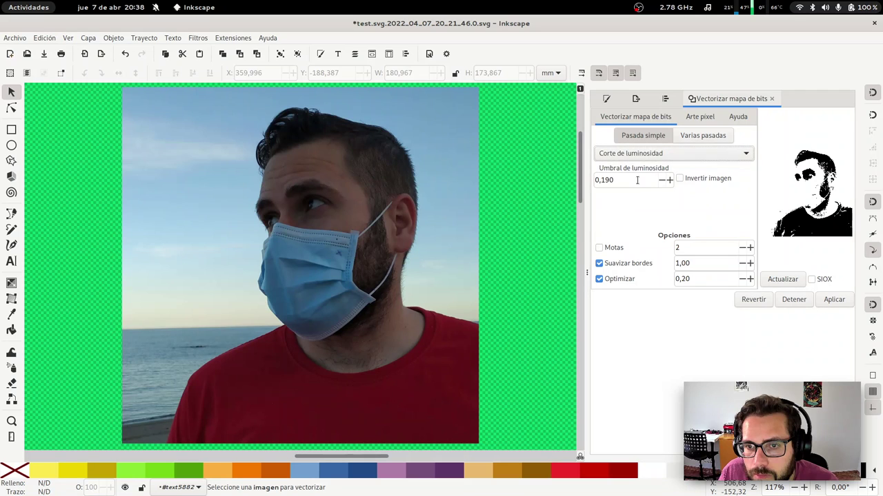
click(623, 263)
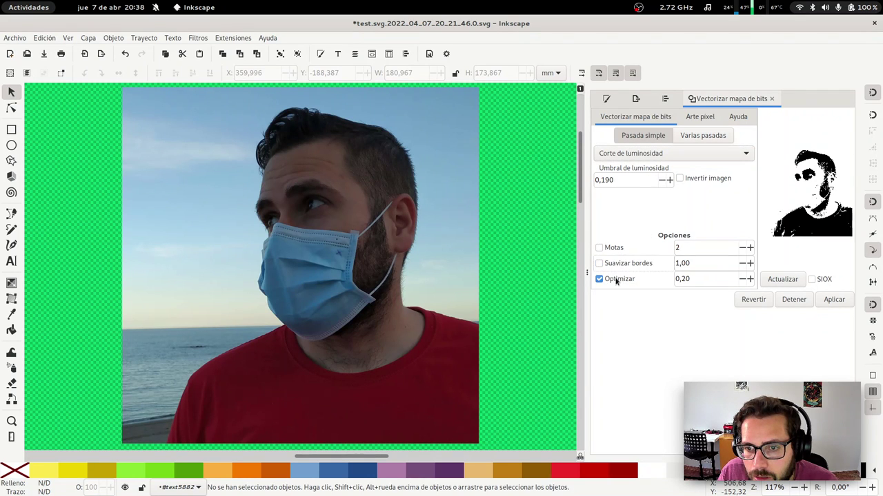
click(598, 278)
click(793, 283)
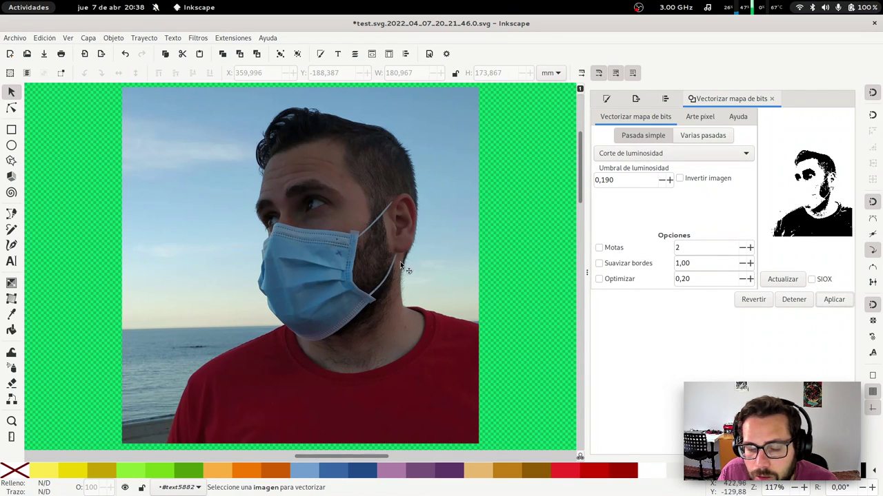
Trace the photo with these settings and move the result to compare
click(322, 287)
click(839, 304)
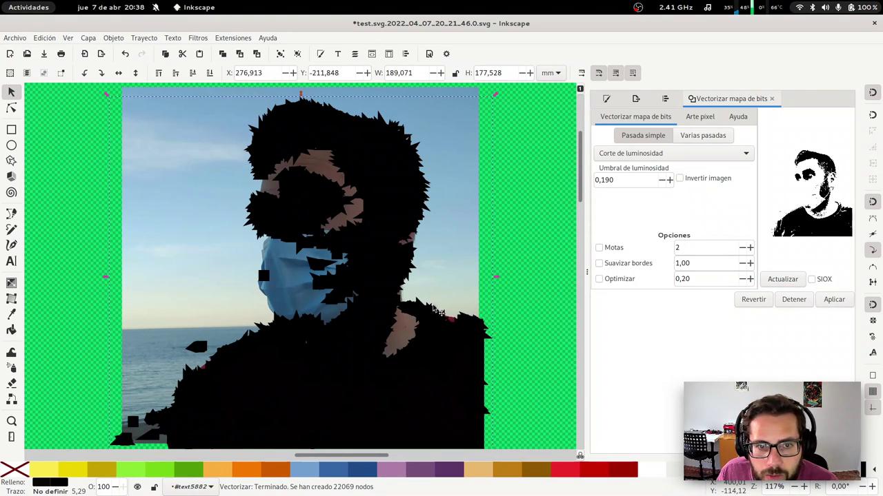
mouse_move(511, 306)
mouse_down()
mouse_move(541, 279)
mouse_move(527, 295)
mouse_up()
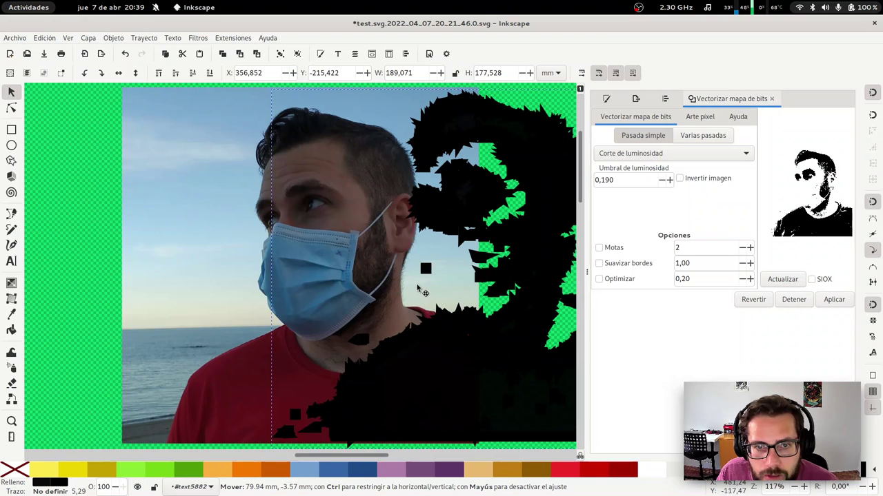
mouse_move(435, 295)
mouse_down()
mouse_move(630, 229)
mouse_move(707, 128)
mouse_up()
Show the Arte pixel options and delete the traced path
click(700, 120)
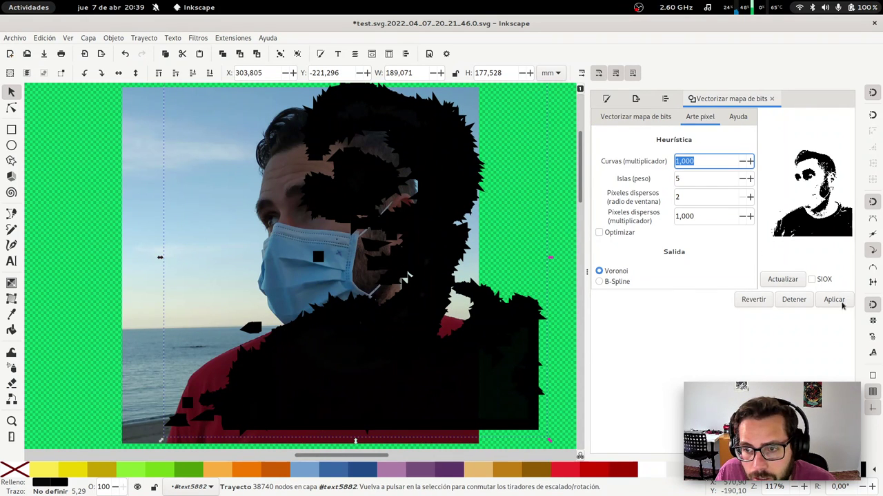
click(834, 300)
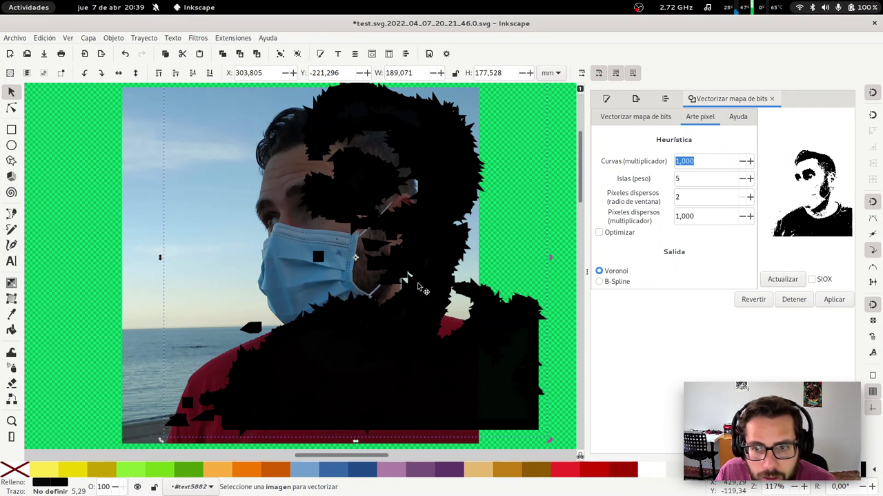
click(410, 337)
key(Delete)
Run the Arte pixel trace on the photo, then unmaximise Inkscape and switch to Firefox
click(335, 258)
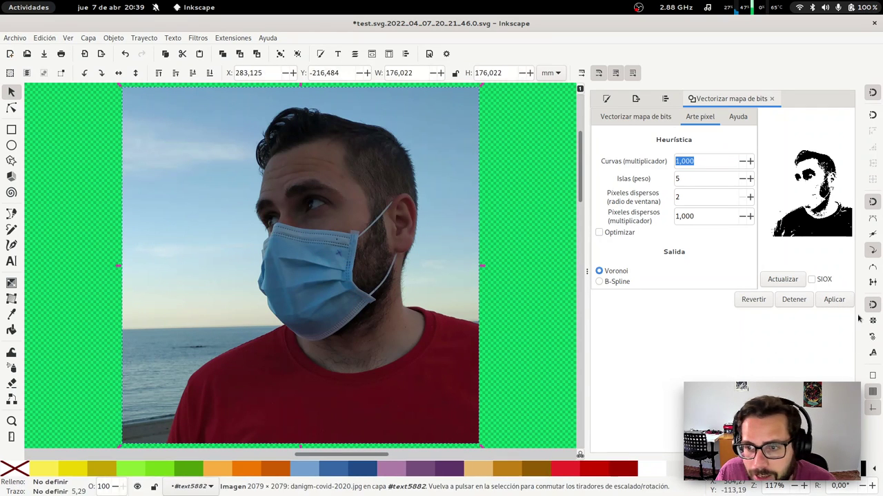
click(830, 298)
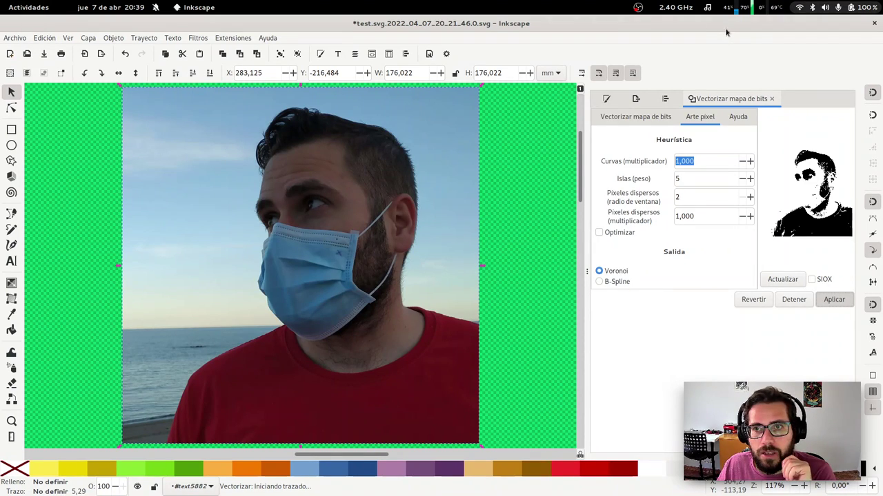
drag(724, 24, 682, 9)
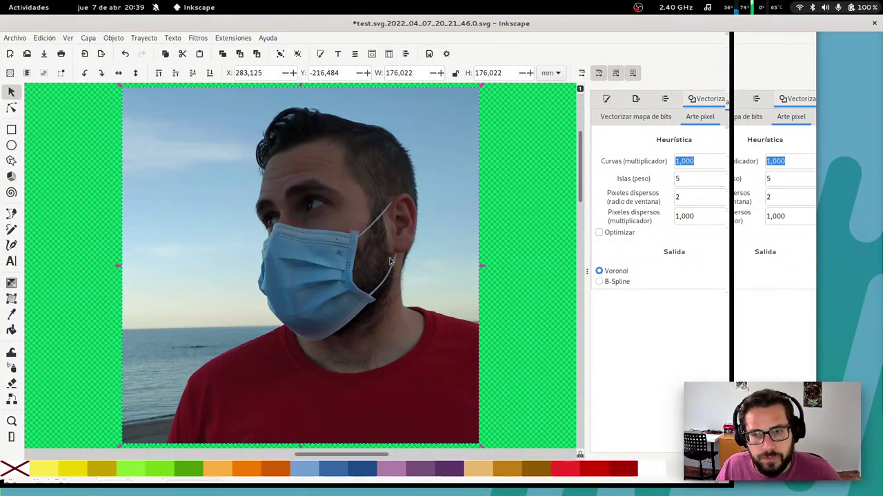
key(alt+Tab)
key(alt+Tab)
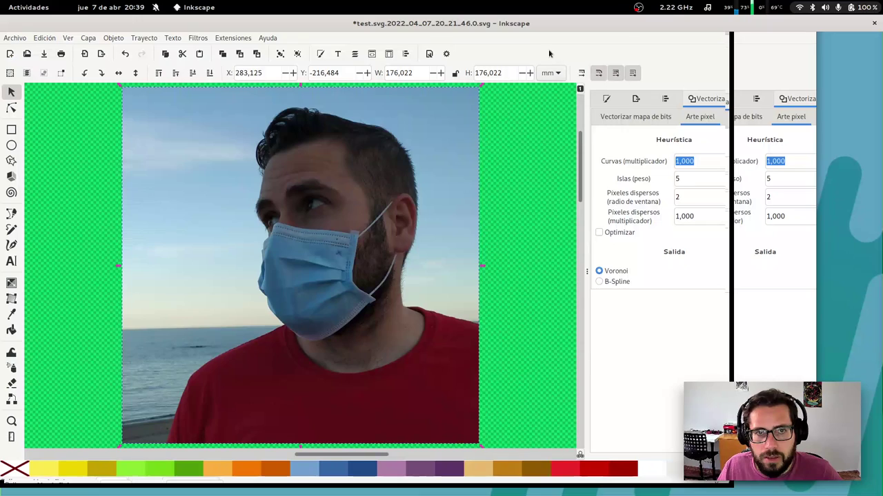
key(alt+Tab)
Open the Learn page on inkscape.org
scroll(383, 257, down, 4)
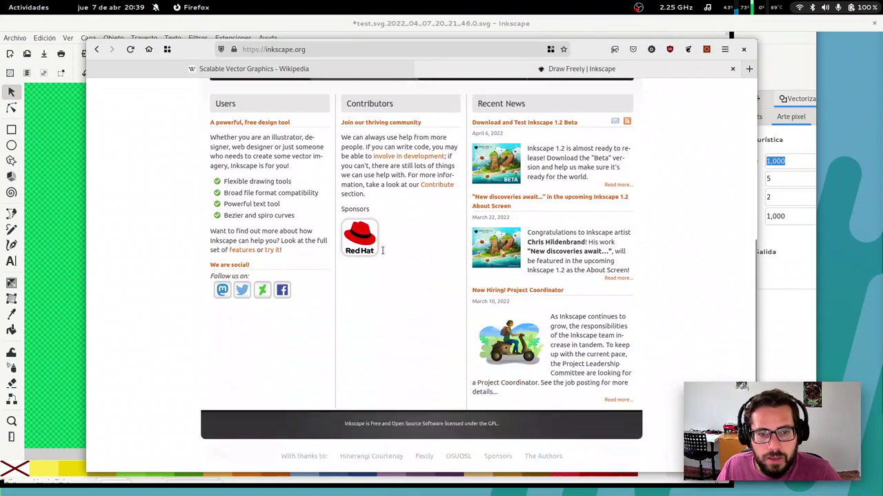
scroll(432, 104, up, 4)
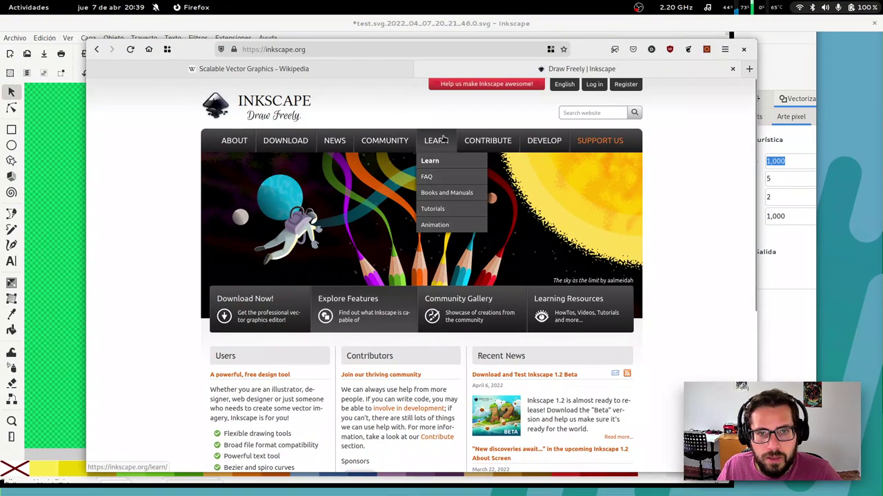
click(435, 140)
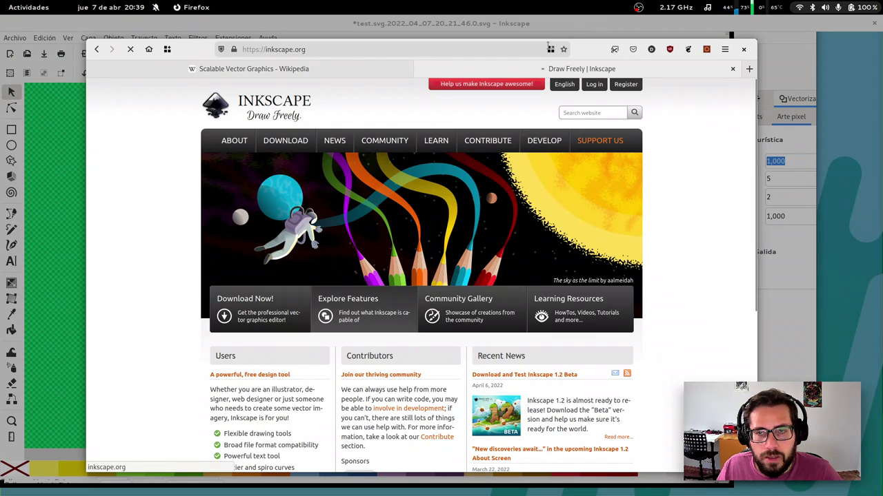
Force-quit the frozen Inkscape and open the desktop app search
key(alt+Tab)
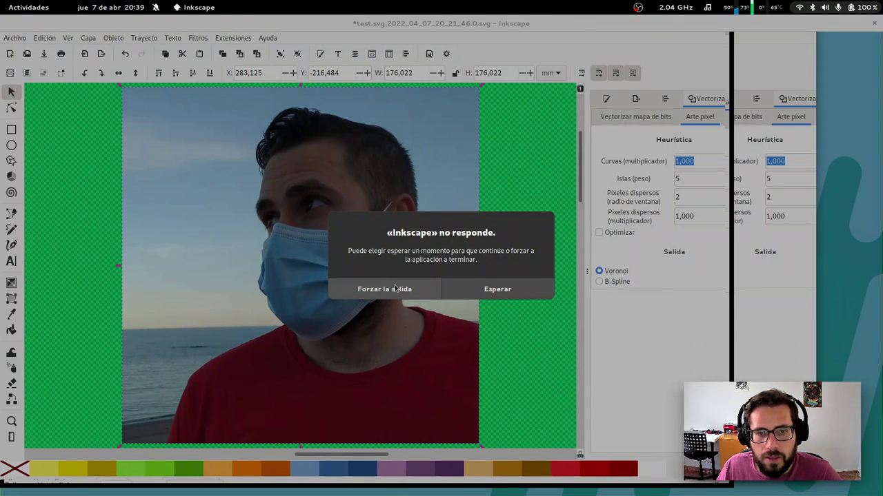
click(395, 289)
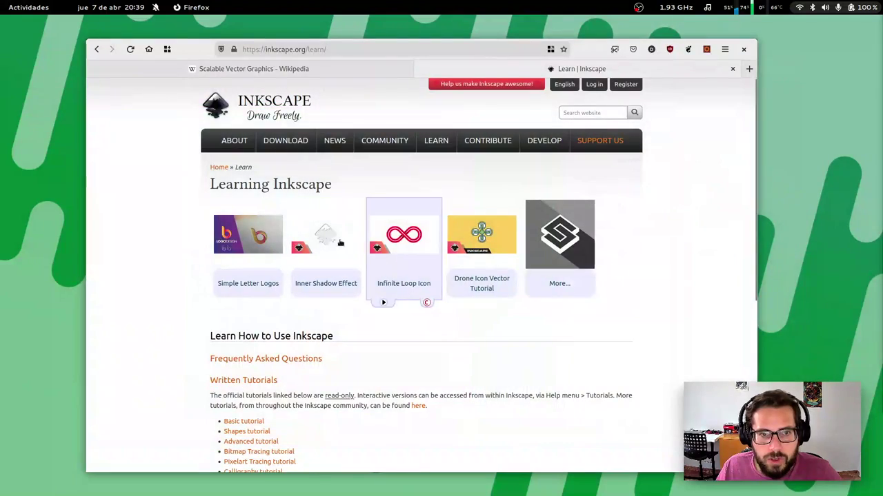
key(super)
Relaunch Inkscape via an 'ink' search and bring blank Documento nuevo 1 forward
text(ink)
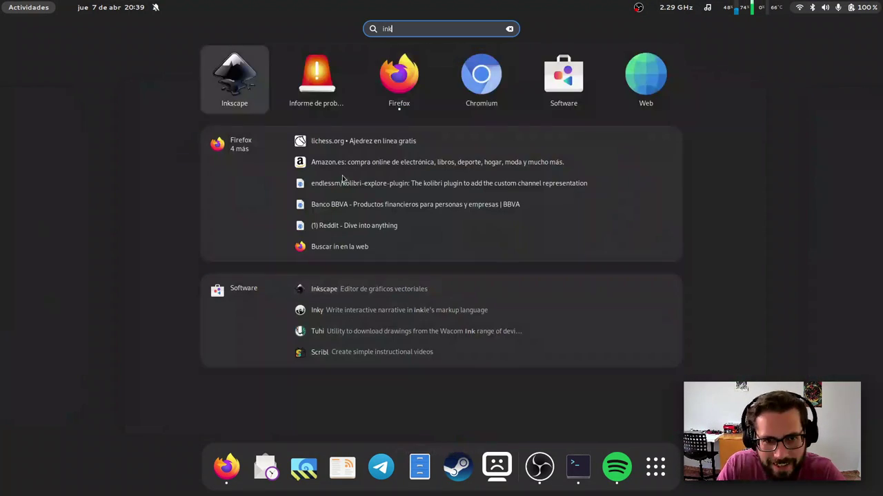
key(Return)
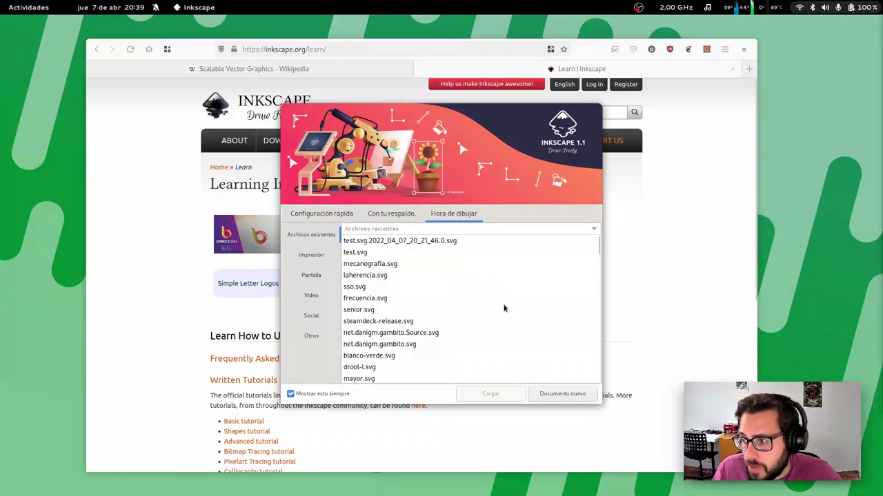
click(384, 242)
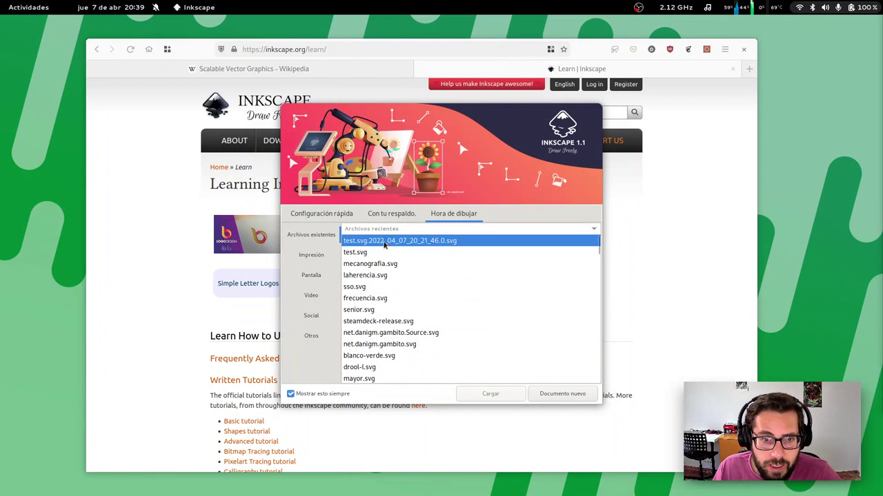
click(578, 393)
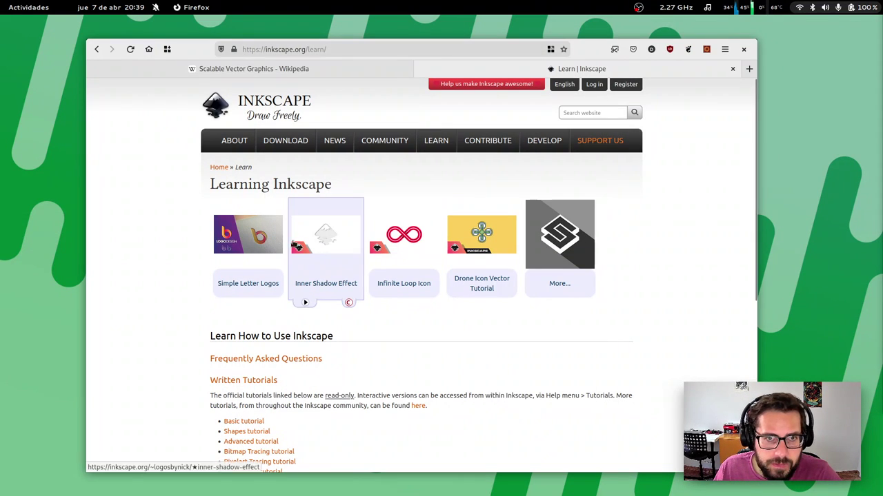
key(super)
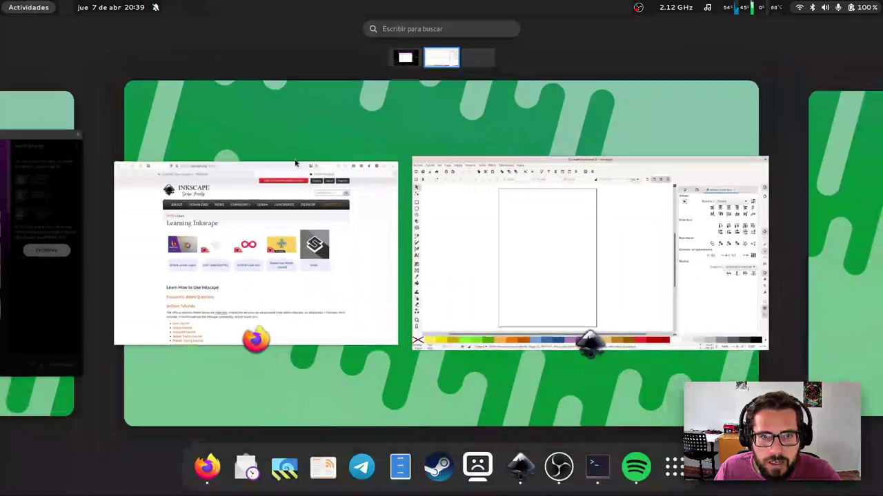
click(297, 140)
Open test.svg.2022_04_07_20_21_46.0.svg from the Documentos folder
click(21, 42)
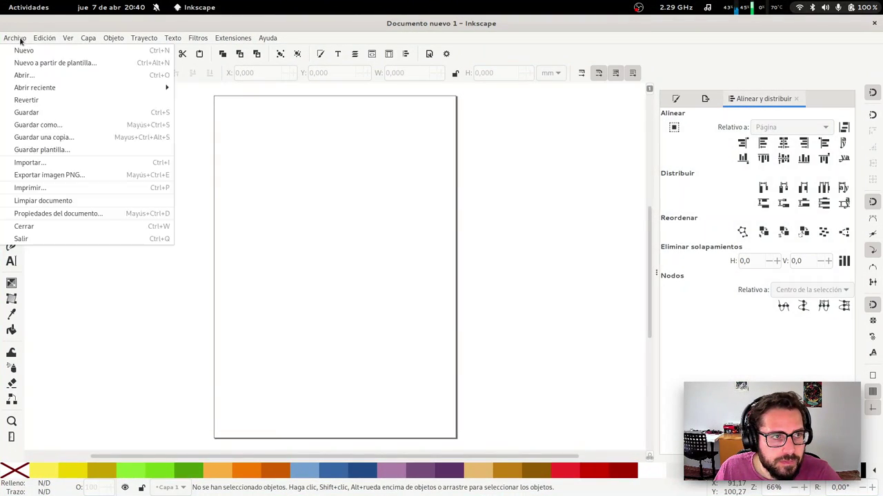
click(44, 75)
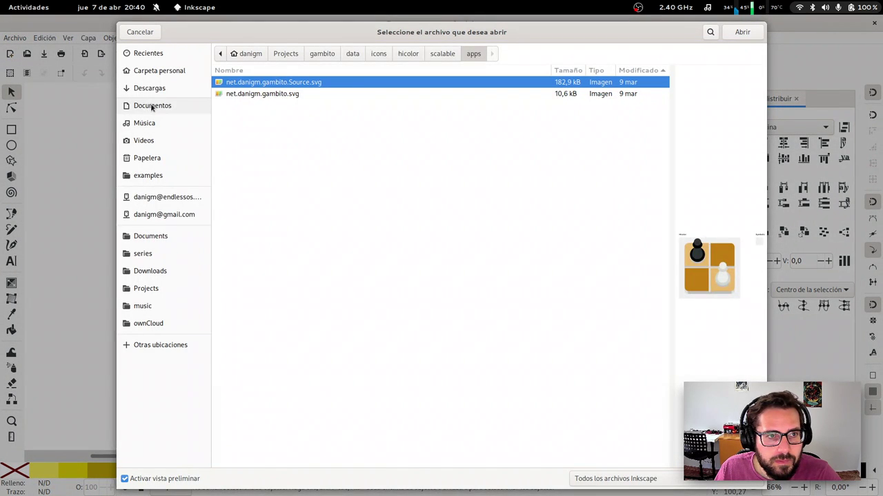
click(153, 107)
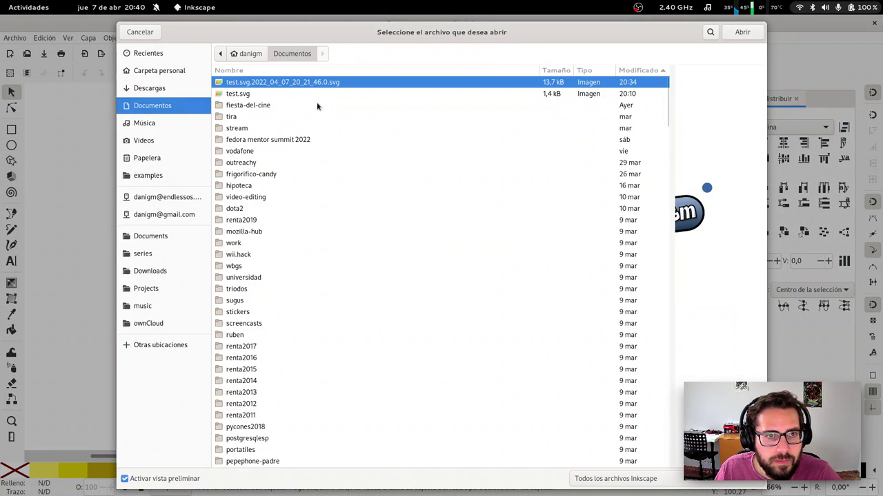
double_click(274, 86)
Zoom the view to the badge and page area and show the Fill and Stroke panel
key(minus)
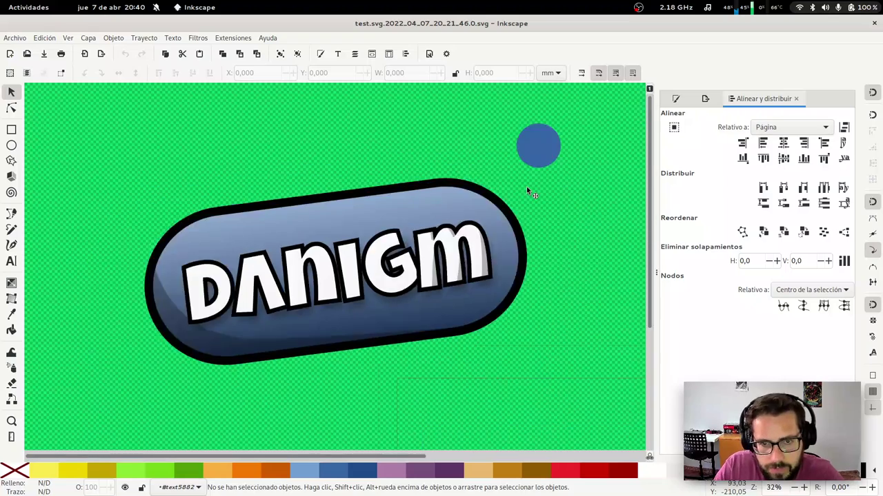
key(minus)
key(minus)
key(minus)
key(z)
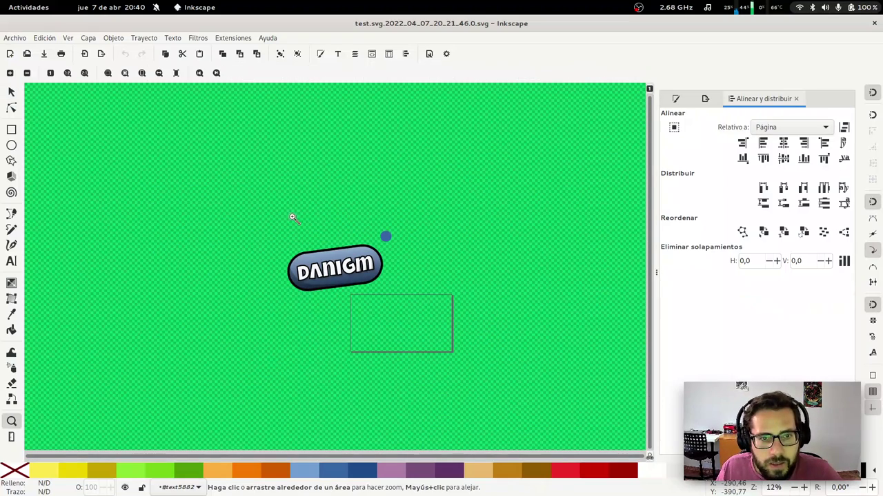
drag(290, 213, 486, 358)
key(s)
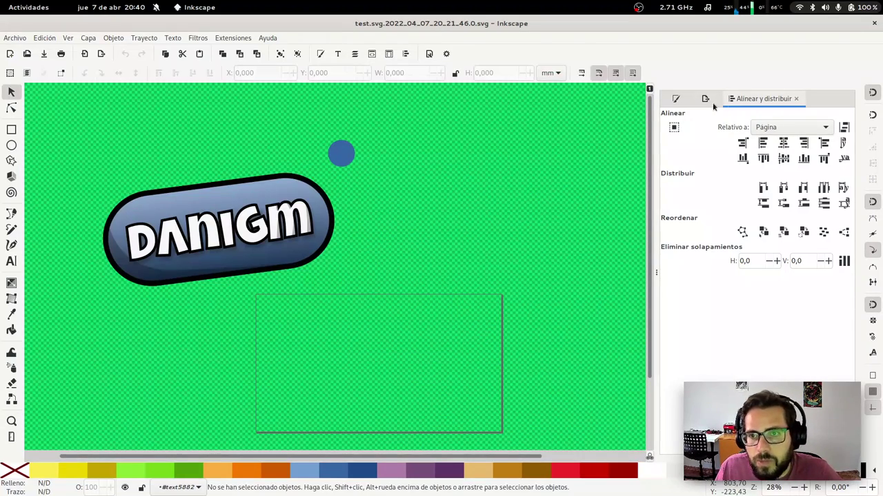
click(677, 100)
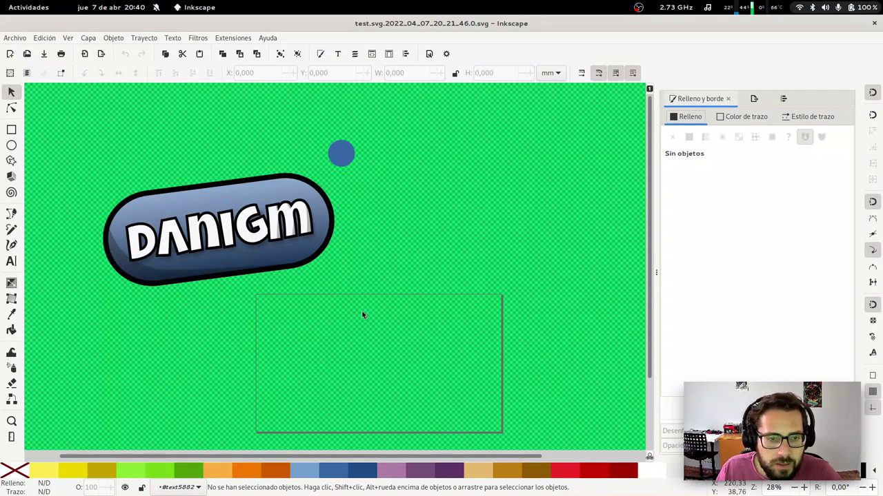
Draw four trial red circles and ellipses beside the badge and over the page
key(e)
drag(363, 217, 415, 267)
mouse_move(431, 205)
mouse_down()
mouse_move(493, 284)
mouse_move(492, 272)
mouse_up()
drag(398, 293, 444, 368)
drag(475, 315, 581, 383)
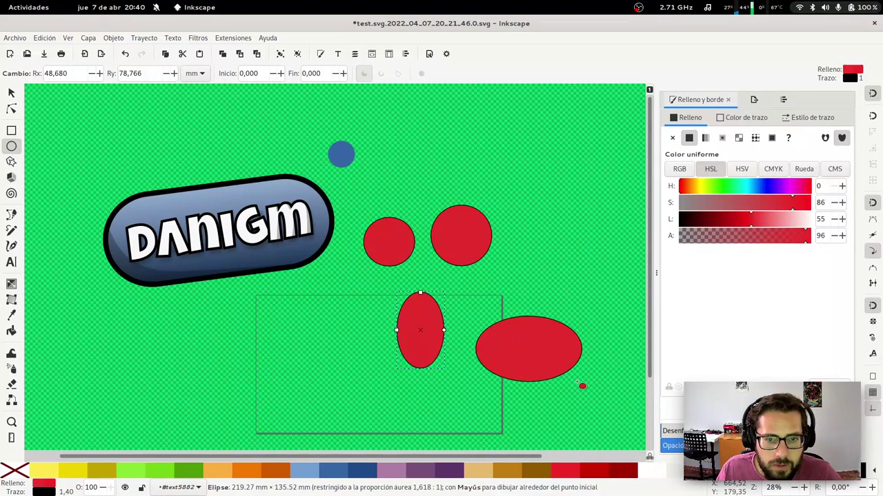
Delete all four trial red ellipses
key(s)
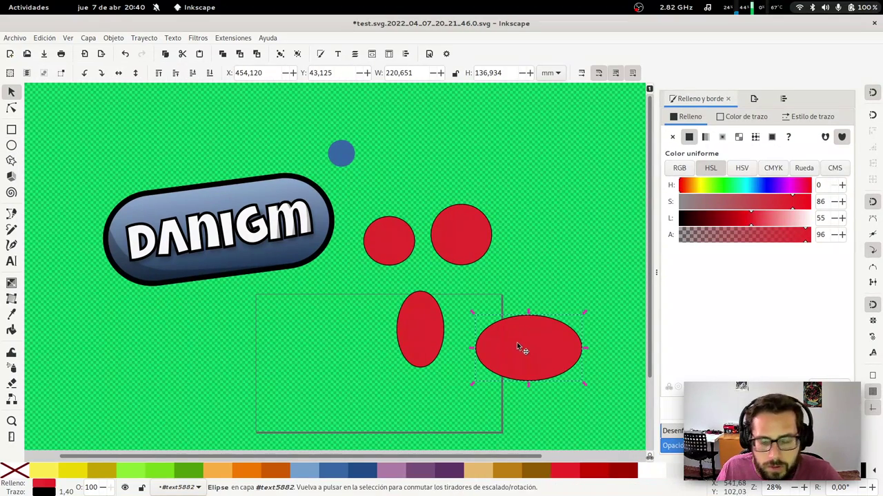
key(Delete)
click(452, 234)
key(Delete)
click(421, 313)
click(421, 313)
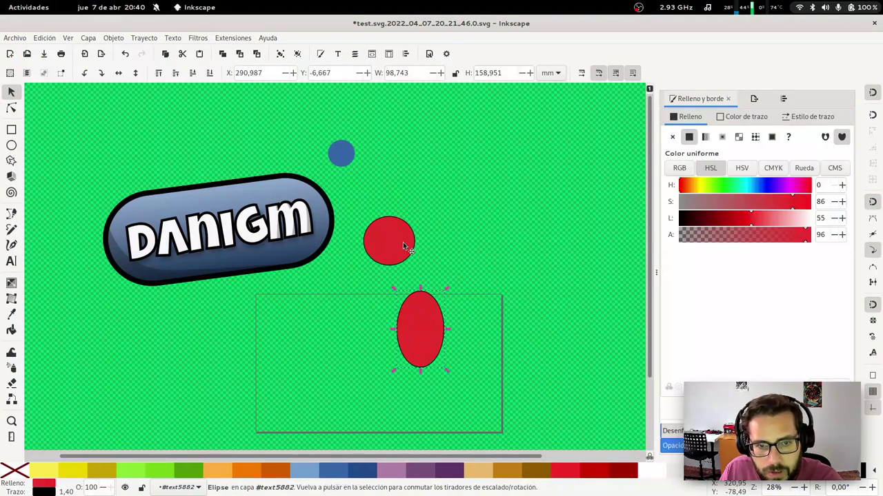
key(Delete)
click(404, 243)
key(Delete)
Draw four red rectangles of different sizes above the page and select them all
key(r)
drag(373, 169, 408, 207)
drag(432, 178, 462, 207)
drag(377, 267, 420, 293)
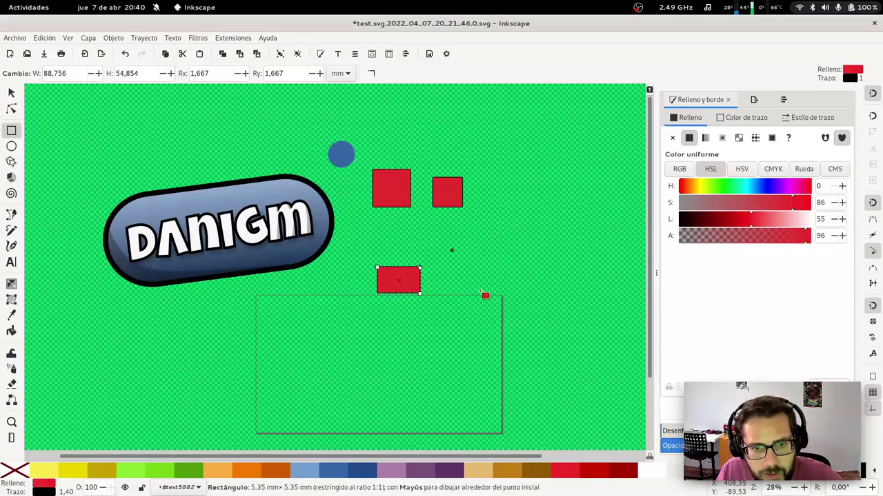
drag(486, 305, 451, 248)
key(s)
drag(368, 148, 521, 342)
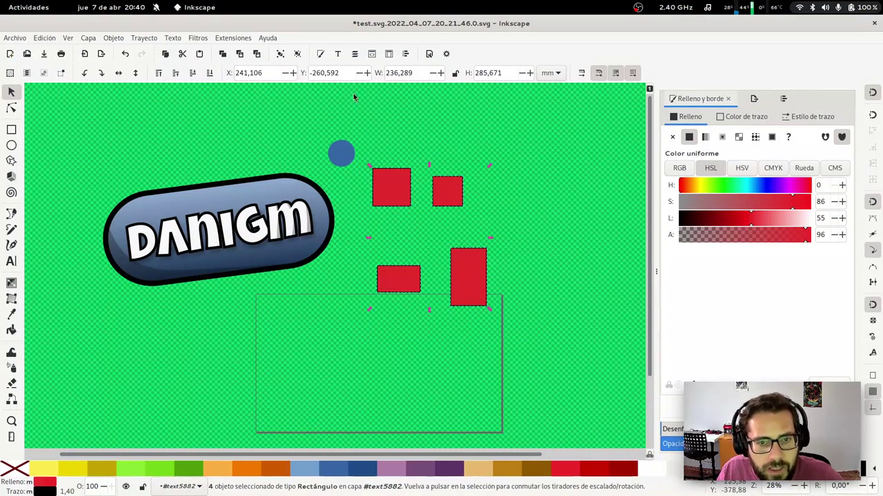
Align the four rectangles relative to the page, ending with their bottoms on the page's top edge
click(406, 54)
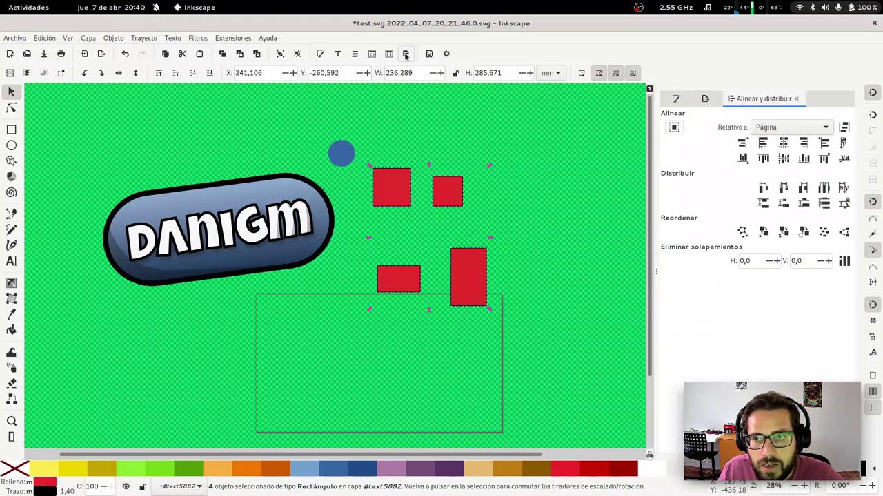
click(783, 142)
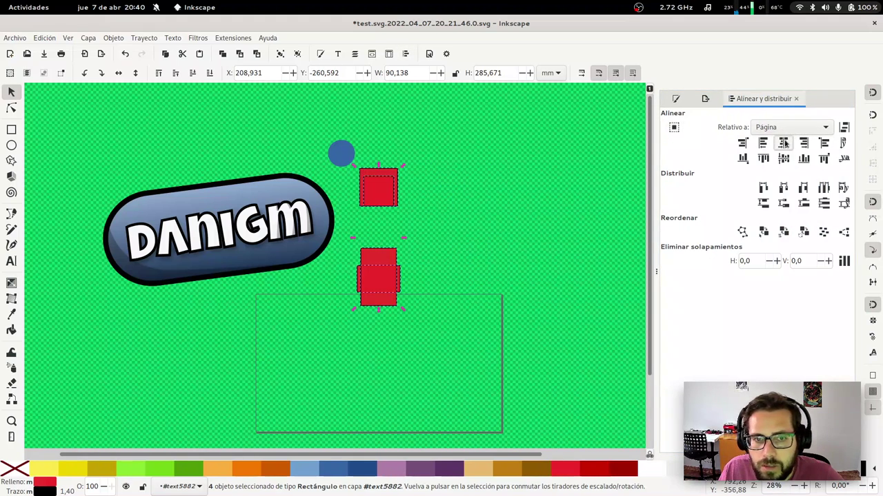
click(783, 159)
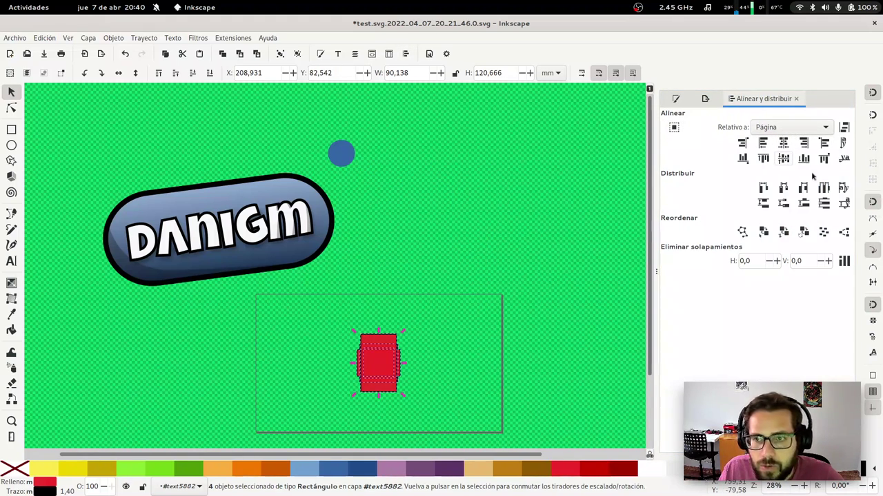
click(788, 127)
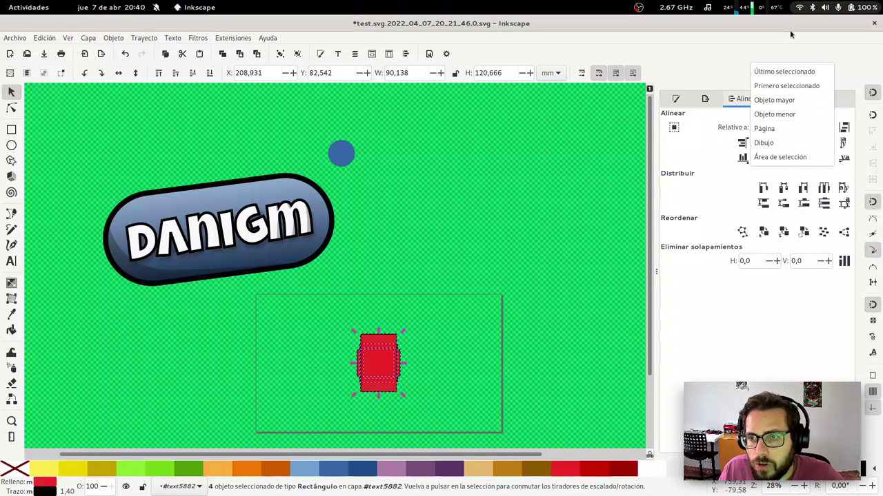
click(786, 128)
click(783, 187)
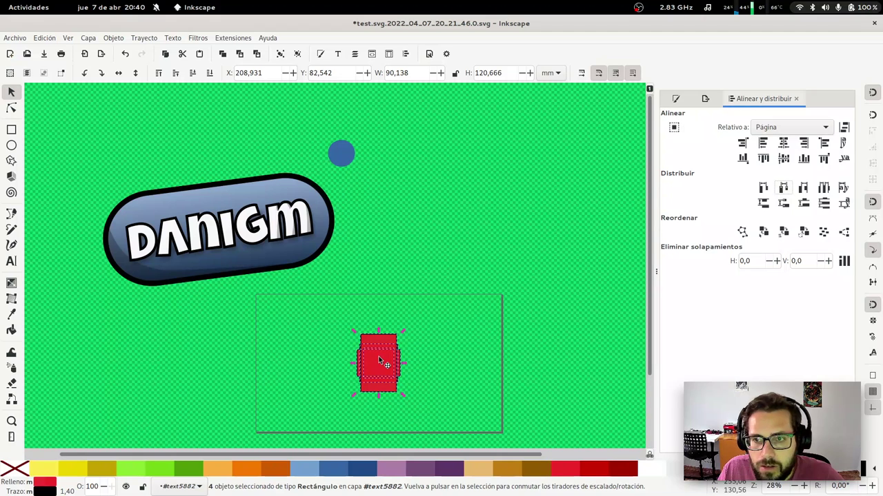
click(742, 158)
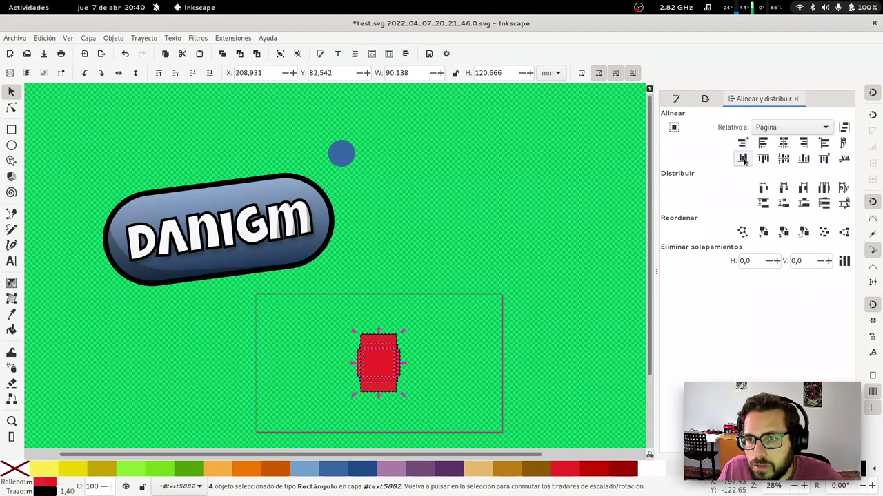
click(762, 159)
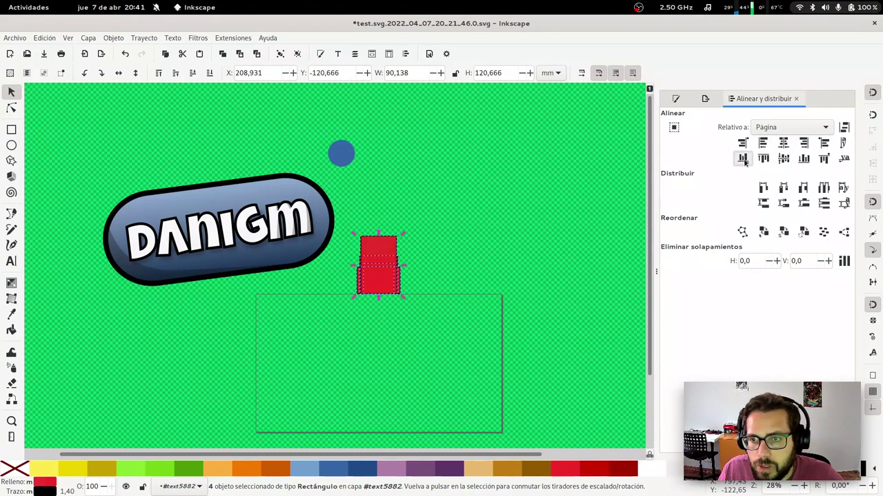
click(743, 159)
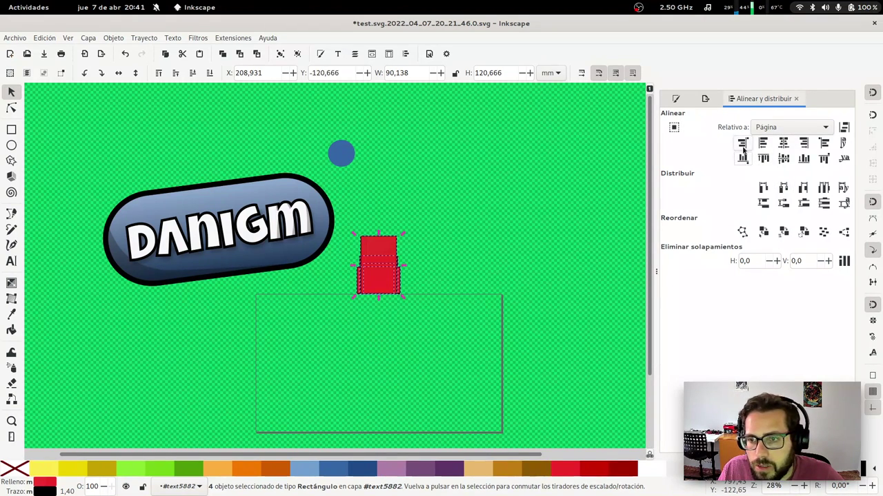
Try the Rearrange buttons repeatedly until the rectangles form a tight cluster above the page
click(821, 234)
click(842, 234)
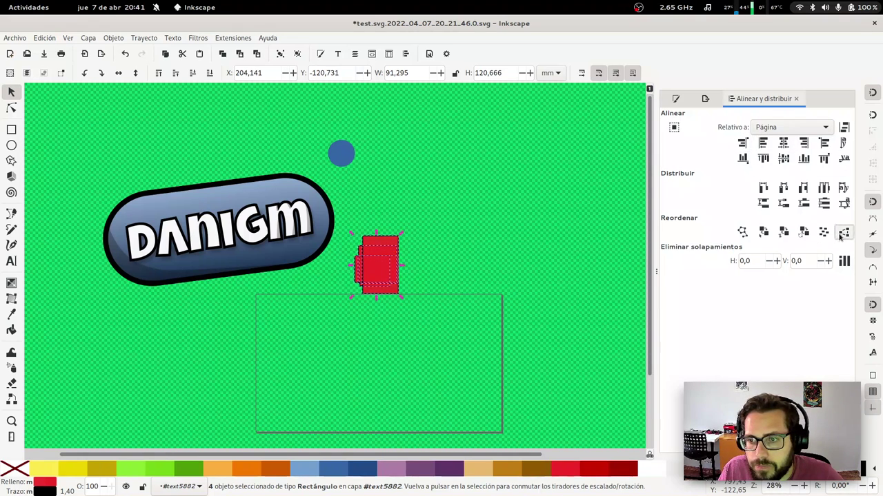
click(843, 234)
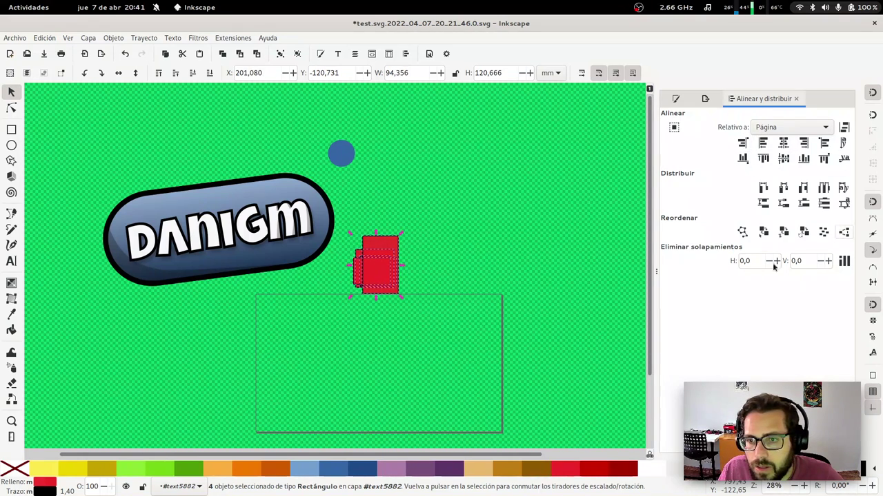
click(741, 233)
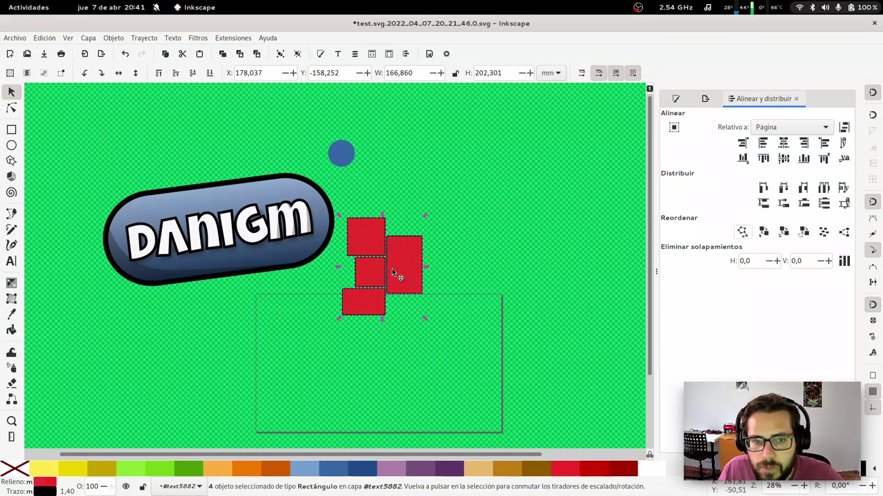
drag(406, 286, 410, 382)
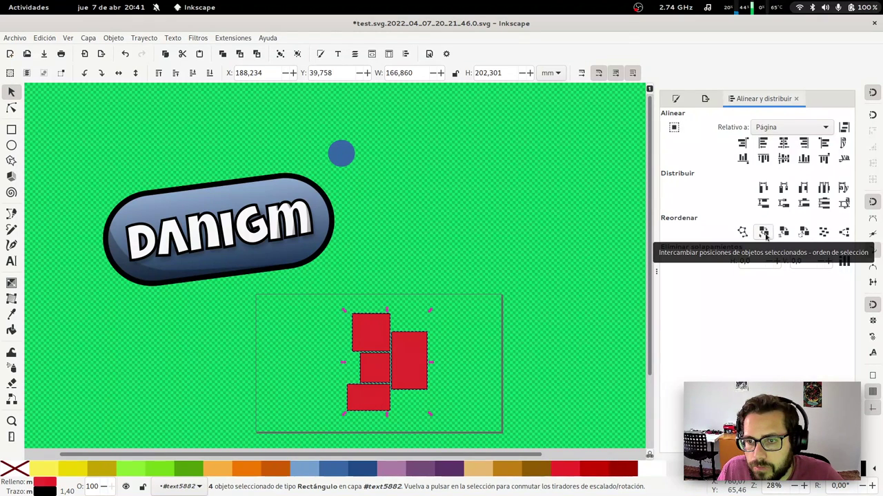
click(764, 235)
click(764, 234)
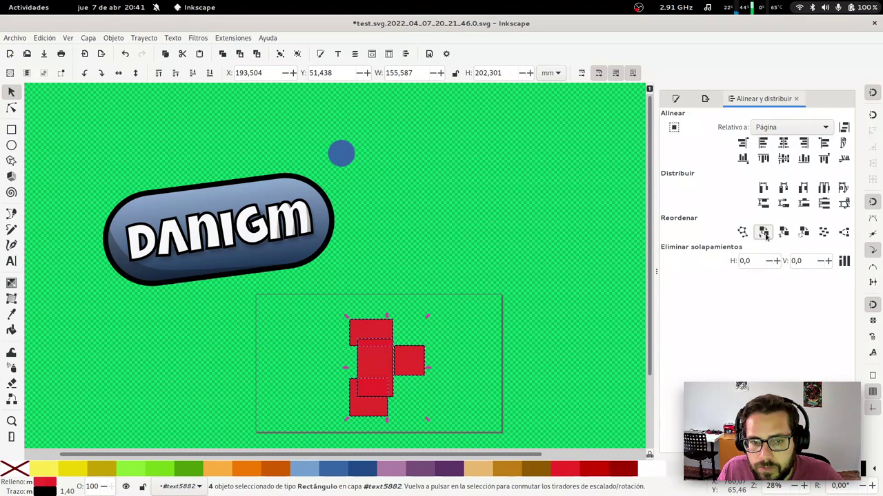
click(783, 233)
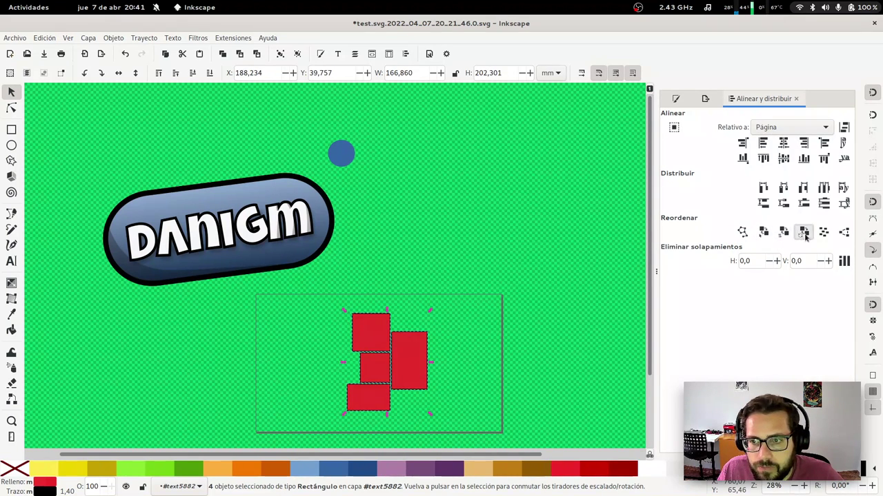
click(803, 233)
click(844, 232)
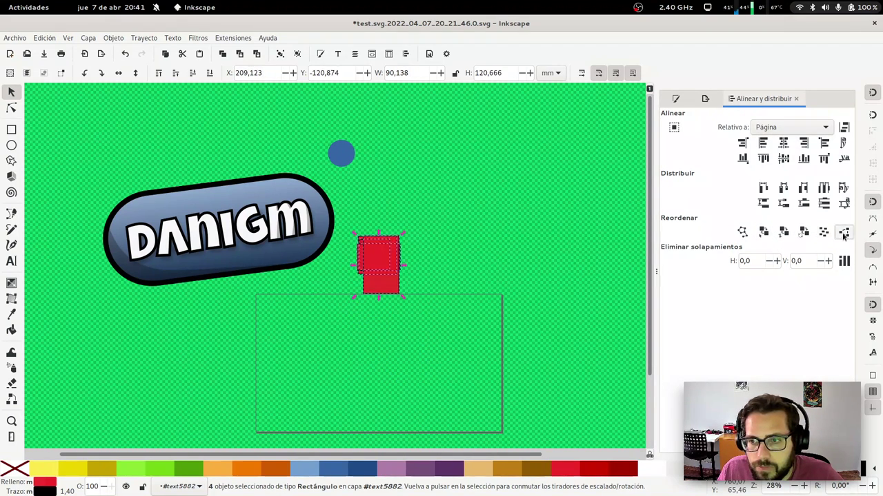
click(764, 233)
Remove overlaps with 10 horizontal and 10 vertical spacing, then move the cluster into the frame
drag(755, 260, 739, 260)
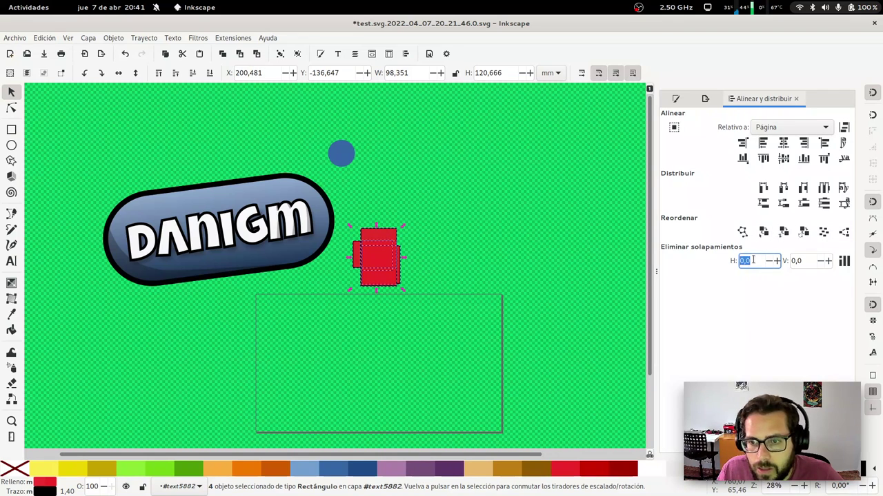
text(10)
key(Tab)
text(10)
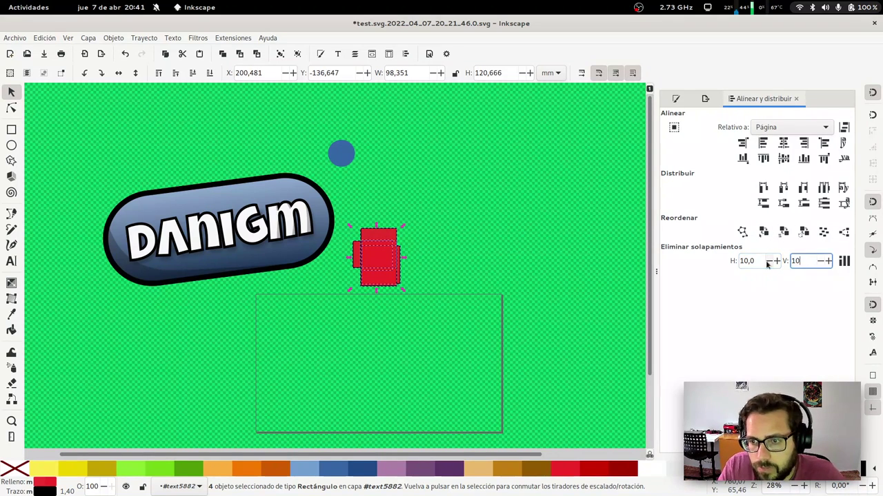
key(Tab)
click(844, 261)
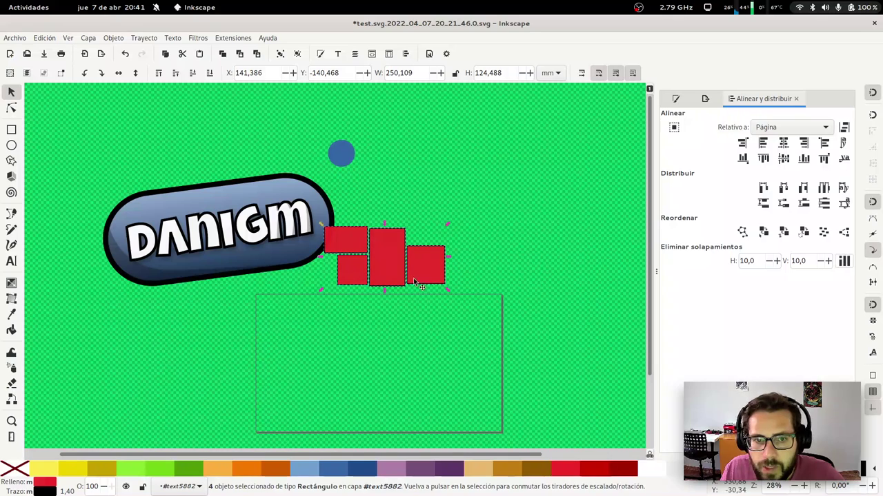
drag(384, 286, 379, 402)
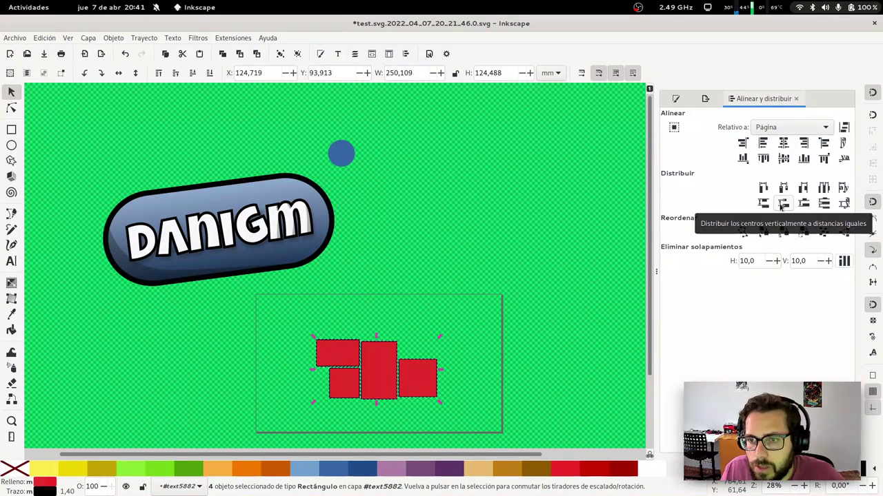
Try distributing the rectangles by vertical centres, top edges and horizontal spacing
click(782, 204)
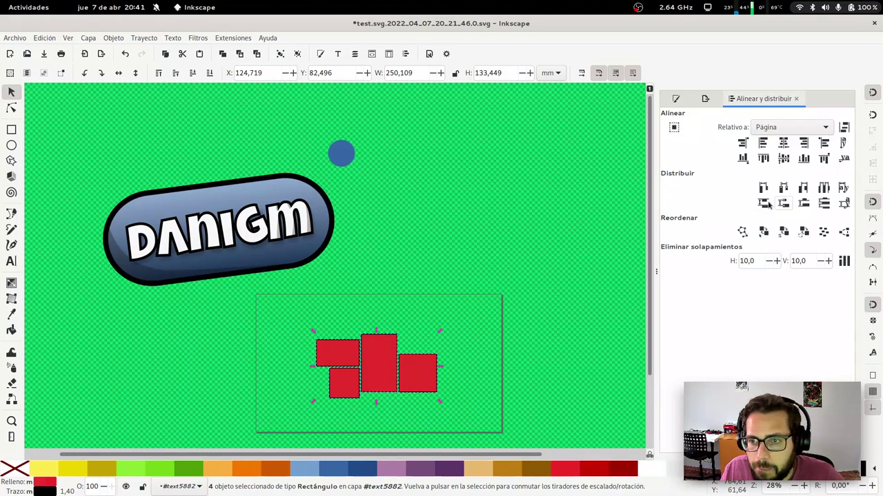
click(763, 203)
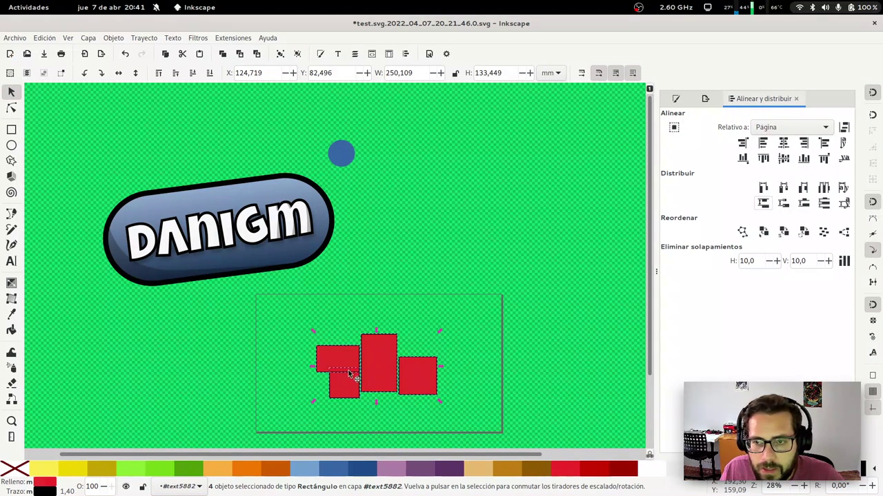
click(804, 189)
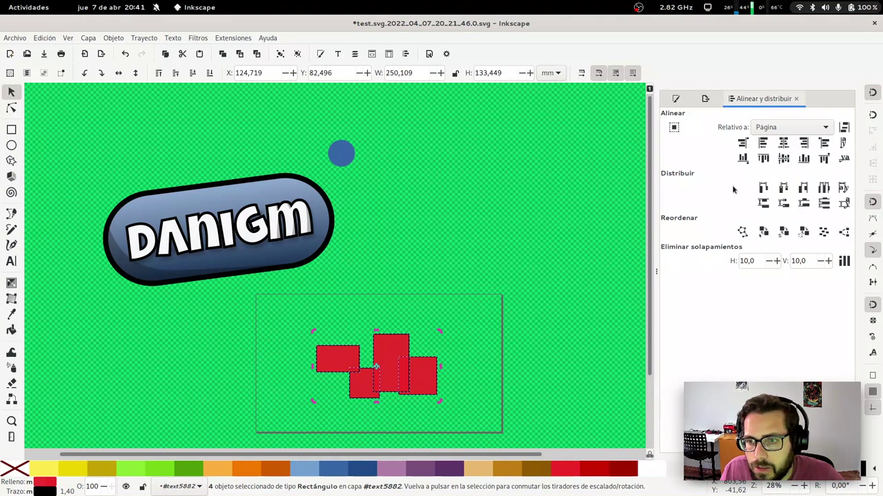
click(764, 188)
Reposition each red rectangle individually within the frame
click(391, 301)
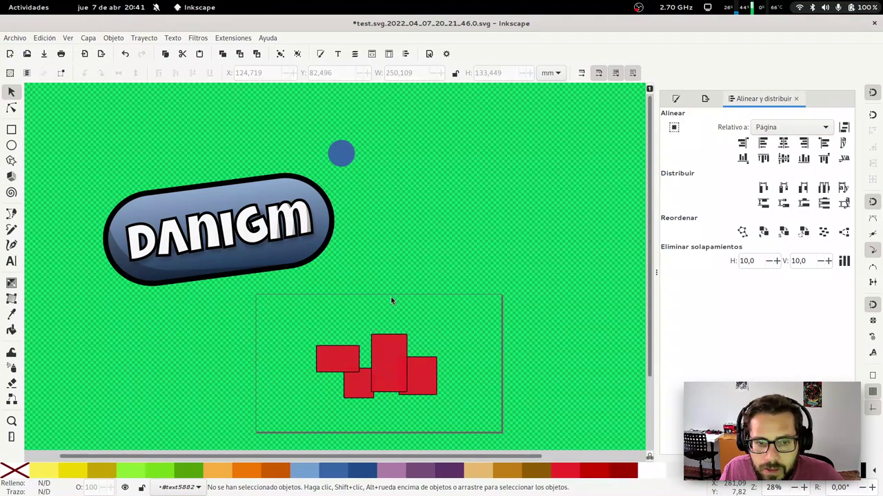
drag(340, 364, 315, 347)
mouse_move(352, 386)
mouse_down()
mouse_move(353, 367)
mouse_move(340, 377)
mouse_up()
drag(378, 348, 384, 324)
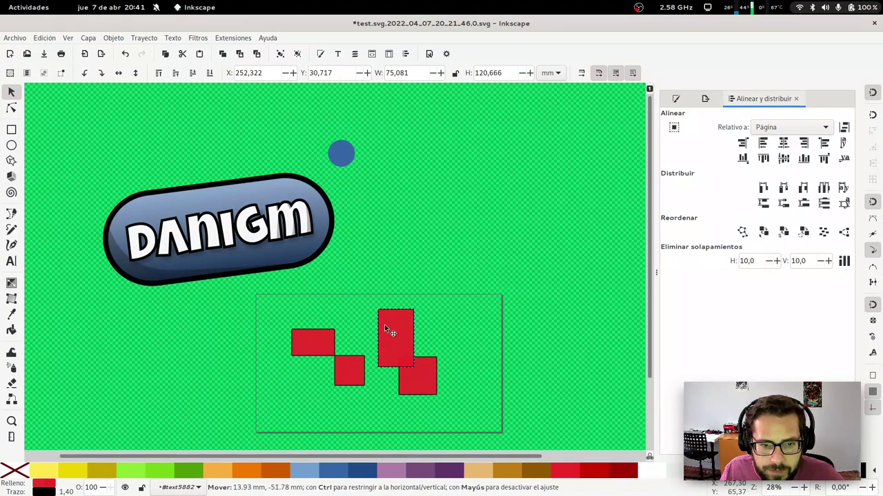
drag(426, 373, 471, 360)
mouse_move(349, 363)
mouse_down()
mouse_move(359, 357)
mouse_move(350, 342)
mouse_up()
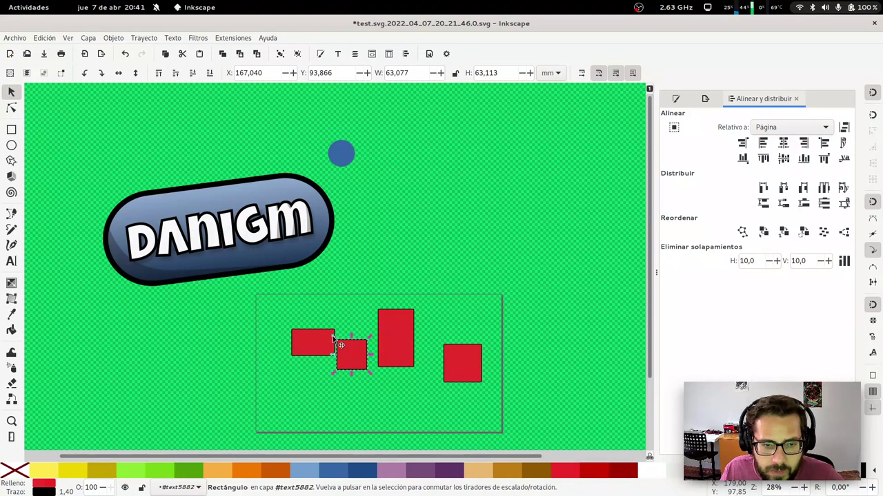
Centre the four rectangles on a common horizontal axis with equal gaps between them
drag(527, 396, 280, 307)
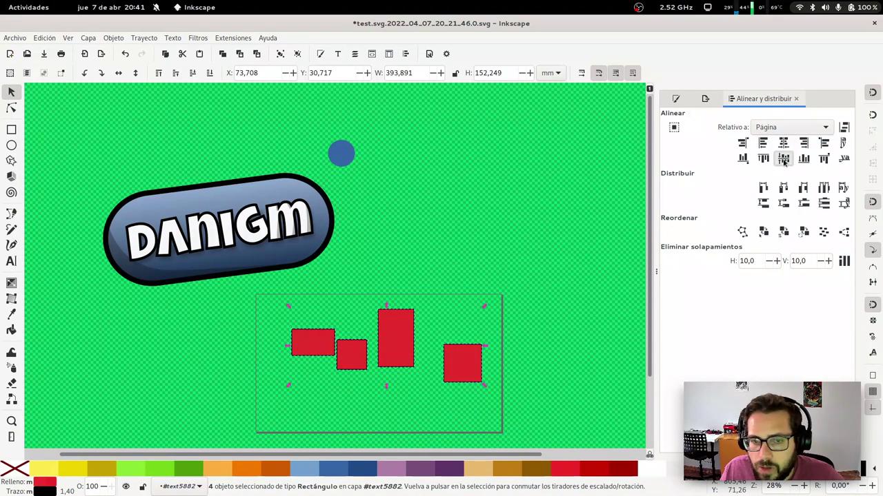
click(783, 158)
click(764, 189)
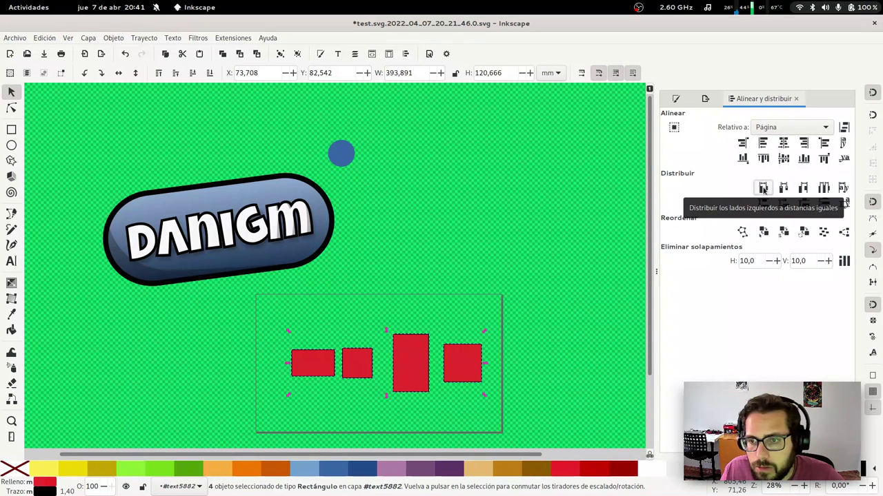
click(763, 190)
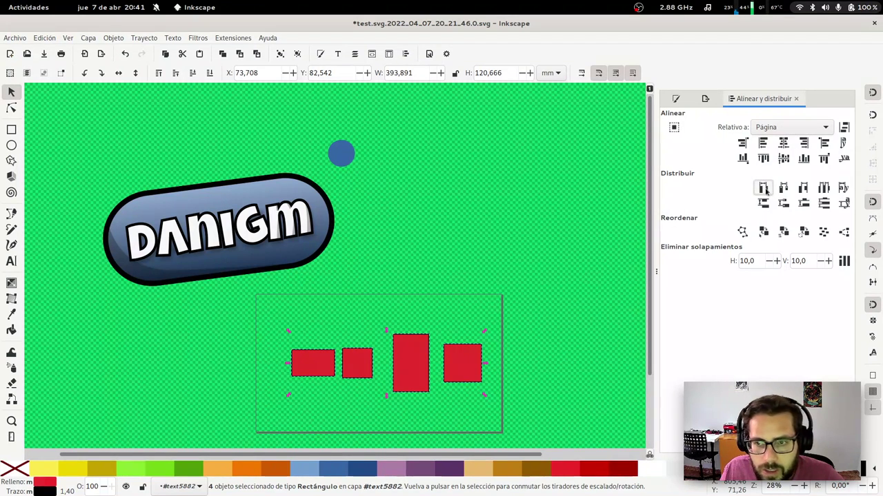
click(783, 188)
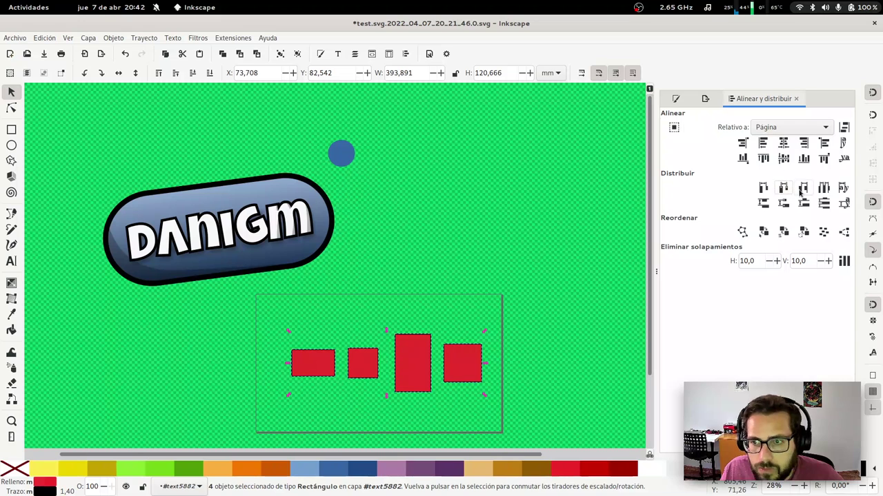
click(801, 191)
click(824, 190)
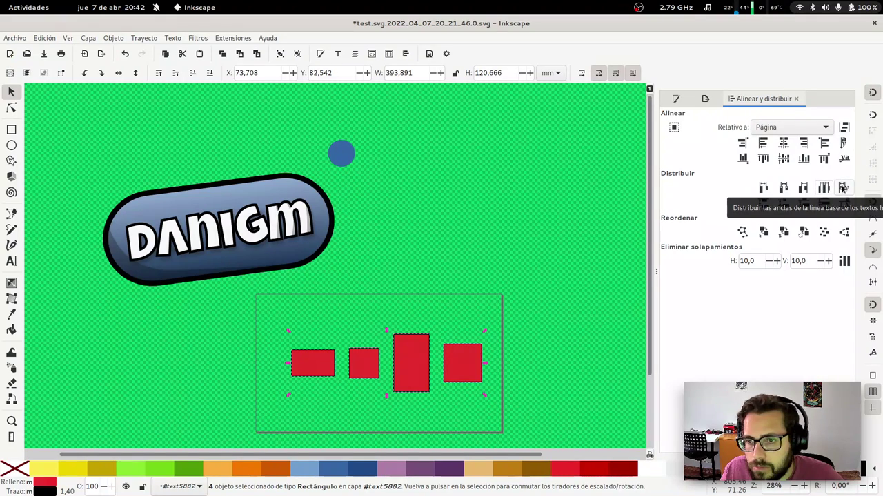
Fine-tune the row's position and scale inside the frame using on-canvas alignment handles
drag(327, 375, 314, 370)
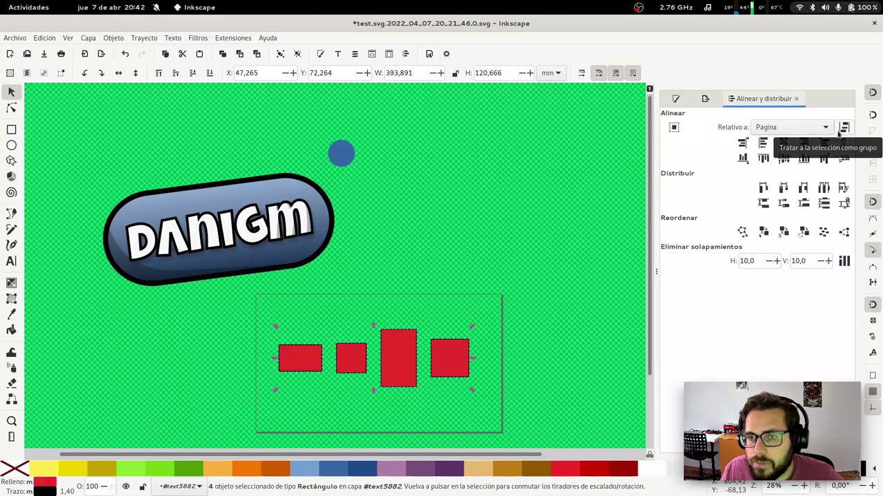
click(675, 128)
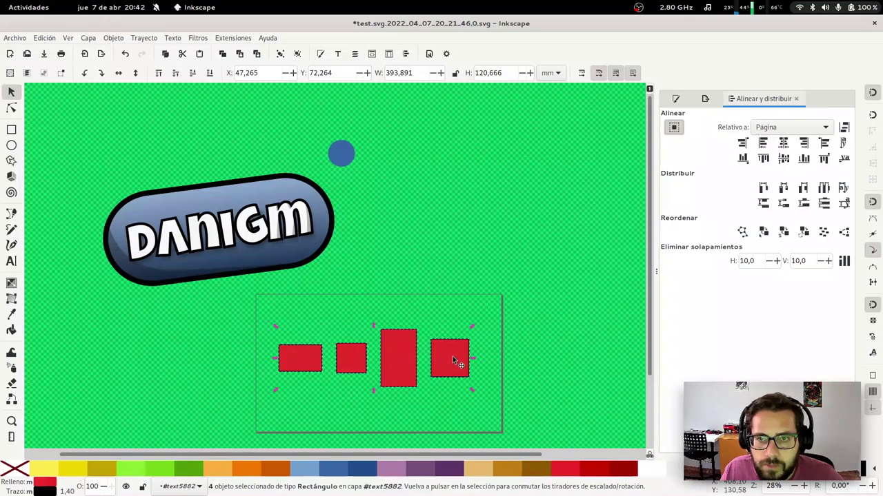
mouse_move(457, 360)
mouse_down()
mouse_move(456, 317)
mouse_move(448, 362)
mouse_up()
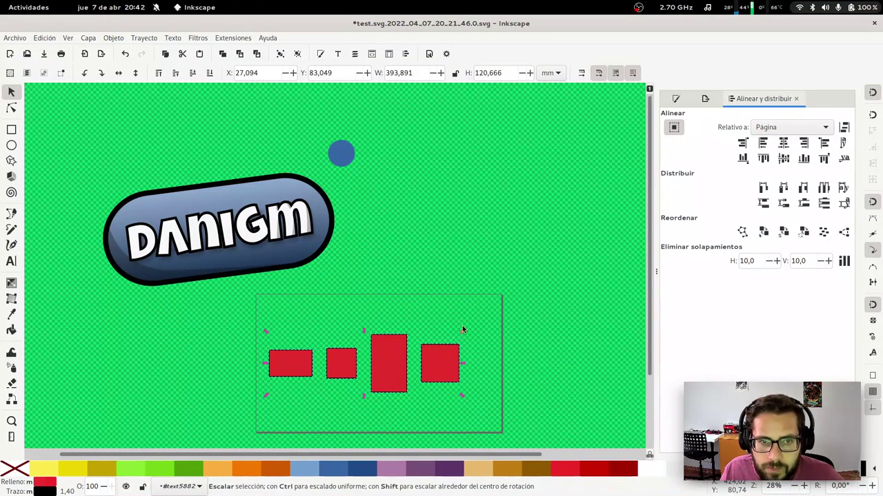
drag(462, 325, 477, 338)
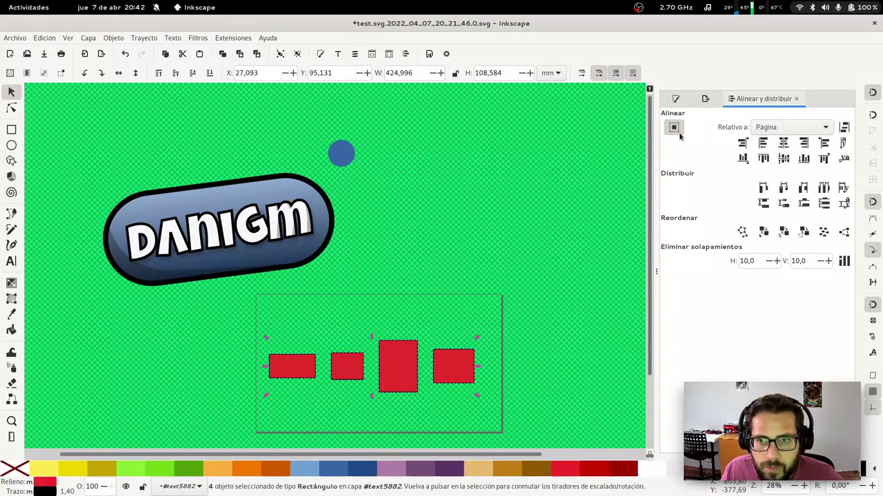
drag(407, 366, 416, 356)
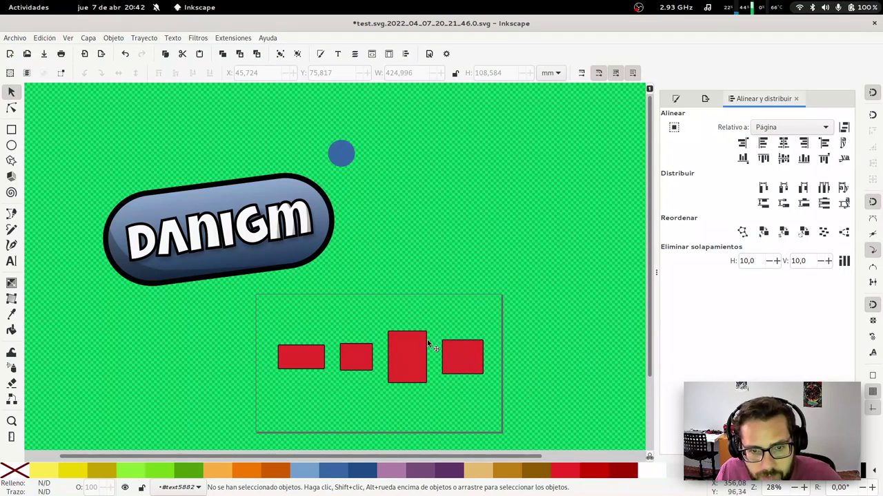
Pull the tall rectangle out, make it a thin double-height strip, and rotate copies into a starburst
drag(413, 352, 485, 208)
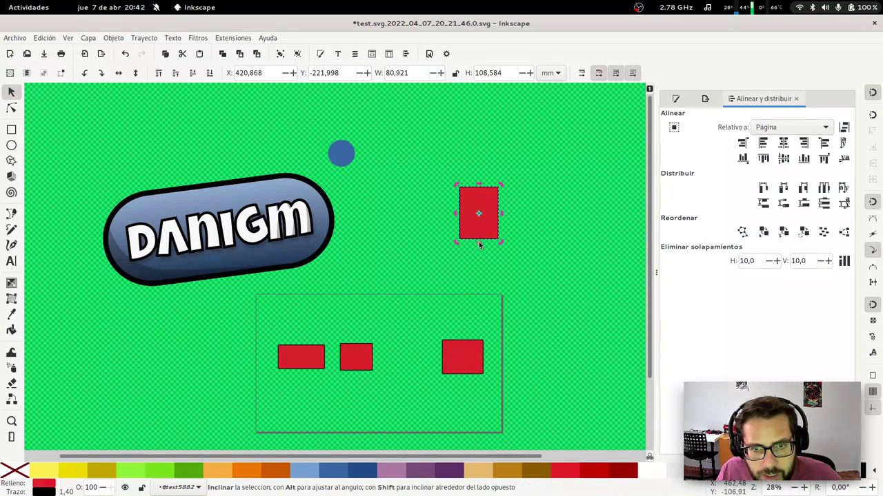
drag(479, 242, 478, 300)
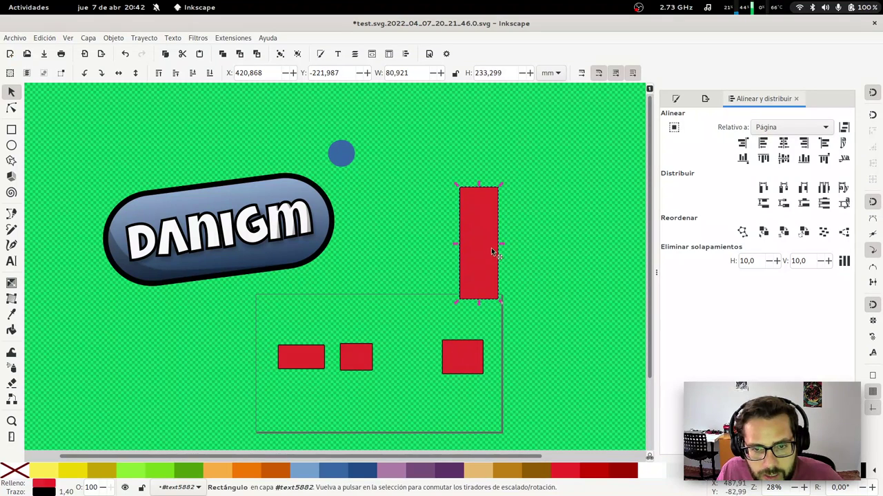
drag(503, 244, 474, 244)
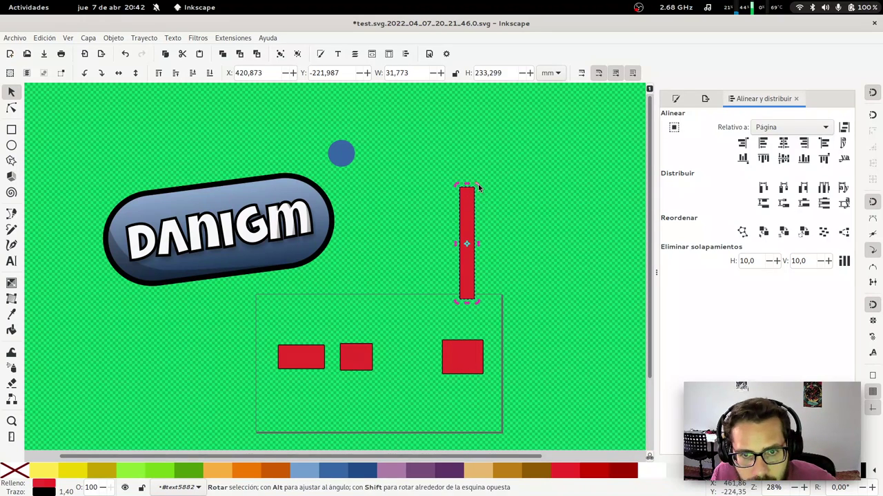
mouse_move(481, 187)
mouse_down()
mouse_move(459, 190)
mouse_move(501, 200)
mouse_move(450, 193)
mouse_move(430, 201)
mouse_move(422, 238)
mouse_move(435, 272)
mouse_move(465, 285)
mouse_move(526, 239)
mouse_move(487, 236)
mouse_up()
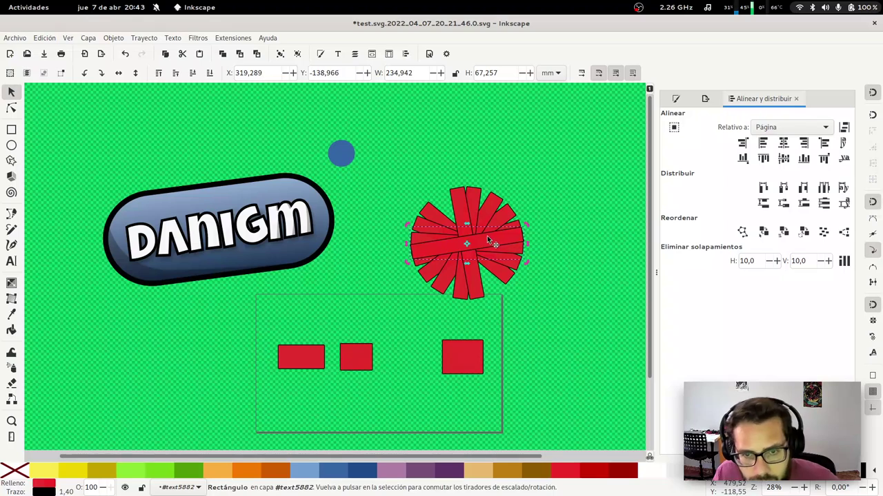
click(441, 298)
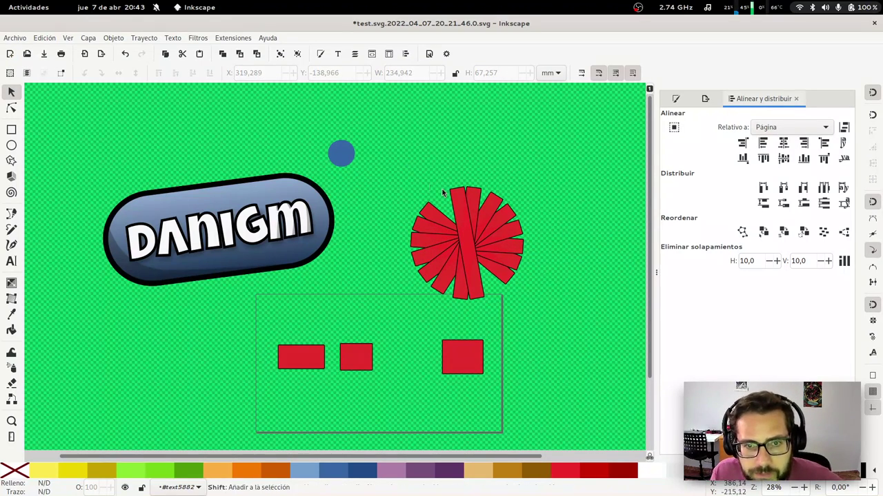
drag(387, 160, 543, 305)
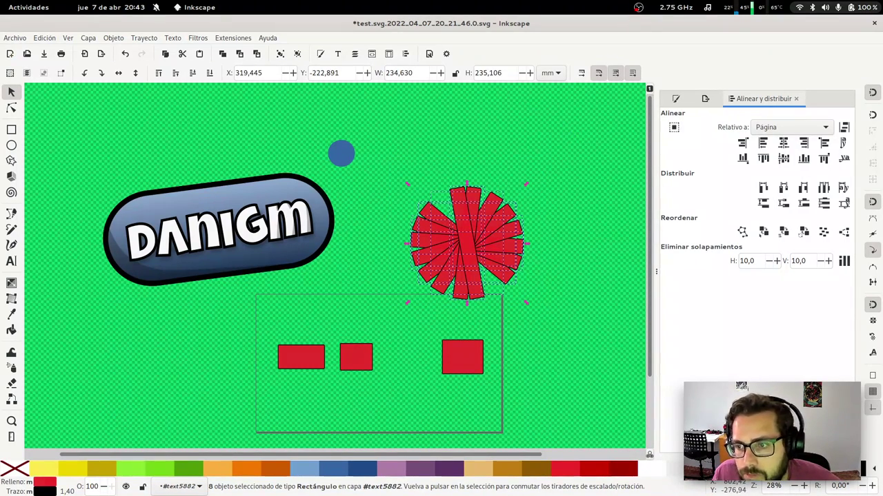
click(144, 38)
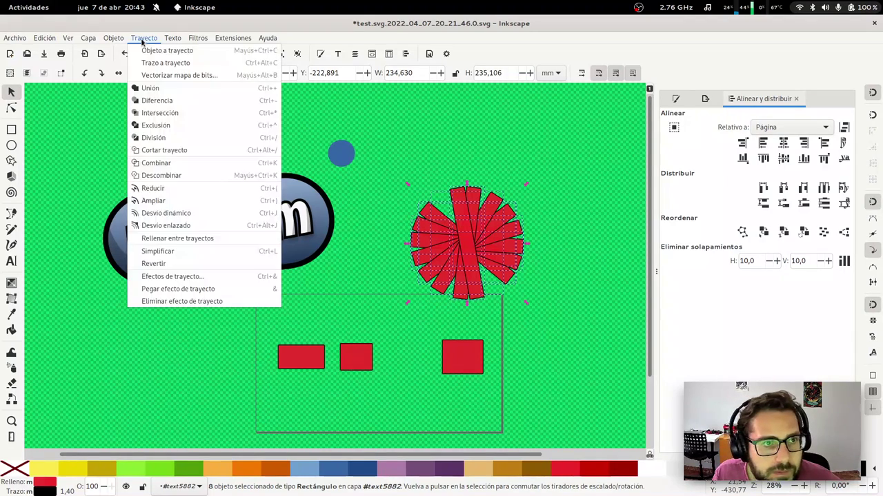
click(113, 38)
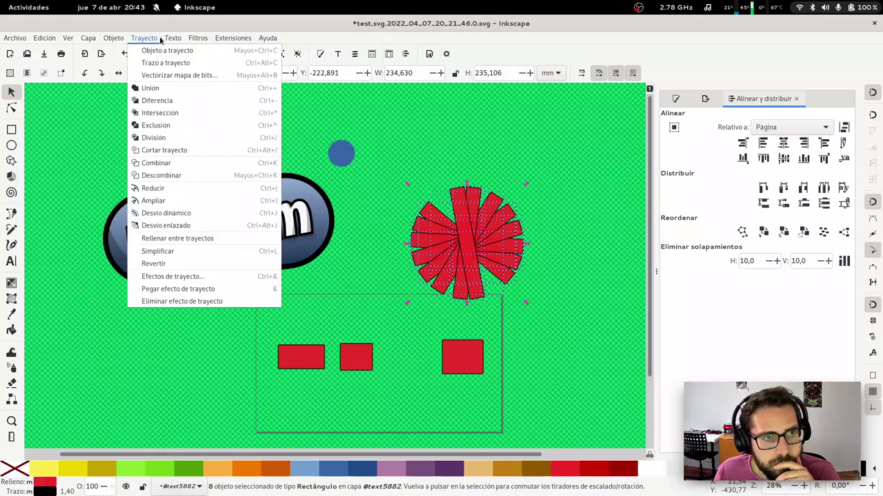
click(110, 38)
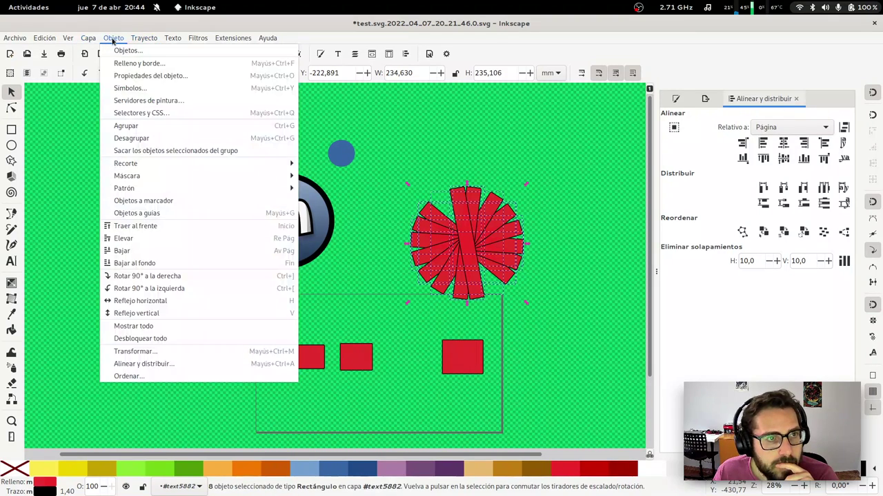
click(468, 123)
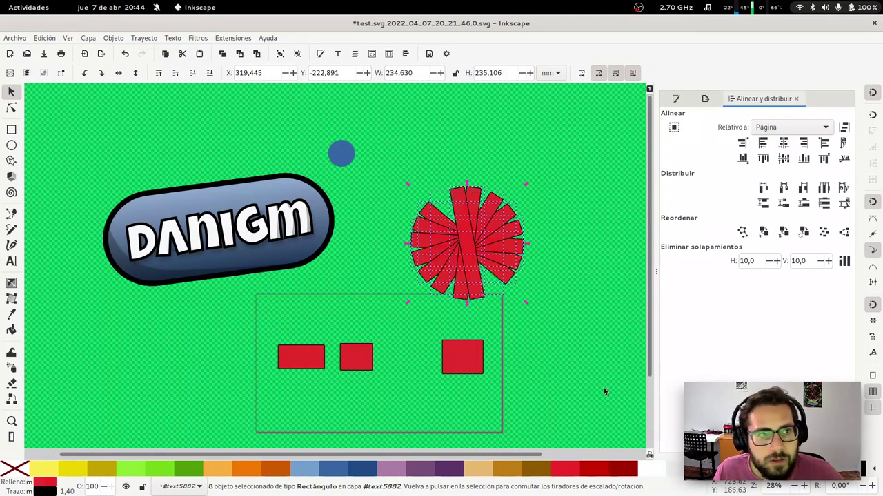
Select the red starburst and red rectangles and delete them
drag(588, 427, 396, 154)
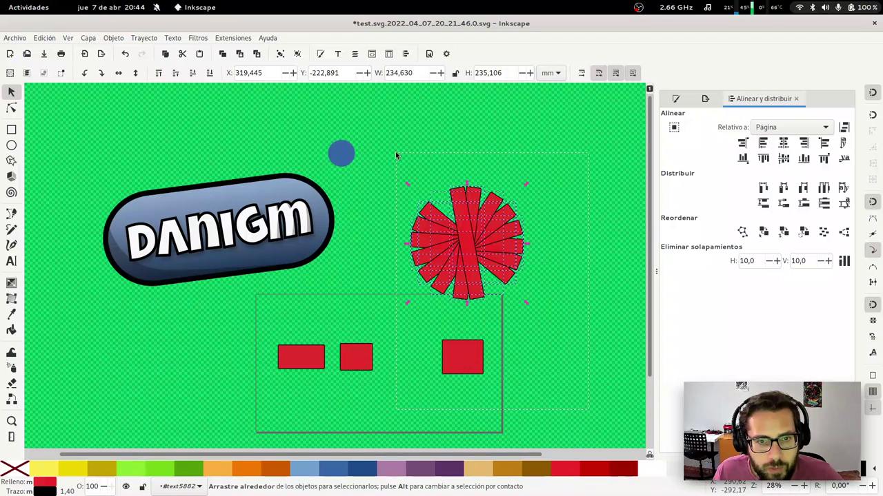
drag(272, 329, 411, 390)
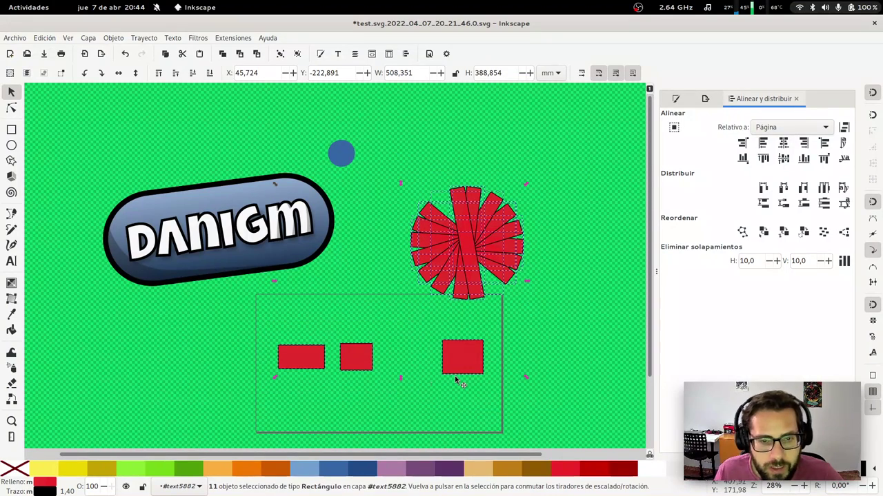
key(Delete)
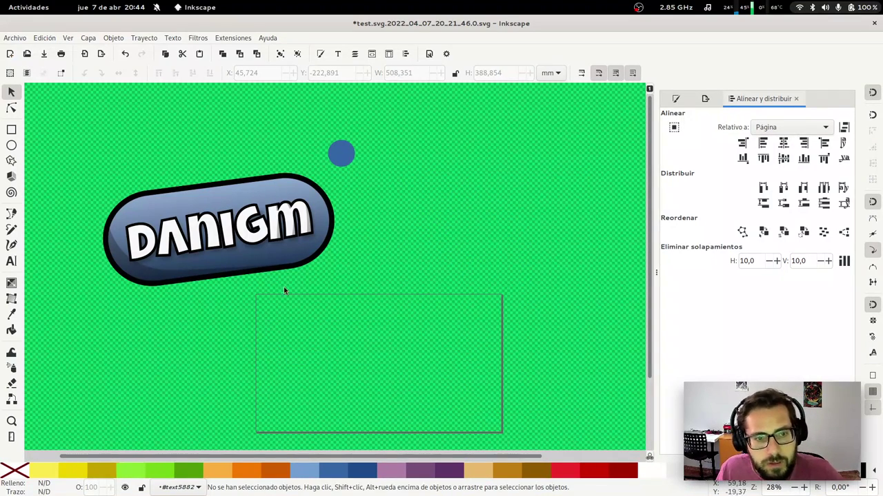
Fill the DANIGM badge and its dot bright green, then zoom in on the page area
click(332, 205)
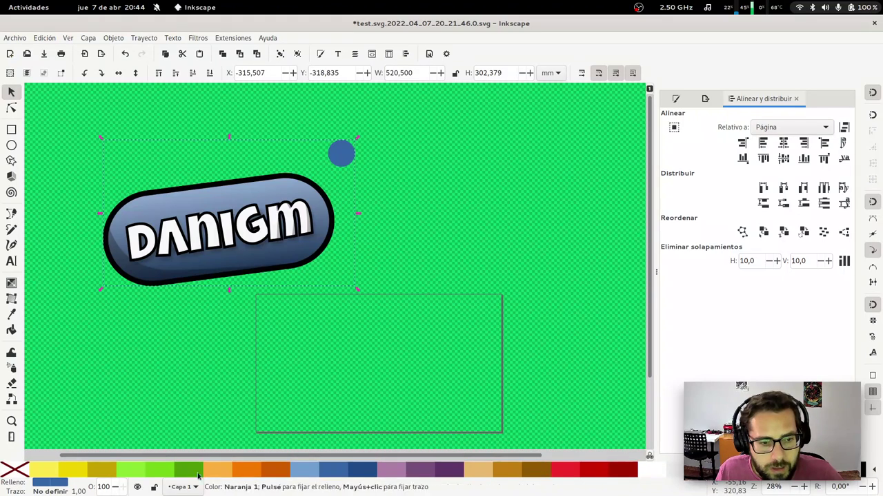
click(249, 471)
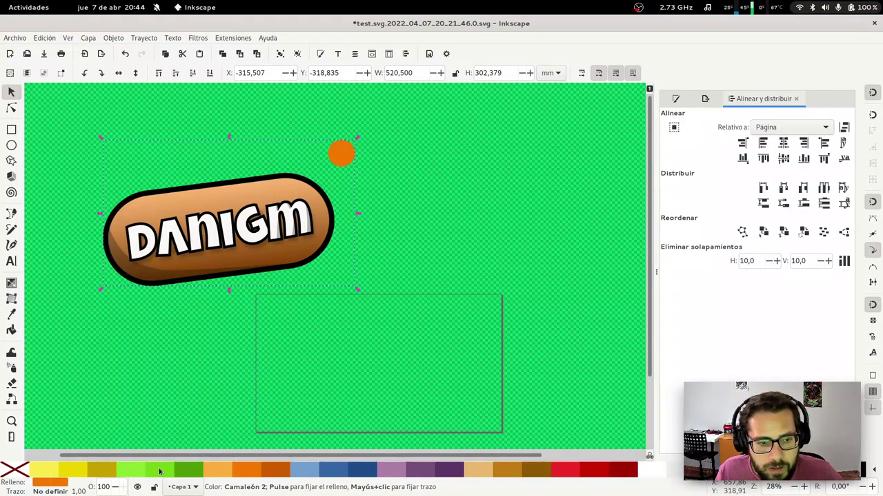
click(159, 471)
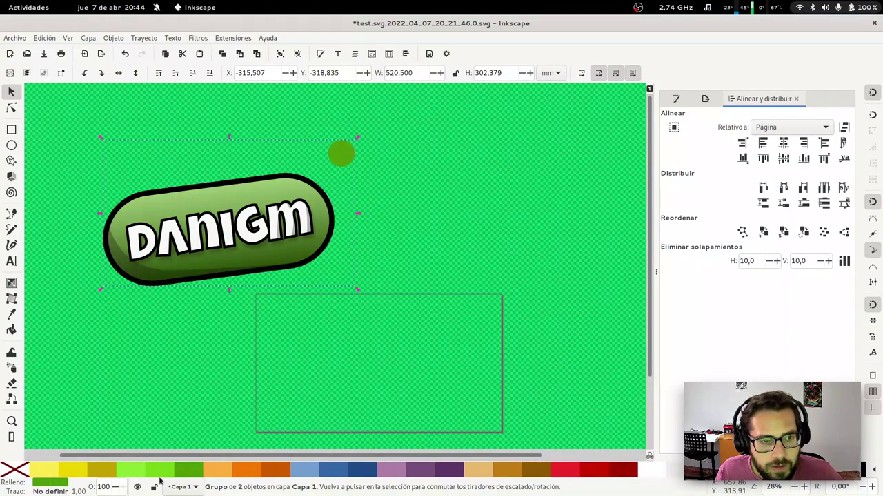
click(165, 478)
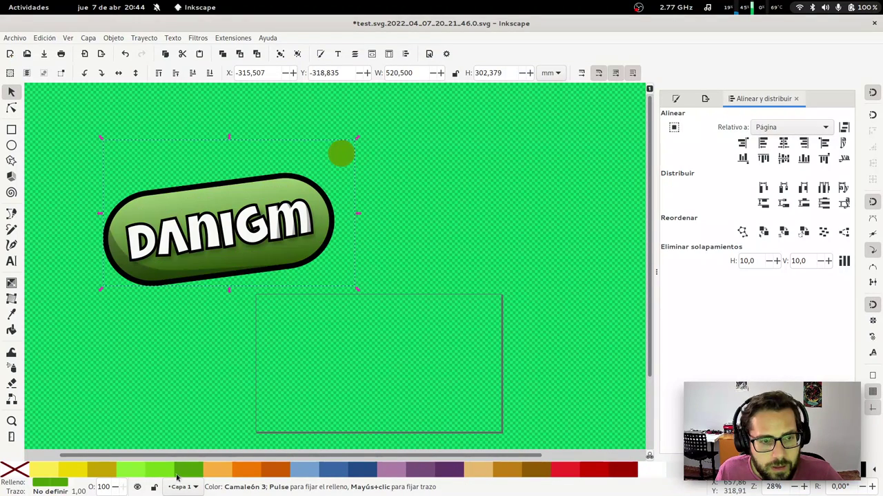
click(193, 470)
key(z)
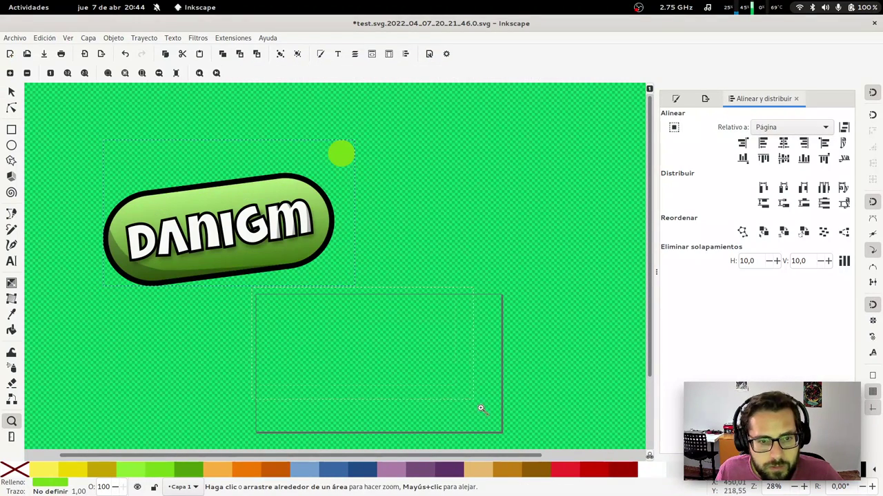
drag(252, 289, 508, 444)
key(s)
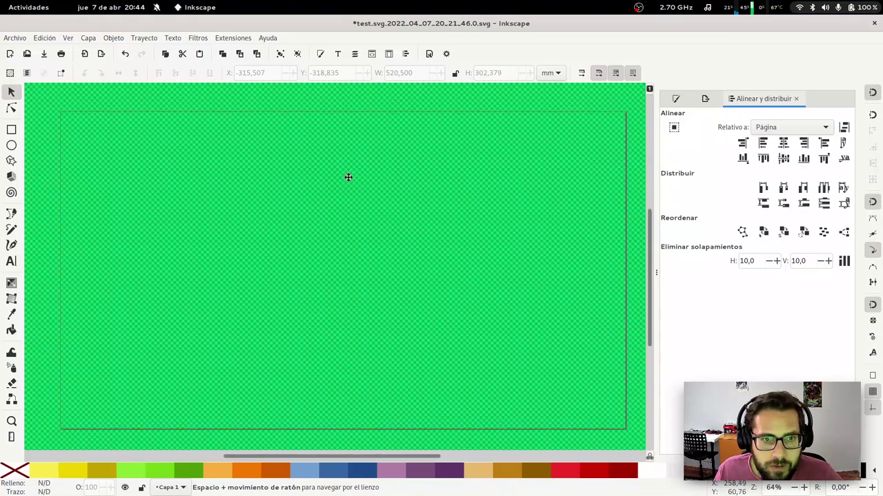
Draw a new circle in the upper page and fill it white
key(e)
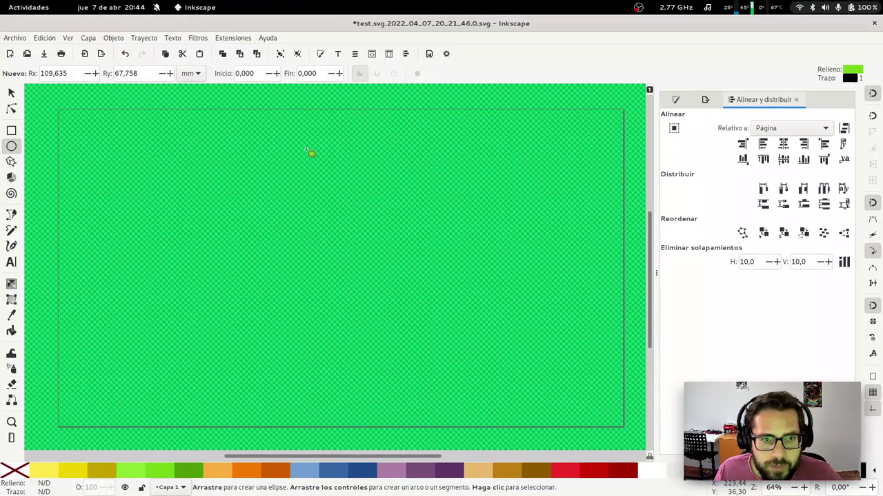
drag(306, 149, 388, 235)
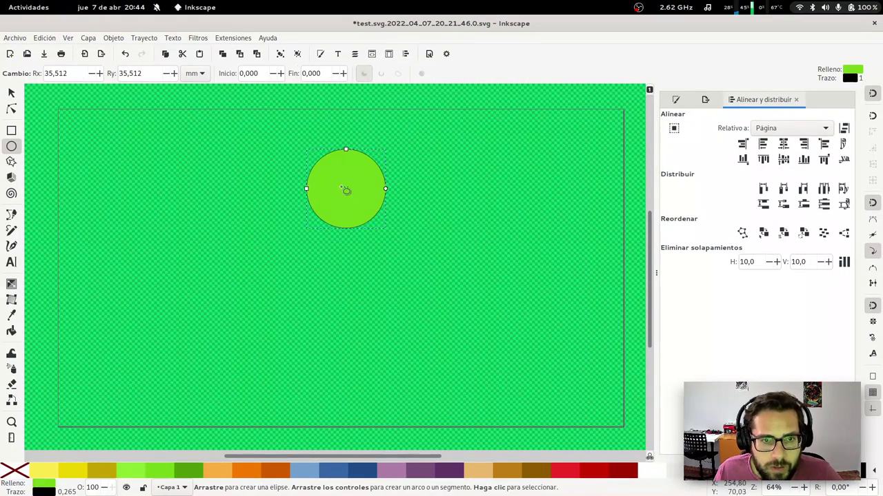
key(s)
drag(346, 190, 308, 202)
click(654, 473)
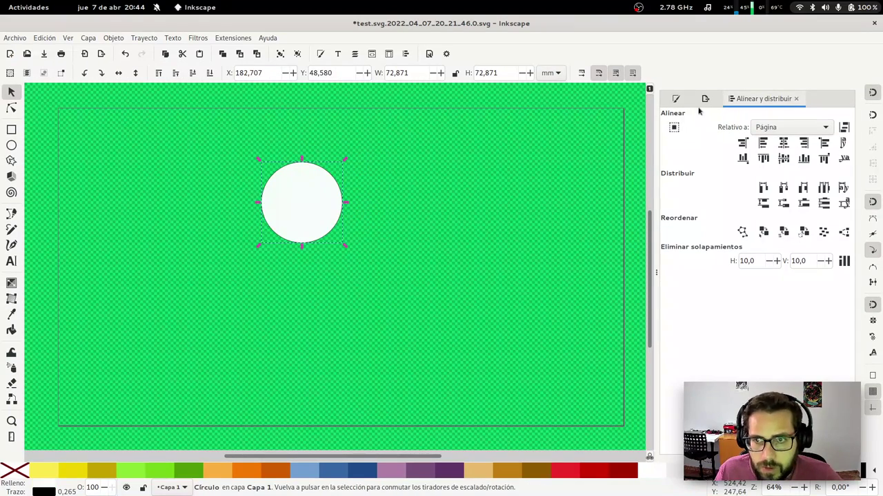
Give the circle a 4 px outline in Fill and Stroke, after first trying 2 px
click(675, 98)
click(742, 116)
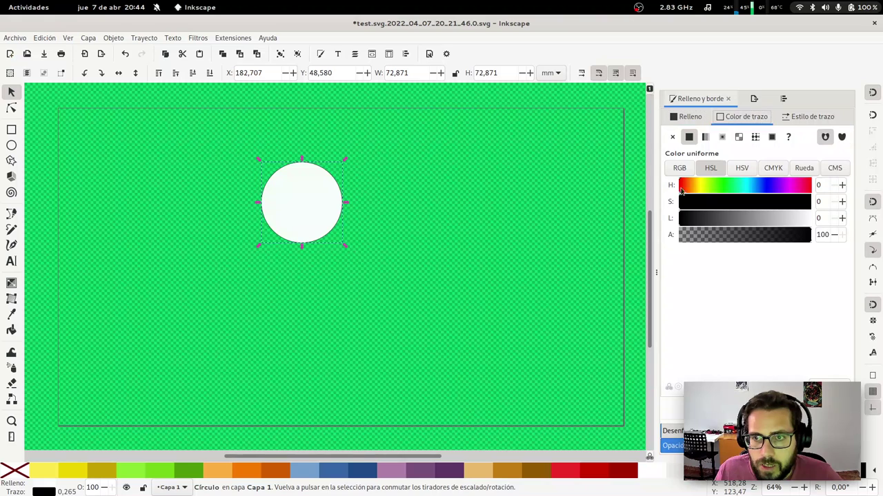
click(790, 119)
click(802, 137)
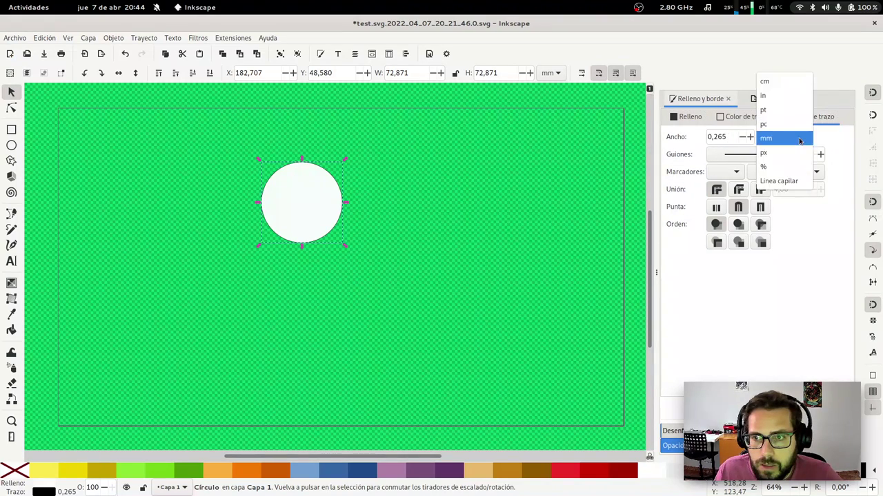
click(782, 164)
triple_click(729, 136)
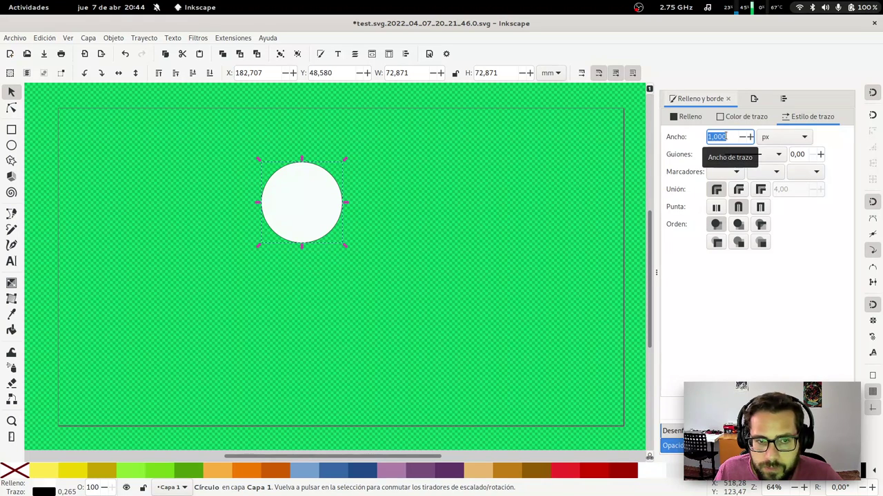
text(2)
key(Return)
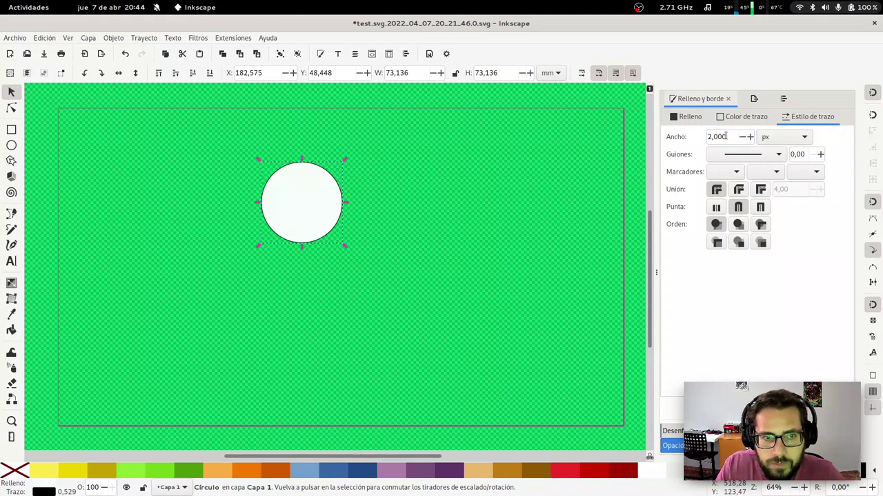
triple_click(725, 137)
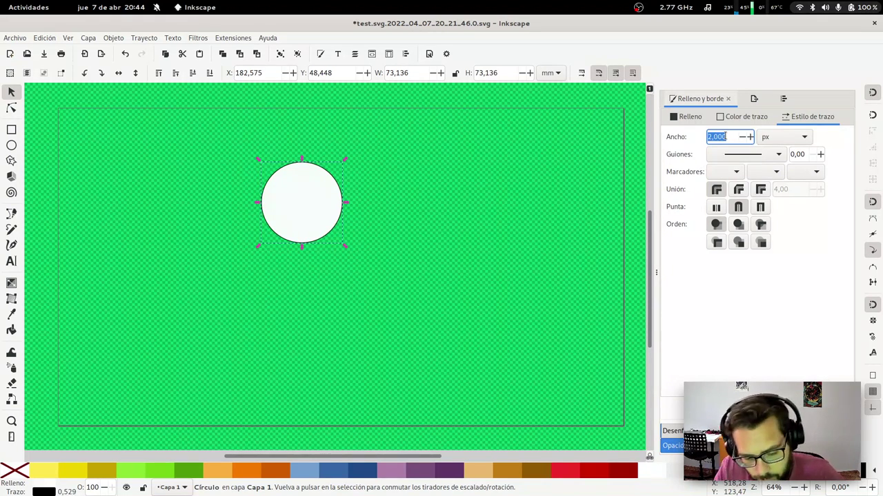
text(4)
key(Return)
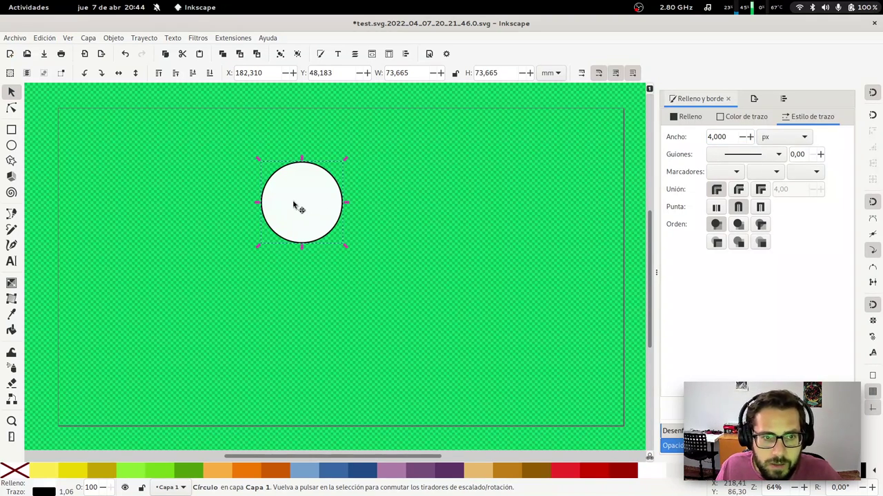
Shrink the circle to about 34.225 mm across and move it up and right
drag(296, 207, 290, 222)
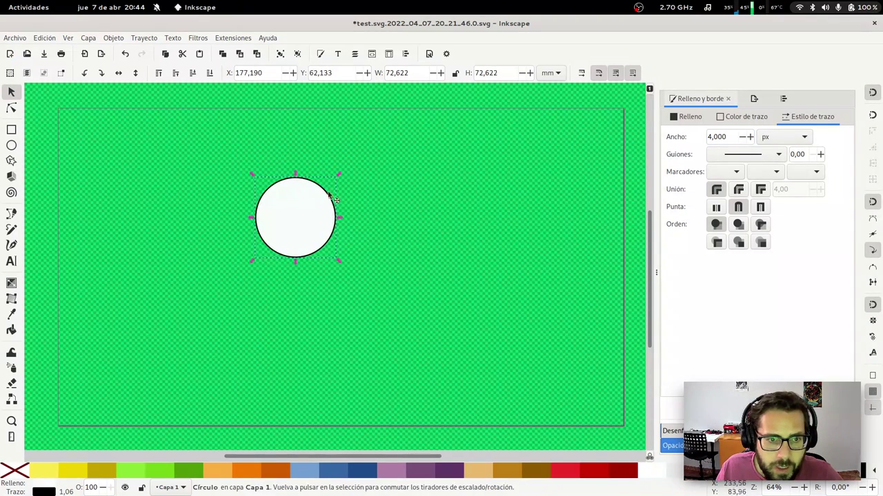
drag(338, 175, 314, 202)
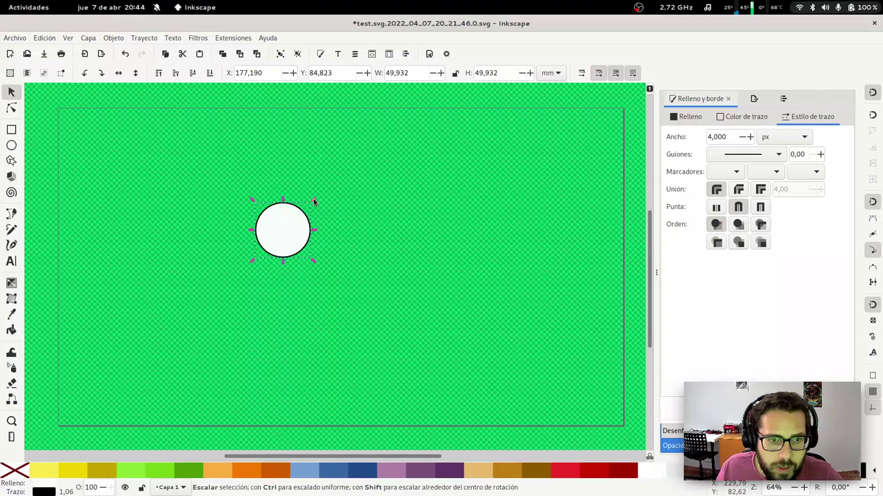
drag(291, 232, 353, 208)
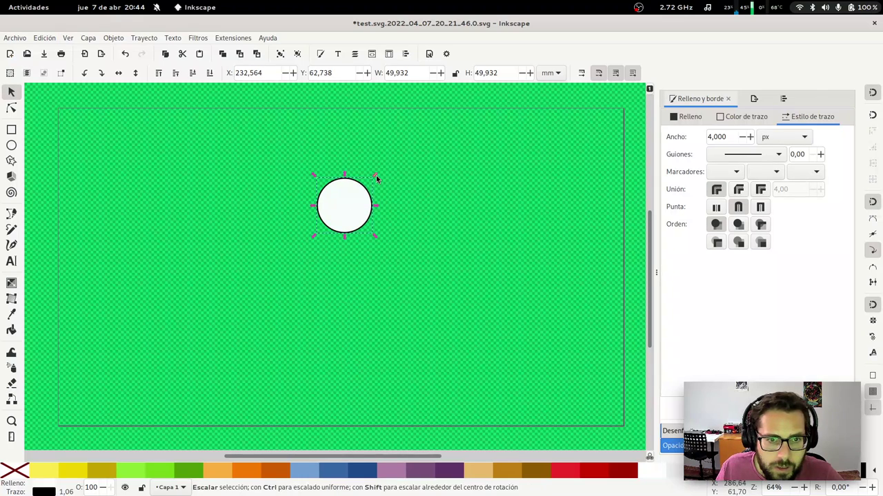
mouse_move(375, 175)
mouse_down()
mouse_move(356, 195)
mouse_move(447, 226)
mouse_up()
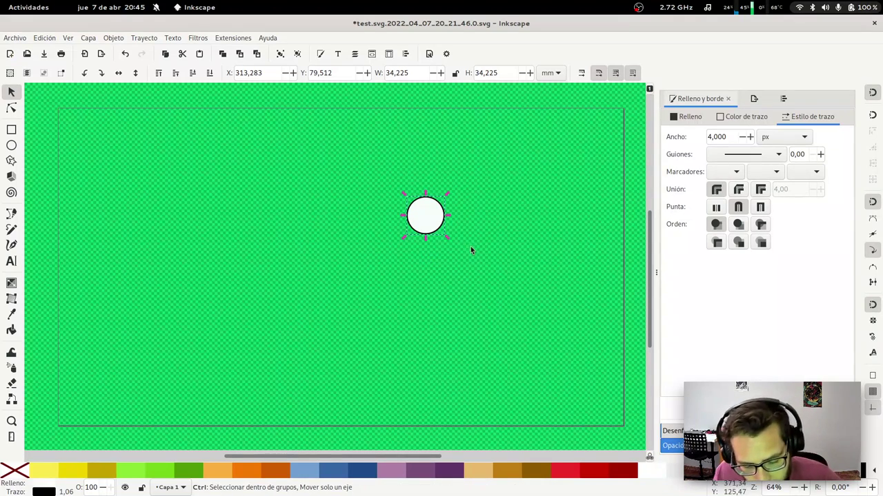
Duplicate the eye circle and place the copy to its left as a second eye
key(ctrl+d)
drag(418, 218, 377, 218)
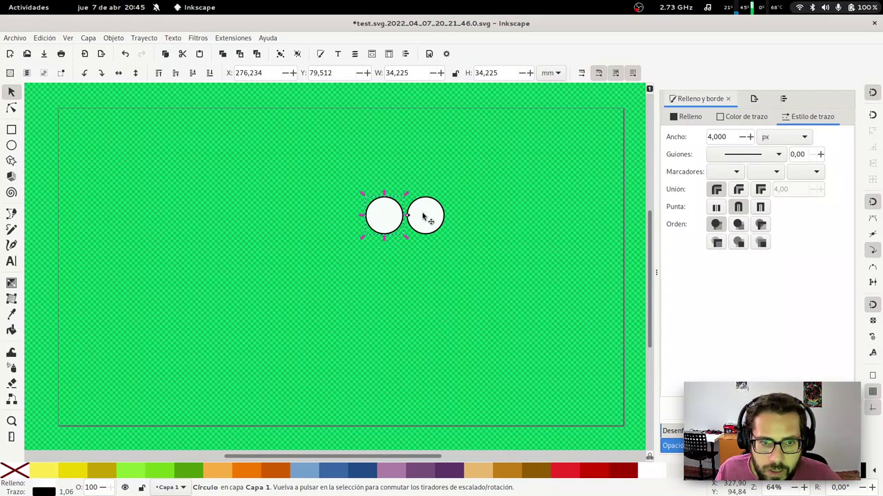
click(379, 264)
click(419, 220)
key(Escape)
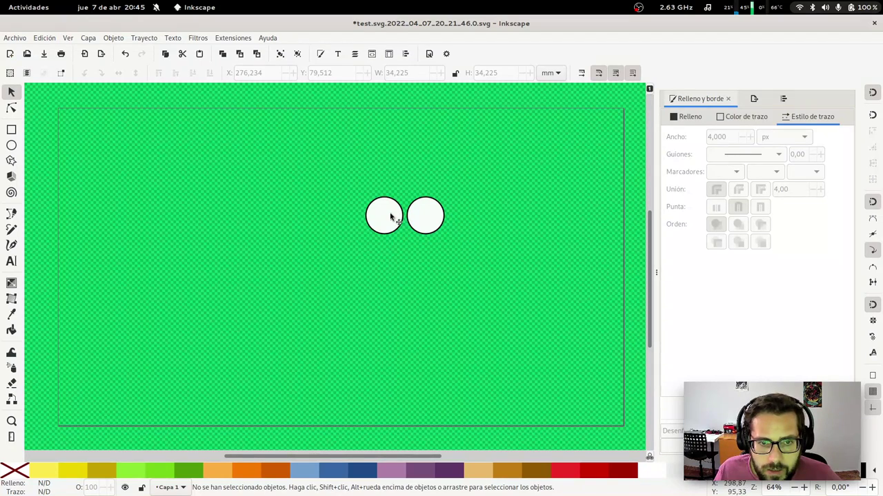
Shrink the left eye circle slightly and nudge it closer to the right eye
click(390, 218)
key(less)
key(less)
key(less)
key(less)
key(less)
key(less)
key(less)
key(less)
key(less)
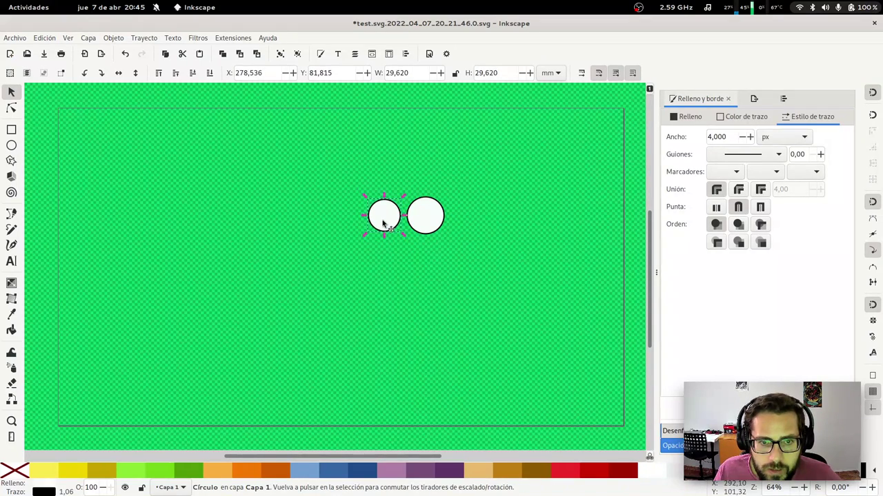
key(less)
drag(383, 222, 386, 221)
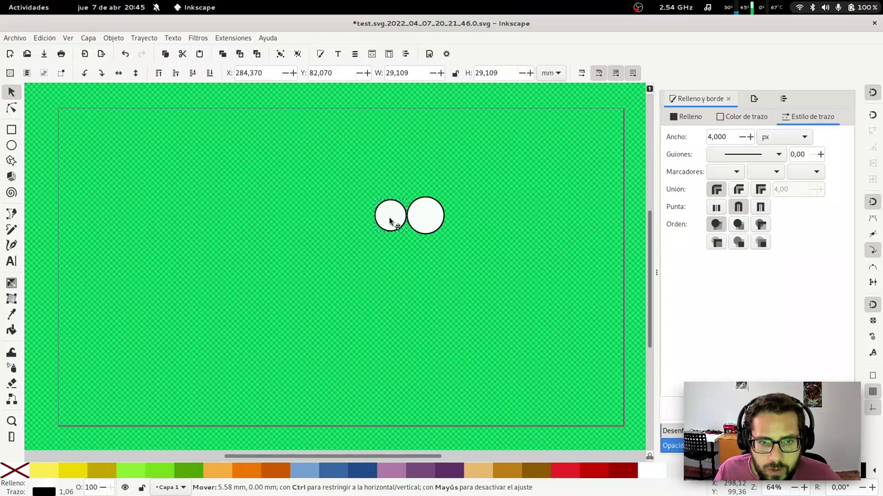
click(420, 267)
Zoom in on the eyes and draw a large head circle with the Ellipse tool
key(z)
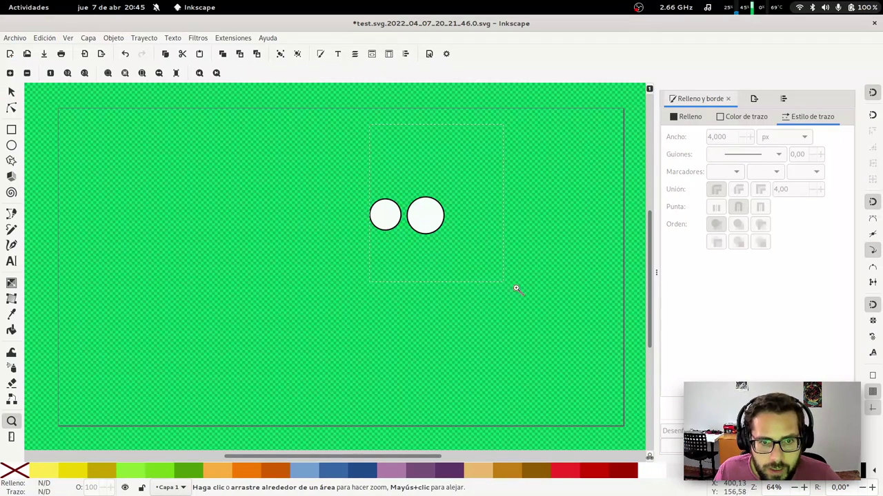
drag(533, 308, 533, 309)
key(s)
key(e)
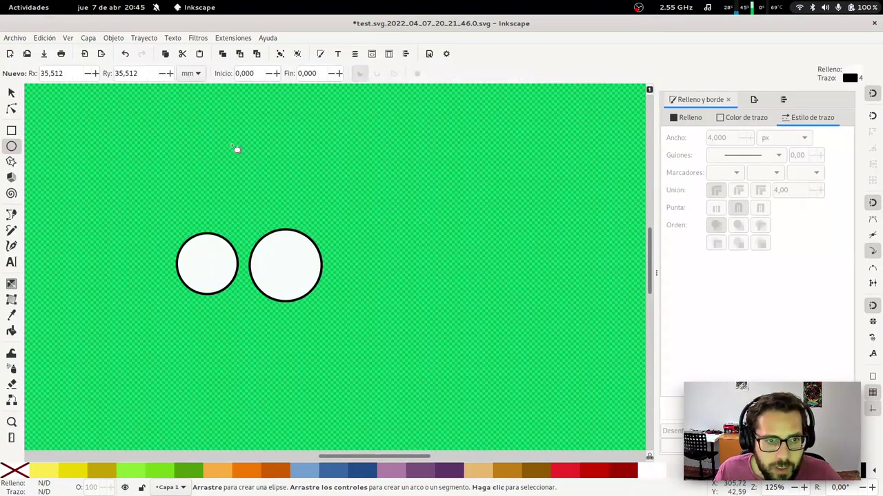
drag(223, 138, 240, 163)
drag(320, 258, 444, 400)
key(s)
Move the head circle down and left so it sits over the eyes
drag(384, 254, 344, 289)
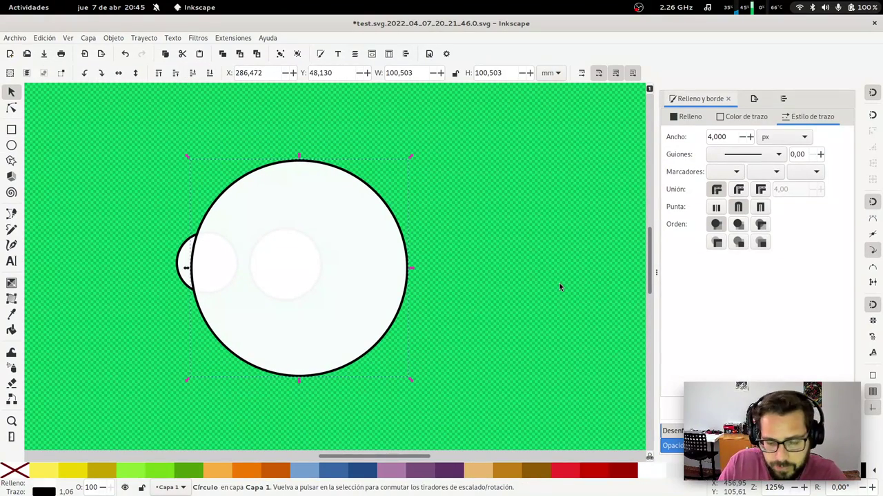
key(Left)
key(Left)
key(Left)
key(Left)
key(Left)
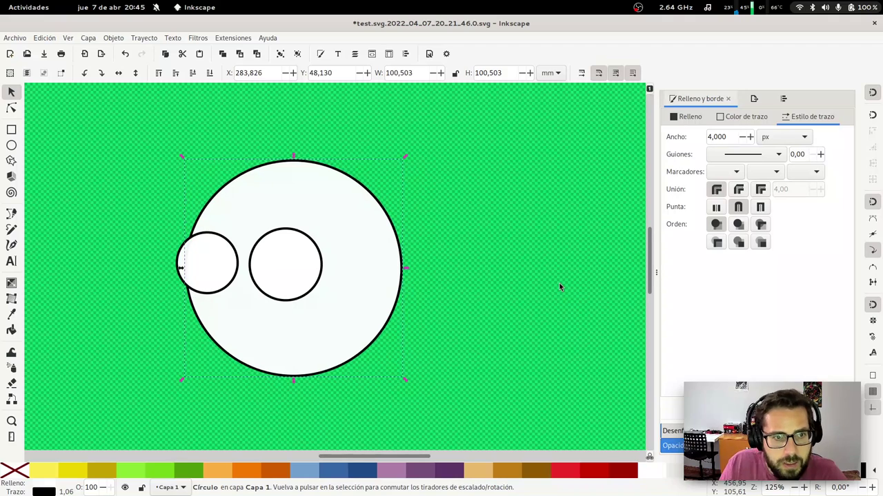
key(Escape)
click(357, 268)
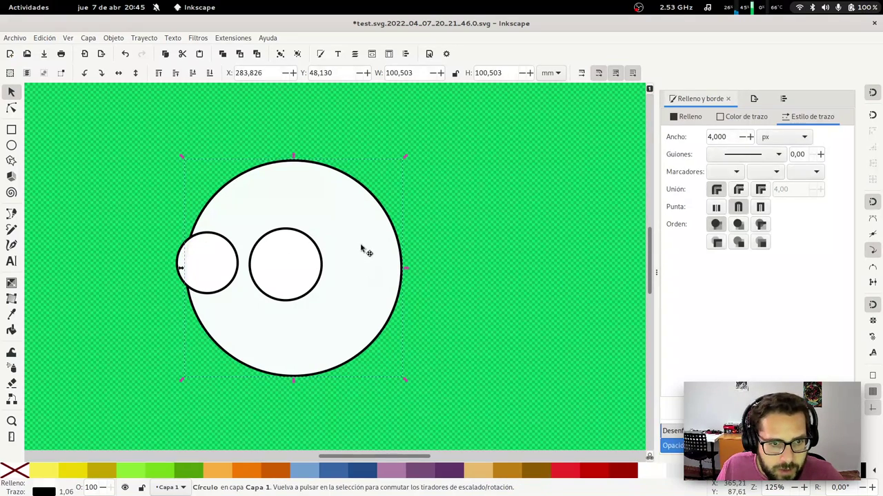
mouse_move(361, 248)
mouse_down()
mouse_move(352, 246)
mouse_move(376, 243)
mouse_up()
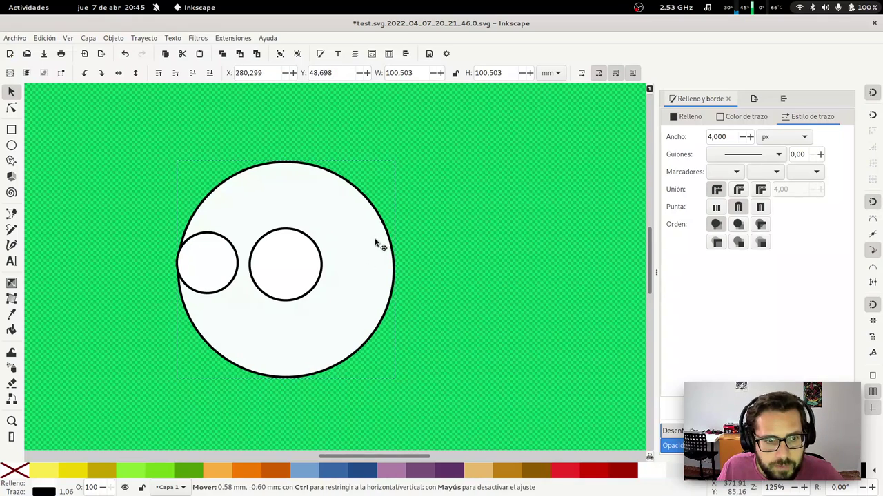
key(Escape)
Give the head circle an opaque white fill in Fill and Stroke, then check the eye circles
key(Tab)
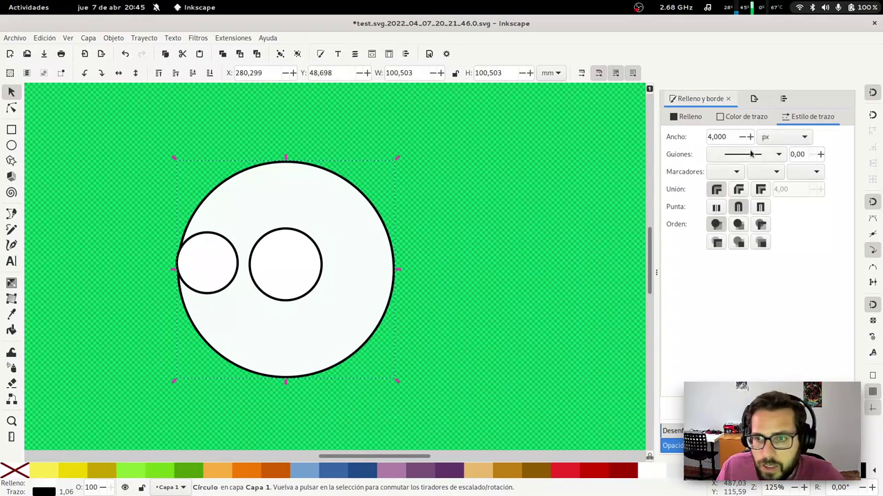
click(743, 117)
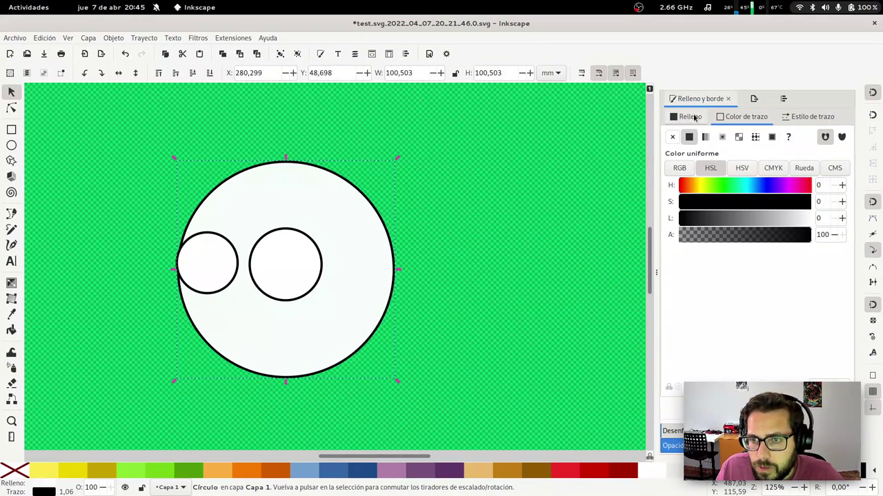
click(689, 117)
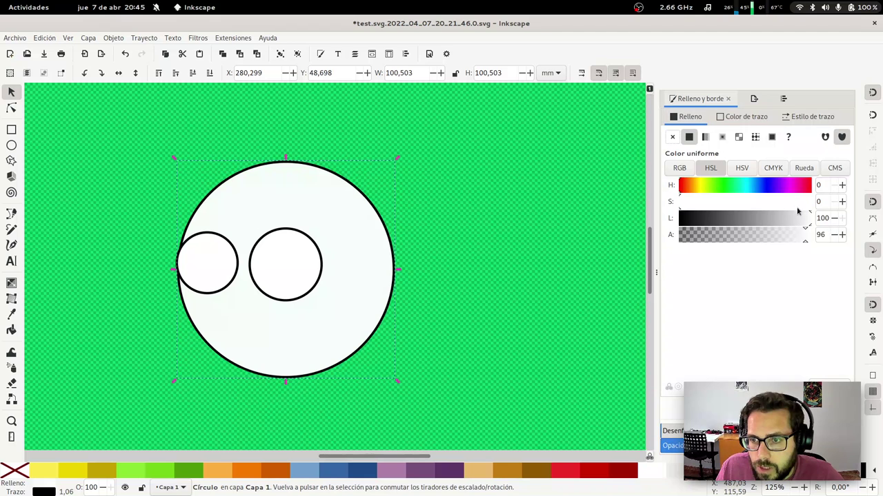
click(288, 293)
shift+click(213, 276)
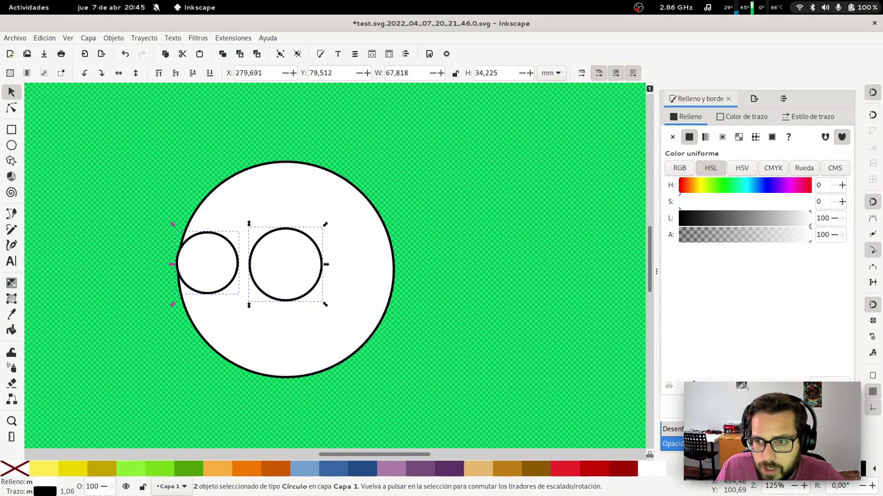
key(Escape)
click(290, 185)
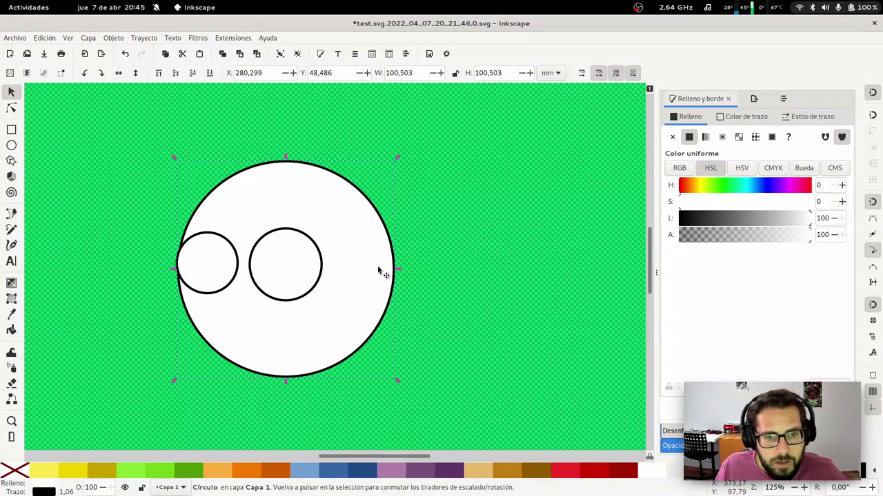
click(177, 331)
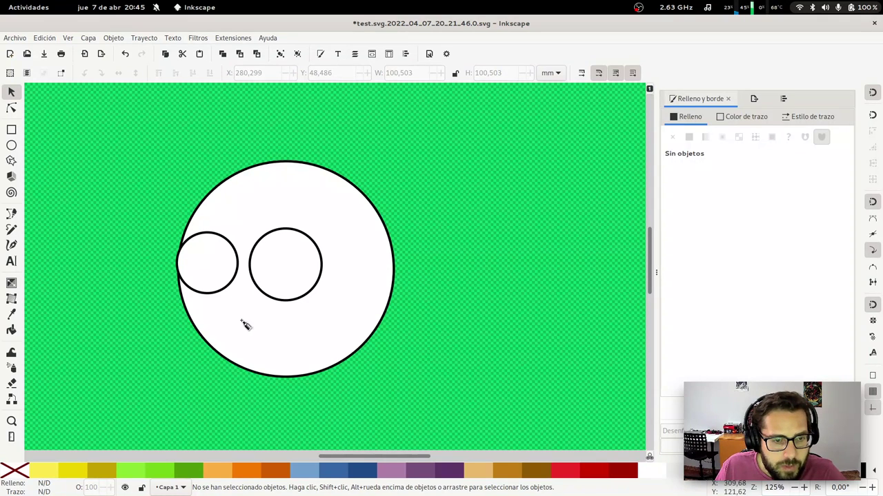
key(b)
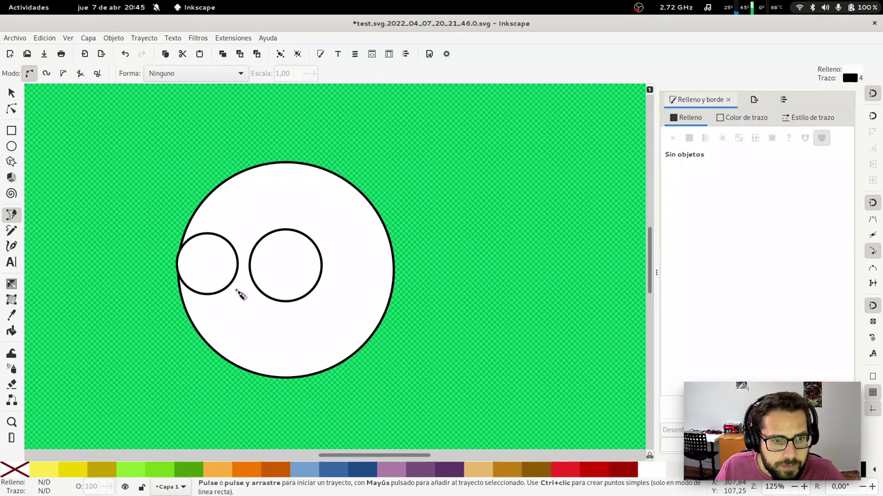
Draw a curved closed nose outline beside the left eye with the Bezier tool
click(236, 291)
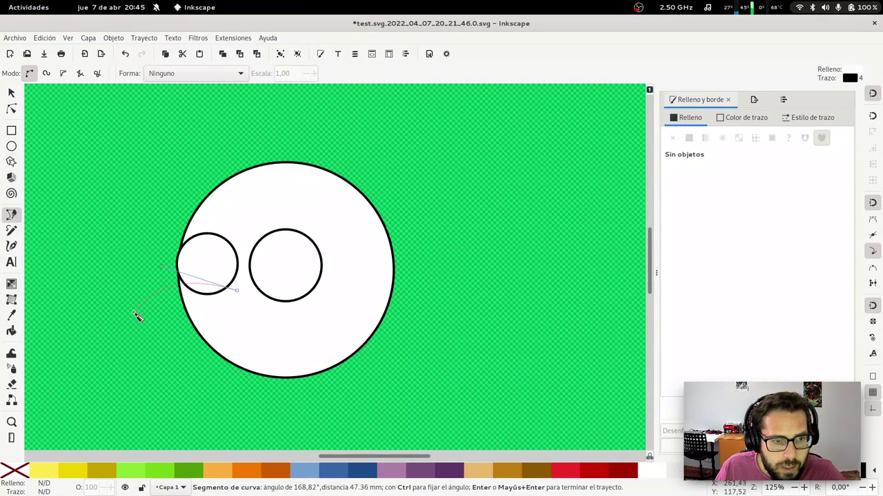
drag(138, 316, 128, 333)
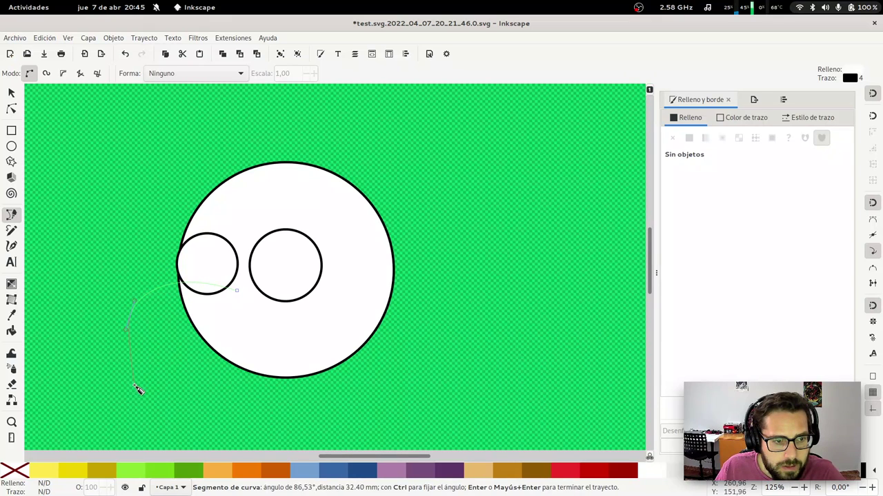
drag(138, 390, 145, 398)
drag(241, 399, 258, 392)
click(285, 375)
key(Return)
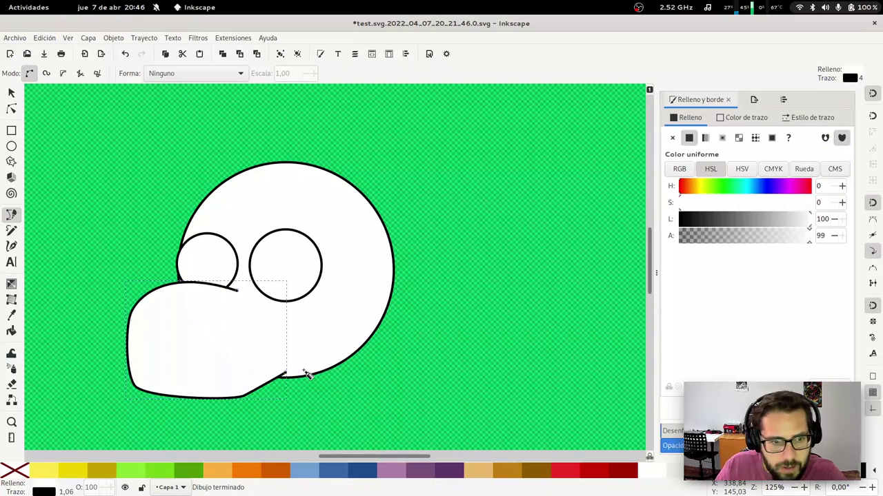
Move the nose shape slightly up-left and delete its bottom node to smooth it
key(s)
drag(214, 346, 211, 337)
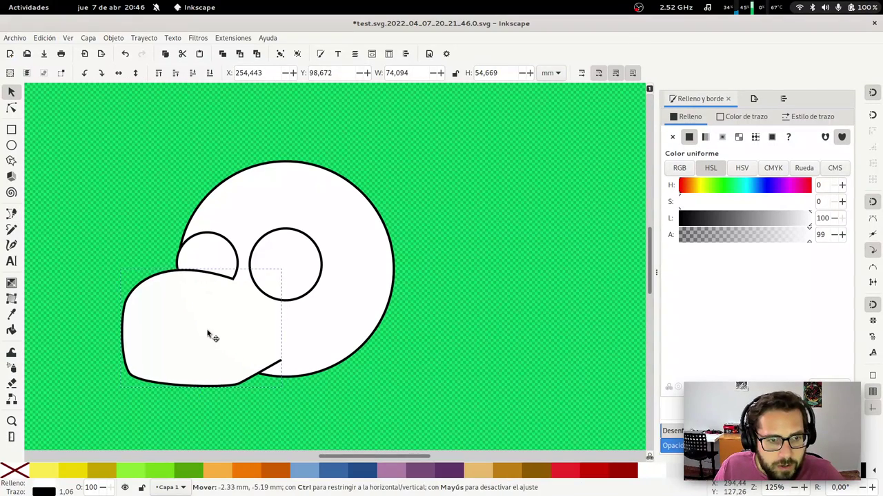
click(207, 352)
key(n)
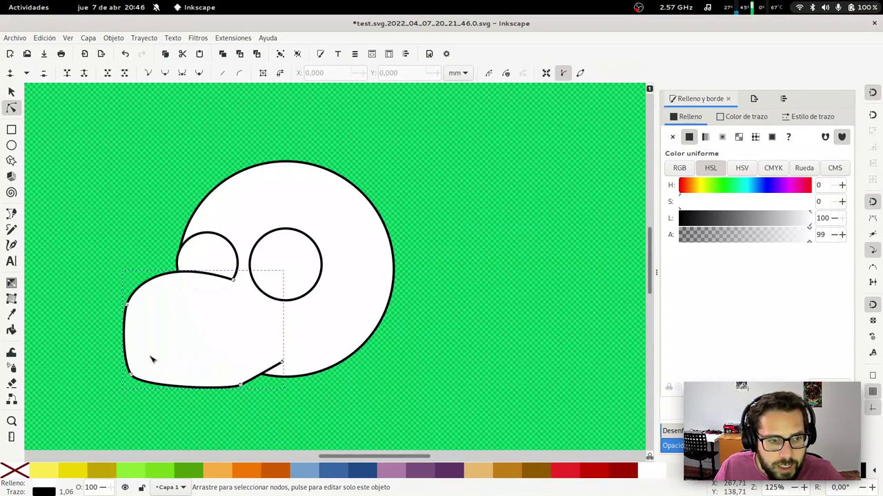
click(242, 386)
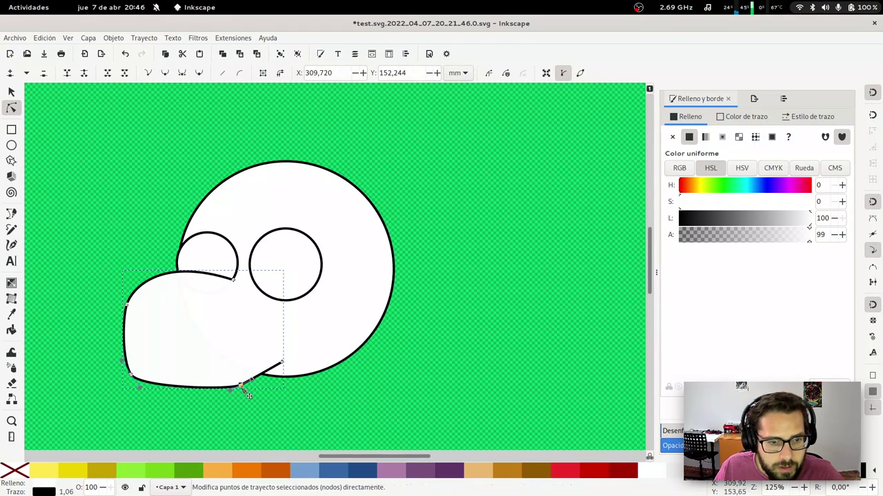
key(Delete)
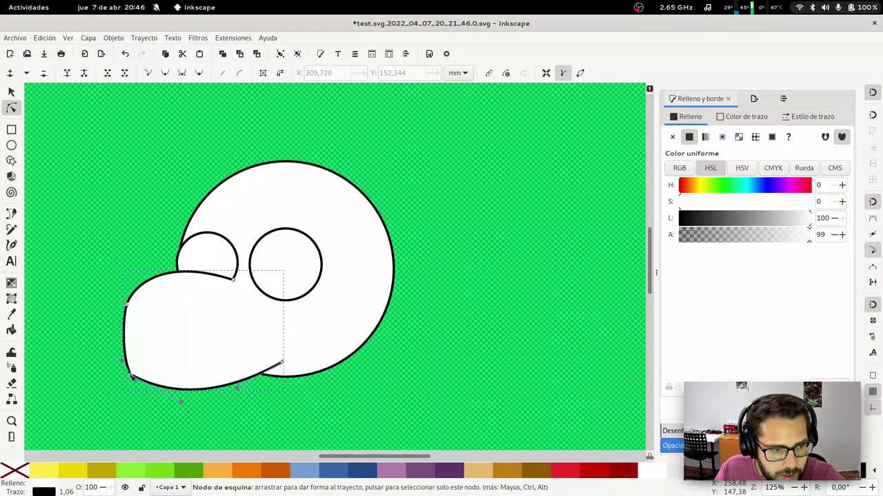
Round out the nose's lower-left and upper-left curves by dragging its nodes and handles
click(133, 377)
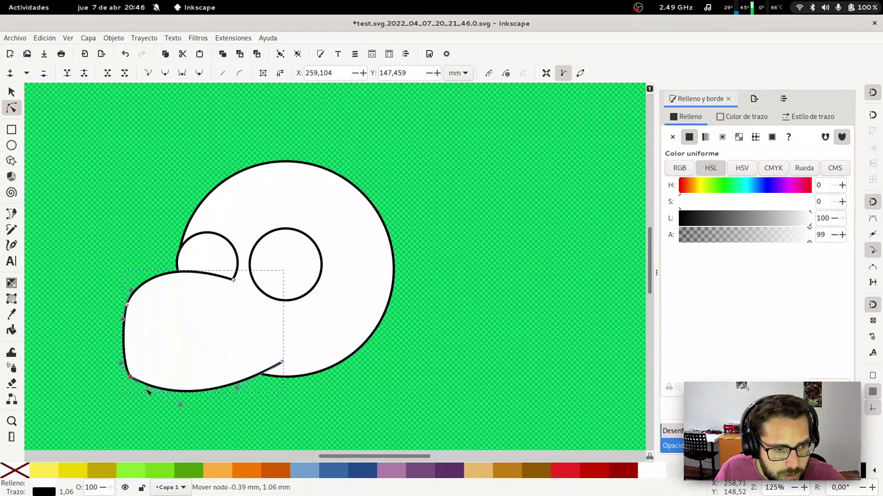
mouse_move(181, 407)
mouse_down()
mouse_move(140, 393)
mouse_move(152, 377)
mouse_move(162, 381)
mouse_move(150, 394)
mouse_up()
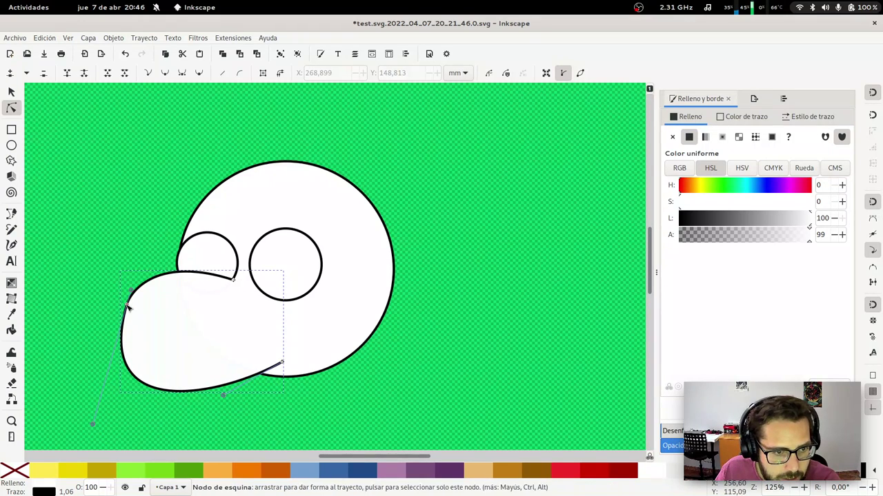
drag(128, 307, 141, 269)
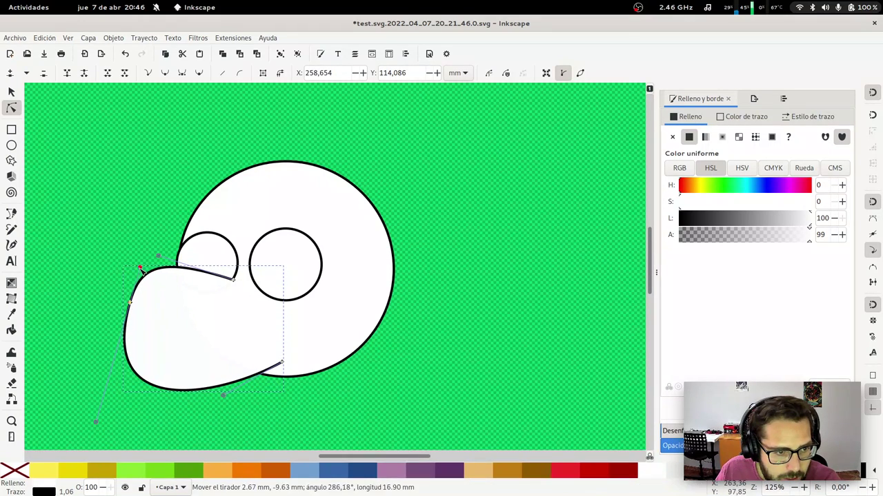
mouse_move(141, 269)
mouse_down()
mouse_move(141, 305)
mouse_move(124, 316)
mouse_move(128, 308)
mouse_up()
mouse_move(95, 417)
mouse_down()
mouse_move(104, 396)
mouse_move(95, 393)
mouse_up()
Nudge the nose up slightly and pull its lower-right end leftward
key(s)
key(Escape)
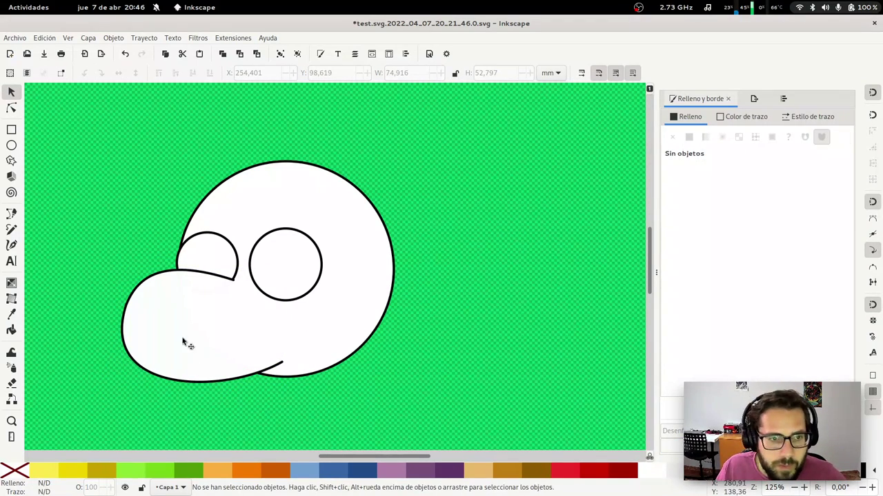
drag(154, 349, 155, 347)
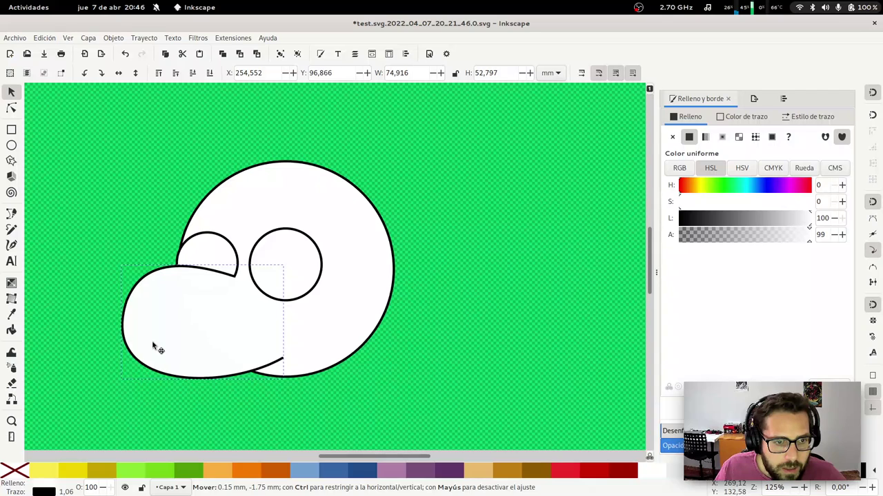
key(n)
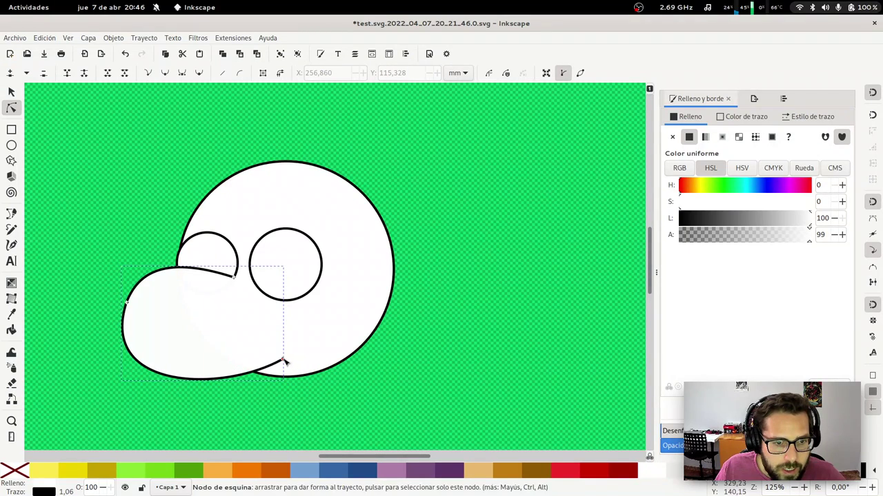
drag(284, 361, 264, 356)
key(Escape)
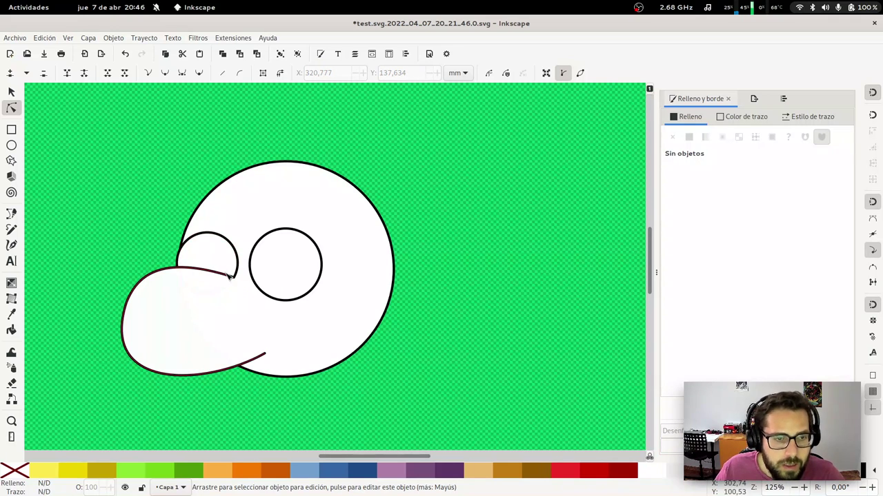
Draw two small pupil circles, one per eye, and fill both black
key(e)
drag(275, 257, 292, 274)
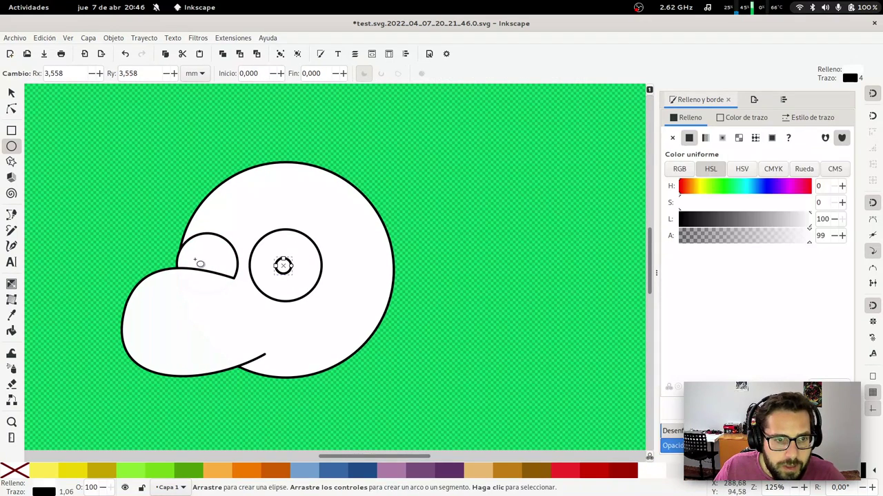
mouse_move(200, 256)
mouse_down()
mouse_move(218, 271)
mouse_move(196, 266)
mouse_up()
key(s)
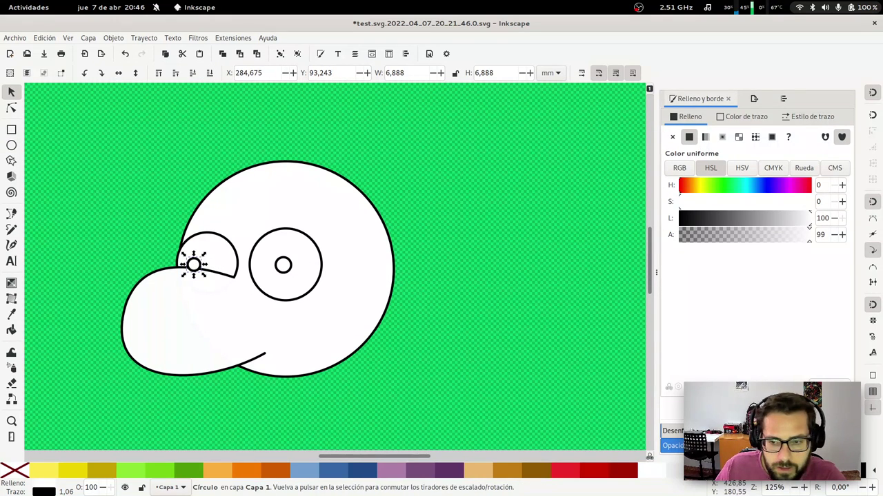
click(866, 472)
click(283, 266)
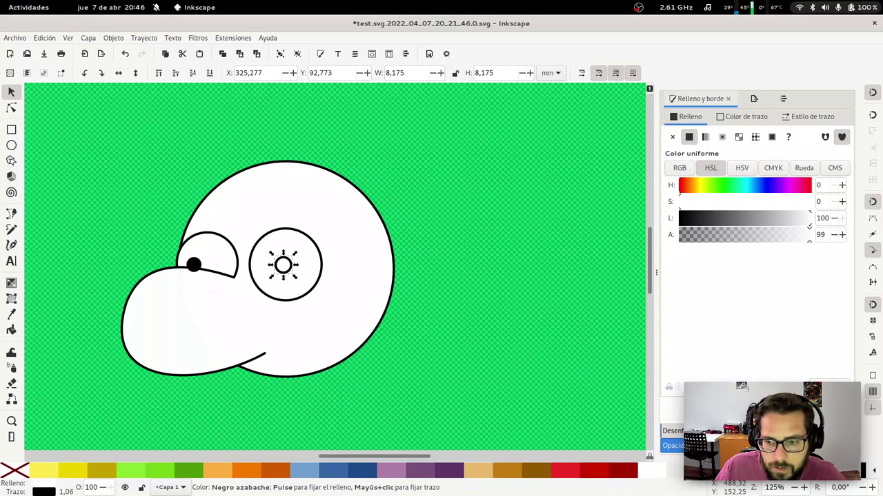
click(866, 472)
Drag the right and left pupils into the middle of their eyes, then select the head
click(195, 267)
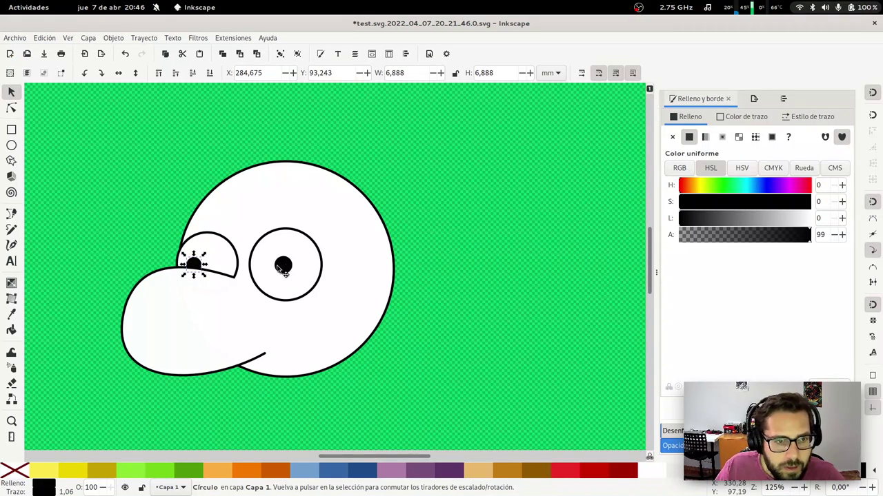
drag(282, 271, 299, 271)
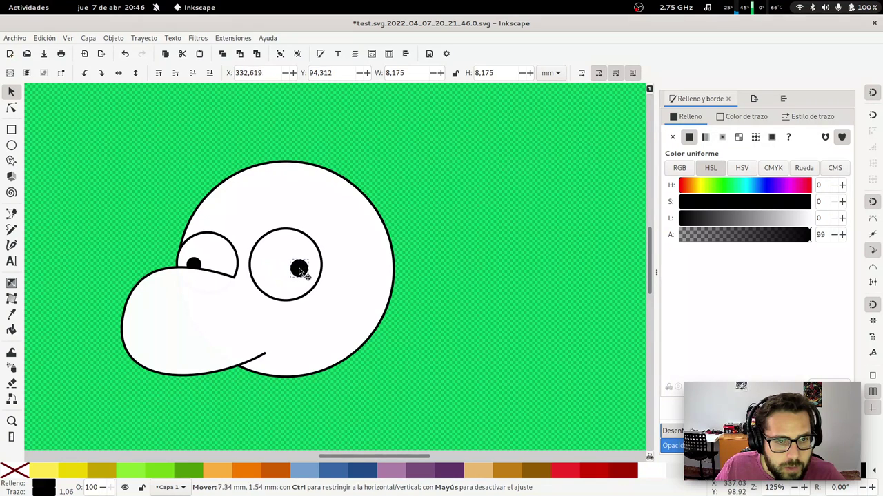
drag(299, 271, 290, 268)
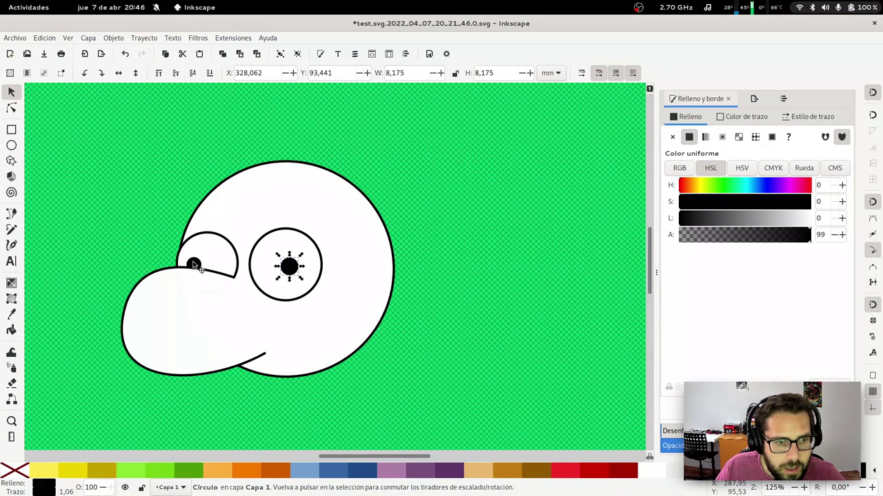
drag(194, 266, 204, 267)
click(336, 403)
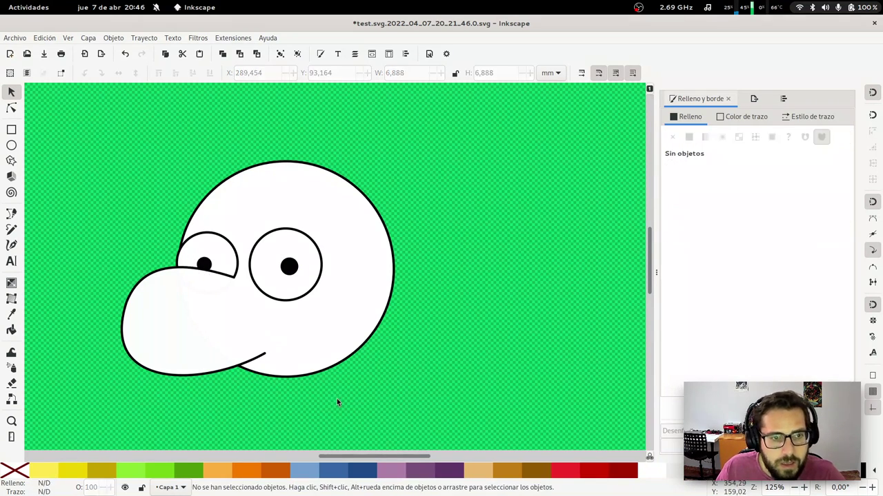
click(341, 314)
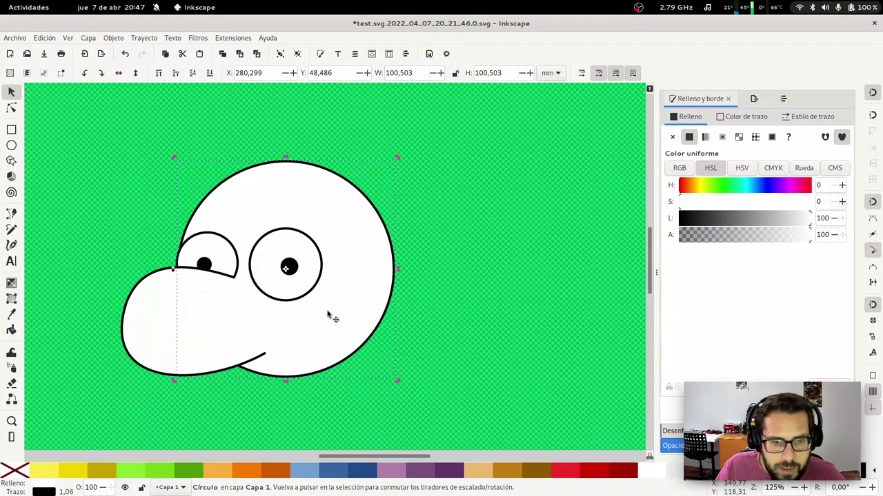
Try cutting the head circle into an arc, then undo back to the full circle
key(ctrl)
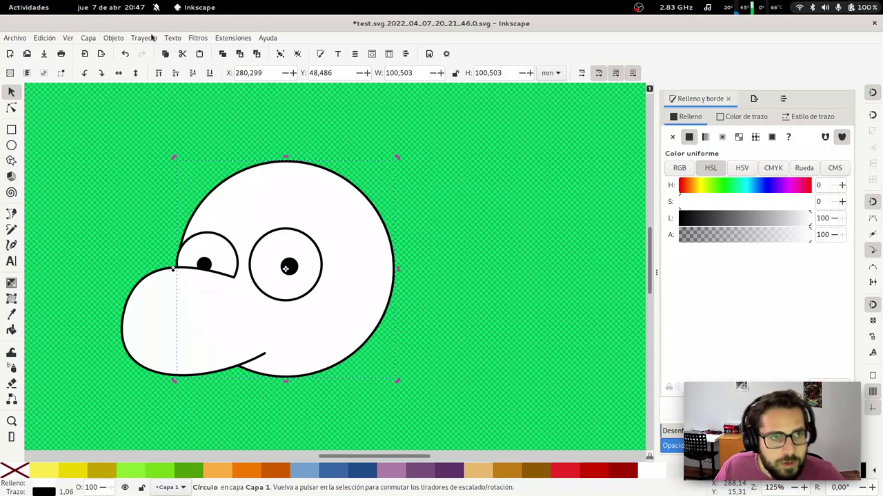
click(141, 38)
key(Escape)
key(e)
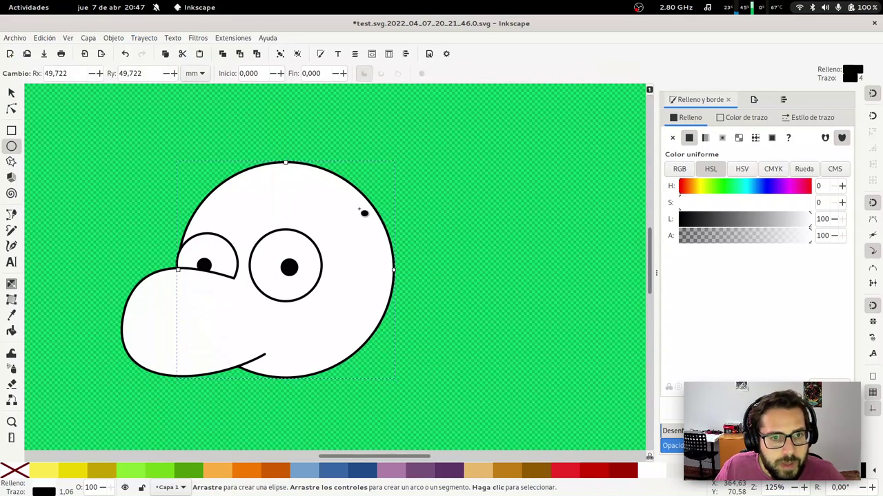
drag(400, 275, 264, 380)
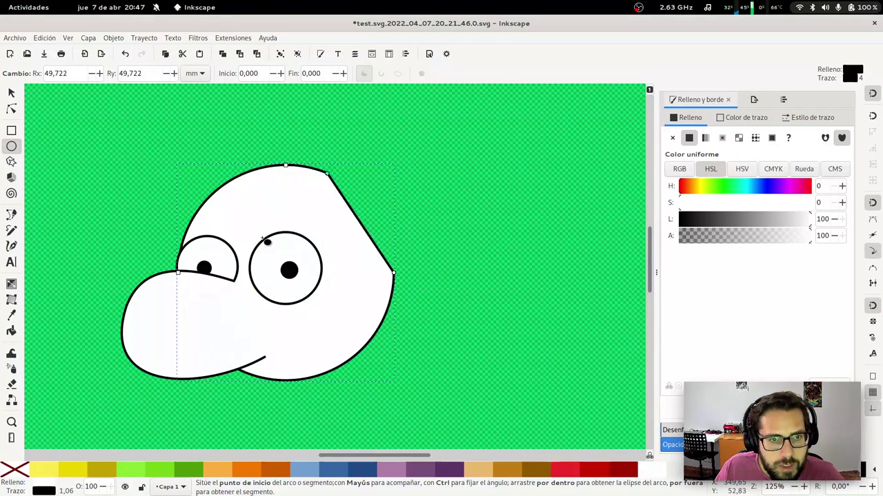
drag(264, 380, 366, 212)
key(ctrl+z)
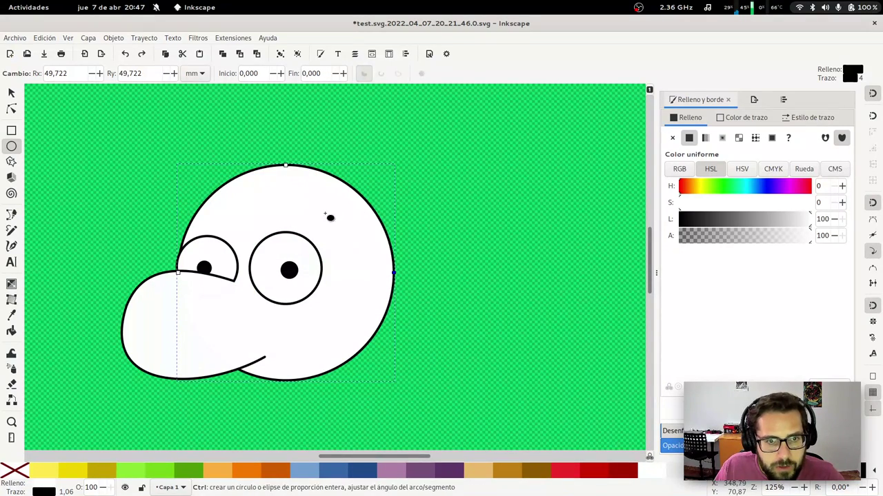
Convert the head circle to a path with Trayecto > Objeto a trayecto
drag(292, 166, 288, 168)
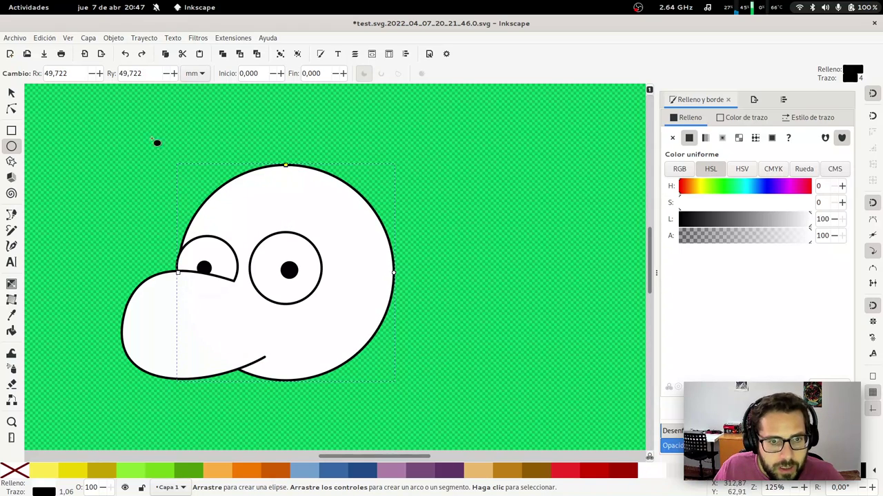
click(139, 40)
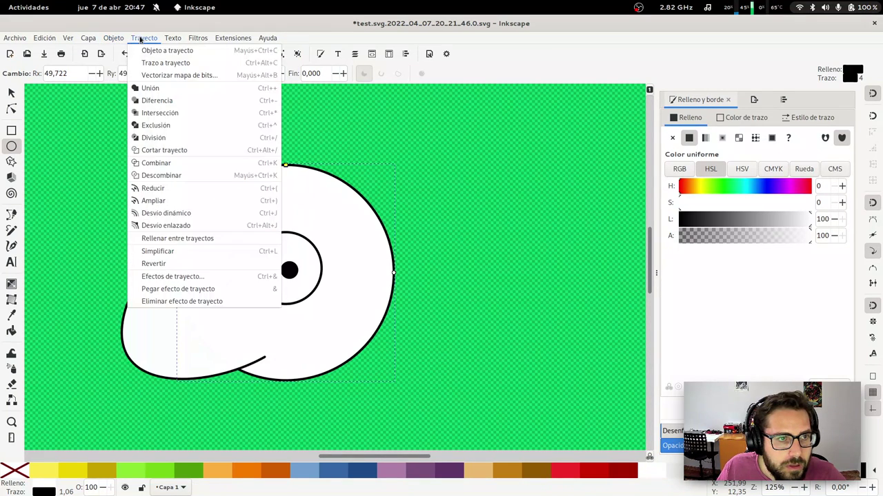
click(152, 55)
Lower the head's bottom node and add a new node to reshape the lower-right jaw
key(s)
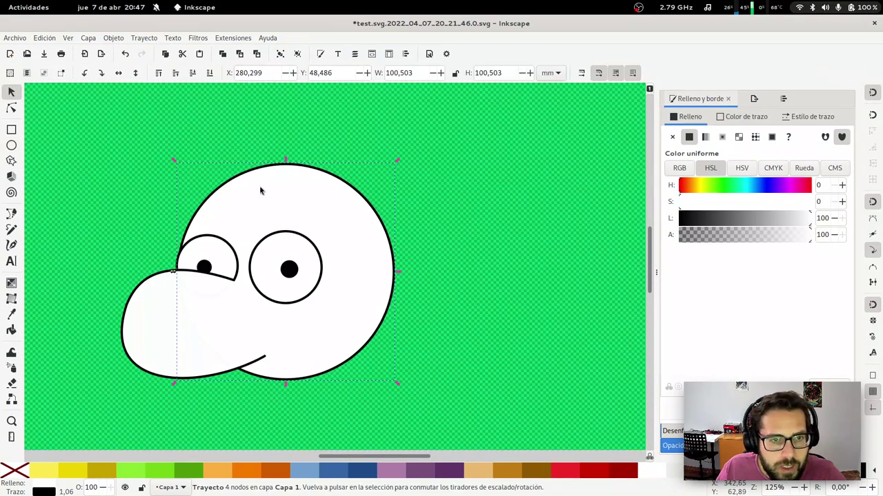
key(n)
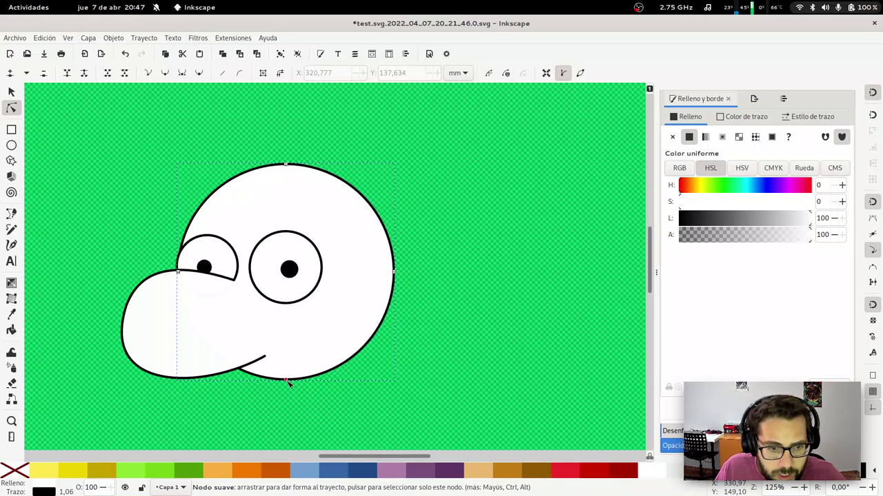
drag(286, 381, 287, 425)
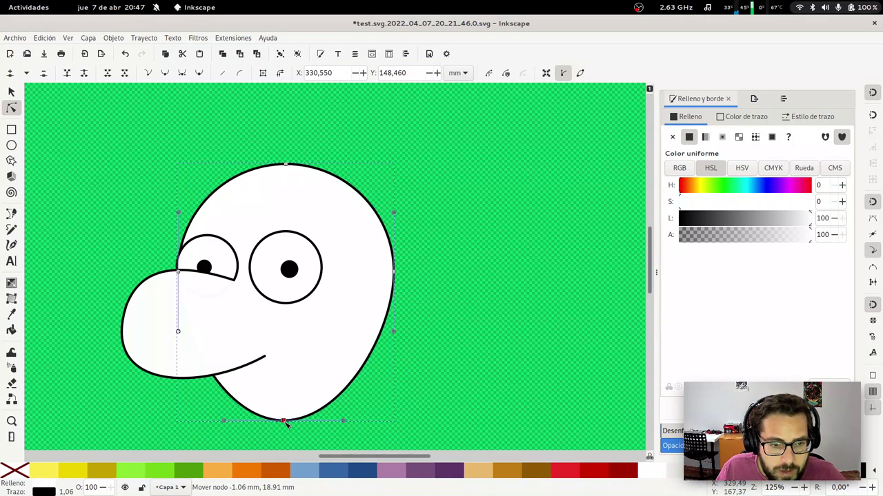
drag(286, 425, 284, 423)
double_click(376, 345)
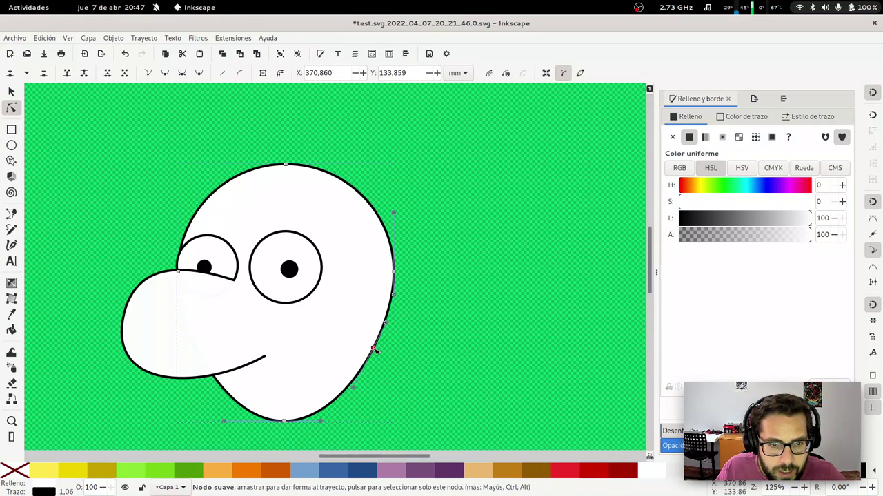
drag(377, 345, 364, 388)
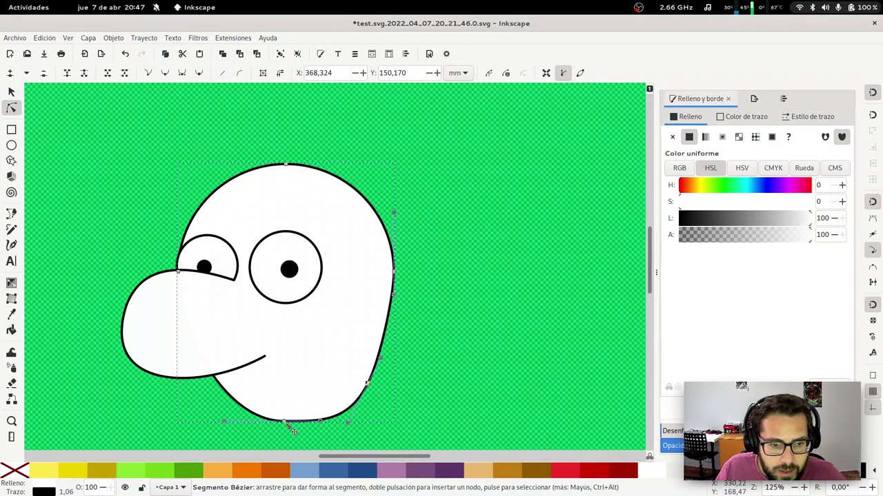
Widen and flatten the chin, pull the right side inward, and adjust the head's top
drag(285, 422, 263, 421)
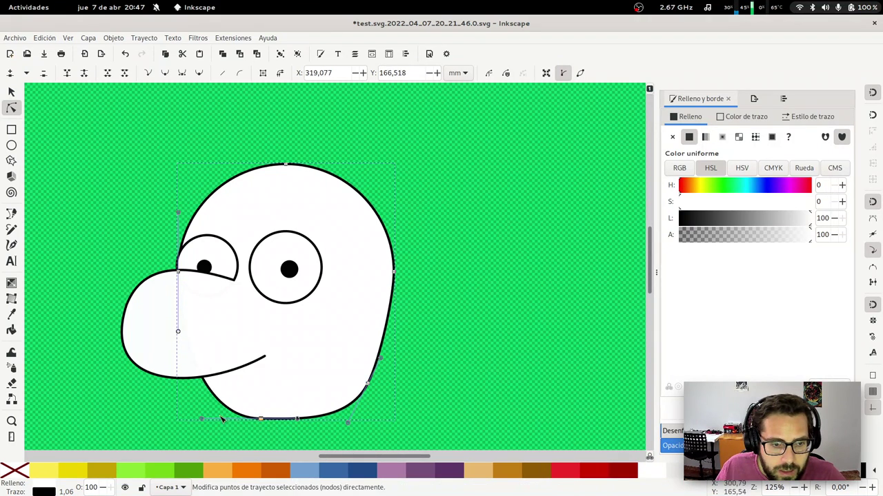
drag(200, 419, 178, 422)
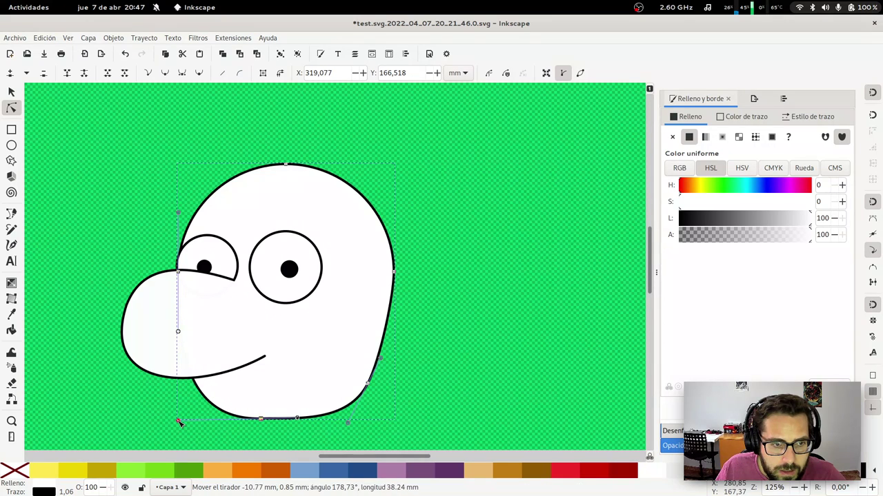
drag(393, 272, 378, 262)
drag(288, 171, 273, 179)
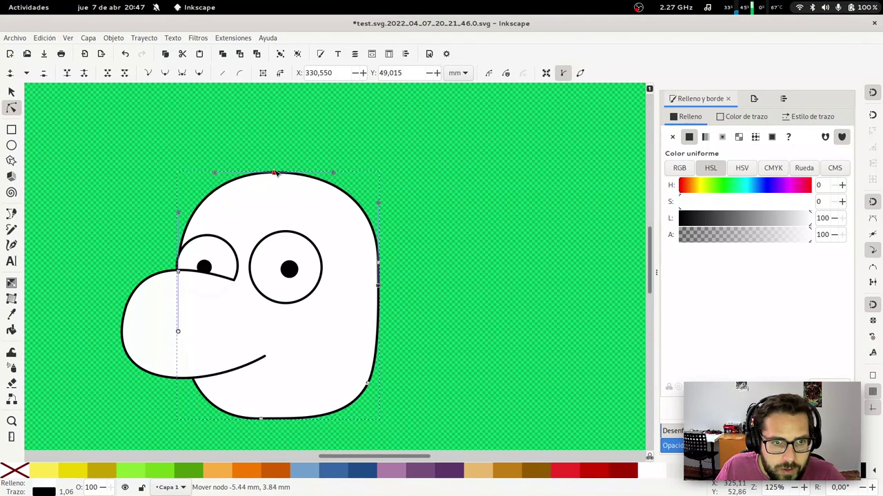
drag(273, 179, 276, 170)
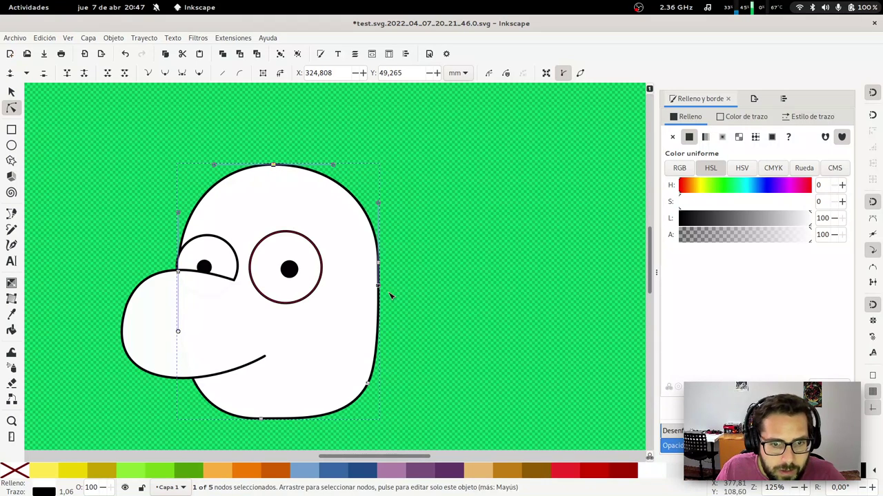
drag(378, 286, 379, 284)
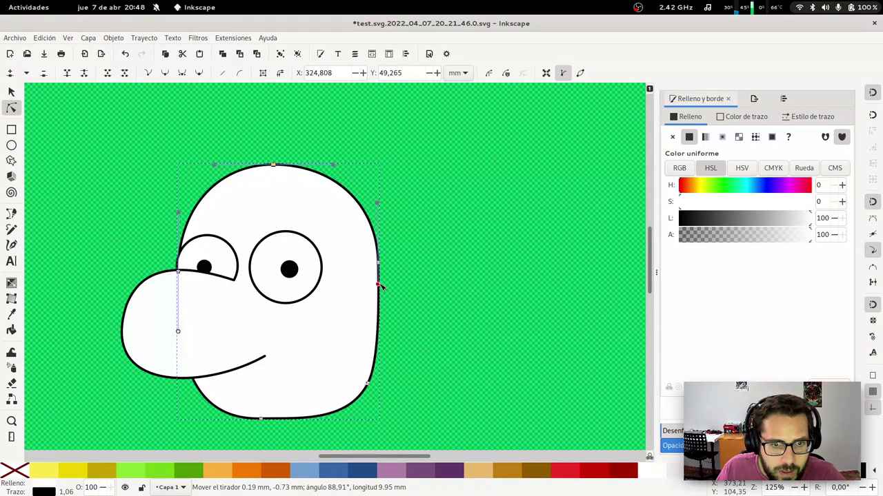
mouse_move(371, 382)
mouse_down()
mouse_move(358, 390)
mouse_move(357, 381)
mouse_up()
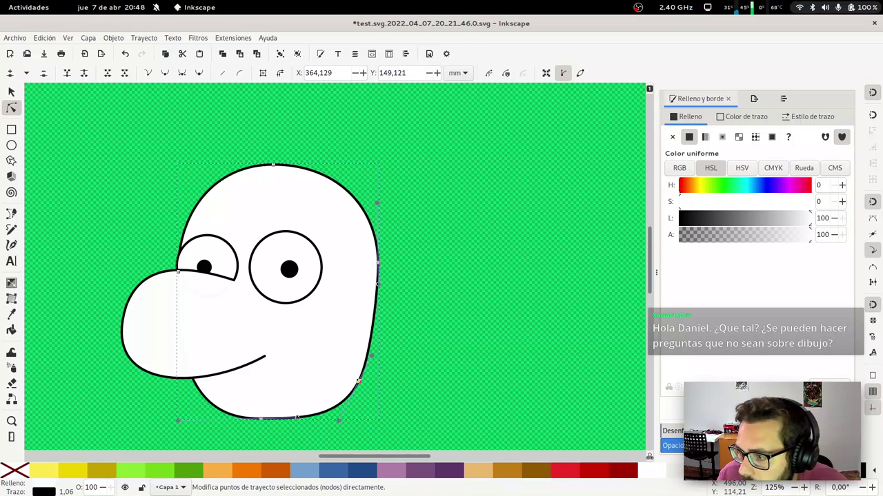
key(alt+Tab)
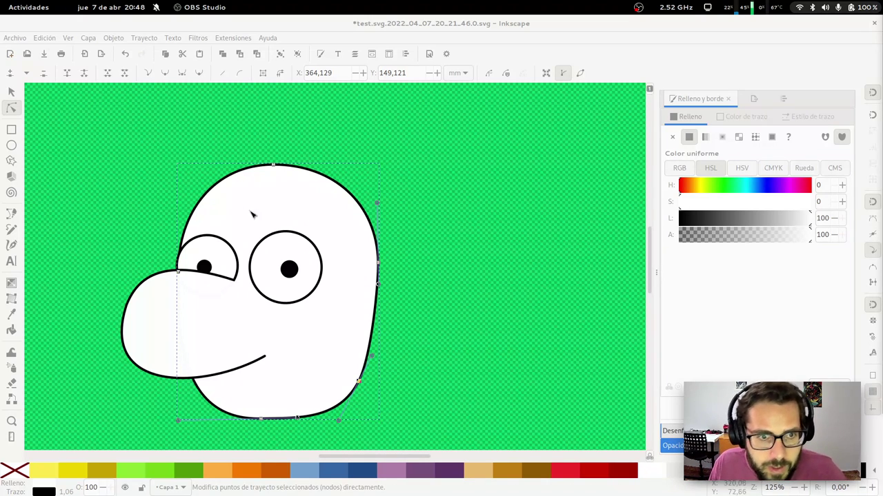
click(540, 32)
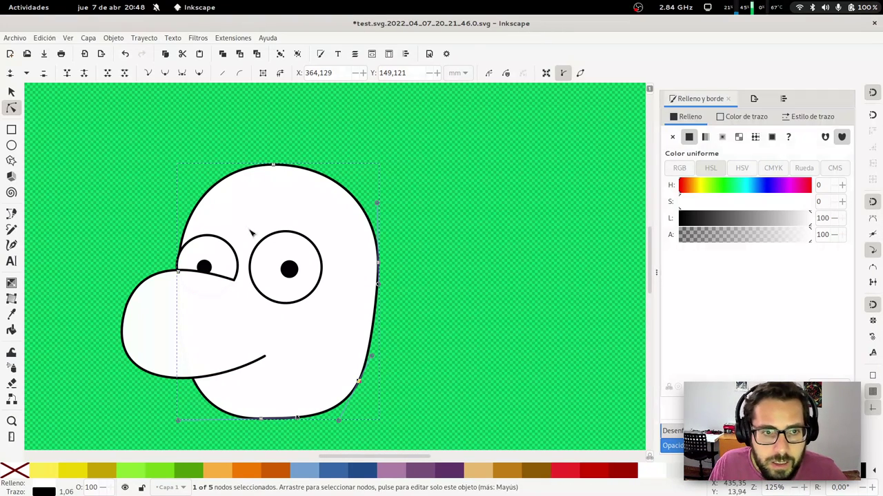
Deselect everything, save the drawing, and zoom in on the cartoon face
key(Escape)
key(ctrl+s)
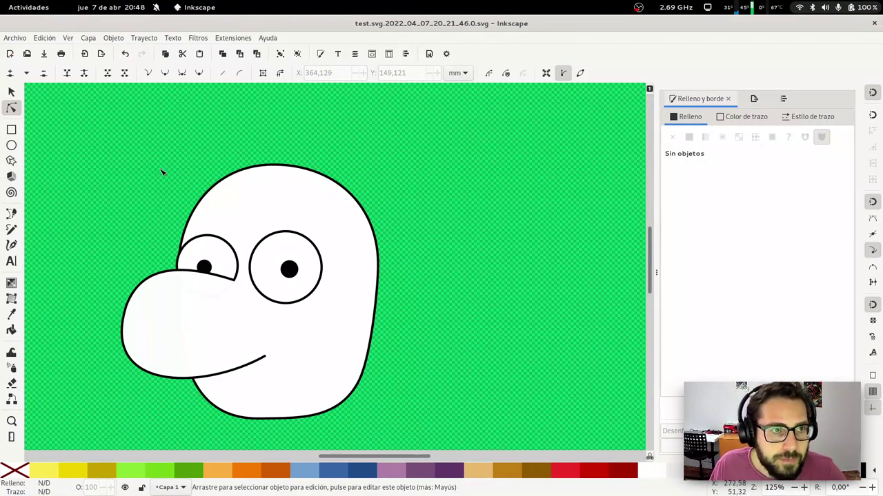
key(x)
key(z)
drag(128, 152, 384, 440)
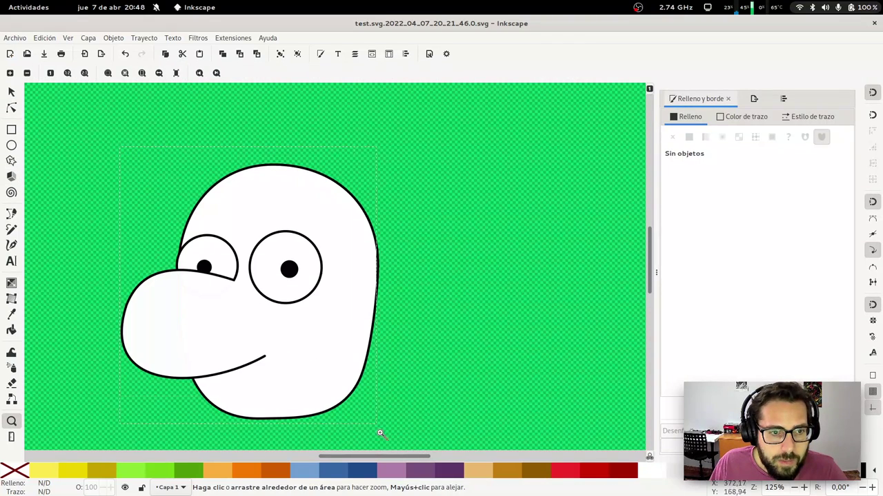
key(s)
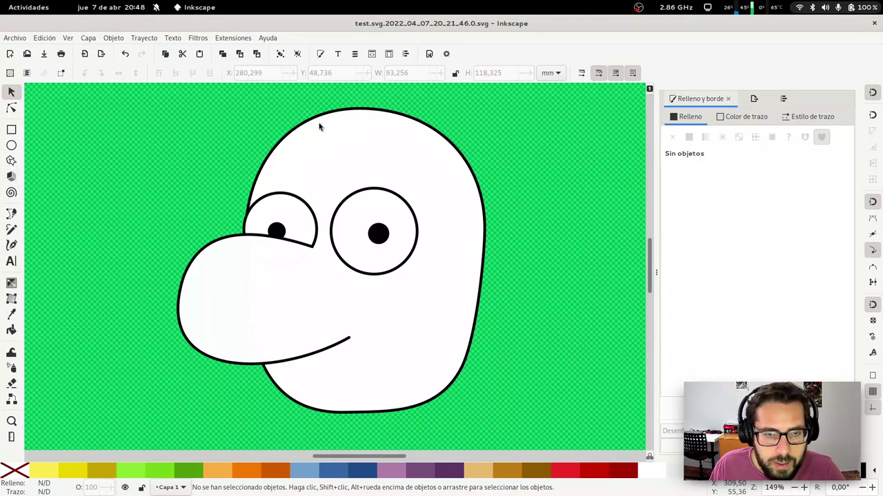
key(space)
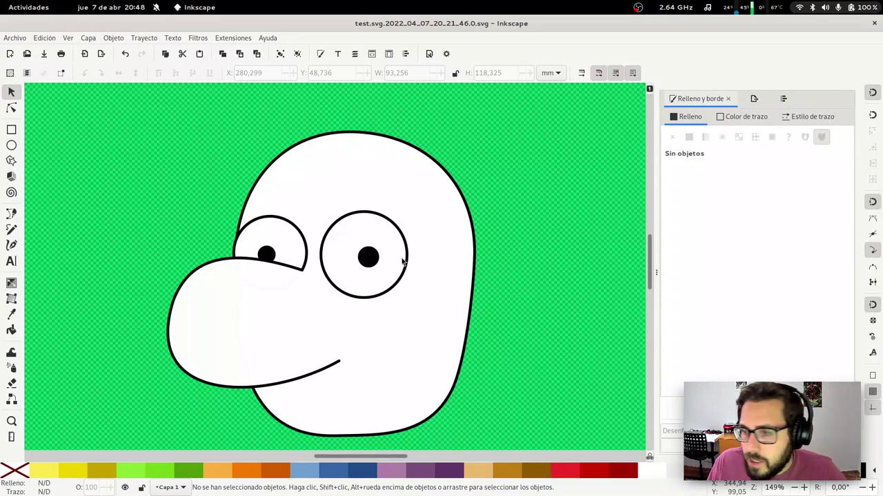
scroll(388, 213, up, 2)
scroll(416, 203, down, 2)
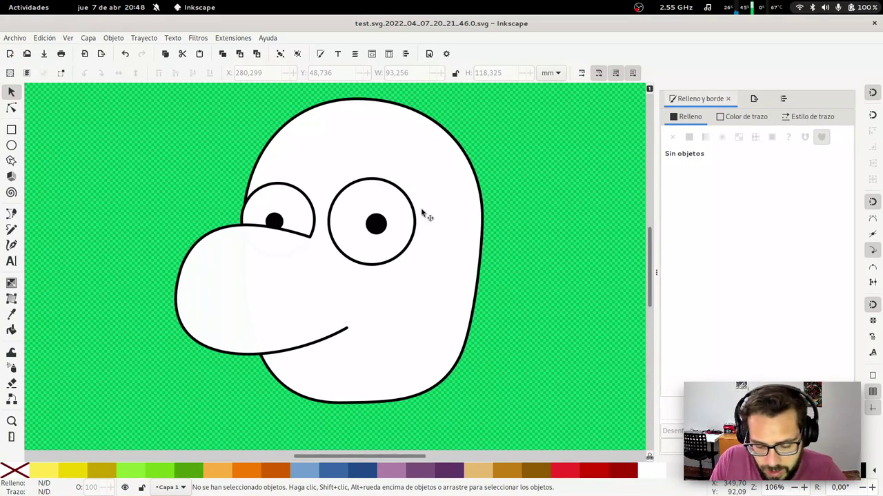
key(minus)
key(minus)
key(minus)
key(z)
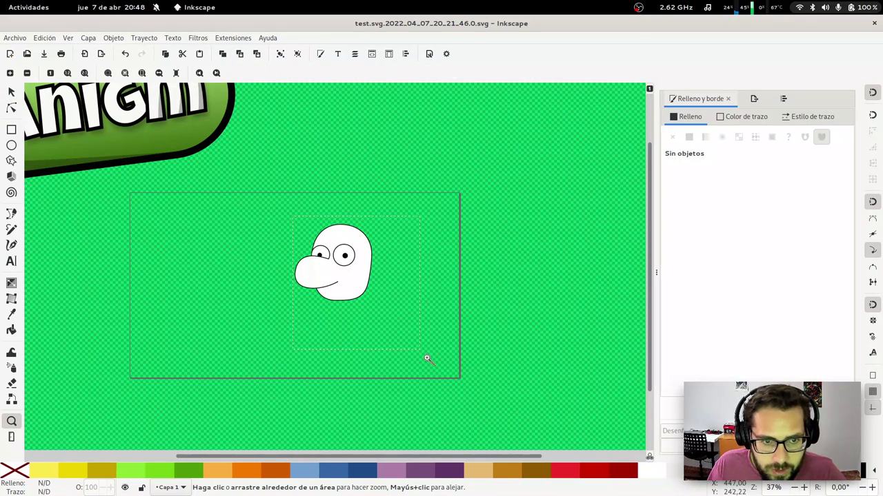
drag(378, 309, 379, 309)
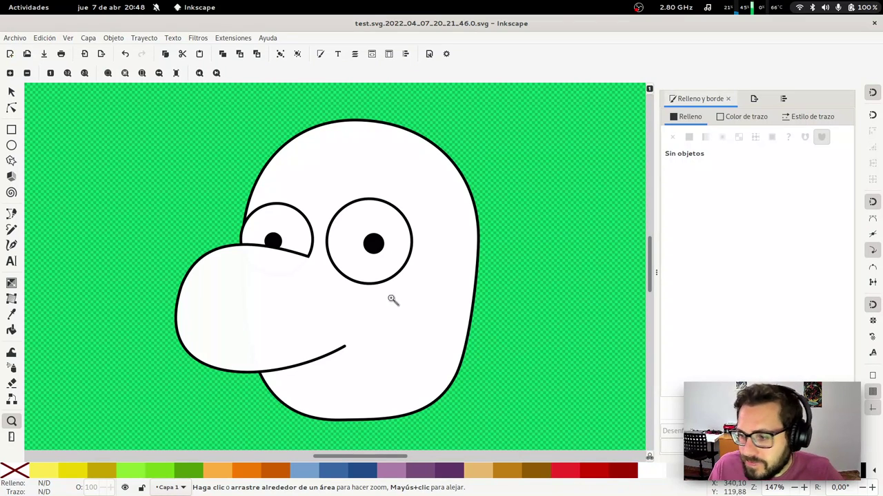
Start the hair outline with the Pen tool, curving along the forehead hairline
key(s)
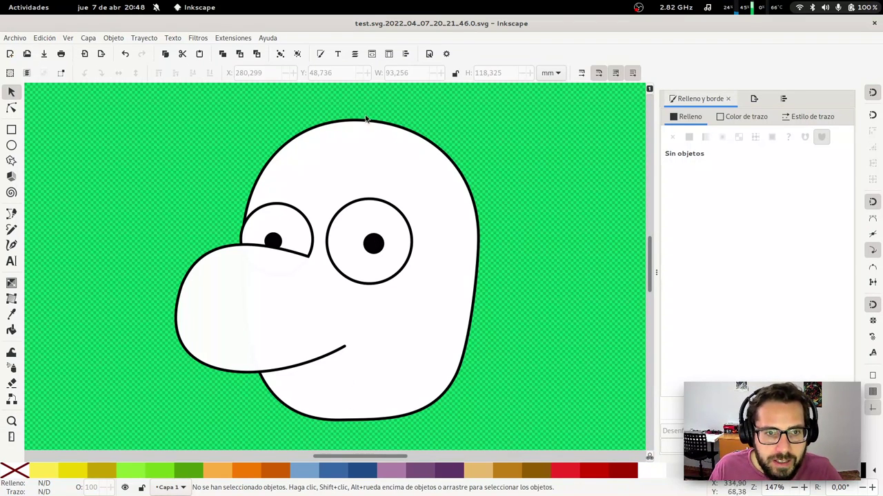
key(p)
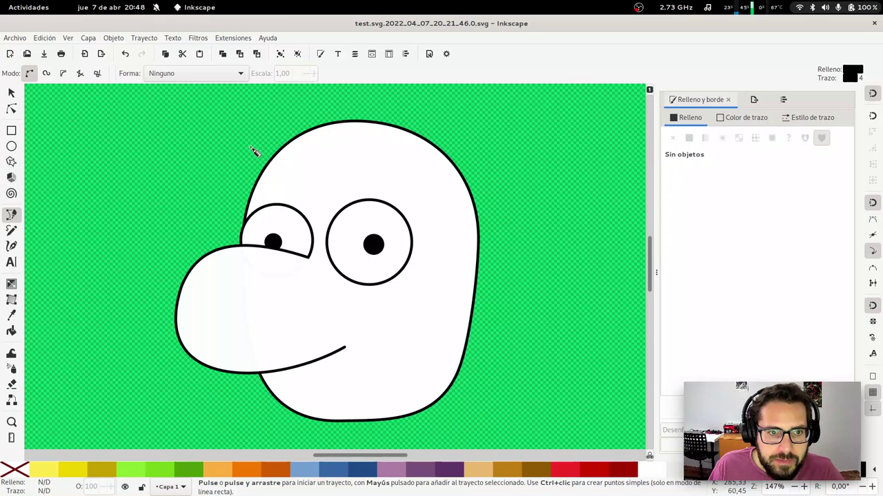
click(249, 147)
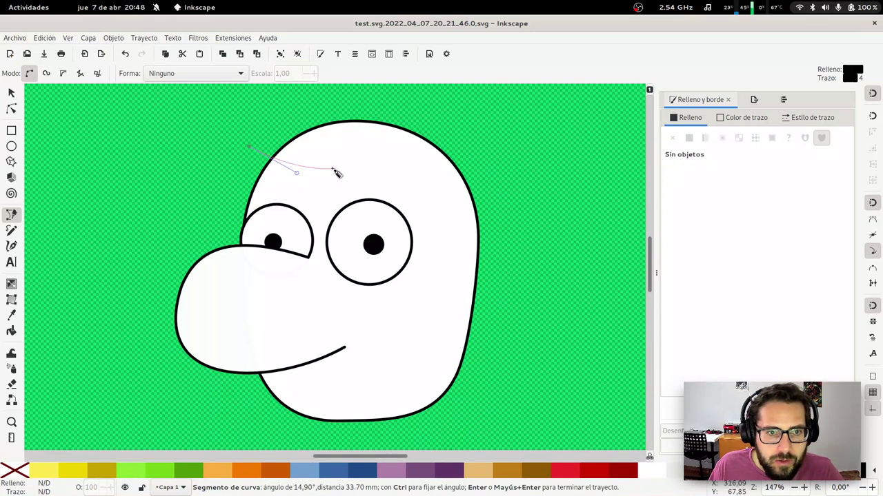
key(Escape)
drag(250, 147, 302, 156)
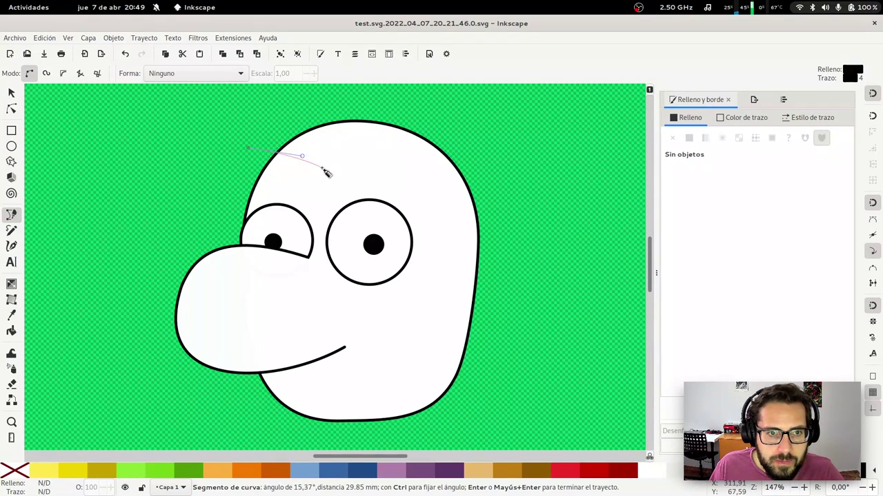
click(328, 161)
drag(371, 151, 395, 149)
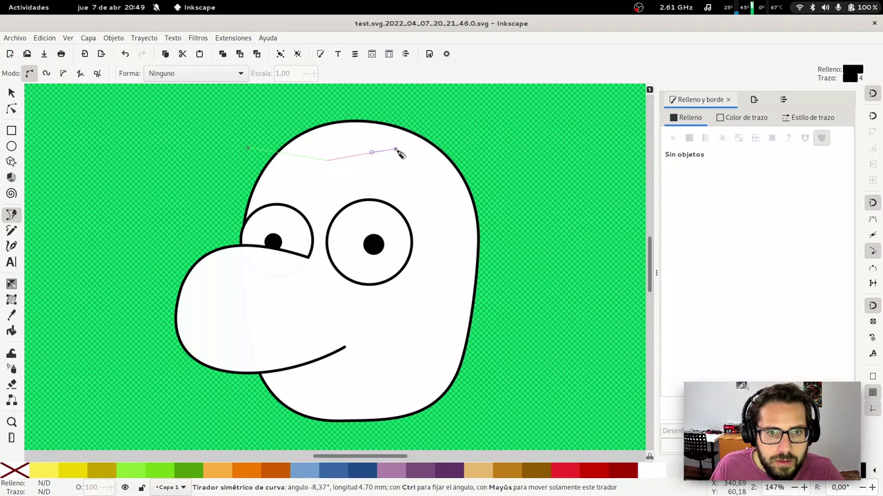
Continue the hair outline down the head's right side and close it at the start
click(423, 176)
click(427, 206)
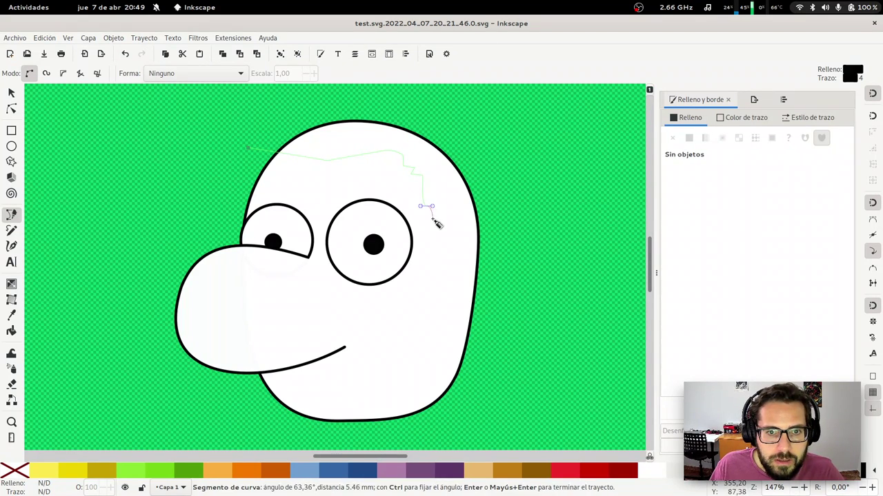
drag(443, 237, 452, 244)
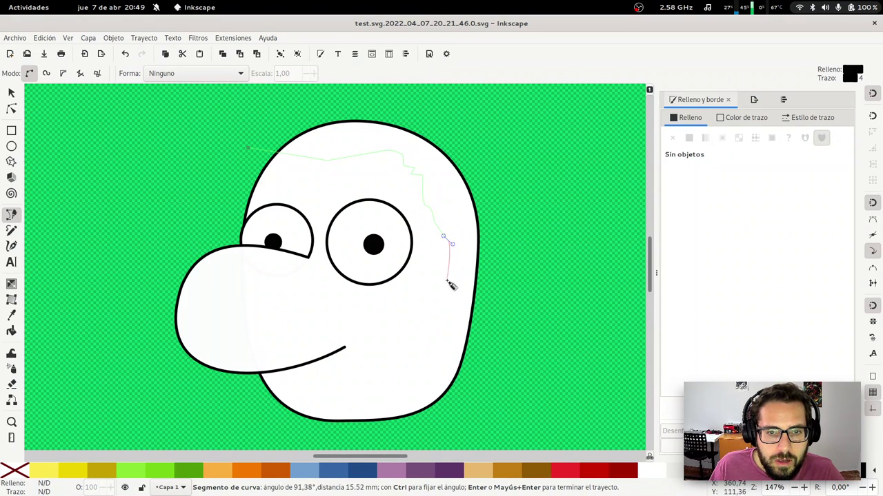
drag(455, 288, 469, 257)
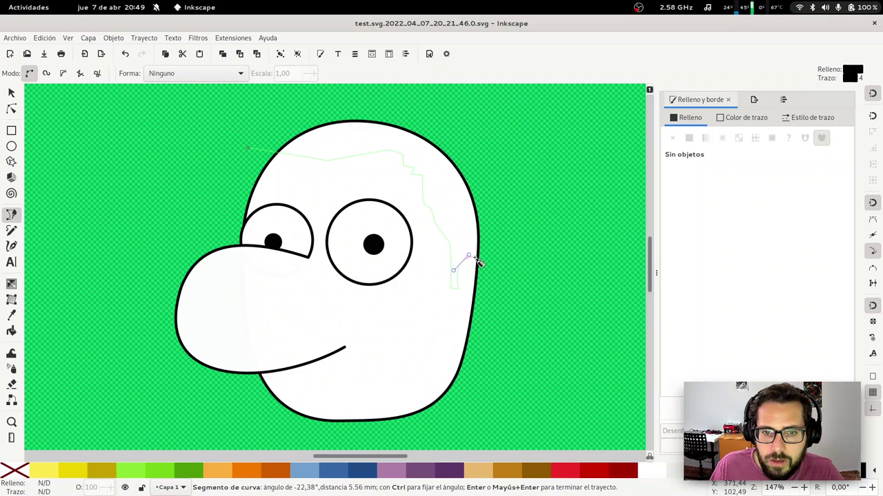
click(481, 130)
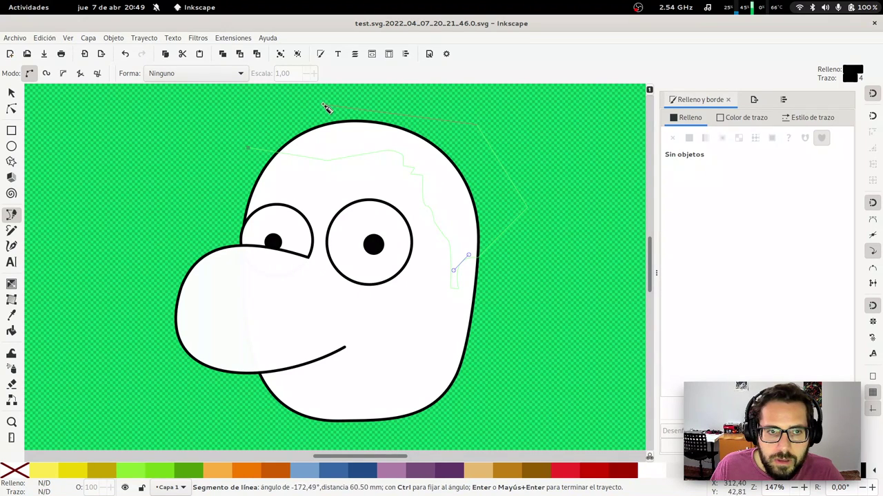
click(247, 147)
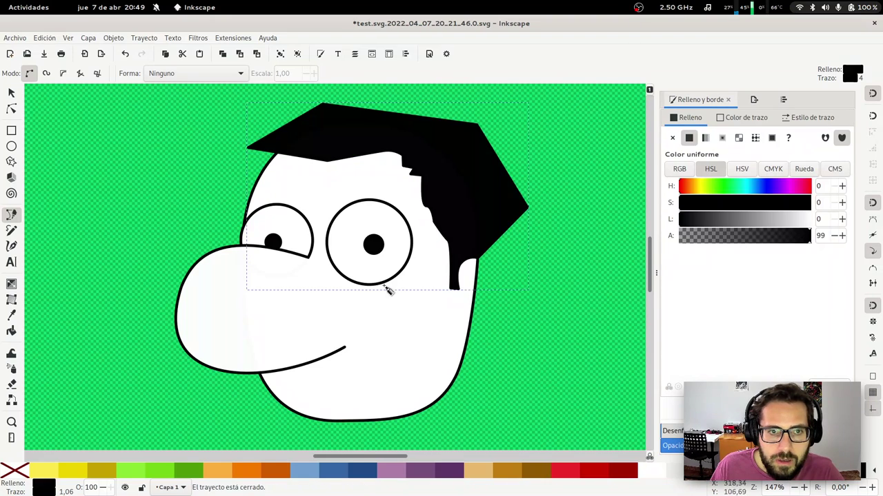
Trim the hair to the head outline using Path > Intersection with the head
key(s)
shift+click(379, 179)
key(Home)
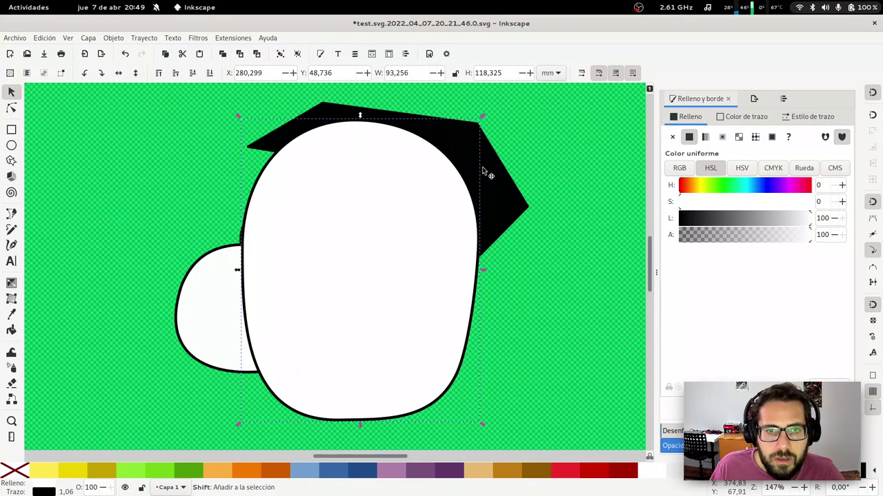
key(ctrl+asterisk)
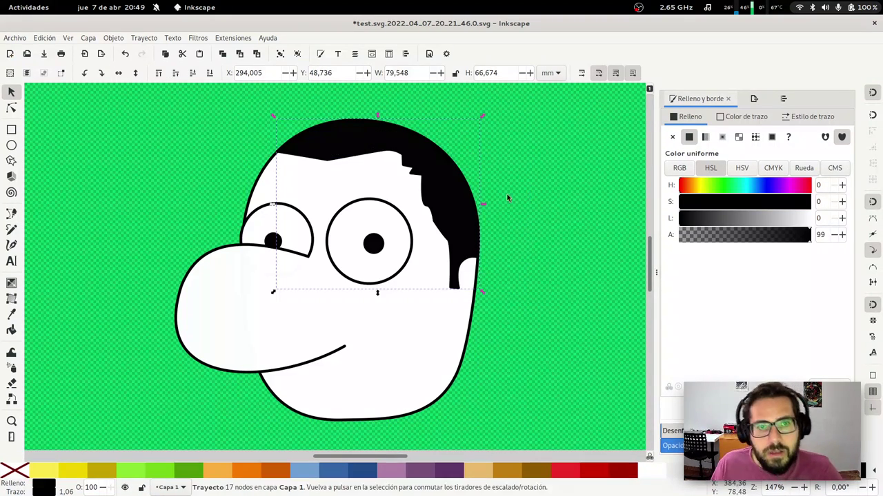
click(175, 215)
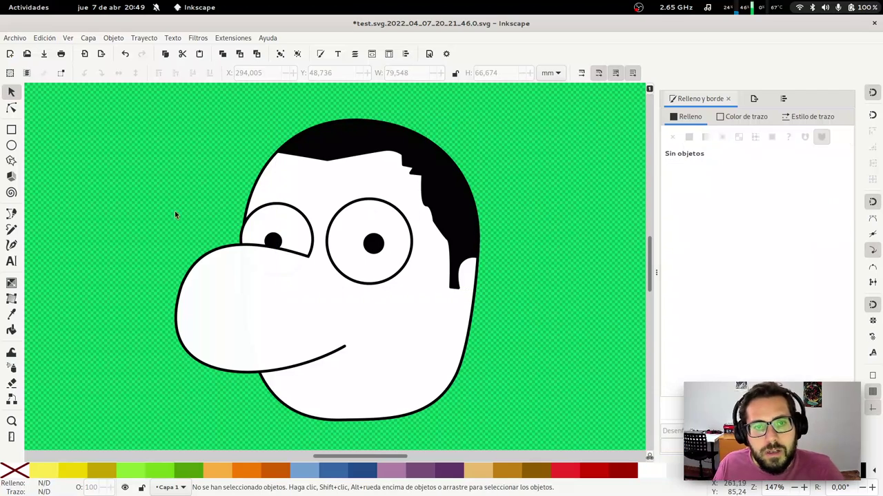
click(458, 236)
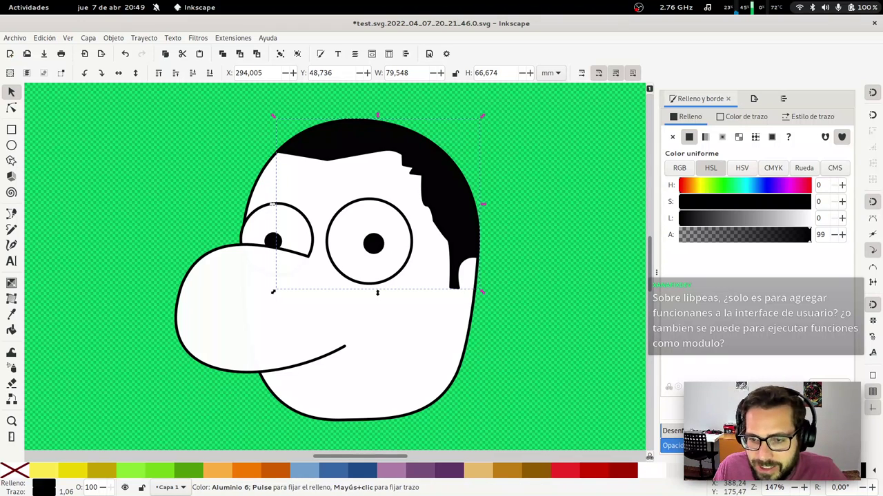
Fill the hair shape with the orange-brown Chocolate 2 swatch, then deselect it
click(863, 471)
click(501, 473)
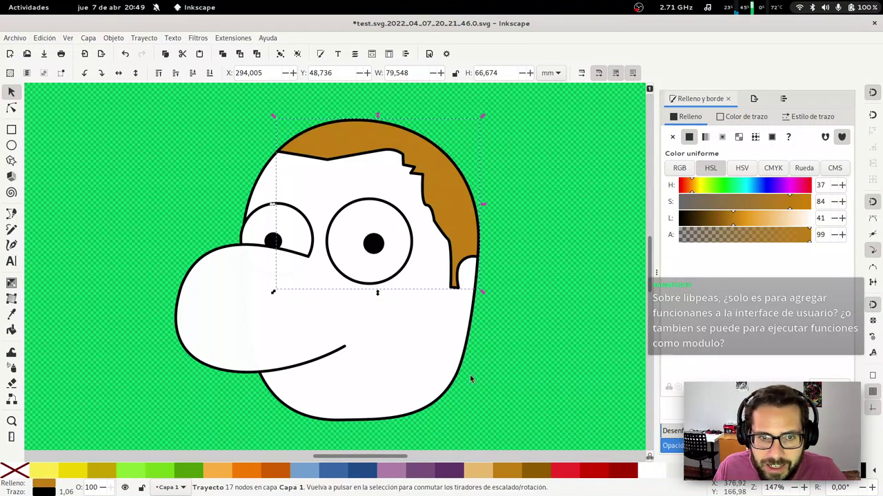
click(306, 138)
Begin a Bezier outline at the hair's edge, abandoning two false starts
key(b)
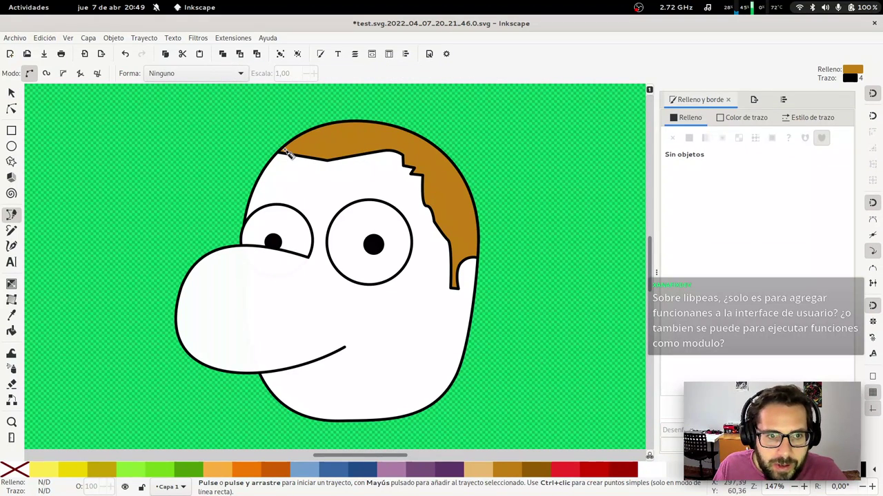
click(278, 153)
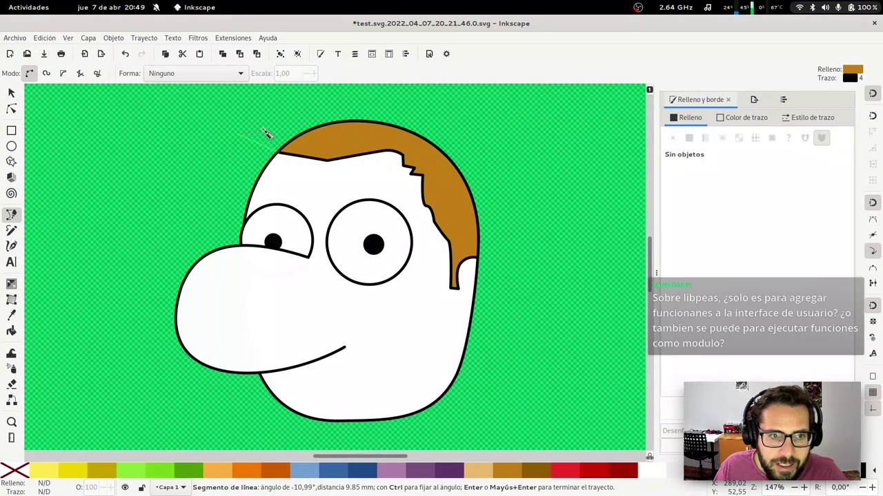
click(260, 118)
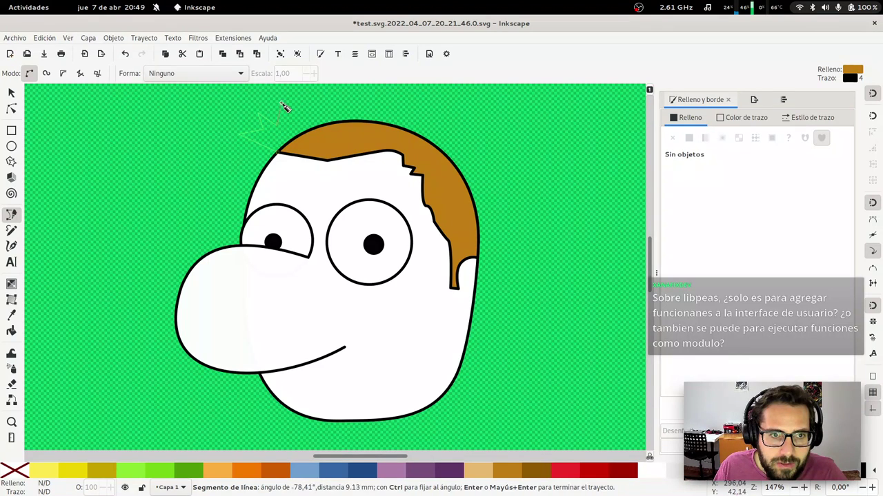
key(Escape)
drag(279, 153, 266, 142)
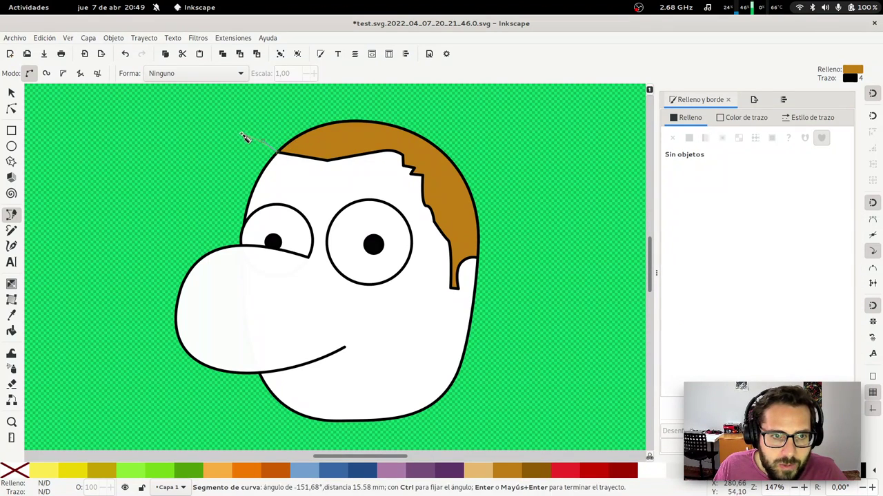
key(Escape)
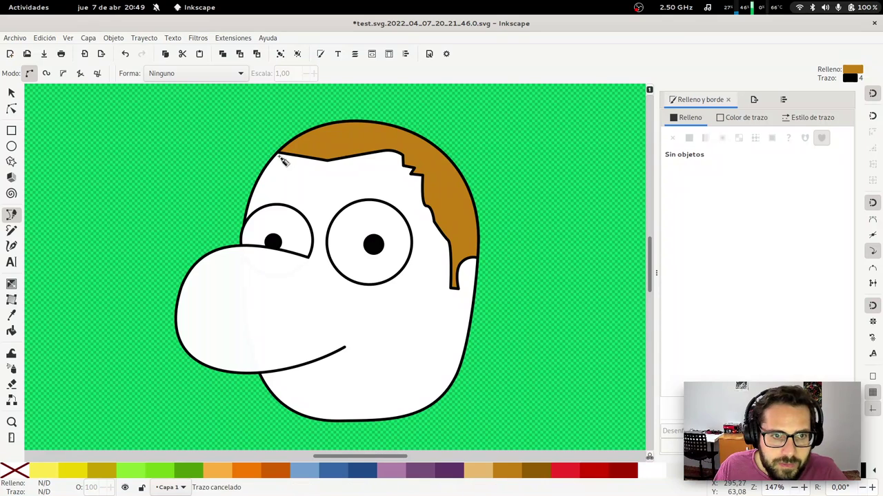
Draw a curved outline from the hair's edge arching above the top of the head
click(280, 153)
drag(241, 143, 206, 153)
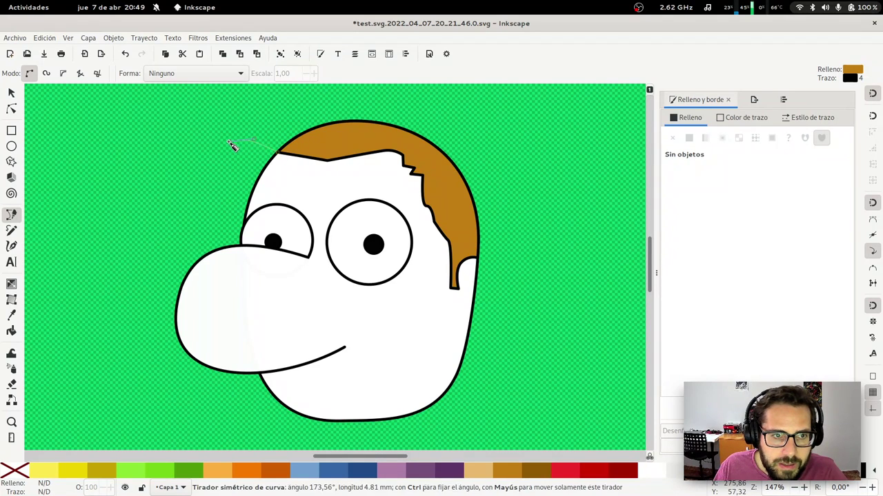
click(197, 157)
drag(238, 120, 265, 112)
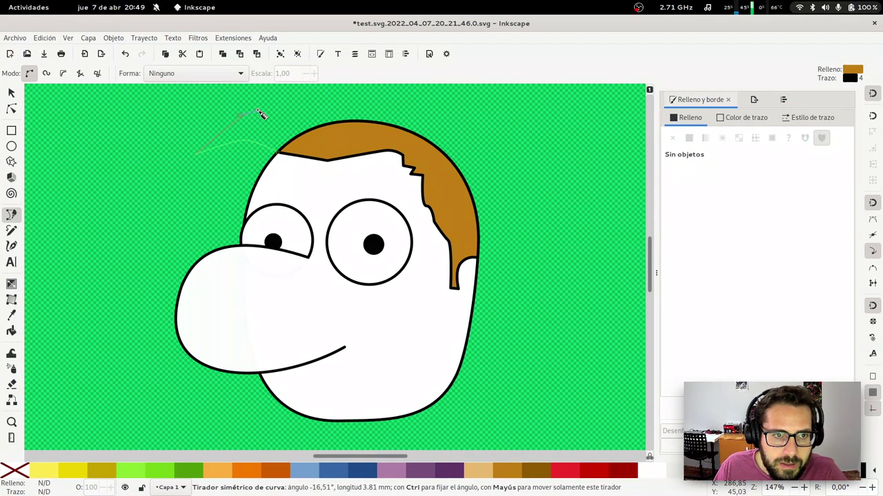
click(305, 111)
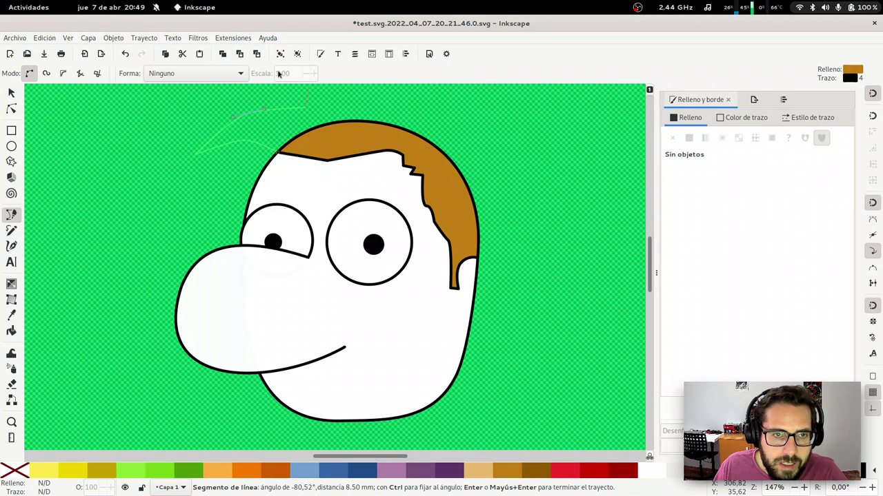
scroll(352, 111, down, 1)
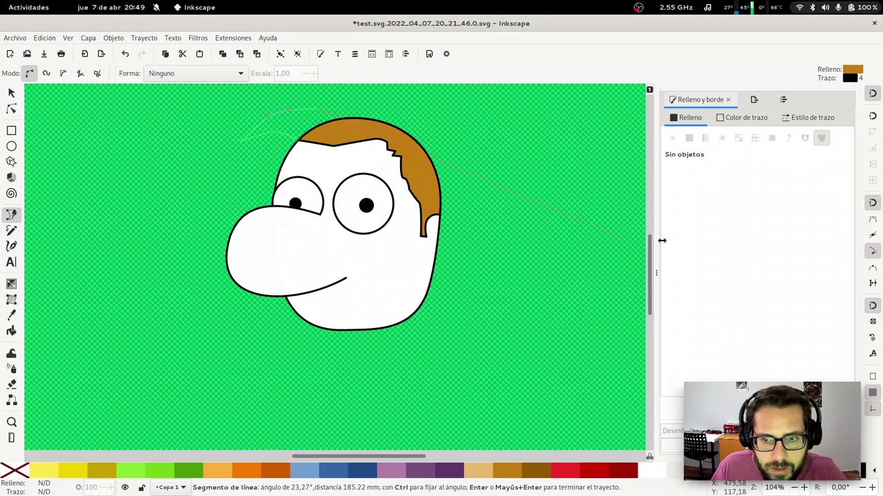
drag(651, 252, 648, 236)
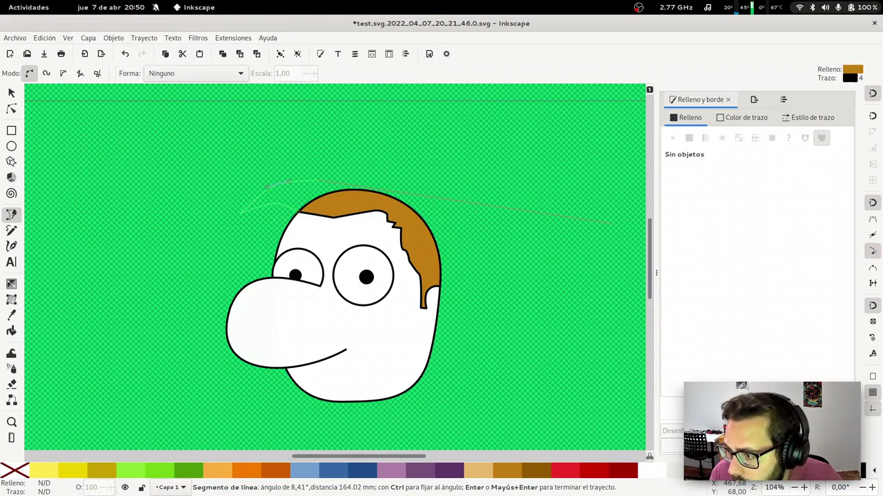
key(super)
Search 'libpeas' in a new Firefox tab and open the Projects/Libpeas - GNOME Wiki! page
click(276, 234)
key(ctrl+t)
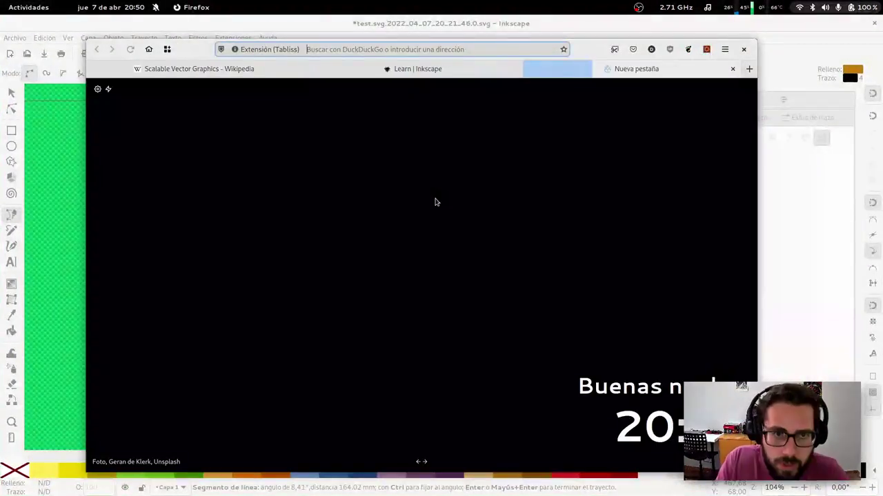
text(libpeas)
key(Return)
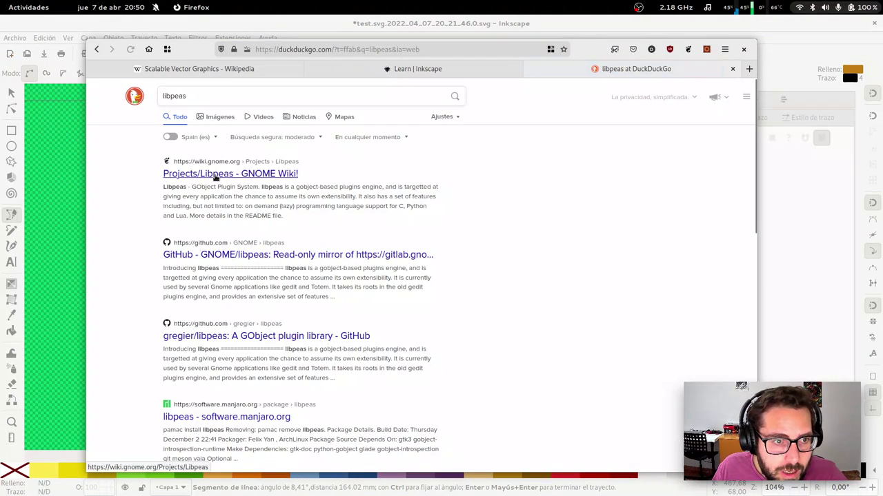
click(215, 174)
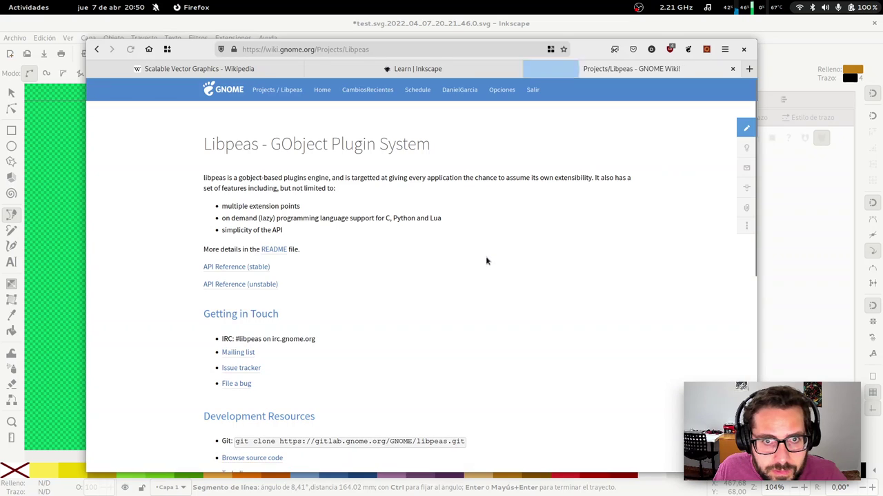
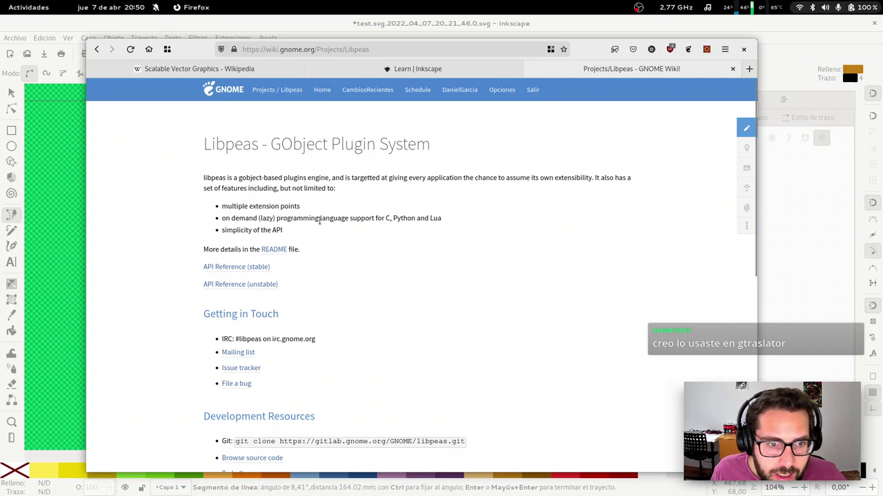
Skim the libpeas wiki introduction, glancing at the stable API reference before returning
scroll(324, 227, down, 5)
scroll(330, 231, up, 5)
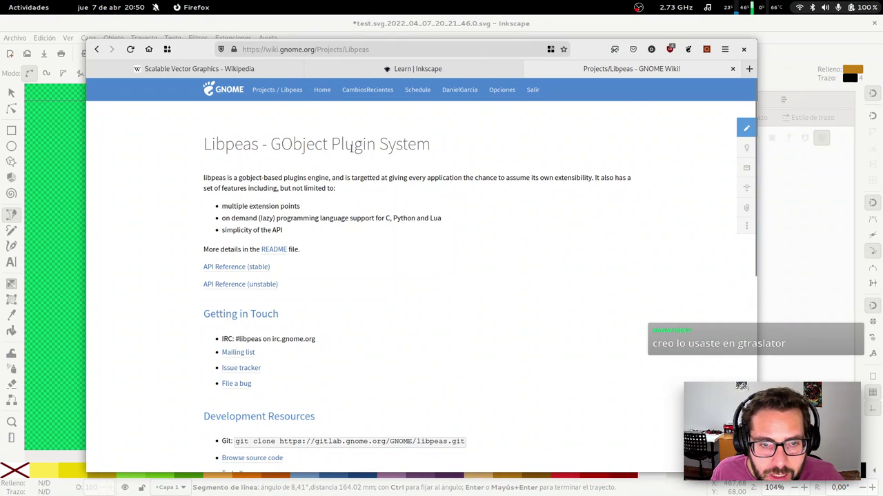
triple_click(517, 178)
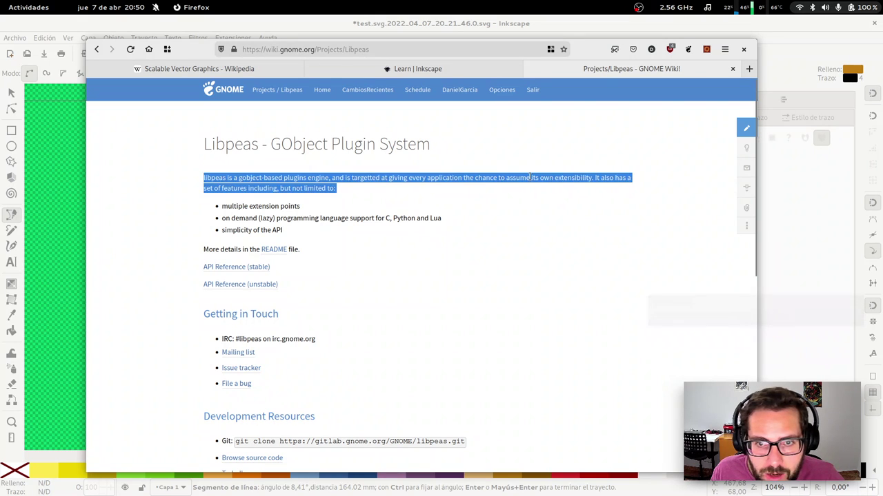
click(505, 180)
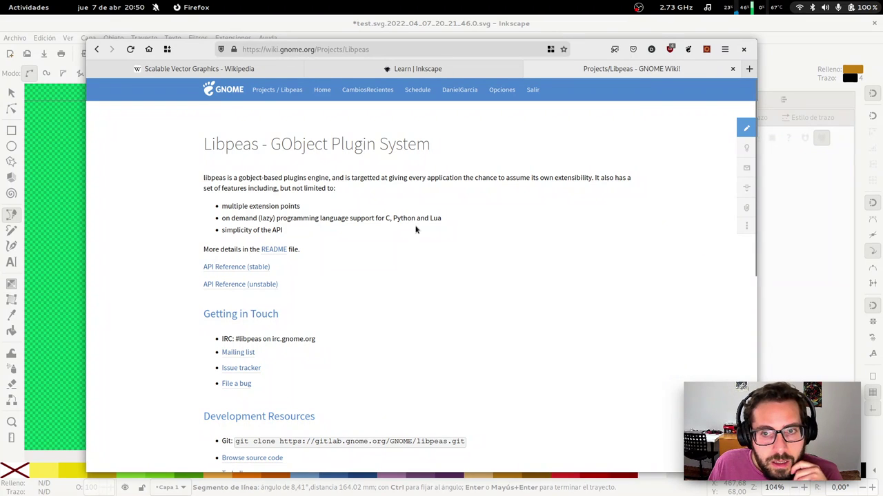
scroll(263, 268, down, 4)
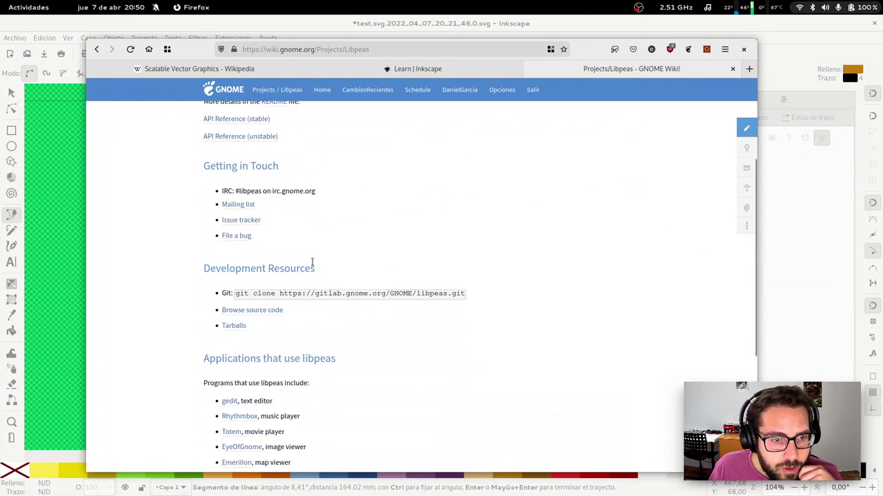
scroll(391, 272, down, 4)
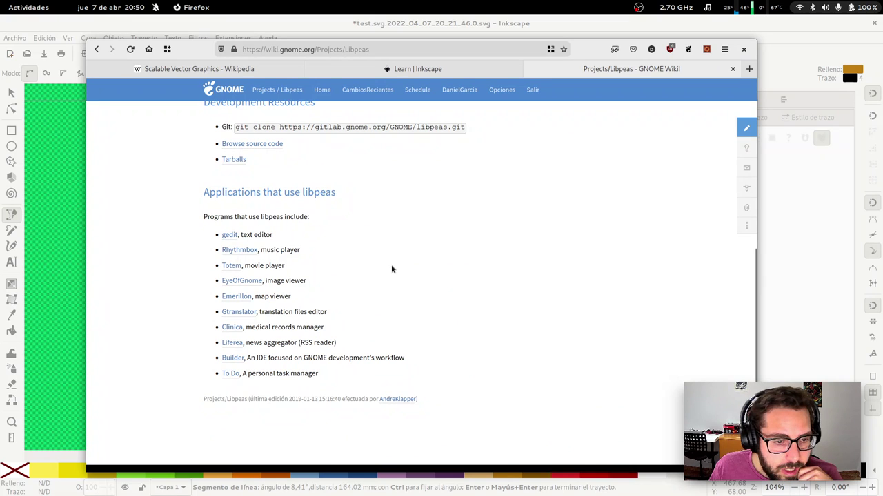
scroll(391, 269, up, 2)
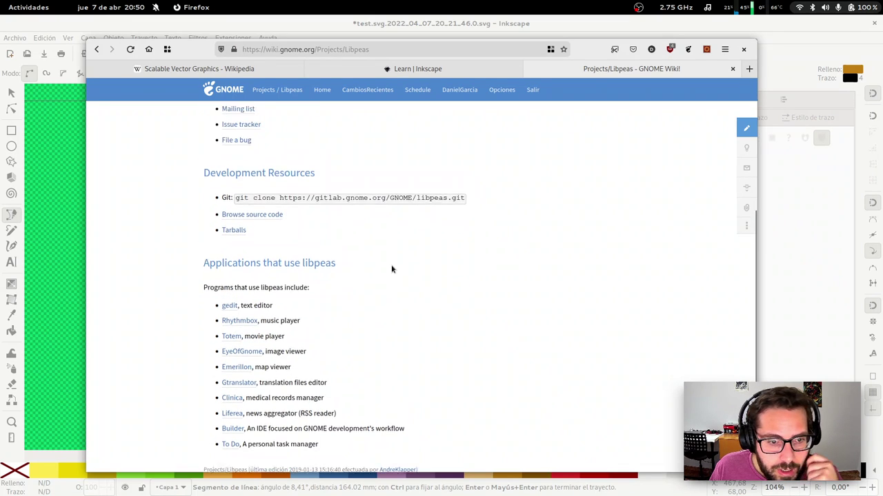
scroll(391, 269, up, 1)
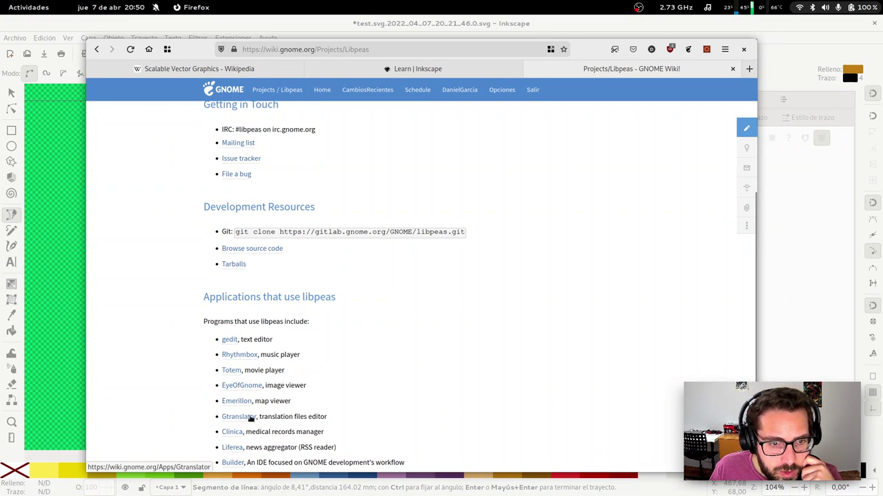
scroll(252, 419, up, 6)
scroll(292, 347, down, 8)
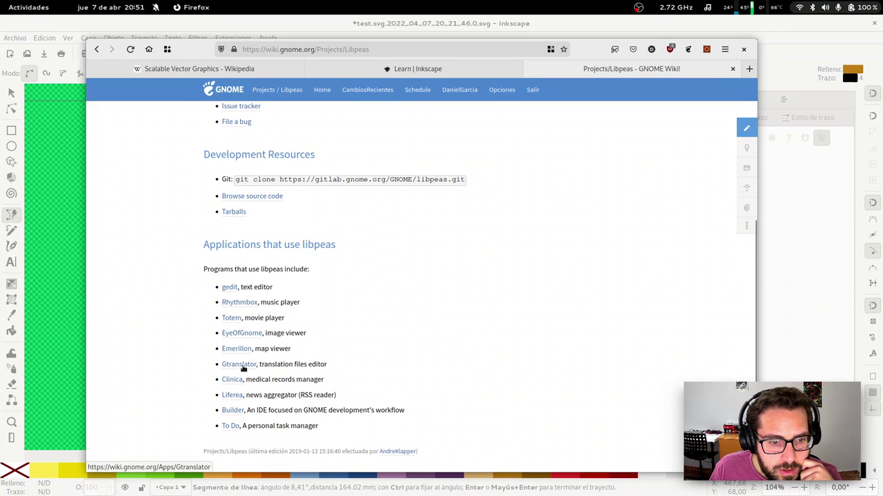
scroll(241, 369, up, 8)
click(223, 270)
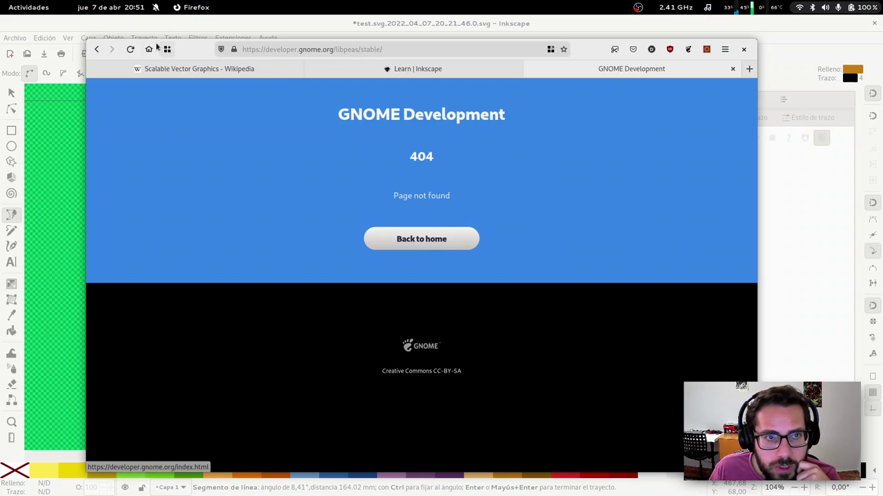
click(97, 49)
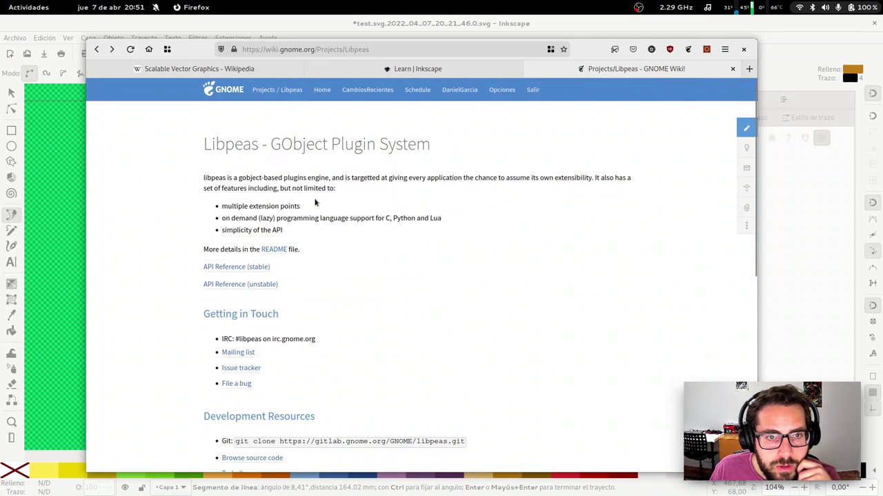
Open the libpeas README on GitLab and read through it
click(271, 253)
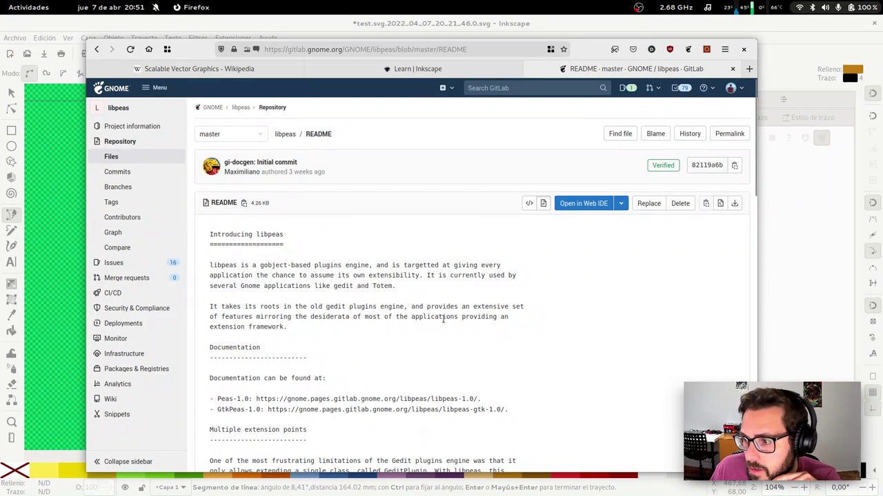
scroll(443, 319, down, 3)
scroll(443, 318, down, 2)
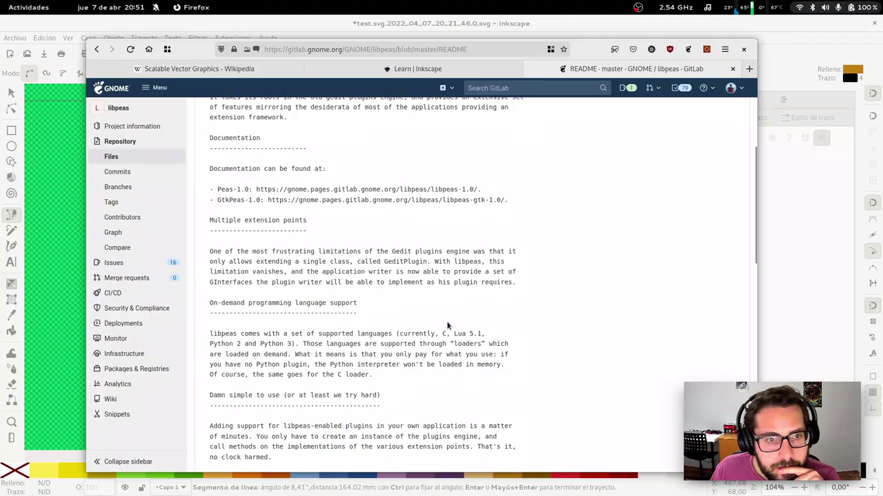
scroll(445, 321, down, 3)
scroll(447, 322, down, 3)
scroll(452, 324, down, 5)
scroll(457, 326, down, 4)
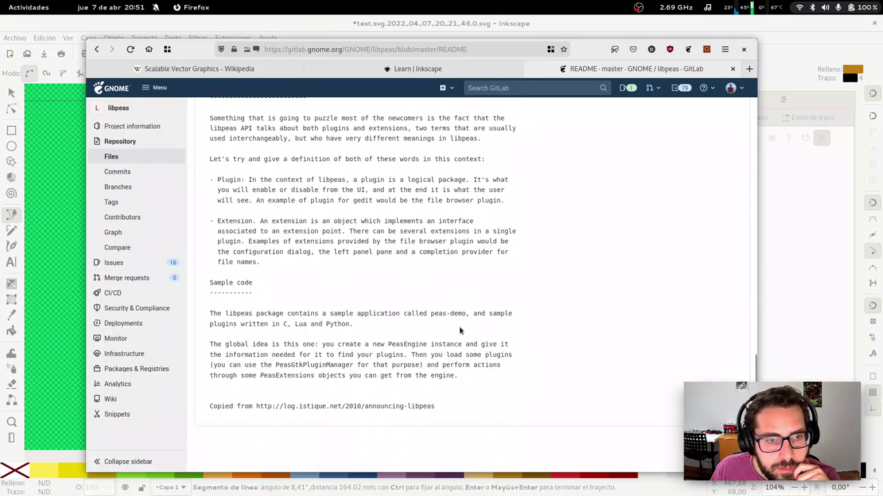
scroll(462, 331, up, 10)
scroll(466, 318, up, 8)
scroll(462, 315, up, 2)
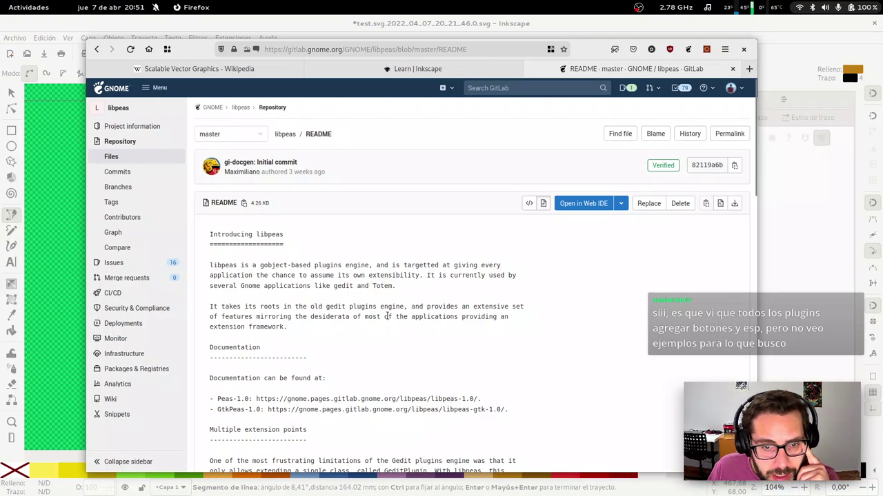
scroll(411, 310, down, 1)
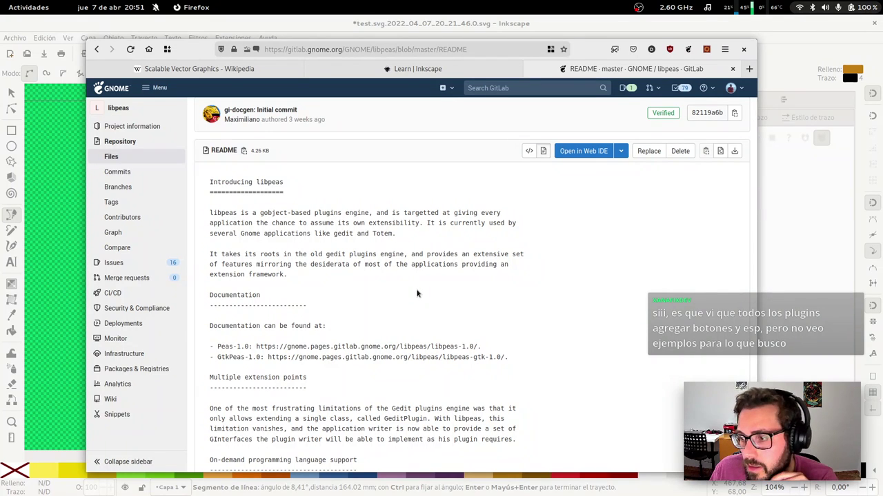
scroll(410, 289, down, 1)
scroll(375, 291, down, 7)
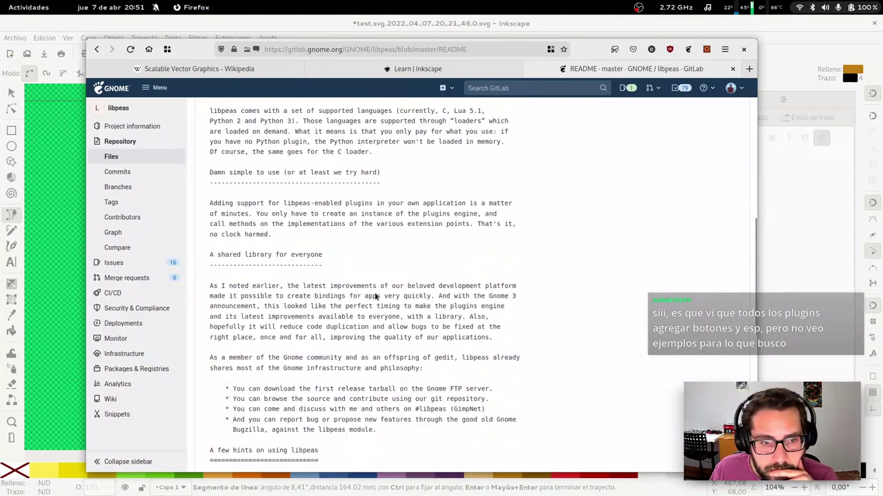
scroll(398, 284, down, 2)
scroll(414, 288, down, 5)
scroll(422, 291, down, 4)
scroll(423, 291, up, 2)
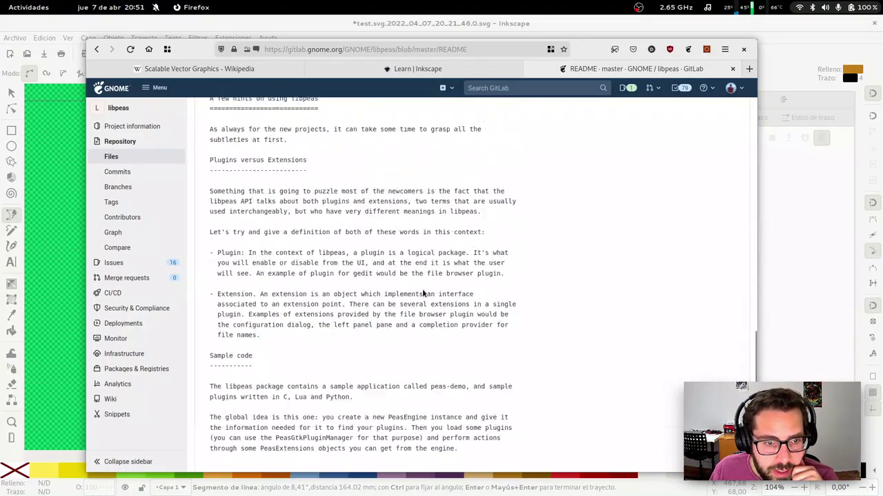
scroll(421, 293, up, 15)
scroll(419, 291, down, 5)
scroll(418, 288, down, 5)
scroll(406, 279, up, 6)
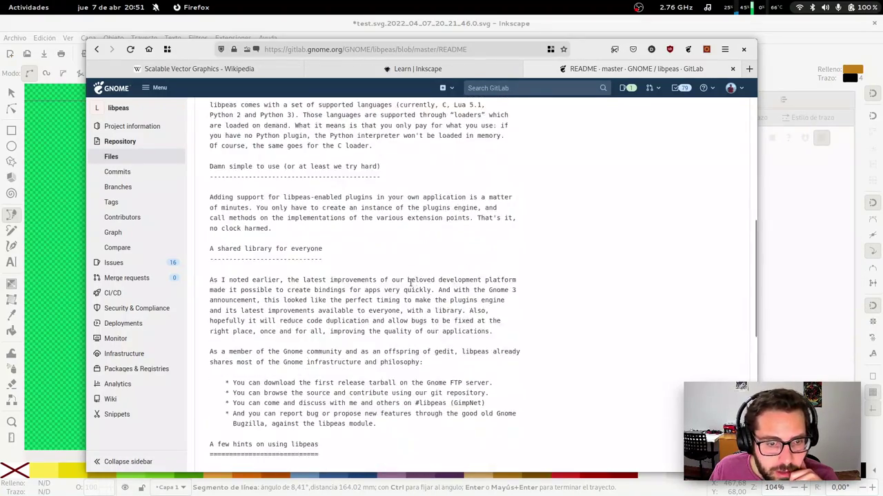
scroll(393, 269, up, 8)
Open the libpeas repository file list and scroll down to the README introduction
click(291, 134)
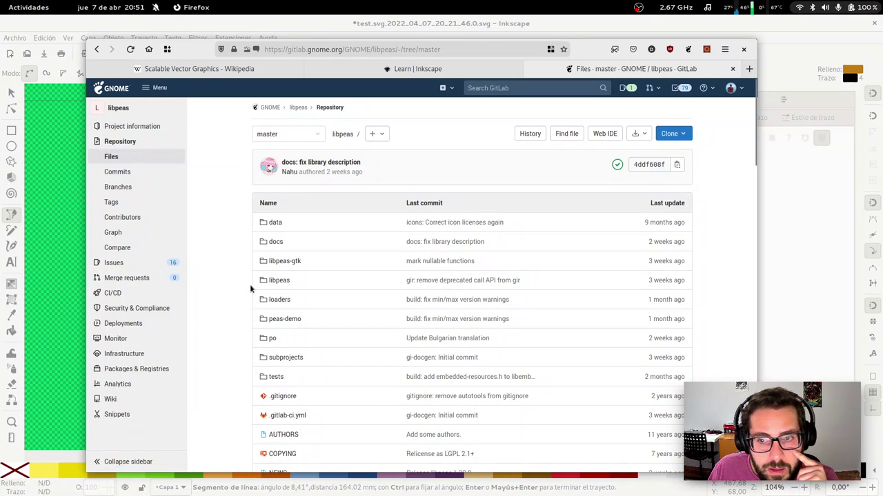
scroll(255, 291, down, 2)
scroll(256, 286, down, 6)
scroll(257, 284, down, 1)
scroll(258, 282, down, 1)
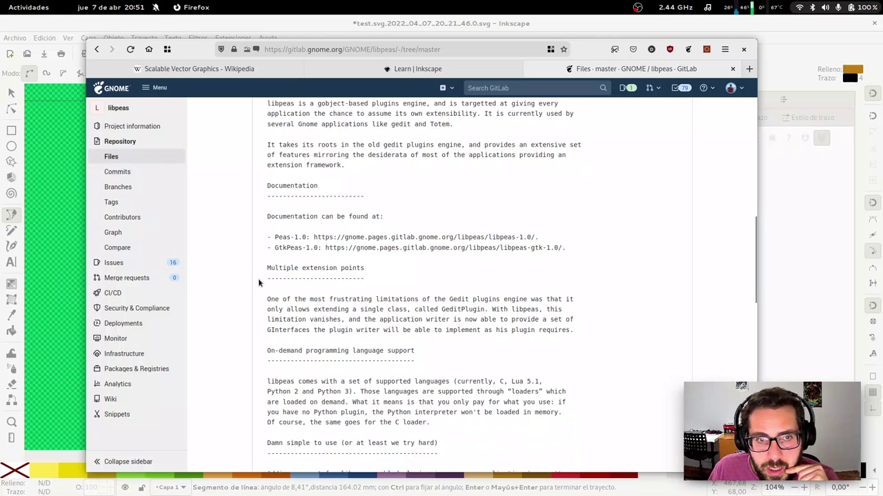
scroll(258, 282, up, 1)
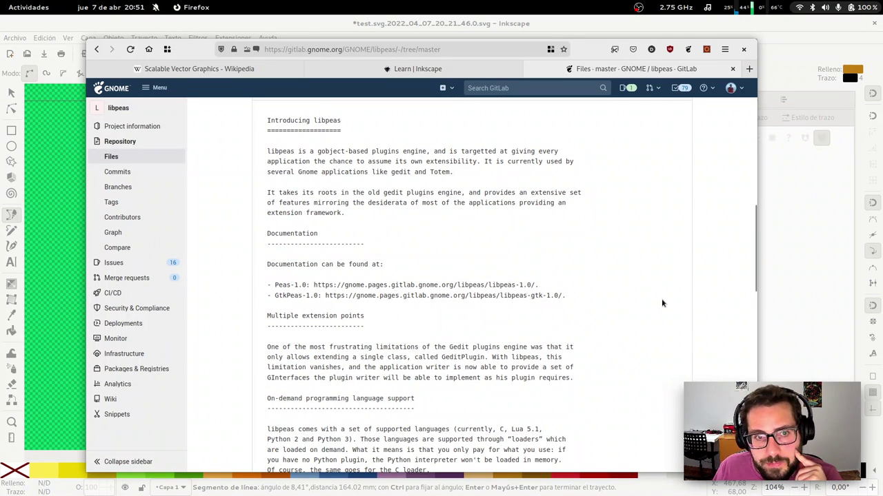
scroll(640, 312, down, 1)
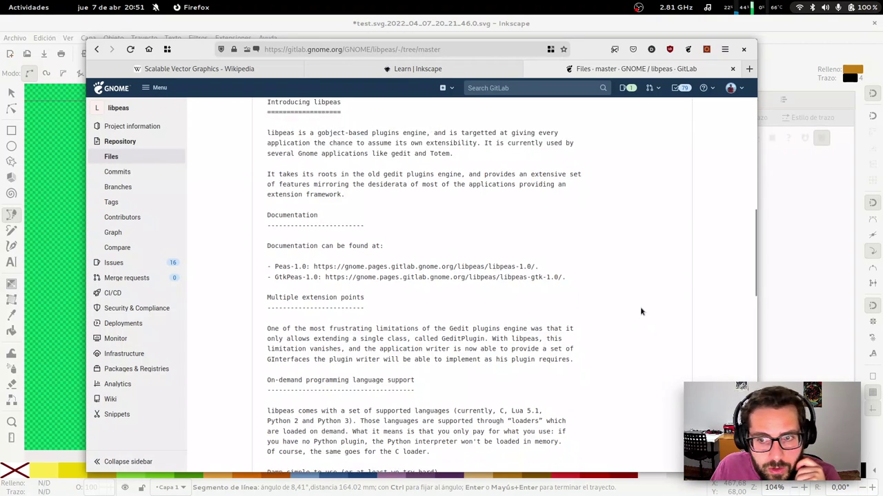
scroll(642, 310, down, 1)
scroll(652, 294, down, 2)
scroll(652, 293, down, 4)
scroll(650, 303, down, 2)
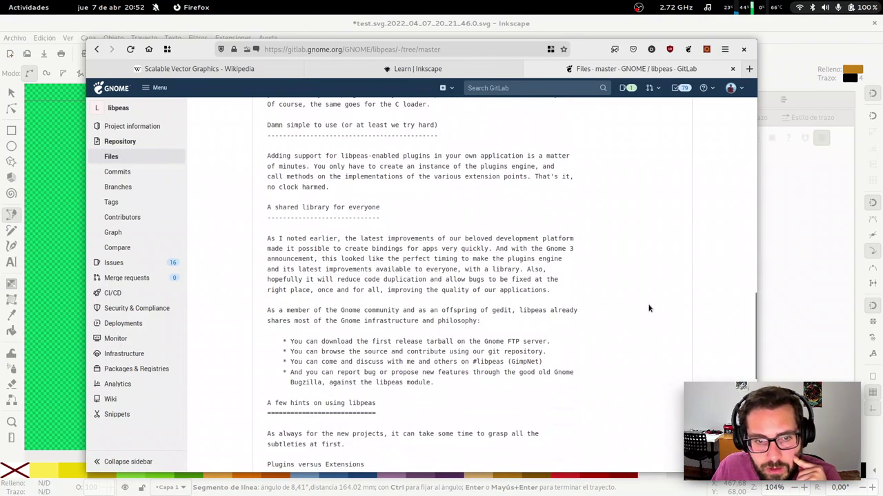
scroll(653, 309, down, 1)
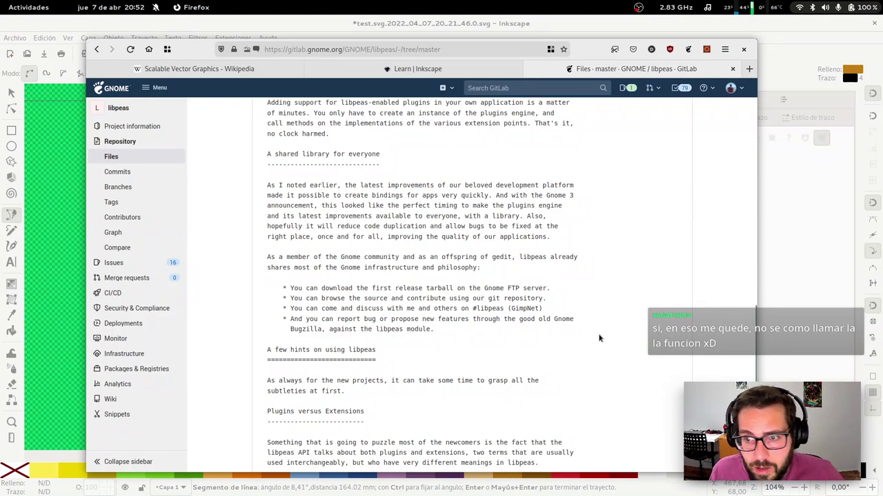
scroll(598, 338, down, 2)
scroll(600, 348, down, 4)
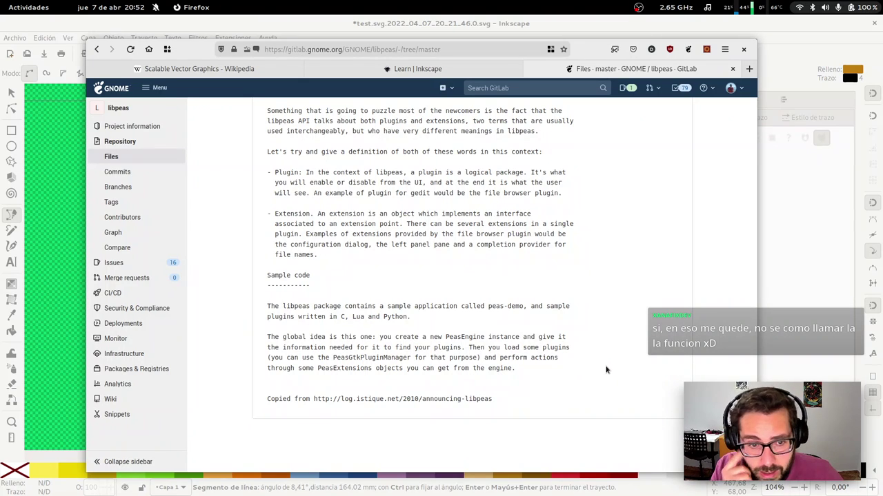
Scroll back through the README, then bring the Inkscape drawing window forward
scroll(543, 365, up, 2)
scroll(482, 372, up, 4)
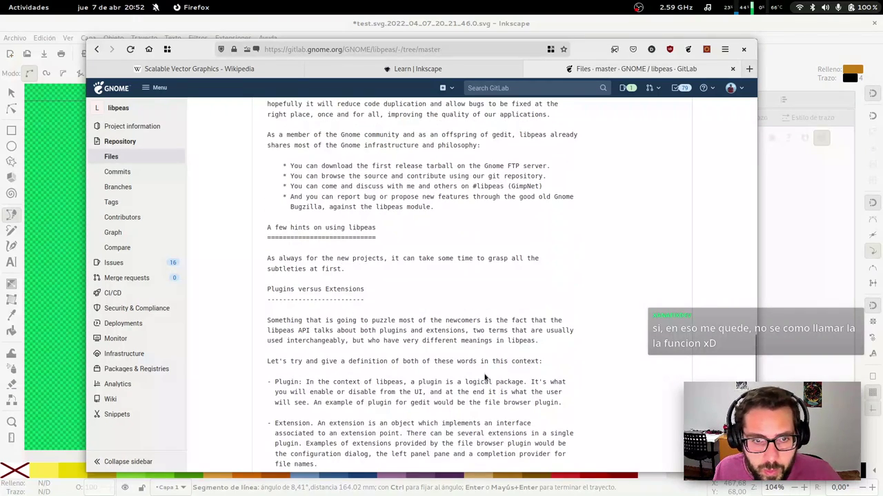
scroll(483, 373, up, 5)
scroll(485, 370, up, 6)
scroll(485, 371, up, 2)
scroll(530, 403, up, 3)
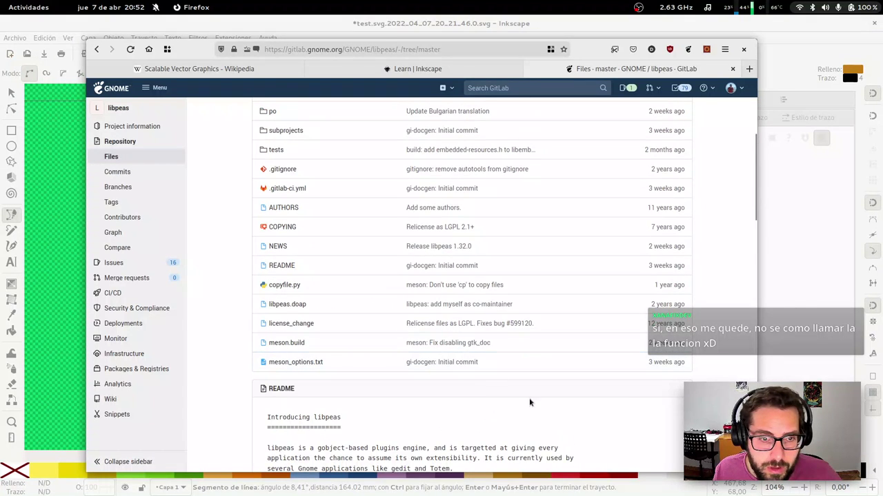
scroll(529, 402, up, 1)
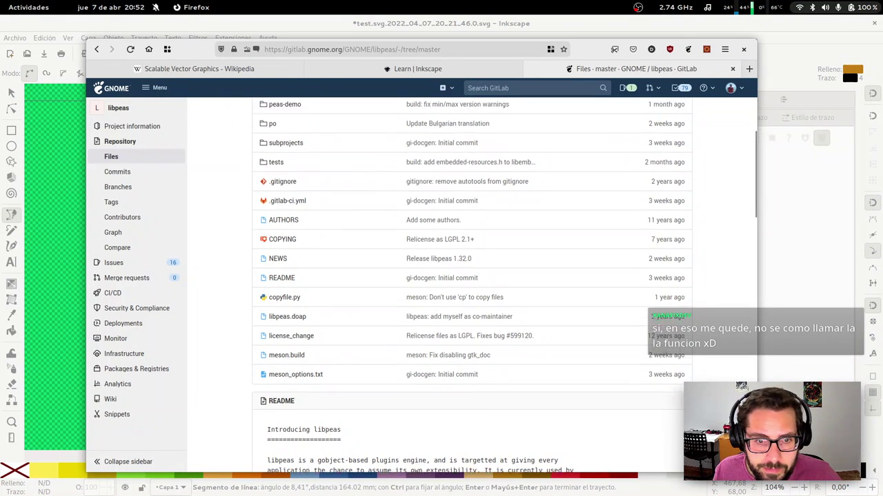
scroll(529, 403, up, 3)
scroll(529, 402, up, 1)
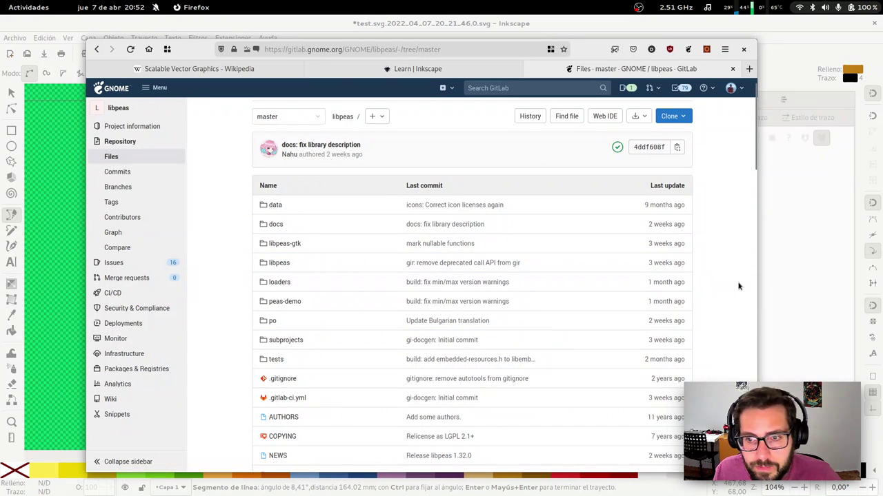
scroll(739, 290, down, 3)
scroll(739, 291, down, 2)
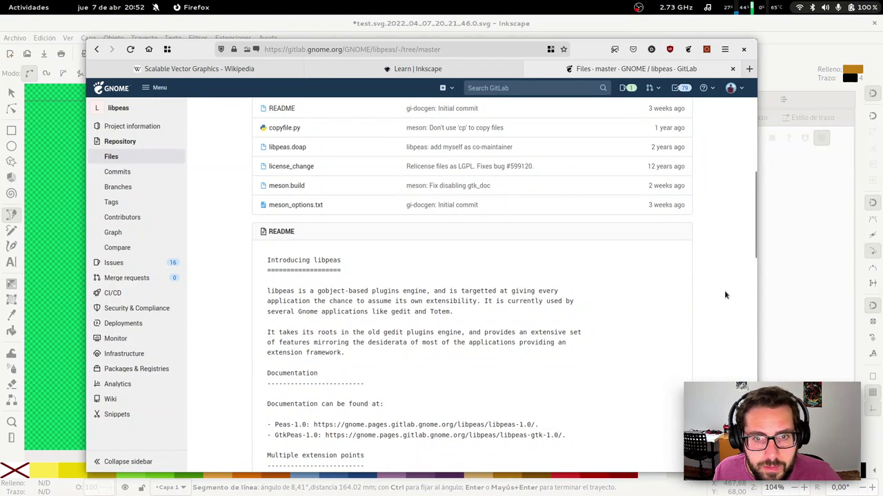
scroll(724, 294, down, 1)
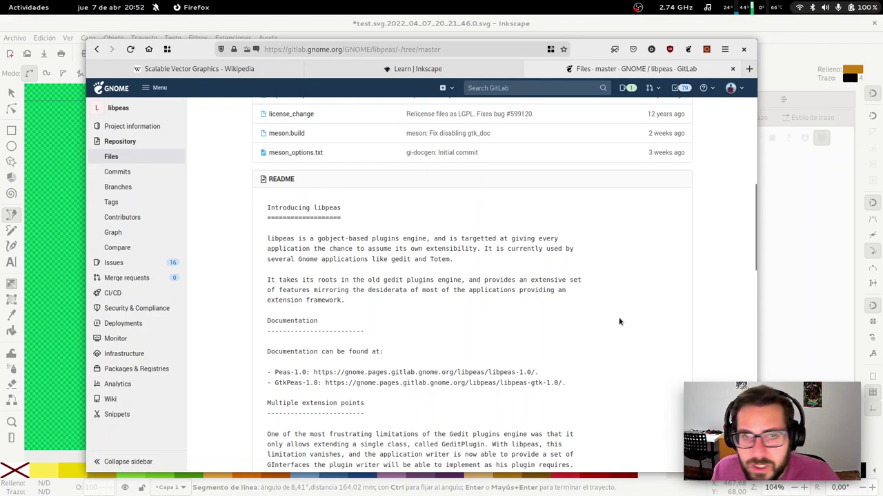
key(ctrl+Page_Up)
key(ctrl+Page_Up)
Return to Inkscape and discard a false-start path above the hair
key(alt+Tab)
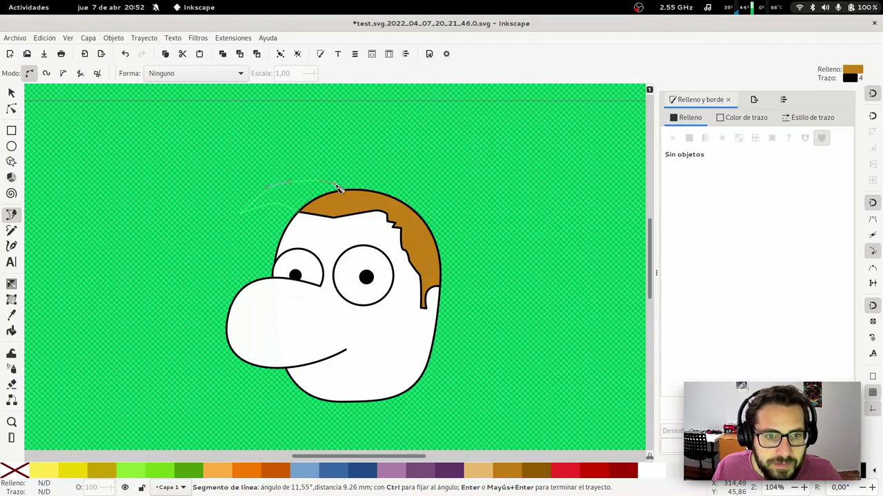
drag(332, 167, 345, 173)
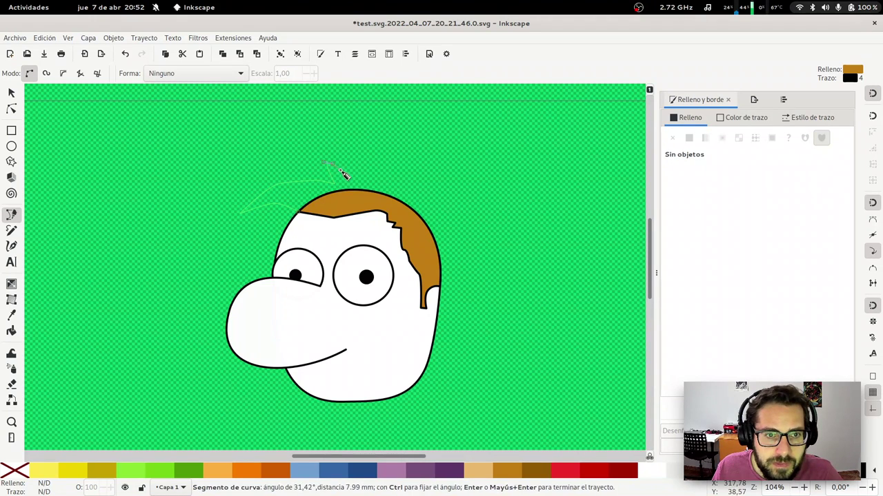
key(Escape)
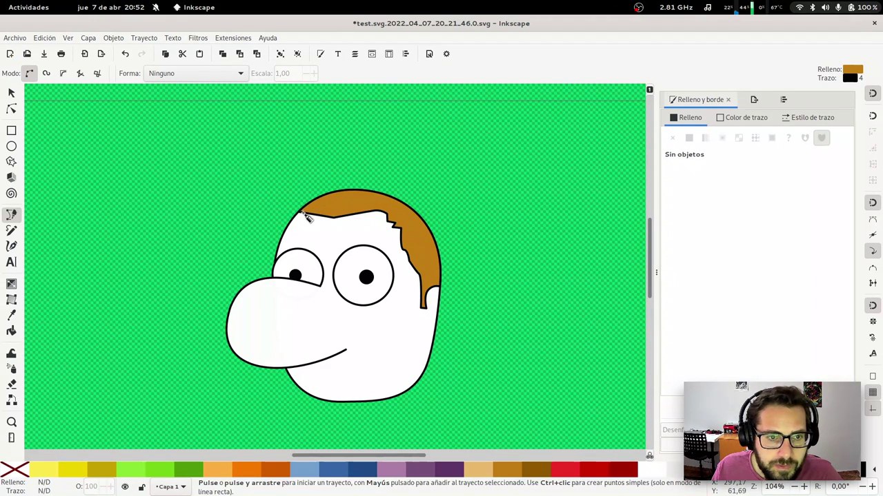
Draw a brown spiky hair tuft sweeping left across the top of the head
mouse_move(301, 212)
mouse_down()
mouse_move(275, 198)
mouse_move(227, 205)
mouse_up()
click(225, 204)
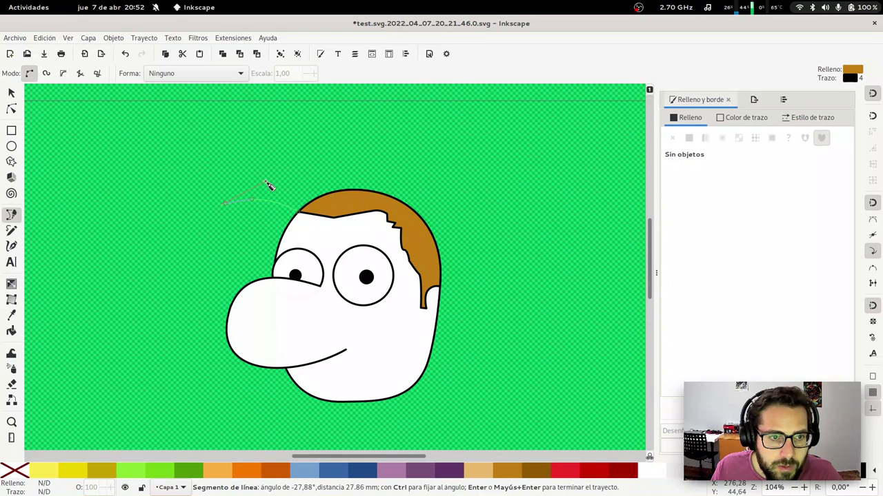
drag(269, 183, 295, 183)
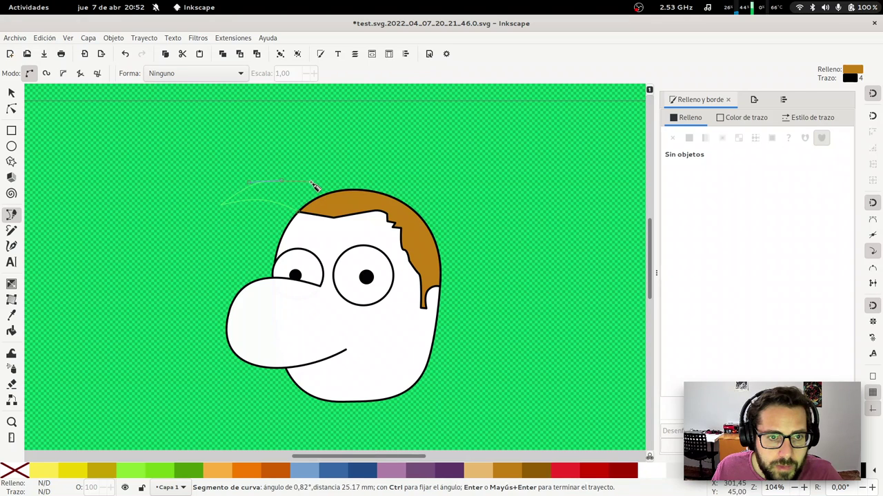
click(311, 184)
drag(302, 156, 328, 181)
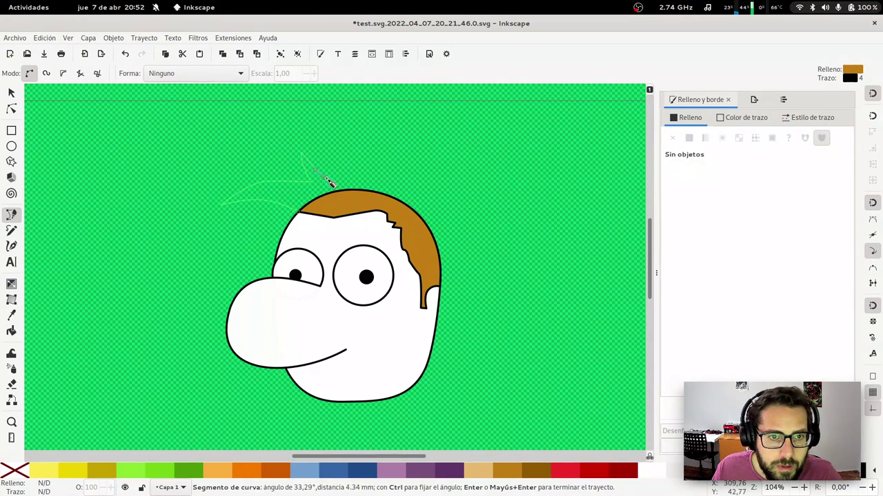
click(337, 182)
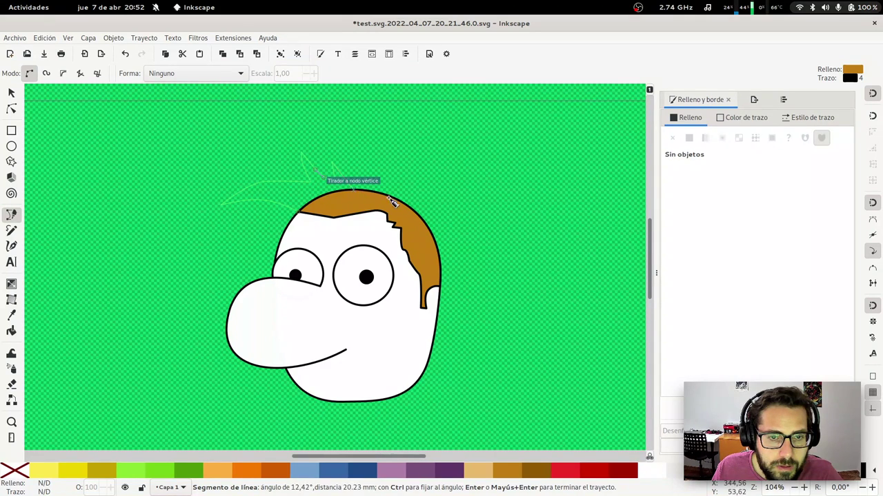
key(Return)
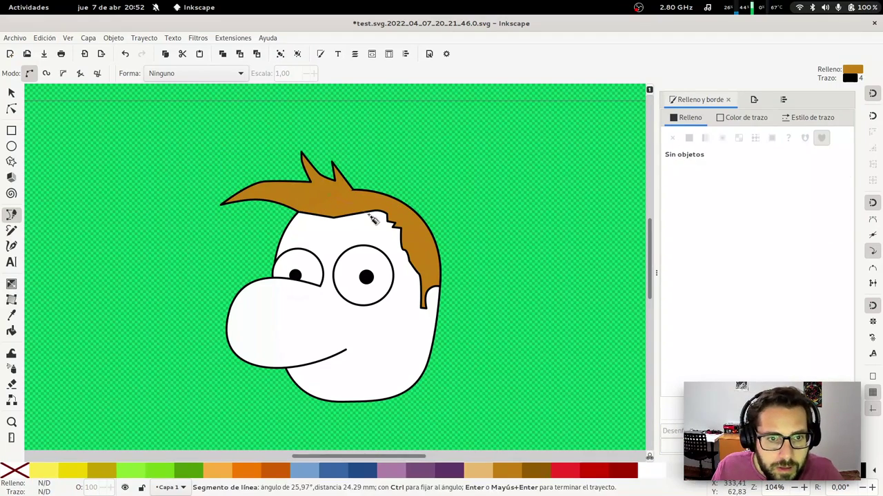
key(s)
click(324, 198)
Zoom in on the tuft's spikes and nudge its inner corner node slightly right
key(Escape)
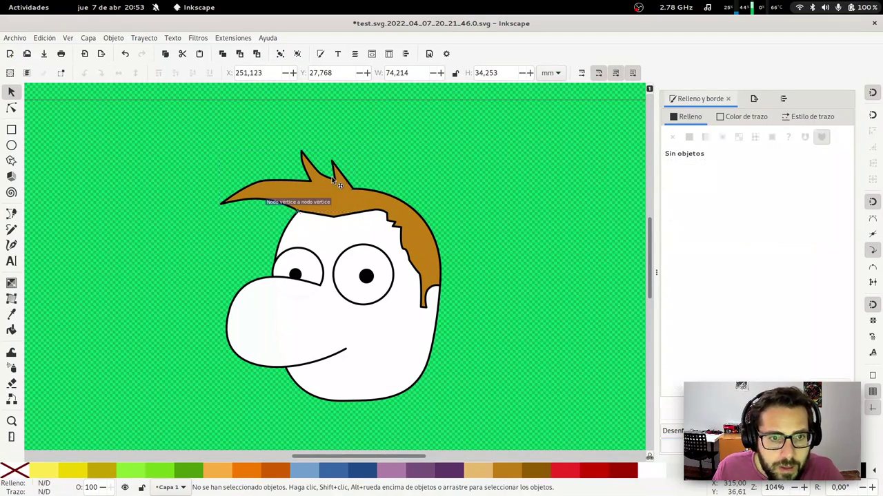
key(z)
drag(311, 161, 398, 214)
click(325, 274)
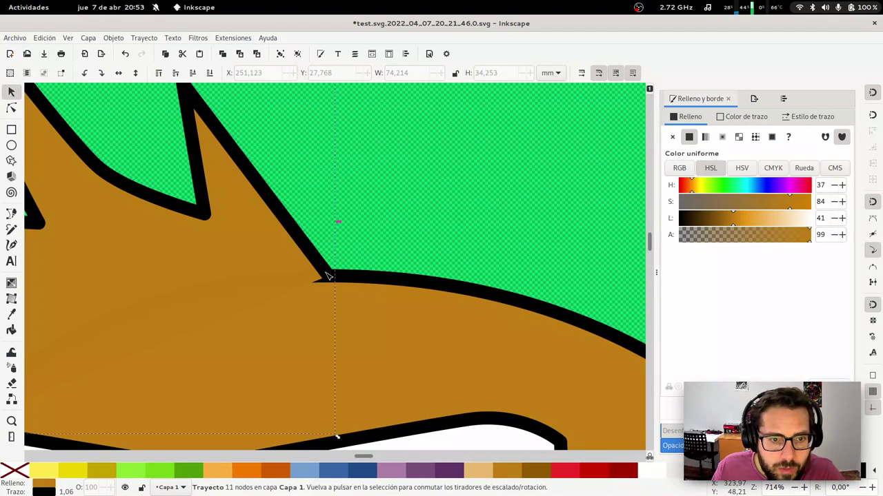
key(n)
drag(327, 275, 343, 284)
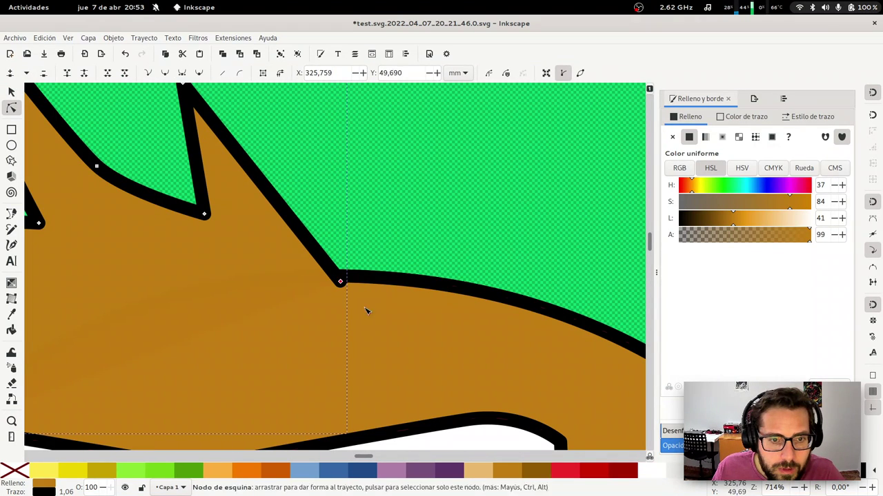
key(Escape)
key(s)
Move the tuft's lower corner node onto the face outline where the hair meets it
scroll(434, 353, down, 4)
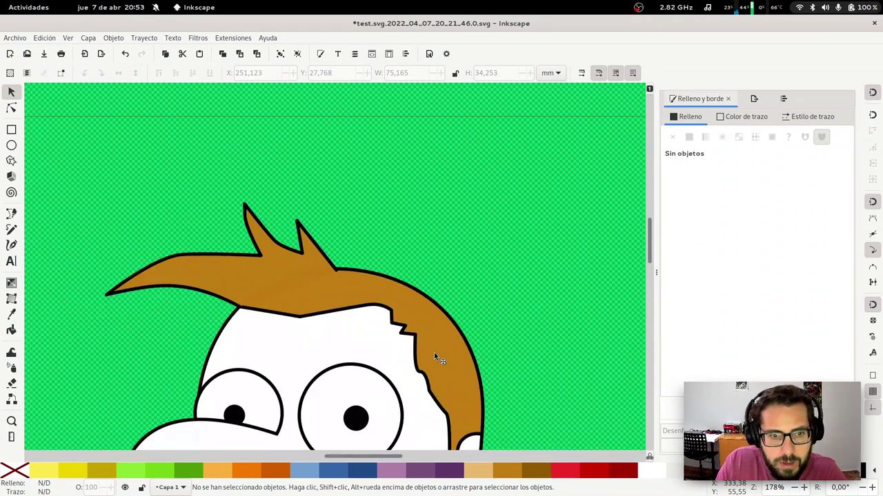
key(z)
drag(220, 295, 296, 322)
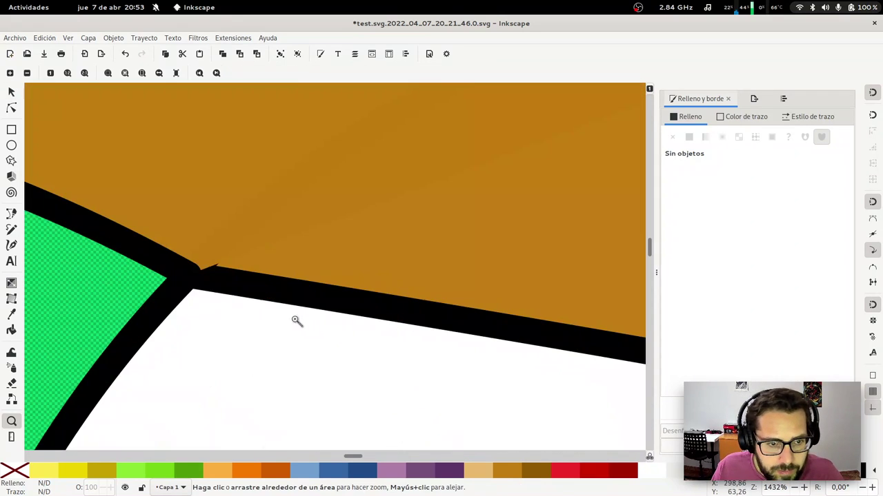
key(s)
click(191, 272)
key(n)
drag(197, 274, 219, 279)
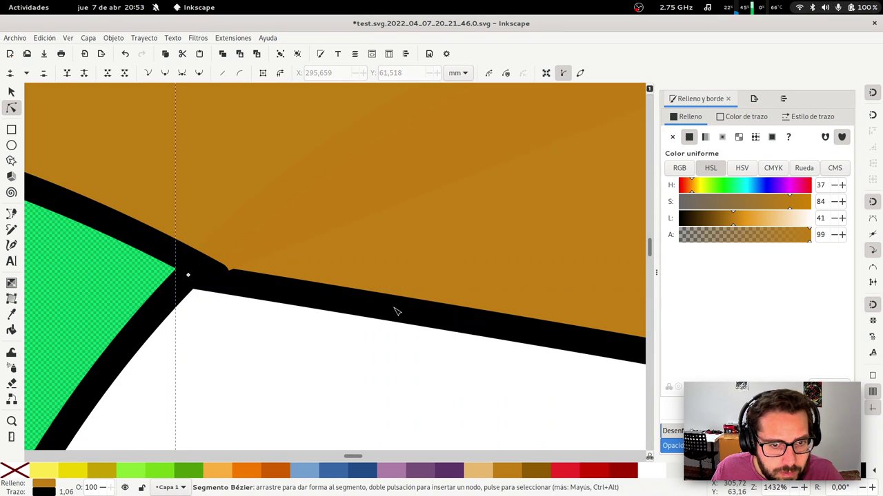
mouse_move(189, 276)
mouse_down()
mouse_move(200, 274)
mouse_move(189, 279)
mouse_up()
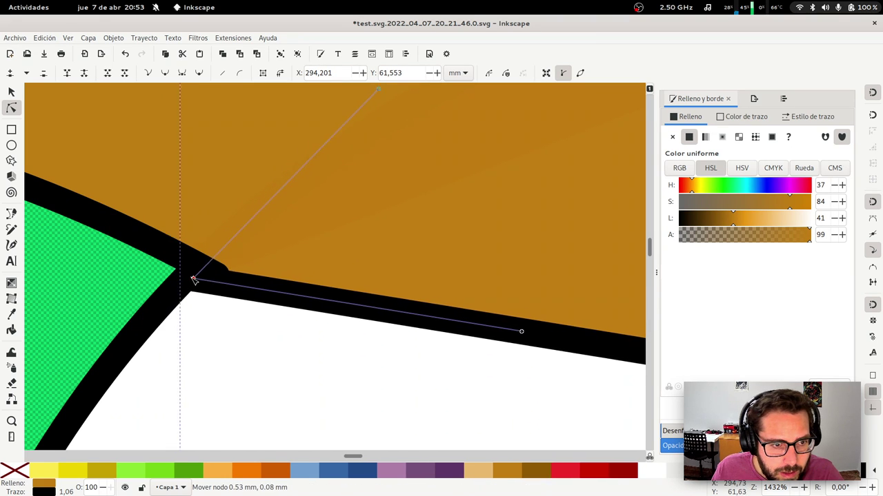
key(s)
key(Escape)
key(minus)
key(minus)
key(minus)
key(minus)
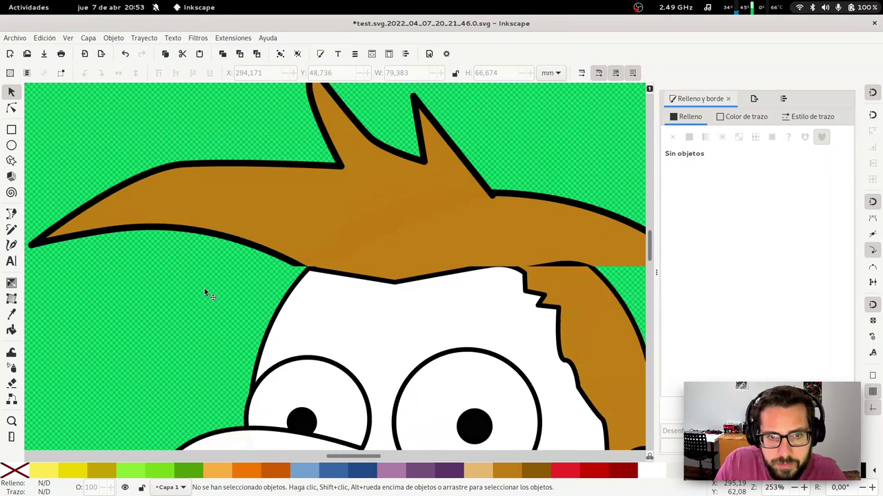
Draw a closed two-pointed spike on the hair's right edge
drag(401, 281, 424, 235)
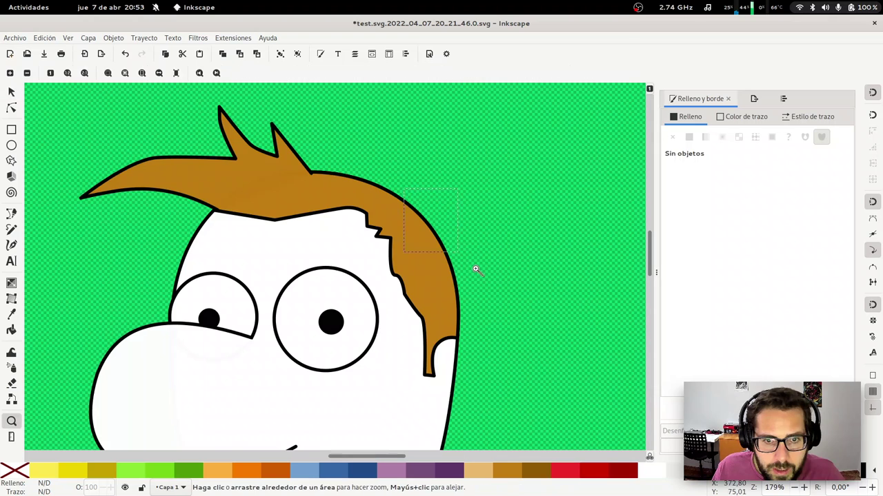
scroll(473, 268, up, 4)
key(b)
click(296, 278)
click(297, 208)
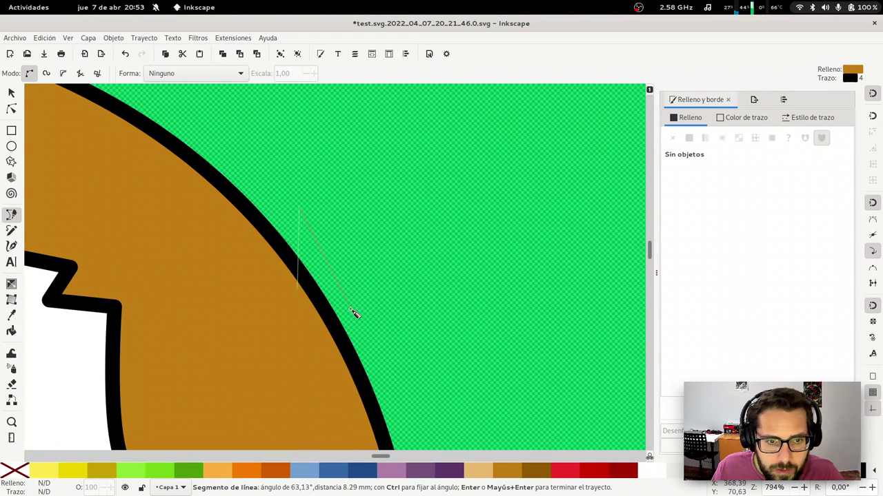
click(338, 298)
click(421, 317)
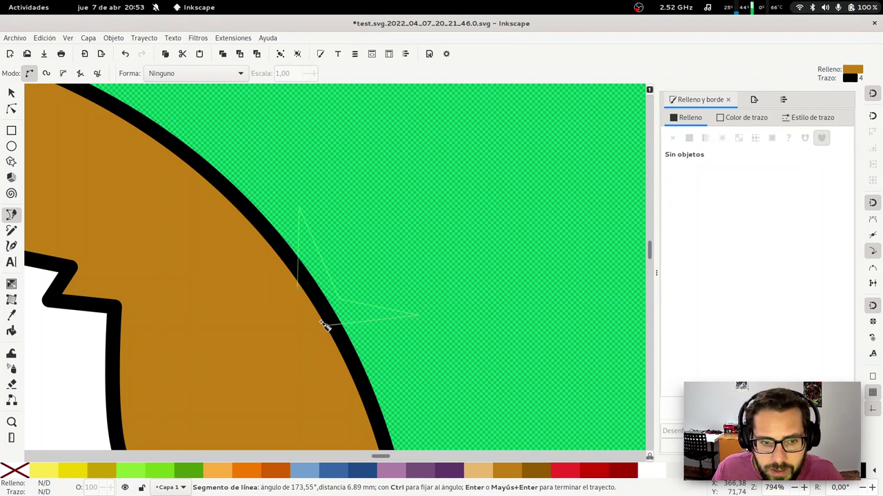
click(327, 325)
click(298, 291)
key(s)
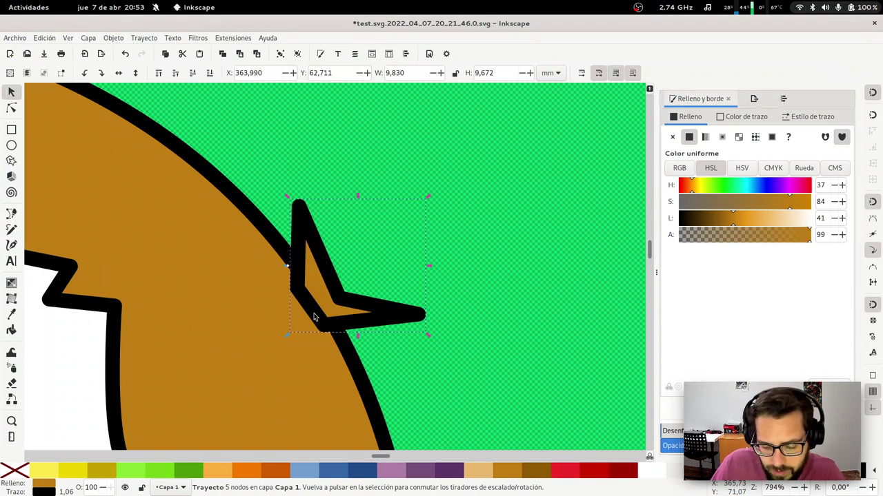
Draw a curved strand rising up-right between the spikes, then zoom out to the whole face
key(b)
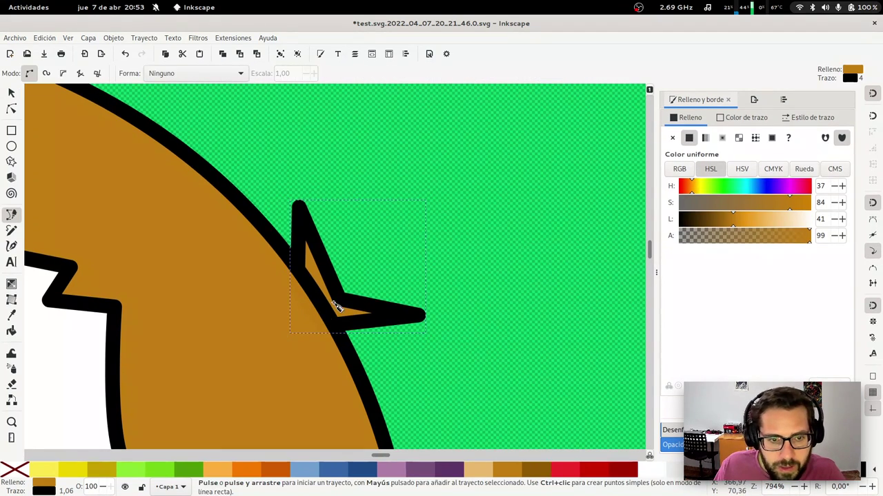
drag(339, 298, 373, 258)
click(400, 242)
key(Return)
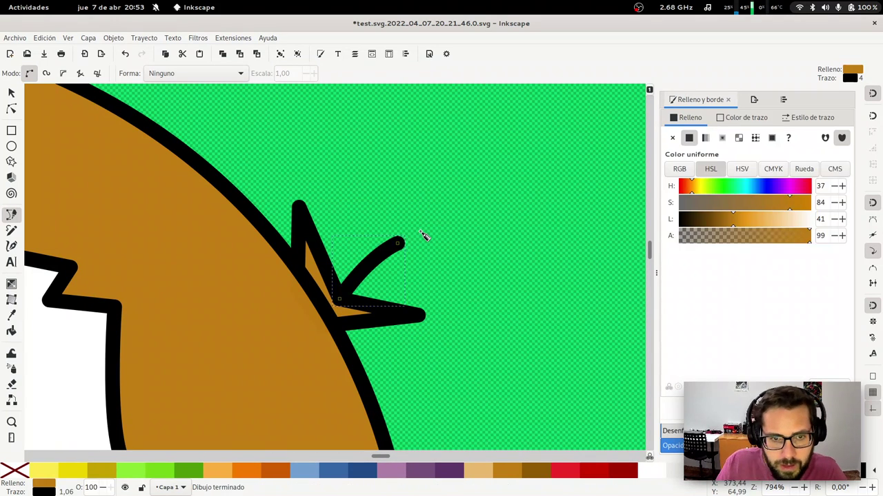
key(s)
key(Escape)
key(minus)
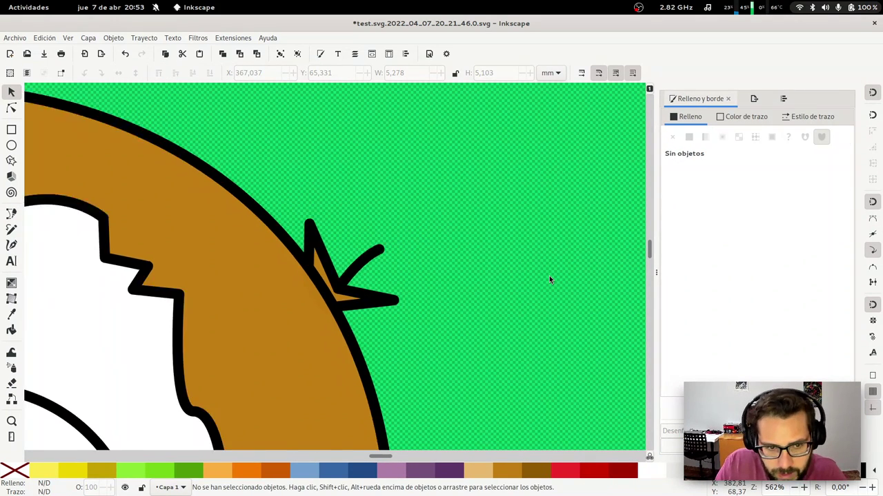
key(minus)
key(minus)
key(minus)
key(minus)
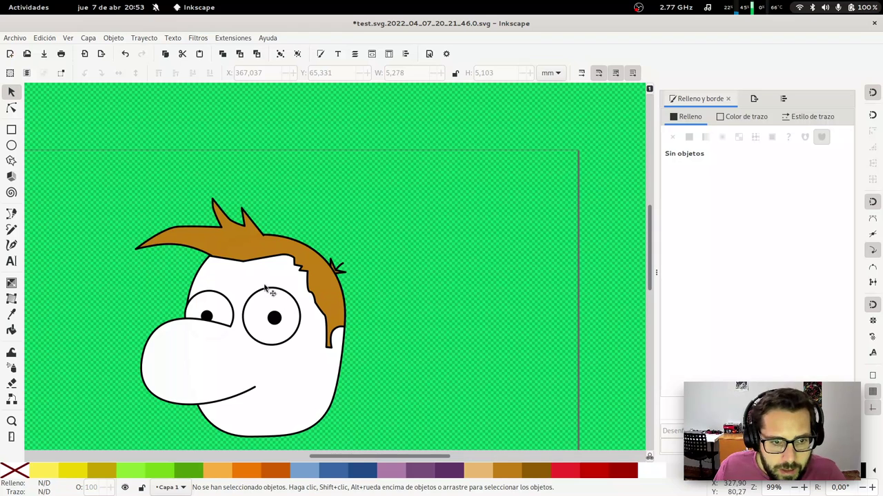
Draw the ear outline beside the head and fill it white like the face
key(e)
key(b)
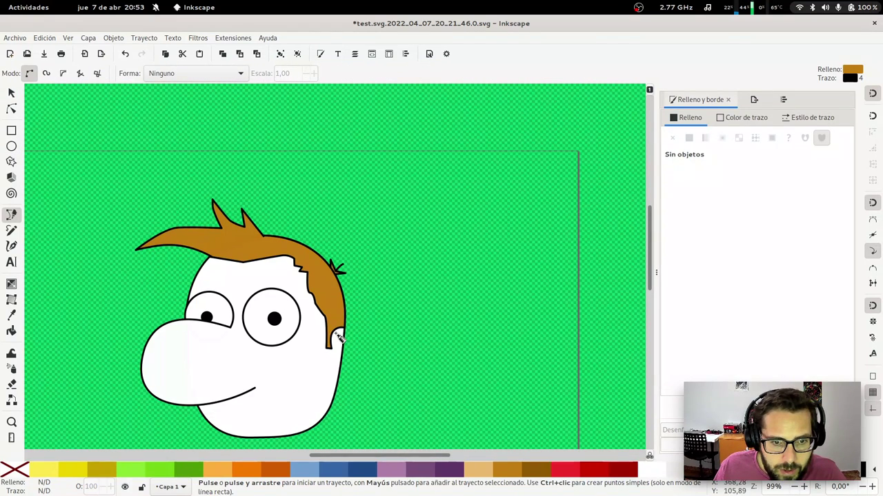
mouse_move(336, 332)
mouse_down()
mouse_move(358, 321)
mouse_move(363, 356)
mouse_up()
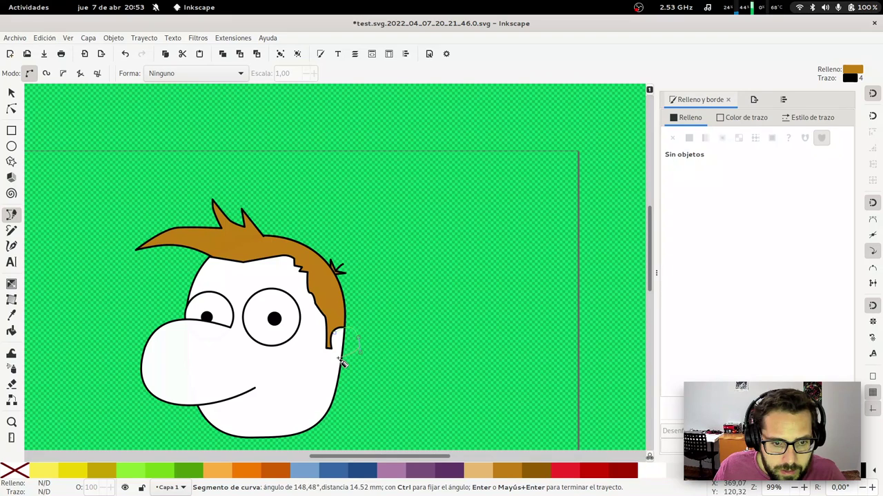
key(Return)
key(d)
click(301, 380)
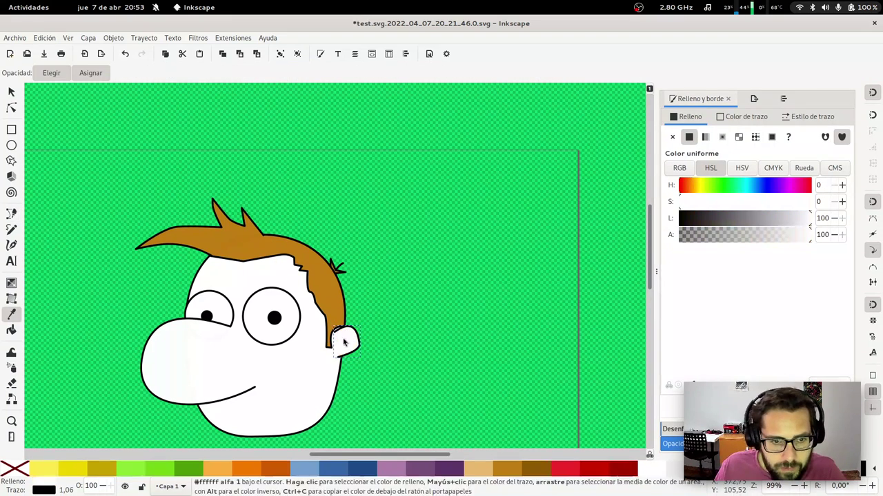
key(s)
click(343, 342)
key(Escape)
Zoom in on the ear and add a curved inner-ear stroke positioned inside it
key(z)
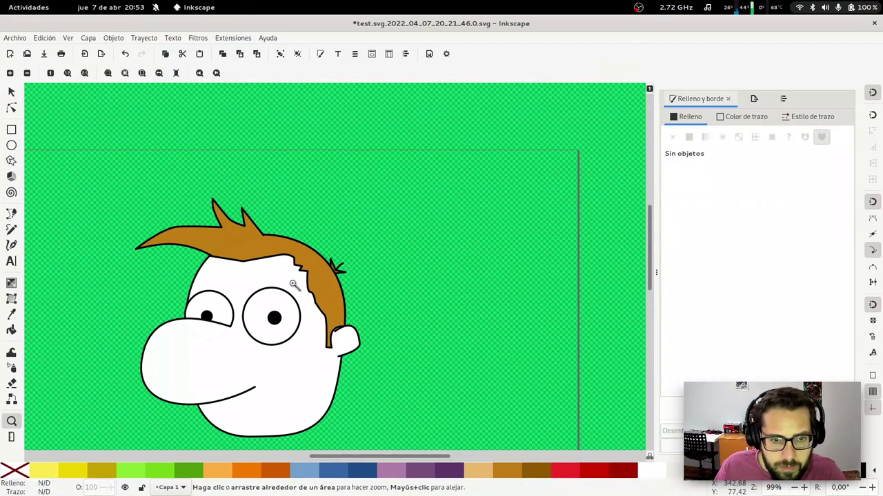
drag(294, 285, 374, 368)
key(s)
key(b)
click(388, 295)
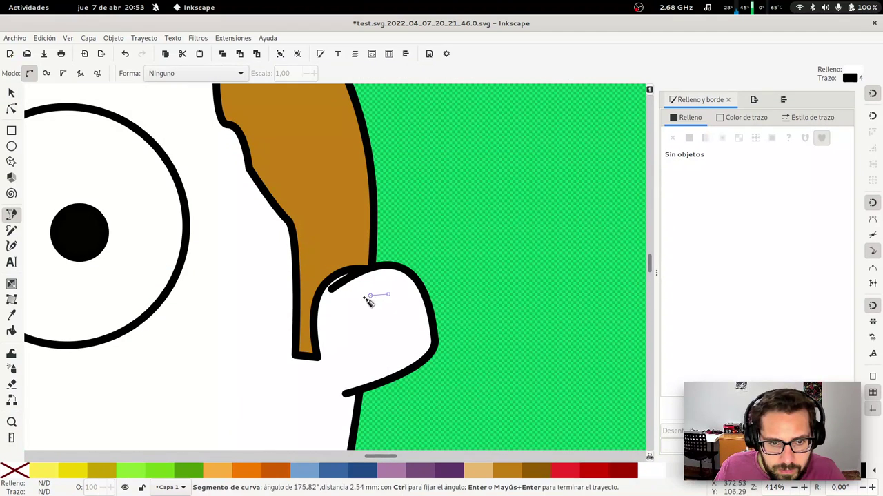
click(361, 307)
key(Return)
key(s)
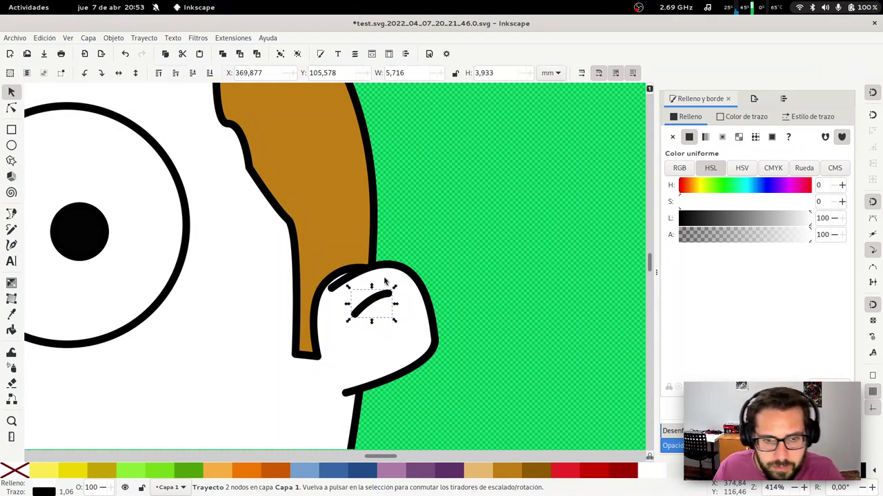
drag(383, 300, 385, 296)
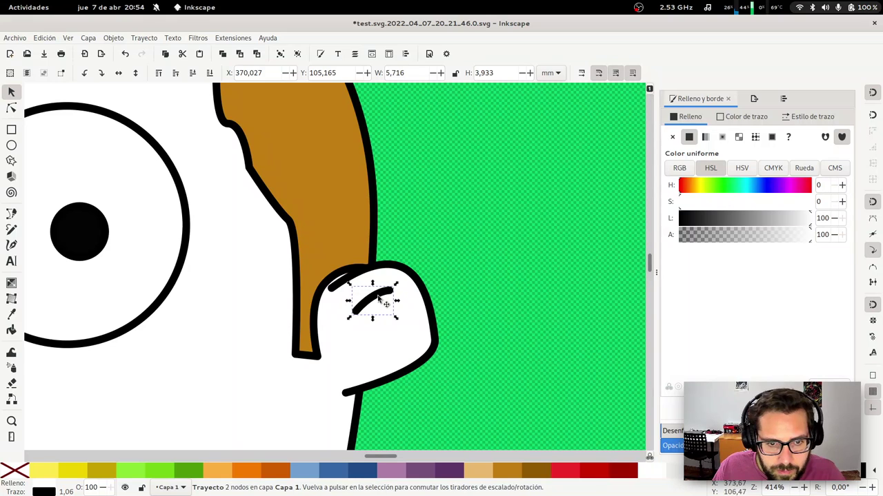
key(Escape)
Add a short straight line across the inner-ear curve, shortening it by moving its end nodes
key(b)
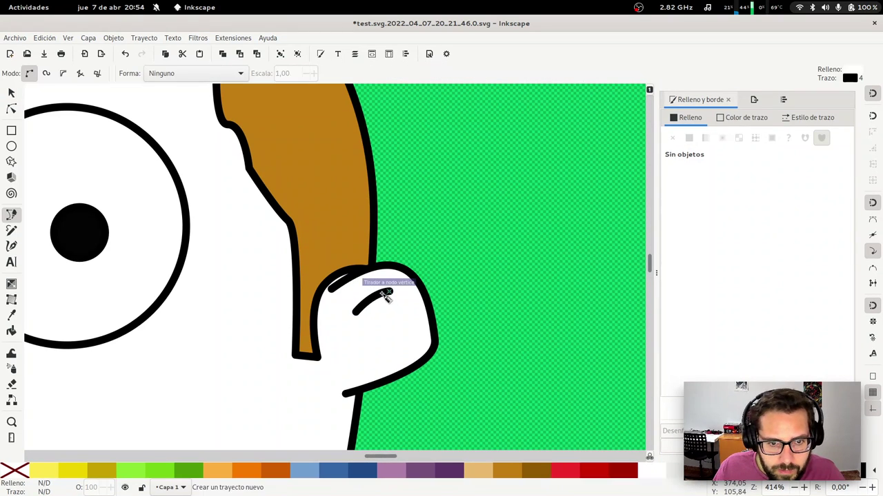
click(390, 292)
click(396, 314)
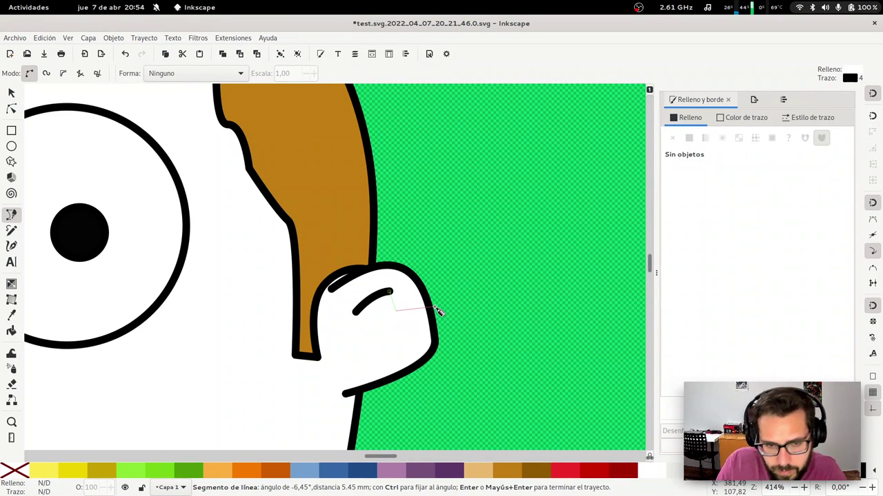
key(Return)
key(s)
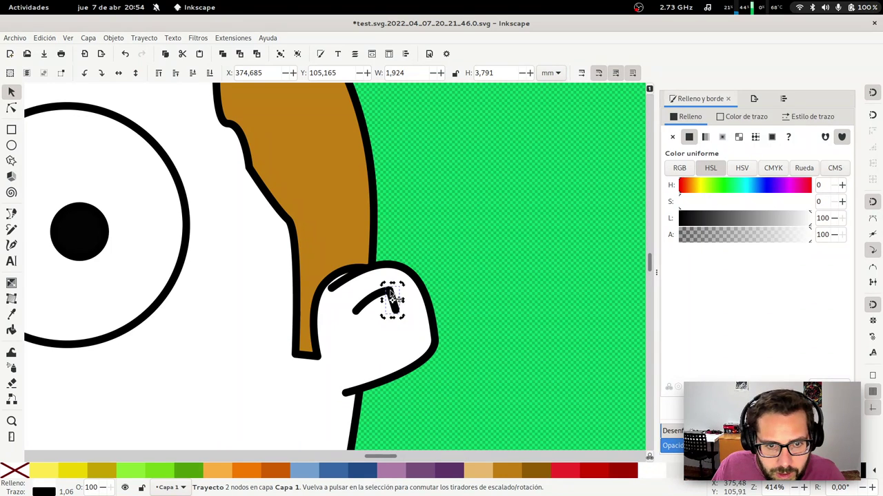
key(n)
click(388, 291)
drag(386, 292, 379, 296)
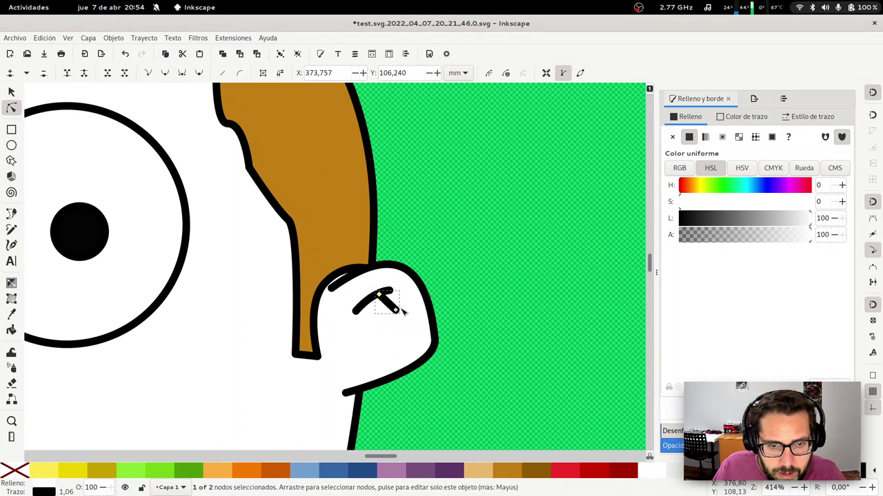
drag(396, 309, 388, 308)
key(Escape)
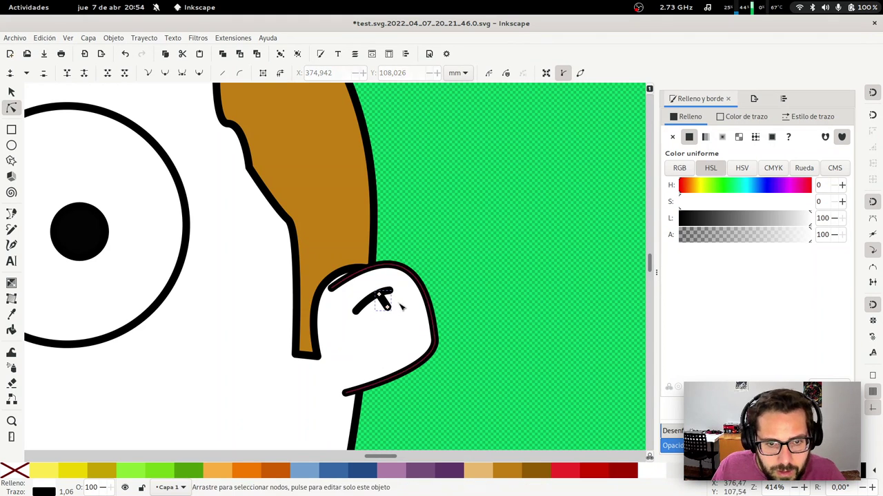
key(s)
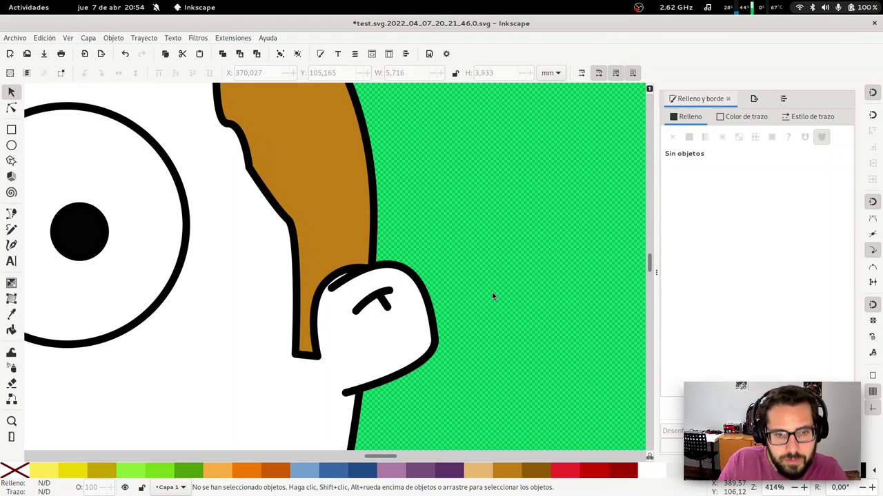
key(minus)
key(minus)
key(minus)
key(minus)
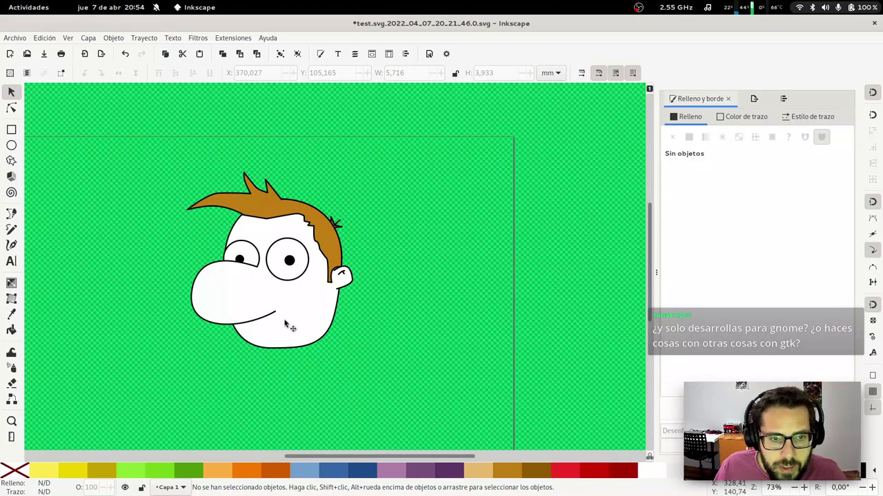
key(z)
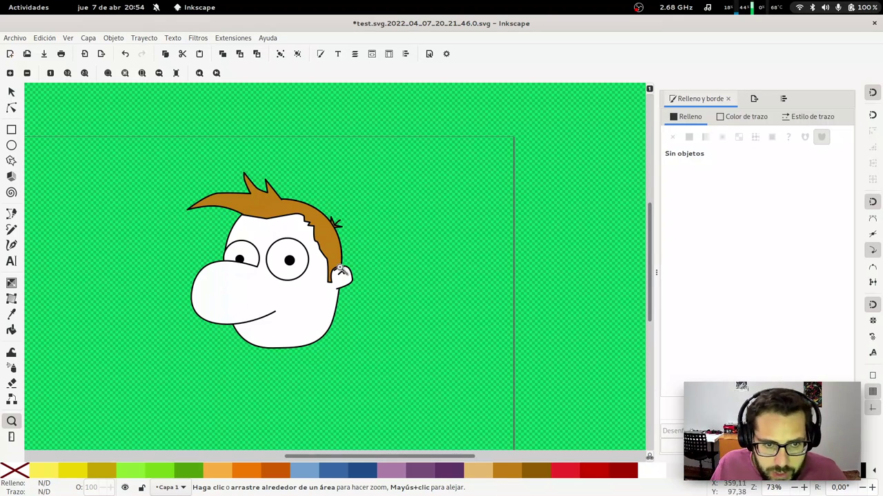
mouse_move(205, 207)
mouse_down()
mouse_move(327, 341)
mouse_move(352, 350)
mouse_up()
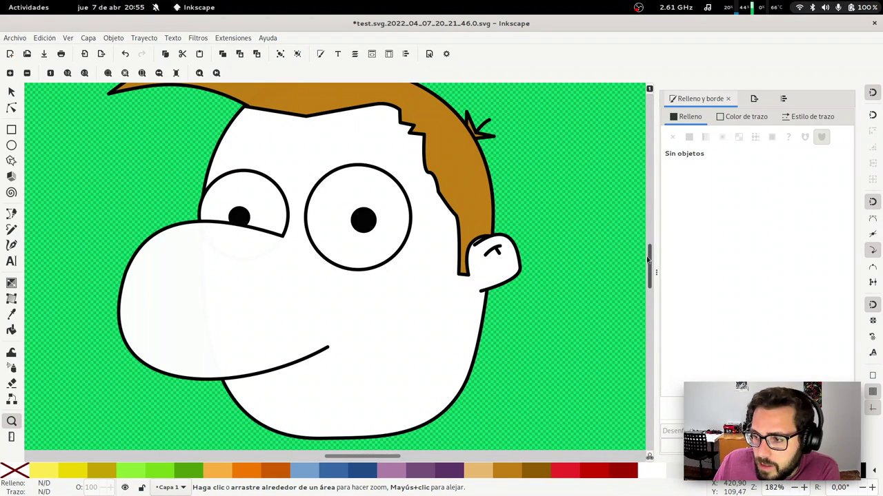
scroll(648, 259, up, 1)
scroll(648, 259, up, 1)
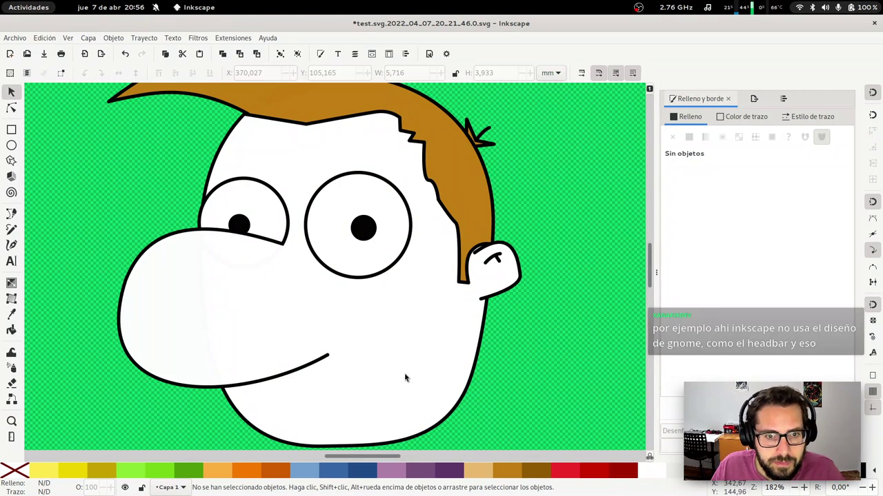
key(s)
key(minus)
key(minus)
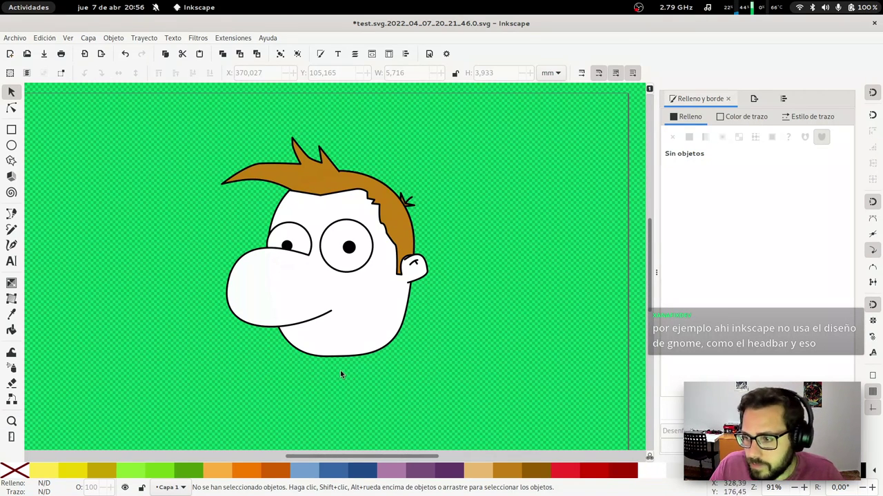
key(space)
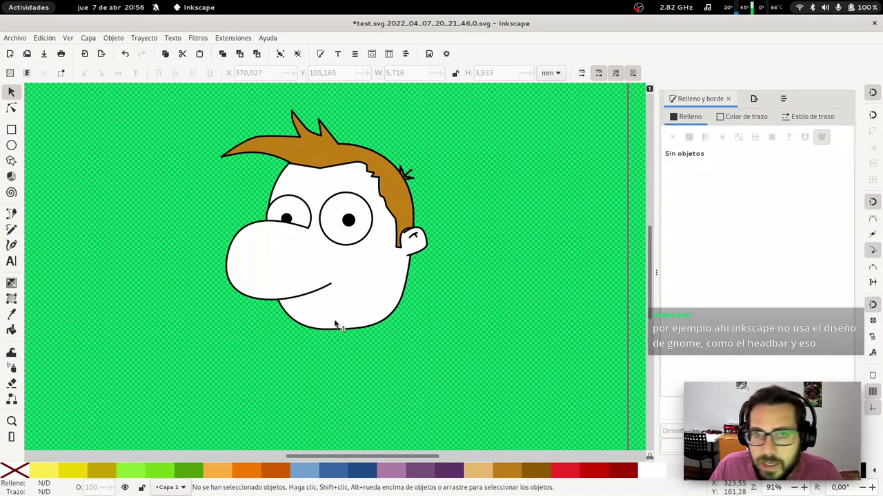
key(z)
drag(249, 200, 435, 364)
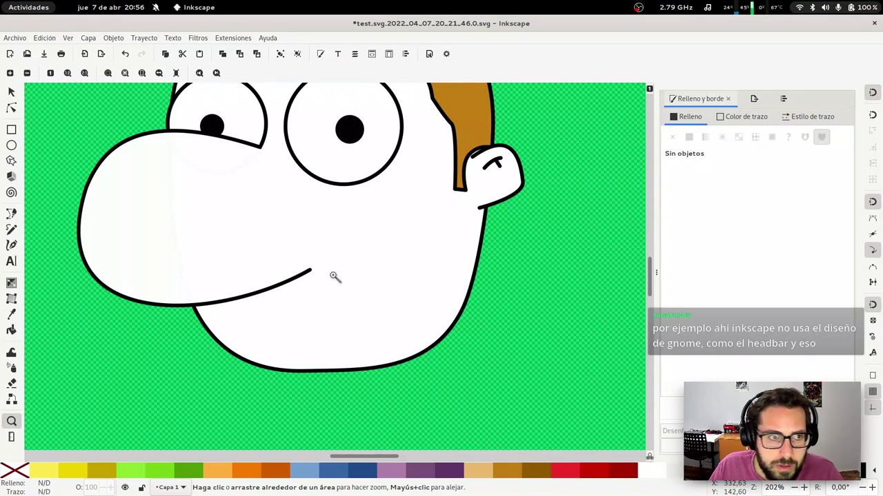
key(s)
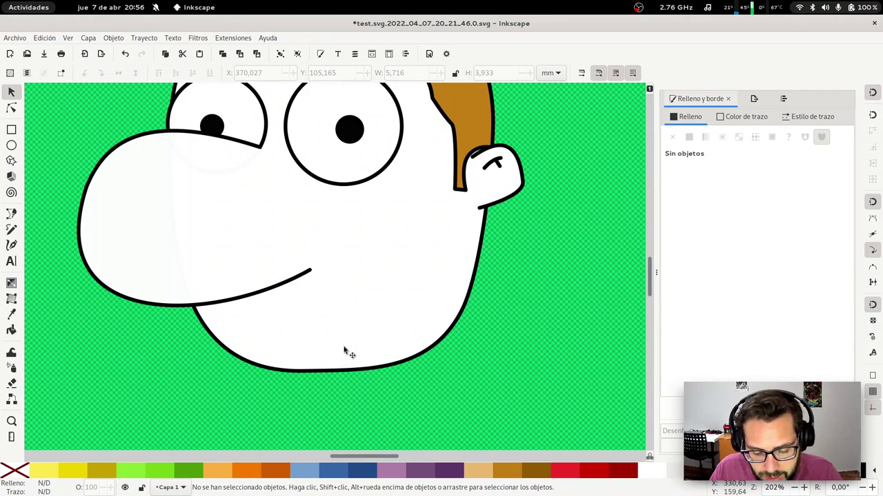
key(b)
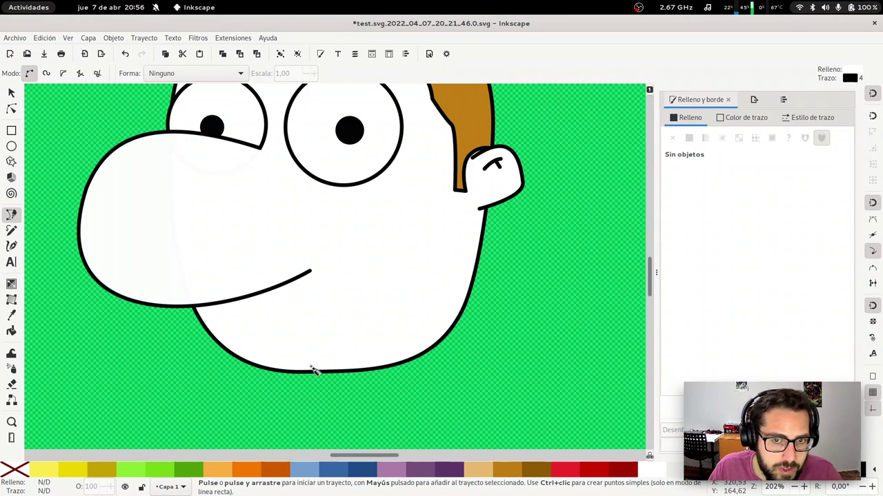
key(s)
key(b)
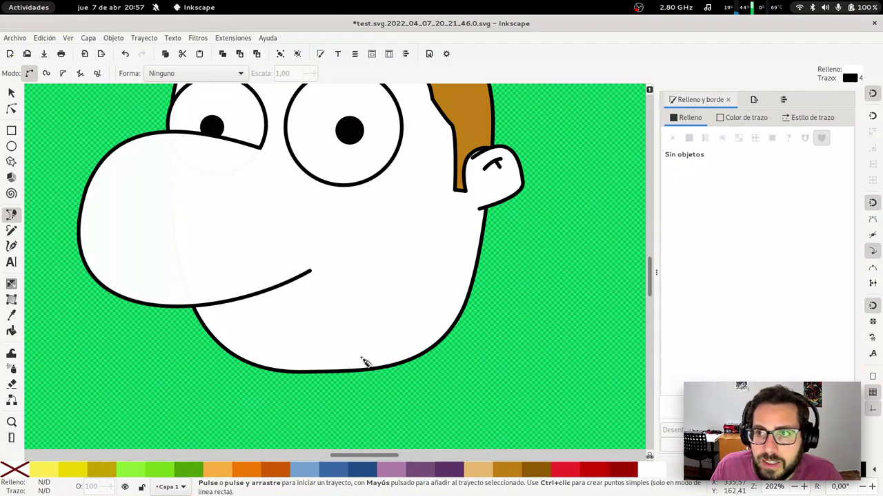
key(super)
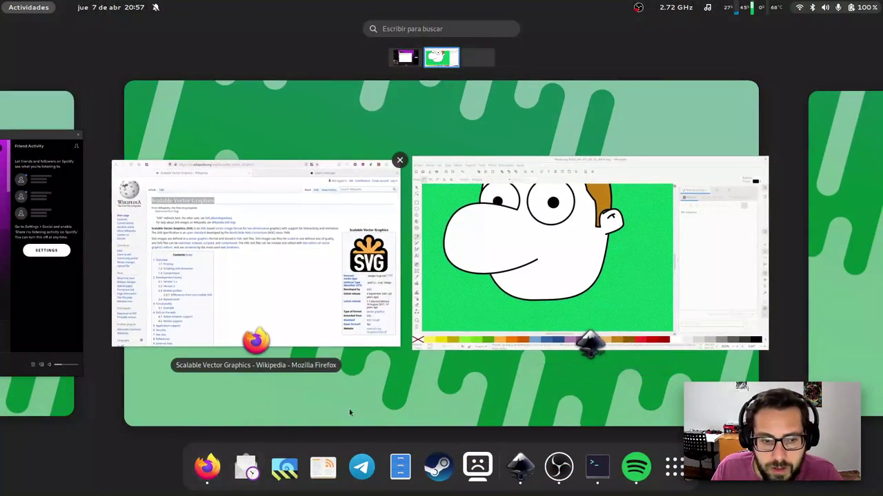
click(512, 295)
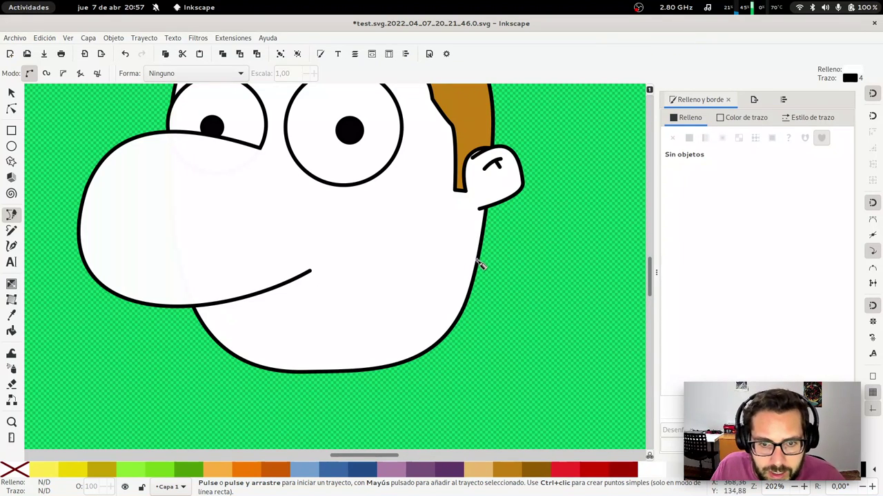
drag(478, 252, 436, 376)
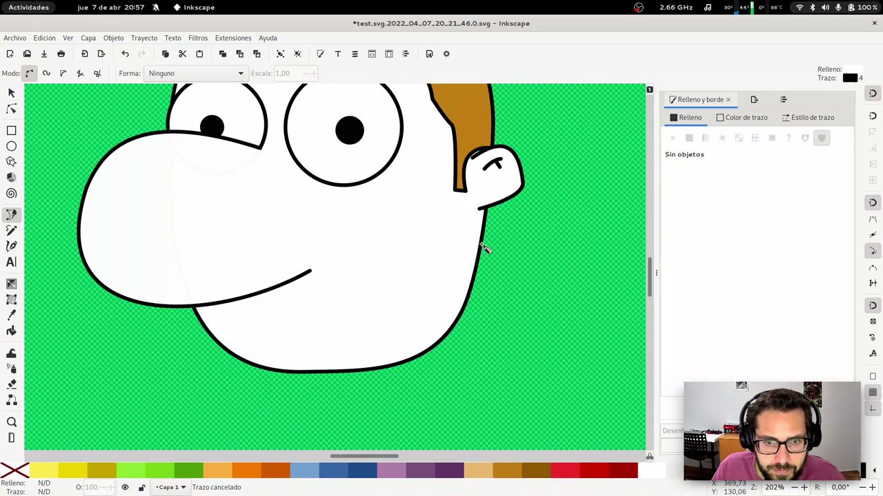
click(481, 266)
Complete the white neck shape below the chin
click(445, 420)
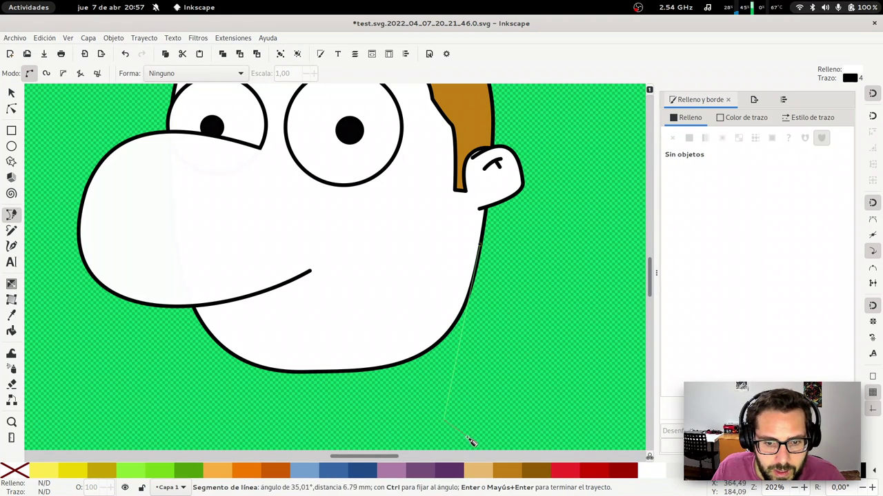
scroll(496, 419, down, 1)
scroll(501, 423, down, 1)
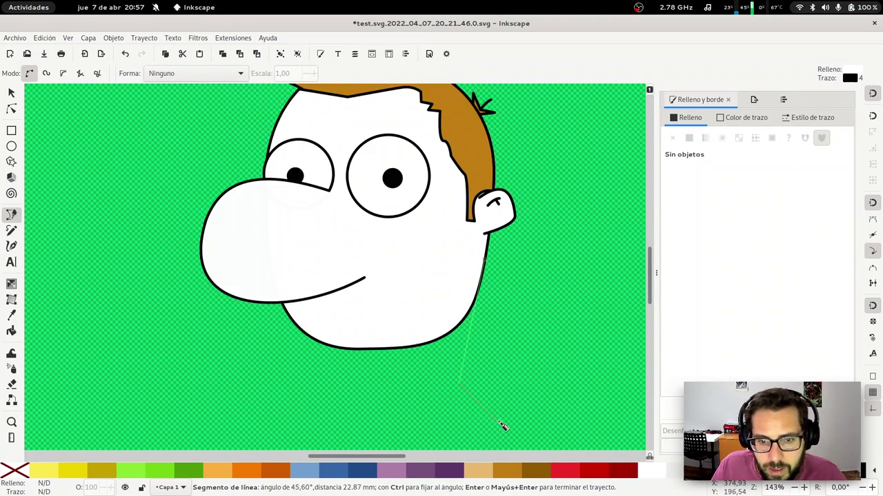
scroll(489, 406, down, 2)
click(479, 362)
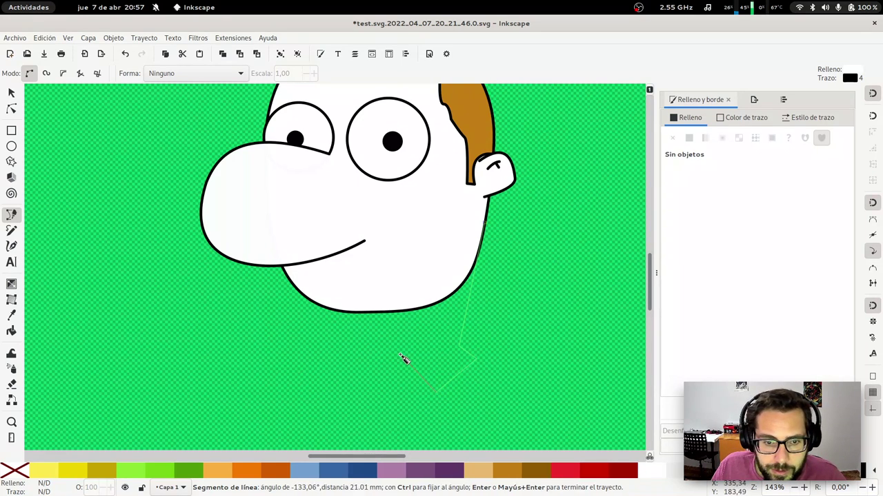
click(404, 358)
click(434, 349)
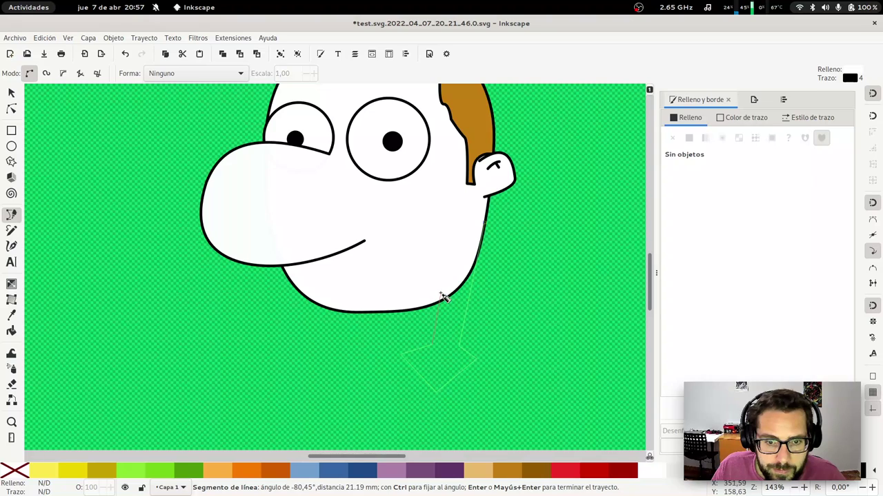
click(440, 296)
key(Return)
key(s)
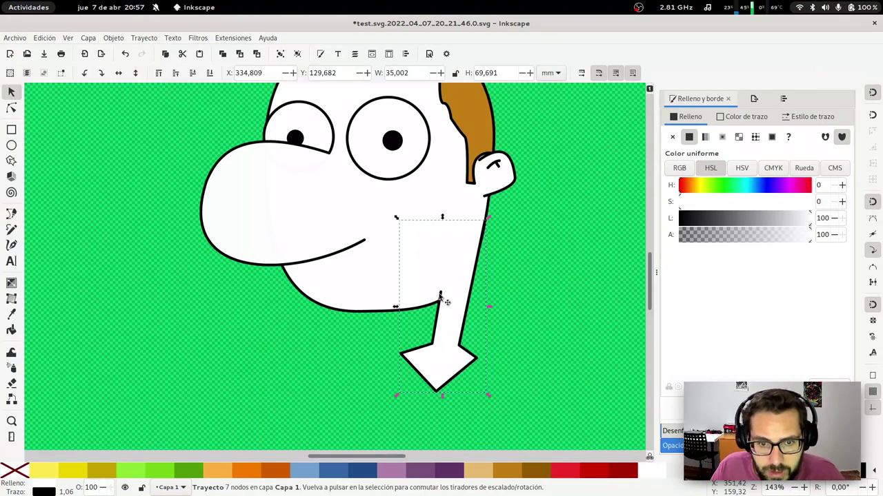
Reshape the head outline's bottom and chin curves above the neck
key(n)
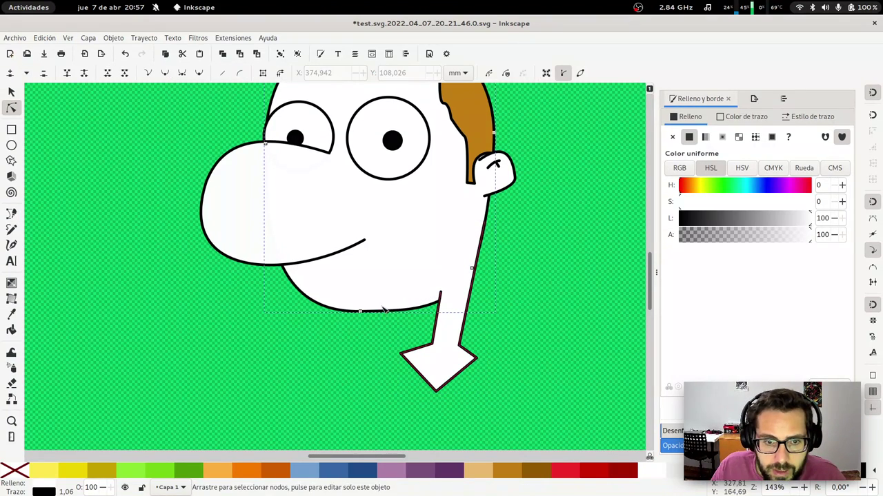
click(367, 311)
mouse_move(365, 312)
mouse_down()
mouse_move(286, 307)
mouse_move(338, 304)
mouse_up()
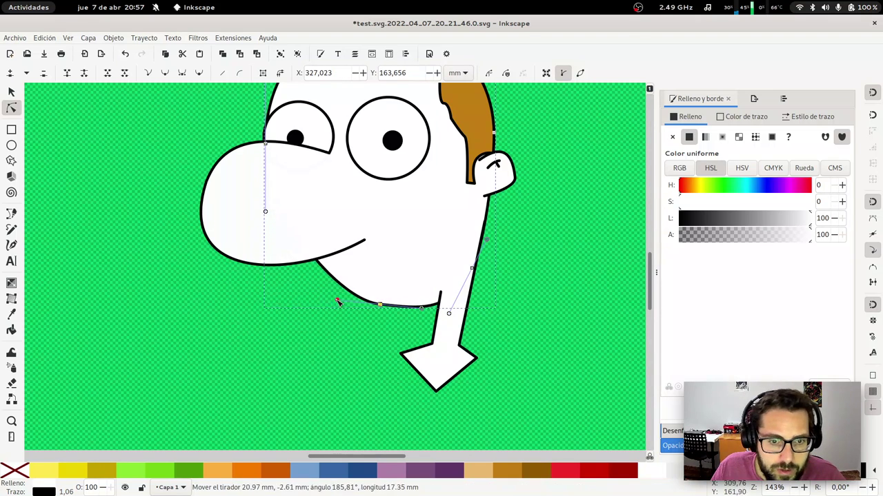
drag(426, 310, 290, 297)
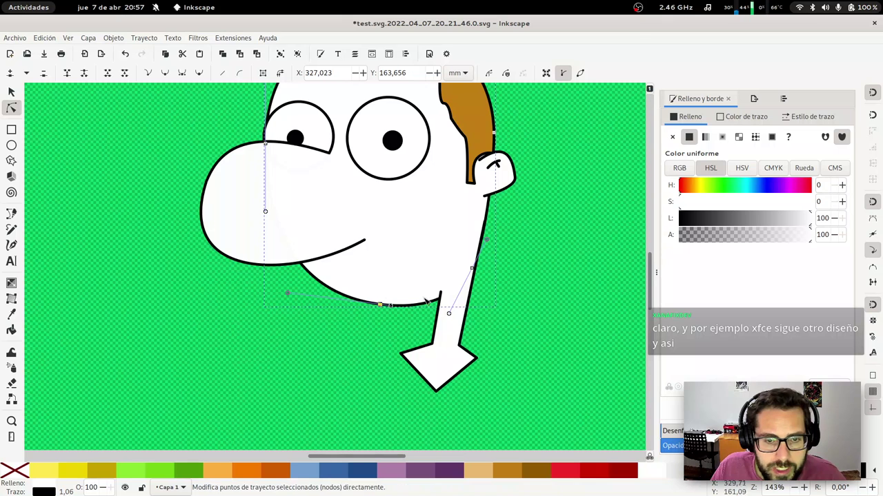
key(s)
key(Escape)
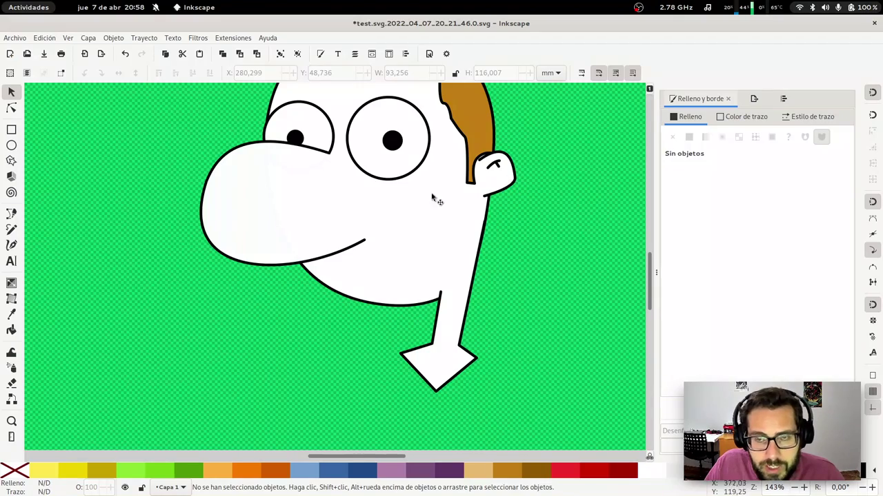
In a new Firefox tab, search 'gnome circles' and open the GNOME Circle result
key(super)
click(341, 259)
key(ctrl+t)
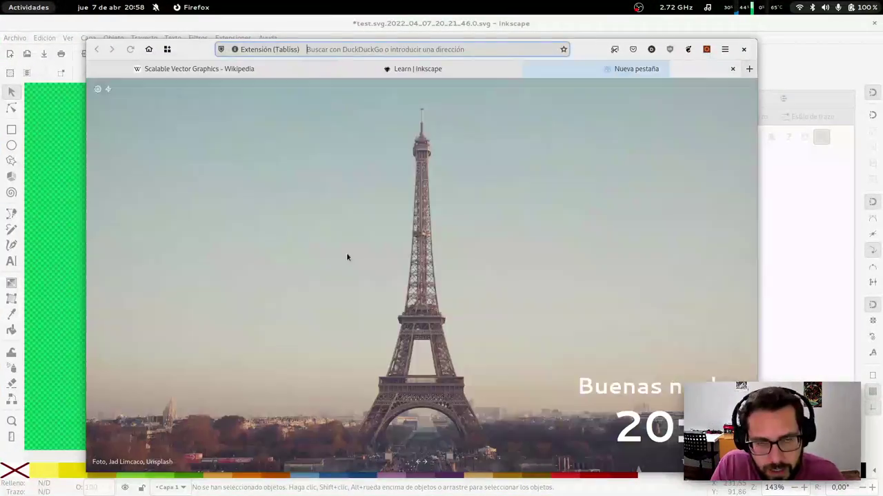
text(gnome circl)
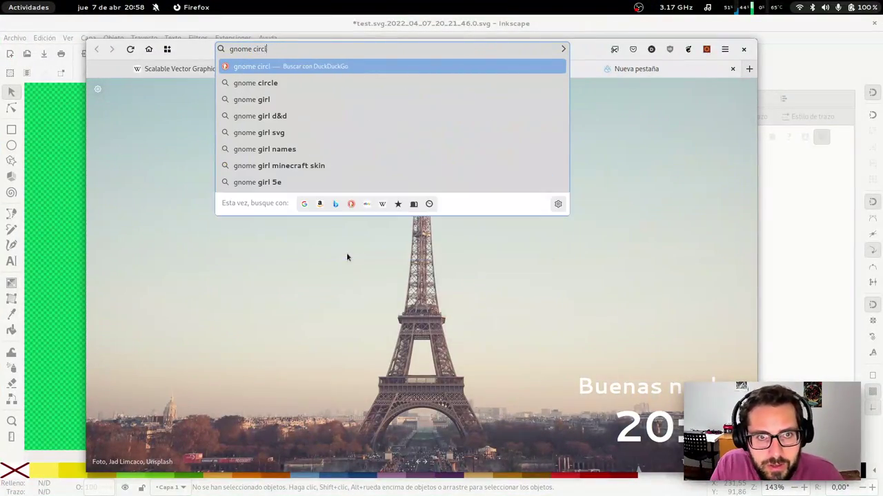
text(es)
key(Return)
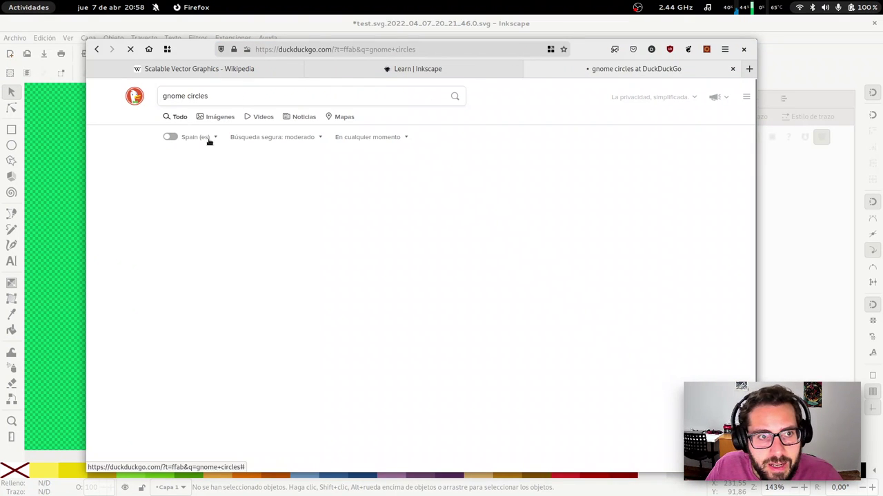
click(216, 174)
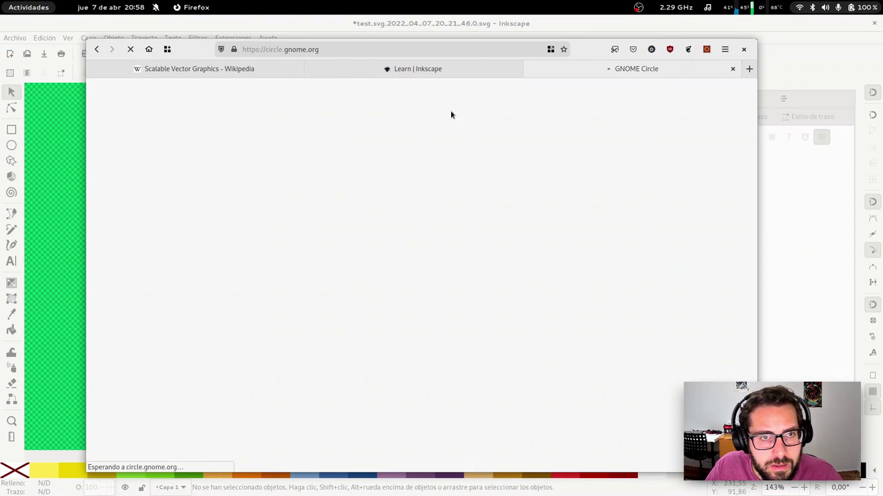
Scroll up and down through the GNOME Circle applications and libraries grid
scroll(483, 209, down, 4)
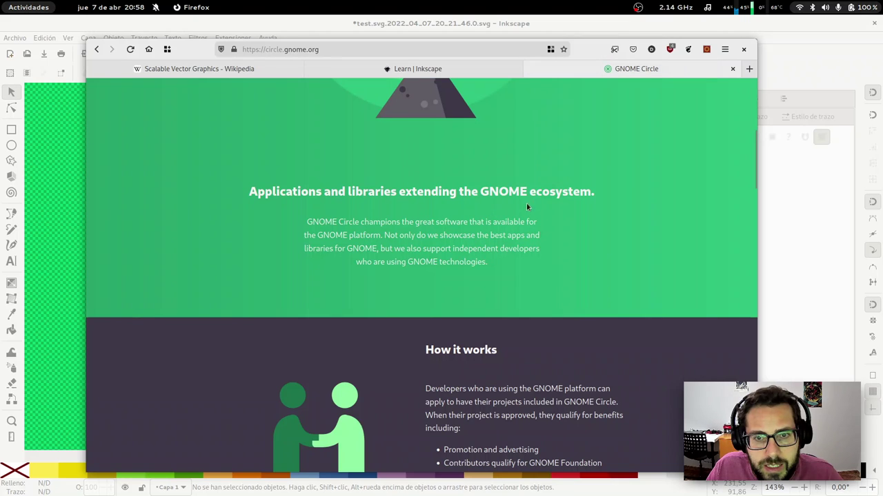
drag(594, 191, 248, 192)
scroll(498, 256, down, 4)
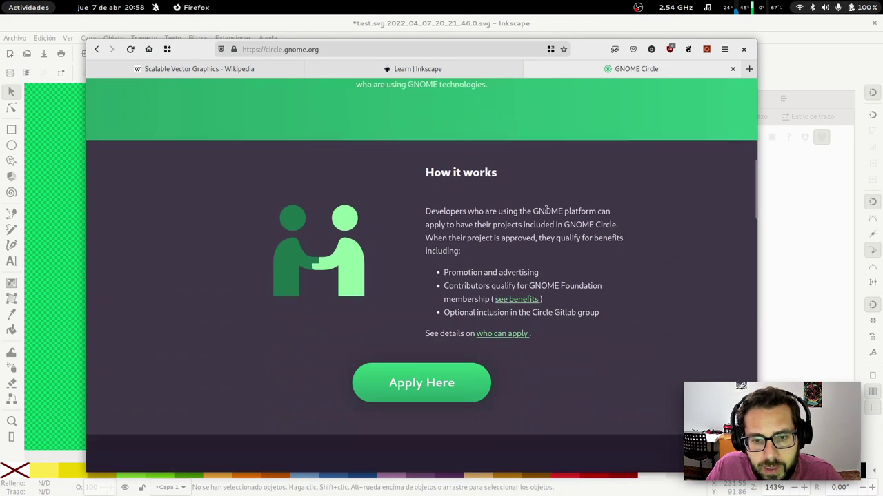
scroll(498, 256, down, 2)
scroll(469, 260, down, 4)
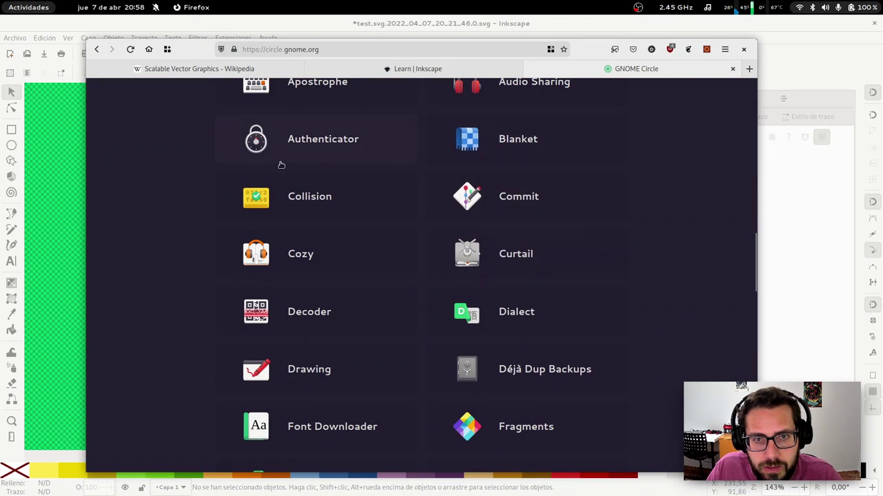
scroll(282, 168, down, 2)
scroll(483, 228, down, 1)
scroll(550, 246, down, 2)
scroll(549, 246, down, 1)
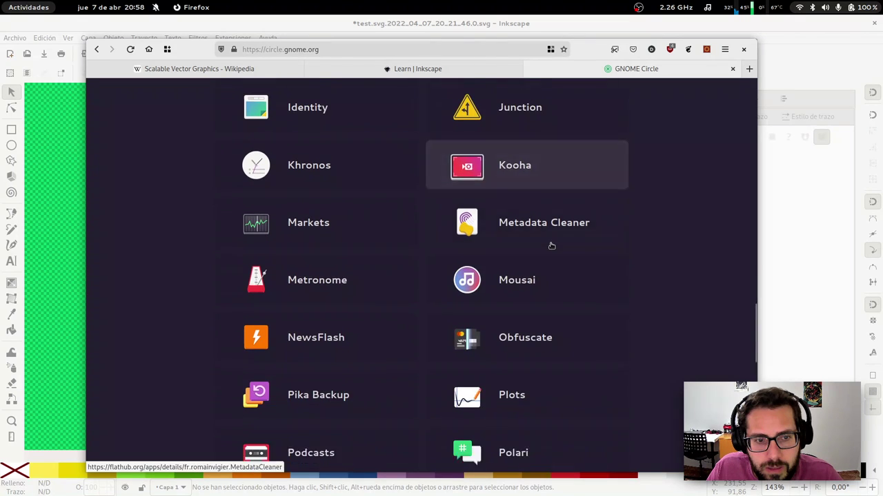
scroll(551, 247, down, 2)
scroll(552, 246, down, 1)
scroll(606, 254, down, 2)
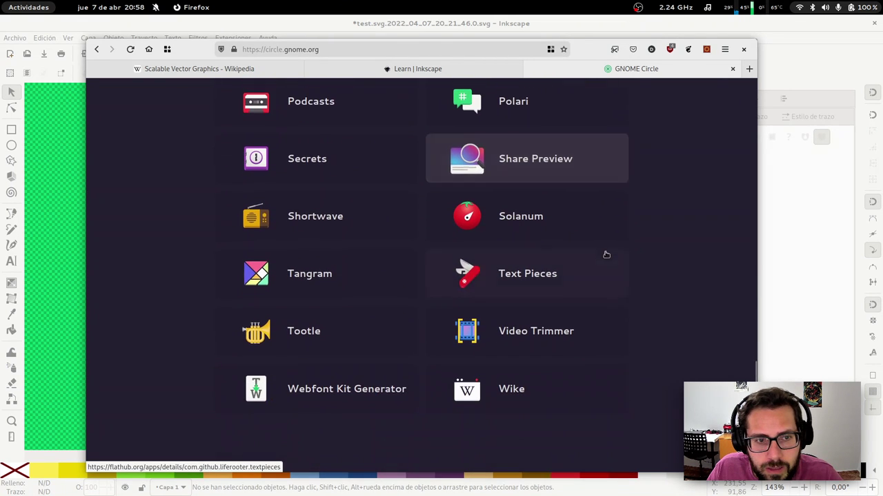
scroll(606, 254, down, 1)
scroll(461, 311, down, 2)
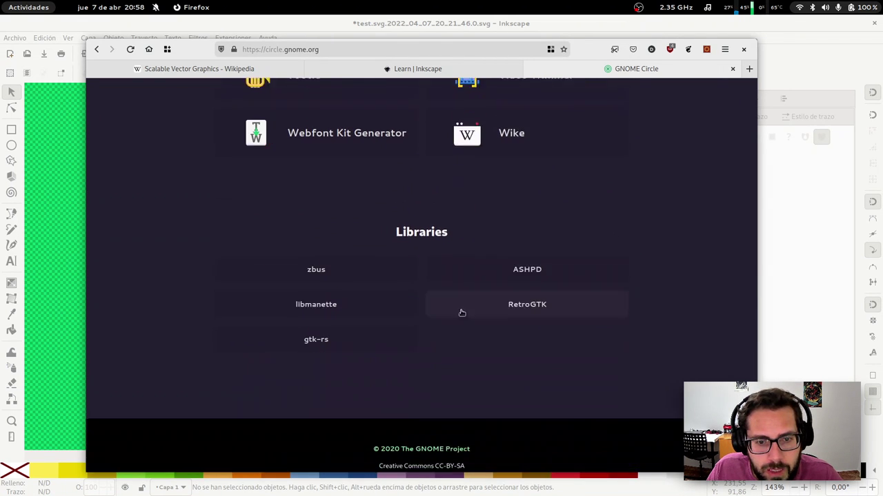
scroll(404, 277, up, 2)
scroll(407, 282, up, 1)
scroll(409, 287, up, 2)
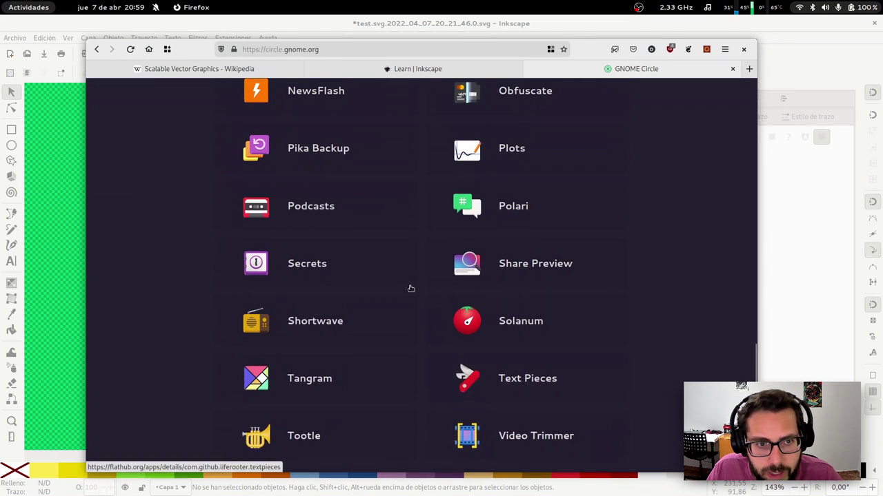
scroll(406, 290, up, 2)
scroll(406, 290, up, 3)
scroll(407, 290, up, 2)
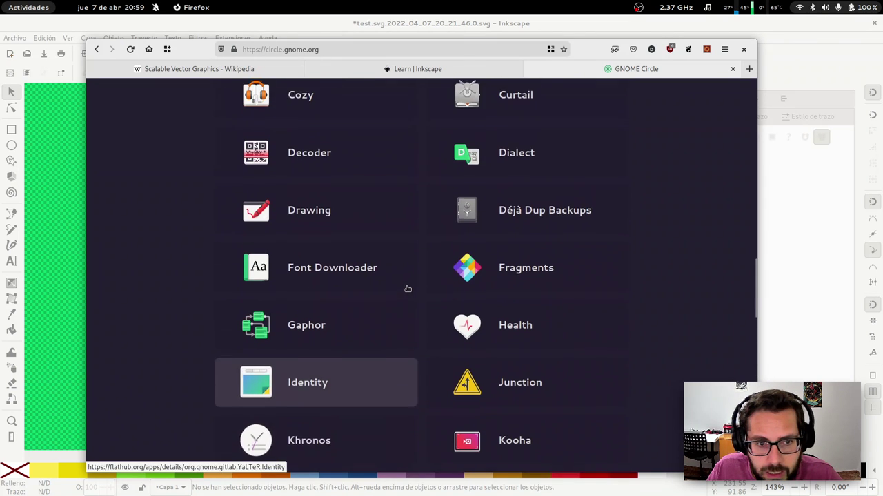
scroll(409, 290, up, 1)
scroll(409, 289, up, 2)
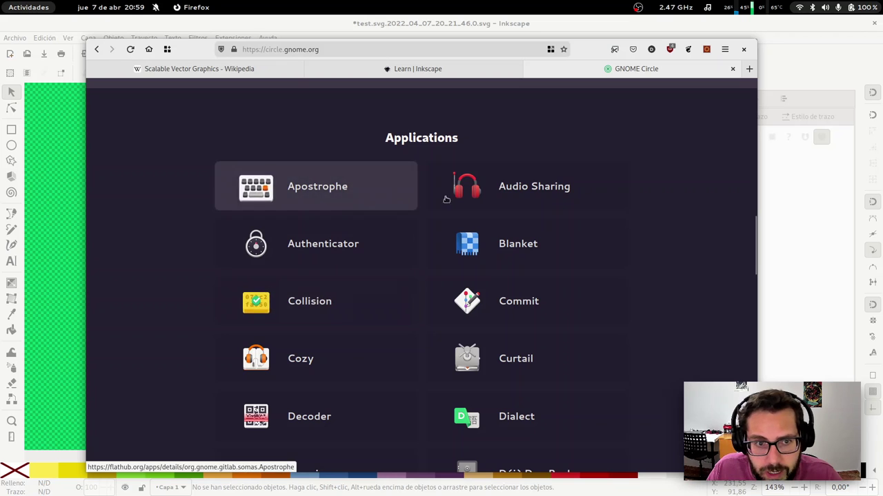
scroll(599, 248, down, 3)
scroll(633, 274, down, 2)
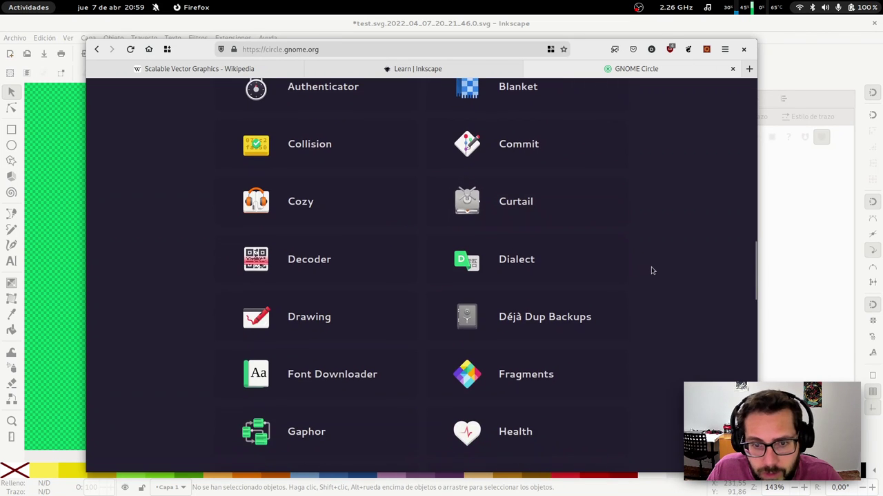
scroll(650, 271, down, 3)
scroll(651, 271, down, 3)
scroll(644, 283, down, 3)
scroll(643, 289, down, 4)
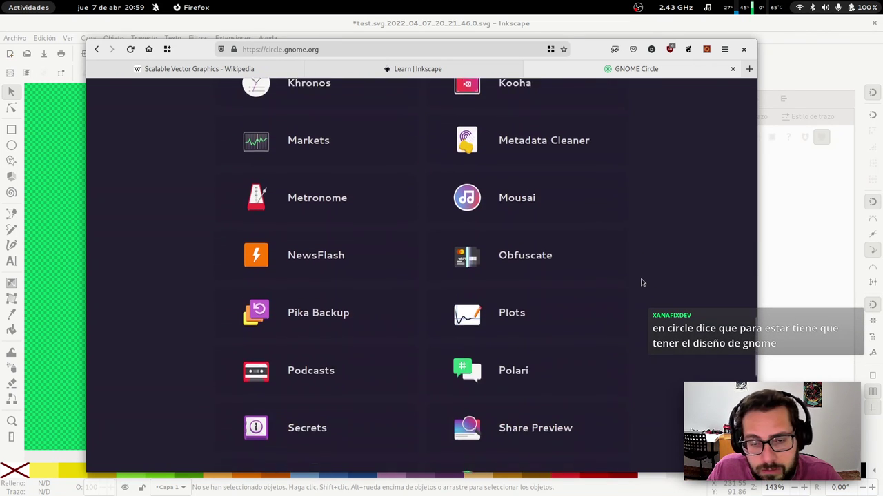
scroll(642, 283, down, 1)
scroll(641, 282, down, 2)
scroll(640, 280, down, 3)
scroll(641, 283, down, 2)
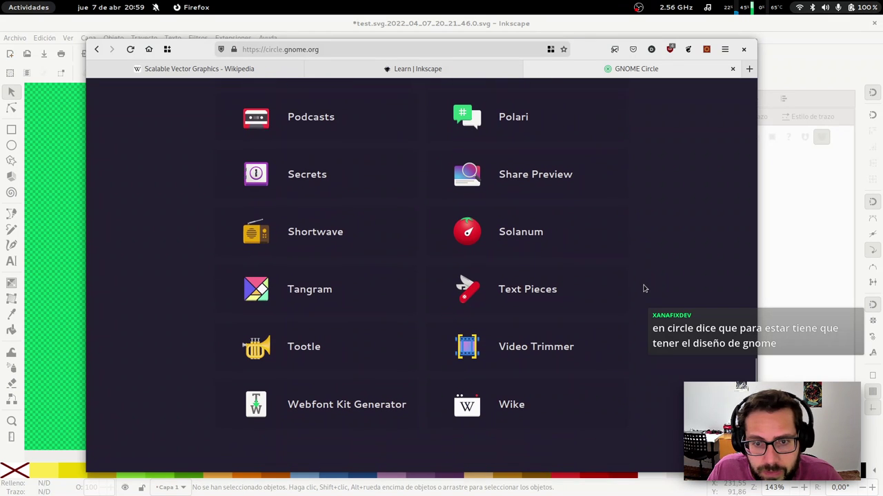
scroll(647, 281, down, 2)
scroll(648, 275, down, 5)
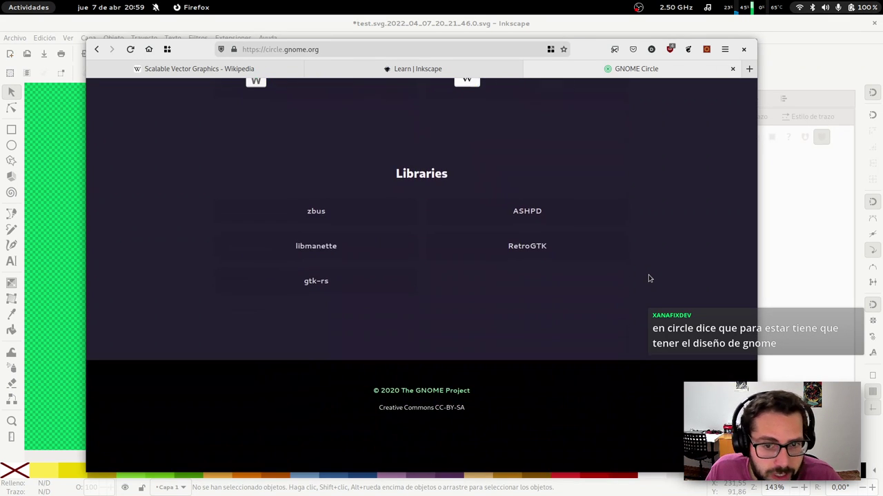
scroll(644, 280, up, 5)
scroll(317, 303, up, 7)
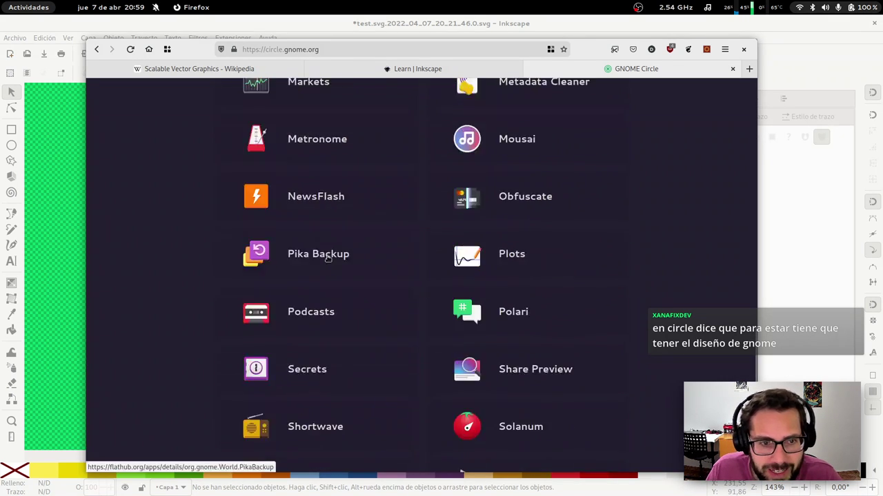
scroll(338, 262, up, 12)
scroll(337, 258, up, 8)
scroll(628, 314, down, 5)
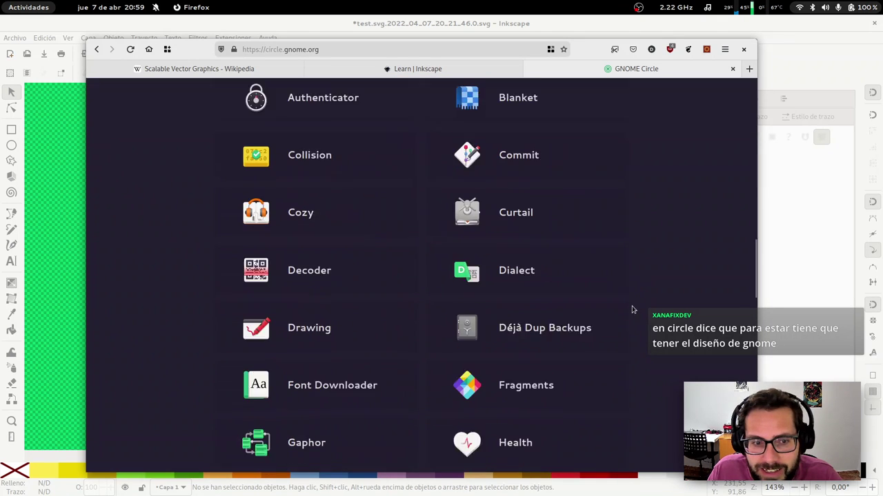
scroll(634, 311, down, 2)
Launch Loop from the Activities search and move its window toward the screen centre
key(super)
text(l)
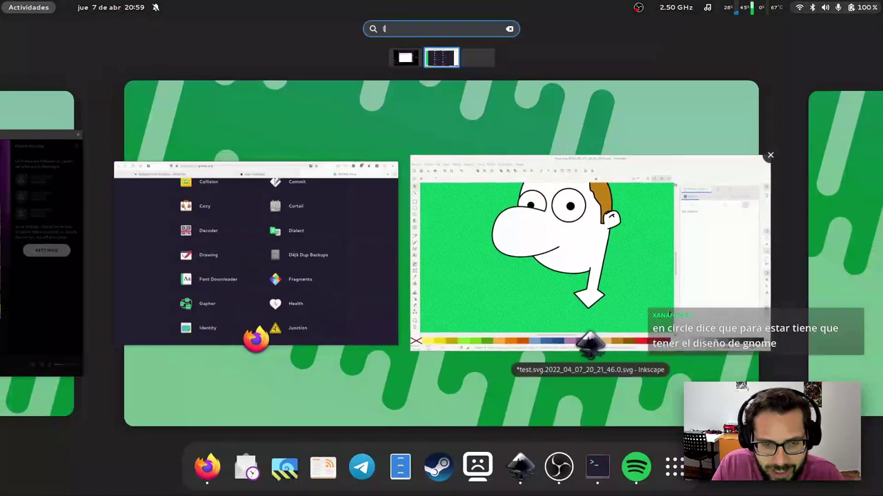
text(oop)
key(super)
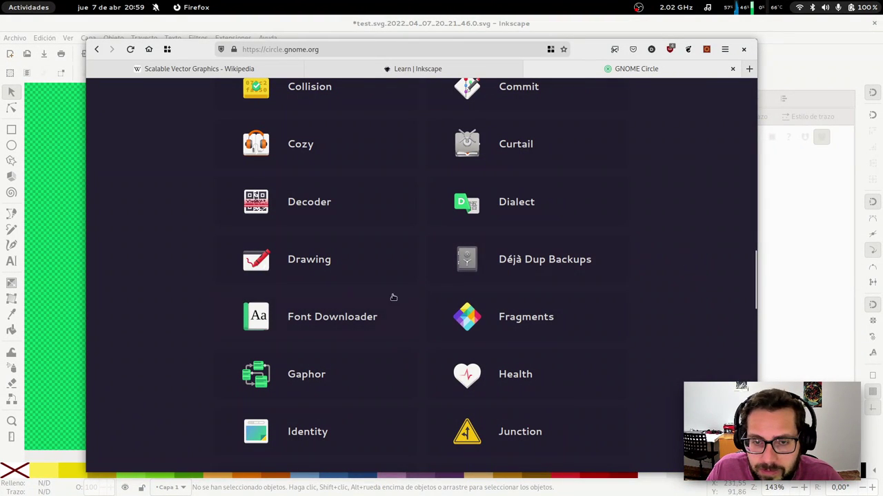
key(super)
mouse_move(256, 262)
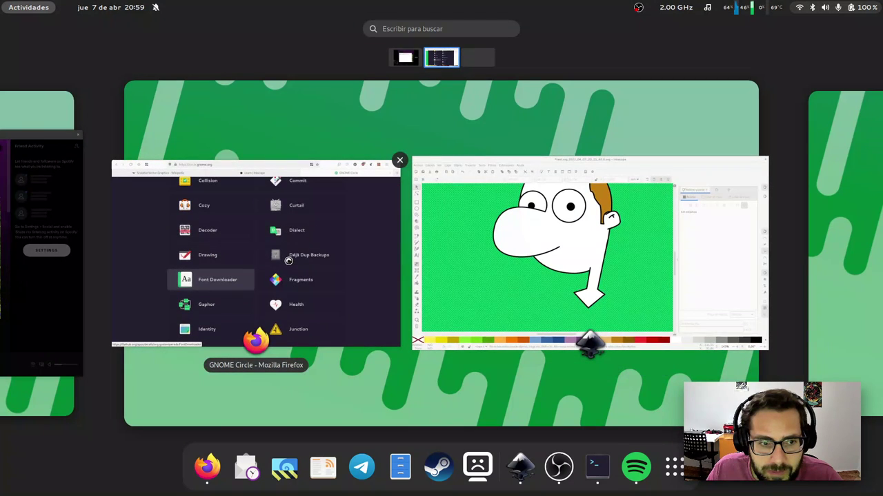
click(288, 261)
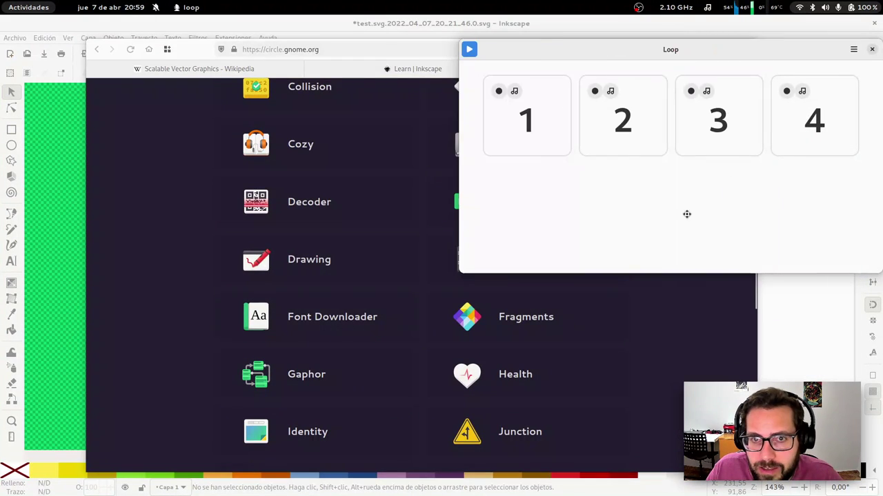
drag(686, 214, 492, 276)
drag(441, 118, 383, 131)
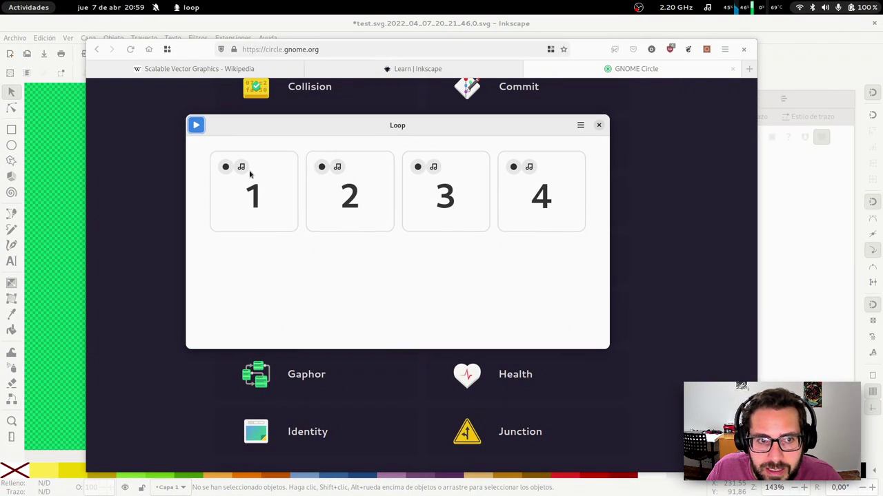
Open Track 1 and switch on four notes in its grid
click(240, 168)
click(365, 159)
click(382, 189)
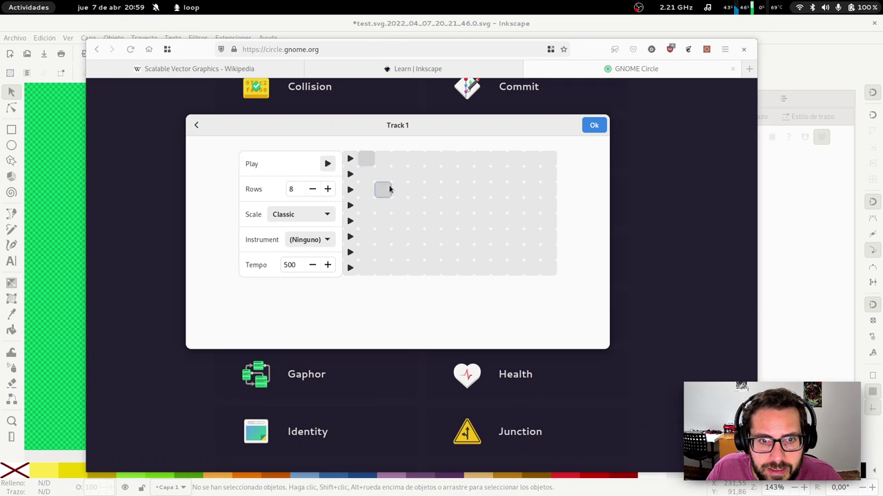
click(432, 205)
click(827, 7)
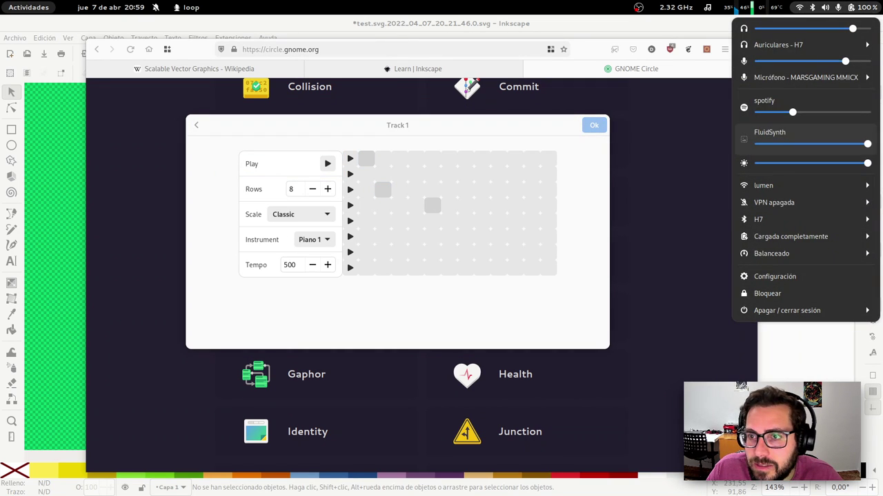
click(464, 221)
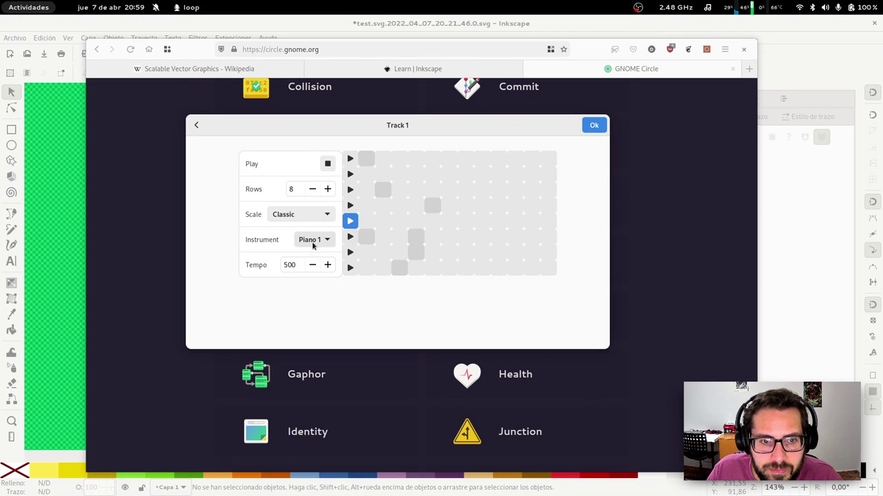
Set Track 1's tempo to 300, confirm with Ok, and close Loop
click(312, 265)
click(313, 265)
click(312, 265)
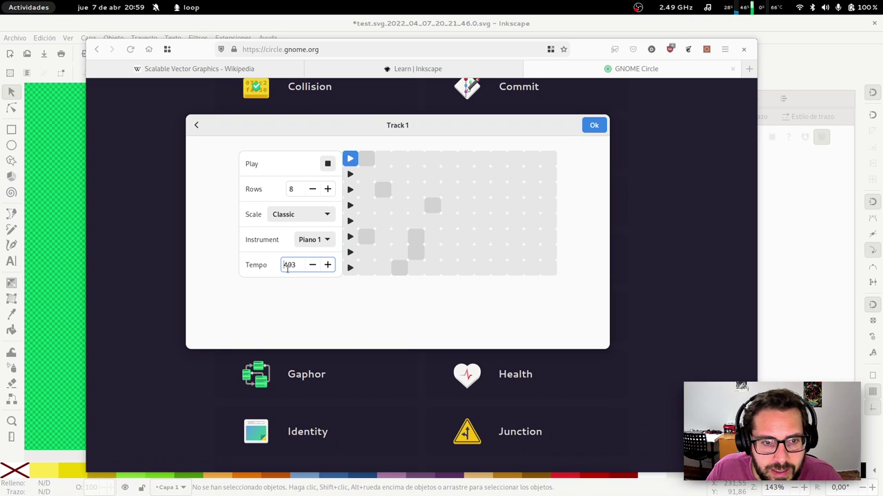
click(289, 267)
text(30)
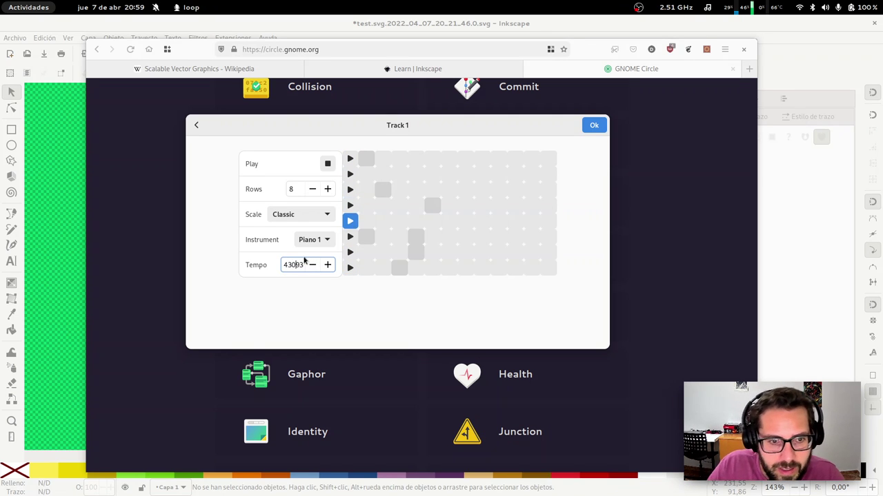
key(BackSpace)
key(BackSpace)
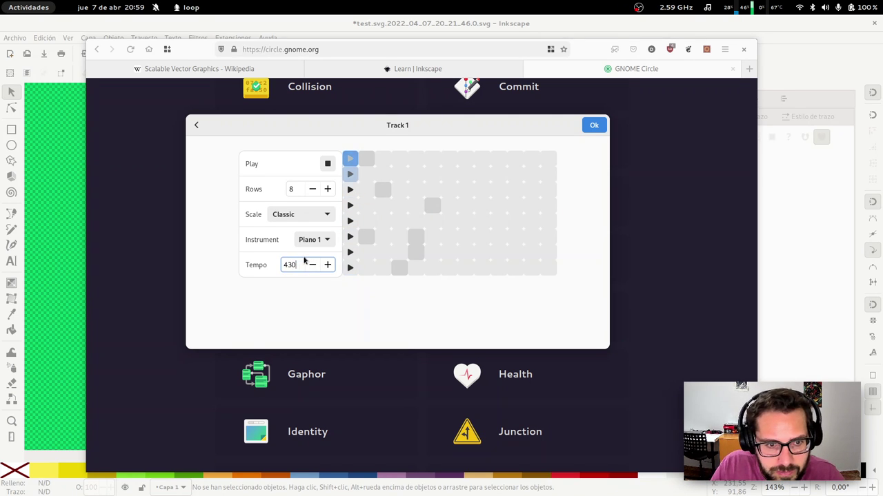
key(BackSpace)
key(BackSpace)
key(BackSpace)
text(300)
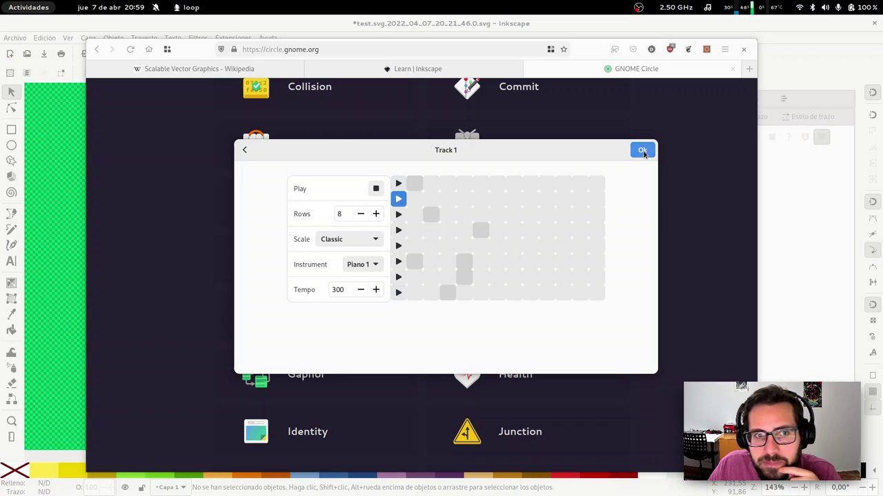
click(642, 151)
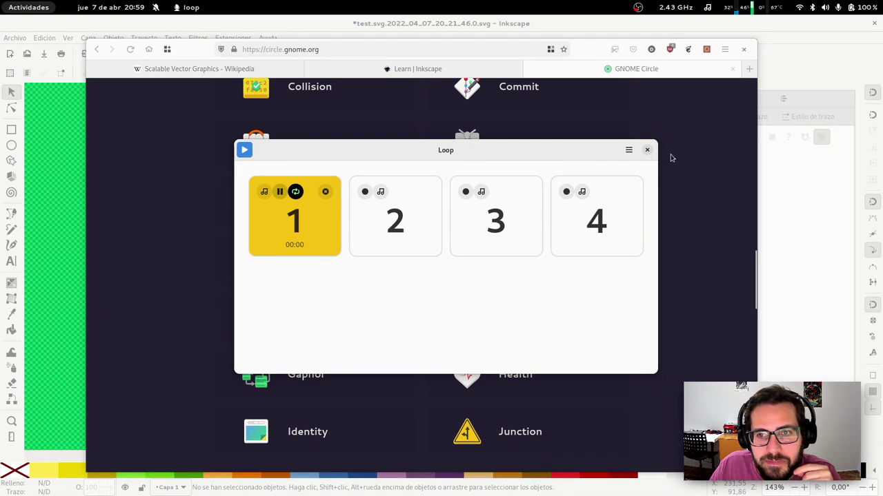
click(647, 150)
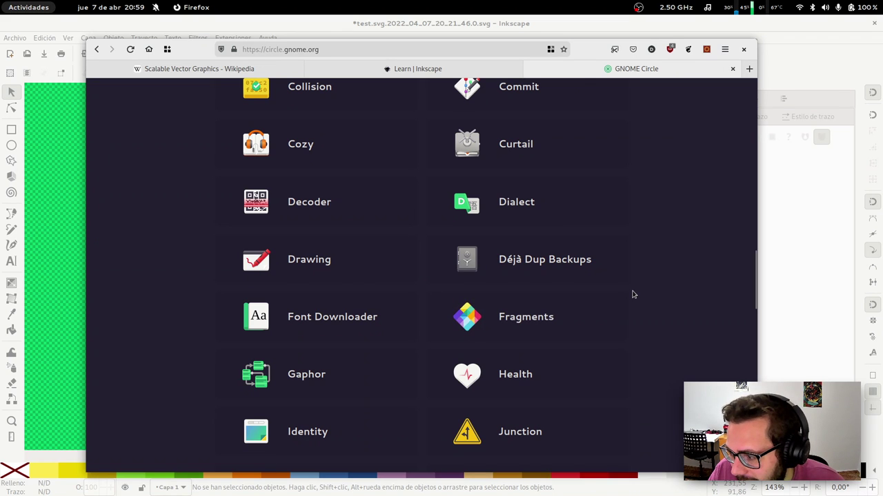
Scroll the GNOME Circle page back up to the top
scroll(620, 295, down, 5)
scroll(605, 298, up, 10)
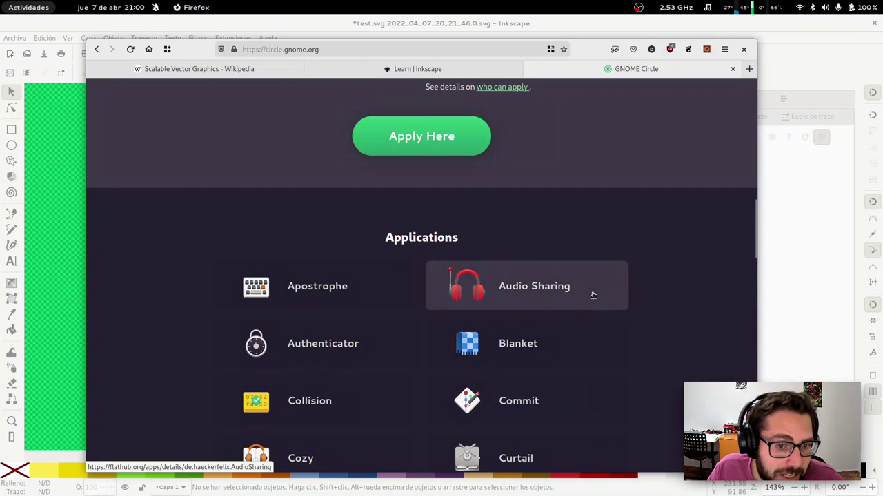
scroll(678, 311, down, 5)
scroll(644, 305, up, 6)
scroll(626, 278, up, 3)
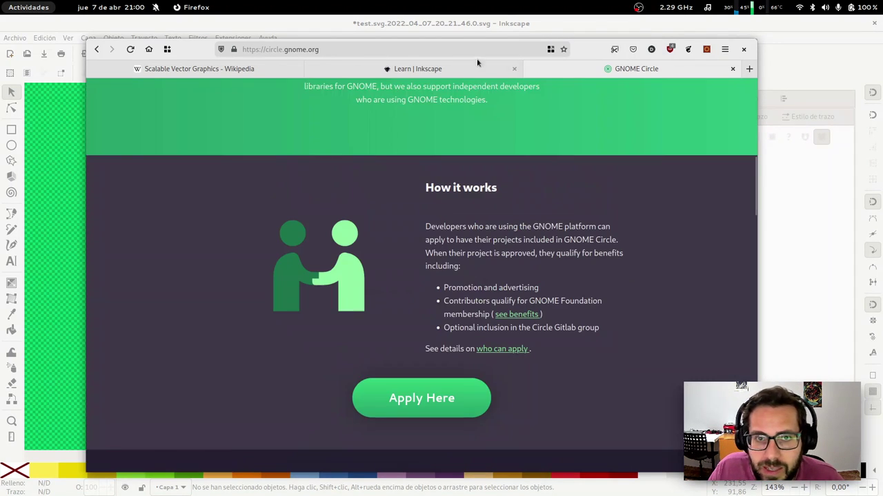
scroll(541, 186, up, 5)
scroll(496, 157, up, 2)
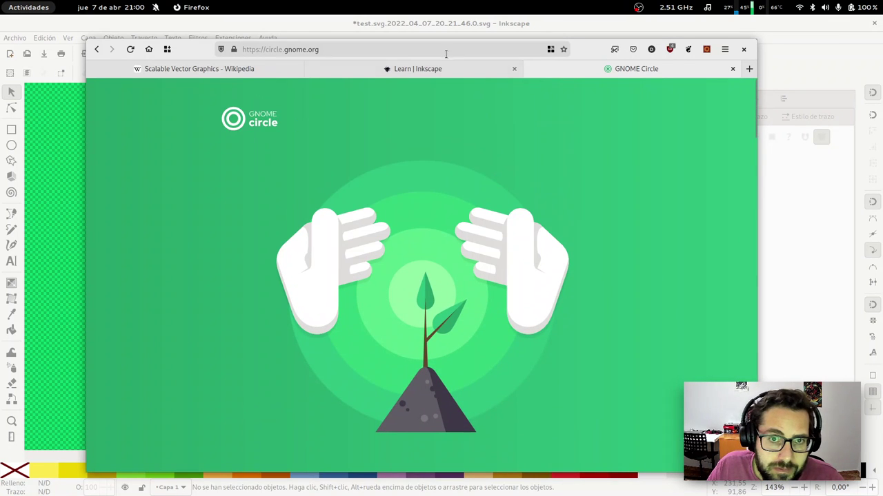
Go to 'flathub' from the address bar and scroll through its Editor's Choice apps
click(451, 49)
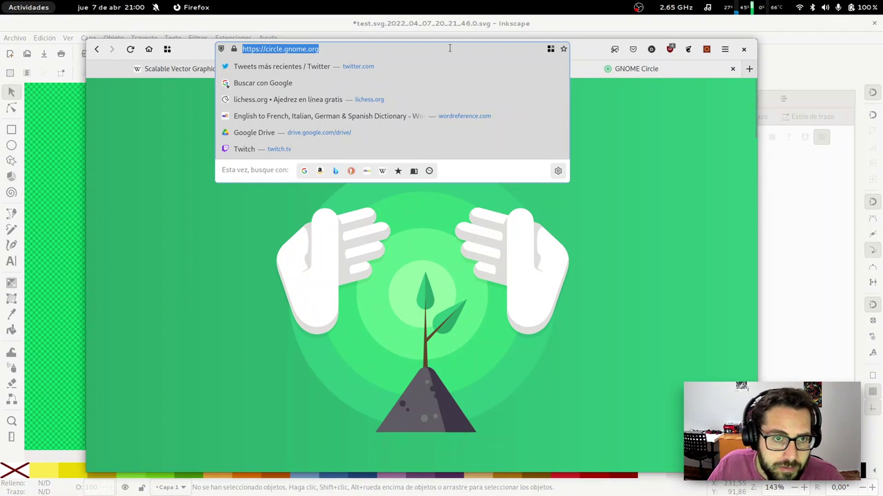
text(flat)
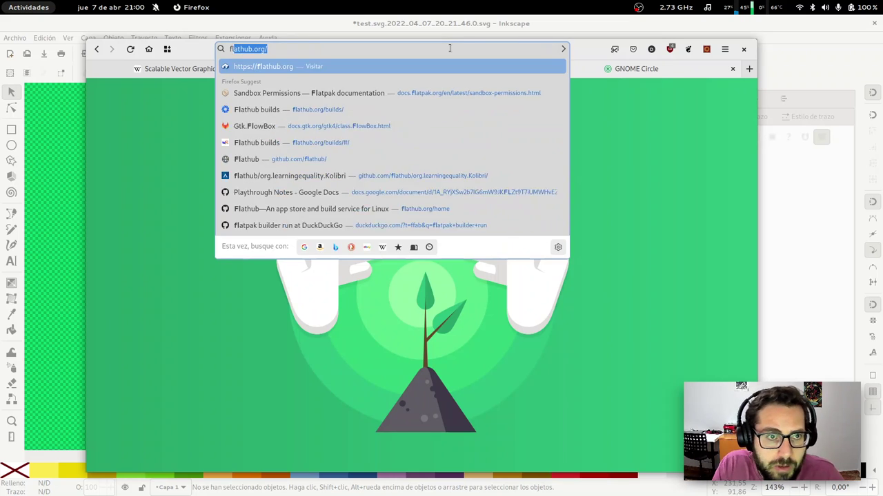
text(hub)
key(Return)
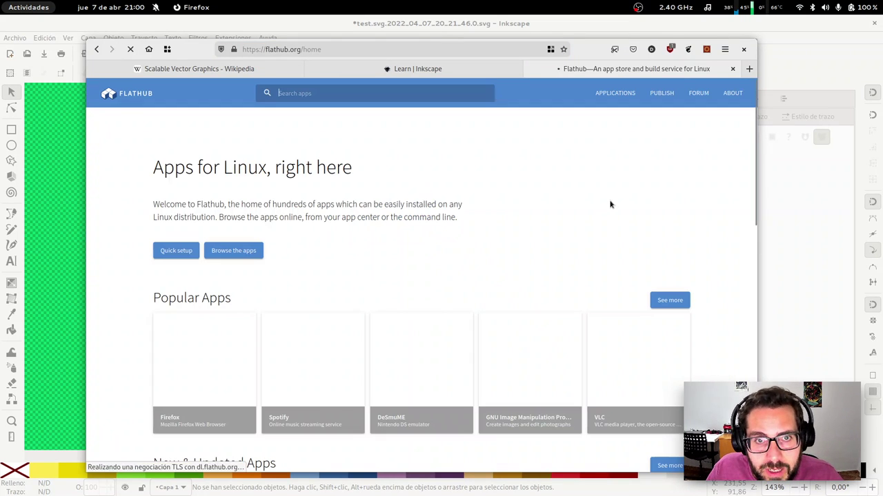
scroll(631, 276, down, 10)
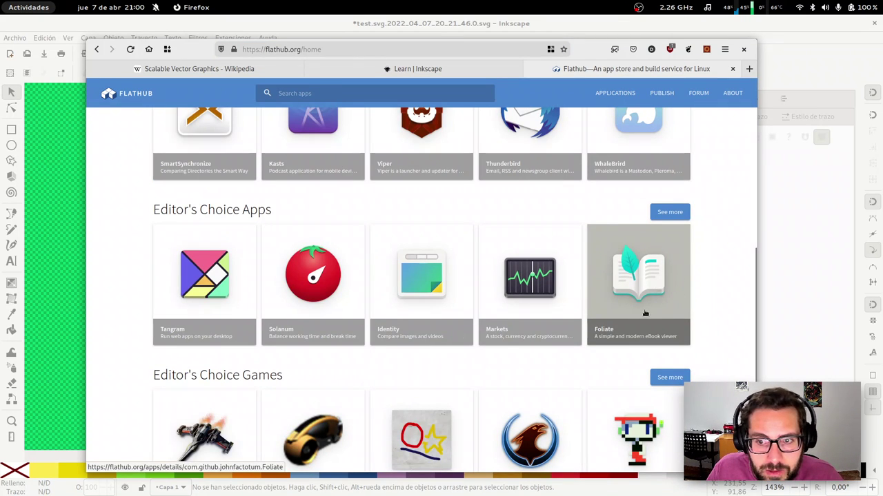
scroll(704, 264, down, 1)
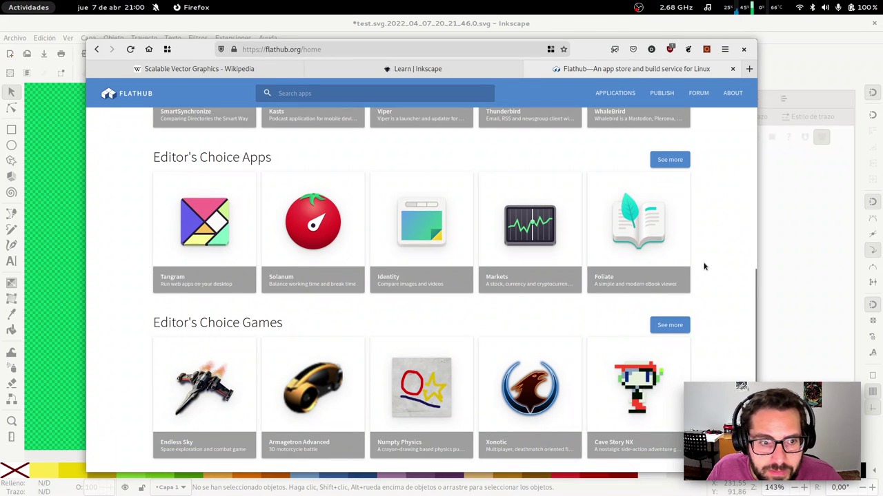
scroll(704, 266, down, 1)
scroll(699, 258, up, 2)
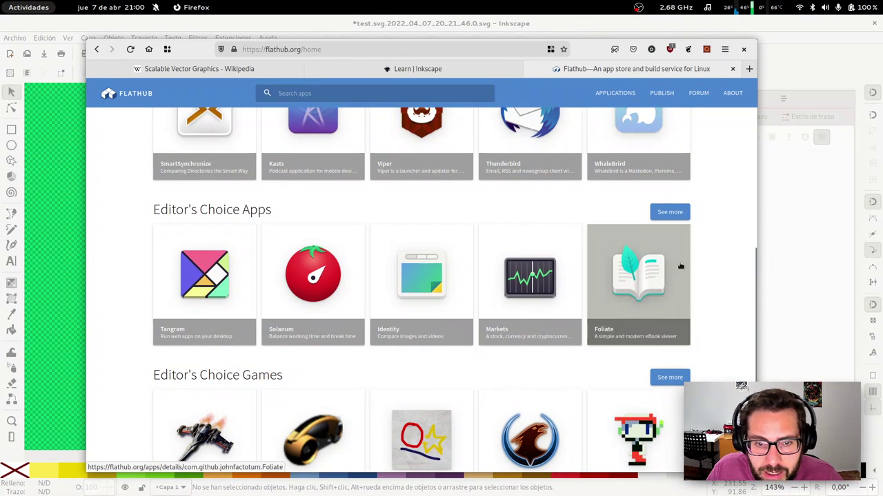
scroll(662, 262, up, 5)
scroll(483, 172, up, 5)
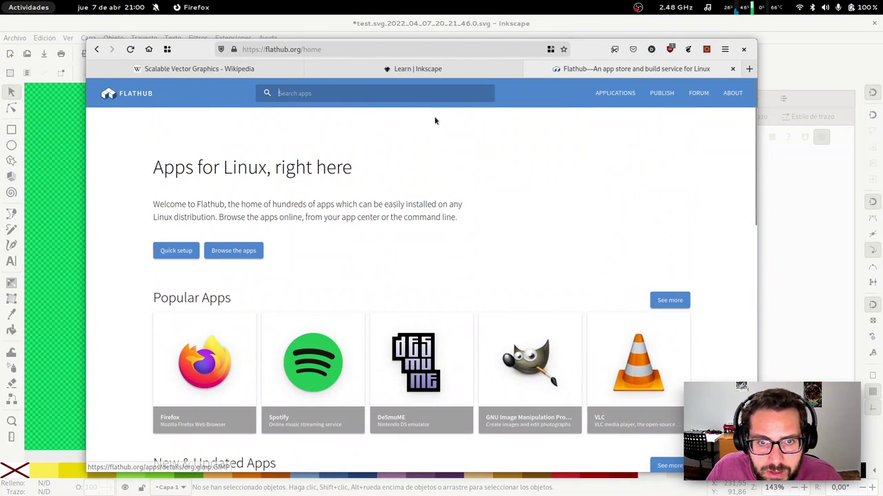
Close the Flathub tab and load gitlab.gnome.org in a new Firefox tab
middle_click(607, 69)
click(602, 69)
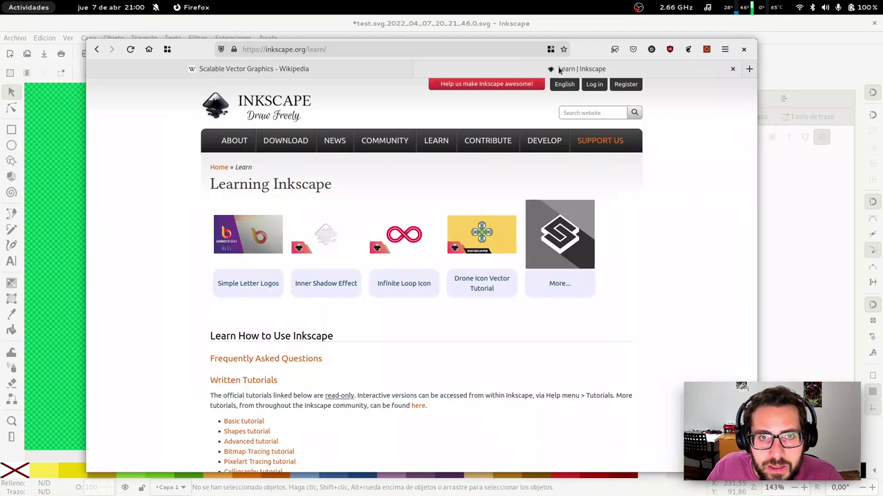
middle_click(572, 69)
key(ctrl+t)
text(gitl)
key(Right)
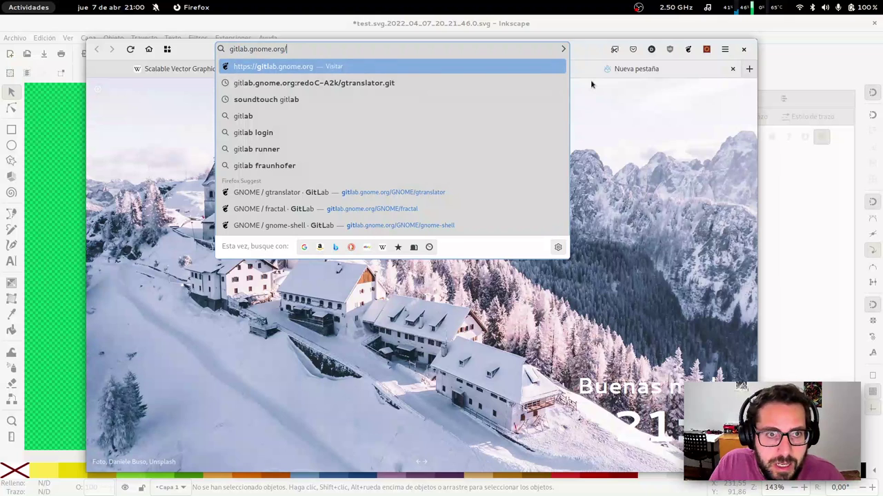
text(danigm)
key(Return)
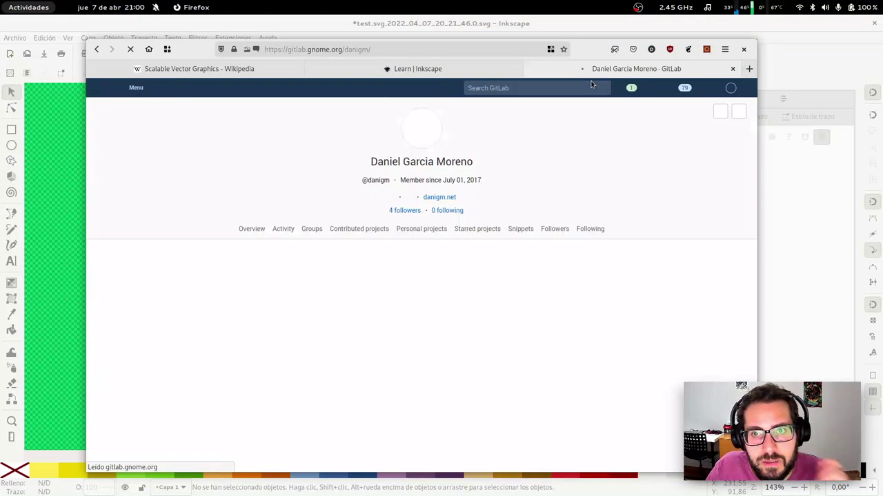
Open the gtranslator project from the personal projects list
click(430, 233)
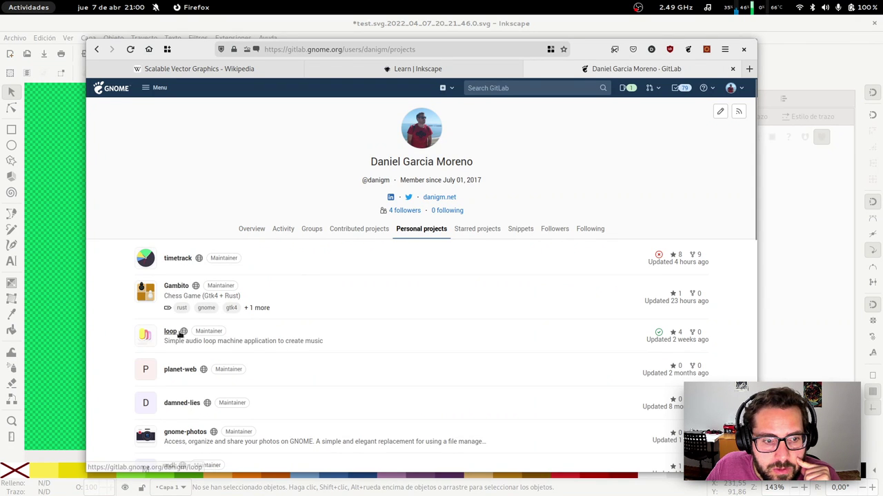
scroll(175, 247, down, 3)
scroll(155, 244, down, 1)
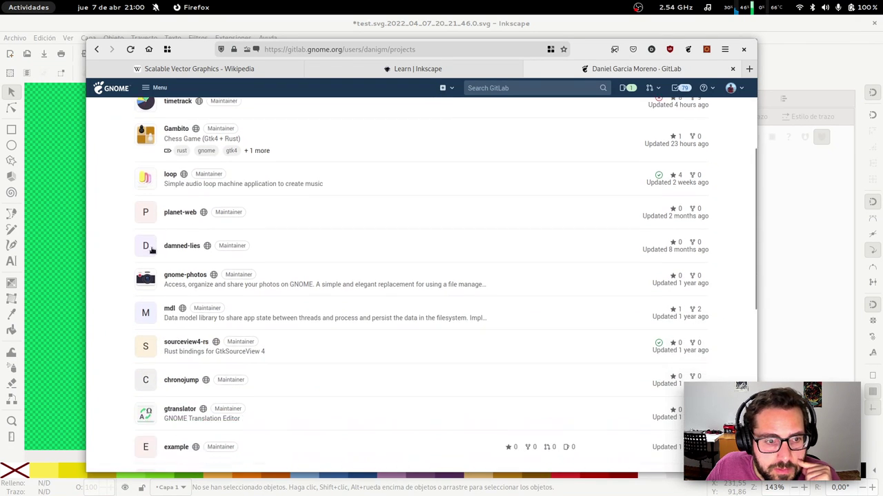
scroll(134, 207, up, 1)
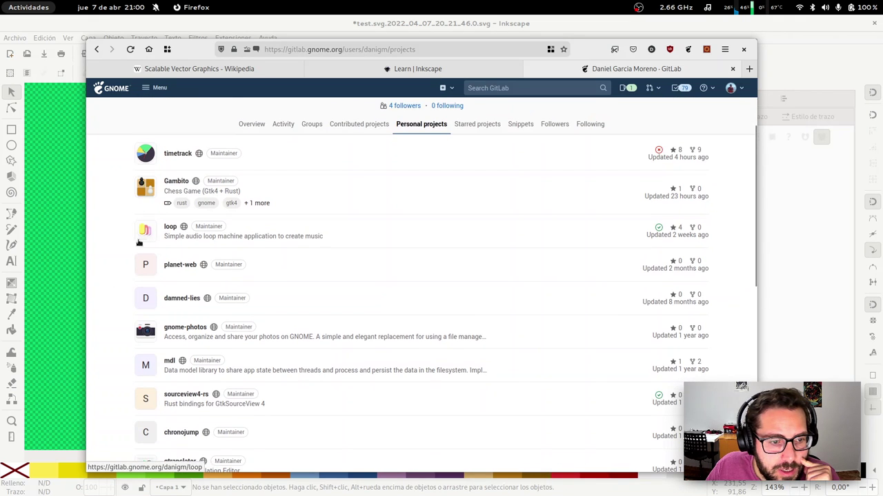
scroll(138, 243, down, 1)
scroll(166, 331, down, 3)
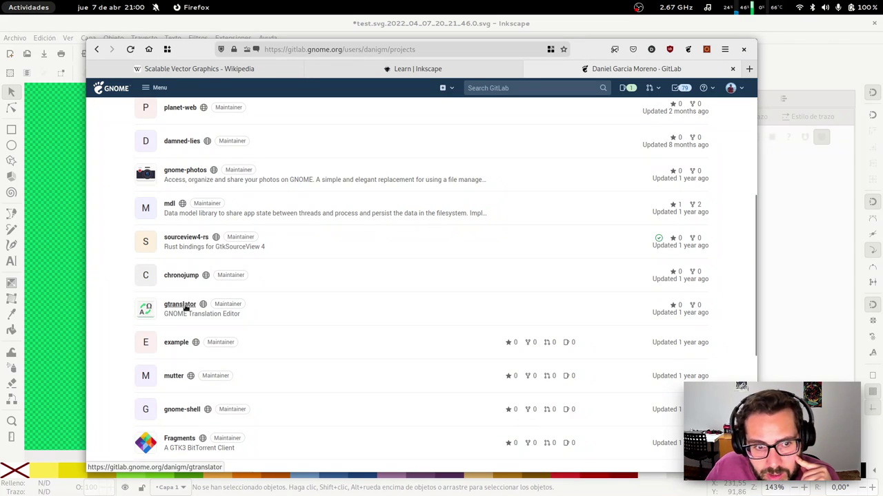
click(183, 308)
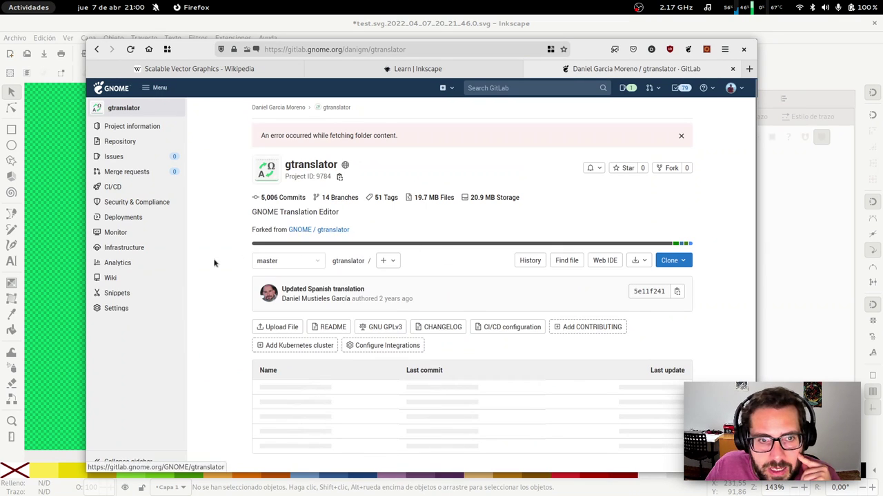
scroll(234, 257, down, 1)
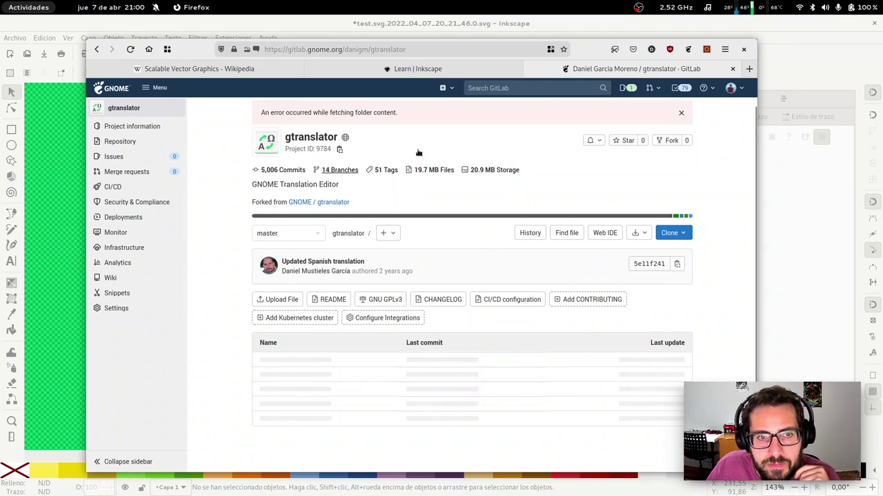
mouse_move(414, 69)
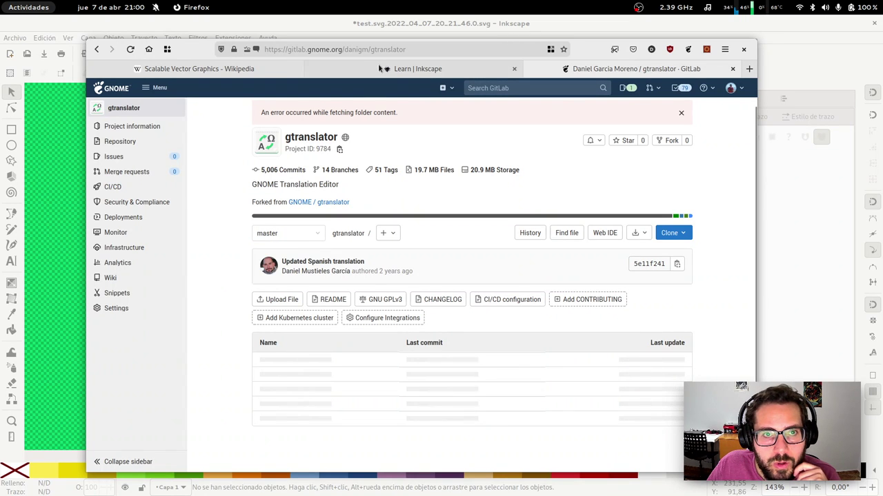
Change the project address to GNOME/gtranslator to view the upstream project
double_click(346, 49)
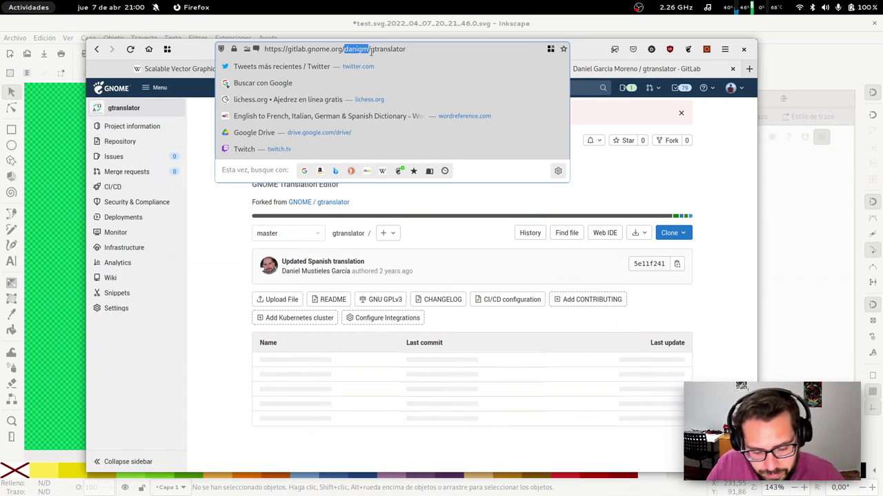
text(gnome)
key(Return)
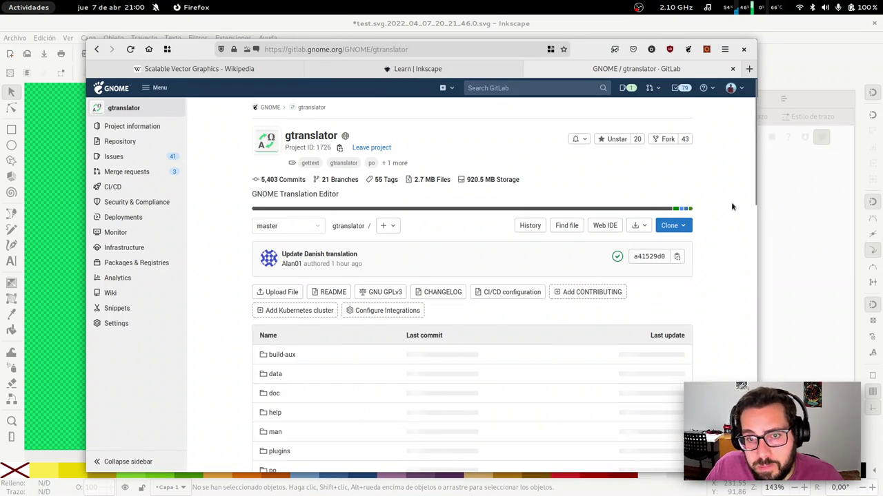
scroll(738, 206, down, 5)
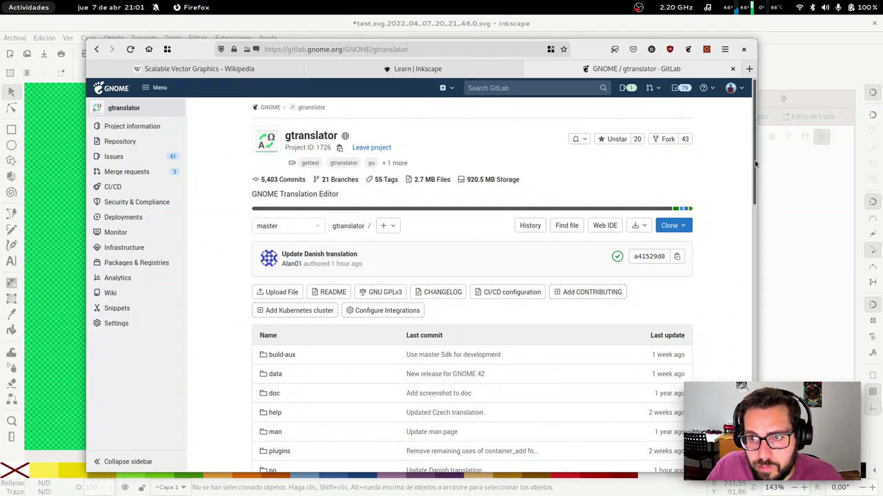
mouse_move(754, 131)
mouse_down()
mouse_move(755, 345)
mouse_move(755, 103)
mouse_up()
Close the GitLab and Wikipedia tabs and return to the Inkscape drawing
key(ctrl+w)
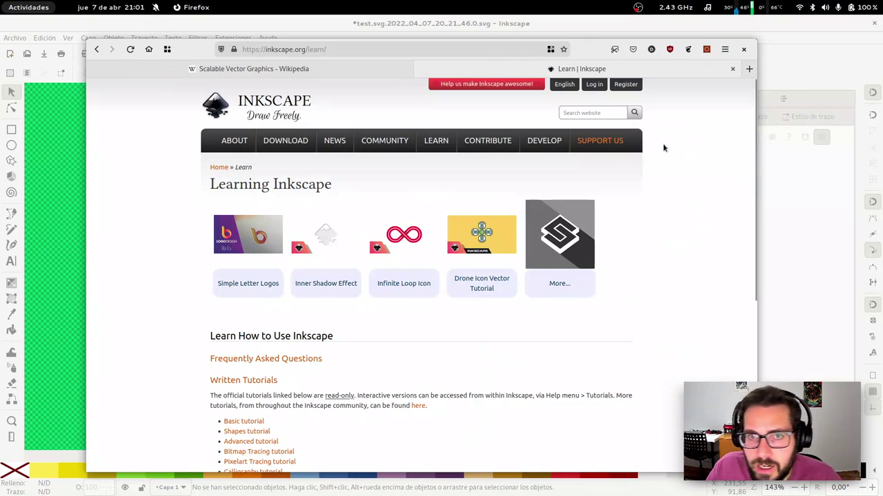
key(ctrl+Tab)
key(ctrl+w)
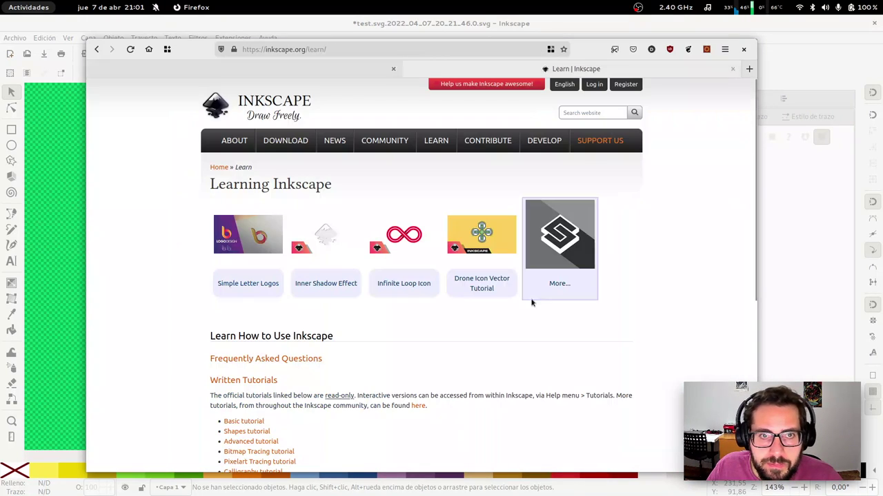
click(797, 44)
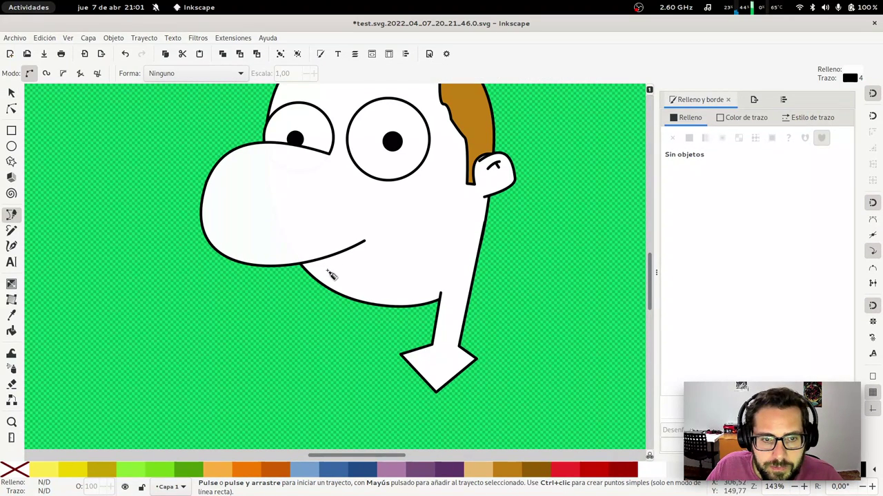
Draw a trial mouth outline below the smile, then delete it
drag(322, 268, 366, 264)
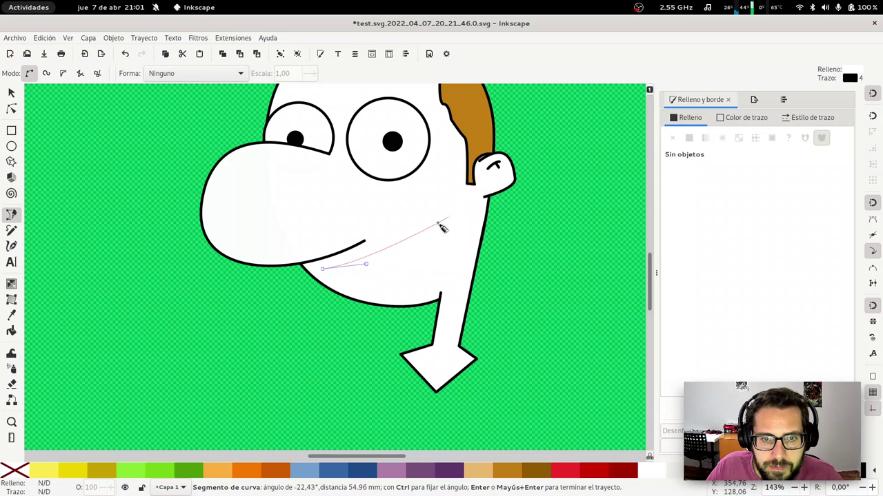
key(Escape)
click(322, 267)
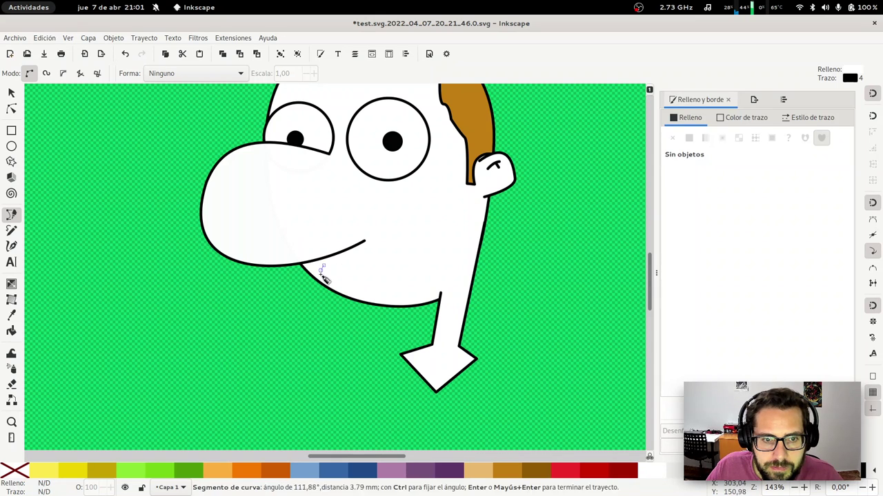
drag(389, 247, 422, 251)
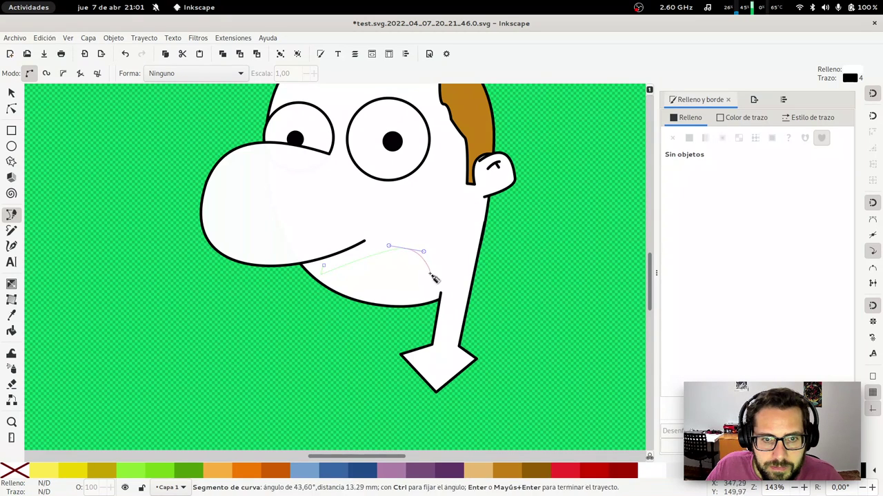
click(419, 294)
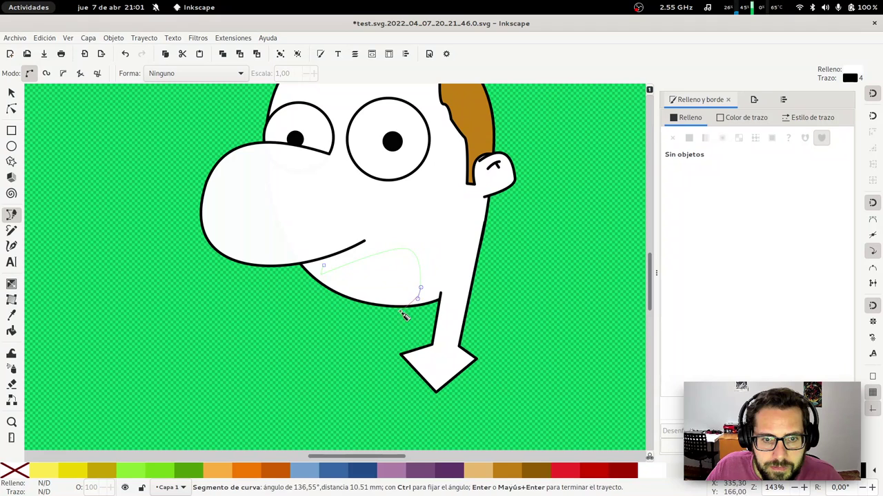
click(344, 315)
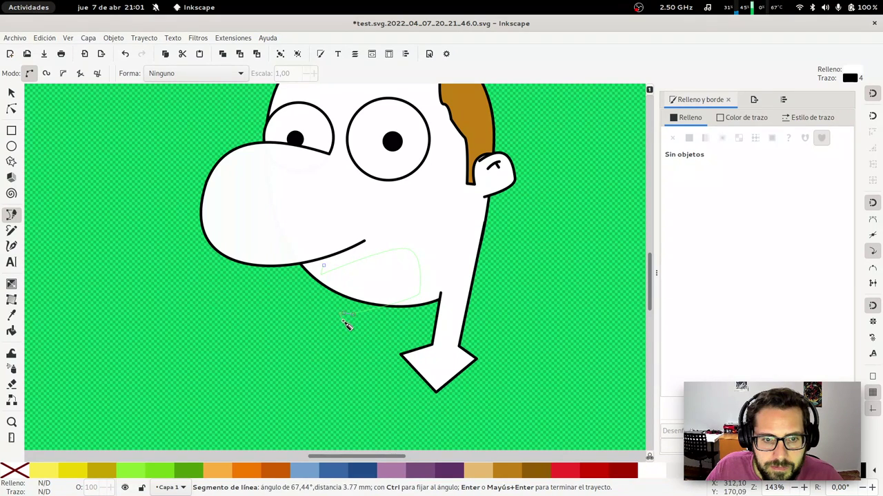
key(Return)
key(s)
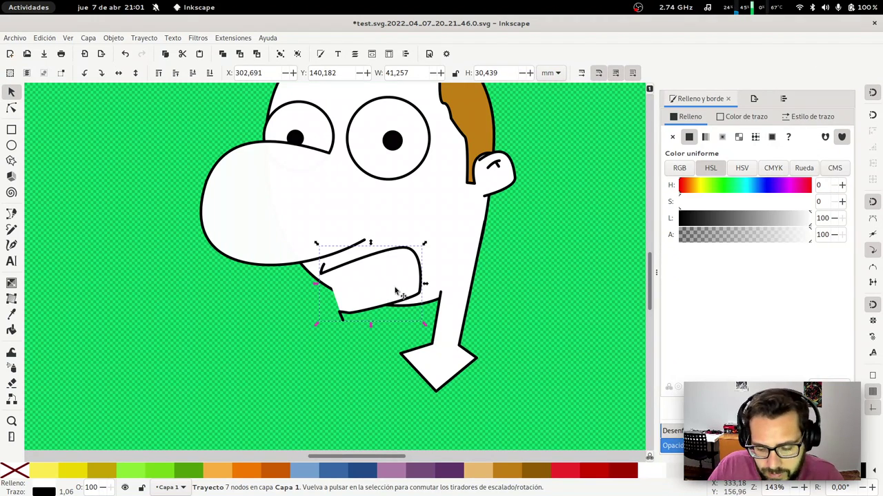
key(Delete)
Draw a closed Bezier mouth shape below the smile line
key(b)
drag(320, 271, 364, 271)
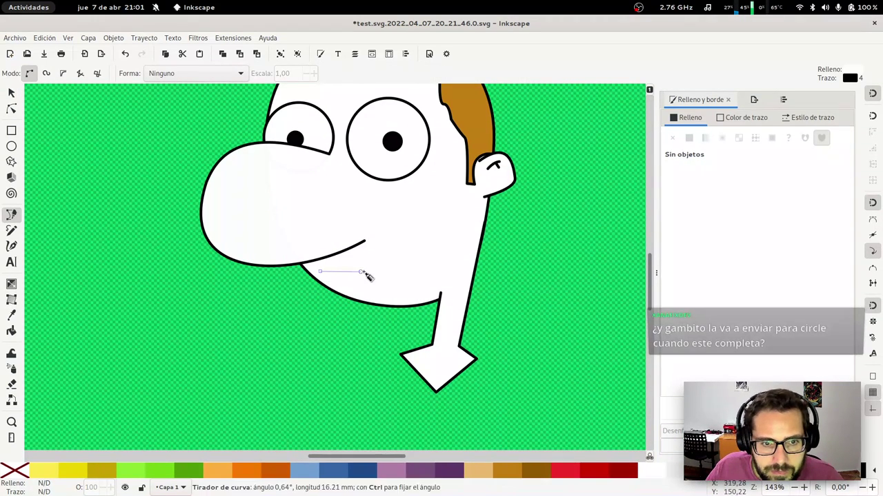
click(461, 225)
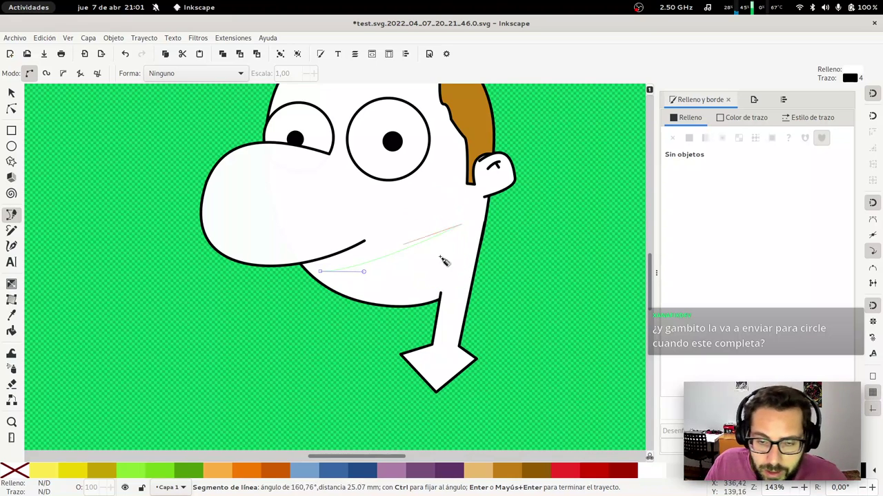
drag(460, 275, 455, 283)
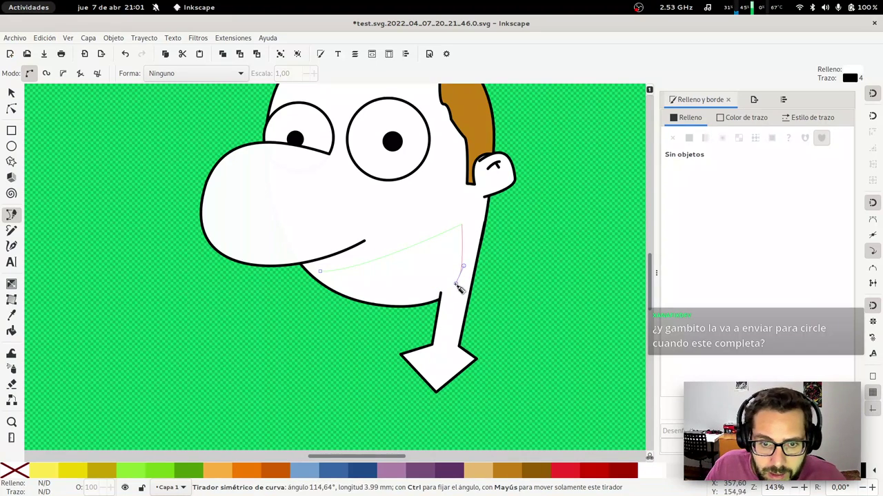
click(386, 312)
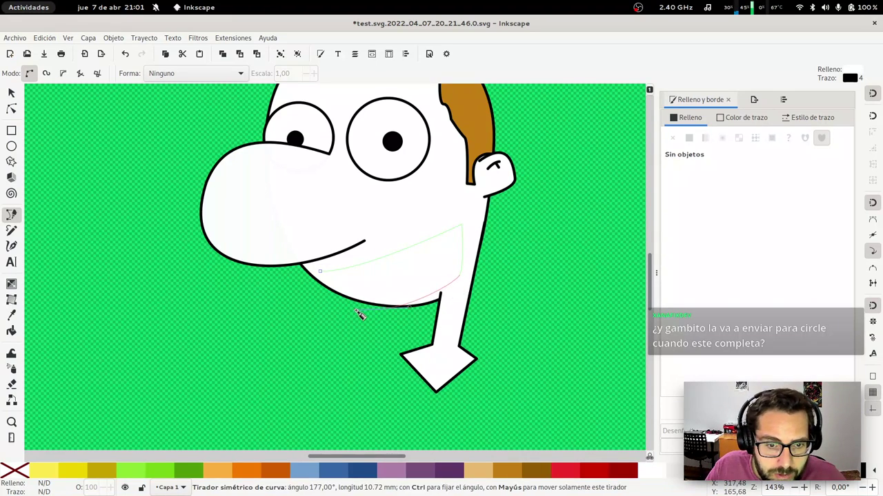
click(319, 268)
Nudge the mouth shape into place and tilt it slightly
key(s)
drag(407, 287, 406, 279)
click(406, 278)
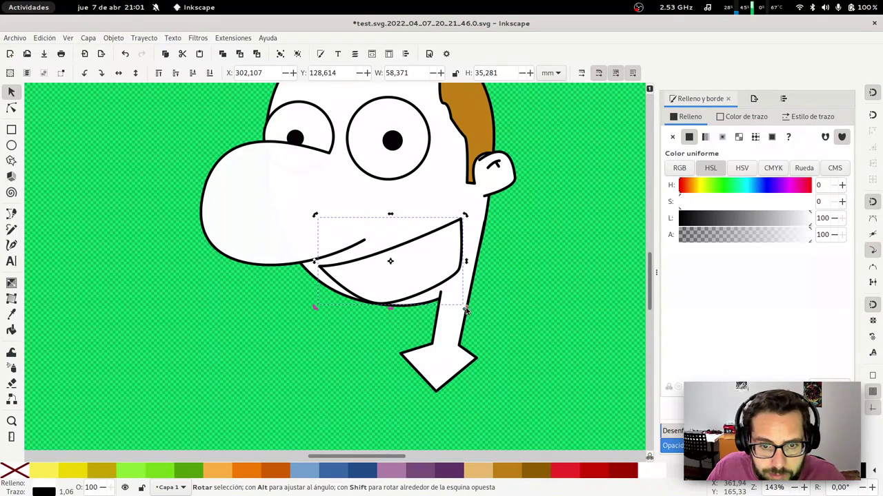
drag(466, 311, 463, 315)
drag(414, 278, 414, 276)
click(357, 273)
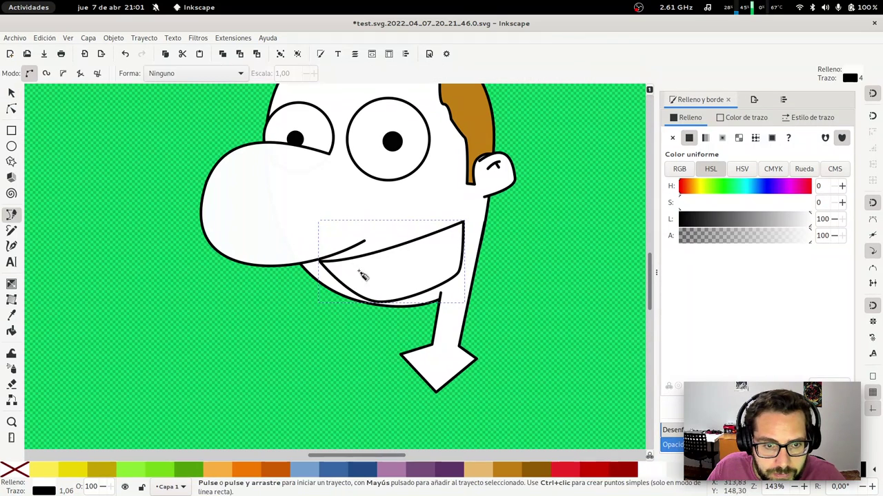
Fill the mouth shape with the dark grey Aluminio 6 swatch
click(779, 471)
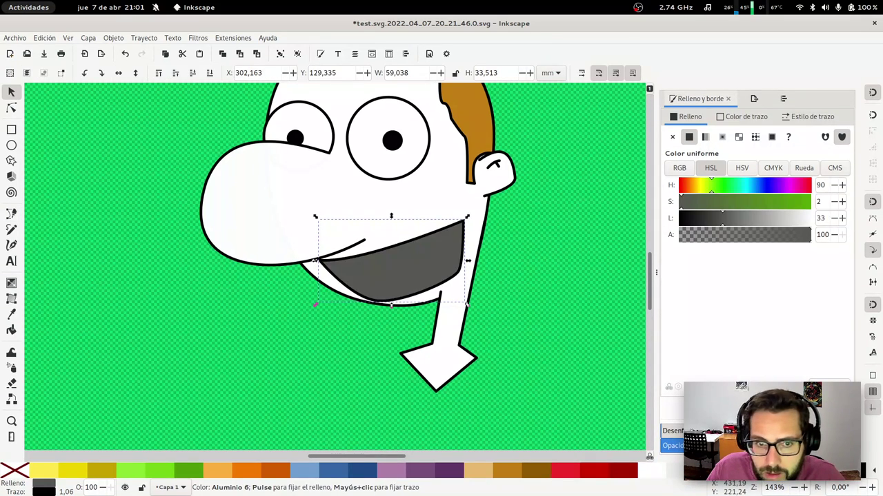
click(786, 471)
key(Escape)
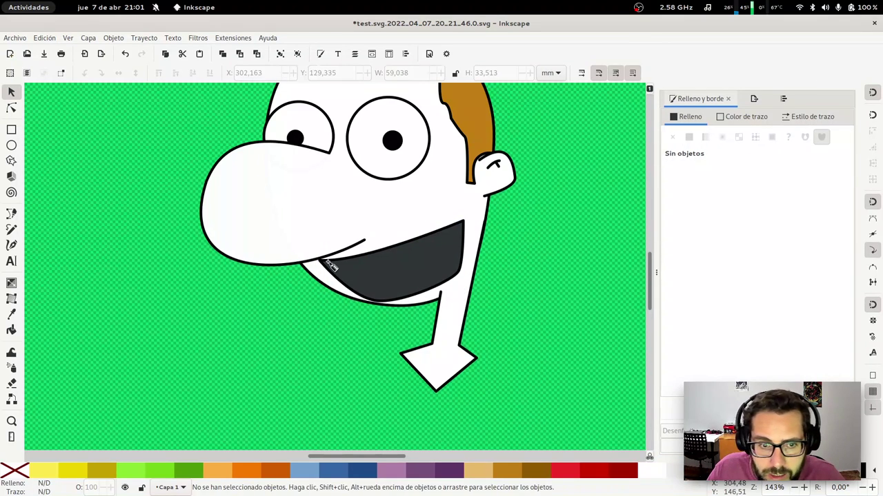
key(p)
click(330, 267)
key(Escape)
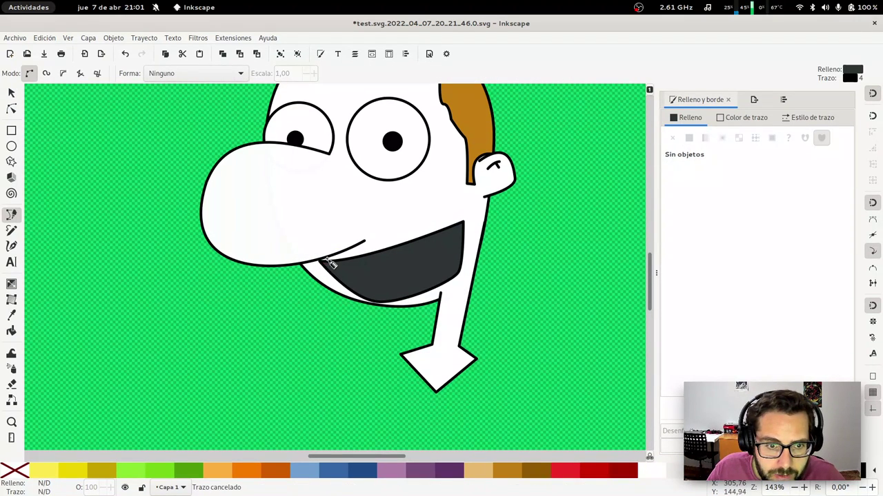
Draw the upper teeth strip, fill it white with the Dropper, and restack it
key(percent)
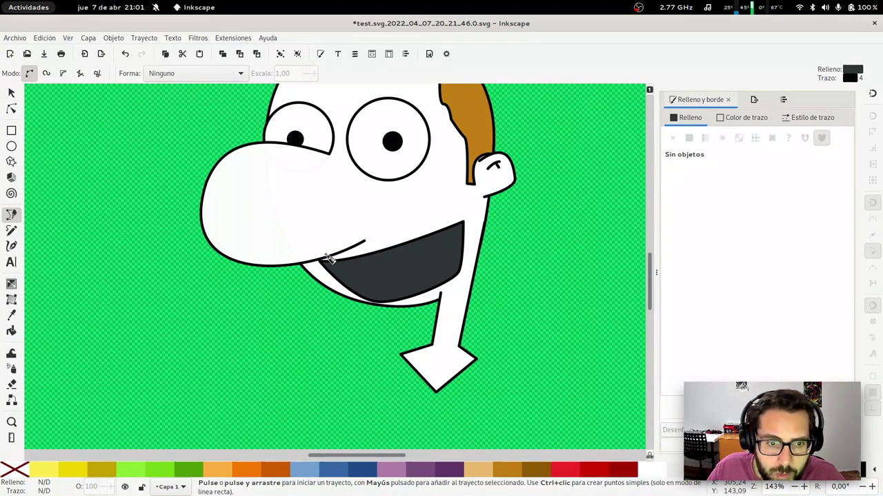
click(325, 262)
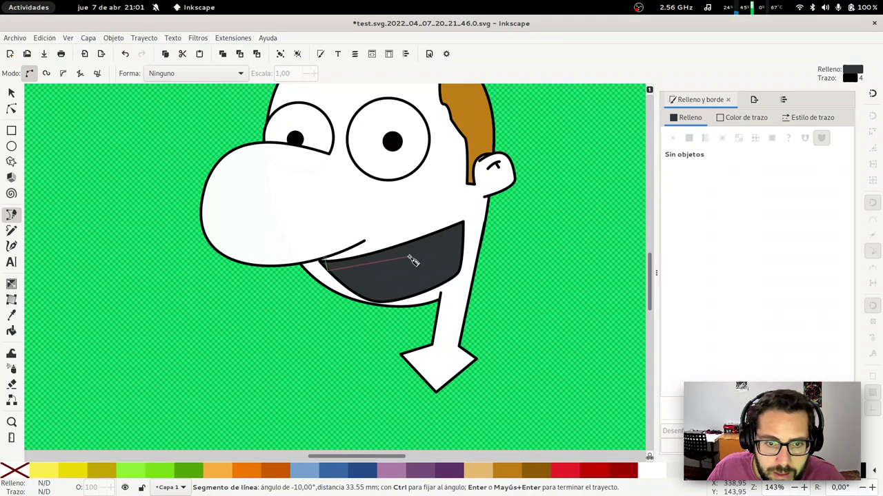
drag(411, 258, 426, 252)
click(463, 238)
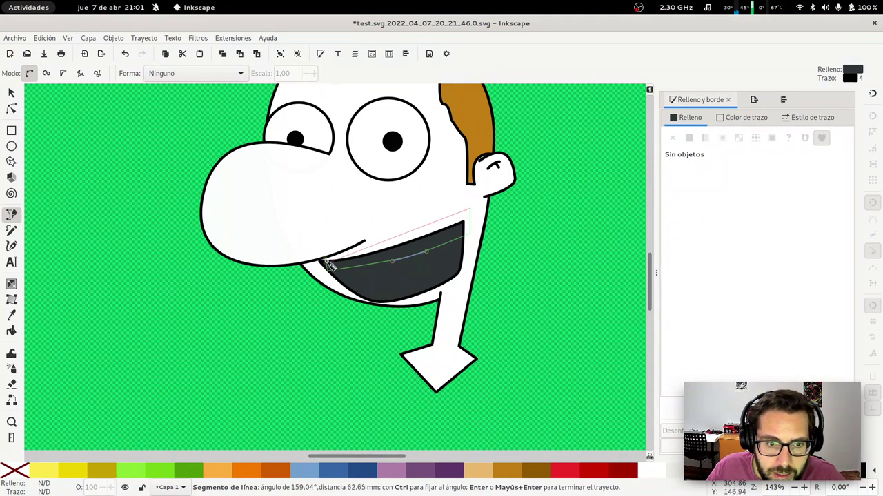
click(326, 262)
key(s)
key(d)
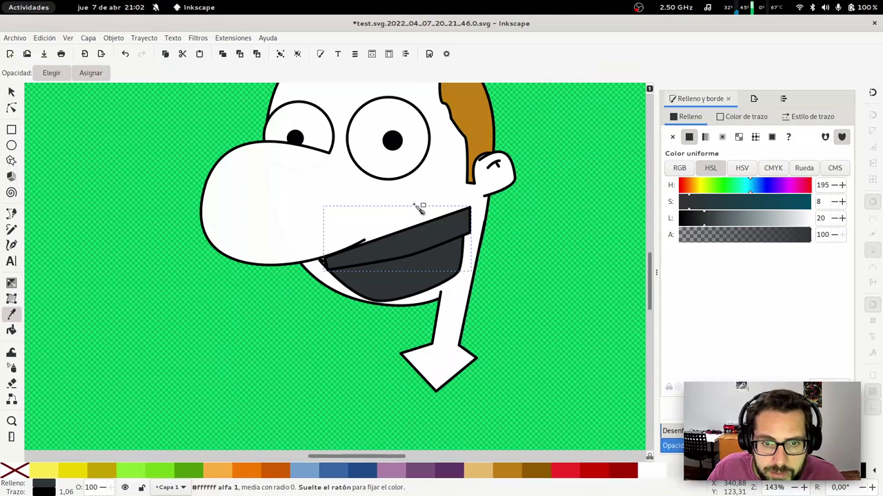
drag(419, 209, 458, 206)
key(s)
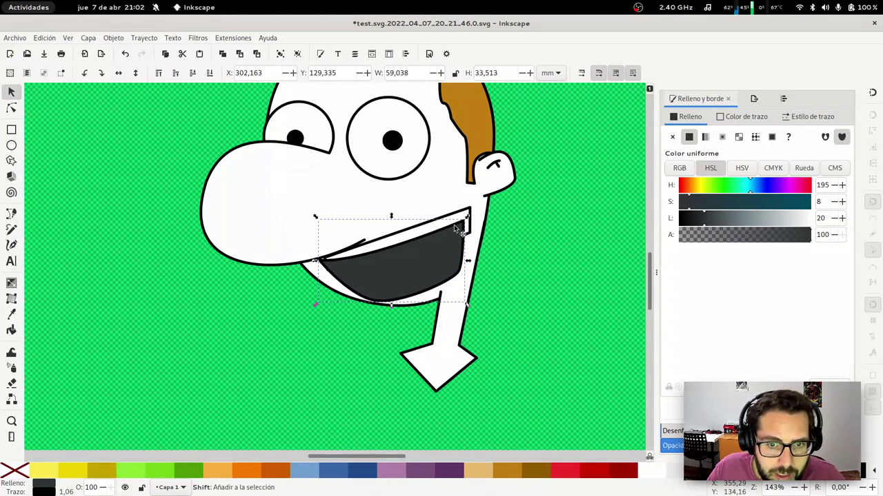
key(Page_Down)
click(368, 339)
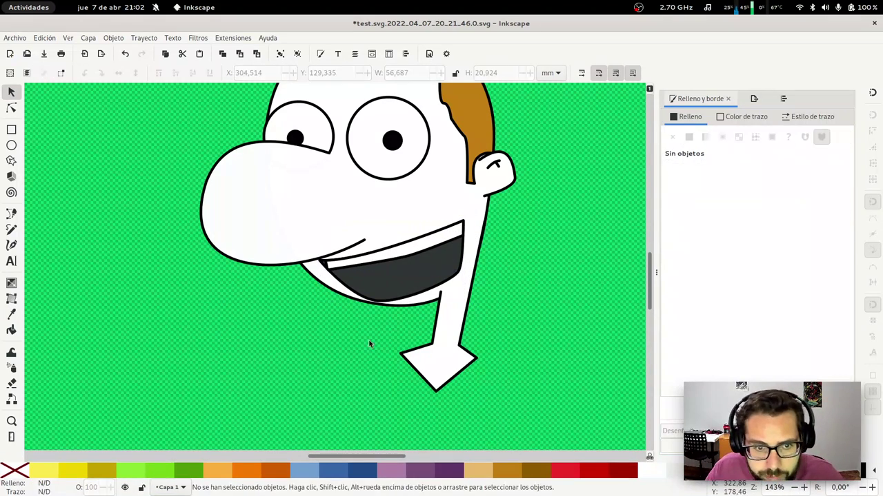
Draw a lower teeth shape along the mouth's bottom edge
key(p)
click(366, 294)
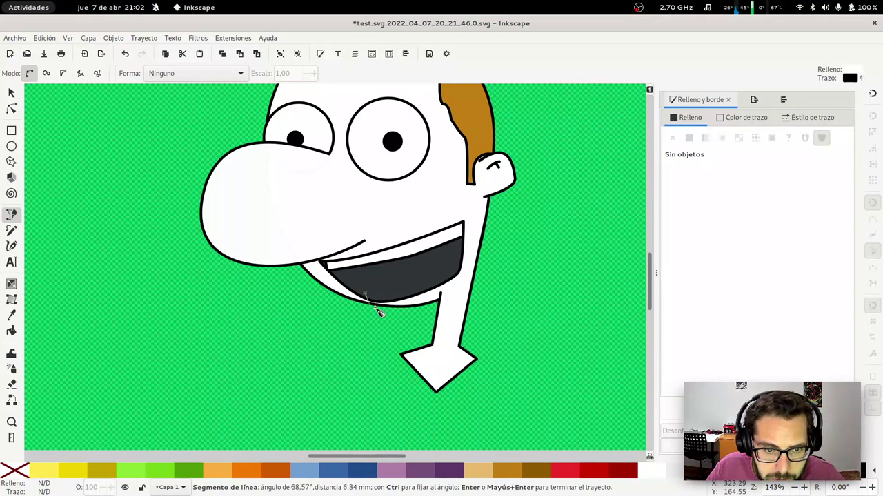
click(484, 292)
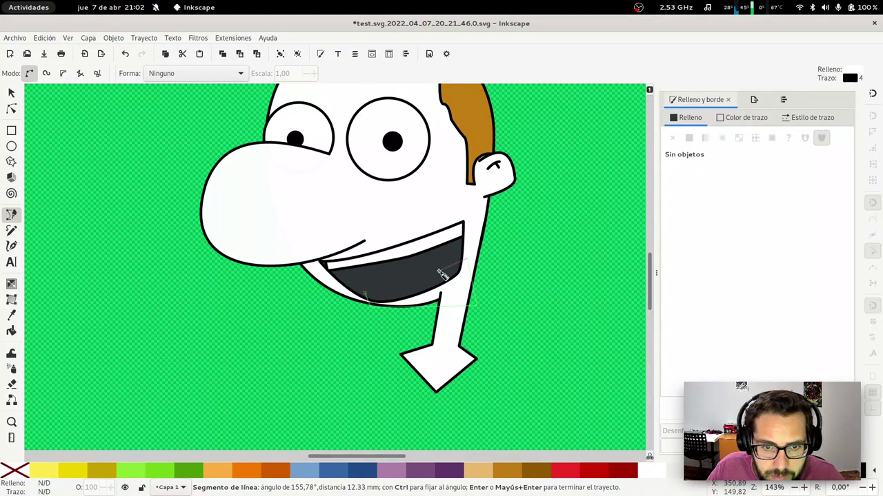
drag(442, 274, 434, 280)
click(367, 295)
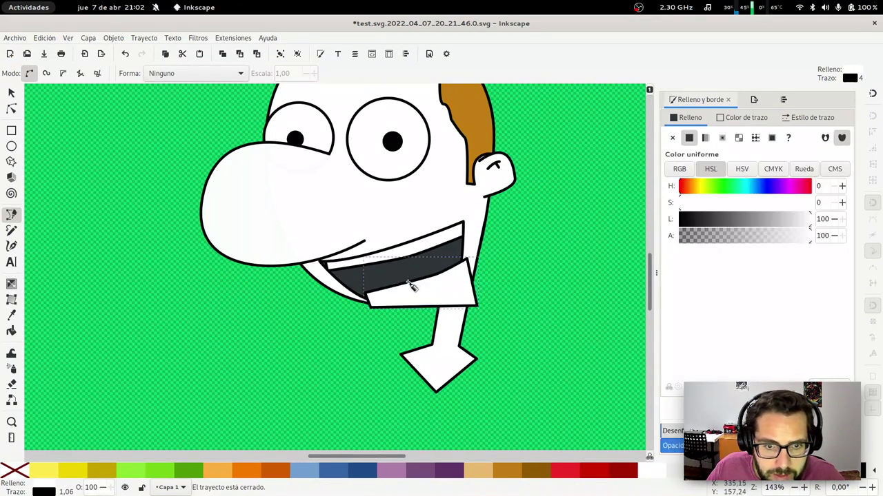
key(s)
drag(314, 213, 474, 303)
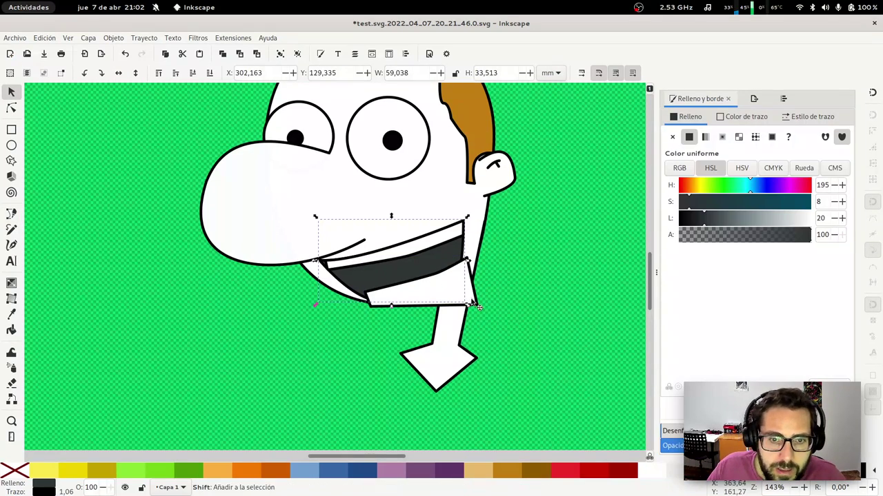
Restack the lower mouth shapes and intersect them into a lower teeth strip
key(Escape)
click(435, 262)
key(End)
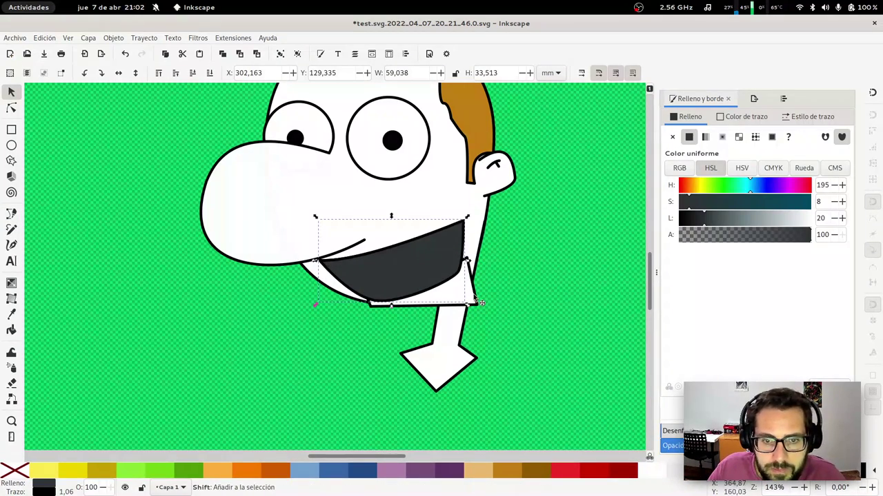
drag(314, 213, 482, 308)
key(ctrl+asterisk)
key(Escape)
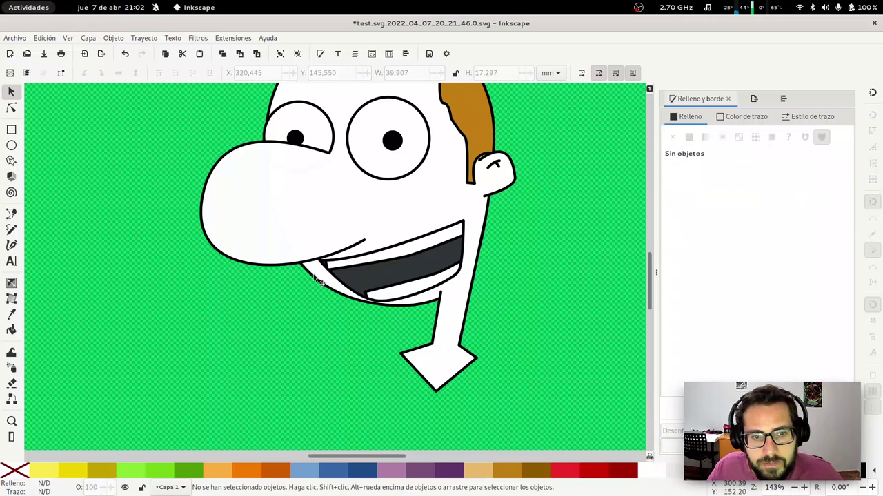
key(z)
mouse_move(312, 219)
mouse_down()
mouse_move(487, 260)
mouse_move(401, 240)
mouse_up()
Draw a tongue outline inside the mouth and fill it red
key(b)
click(377, 318)
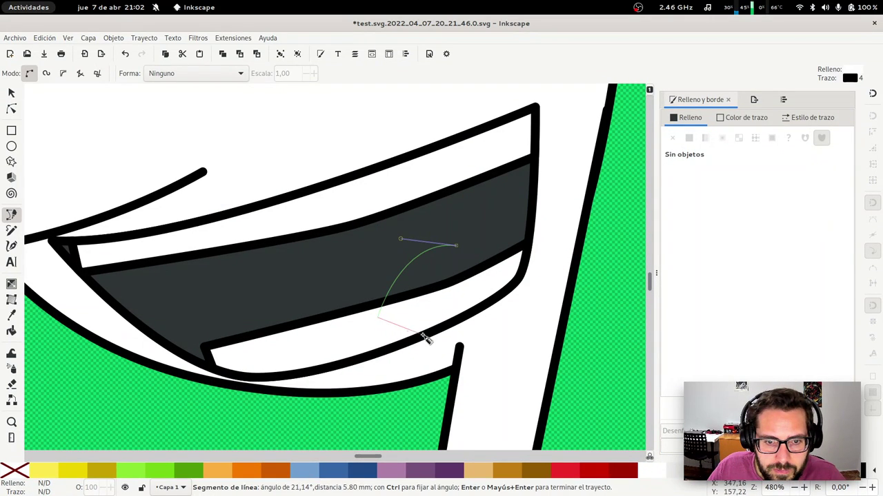
drag(520, 275, 521, 233)
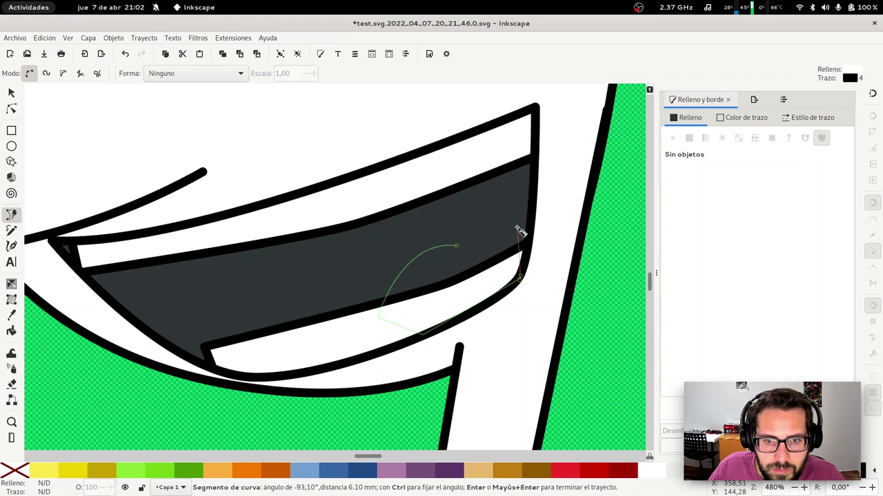
drag(473, 244, 465, 242)
click(455, 246)
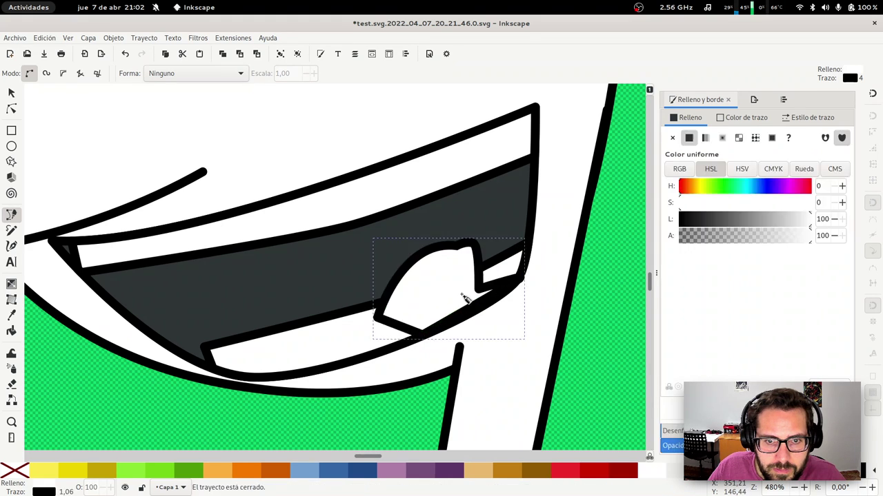
click(572, 471)
Duplicate the tongue as a second lobe to the right, behind the teeth
key(n)
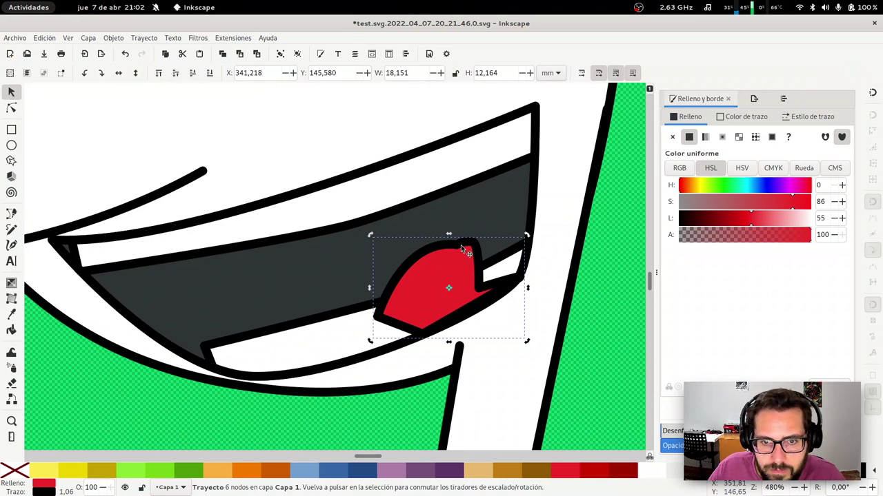
click(456, 246)
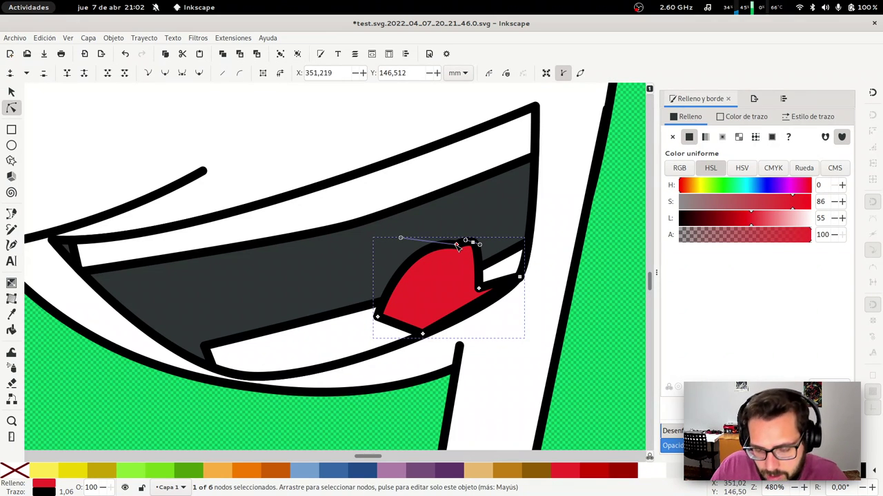
key(s)
key(Escape)
click(452, 266)
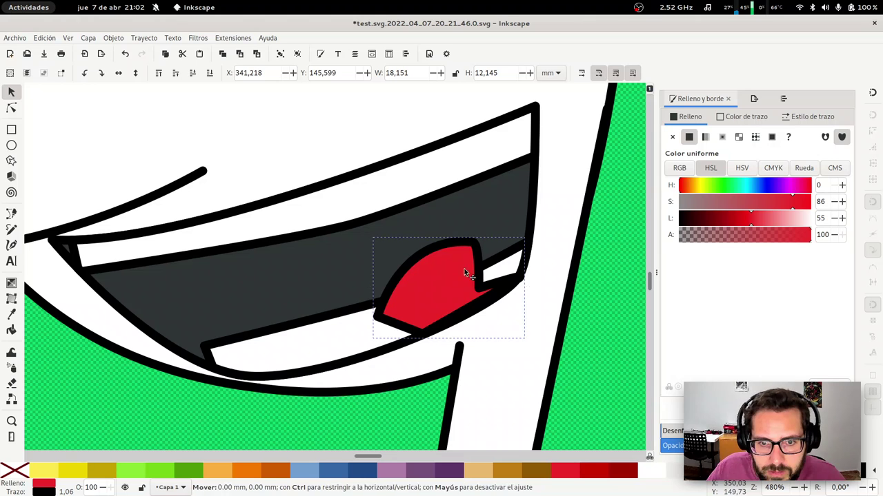
drag(465, 273, 514, 265)
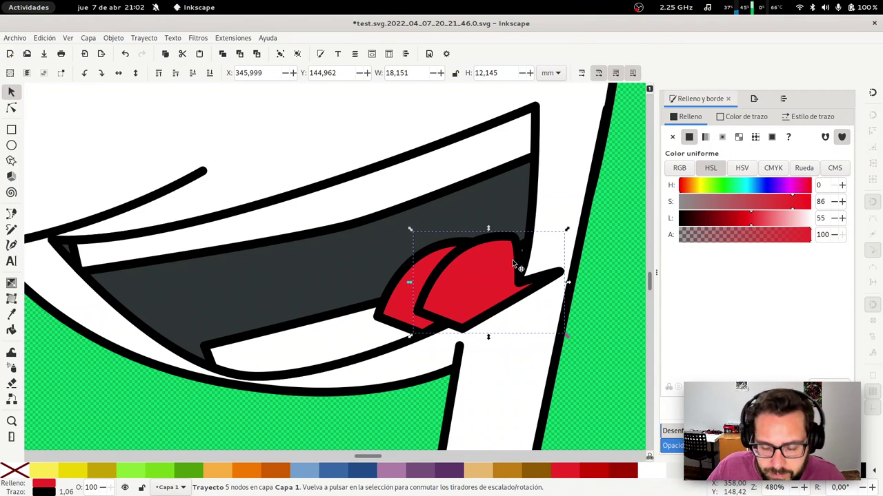
key(Page_Down)
key(Page_Down)
drag(480, 277, 440, 282)
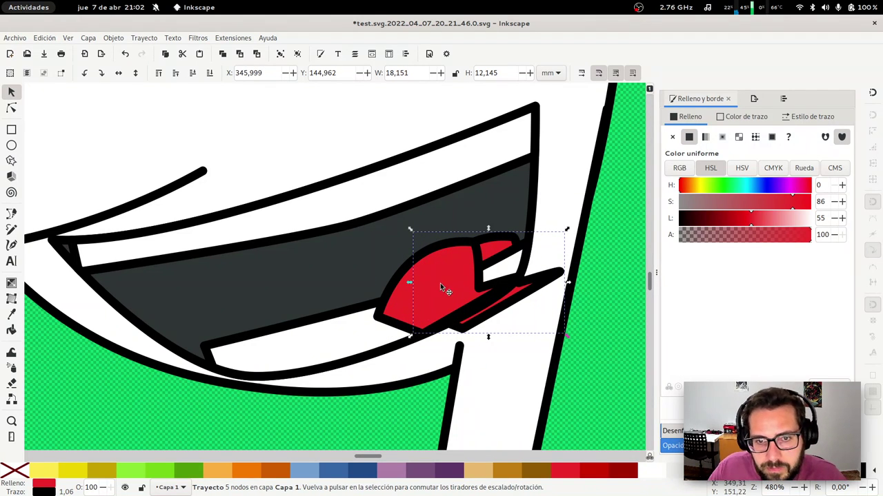
key(Page_Down)
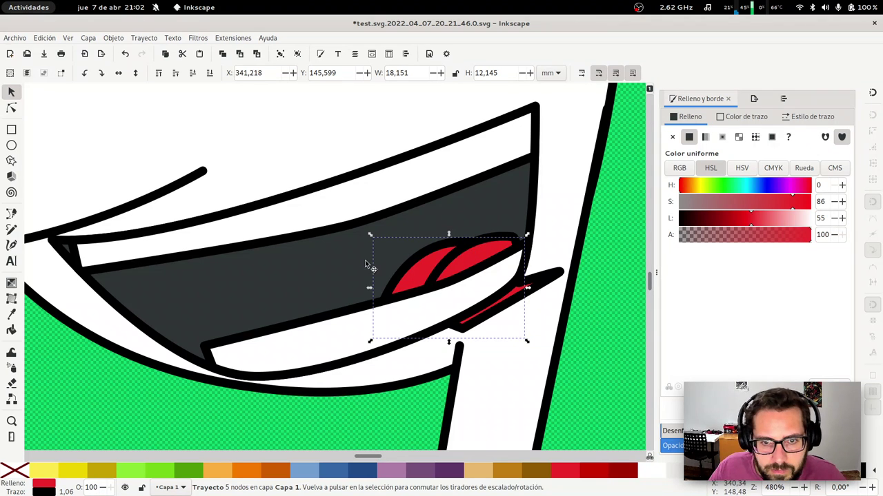
Restack the dark mouth shape so the teeth and tongue show over it
click(372, 265)
key(Home)
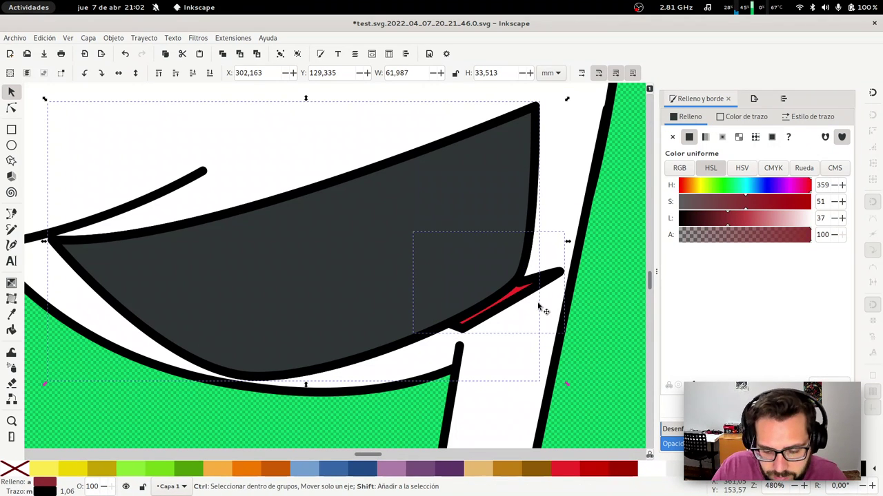
key(ctrl+z)
click(418, 272)
click(394, 284)
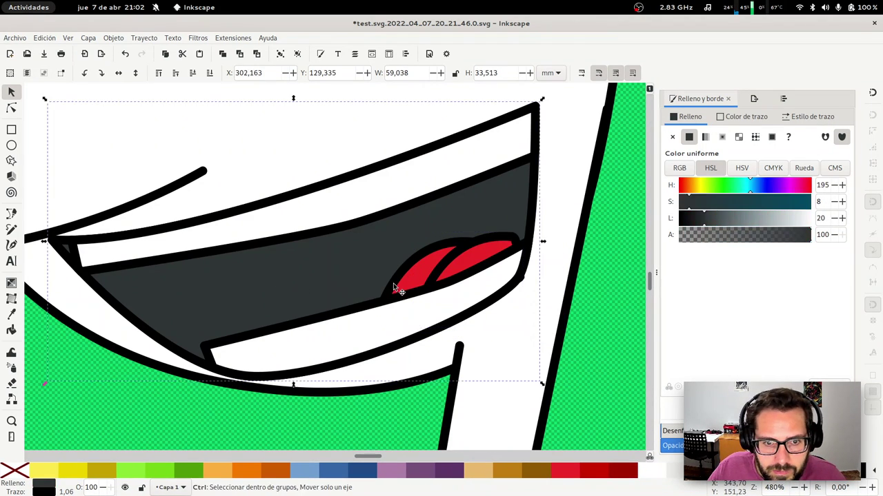
key(Home)
alt+click(415, 276)
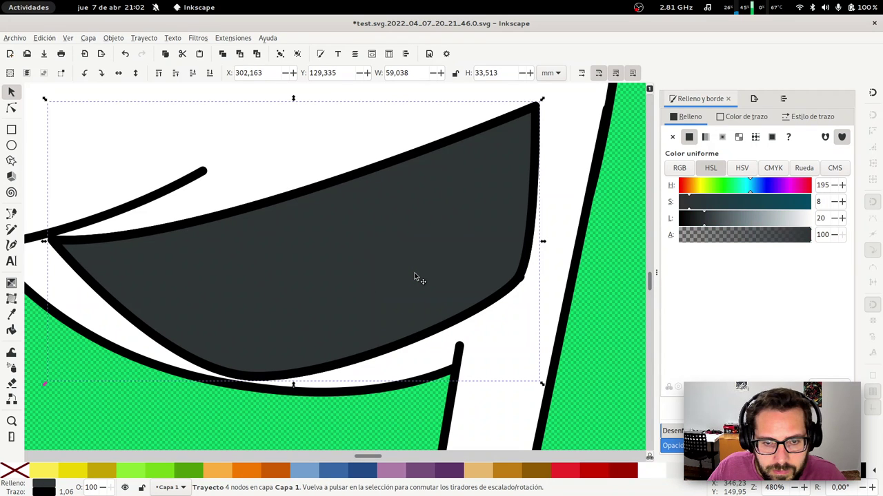
key(End)
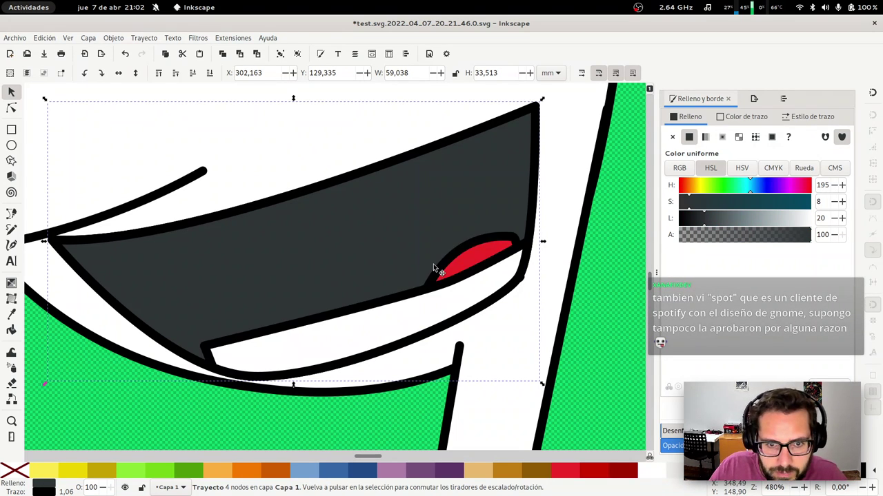
shift+click(415, 263)
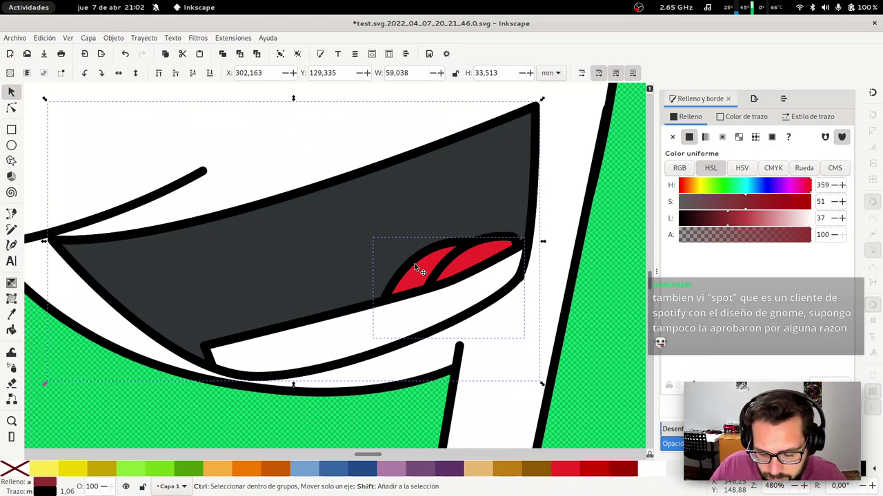
key(ctrl+z)
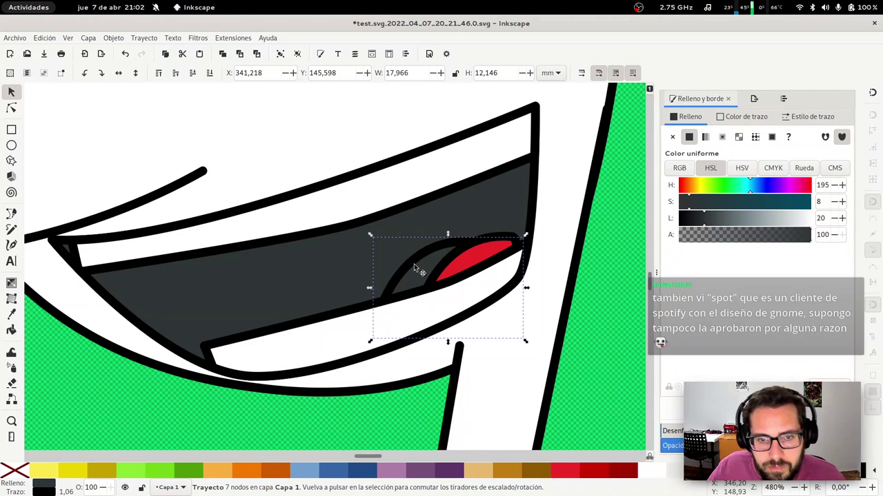
Copy the red onto the left tongue lobe with the Dropper and zoom out
key(d)
click(483, 266)
key(s)
key(Escape)
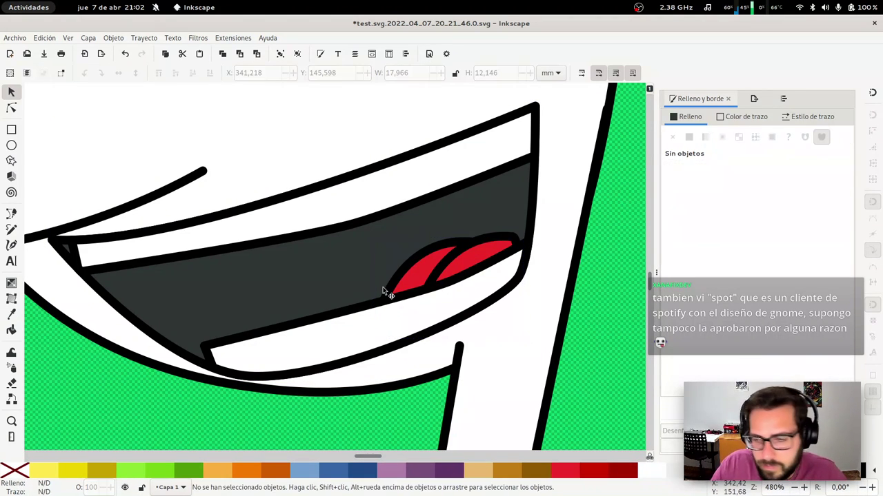
scroll(385, 291, down, 1)
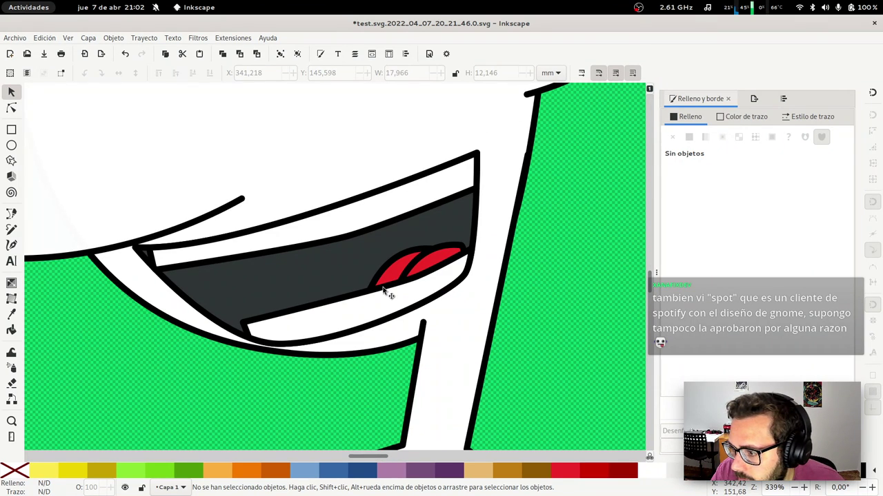
scroll(384, 291, down, 1)
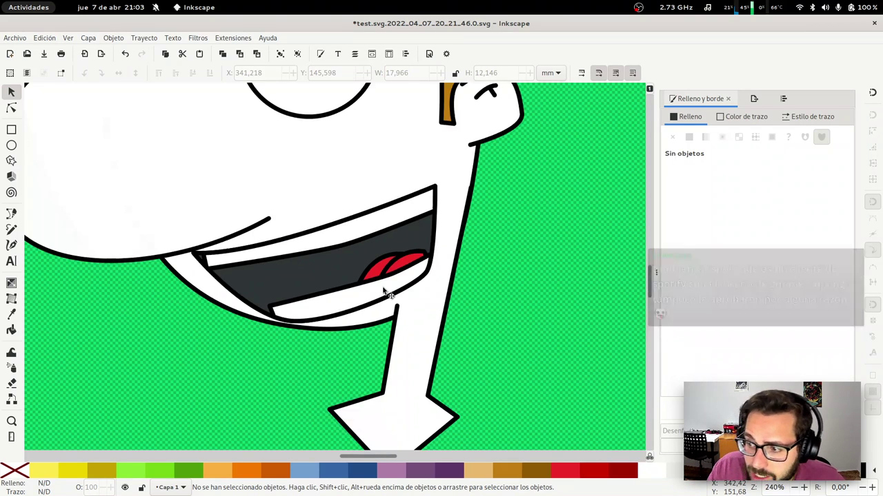
scroll(447, 258, up, 2)
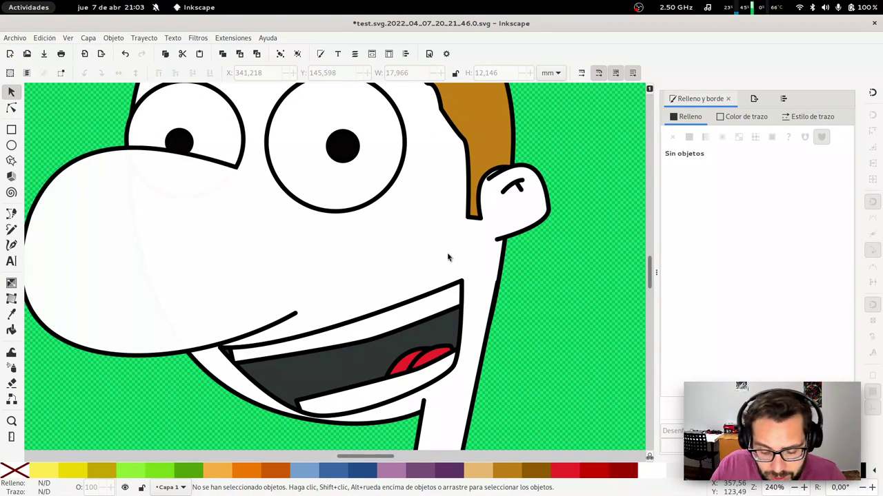
scroll(448, 258, down, 1)
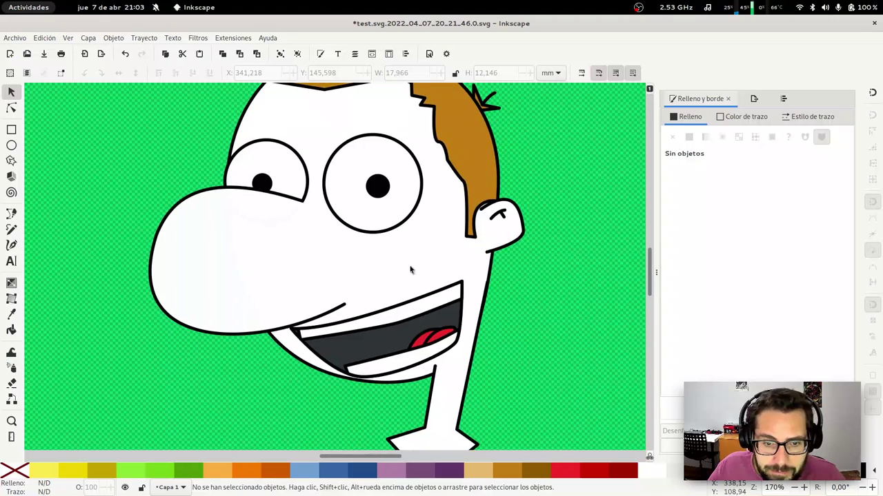
scroll(411, 270, down, 2)
Tint the face, nose and ear a pale peach using the Fill HSL sliders
click(246, 233)
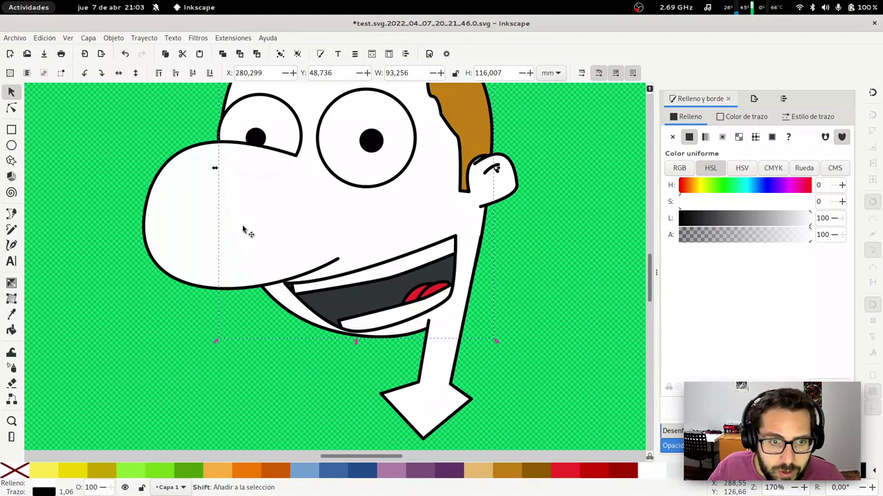
shift+click(507, 183)
mouse_move(380, 231)
mouse_down()
mouse_move(397, 324)
mouse_move(411, 324)
mouse_up()
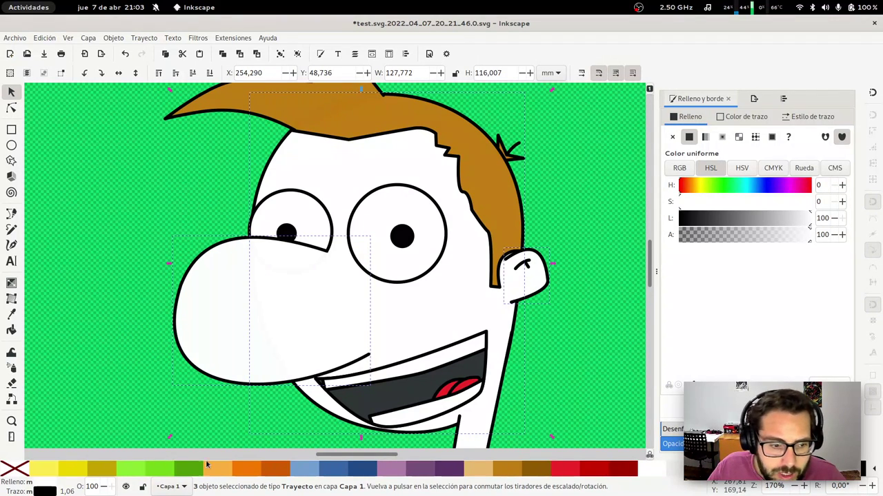
click(741, 117)
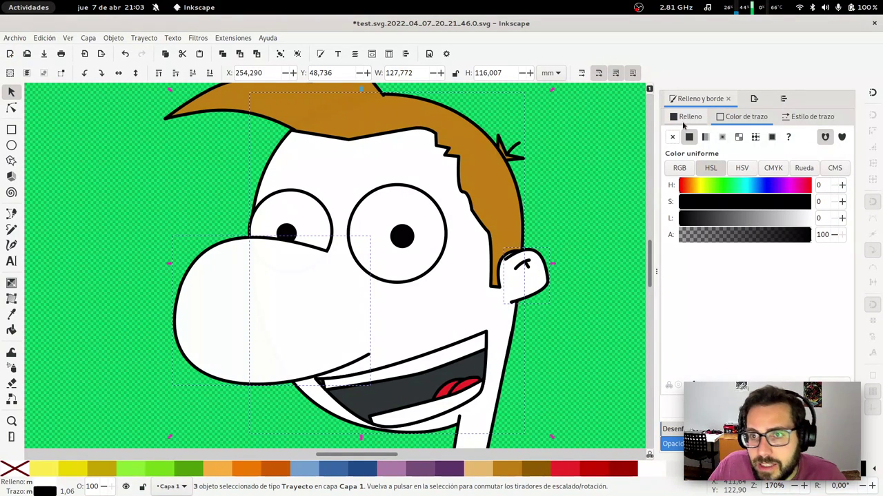
click(686, 117)
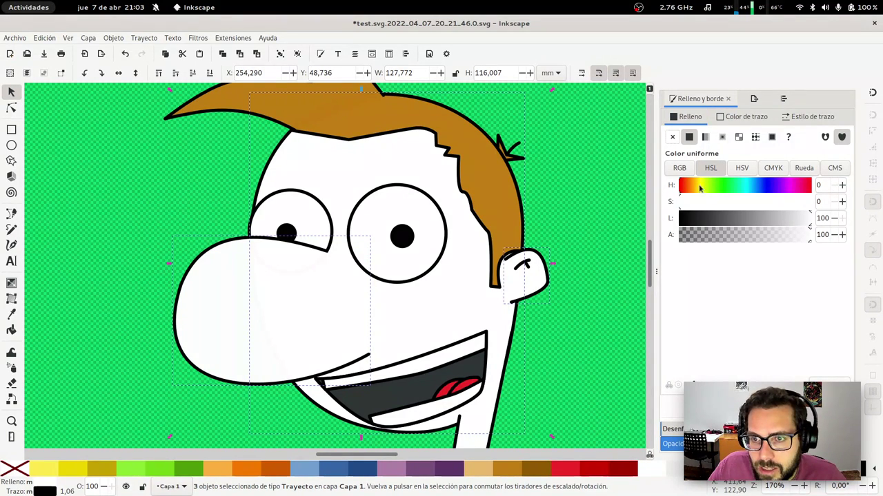
mouse_move(719, 205)
mouse_down()
mouse_move(738, 205)
mouse_move(749, 220)
mouse_move(811, 204)
mouse_move(784, 222)
mouse_up()
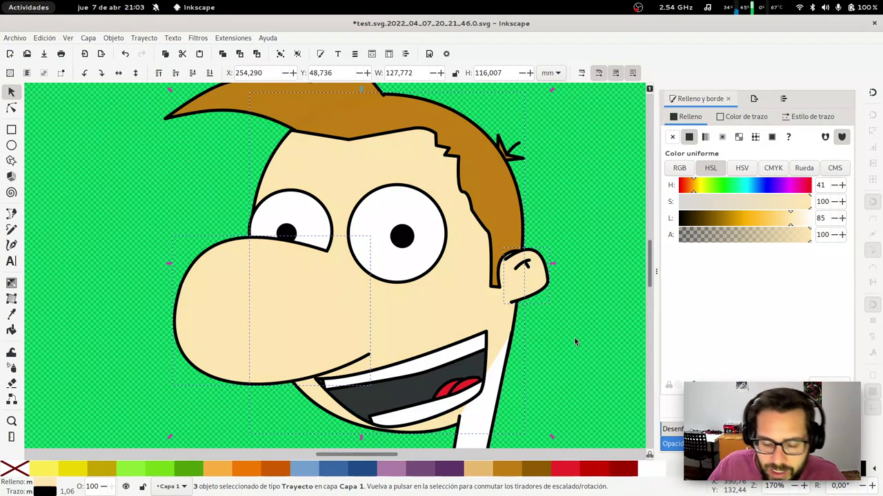
Apply the skin colour to the neck with the Dropper and save test.svg
key(minus)
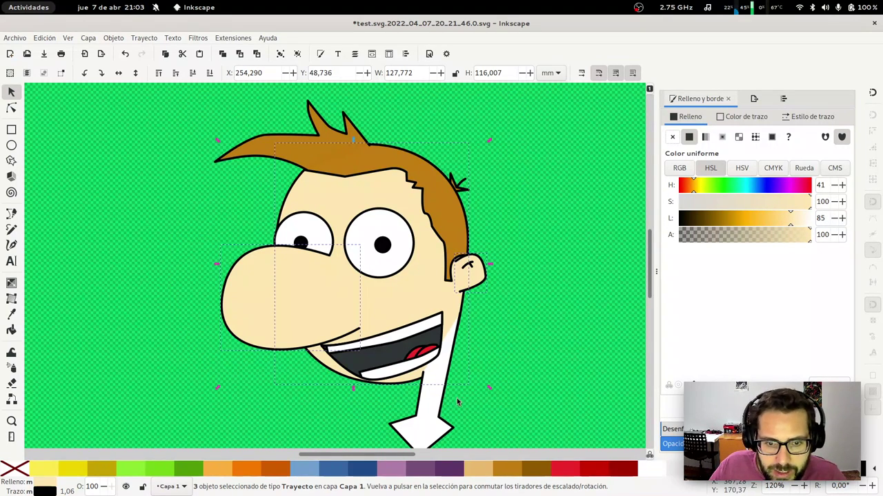
click(446, 414)
key(d)
click(433, 289)
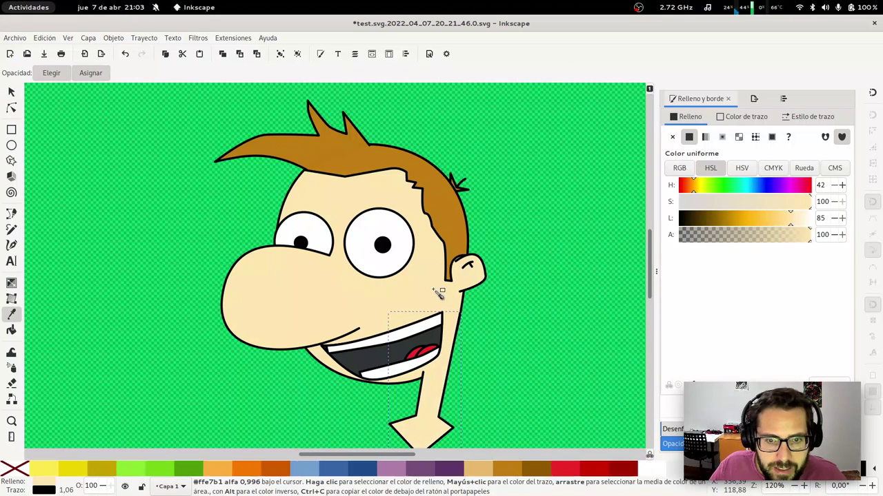
key(s)
key(Escape)
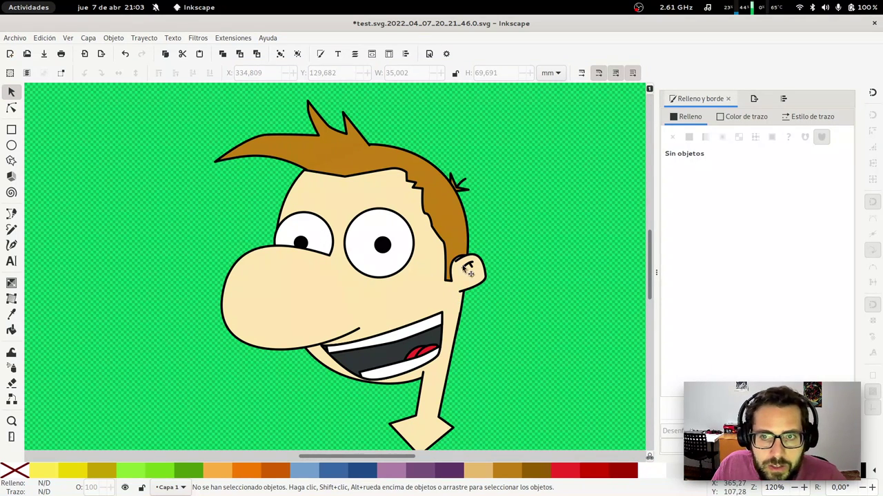
key(ctrl+s)
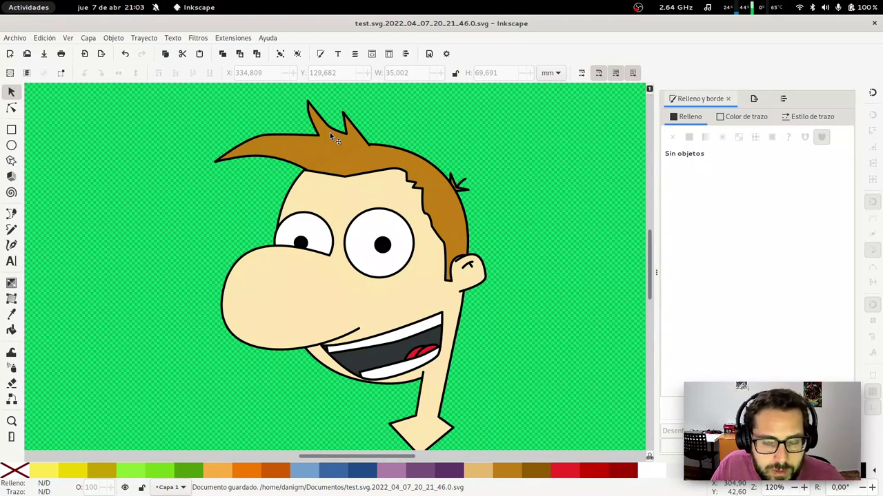
key(super)
text(tex)
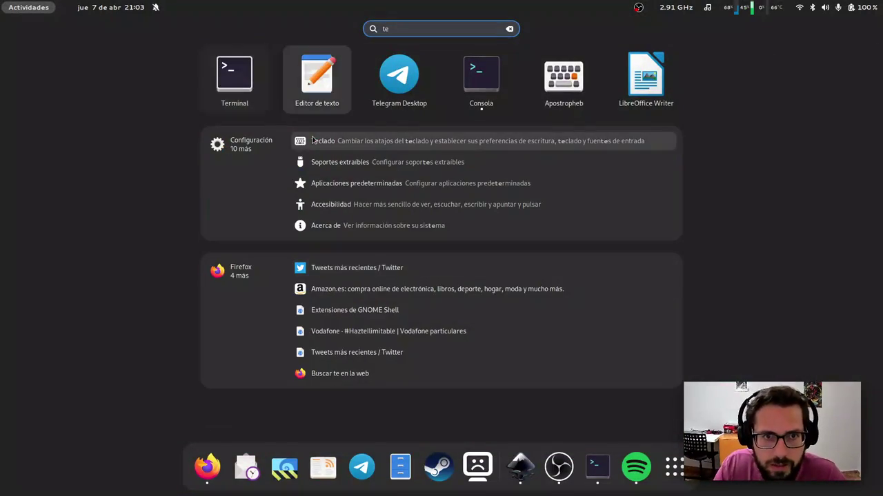
key(Return)
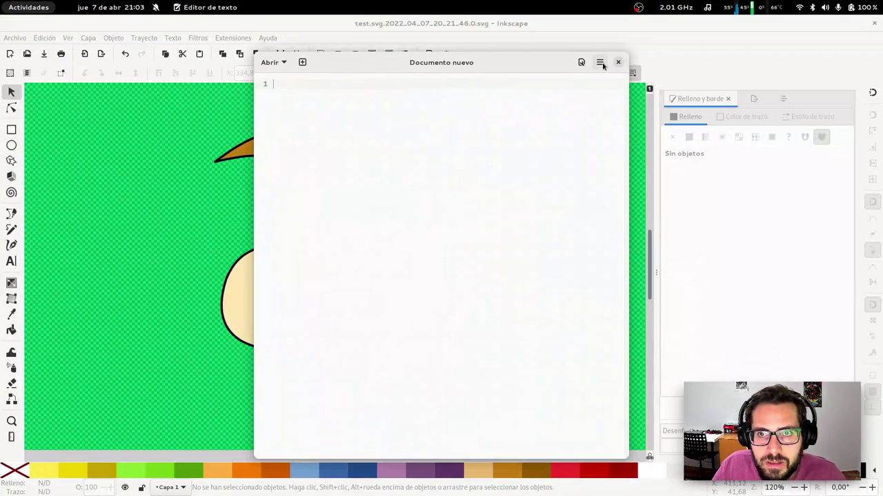
click(600, 62)
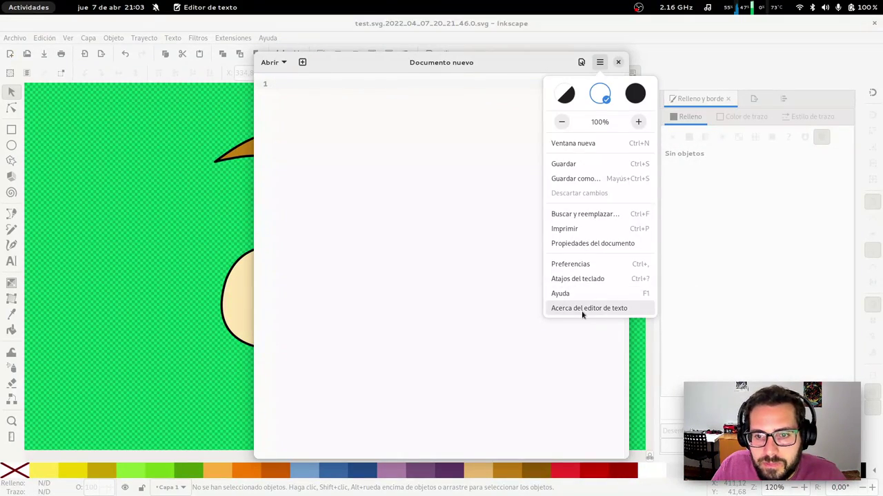
click(582, 309)
click(443, 189)
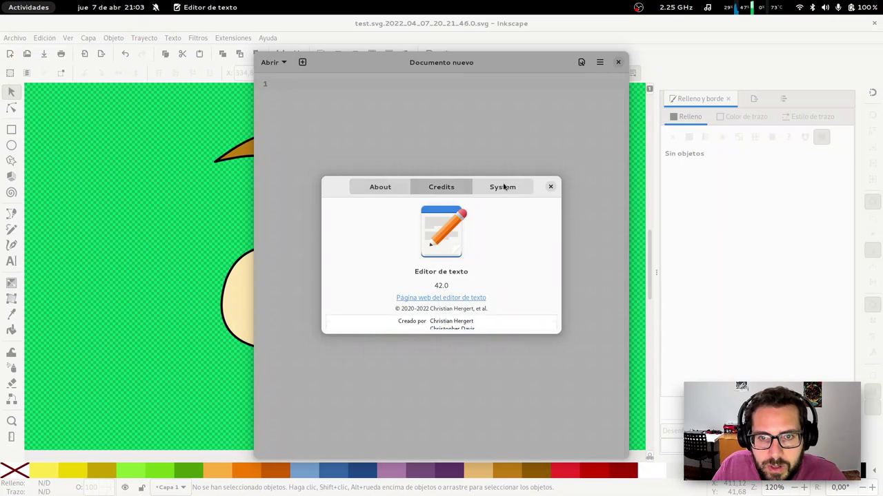
click(510, 187)
click(550, 188)
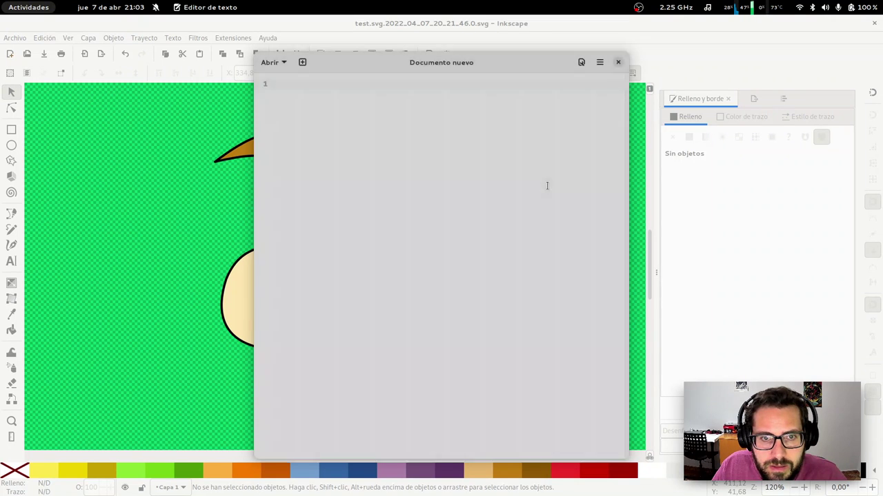
click(618, 62)
List installed flatpak editors with 'flatpak list | grep -i editor' in a new terminal
key(ctrl+alt+t)
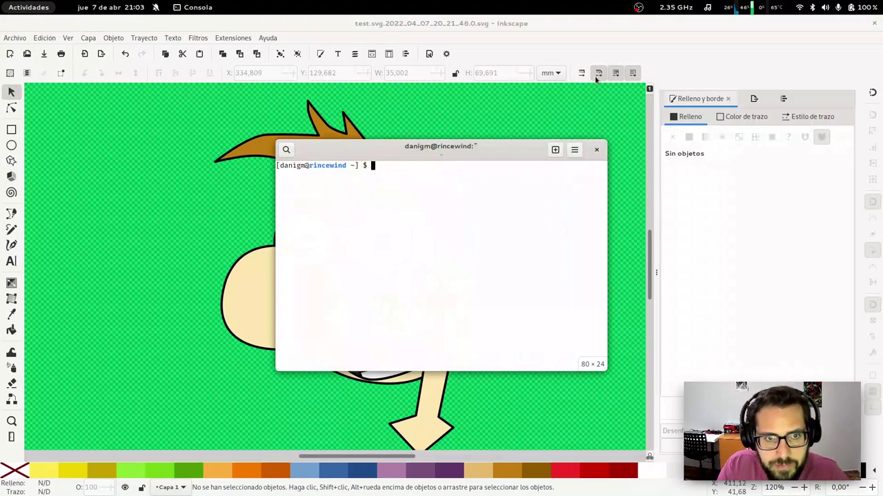
text(flatpak list | )
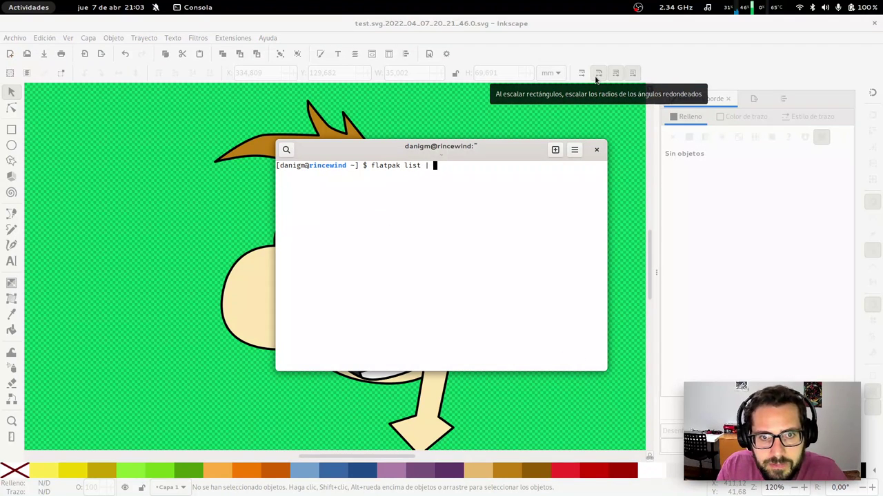
text(grep -i editor)
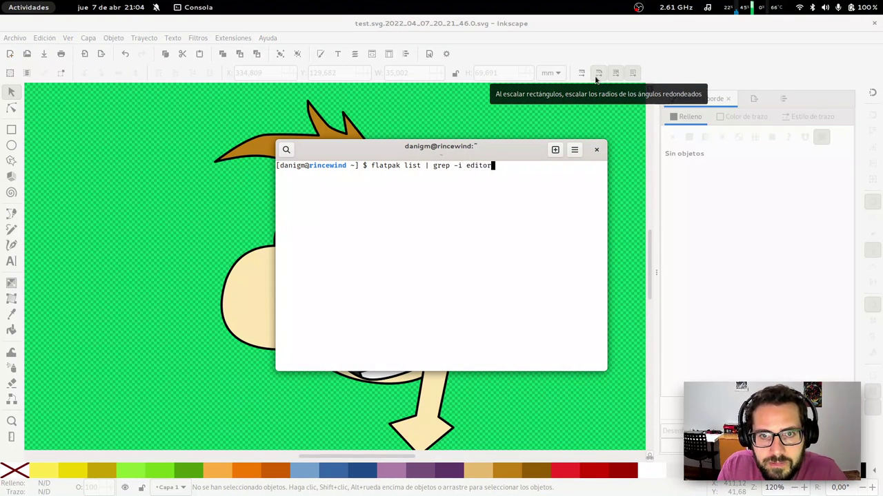
key(Return)
Launch the Text Editor with 'flatpak run org.gnome.TextEditor'
double_click(400, 200)
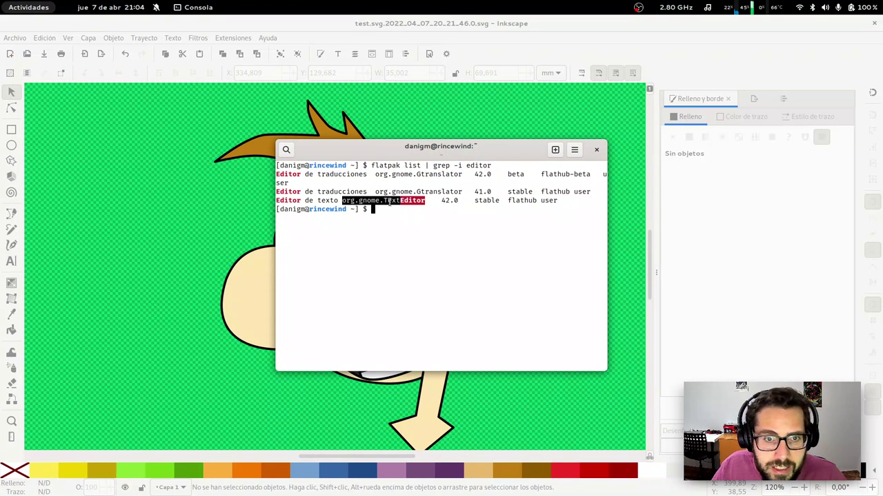
click(416, 200)
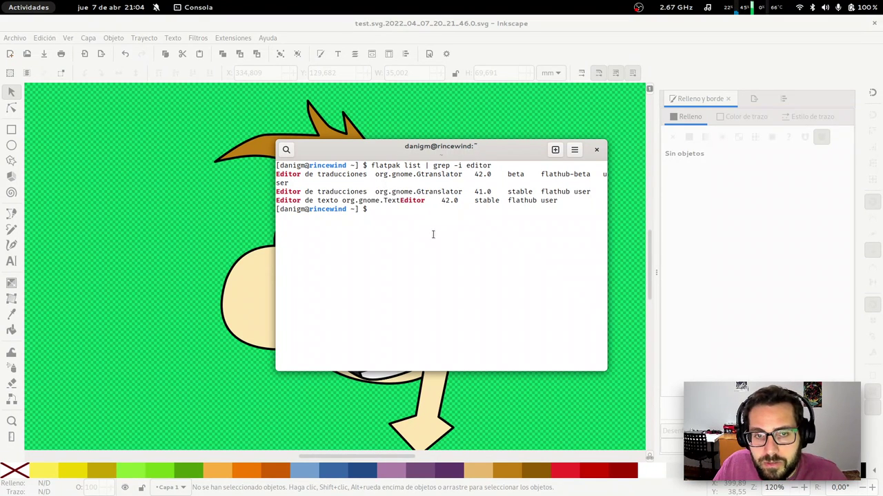
drag(343, 201, 427, 200)
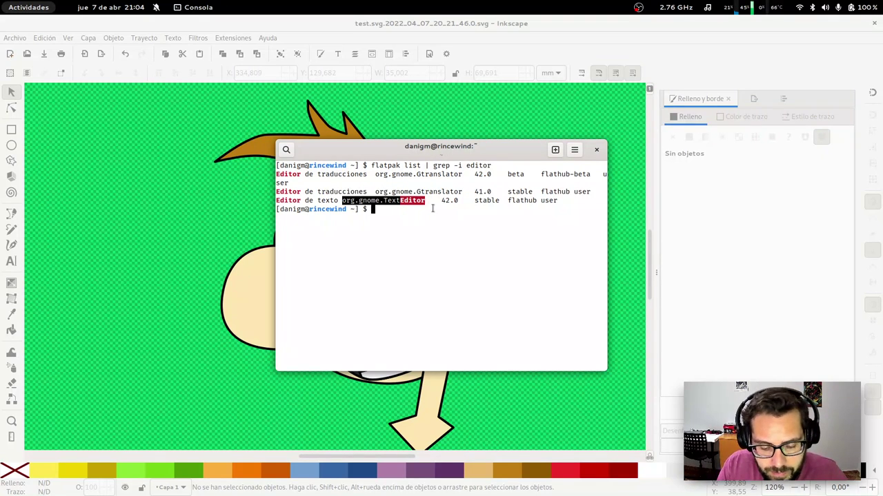
text(flatpak run)
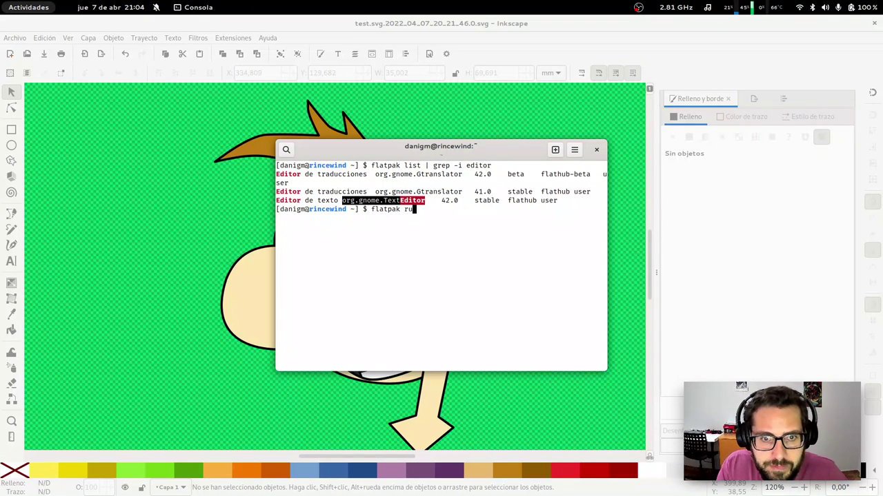
text( org.gnome.Tex)
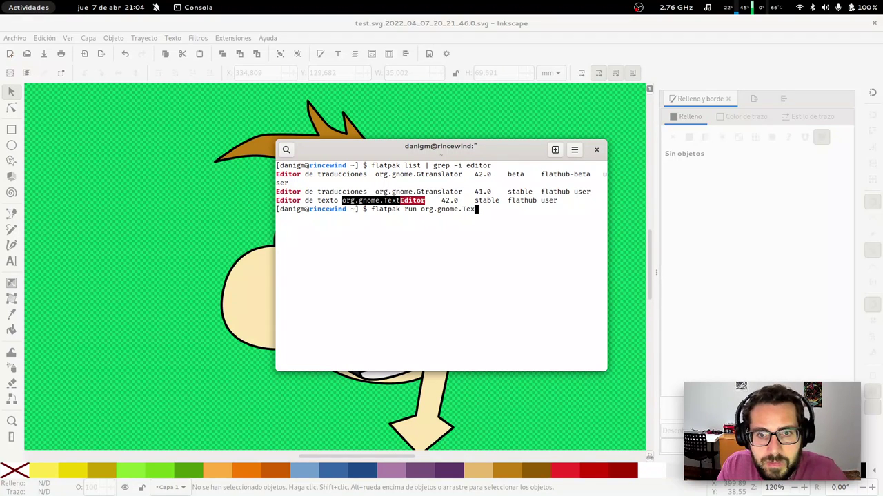
text(tEditor)
key(Return)
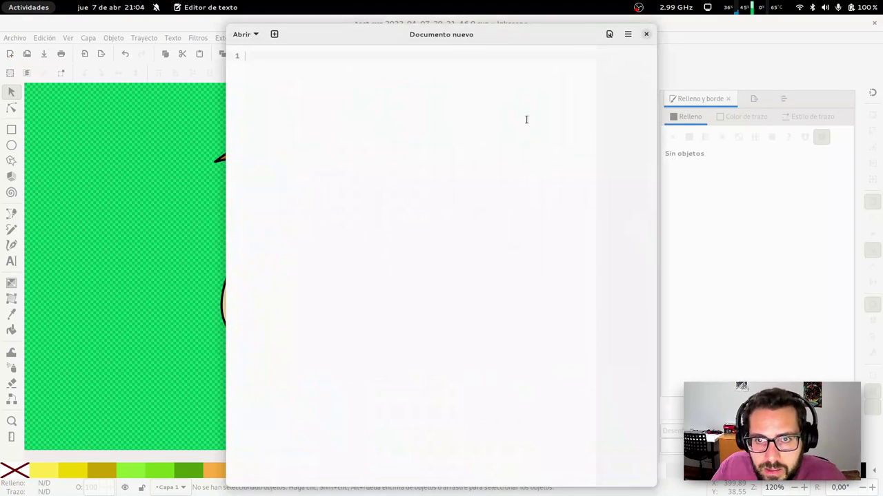
Open the Text Editor's 'Acerca del editor de texto' About dialog from the main menu
click(628, 36)
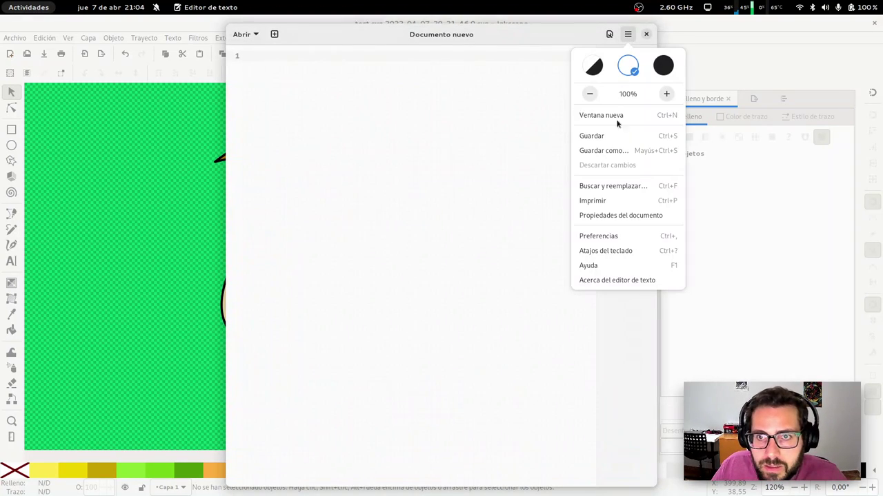
click(628, 282)
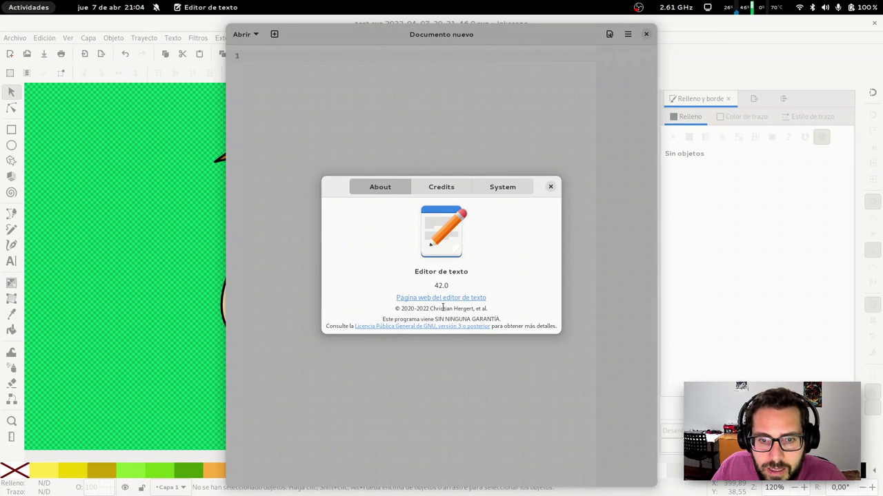
double_click(442, 309)
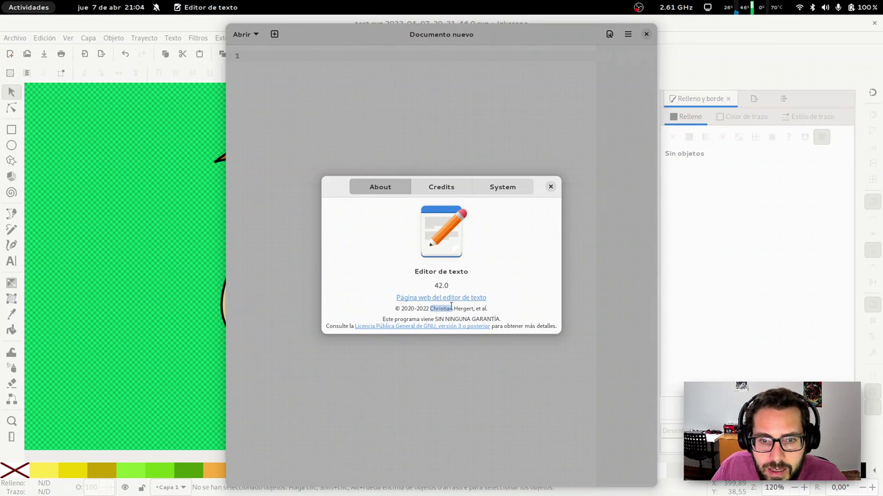
Scroll through the Credits contributor list, then close the About dialog
click(459, 186)
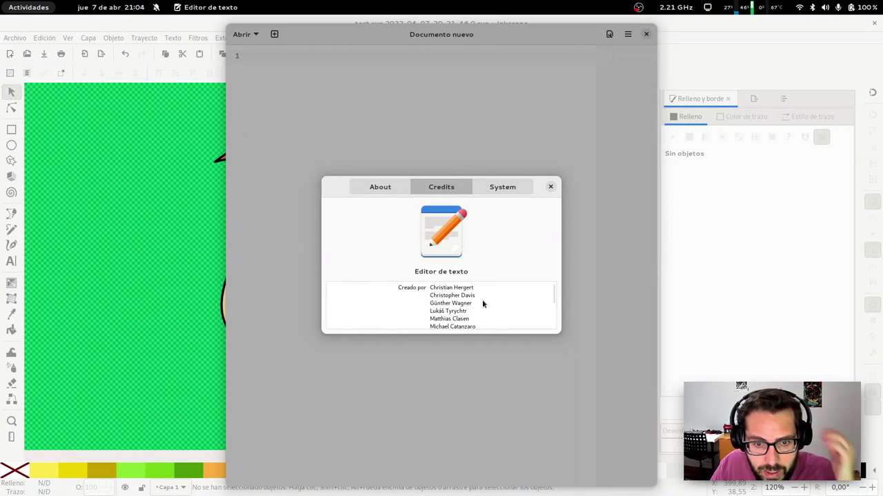
scroll(482, 304, down, 1)
scroll(482, 303, down, 2)
scroll(479, 302, down, 2)
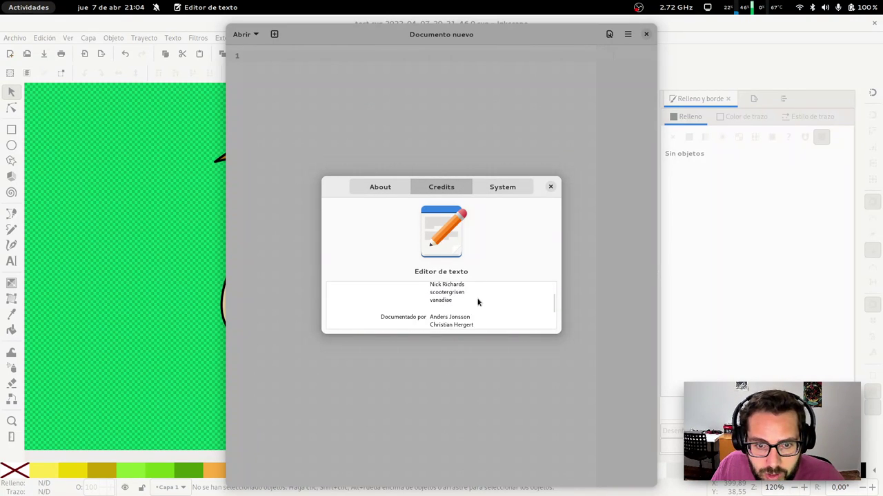
scroll(477, 302, up, 5)
scroll(477, 301, down, 4)
scroll(476, 302, down, 1)
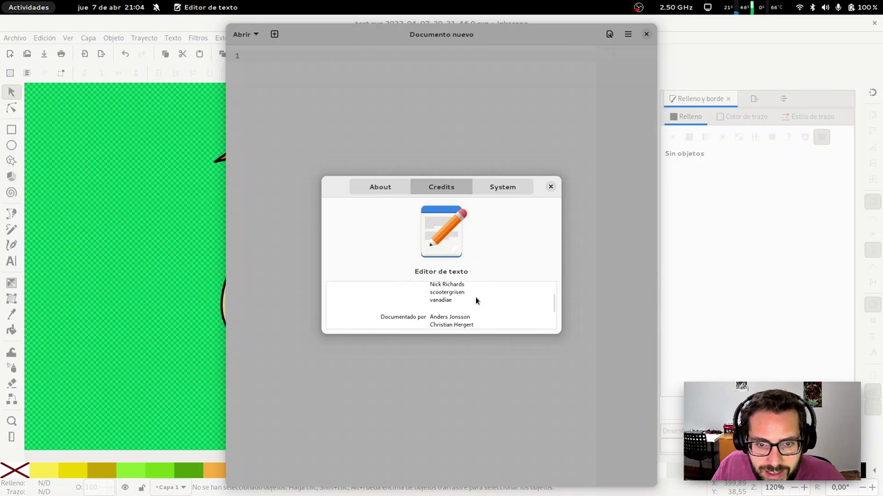
scroll(475, 302, down, 1)
scroll(477, 302, down, 1)
scroll(501, 304, down, 1)
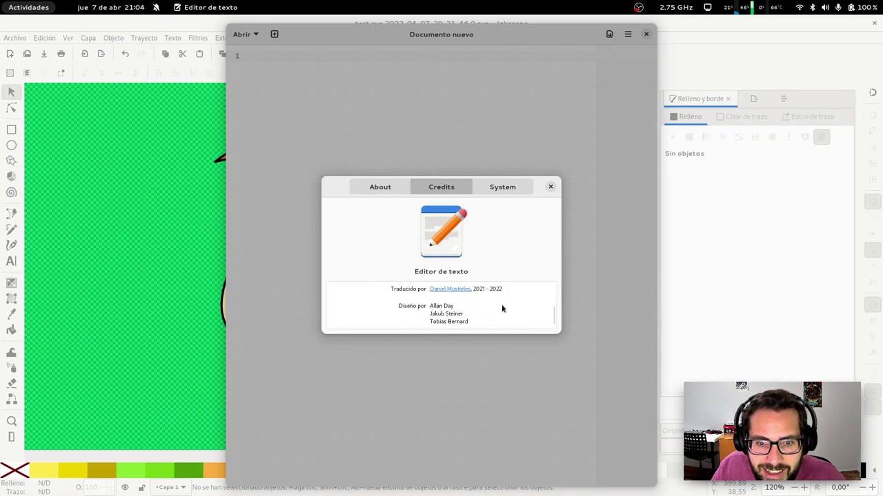
scroll(505, 310, down, 1)
scroll(513, 301, up, 5)
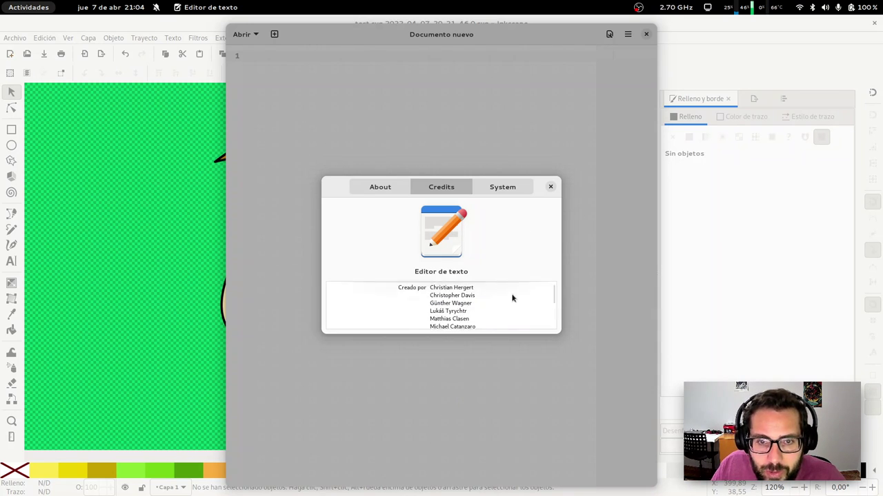
click(550, 187)
Close the Text Editor, select 'org.gnome.TextEditor' in the terminal, and return to Inkscape
click(646, 33)
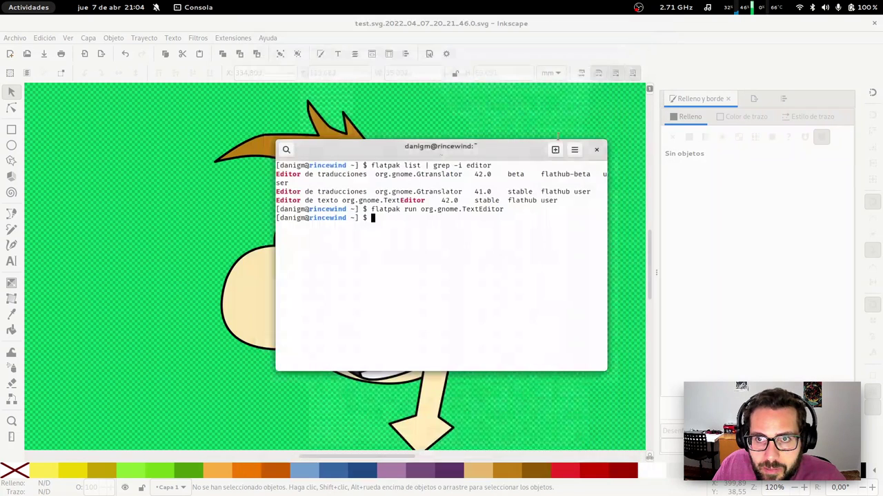
drag(420, 209, 505, 209)
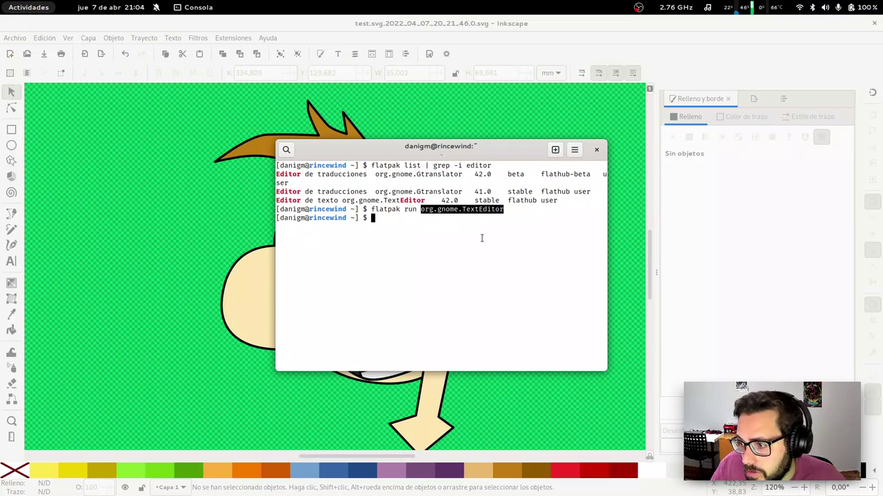
key(alt+Tab)
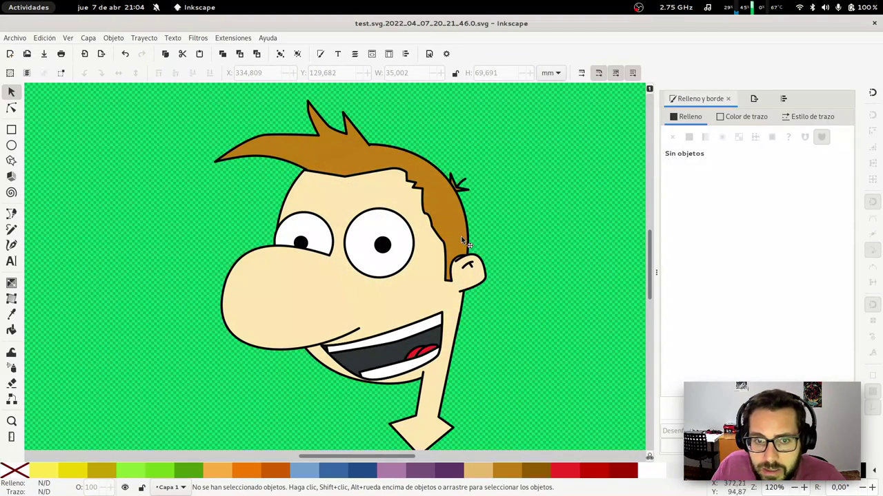
key(super)
click(543, 266)
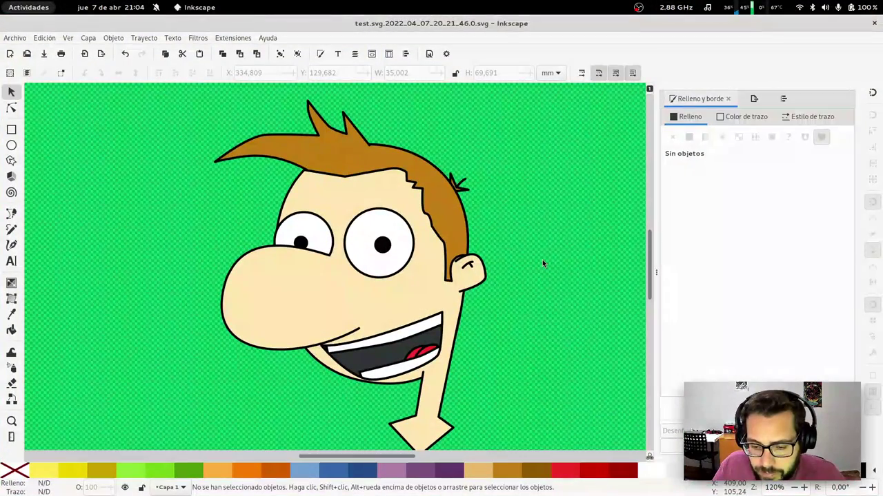
key(super)
text(lo)
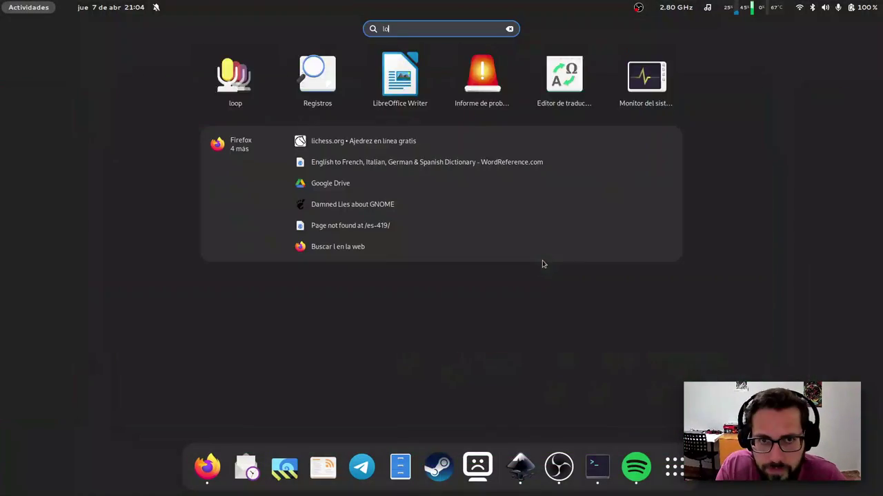
text(o)
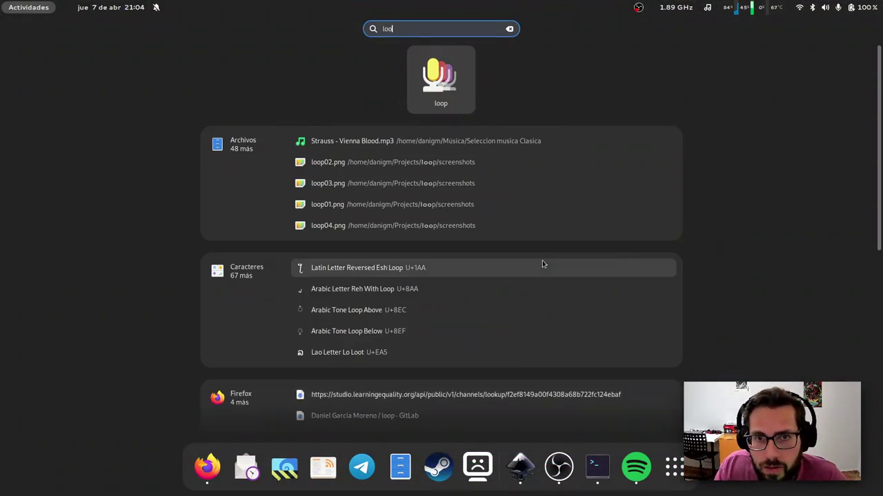
key(Escape)
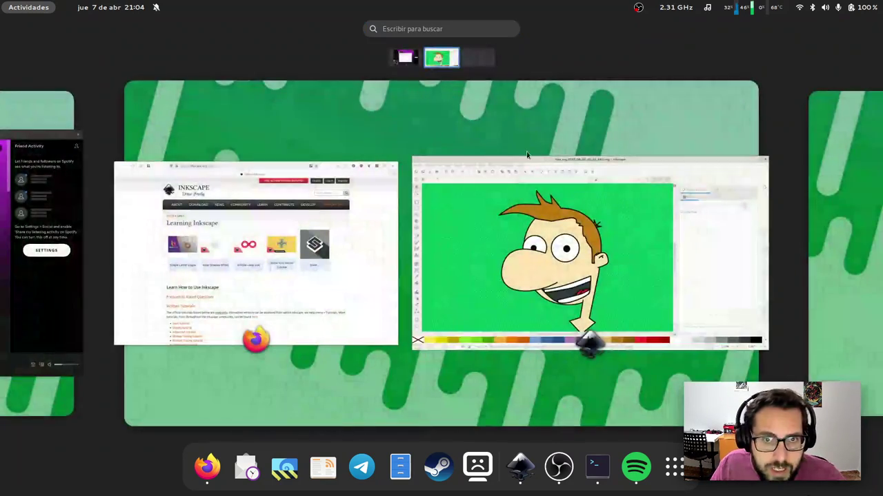
click(578, 229)
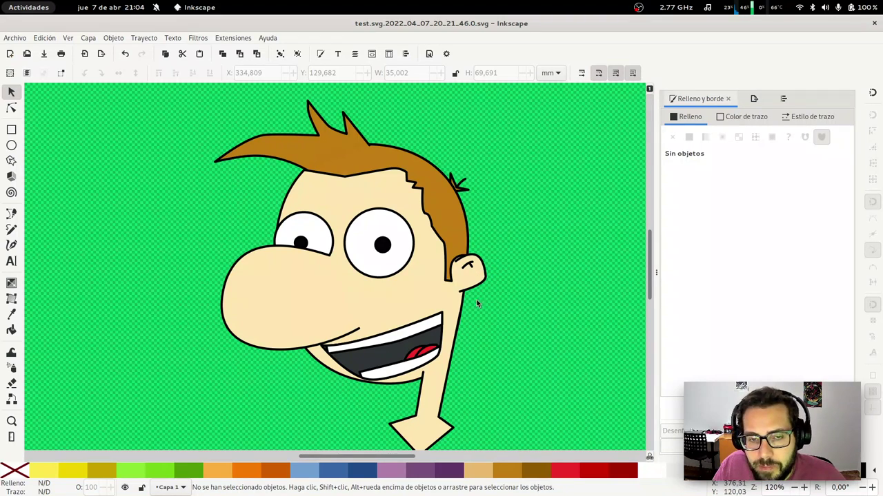
scroll(543, 333, down, 3)
Zoom out and start a Bezier torso outline across the shoulders below the neck
key(minus)
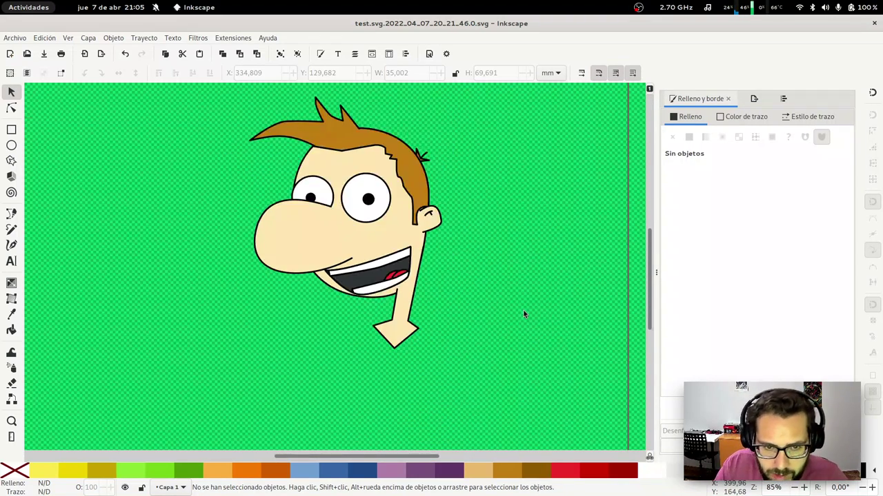
key(minus)
key(b)
click(378, 311)
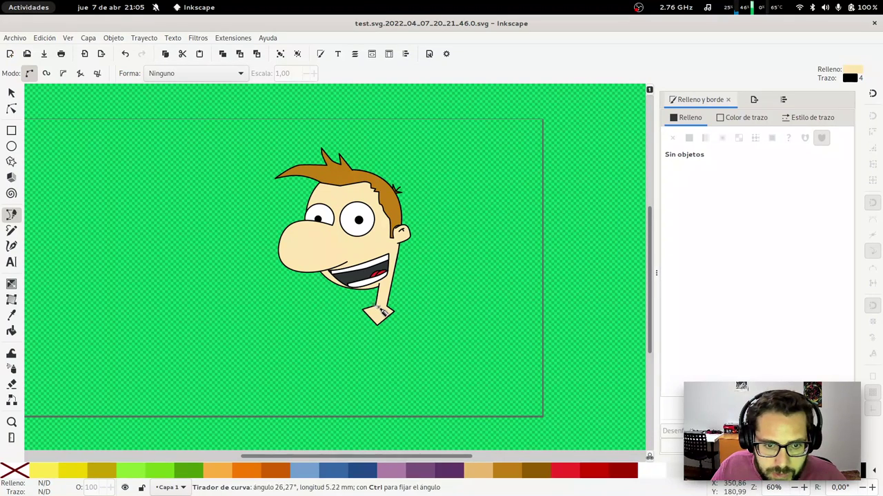
key(Escape)
click(378, 310)
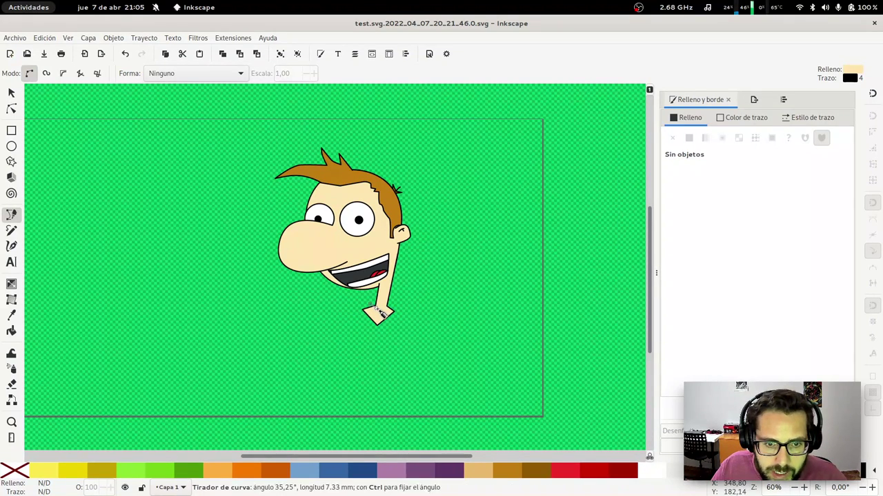
click(396, 311)
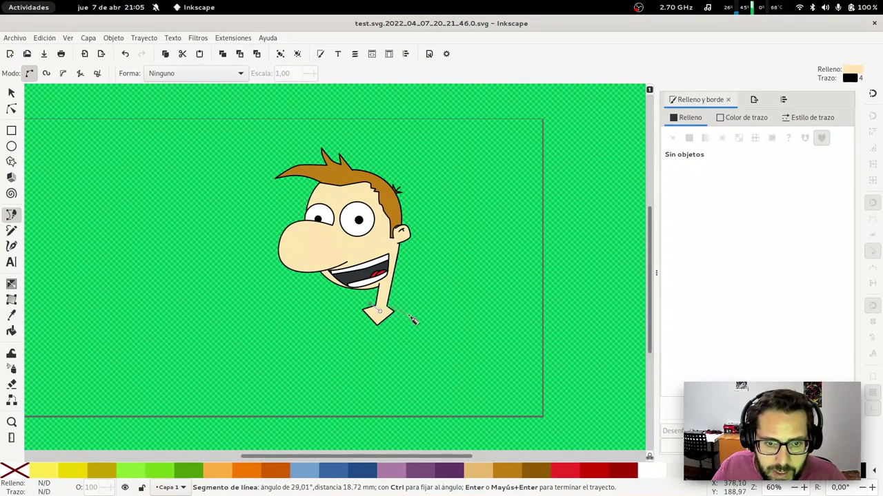
click(409, 317)
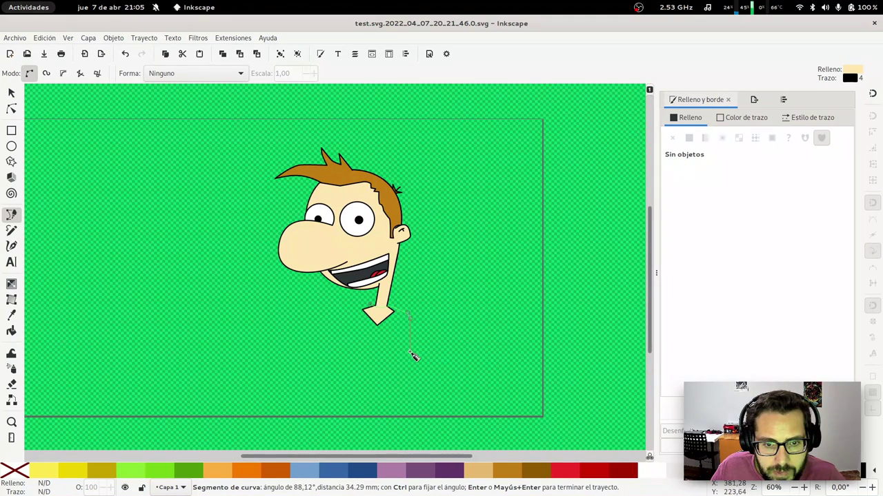
Complete the torso's right side, bottom corners and left side, closing the shape
click(412, 356)
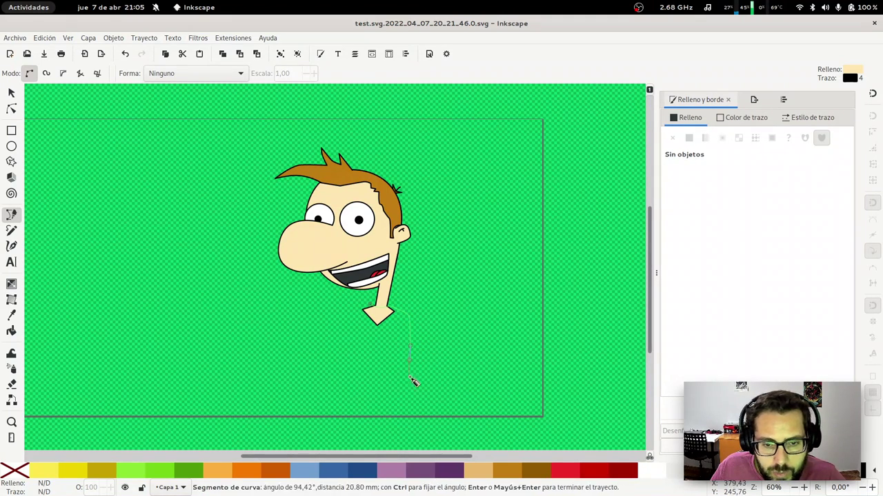
click(411, 401)
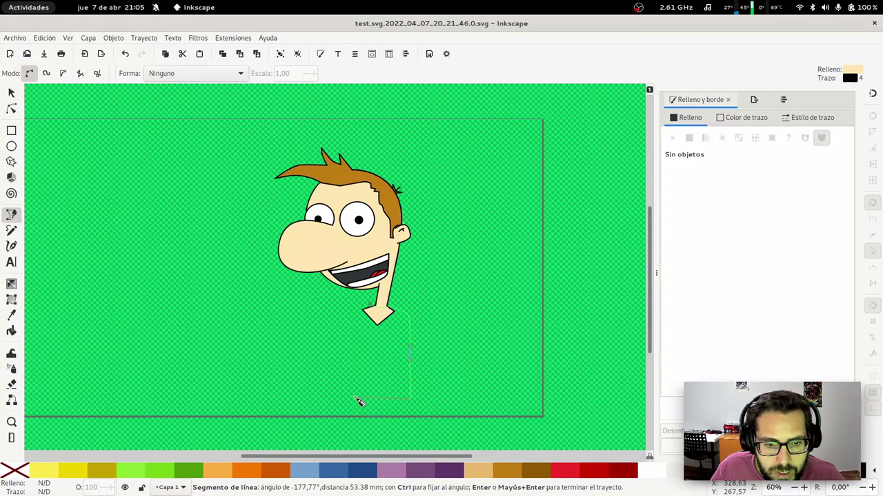
click(351, 400)
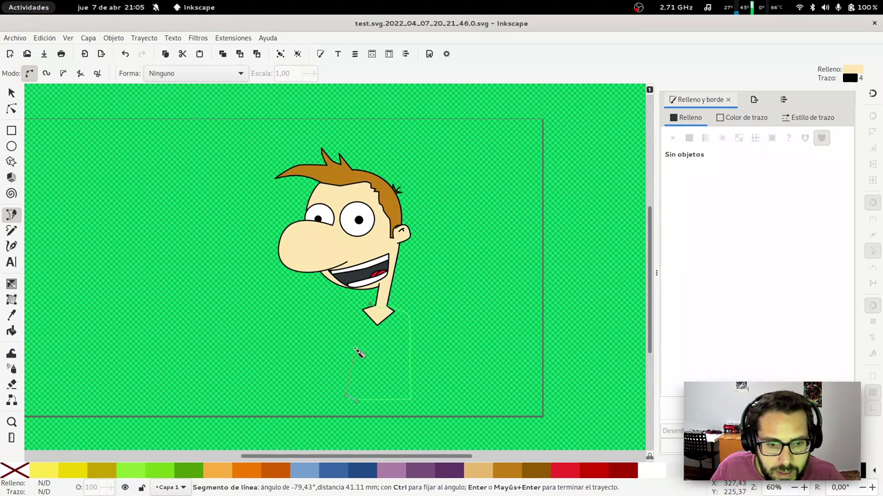
click(353, 314)
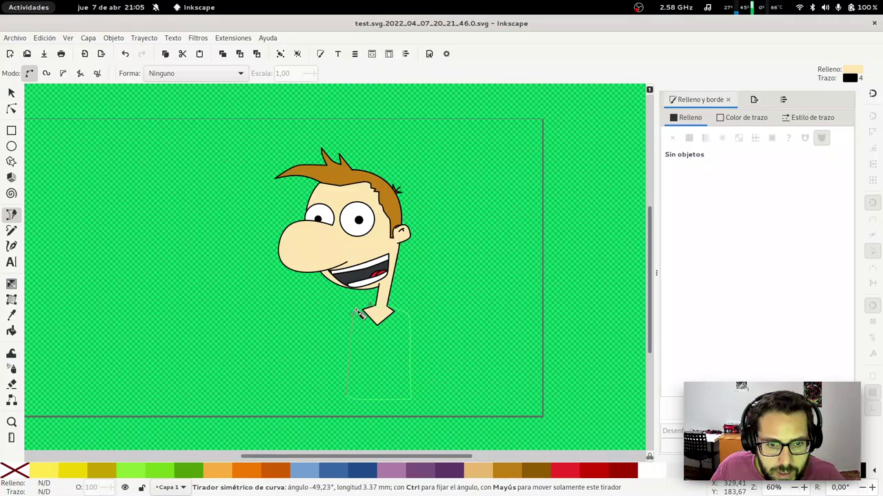
click(371, 309)
Fill the torso red as a shirt and zoom in on it
key(s)
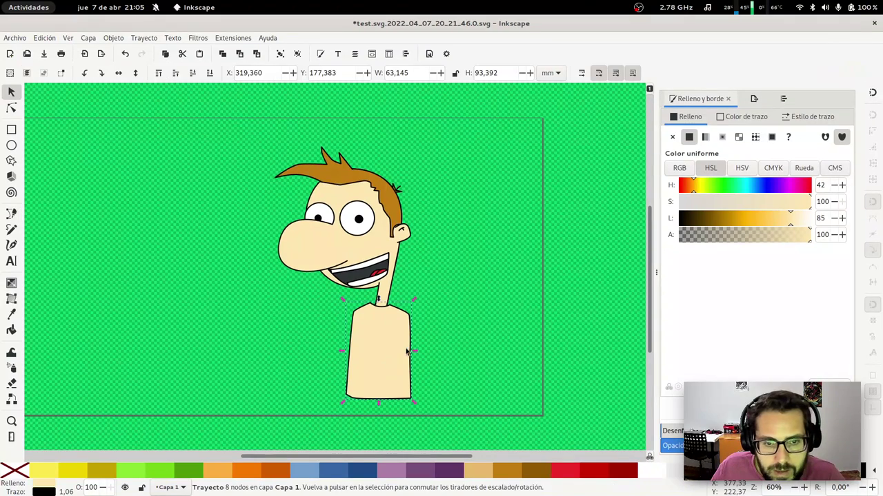
click(593, 474)
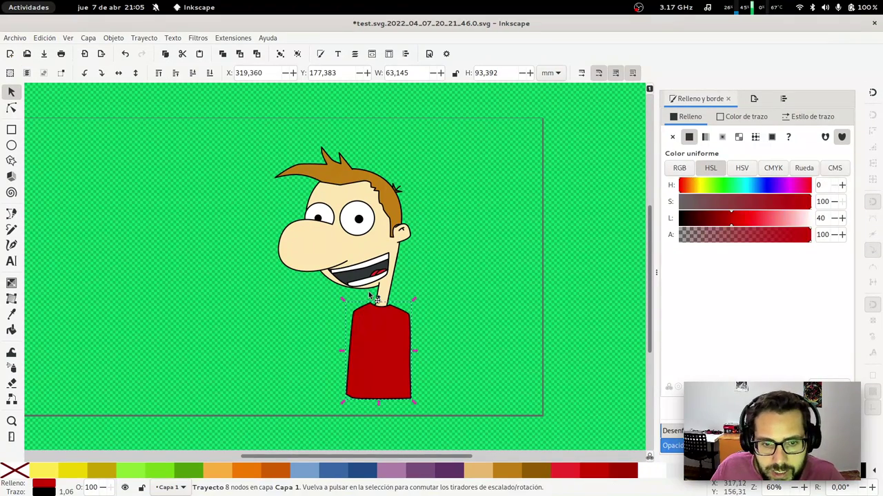
key(Escape)
key(z)
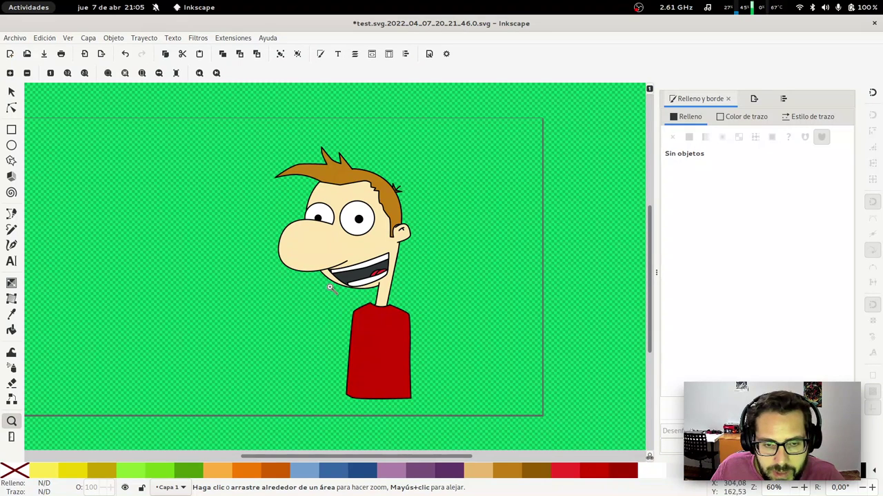
drag(329, 289, 428, 403)
key(s)
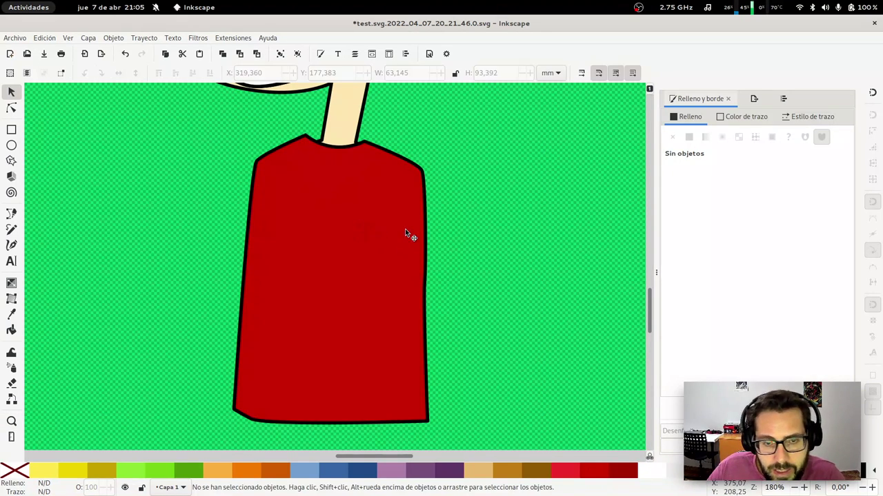
Bend the shirt's bottom edge into a gentle curve with the Node tool
double_click(376, 420)
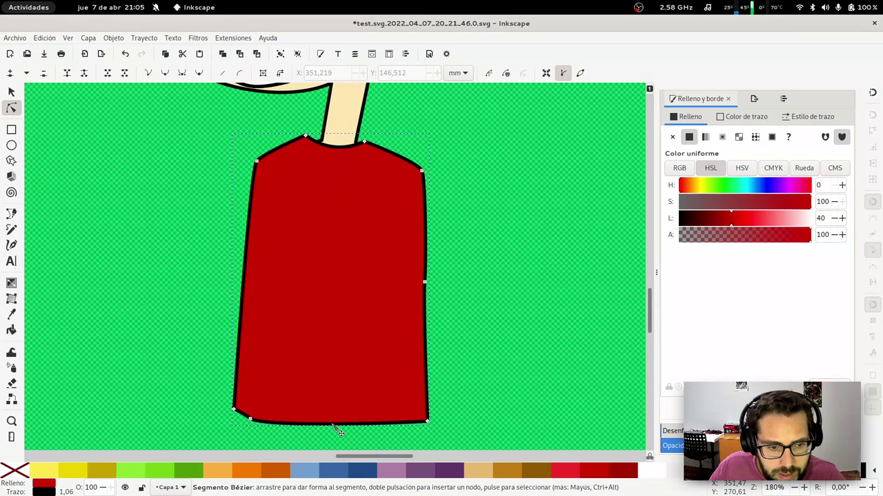
drag(251, 422, 297, 423)
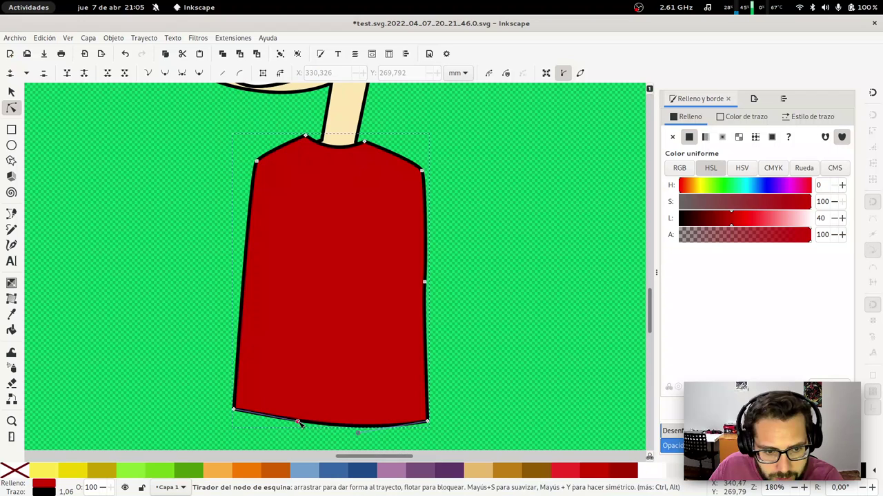
drag(297, 422, 279, 427)
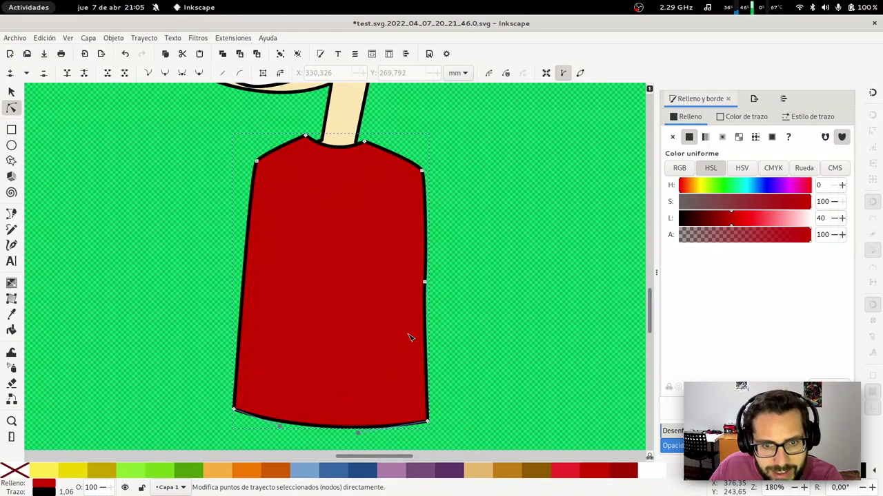
key(s)
key(Escape)
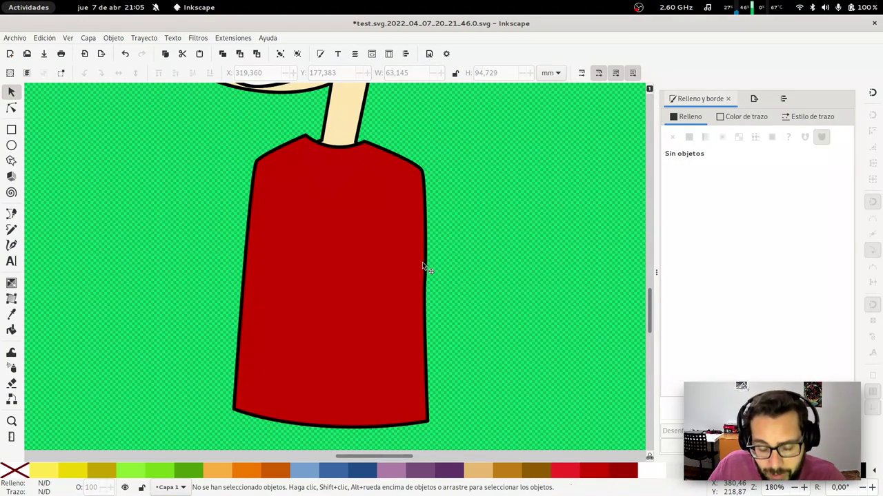
Zoom out, nudge the shirt slightly into place, then bring up the window overview
key(minus)
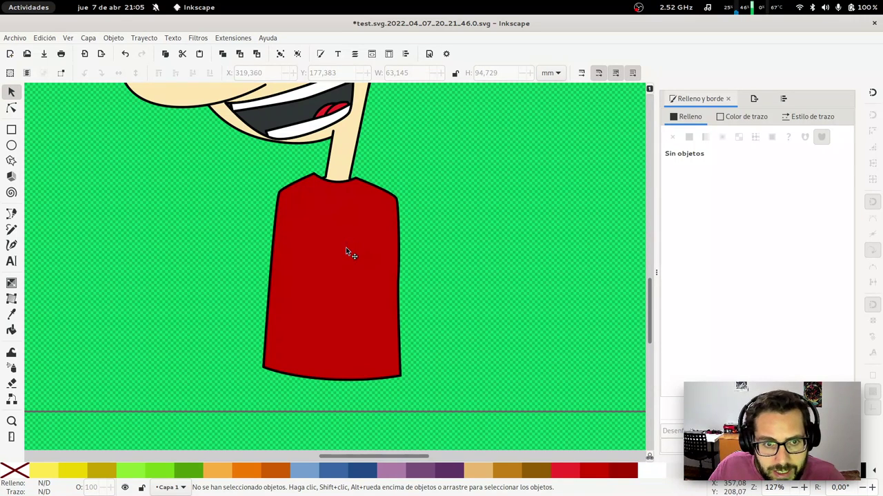
drag(345, 247, 346, 243)
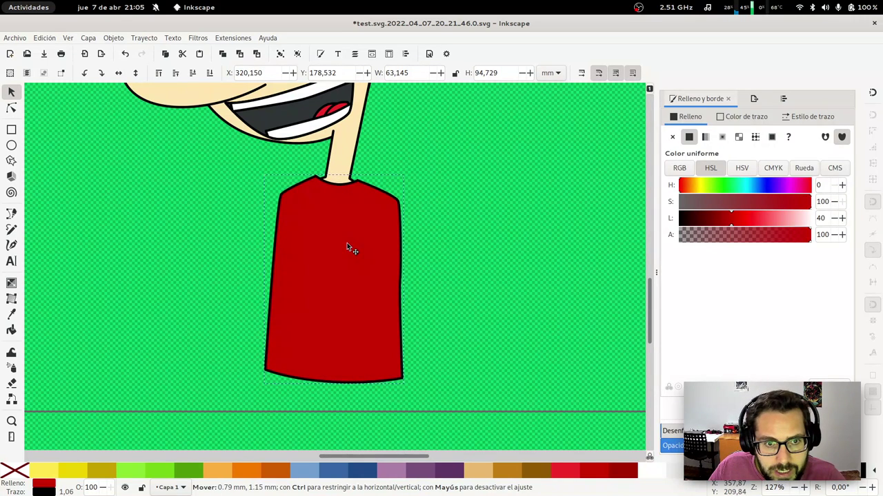
key(n)
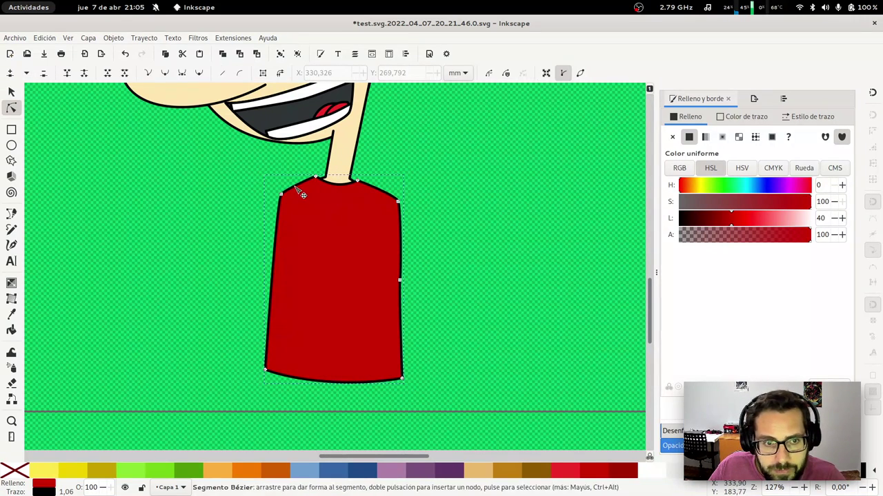
key(Escape)
key(s)
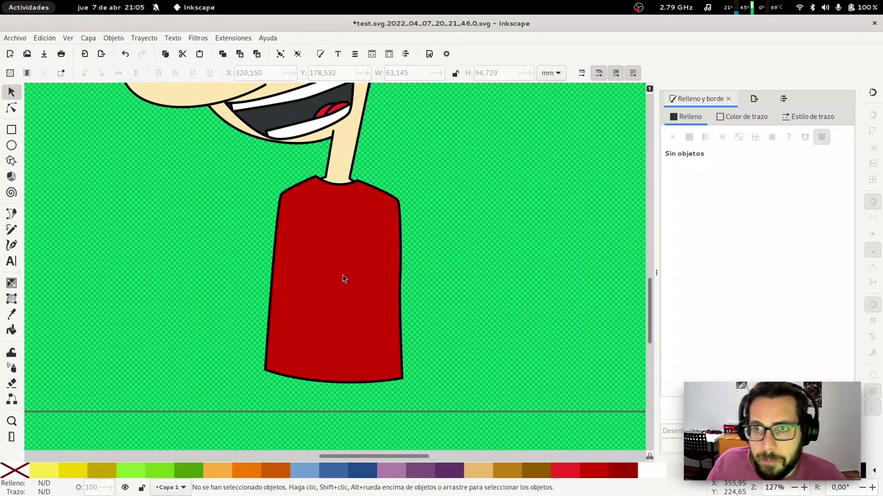
key(super)
Load the GNOME Circle website in a new Firefox tab via the 'cir' suggestion
click(274, 254)
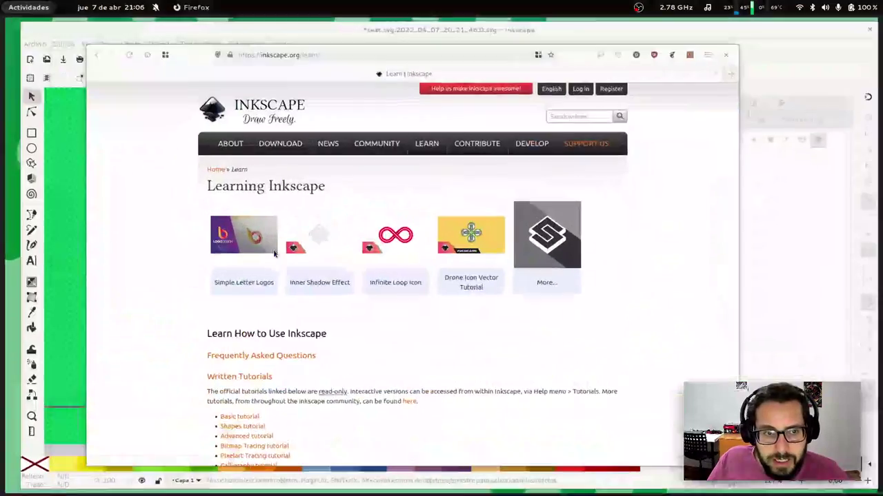
key(ctrl+t)
text(cir)
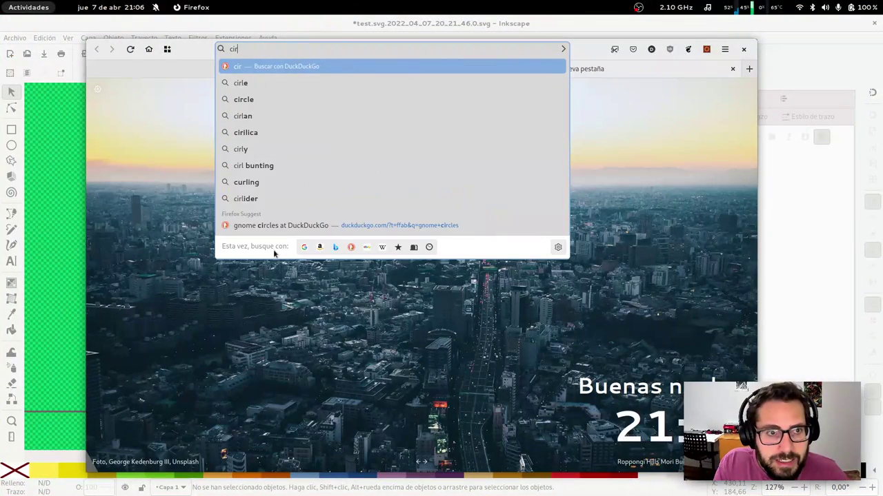
key(Down)
key(Down)
key(Down)
key(Down)
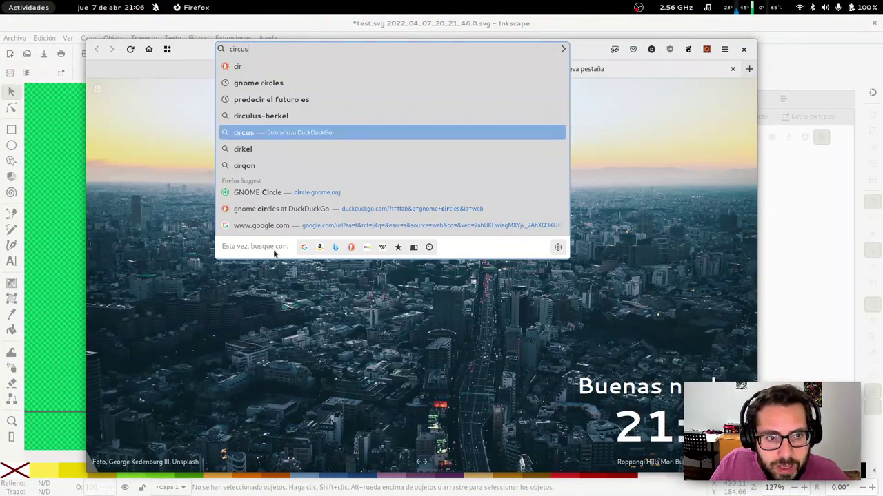
key(Down)
key(Down)
key(Down)
key(Return)
Scroll the Circle page and follow the 'who can apply' link to GitLab
scroll(467, 311, down, 5)
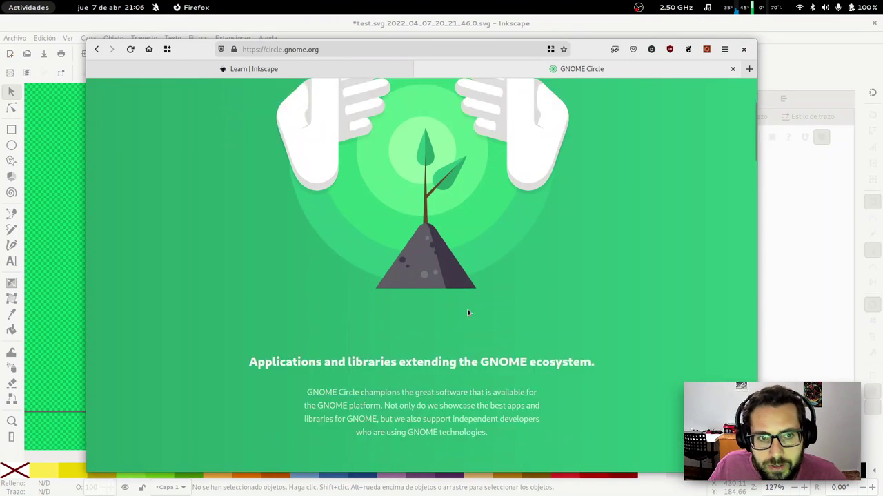
triple_click(332, 329)
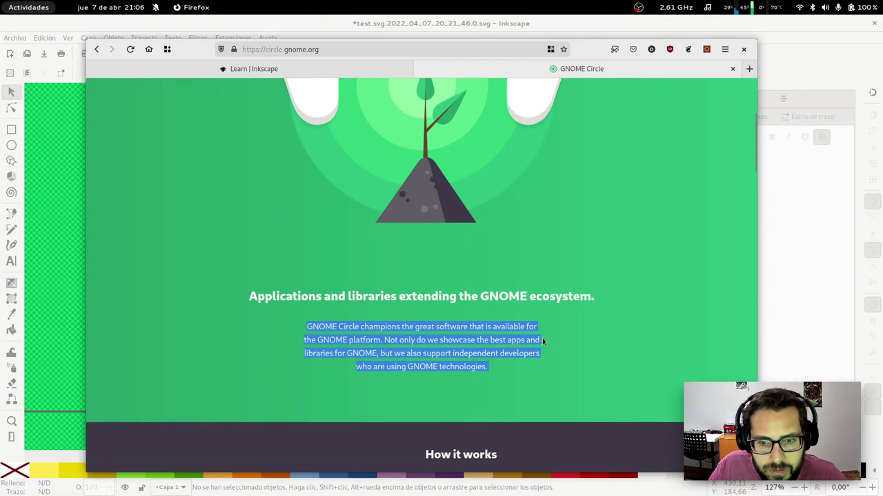
scroll(490, 366, down, 5)
scroll(476, 290, down, 1)
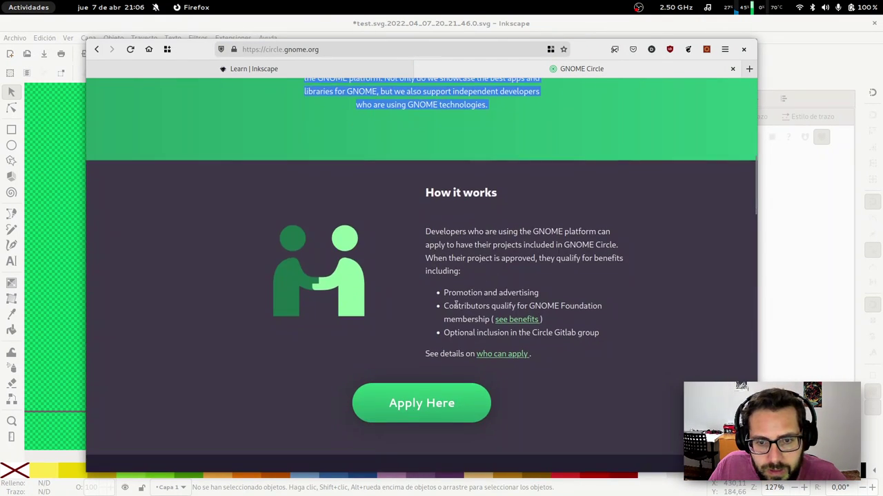
click(481, 355)
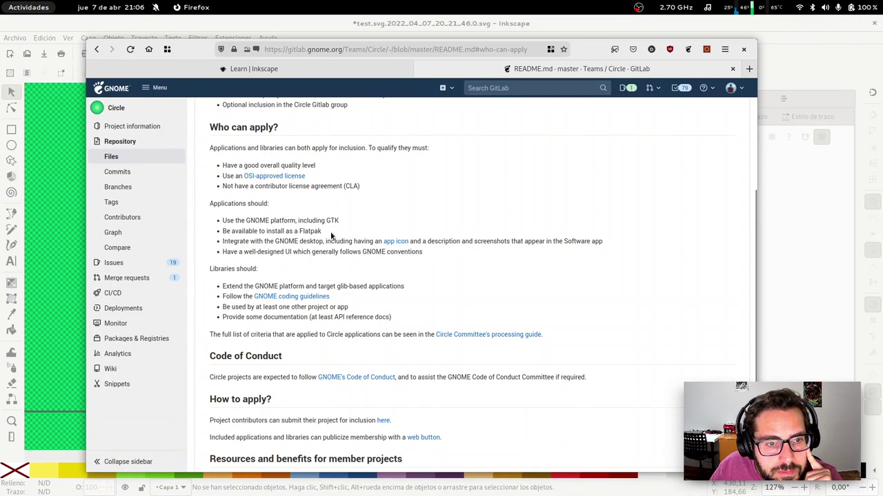
triple_click(403, 253)
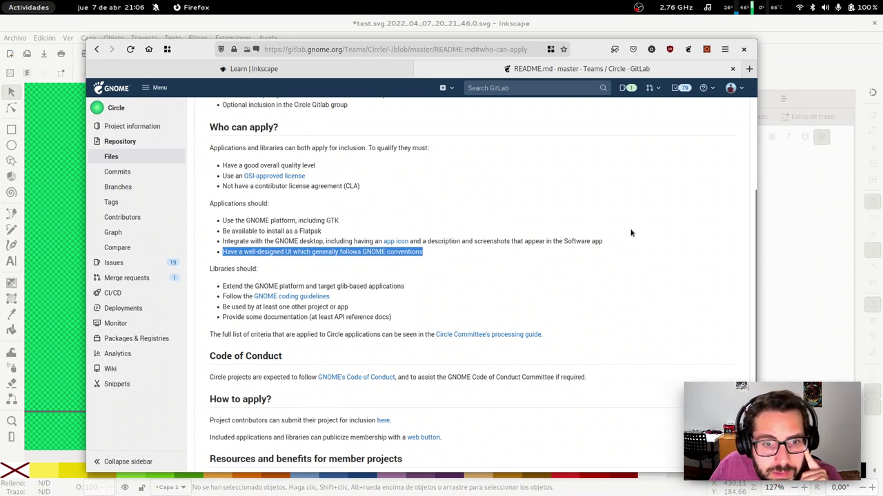
triple_click(231, 270)
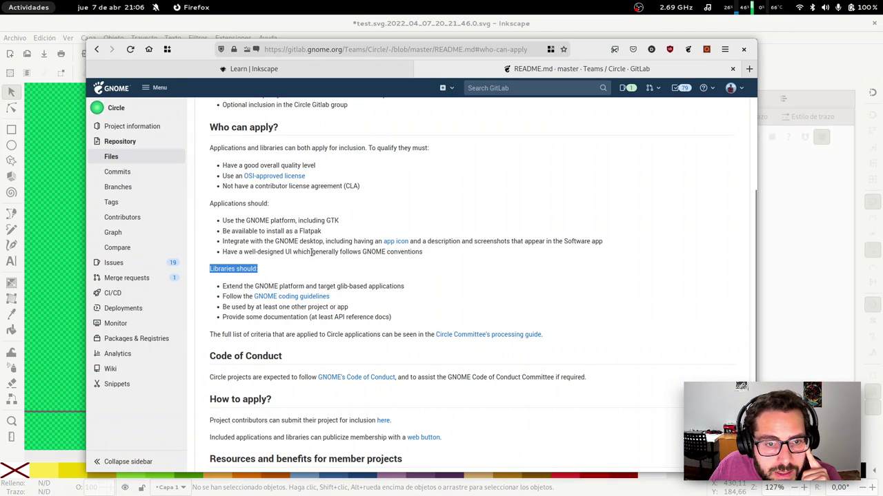
drag(431, 256, 228, 219)
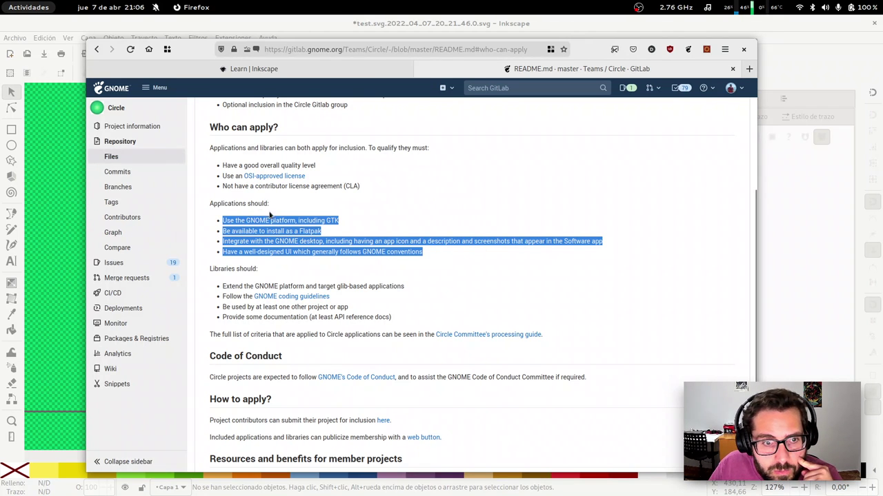
double_click(273, 252)
triple_click(272, 252)
scroll(380, 319, down, 3)
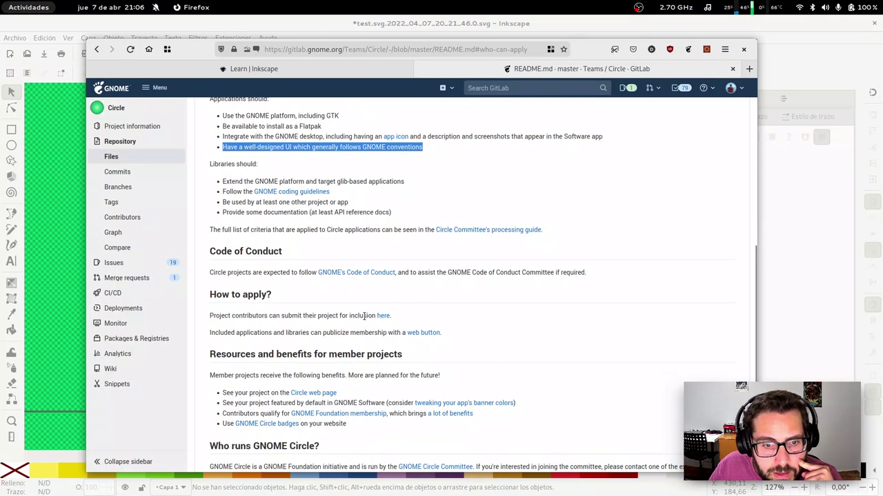
mouse_move(114, 263)
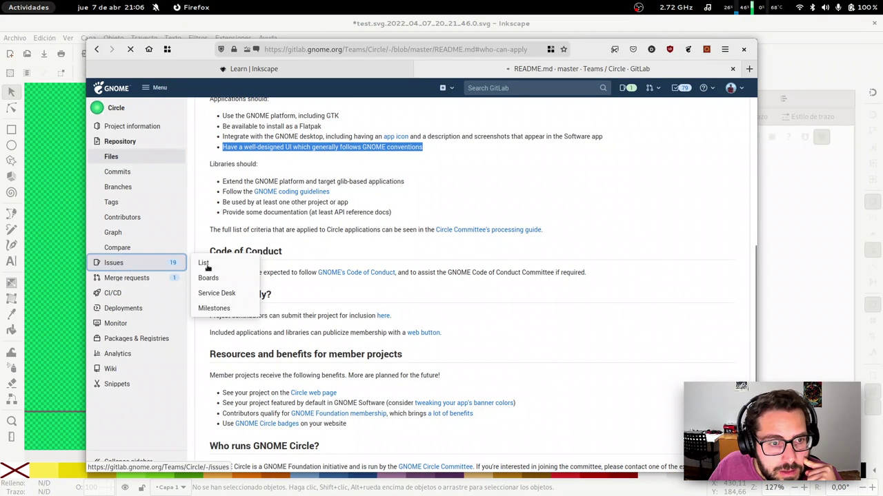
Open the Circle project's issues list and scroll through it
click(138, 262)
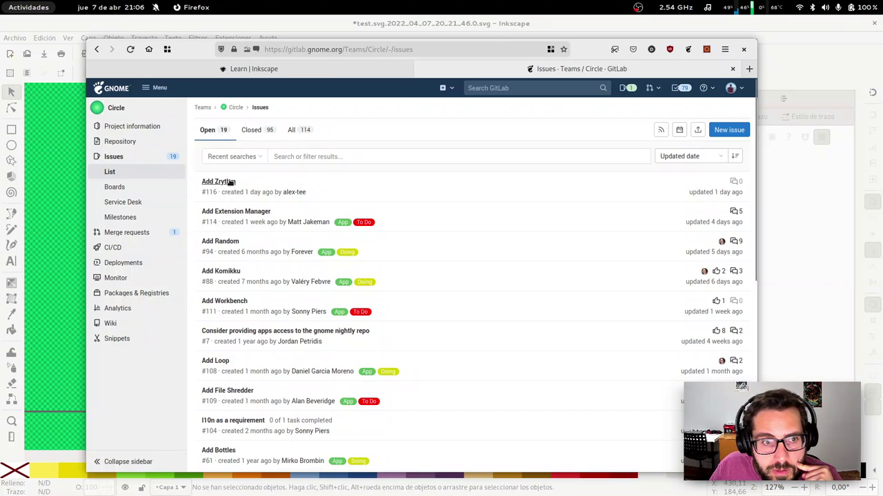
scroll(255, 248, down, 1)
scroll(259, 259, down, 1)
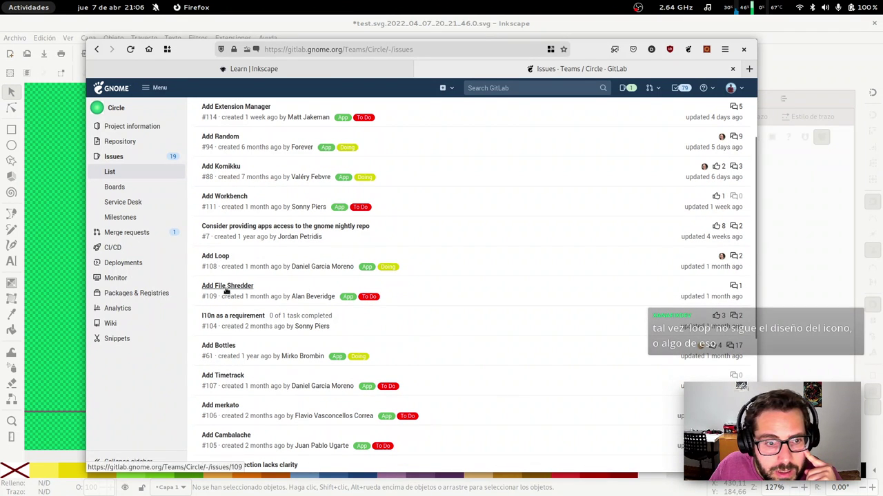
scroll(241, 308, up, 1)
scroll(260, 316, down, 1)
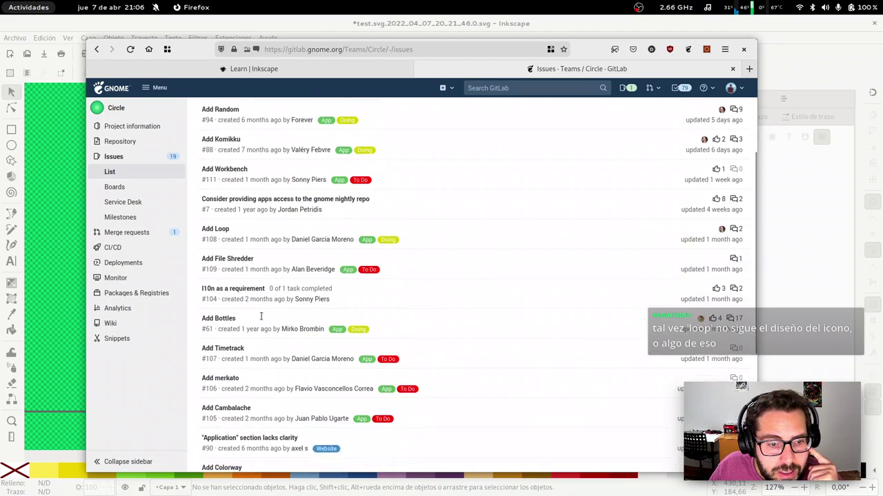
scroll(262, 319, down, 2)
scroll(262, 344, down, 1)
scroll(335, 351, down, 2)
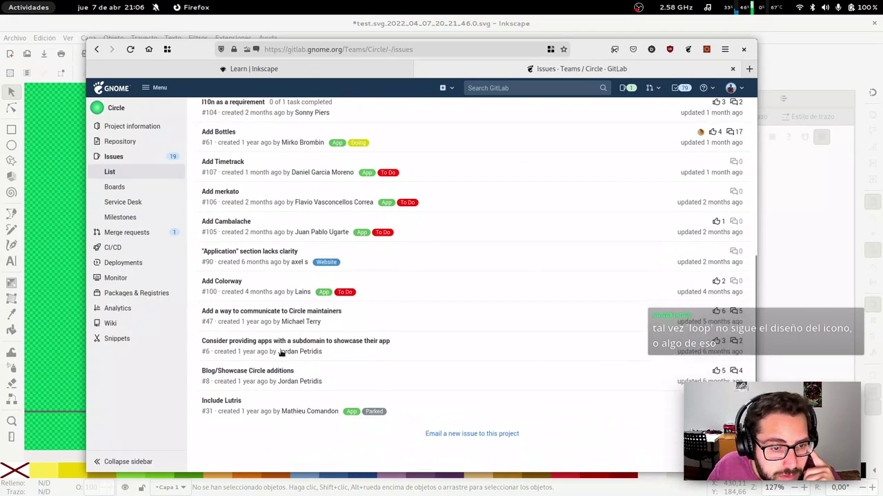
scroll(373, 372, up, 4)
scroll(459, 334, up, 3)
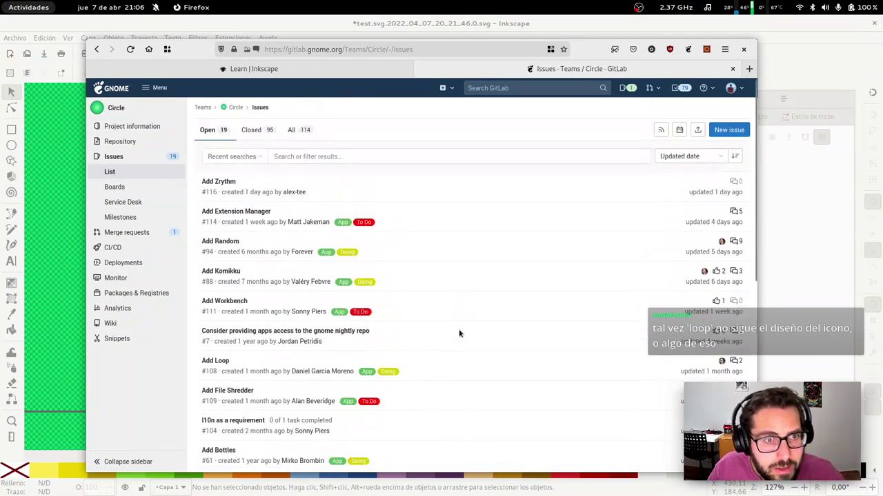
Find the 'Add Timetrack' issue by searching 'timetra', view it, then close its tab
key(ctrl+f)
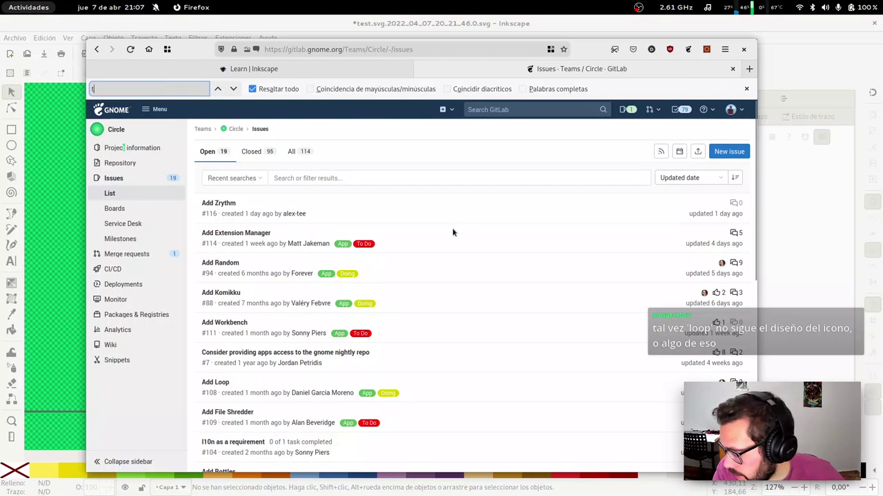
text(timetra)
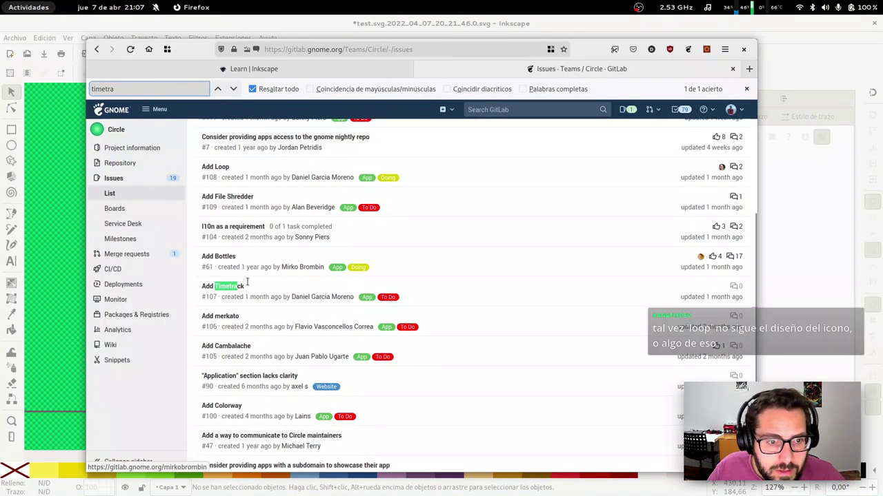
click(222, 288)
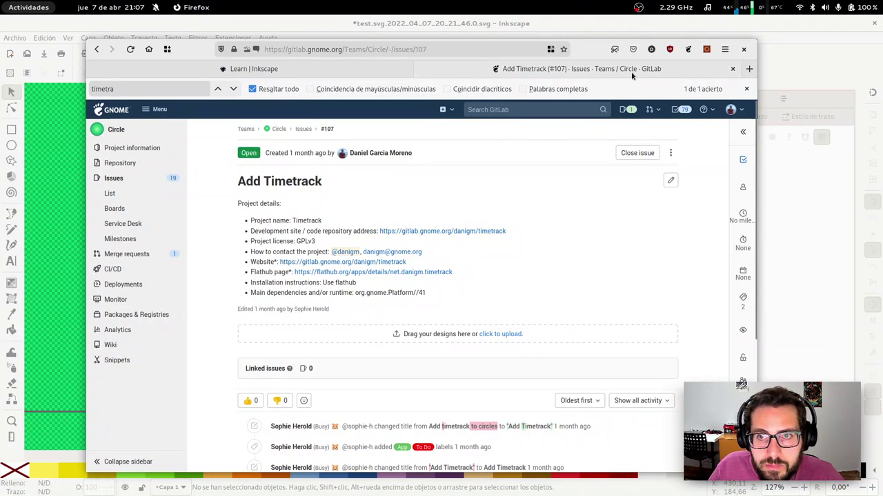
middle_click(631, 76)
key(super)
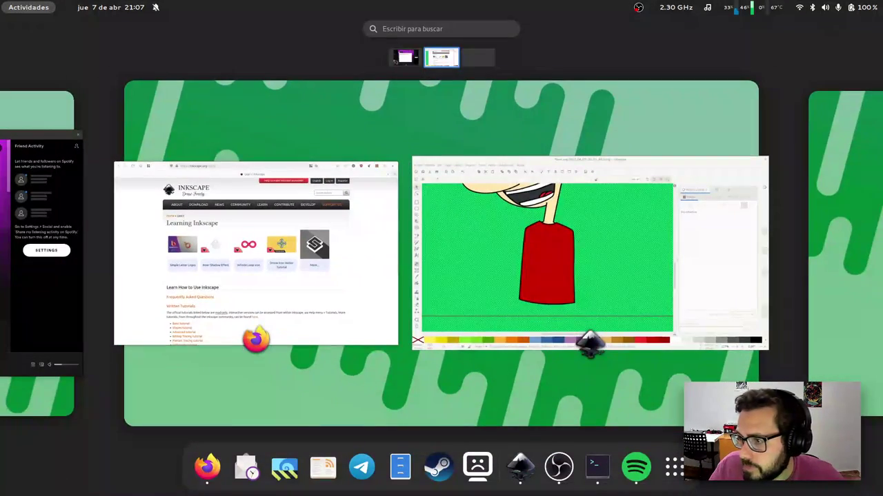
key(super)
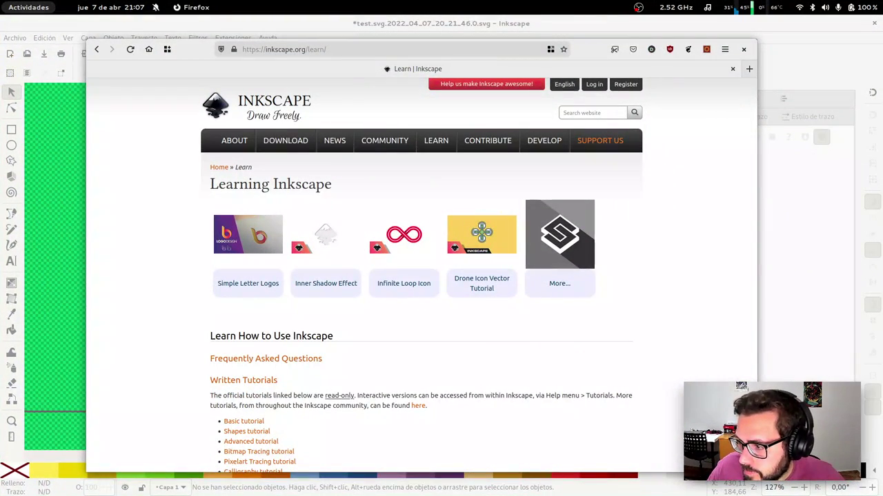
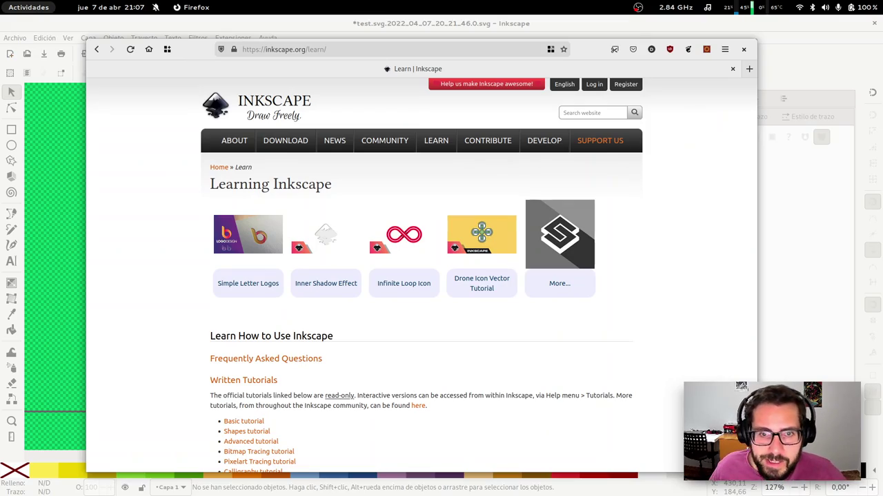
Bring up the GNOME Activities overview to get back to the Inkscape window
key(super)
Draw a closed light grey band beneath the red shirt
click(633, 150)
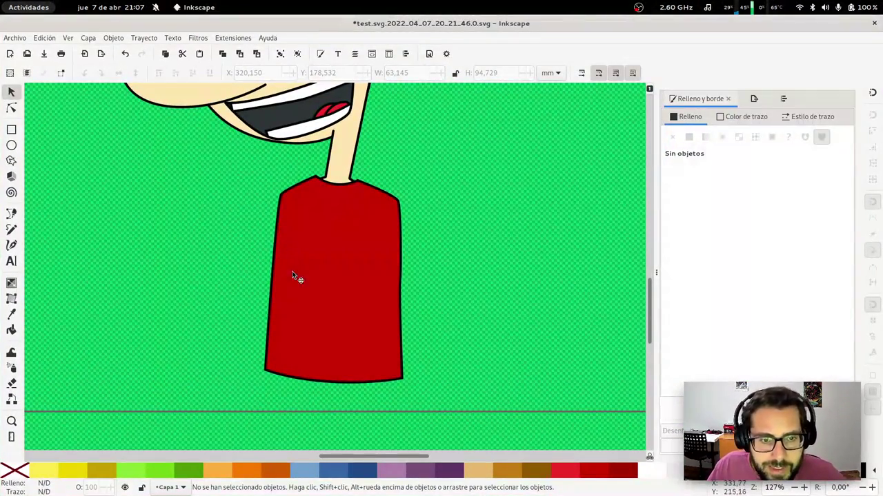
key(b)
click(264, 364)
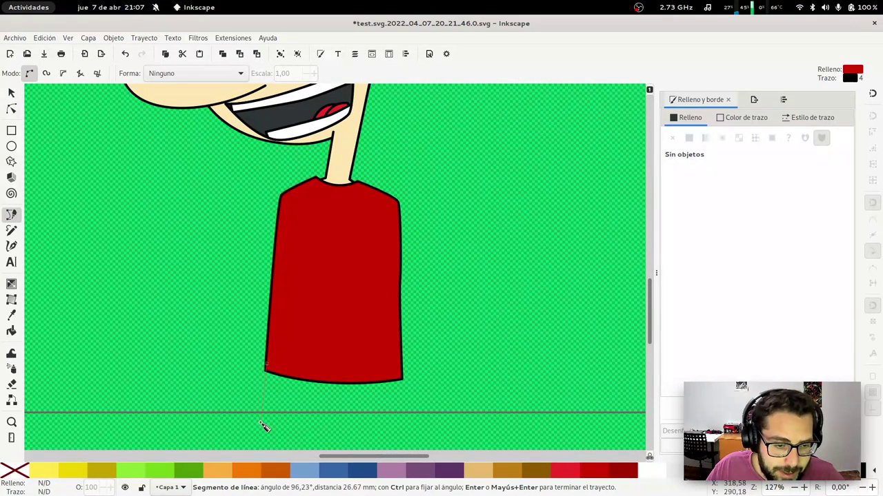
click(262, 422)
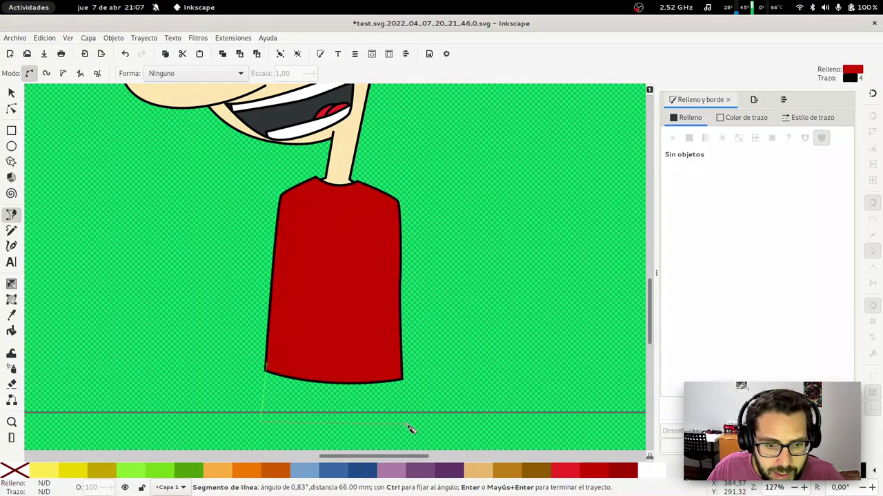
click(405, 420)
click(400, 362)
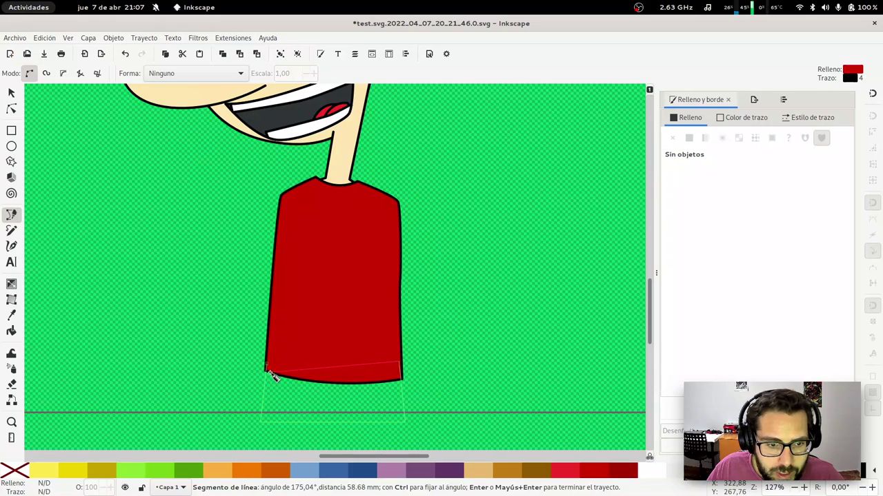
click(267, 366)
key(s)
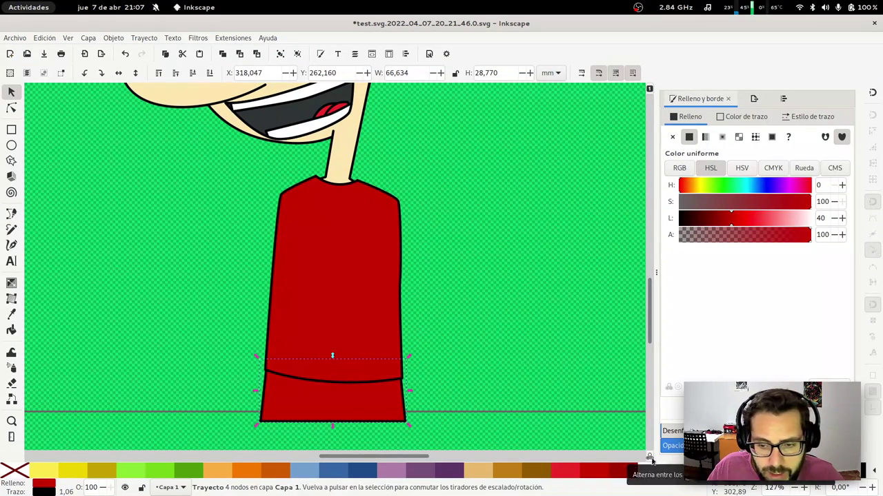
click(648, 471)
key(Escape)
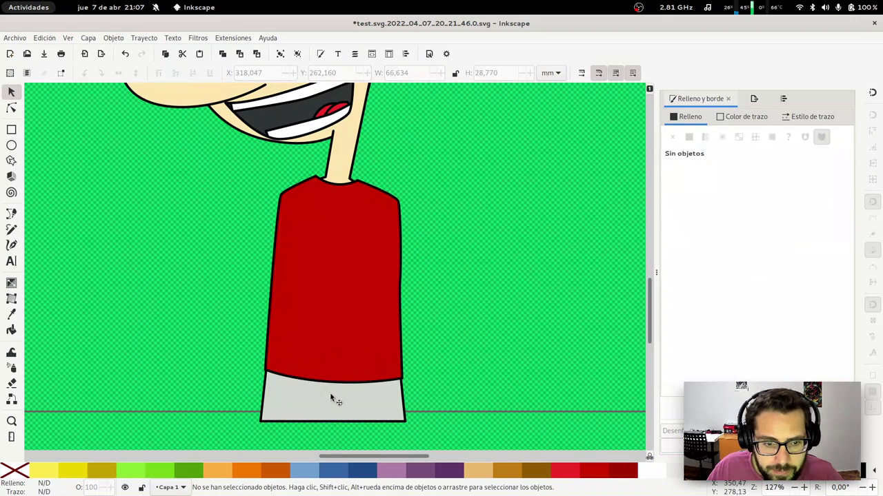
Delete the grey band and abandon a first attempt at a new path under the shirt
key(b)
click(327, 380)
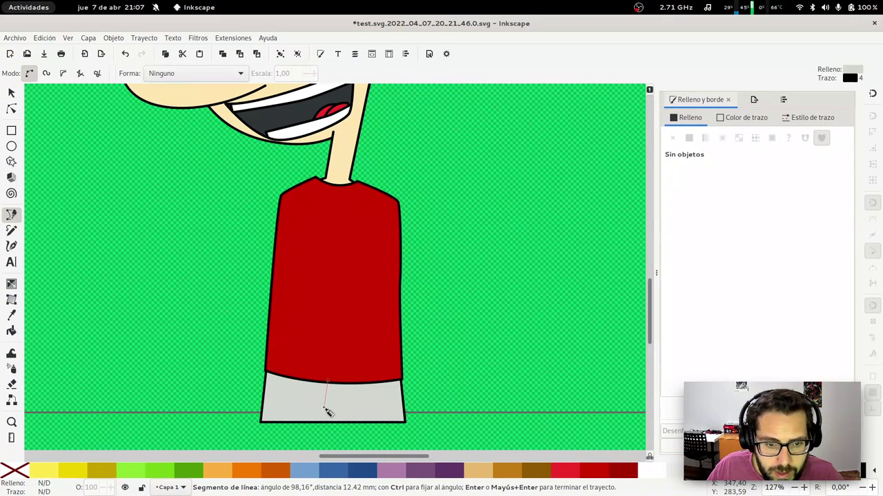
key(Escape)
key(s)
click(338, 396)
key(Delete)
key(b)
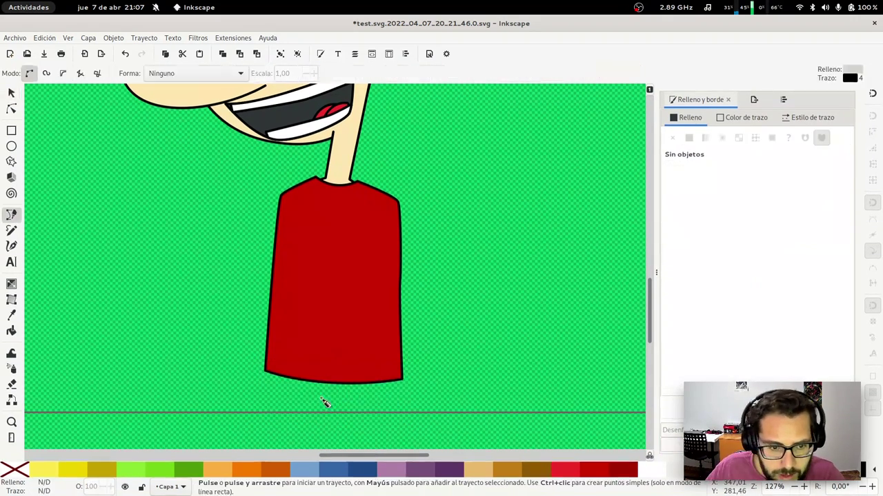
click(268, 365)
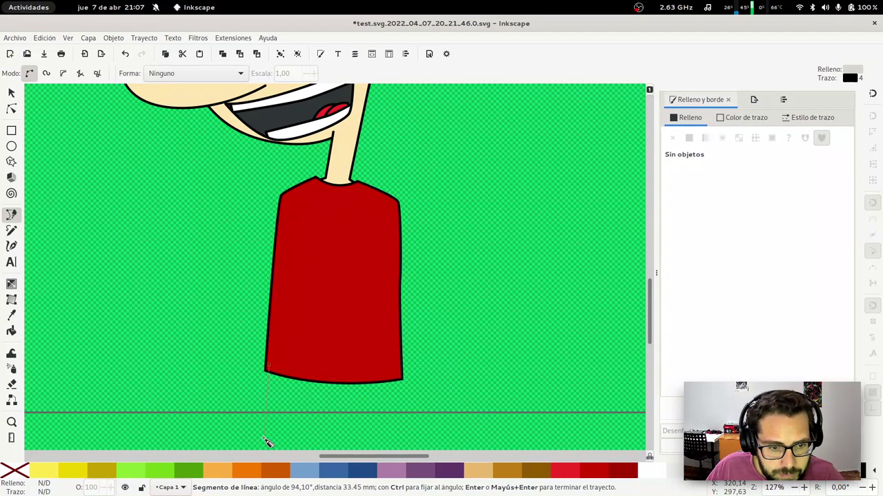
scroll(267, 442, down, 3)
click(267, 409)
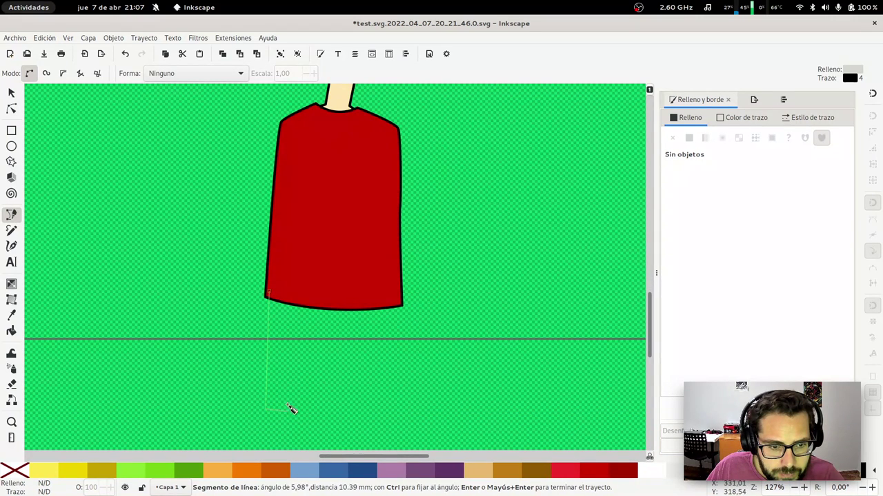
key(Escape)
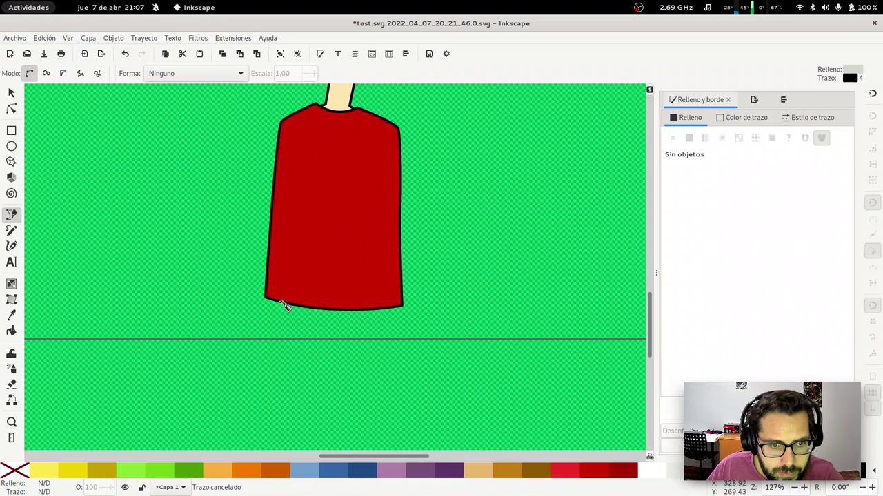
Outline two-legged trousers with a curved crotch under the shirt and nudge them right
click(271, 295)
click(263, 408)
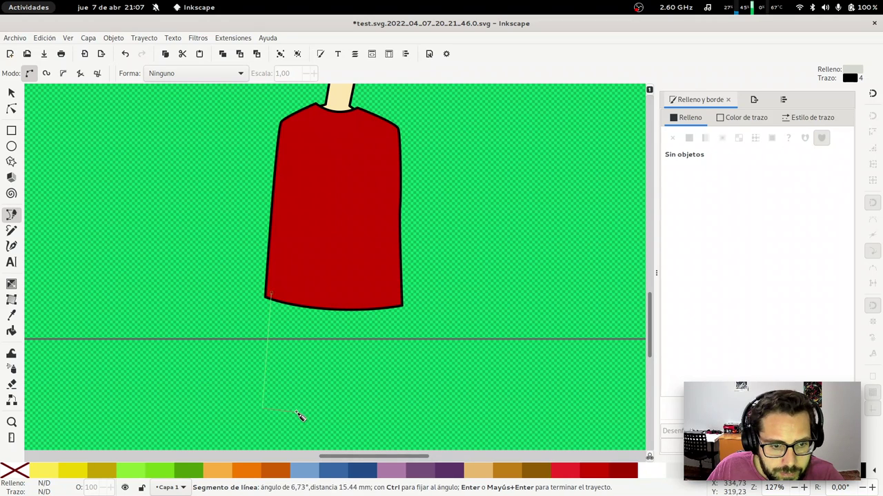
click(297, 409)
click(298, 338)
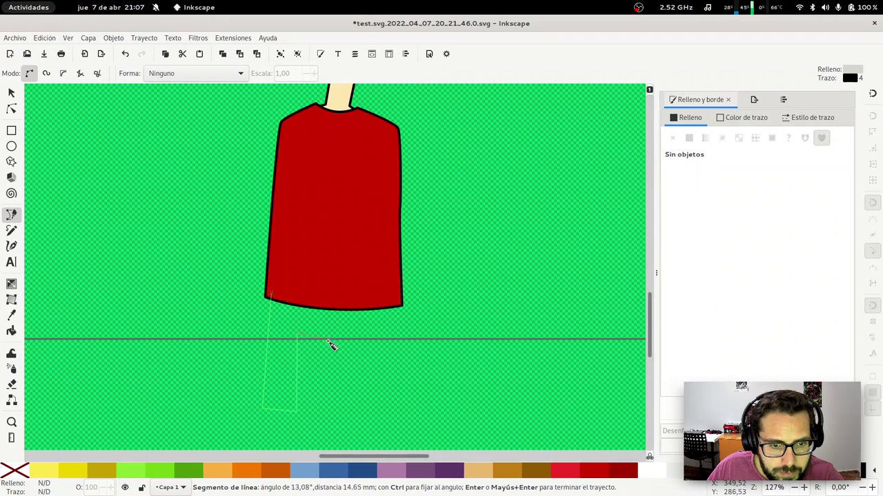
drag(329, 344, 348, 347)
click(361, 339)
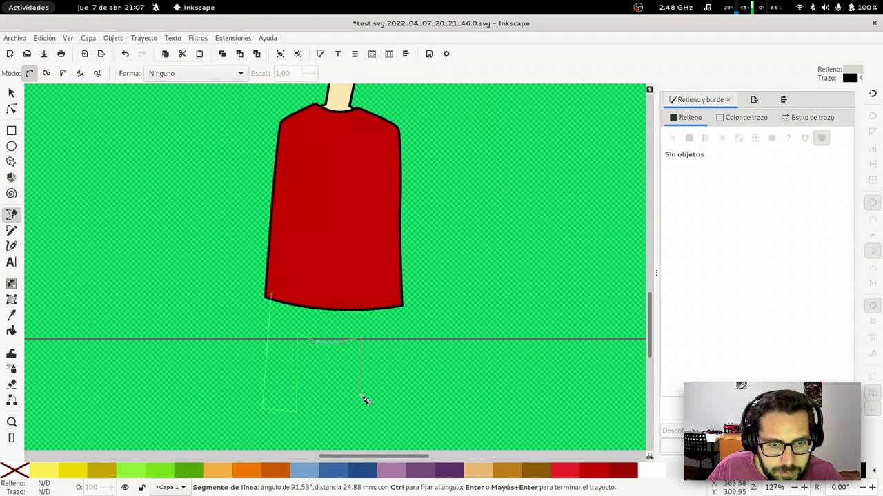
click(391, 413)
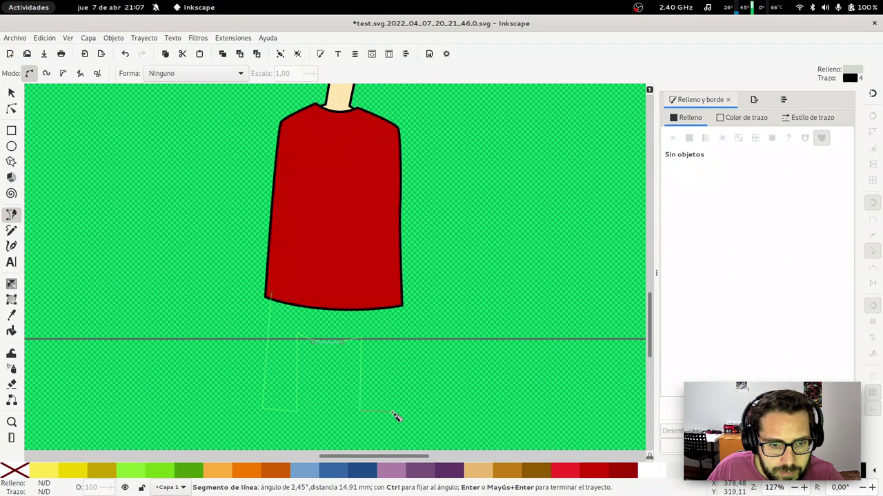
click(391, 293)
click(266, 298)
key(s)
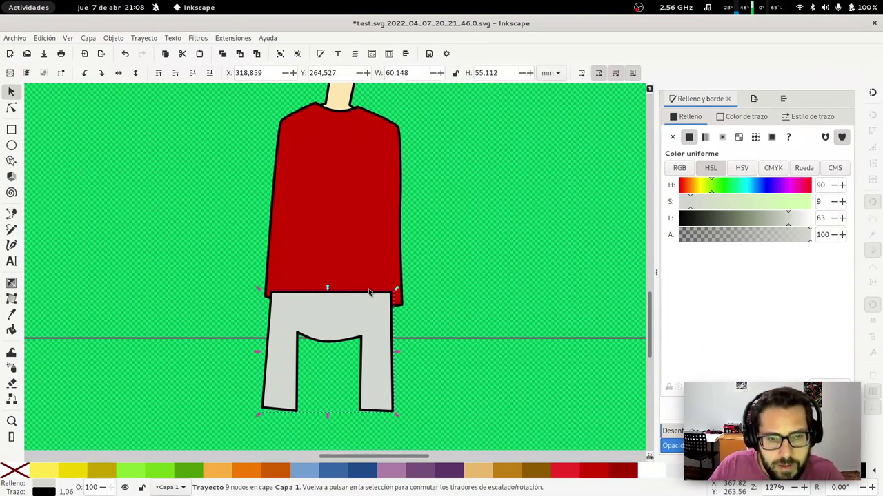
key(Right)
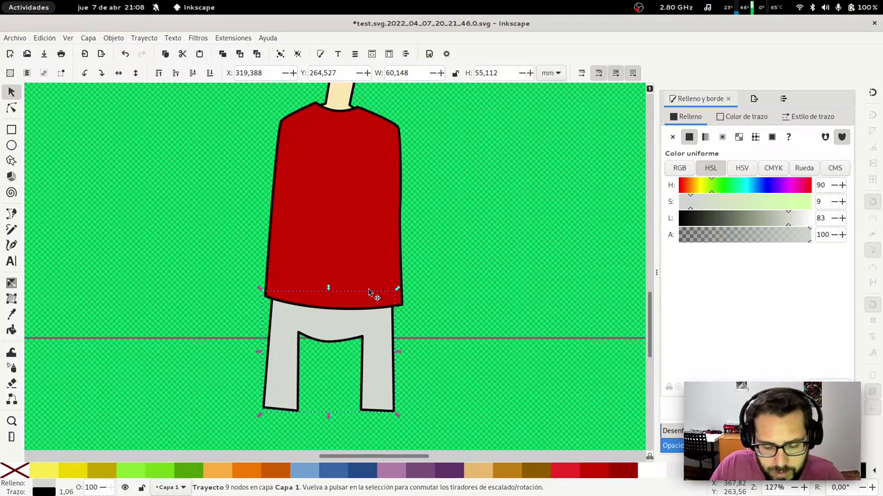
key(minus)
key(minus)
key(minus)
Zoom in on the shirt and trousers and select the trousers' two top corner nodes
key(z)
drag(288, 197, 397, 324)
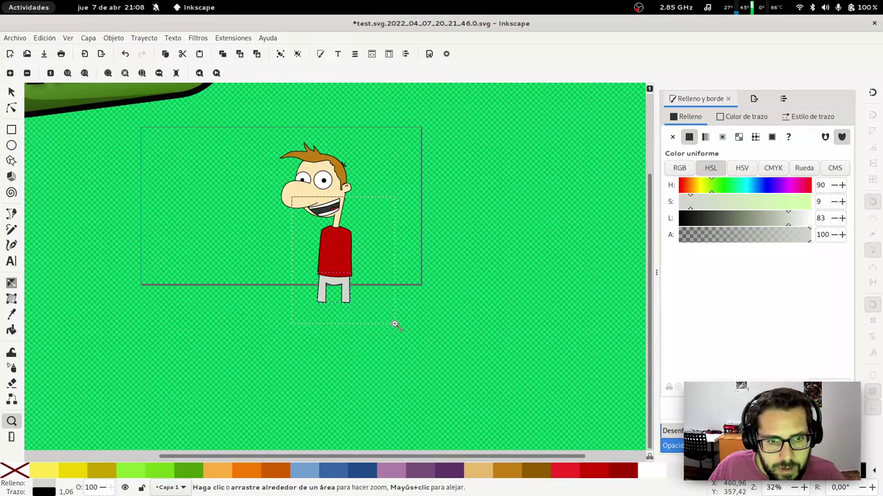
key(s)
key(n)
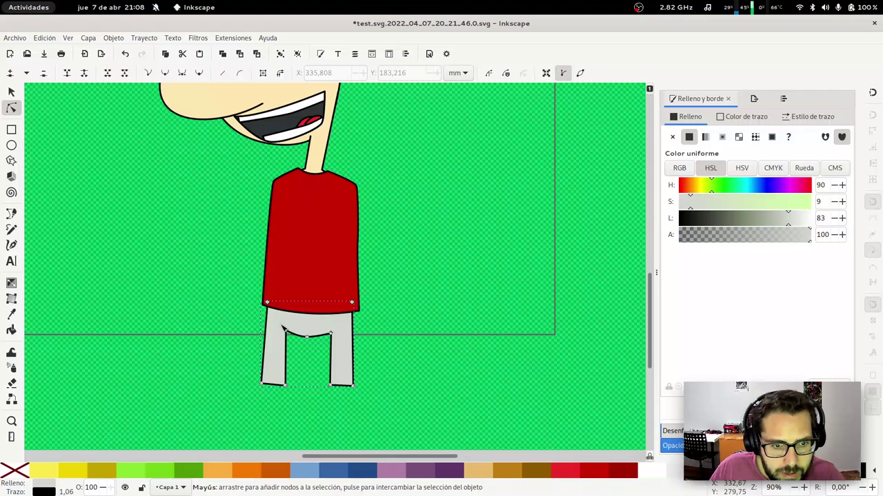
mouse_move(293, 381)
mouse_down()
mouse_move(289, 390)
mouse_move(336, 386)
mouse_up()
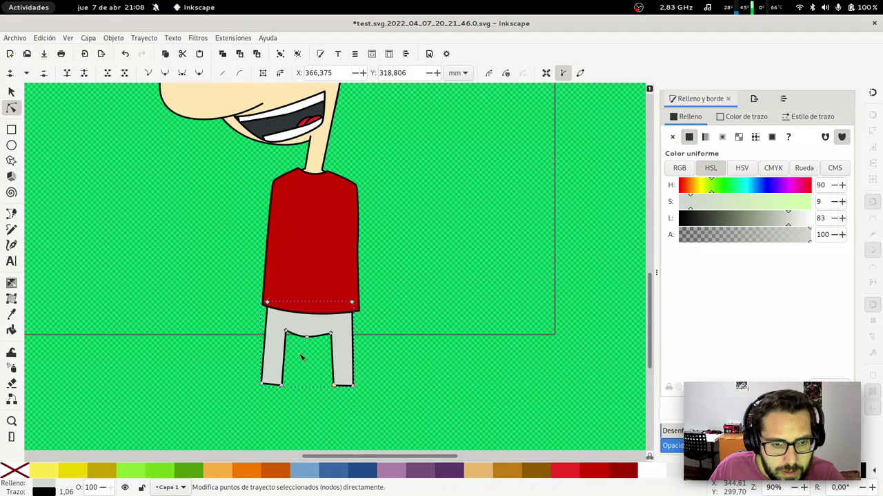
key(s)
key(Escape)
Draw a curved shoe under the left trouser leg and fill it dark grey
key(b)
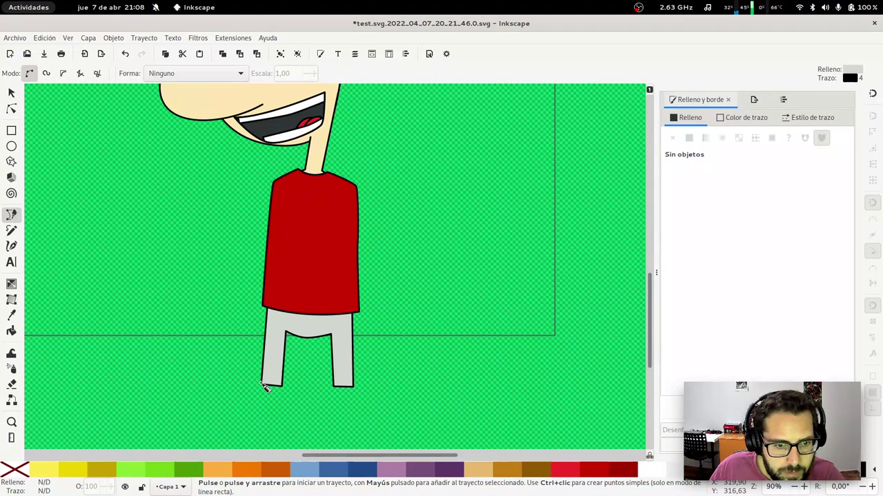
mouse_move(266, 389)
mouse_down()
mouse_move(240, 393)
mouse_move(233, 412)
mouse_up()
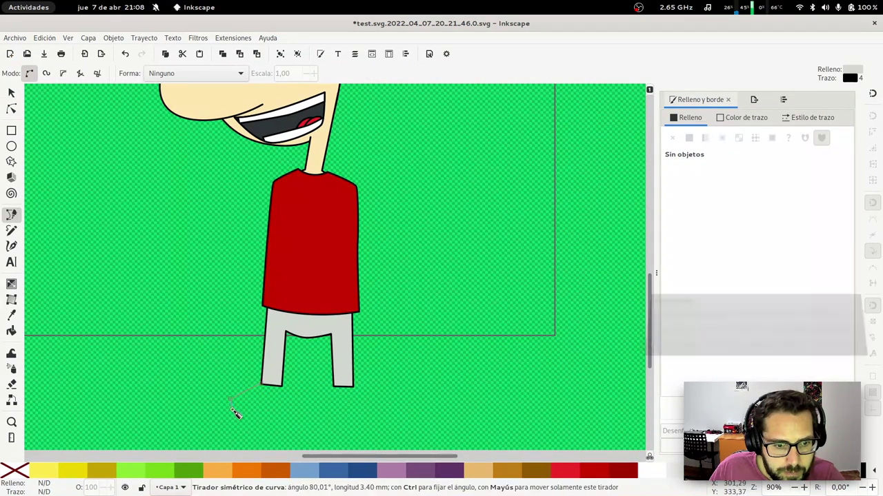
click(282, 407)
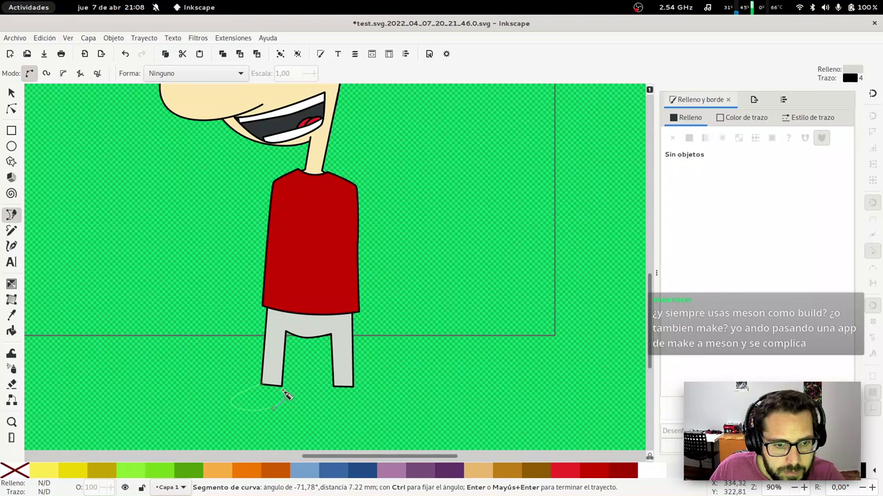
click(267, 387)
key(s)
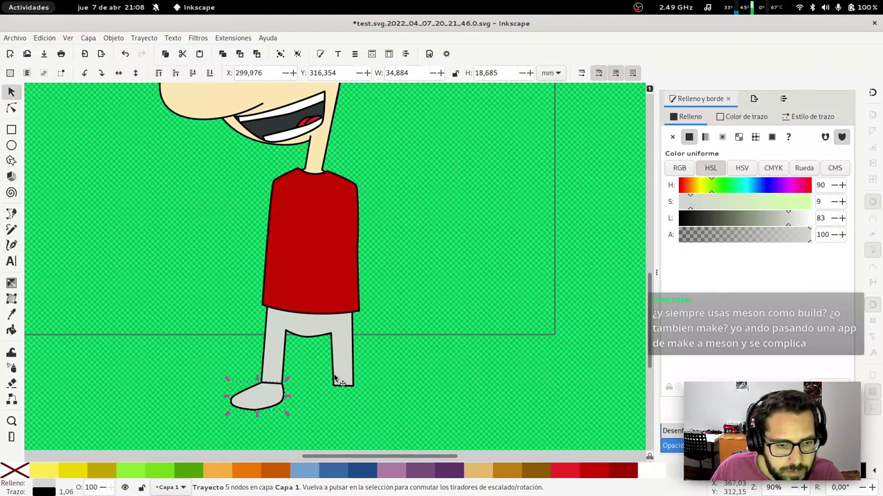
click(797, 471)
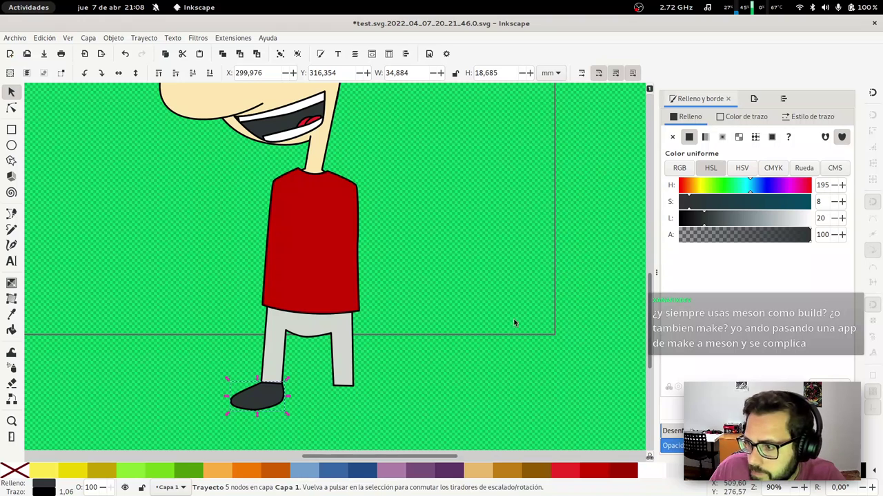
Duplicate the shoe and nudge the copy into place under the right trouser leg
key(ctrl)
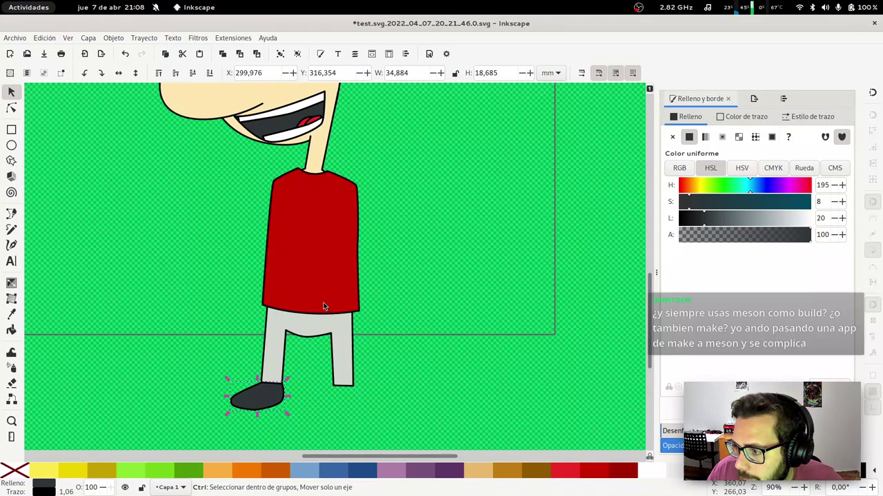
key(ctrl+d)
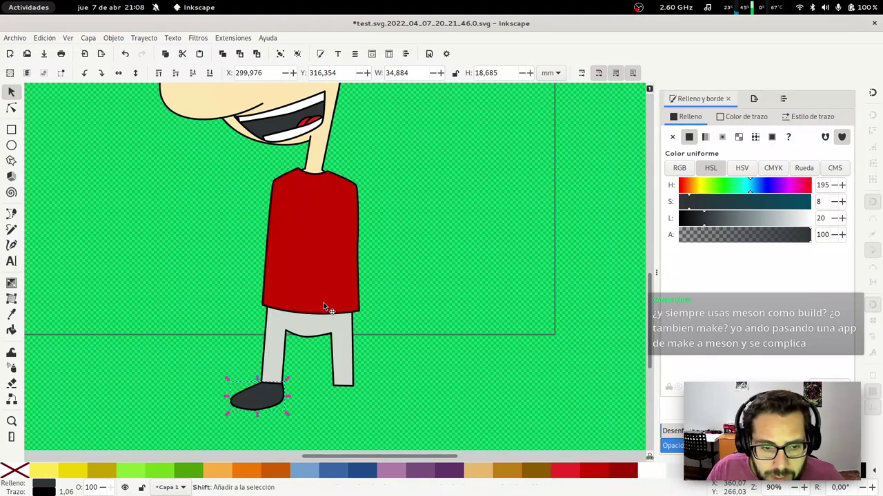
key(shift+Right)
key(shift+Right)
key(shift+Right)
key(shift+Right)
key(shift+Right)
key(shift+Right)
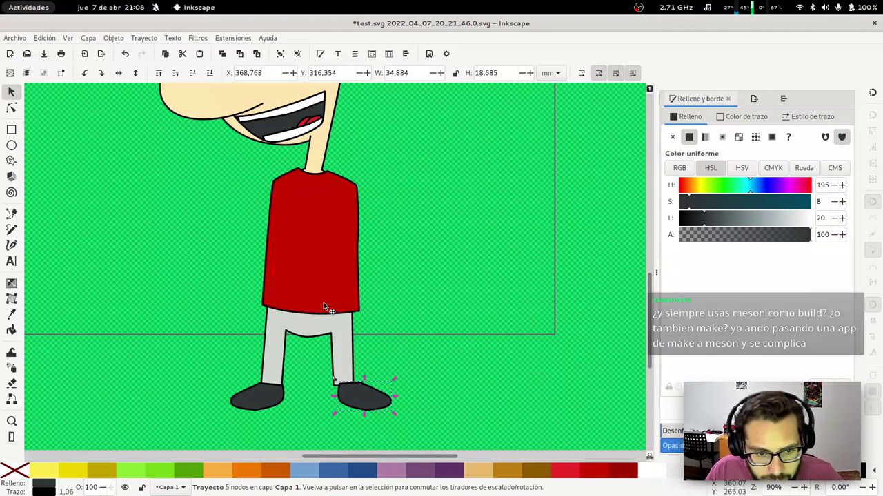
key(Left)
key(Left)
key(Left)
key(Left)
key(Left)
key(Left)
key(Left)
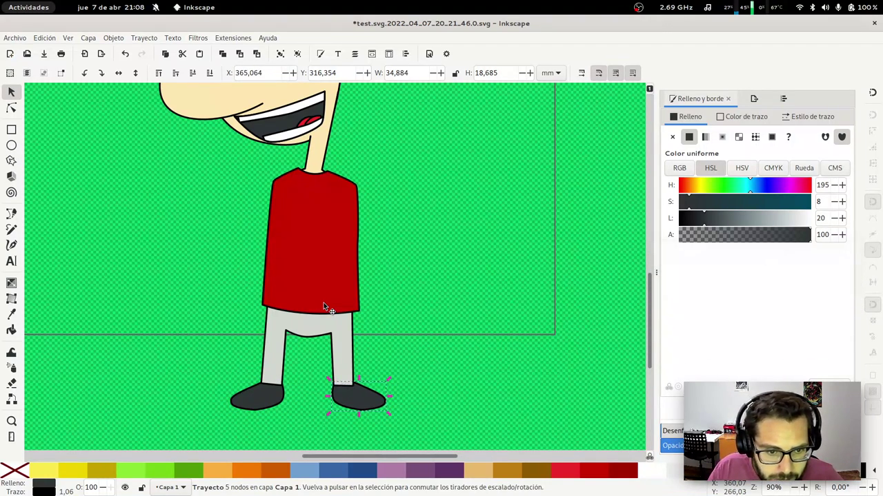
key(g)
key(s)
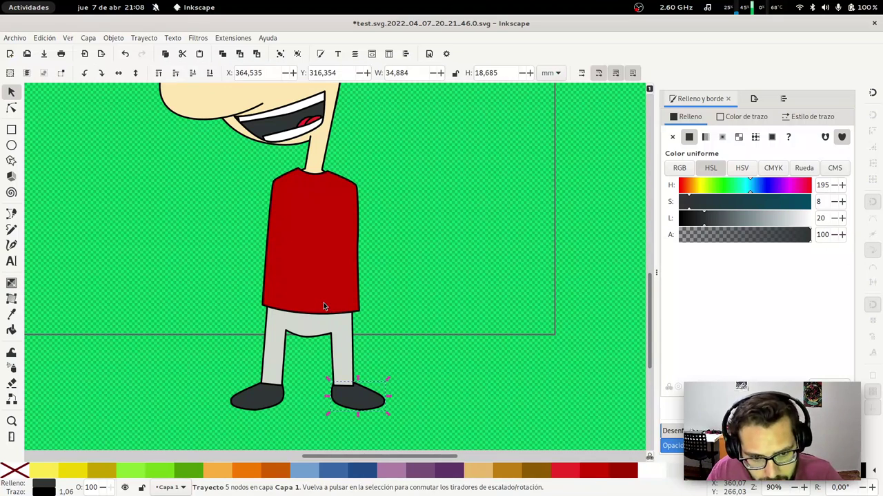
key(Left)
key(Left)
key(shift+Left)
key(shift+Left)
key(shift+Left)
key(Left)
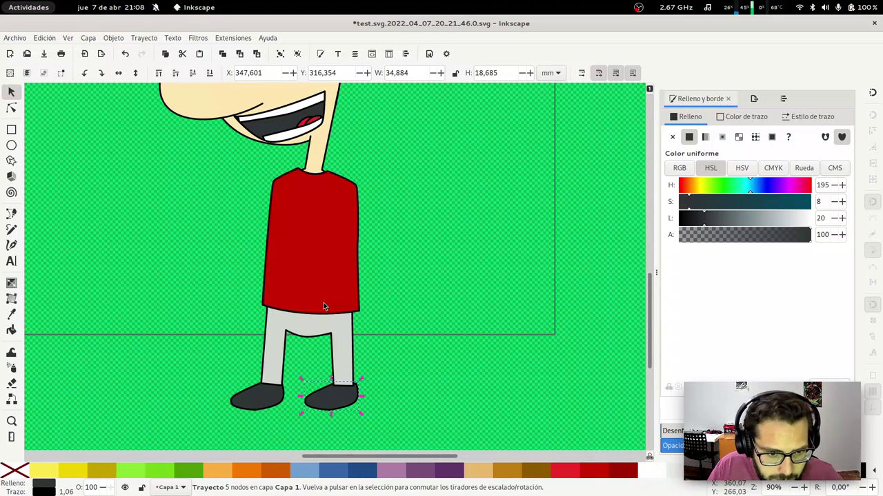
key(Down)
key(Left)
key(Left)
key(Down)
key(Down)
key(Right)
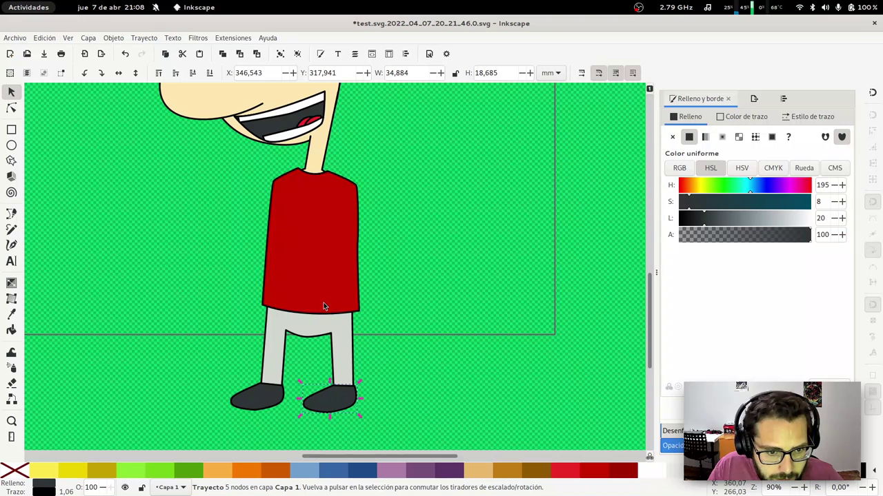
key(Up)
key(Left)
key(Escape)
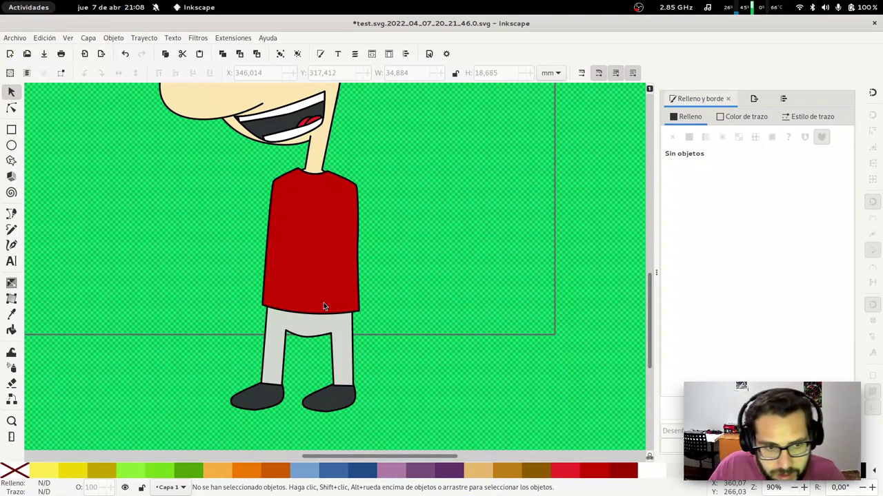
Shrink the red shirt to about 69% height and raise the trousers and shoes beneath it
click(323, 303)
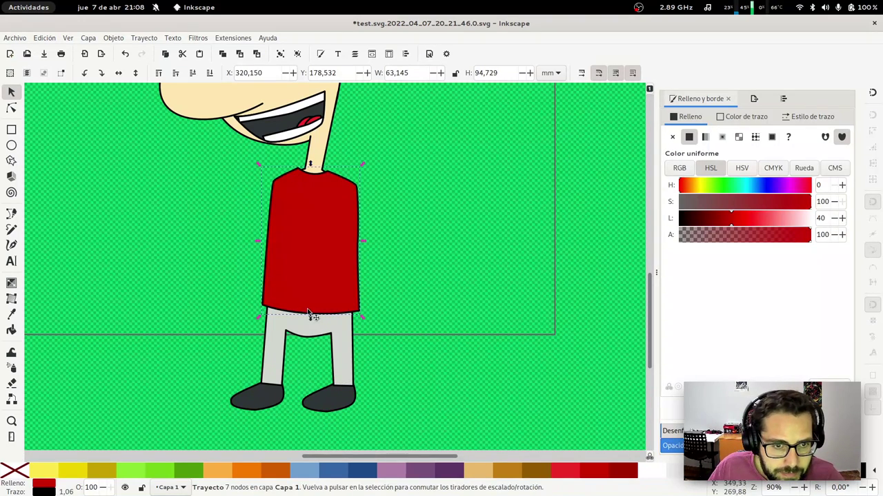
drag(311, 319, 310, 272)
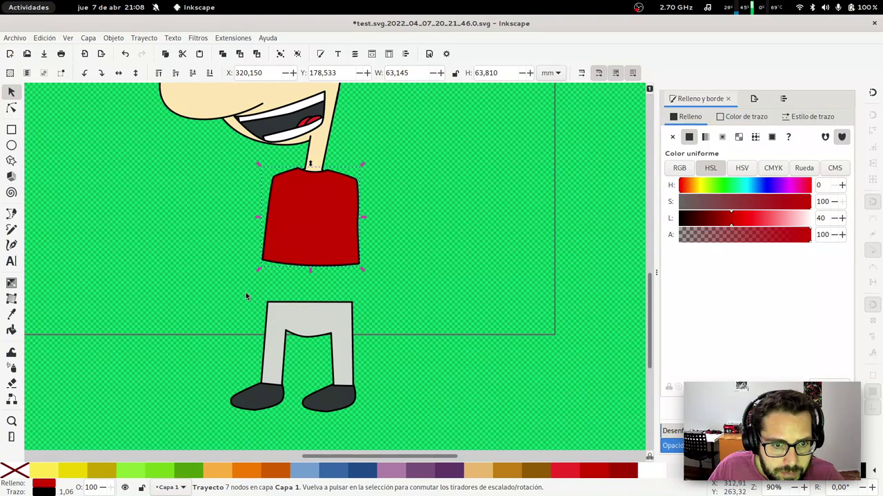
drag(228, 292, 368, 437)
drag(359, 366, 342, 310)
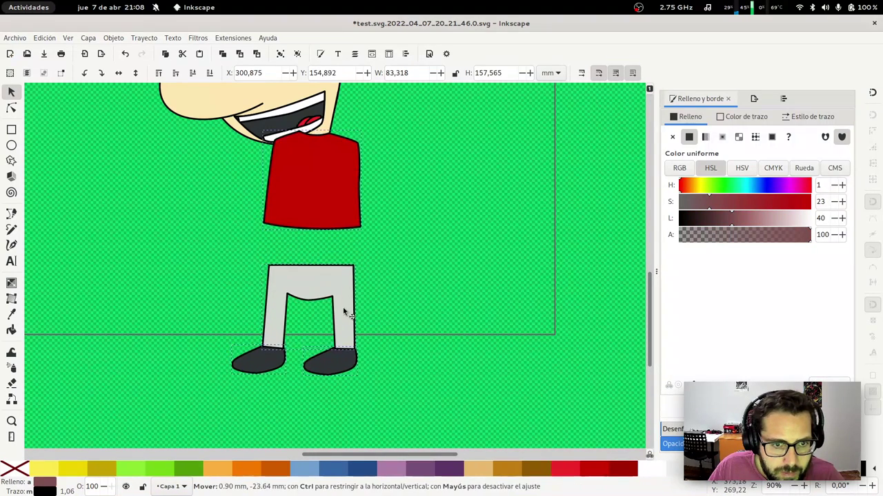
key(ctrl+z)
click(195, 278)
drag(195, 278, 393, 418)
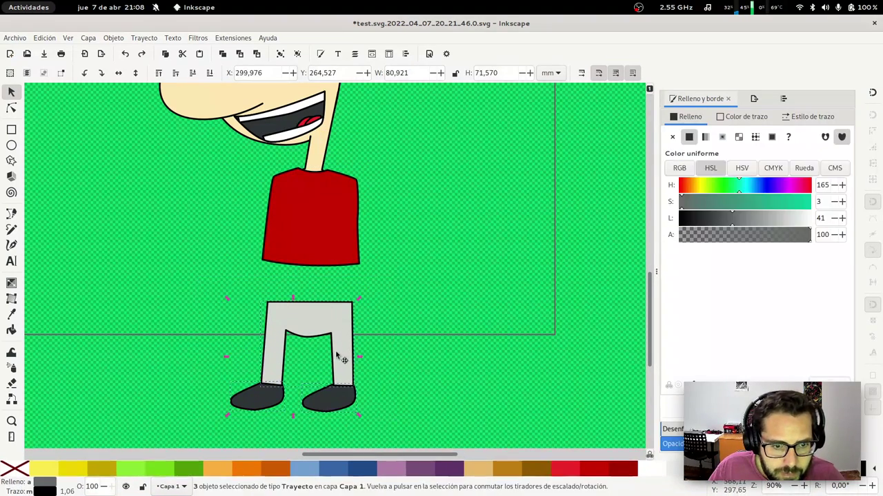
drag(335, 350, 336, 310)
key(Escape)
scroll(309, 289, up, 3)
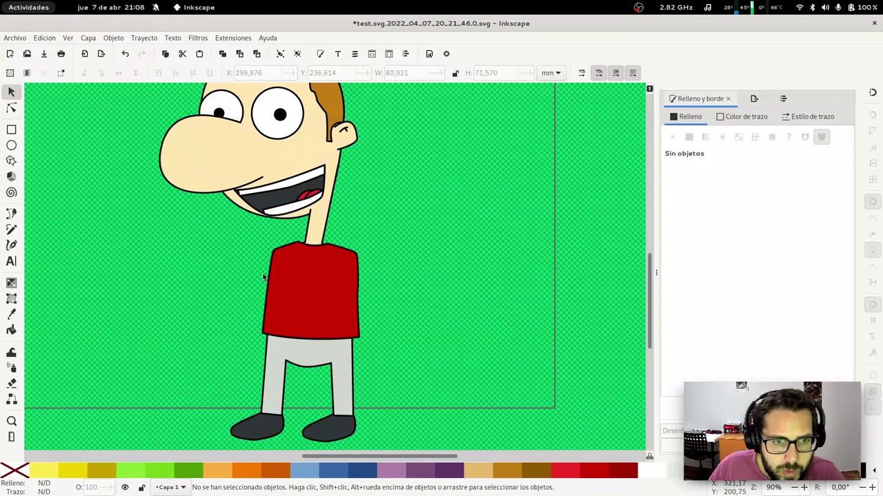
Draw a sleeve at the left shoulder and give it the shirt's red fill
key(b)
drag(271, 255, 266, 256)
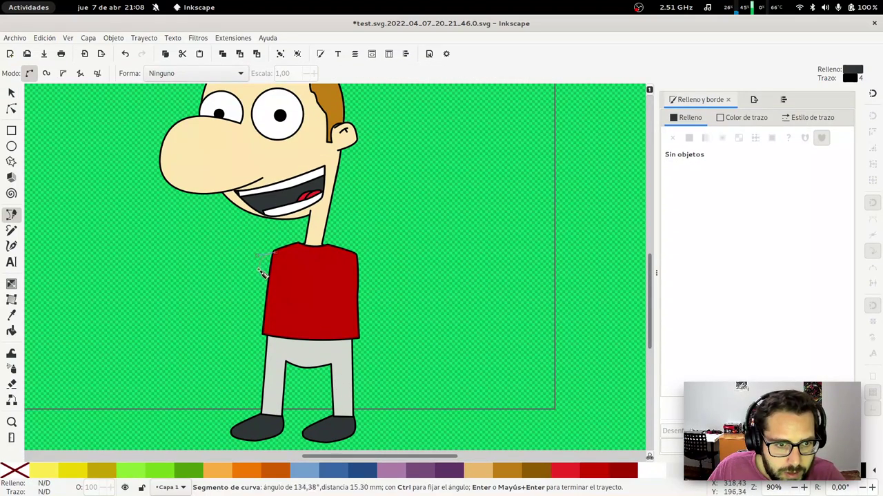
click(275, 275)
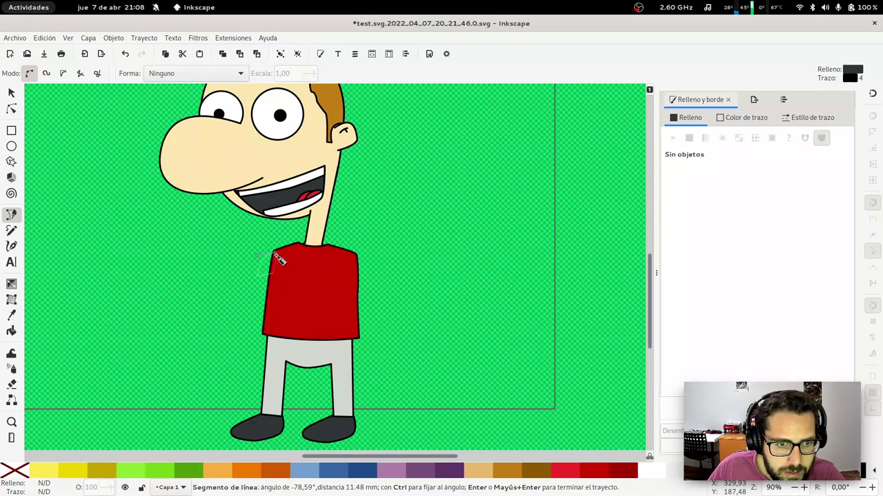
click(274, 253)
key(d)
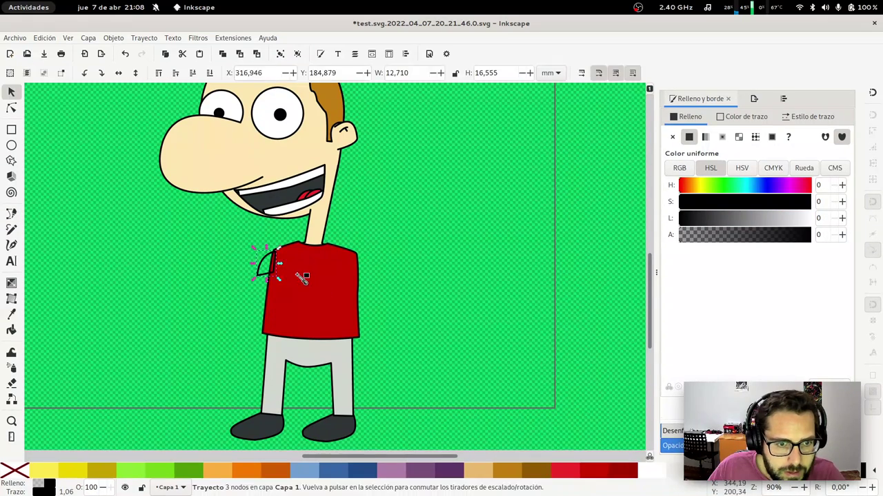
click(279, 271)
key(space)
key(n)
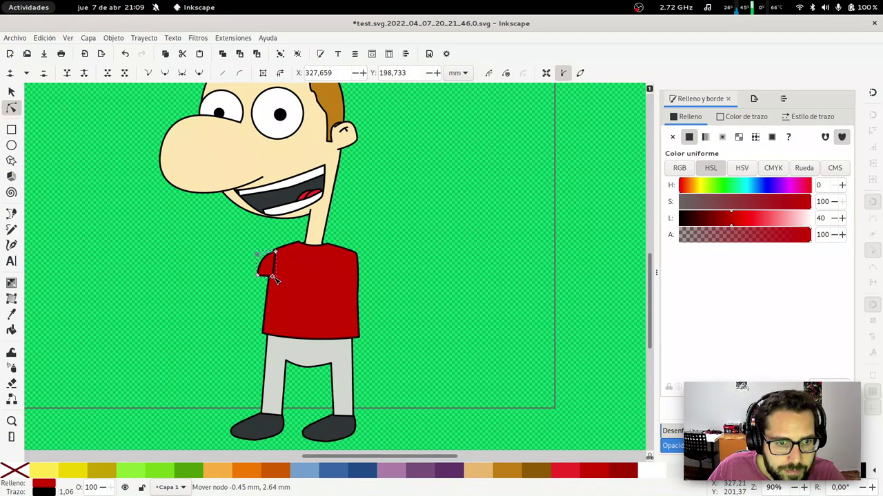
key(space)
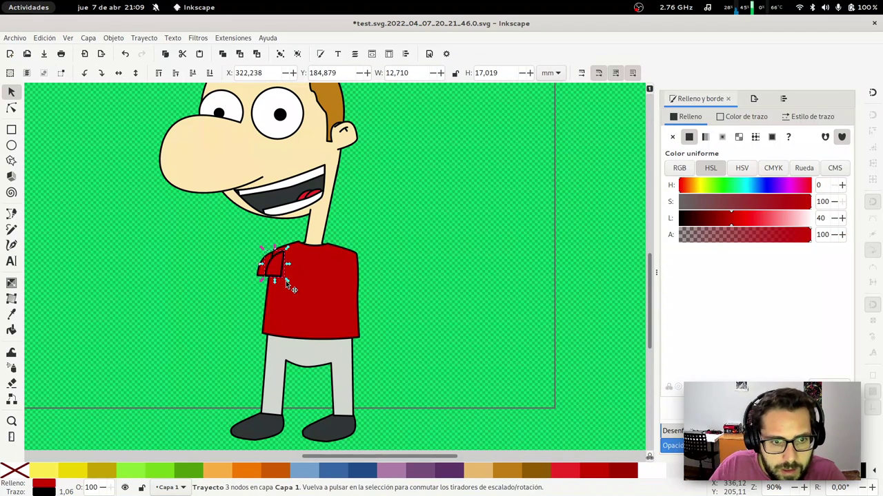
Place a copy of the red sleeve at the right shoulder
key(Right)
key(Right)
key(Right)
key(Right)
key(Right)
key(Right)
key(Right)
key(Right)
key(Right)
key(Right)
key(Right)
key(Right)
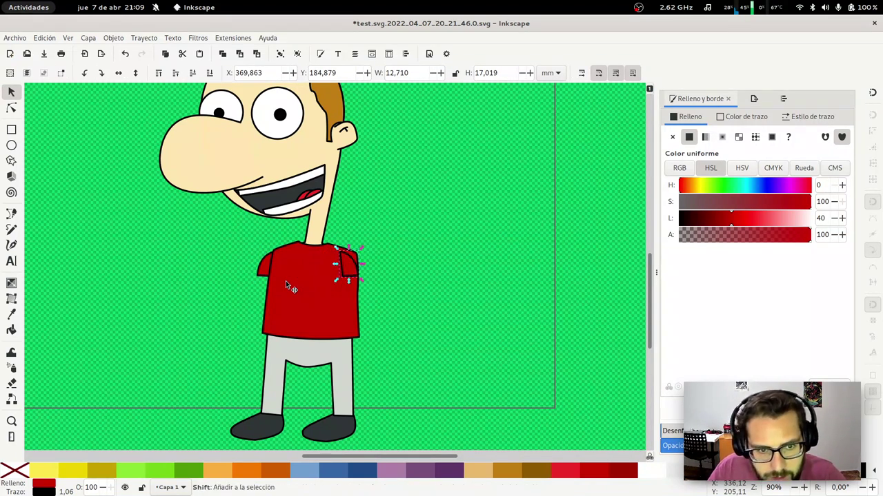
key(Right)
key(Right)
key(Right)
key(Right)
key(Left)
key(Escape)
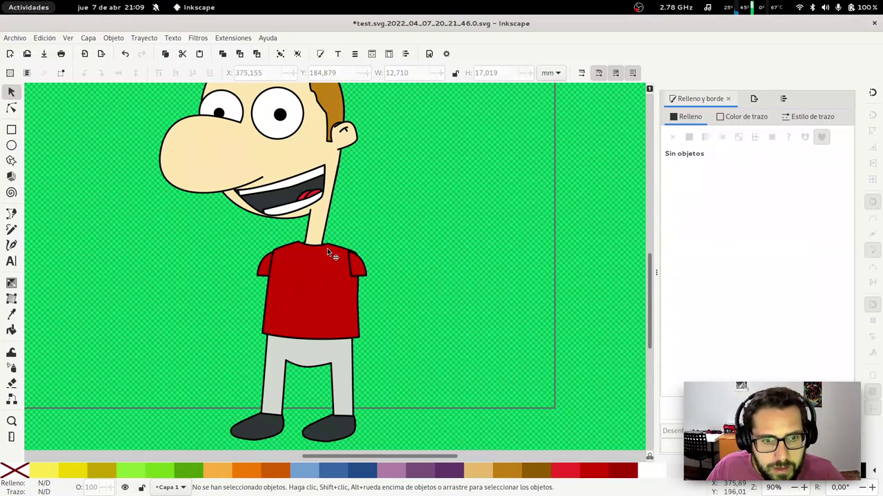
key(z)
drag(248, 207, 392, 306)
Delete the right sleeve and discard a trial curve drawn along the shoulder
key(n)
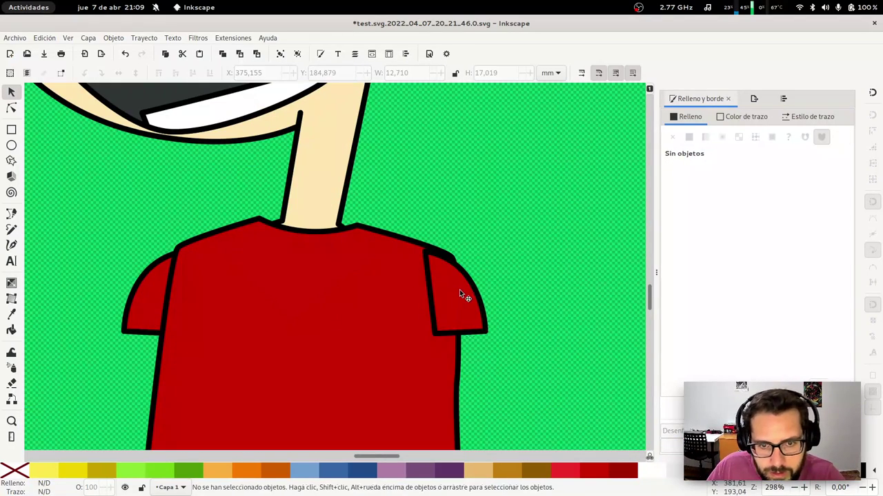
click(459, 289)
key(Delete)
key(b)
click(445, 260)
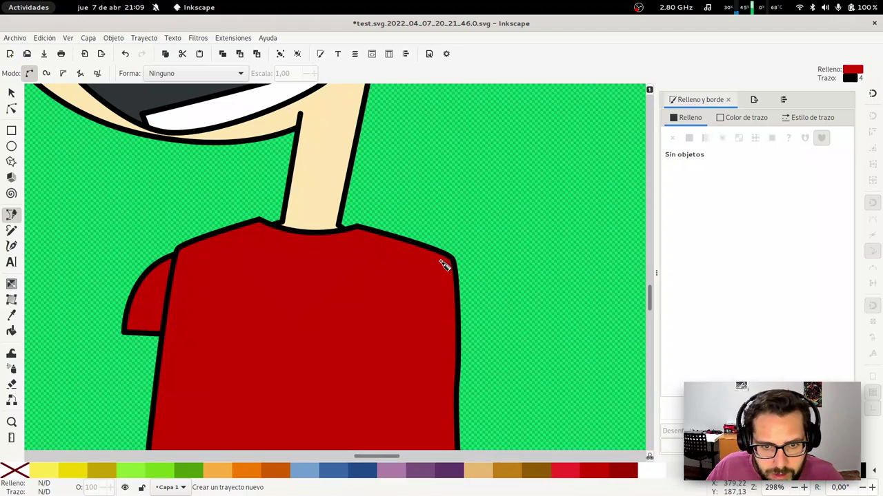
drag(428, 295, 427, 348)
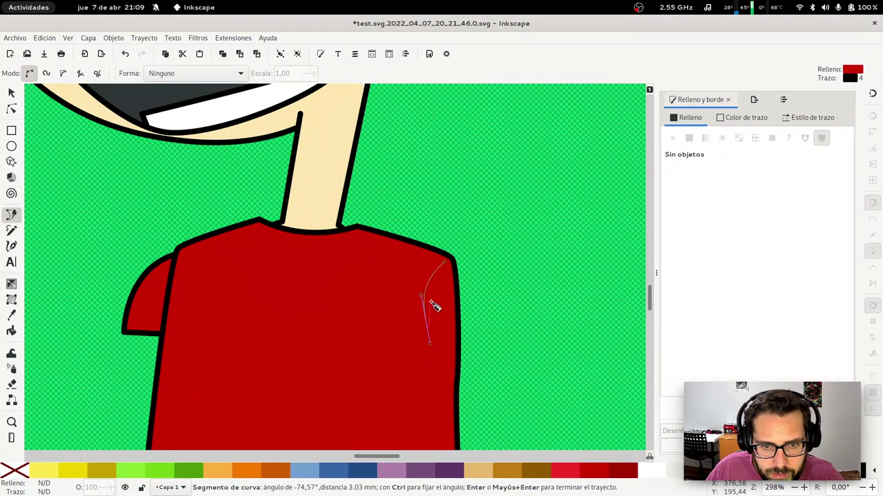
key(Return)
key(s)
key(Escape)
click(431, 293)
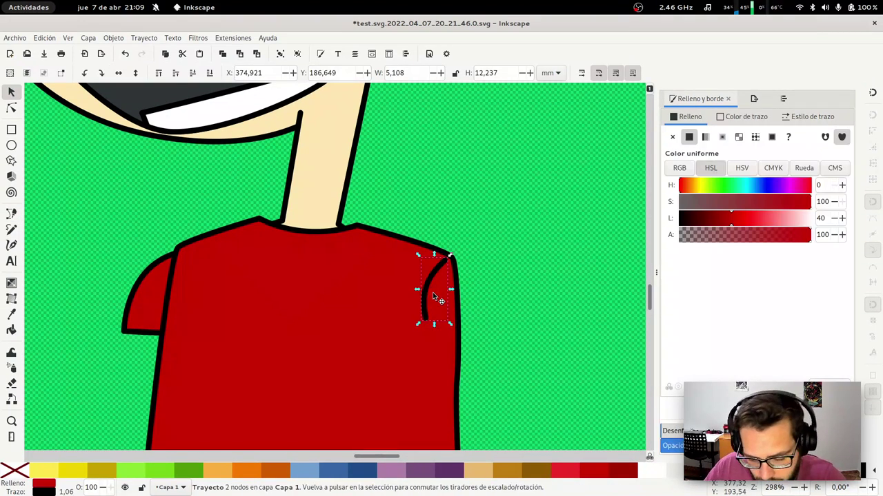
key(Delete)
Draw a new rounded right sleeve over the shoulder and enlarge it slightly
key(b)
click(421, 335)
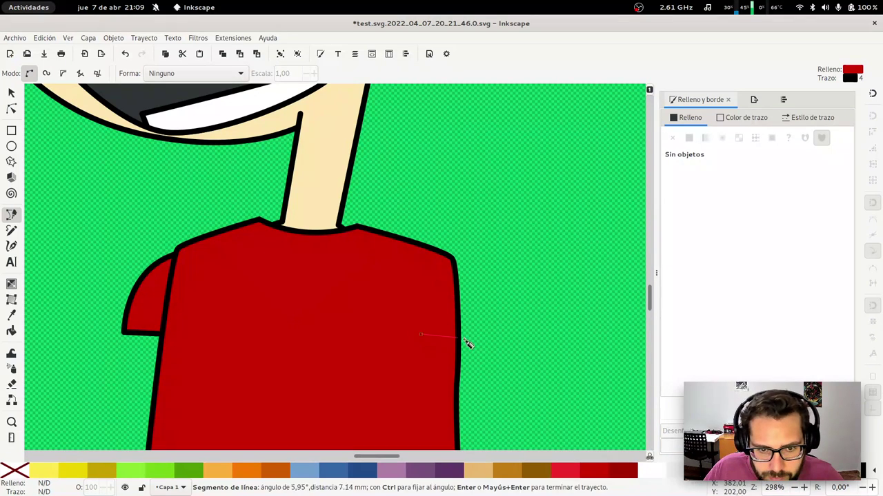
click(477, 338)
drag(452, 258, 423, 254)
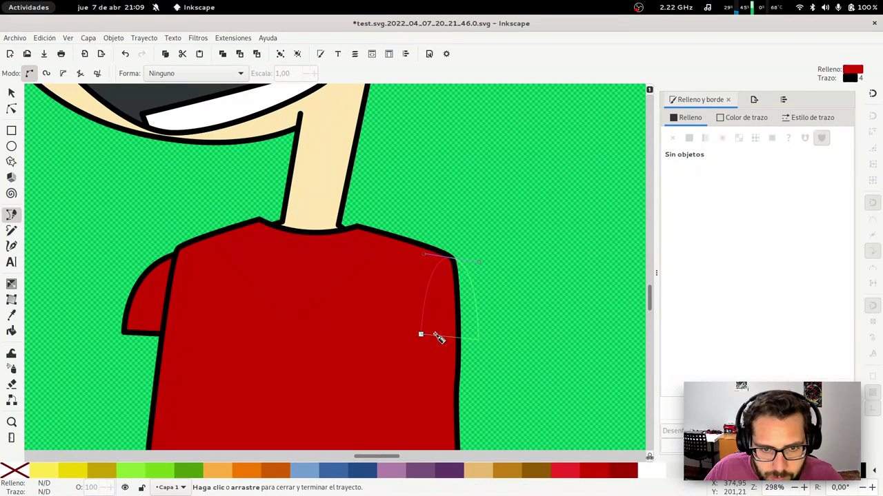
click(421, 334)
key(s)
key(period)
key(period)
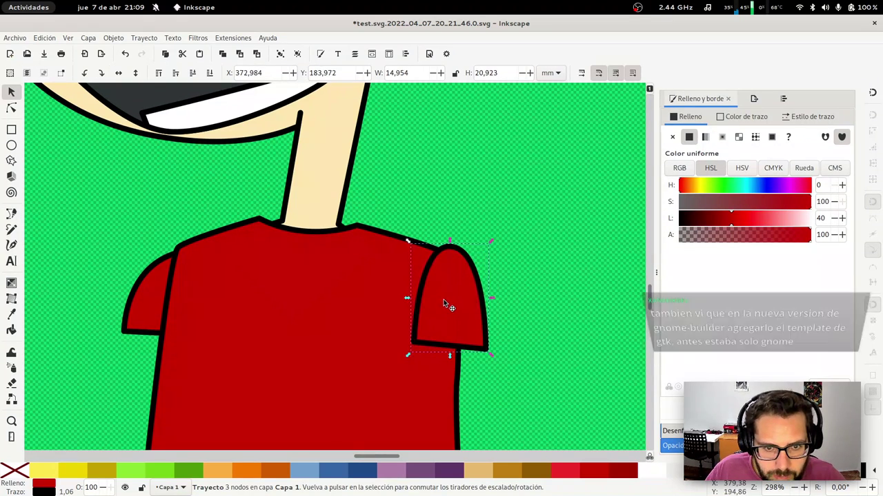
key(period)
key(period)
drag(445, 304, 435, 310)
click(530, 302)
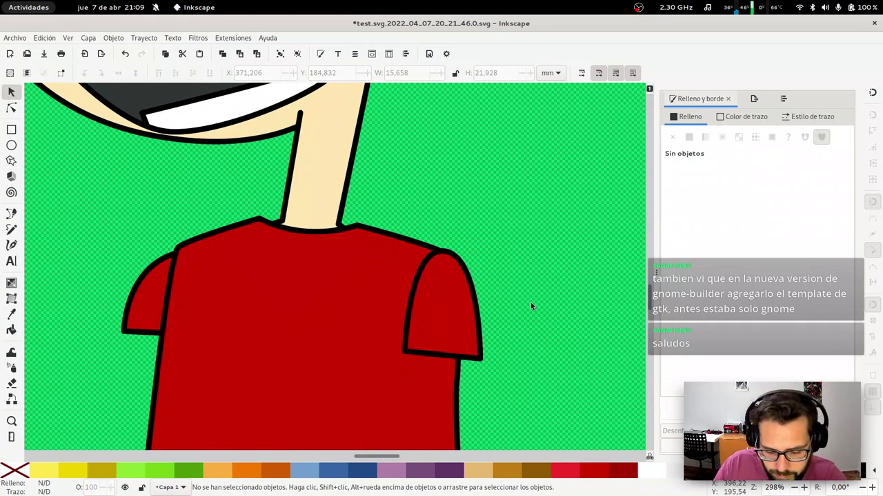
Move the shirt's bottom-edge nodes down two steps so the hem drops slightly
key(5)
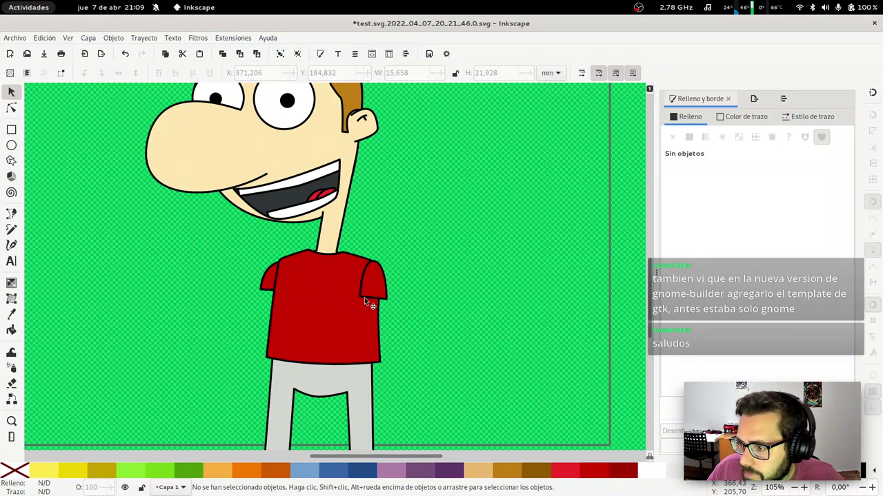
key(z)
drag(237, 246, 422, 430)
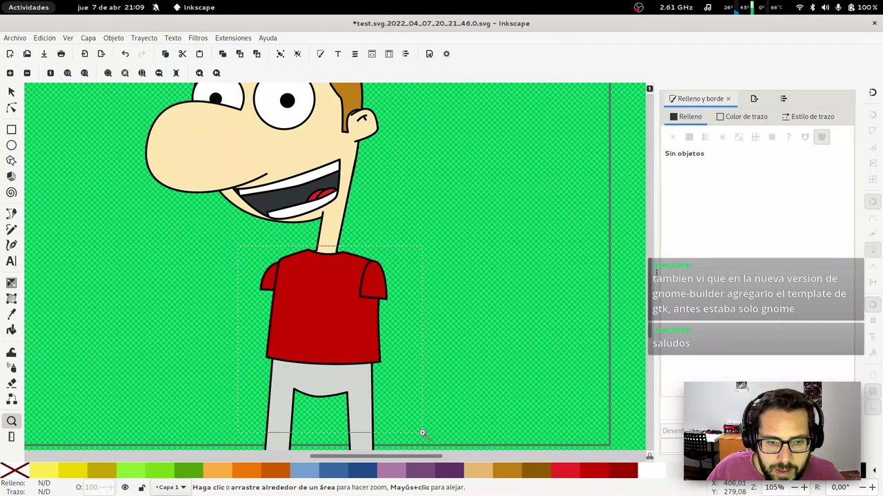
key(n)
click(322, 310)
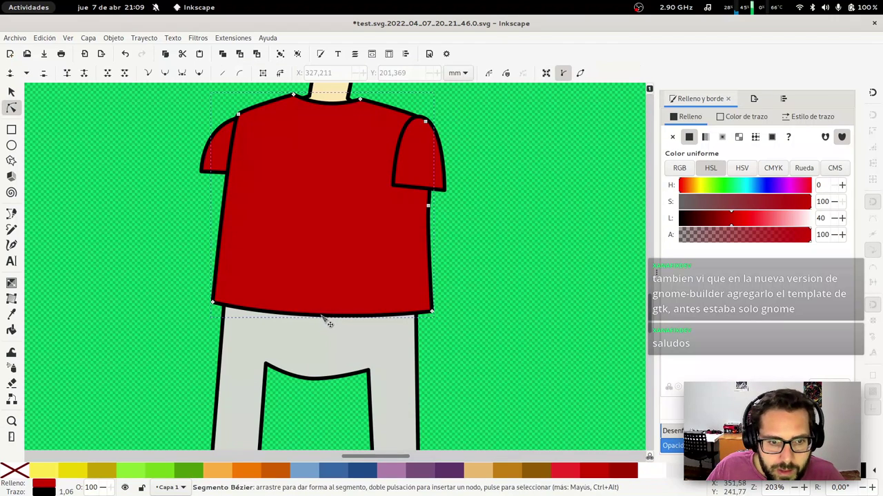
click(330, 330)
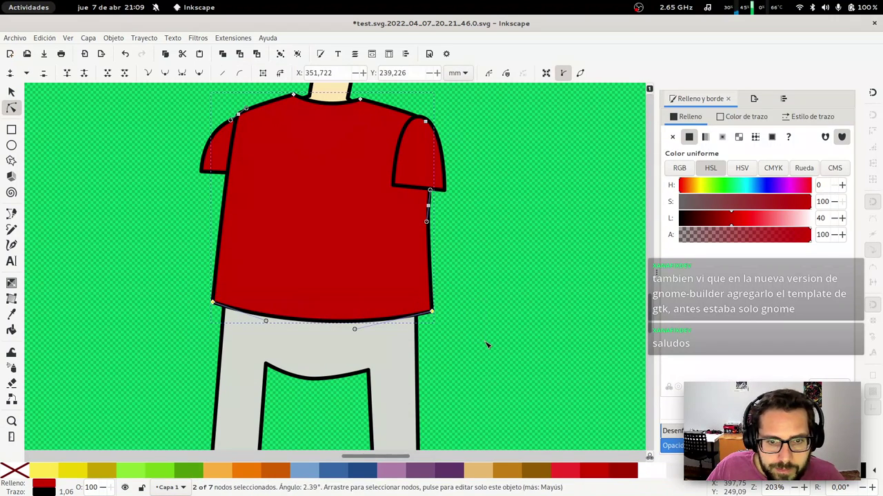
key(Down)
key(Down)
key(Down)
key(Down)
key(Down)
key(Down)
key(Down)
key(Down)
key(Down)
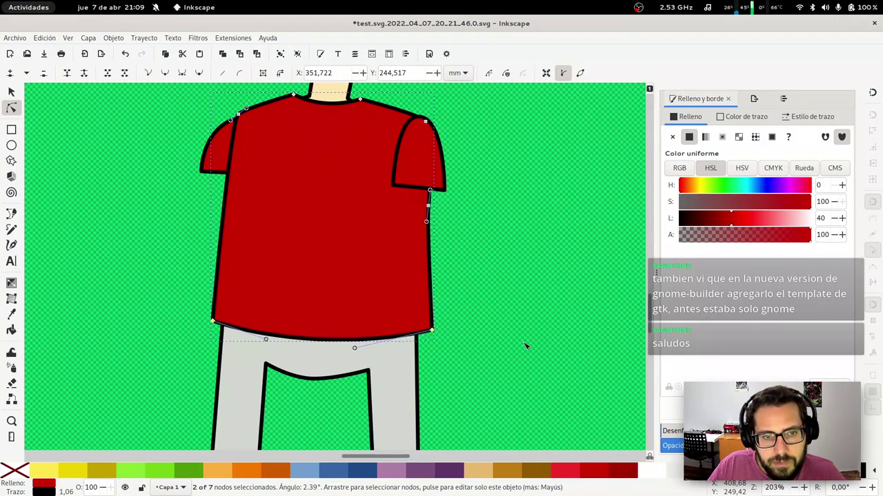
key(Down)
key(Down)
key(b)
key(Escape)
Outline an arm with an open, two-fingered hand hanging from the right sleeve
key(s)
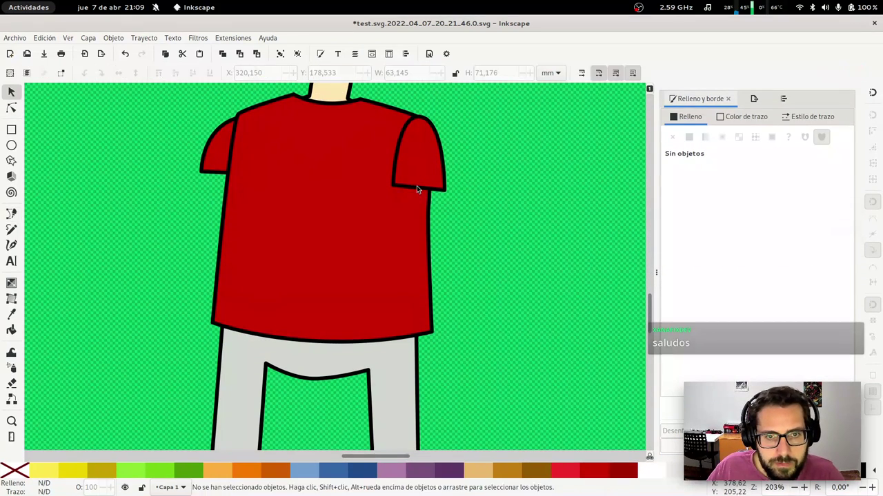
key(b)
click(404, 177)
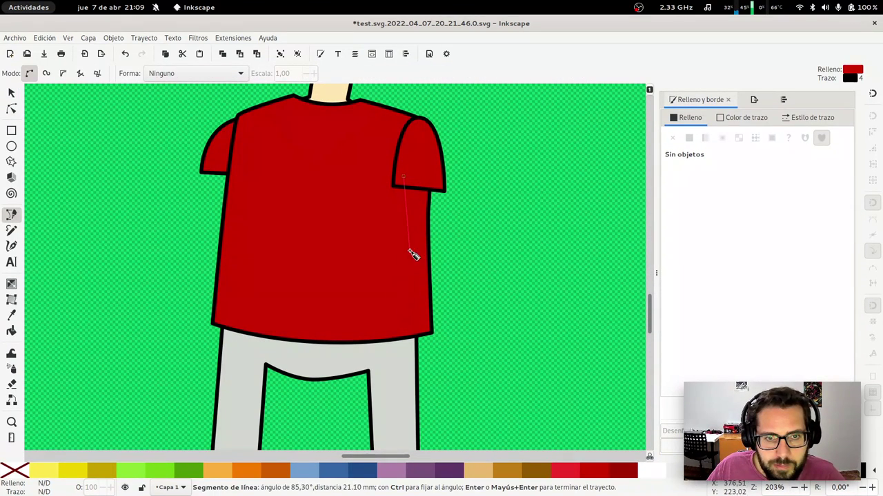
click(398, 330)
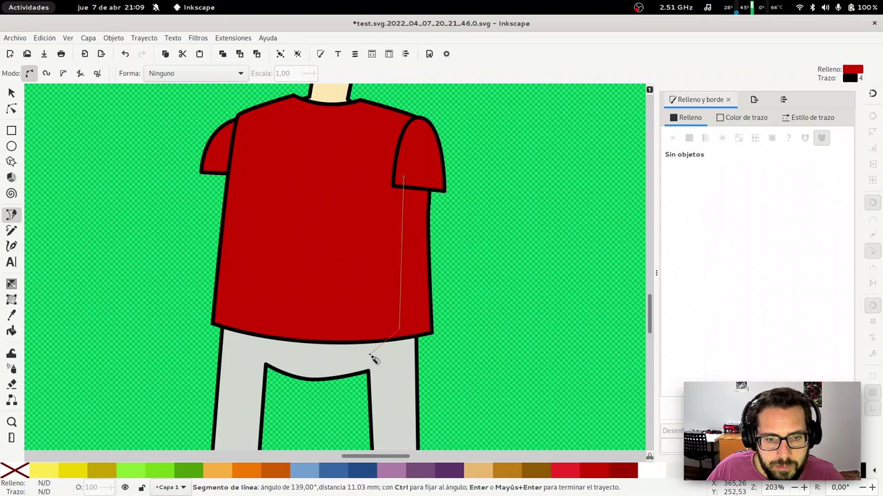
drag(370, 354, 386, 388)
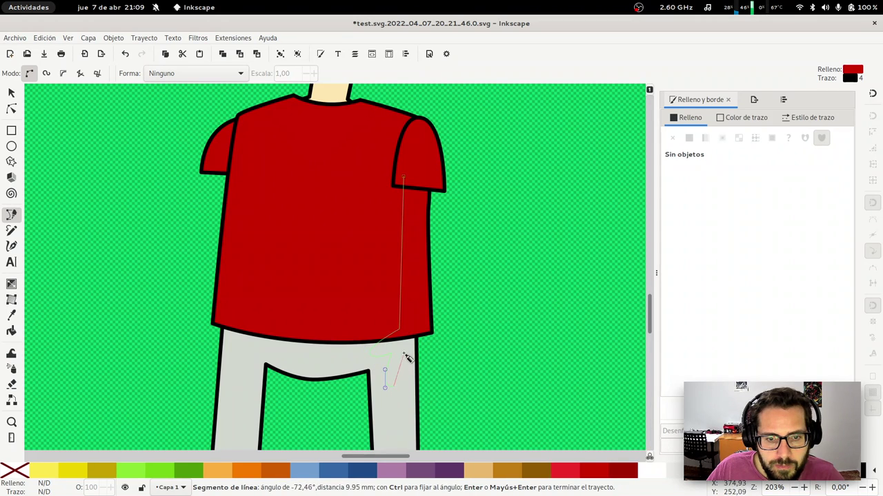
drag(412, 403, 397, 406)
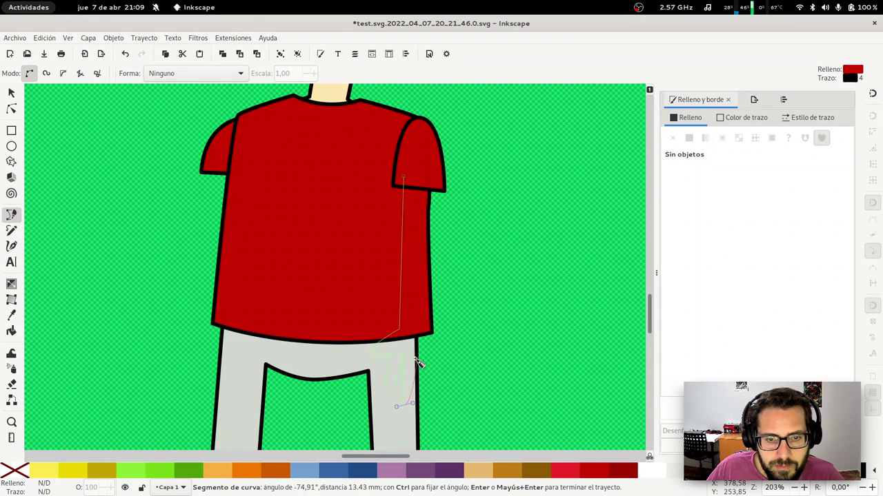
drag(425, 392, 431, 395)
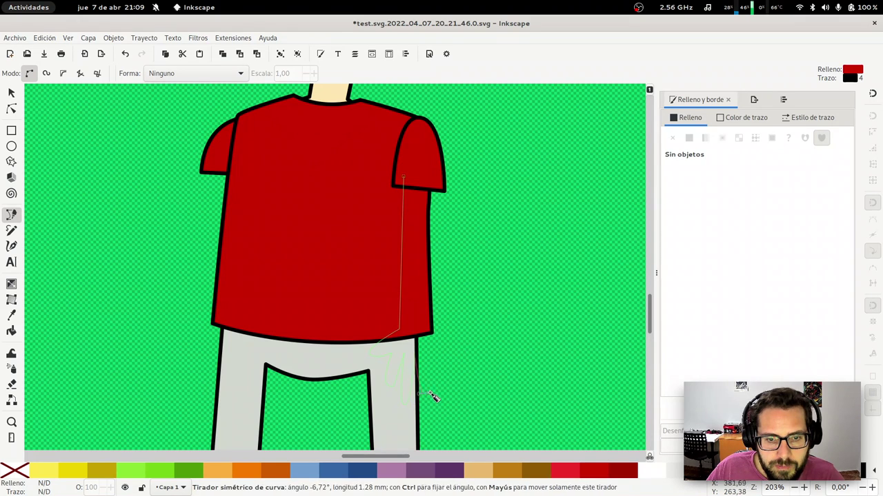
click(426, 358)
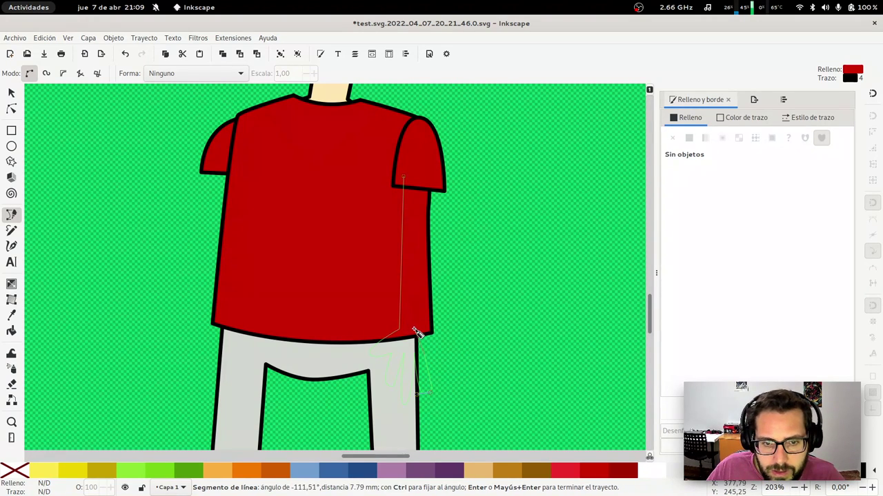
click(417, 324)
click(421, 181)
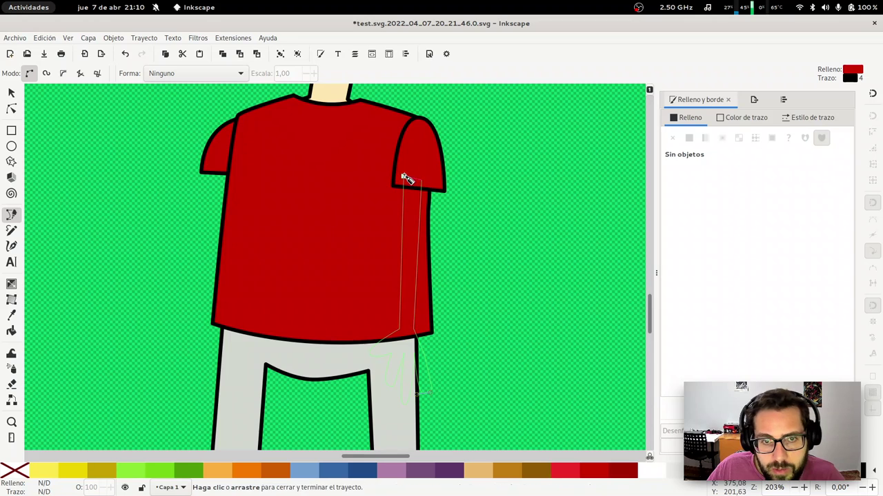
Send the arm behind the sleeve, give it the skin colour, and lengthen the leftmost finger
key(s)
drag(408, 237, 416, 233)
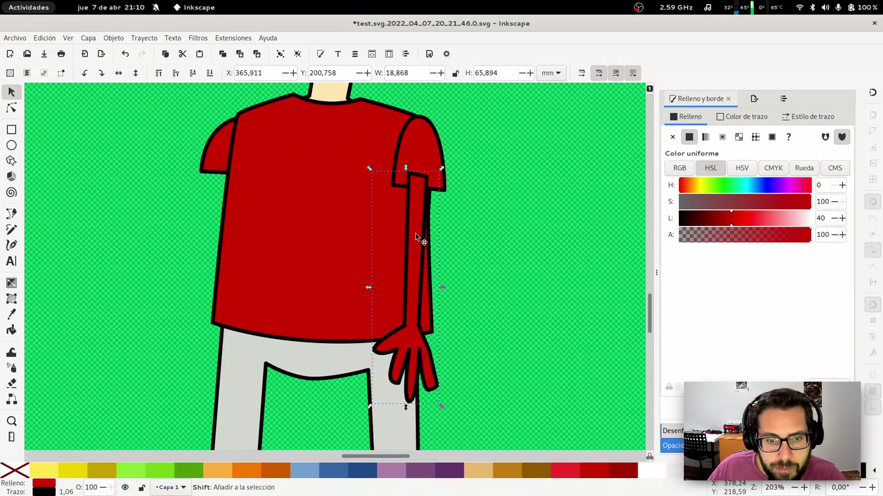
key(Page_Down)
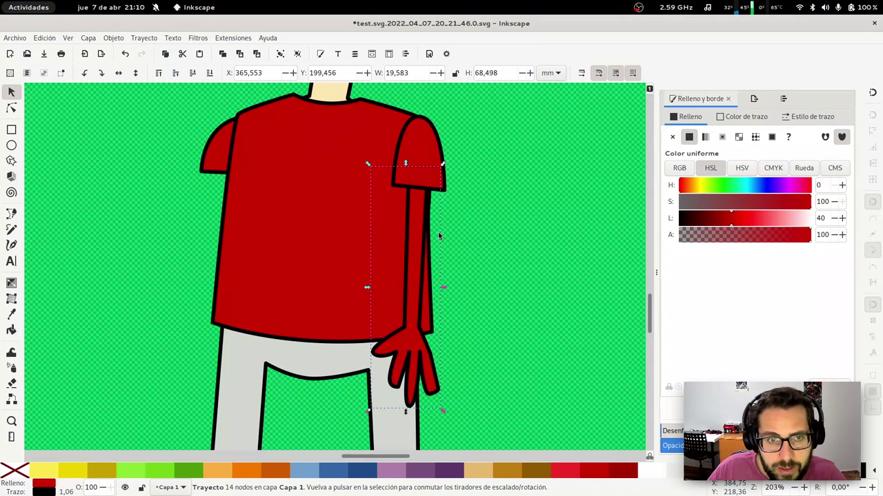
key(d)
click(344, 94)
key(s)
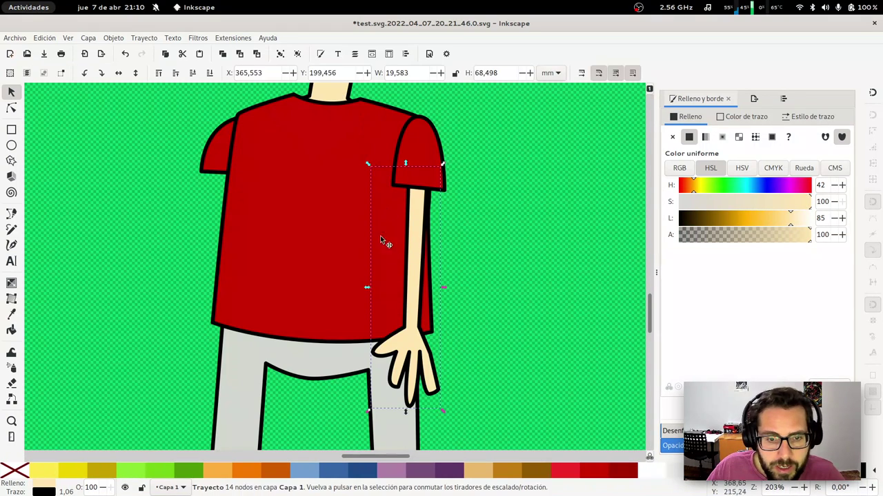
key(n)
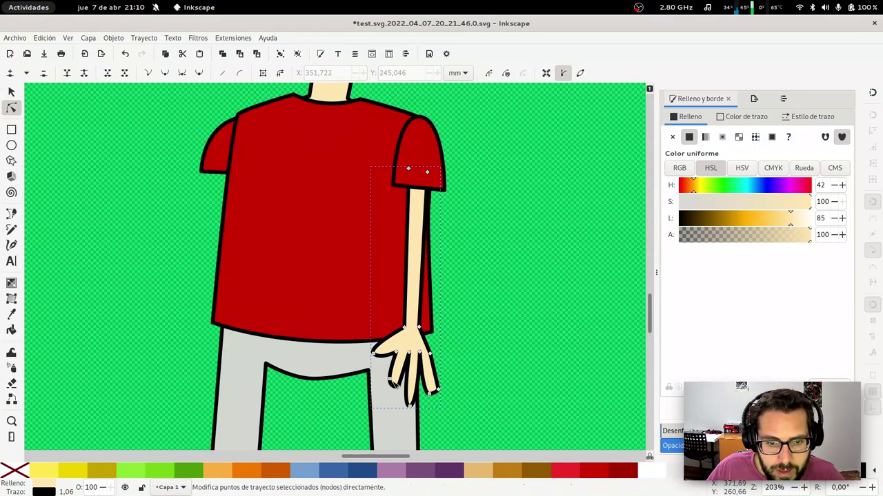
mouse_move(390, 380)
mouse_down()
mouse_move(385, 399)
mouse_move(396, 395)
mouse_up()
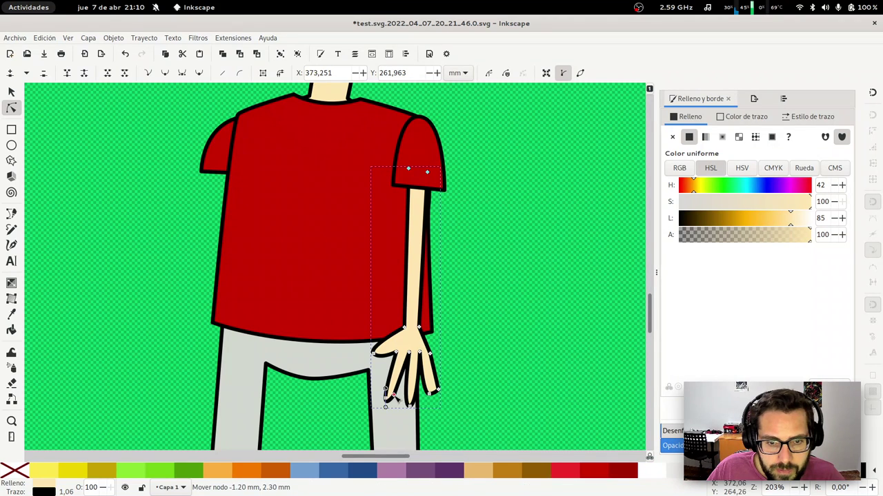
key(s)
key(Escape)
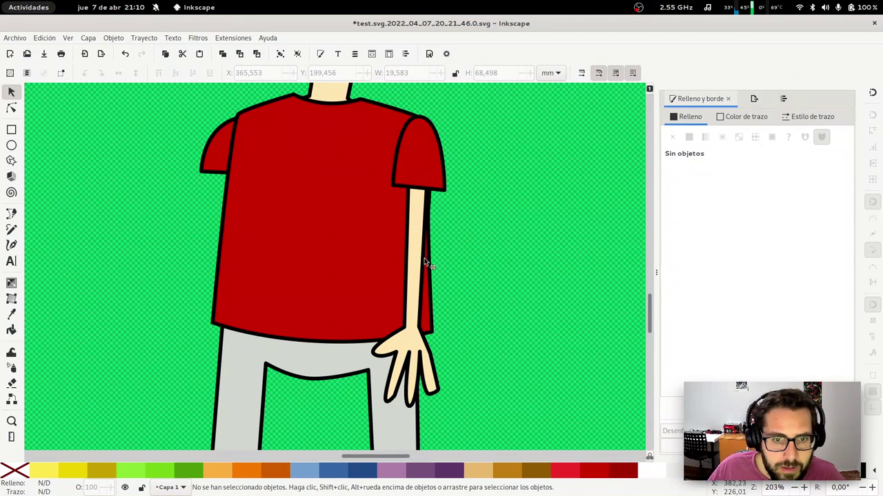
Draw a closed waving arm with curved fingers from the left sleeve using the Pen tool
key(b)
click(213, 171)
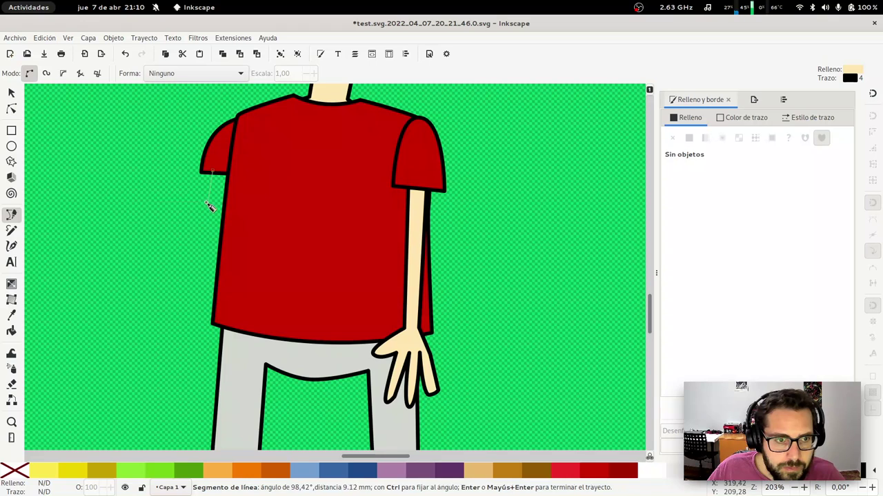
click(207, 201)
click(147, 187)
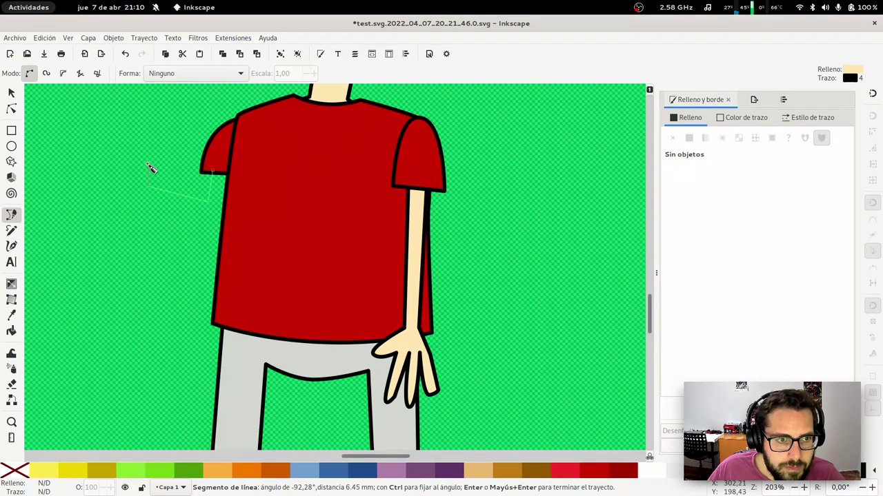
click(148, 158)
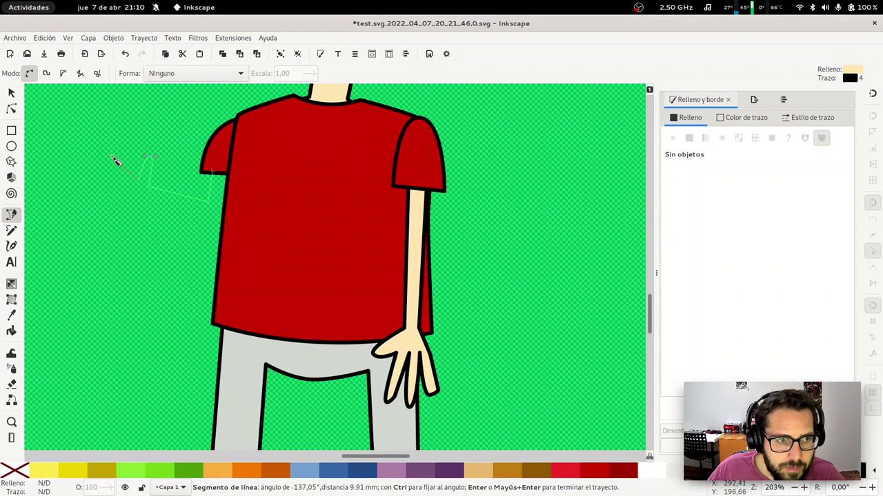
drag(107, 149, 97, 149)
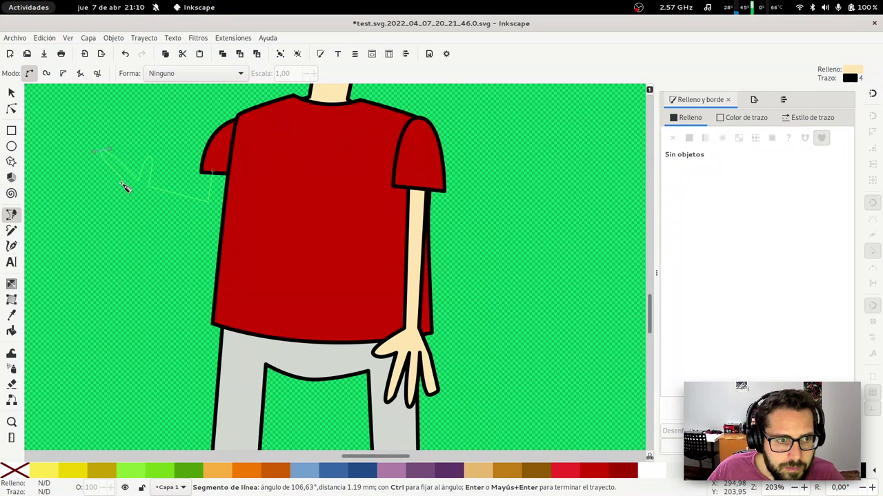
drag(81, 171, 93, 207)
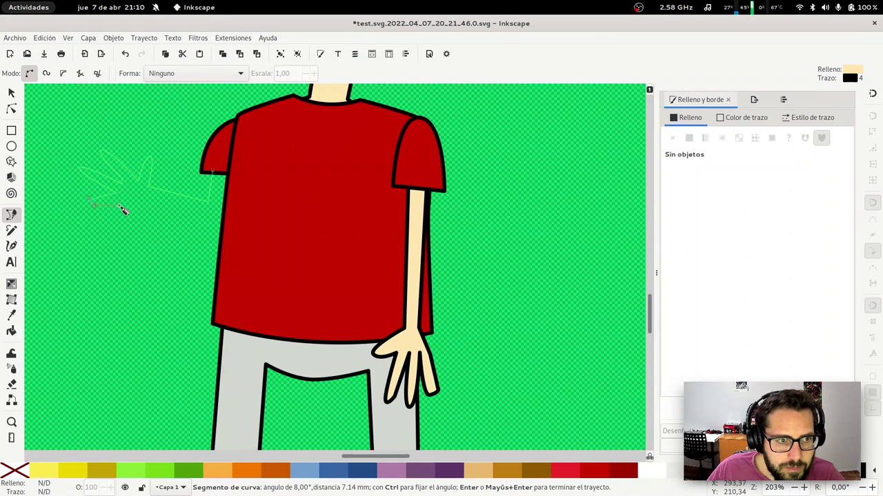
drag(147, 204, 153, 200)
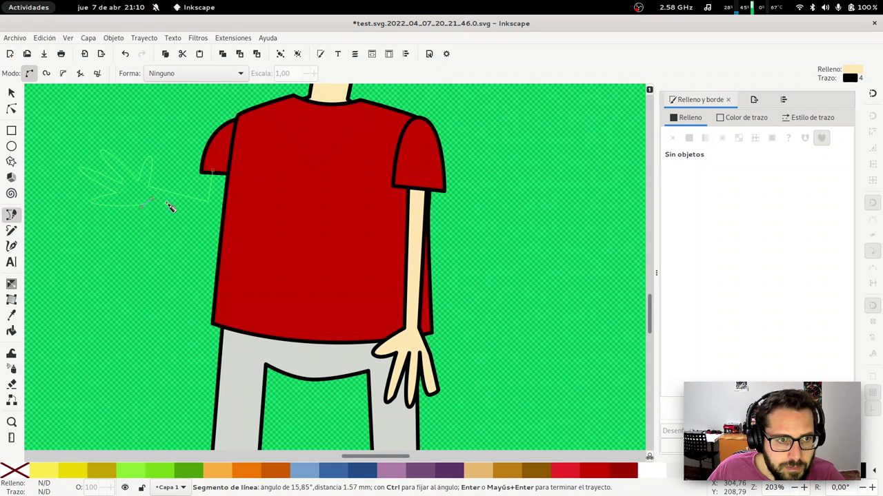
double_click(227, 173)
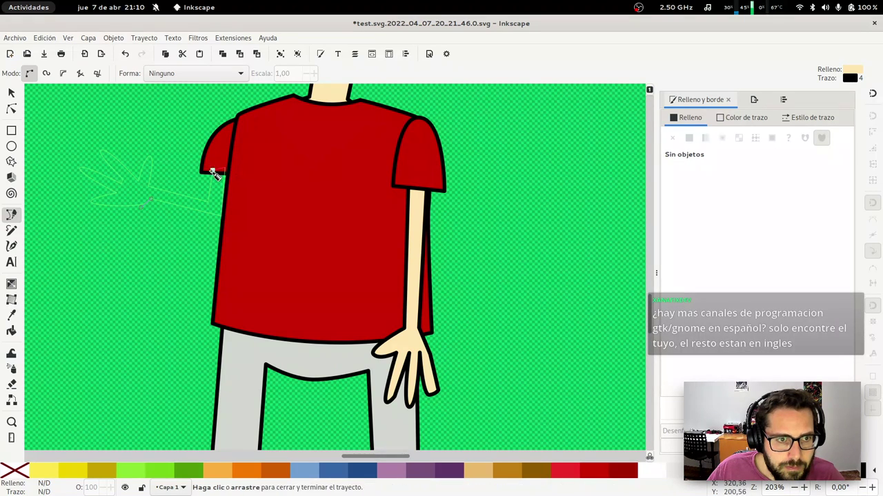
Zoom out, select the whole character and move it right on the page
key(s)
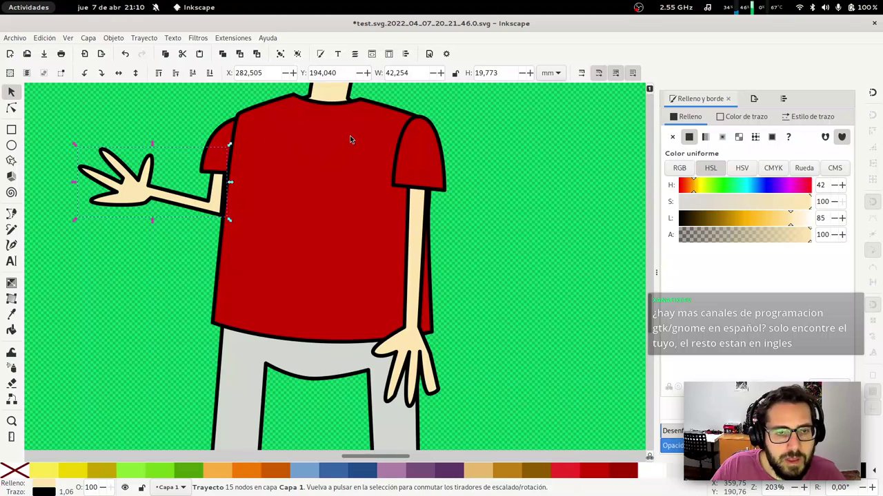
key(Escape)
key(minus)
key(minus)
key(minus)
key(minus)
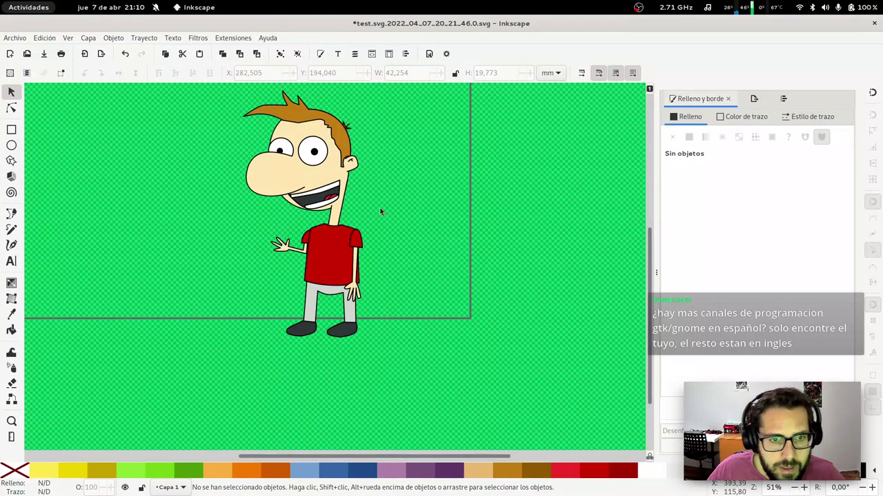
scroll(240, 256, up, 3)
drag(184, 157, 391, 408)
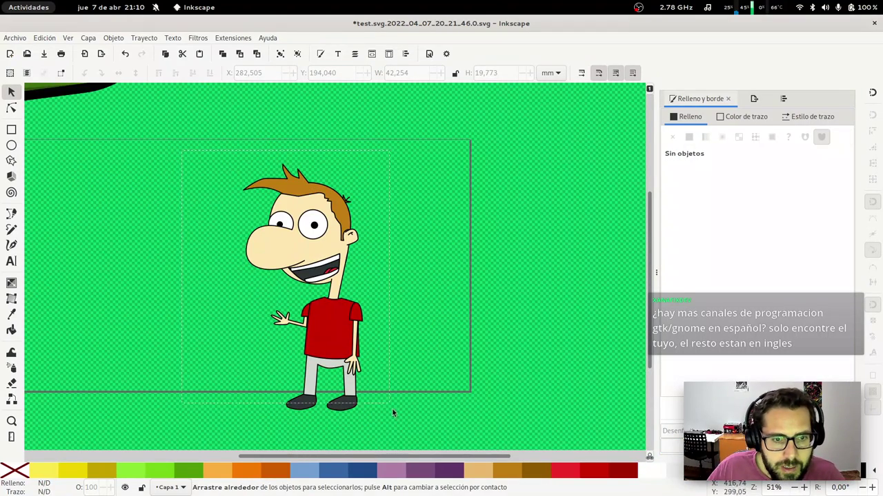
mouse_move(336, 324)
mouse_down()
mouse_move(367, 295)
mouse_move(381, 304)
mouse_up()
click(354, 393)
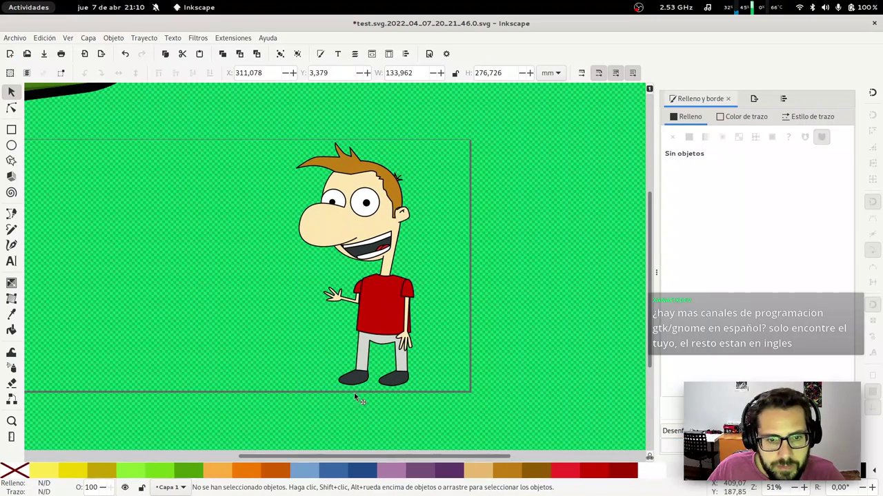
Draw a flat full ellipse under the feet and send it behind the character
key(b)
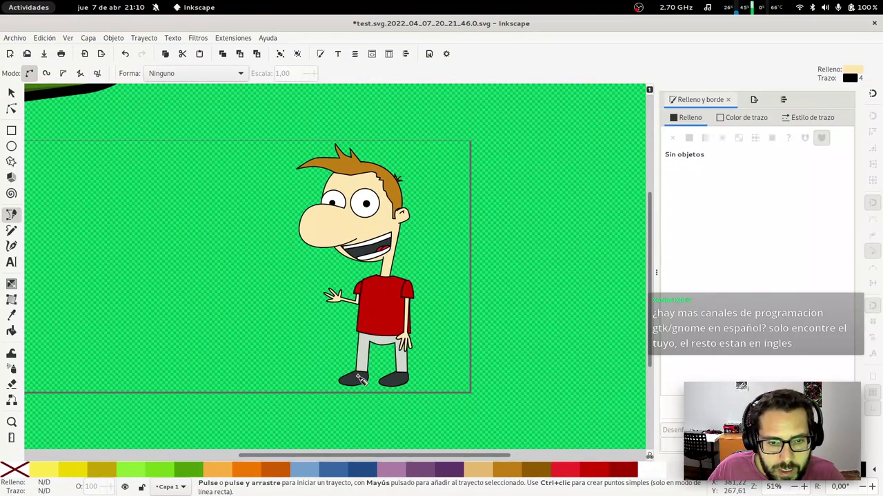
key(e)
mouse_move(345, 375)
mouse_down()
mouse_move(481, 388)
mouse_move(427, 373)
mouse_up()
click(396, 73)
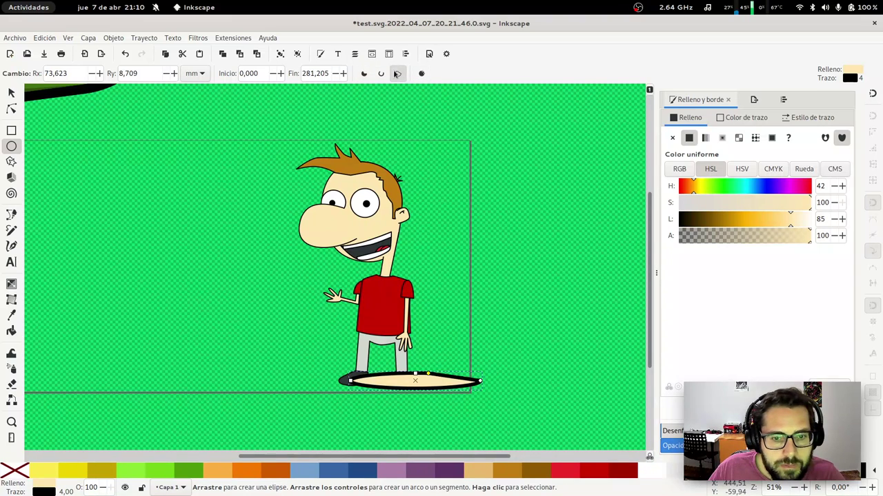
click(421, 73)
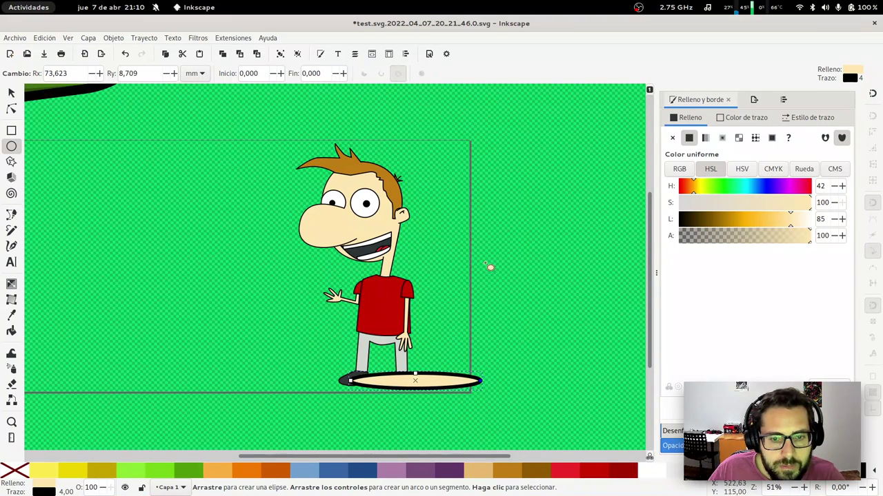
key(s)
key(Page_Down)
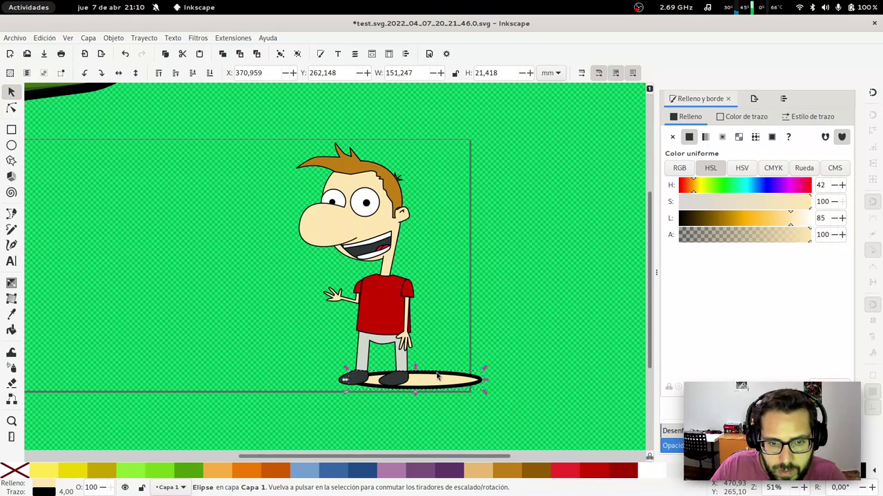
Turn the ellipse into a black, outline-free, semi-transparent shadow, nudged slightly left
key(Left)
key(Left)
key(Left)
key(Left)
drag(697, 219, 679, 219)
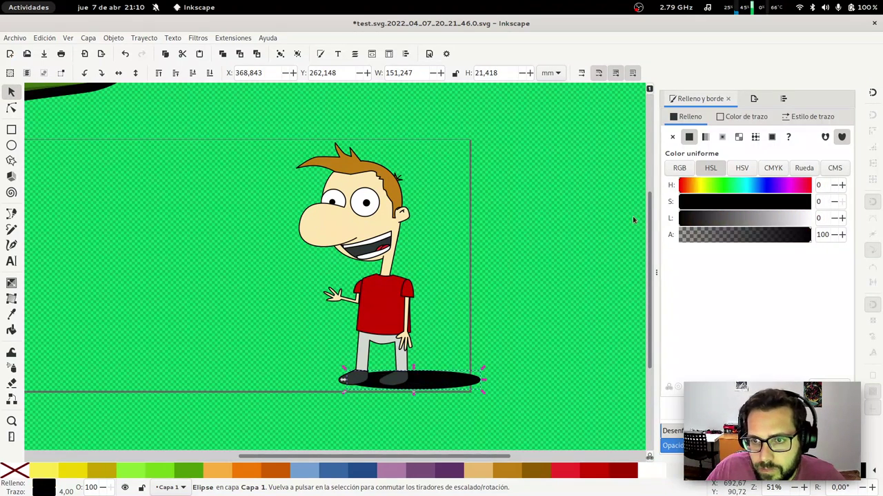
click(744, 117)
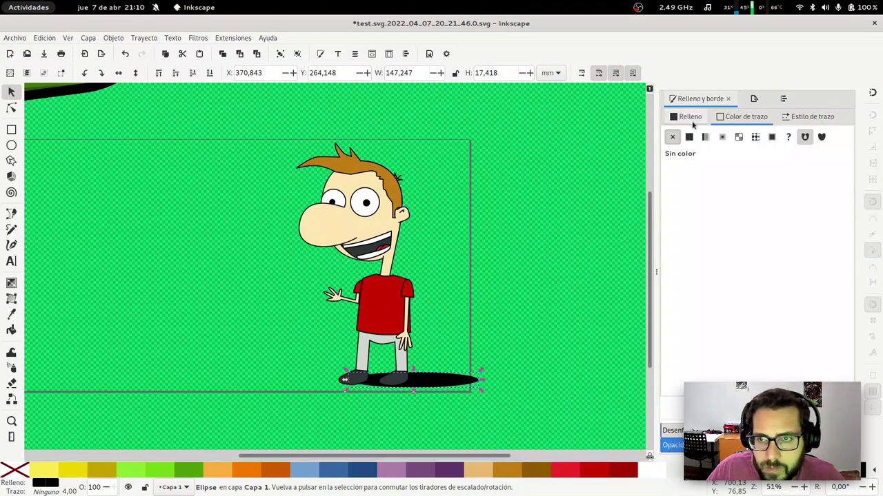
click(691, 118)
drag(738, 234, 723, 234)
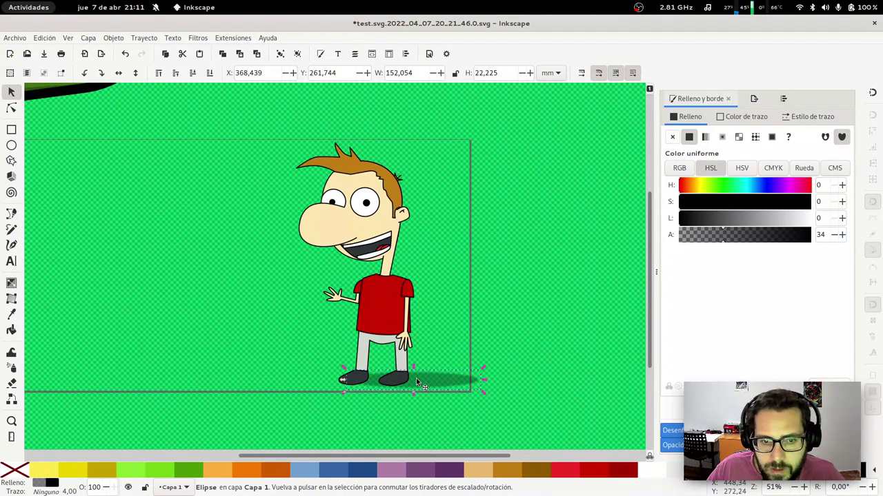
Shift the ground shadow slightly left under the shoes, then zoom onto the character
drag(420, 379, 413, 380)
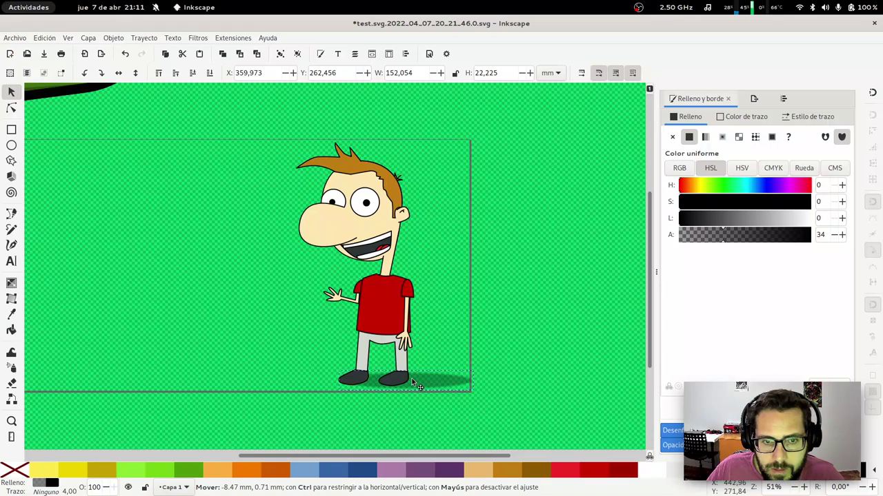
key(Escape)
key(z)
drag(284, 132, 458, 396)
Draw a shadow triangle along the hair's right side and trim it to the hair shape
key(b)
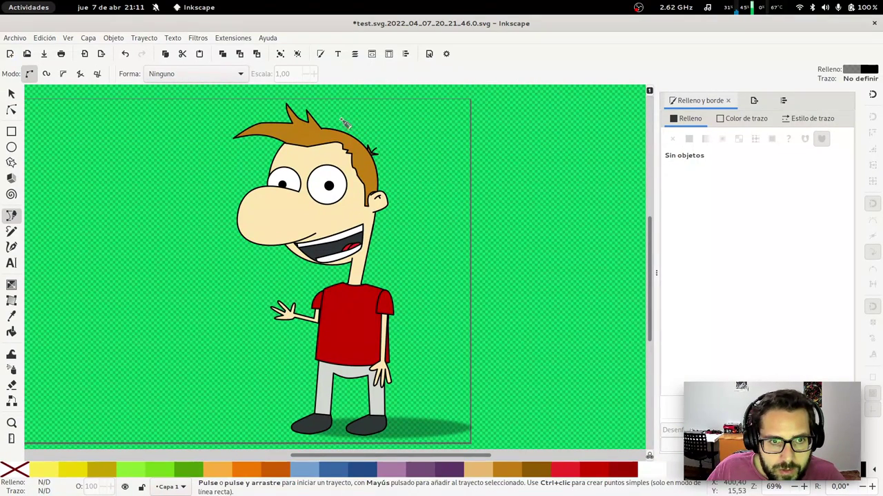
click(341, 120)
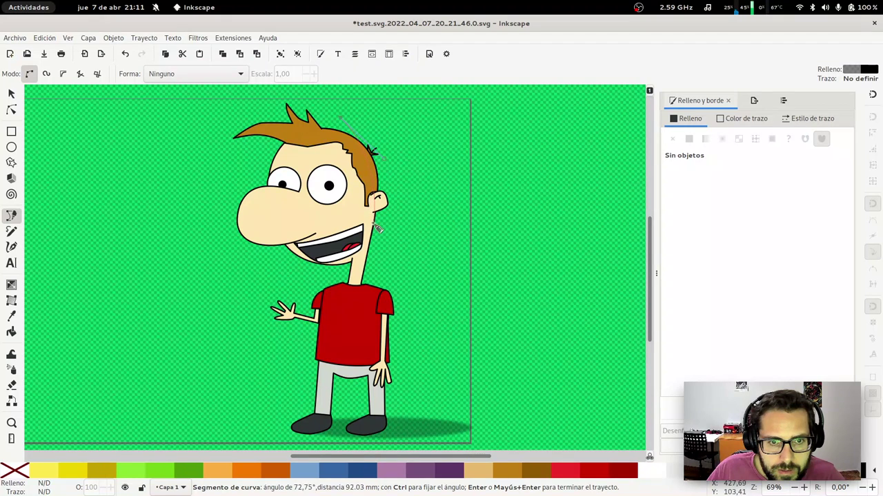
click(396, 224)
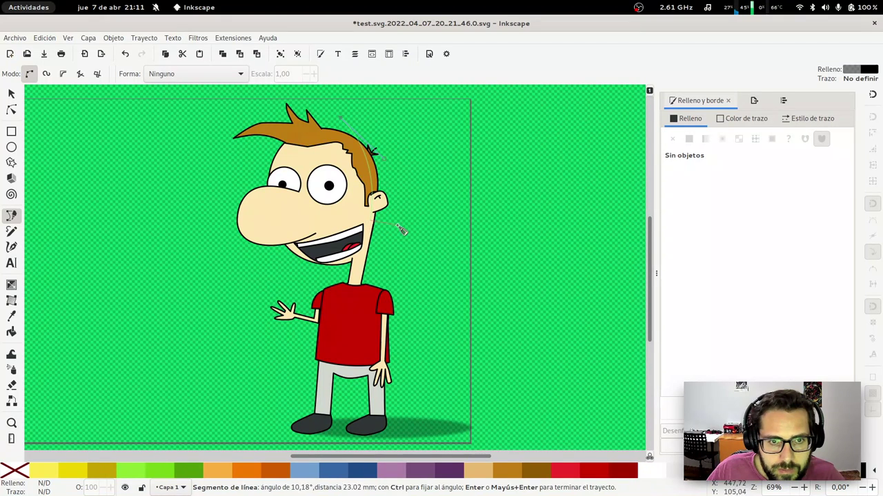
click(342, 120)
key(s)
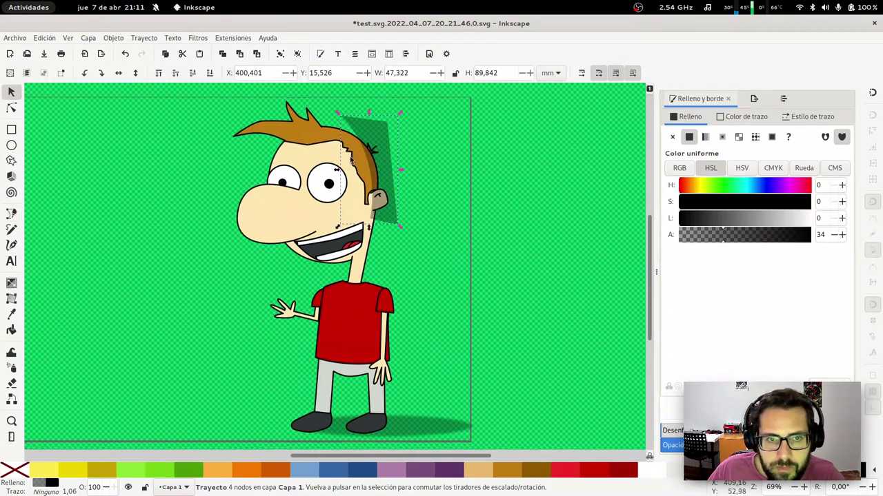
click(353, 148)
key(shift)
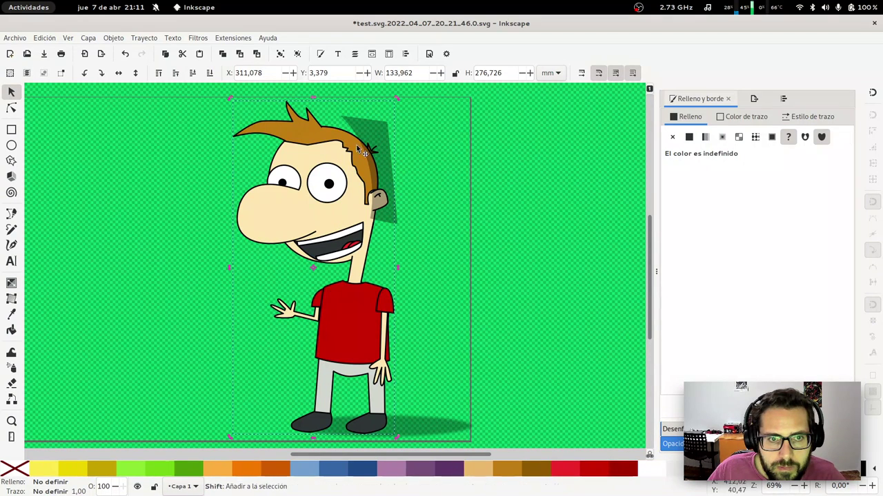
click(362, 141)
key(Escape)
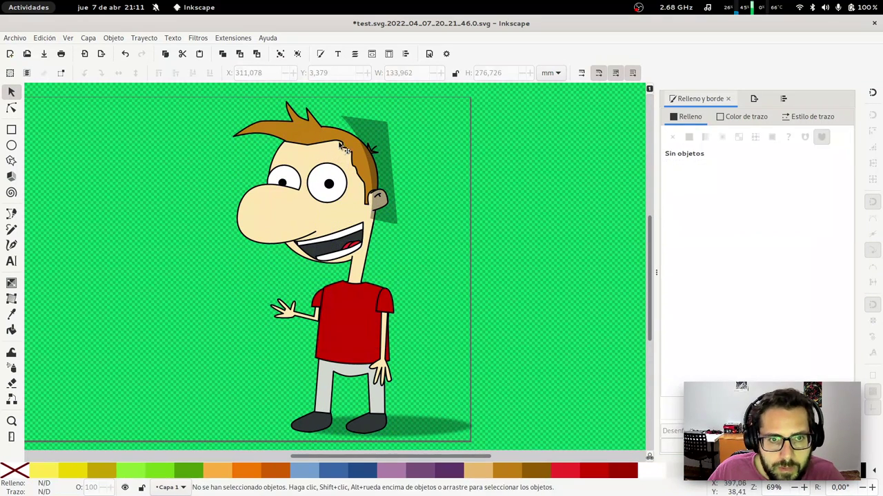
click(365, 134)
click(372, 125)
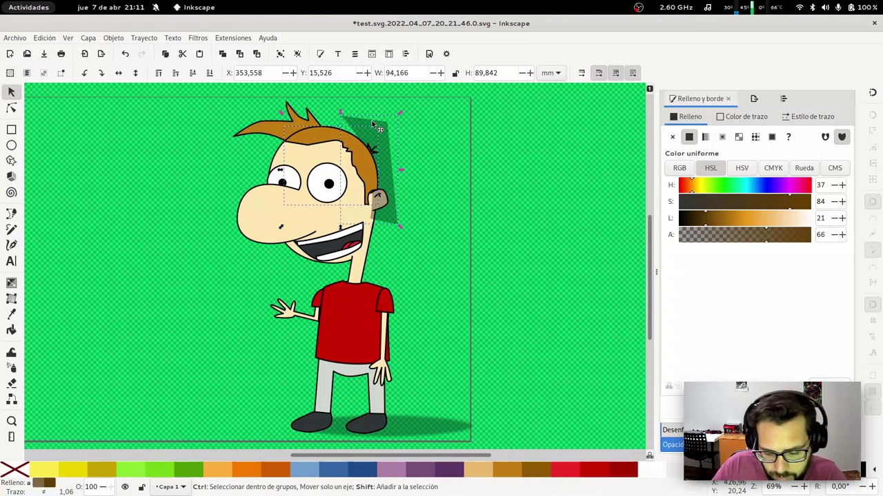
alt+click(372, 125)
key(Escape)
Draw a curved shadow under the nose and trim it to the face outline
key(b)
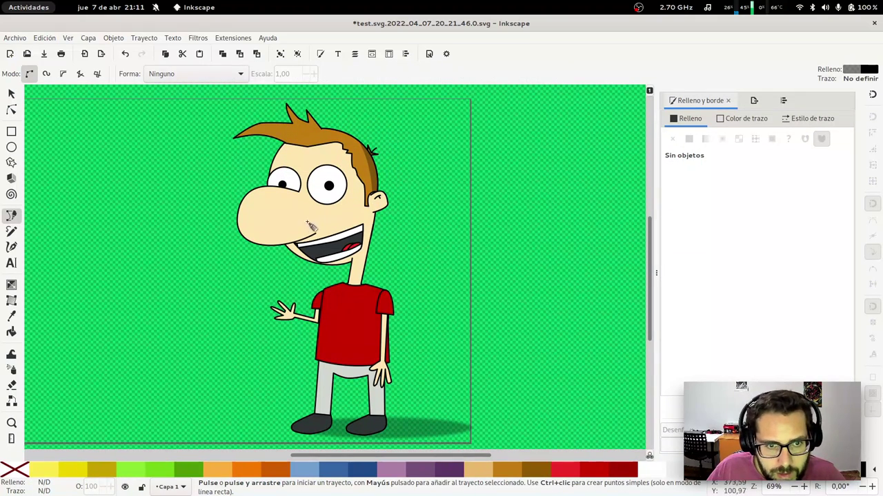
click(314, 227)
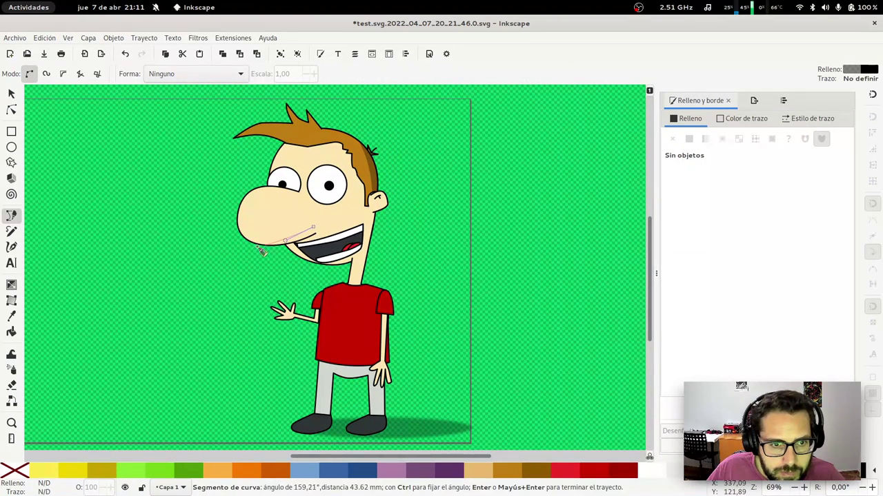
drag(257, 252, 258, 251)
click(314, 227)
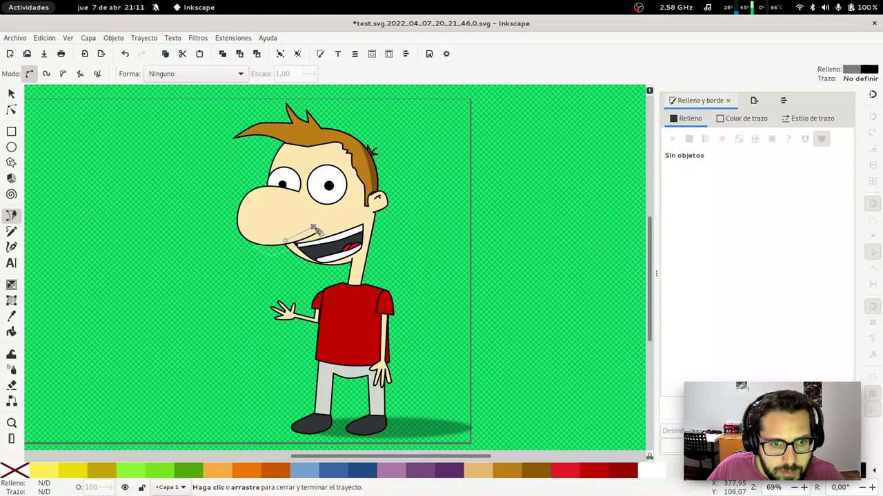
key(s)
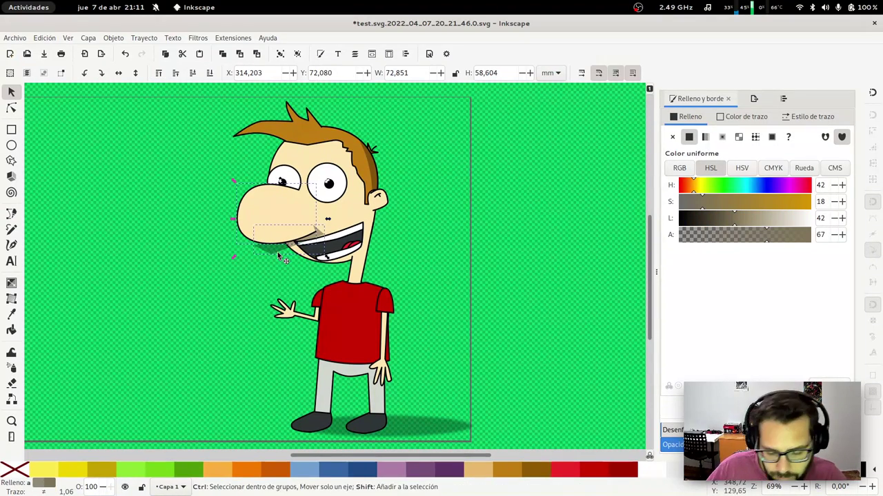
click(276, 241)
key(Escape)
Zoom onto the face and add a crescent shadow intersected with the right eye
key(z)
drag(239, 147, 404, 282)
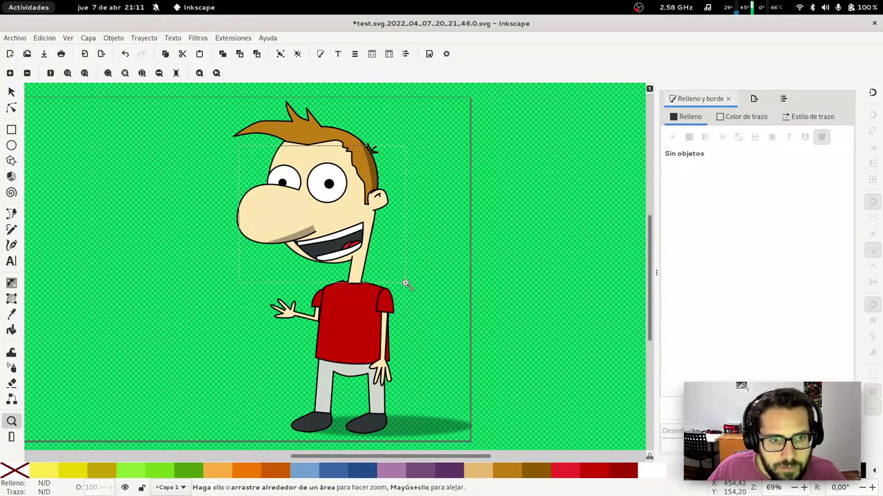
key(b)
drag(374, 131, 411, 196)
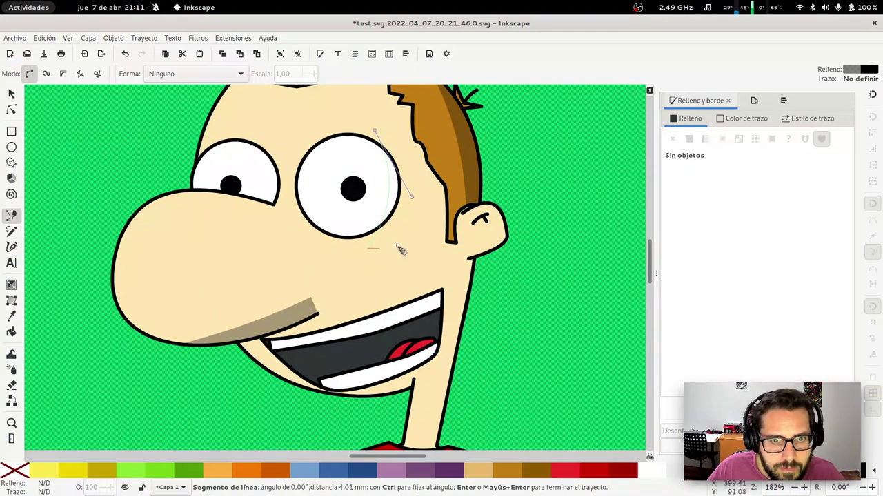
drag(396, 244, 396, 248)
click(334, 140)
key(s)
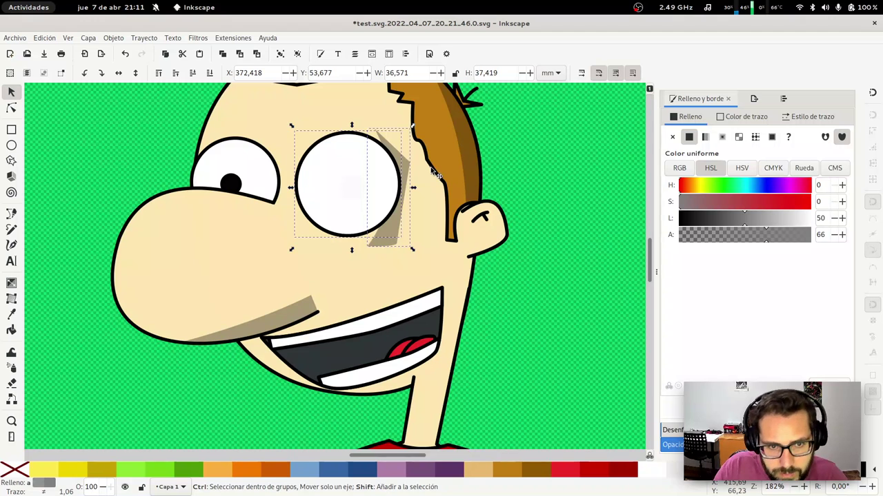
key(ctrl+asterisk)
key(Escape)
Add a matching crescent shadow intersected with the left eye and check it
key(b)
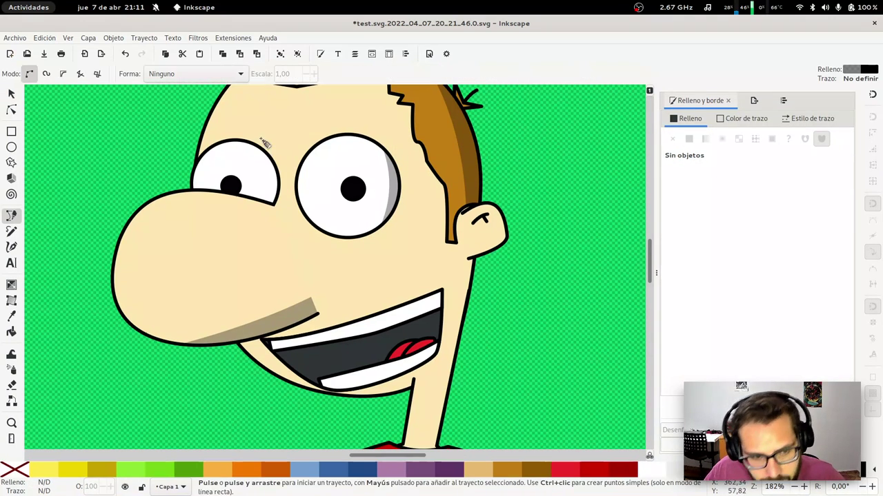
drag(258, 140, 271, 166)
click(284, 222)
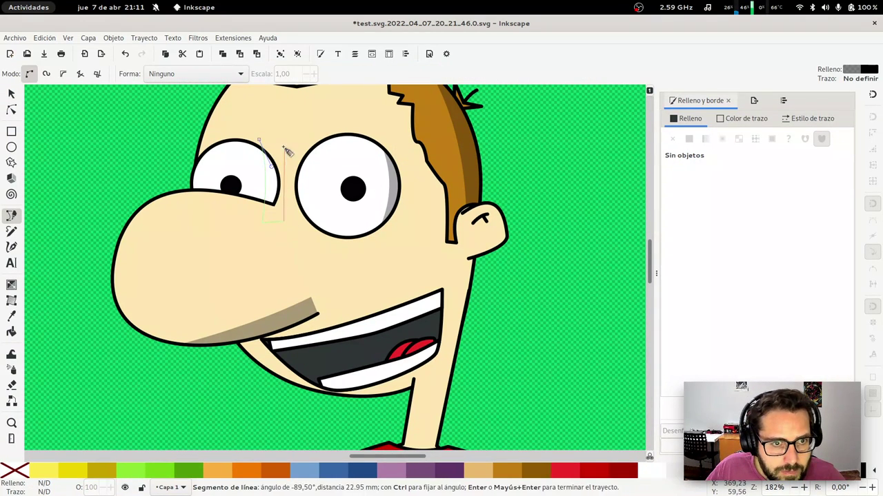
click(261, 142)
key(s)
shift+click(252, 173)
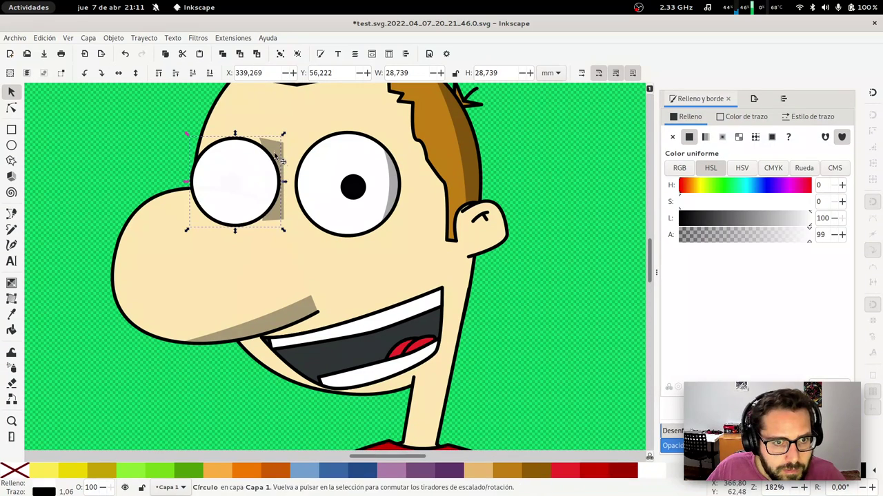
key(ctrl+asterisk)
key(Escape)
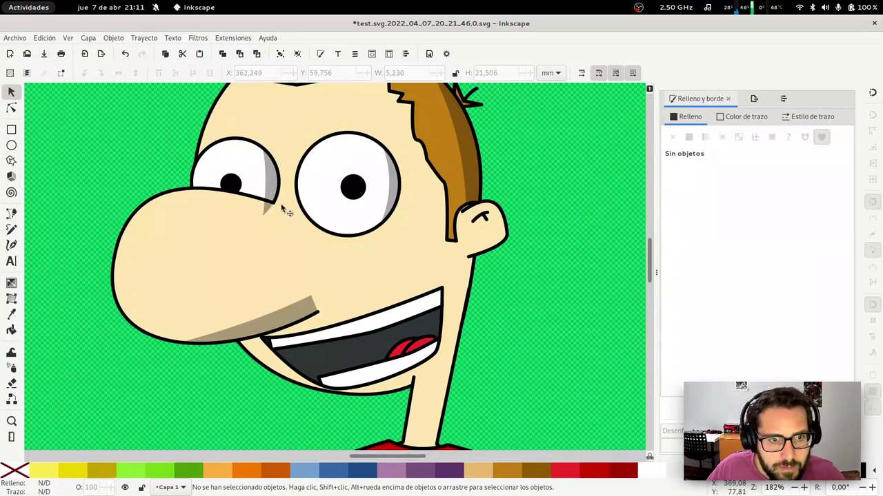
click(275, 187)
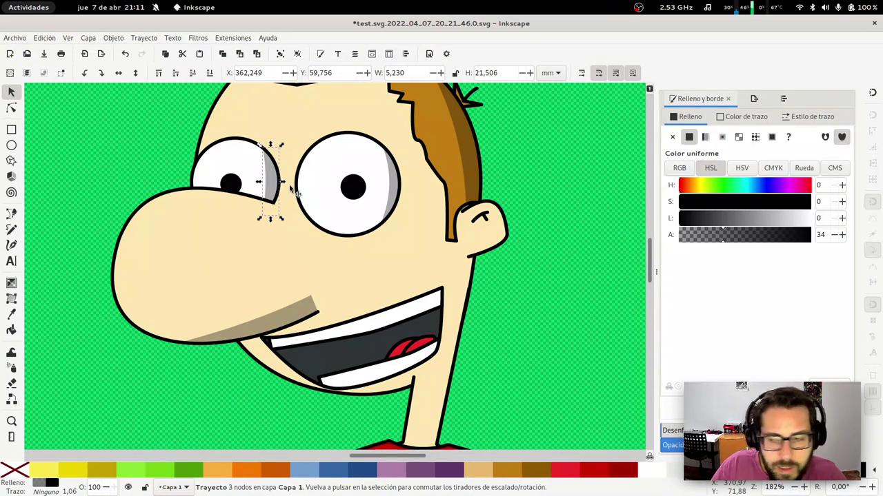
key(Escape)
key(space)
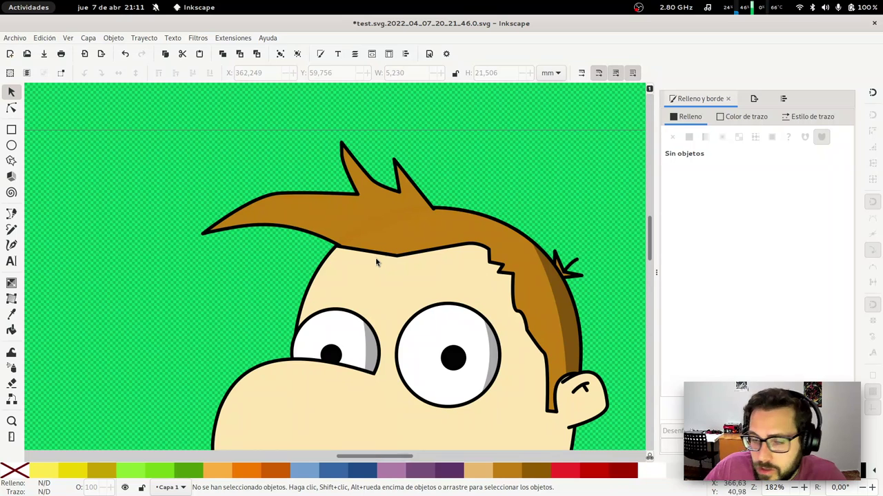
Draw a triangular shadow over a hair spike with the Pen tool
key(b)
click(341, 146)
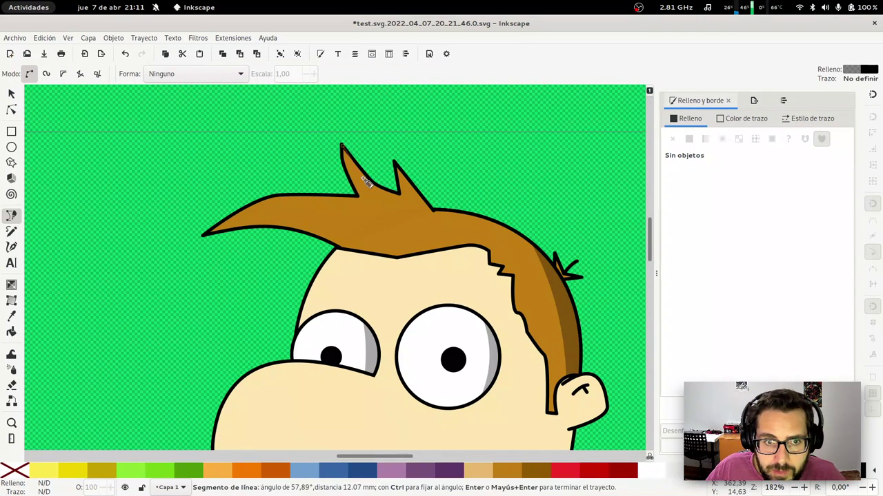
click(374, 197)
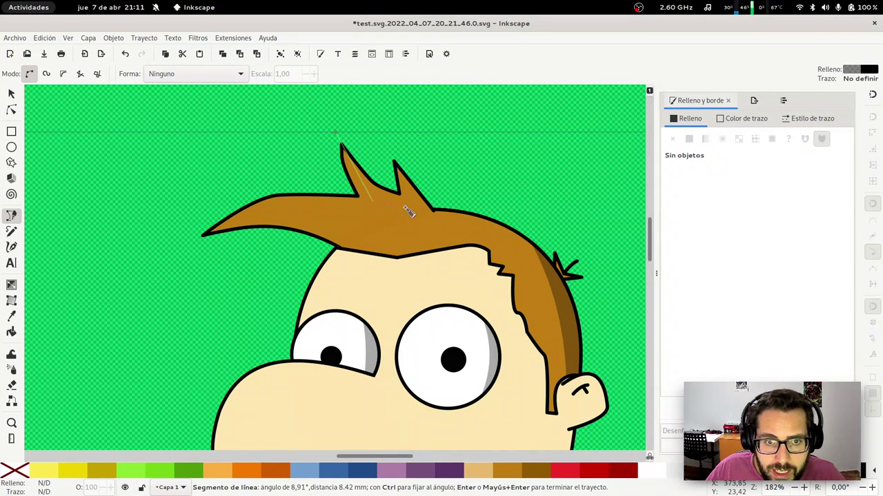
click(404, 198)
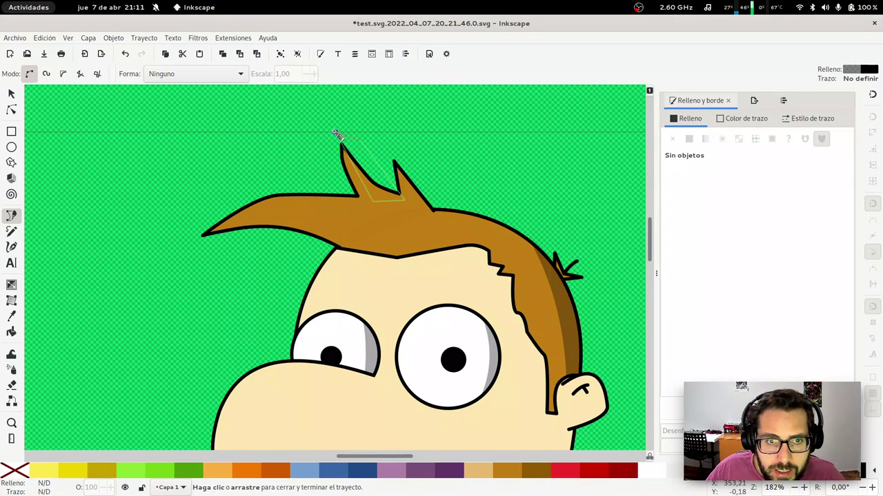
click(336, 133)
key(s)
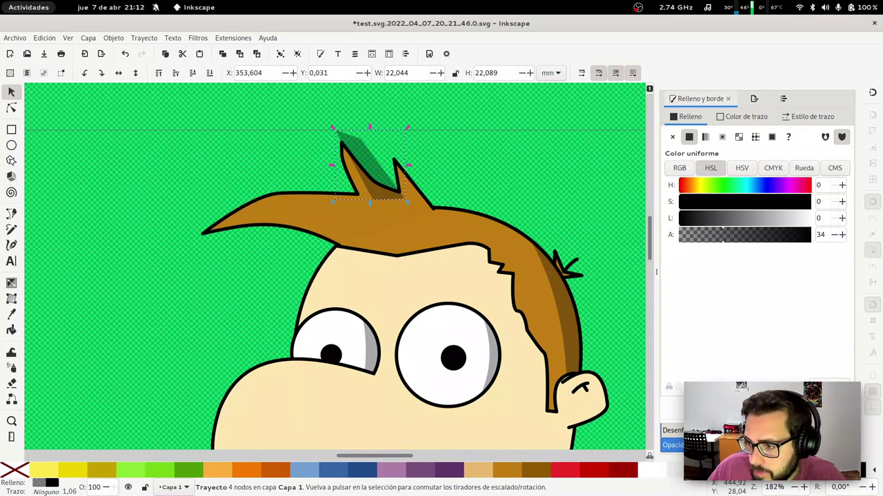
key(alt+Tab)
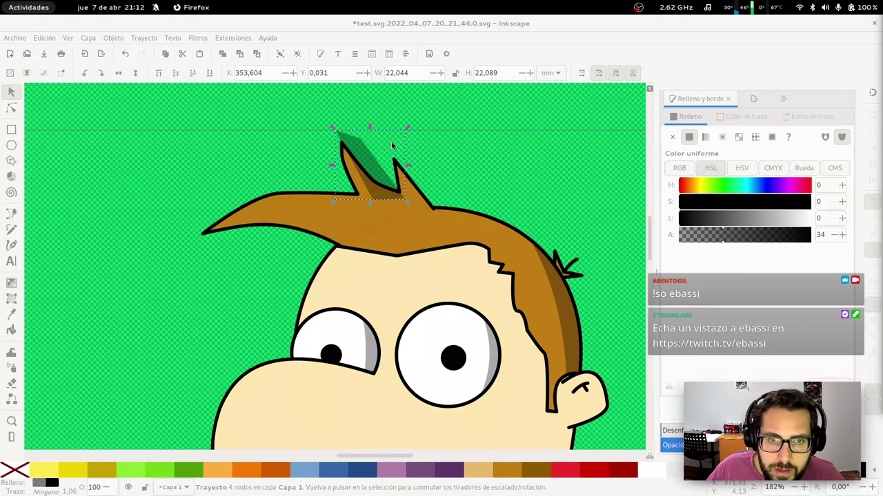
key(alt+Tab)
key(Escape)
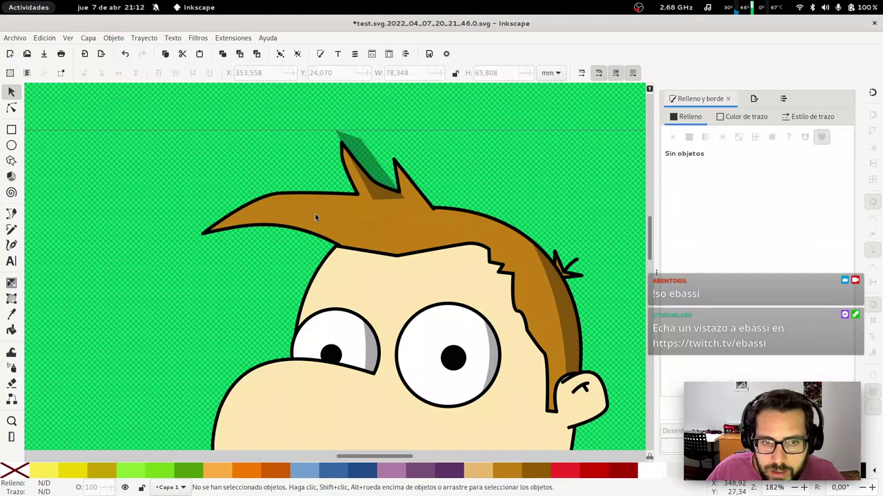
click(356, 164)
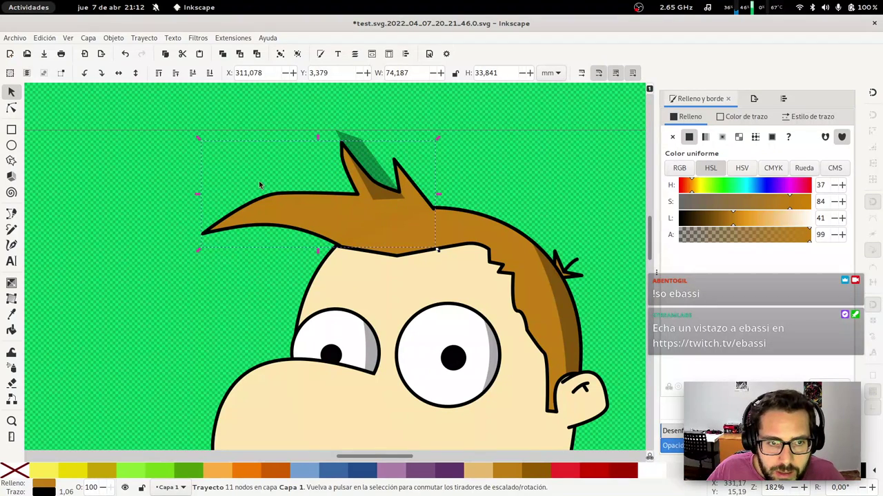
key(Escape)
Sketch a curved shadow shape along the top of the hair, then cancel it
key(b)
click(364, 201)
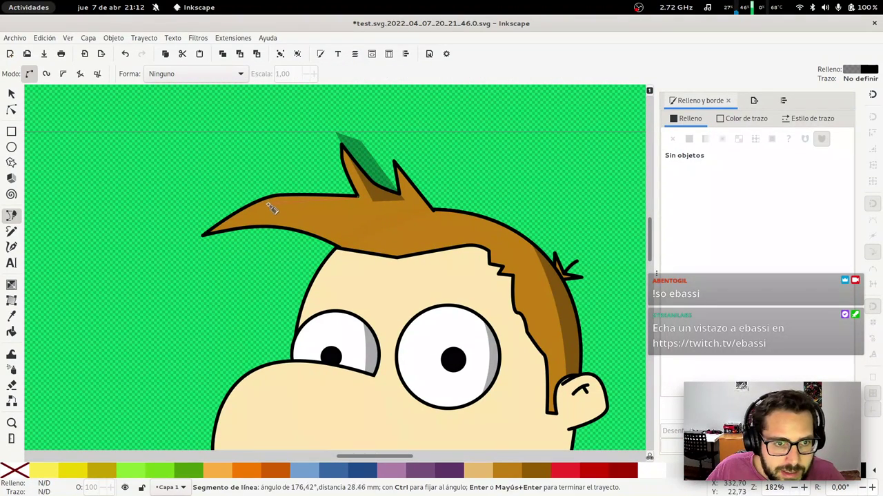
drag(269, 204, 262, 213)
click(204, 234)
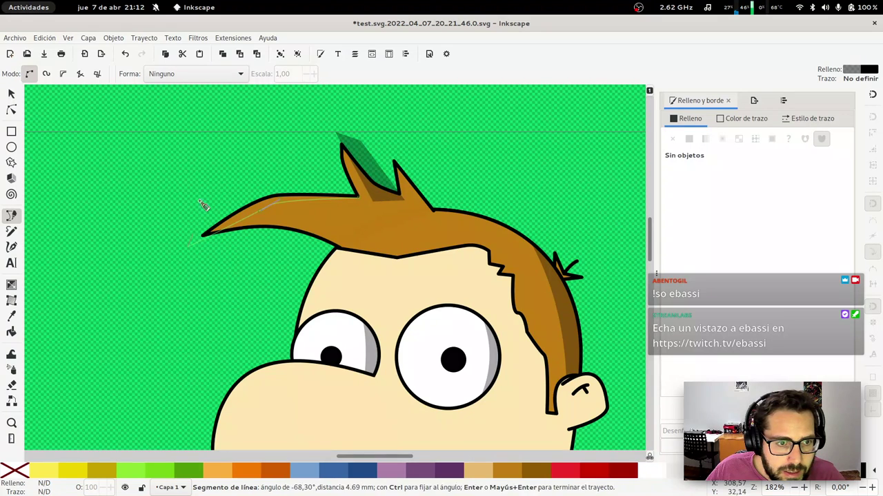
click(247, 162)
click(357, 195)
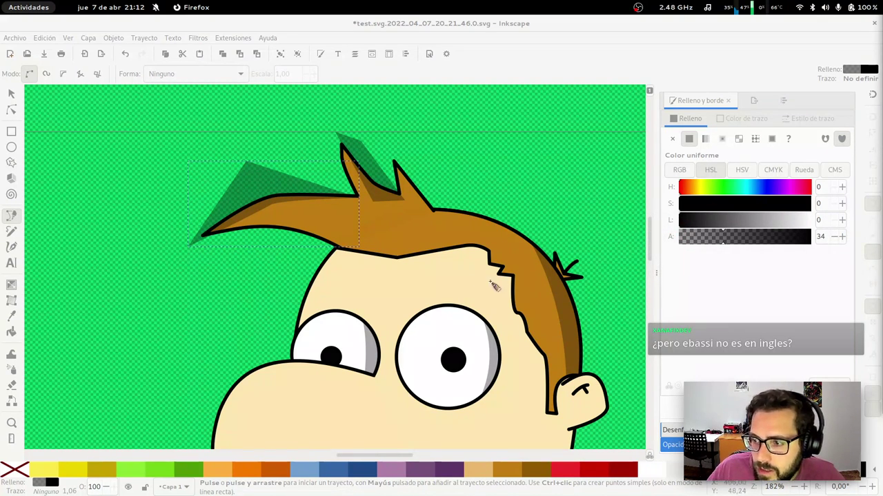
key(Escape)
Add a shadow shape on the right hair spike and reposition the front hair shape
click(388, 150)
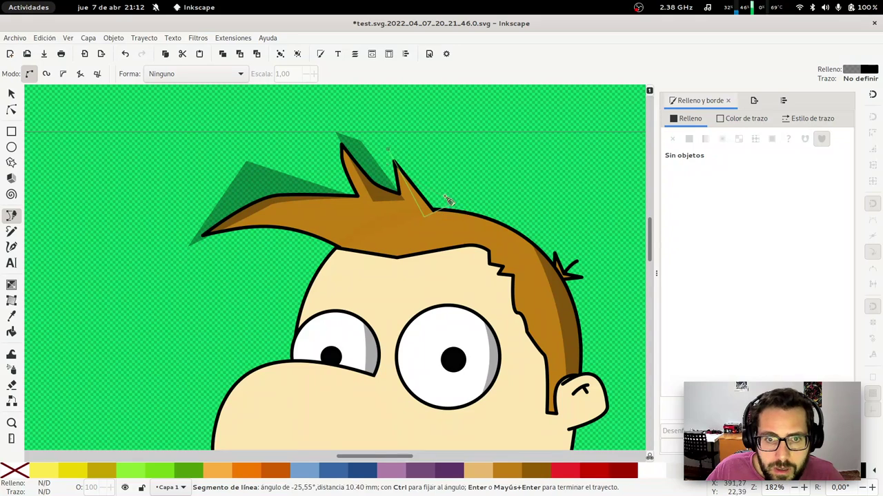
click(389, 151)
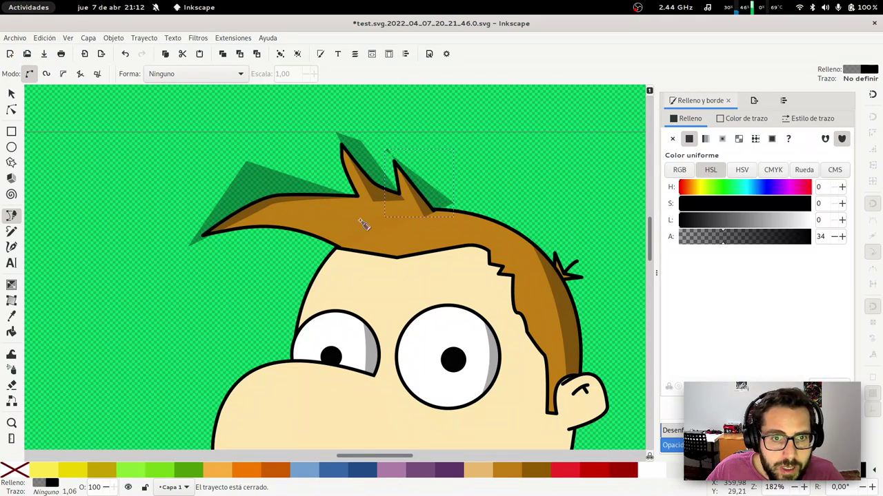
key(s)
shift+click(270, 176)
shift+click(395, 164)
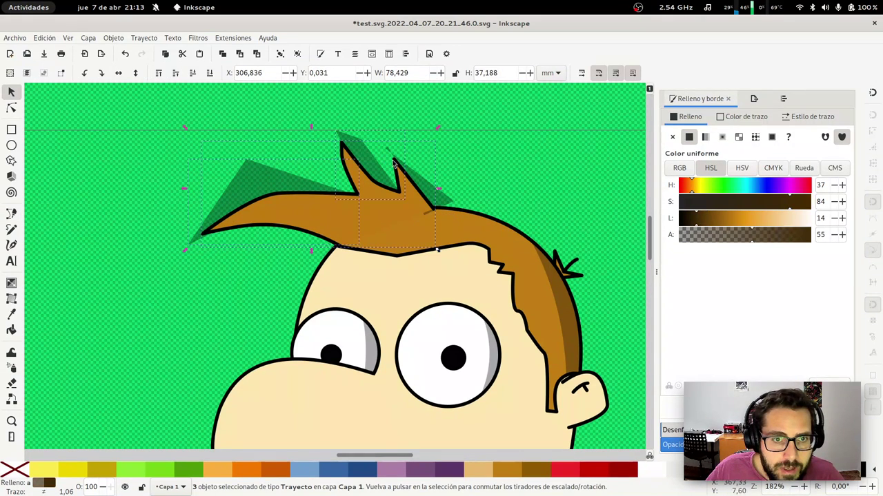
shift+click(447, 190)
key(Escape)
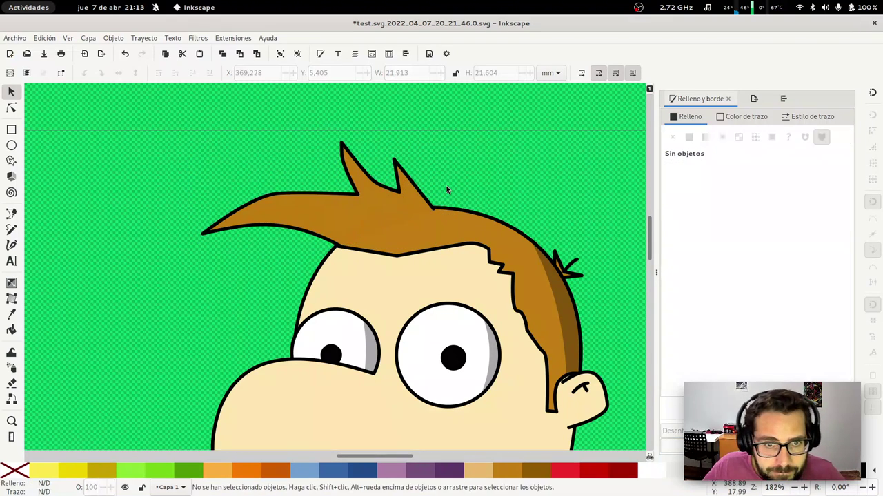
click(391, 220)
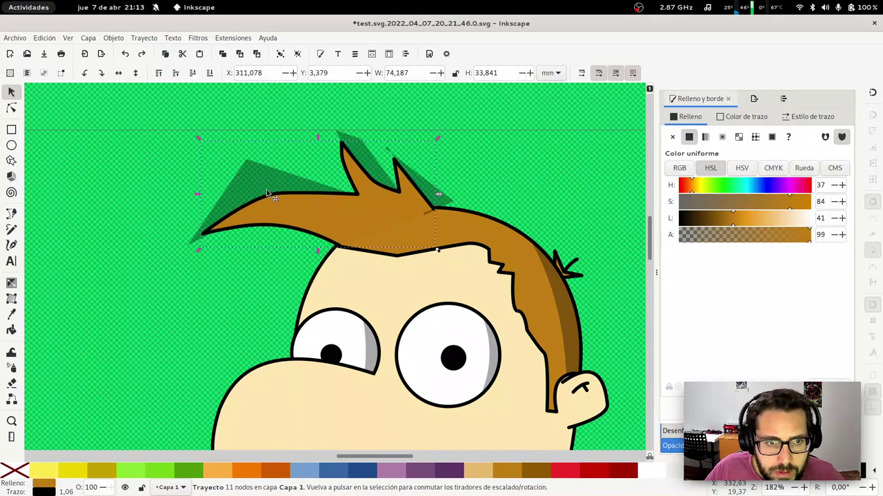
drag(318, 212, 286, 230)
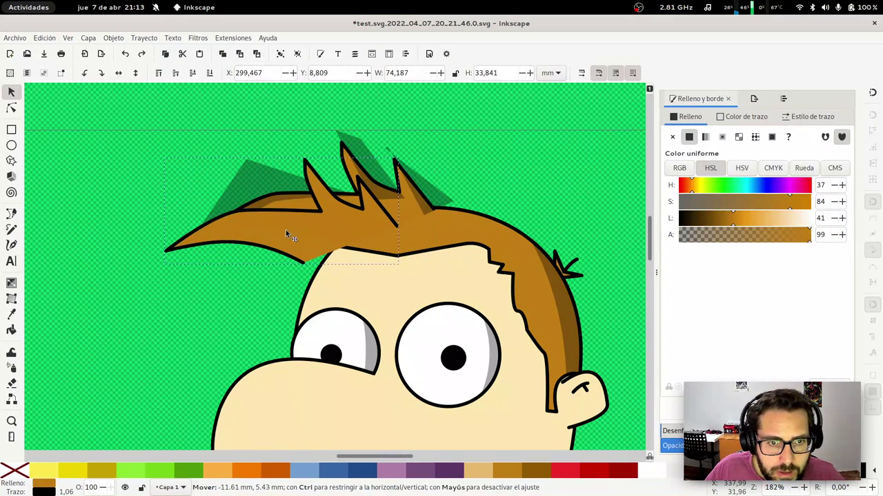
Select the hair shadow shapes and delete the displaced hair copy
click(276, 184)
shift+click(372, 157)
shift+click(425, 181)
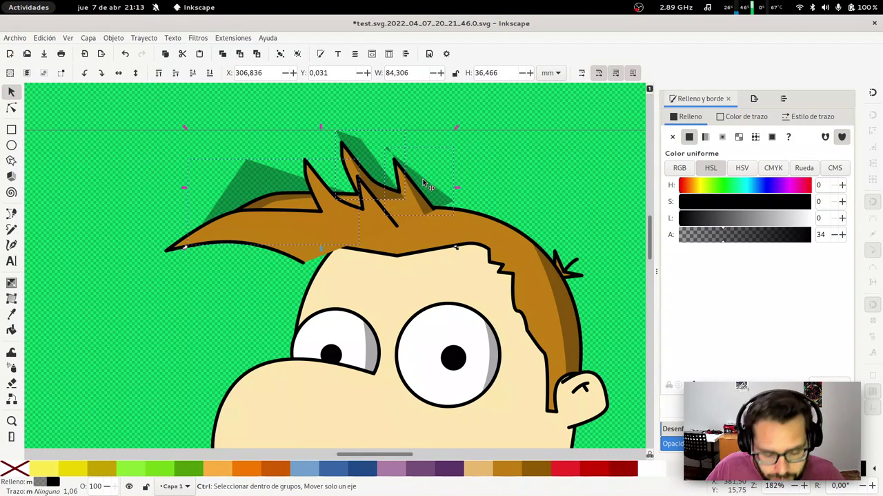
click(424, 182)
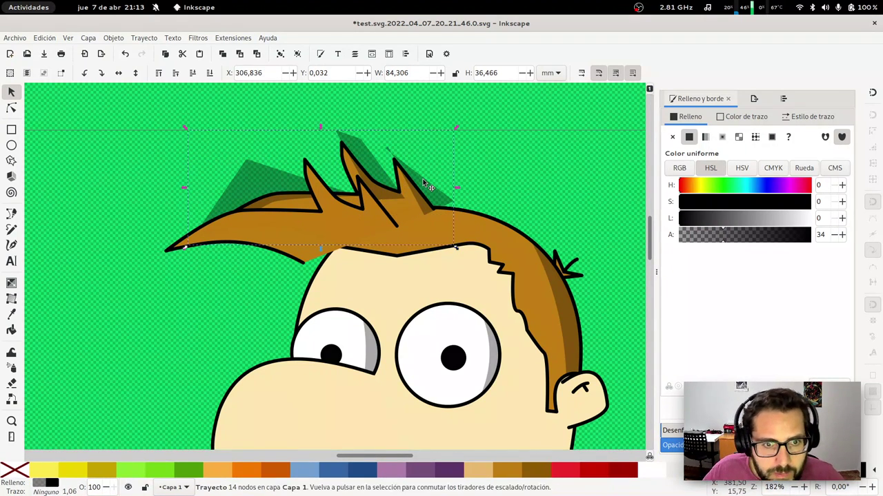
click(306, 236)
key(Delete)
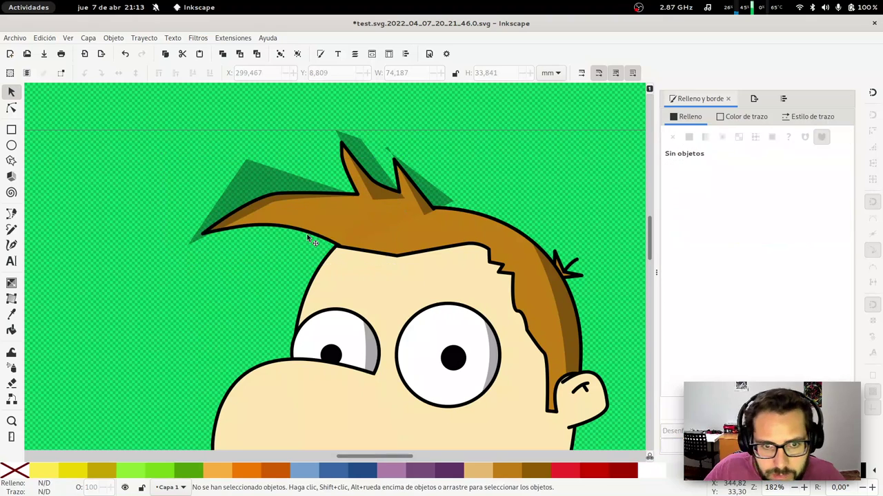
Select the hair with all its shadow shapes and apply Path > Intersection
click(272, 178)
shift+click(376, 169)
click(407, 177)
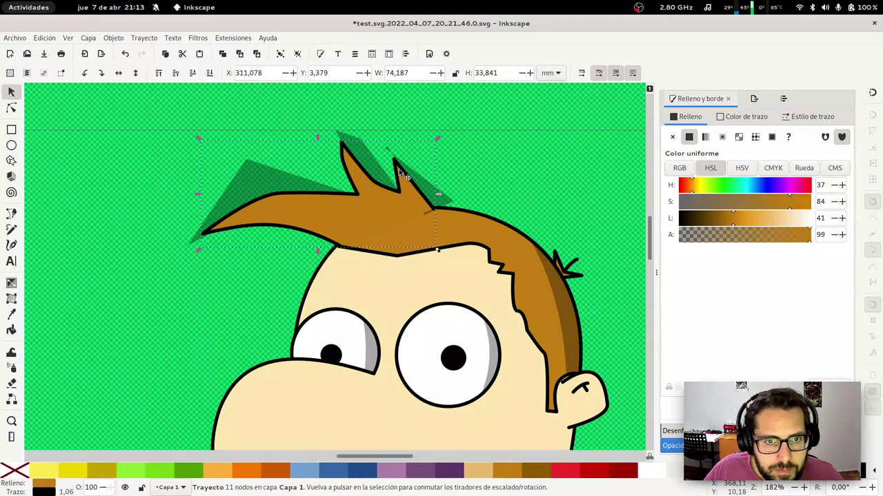
click(435, 189)
shift+click(378, 225)
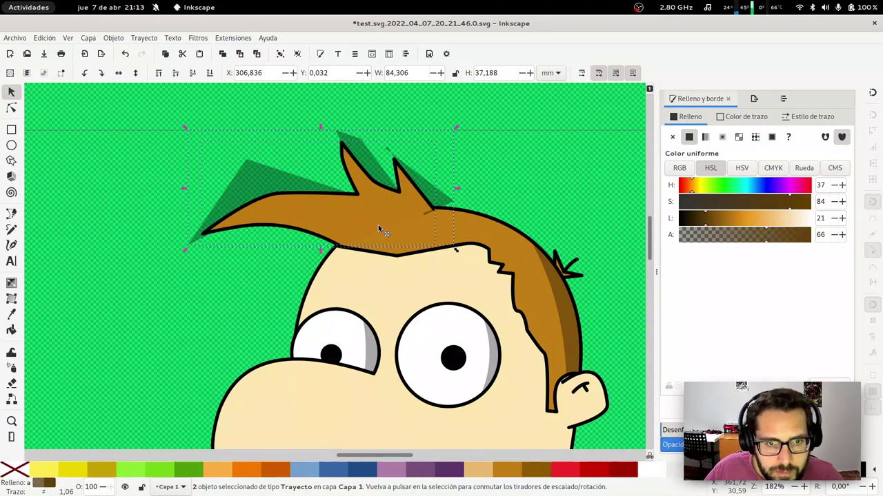
key(ctrl+asterisk)
key(Escape)
Draw a small shadow shape at the ear and trim it
scroll(443, 269, down, 4)
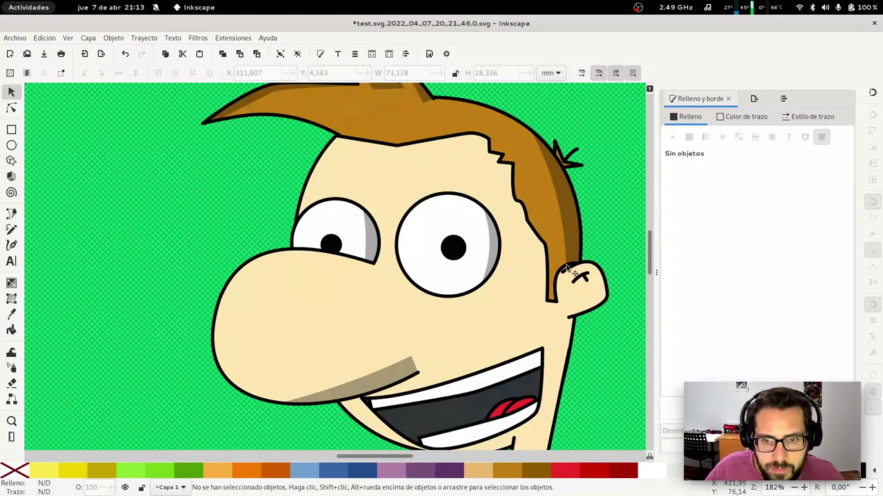
key(b)
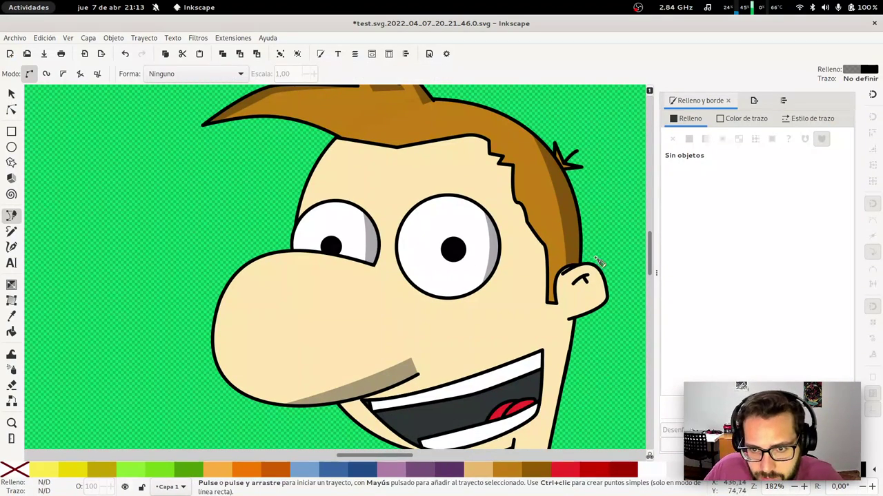
drag(594, 260, 592, 331)
click(617, 257)
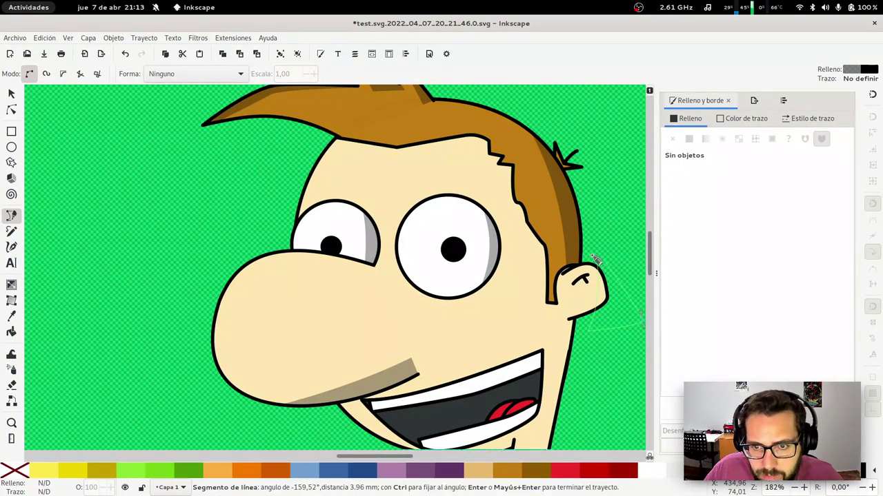
click(594, 260)
key(s)
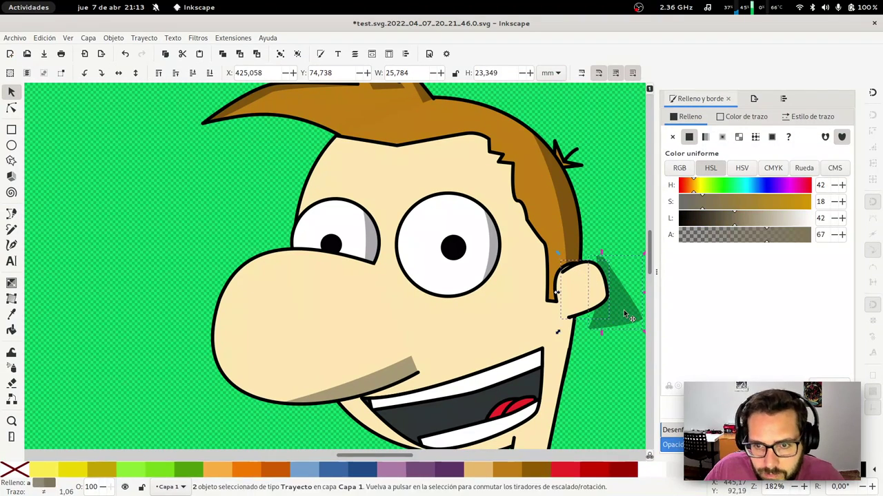
key(End)
key(Escape)
Zoom out and draw a shadow from ear to collar, trimmed to a thin neck strip
key(minus)
key(minus)
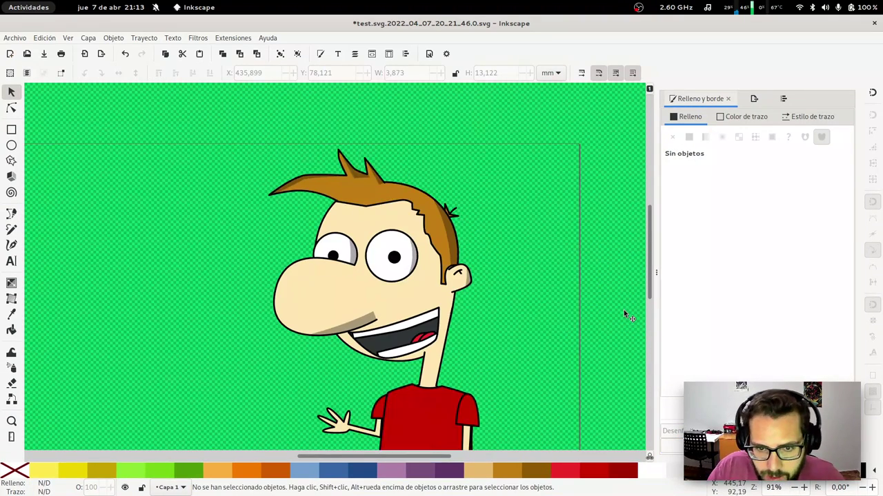
scroll(470, 406, down, 4)
key(b)
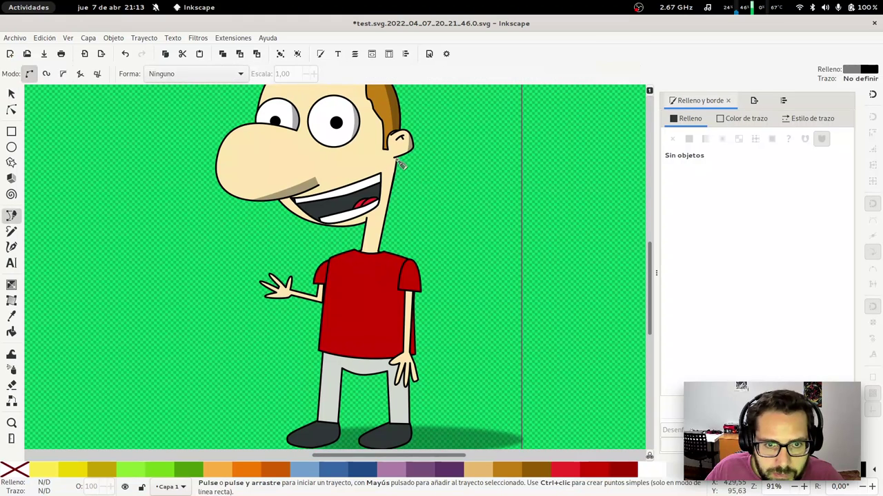
click(393, 150)
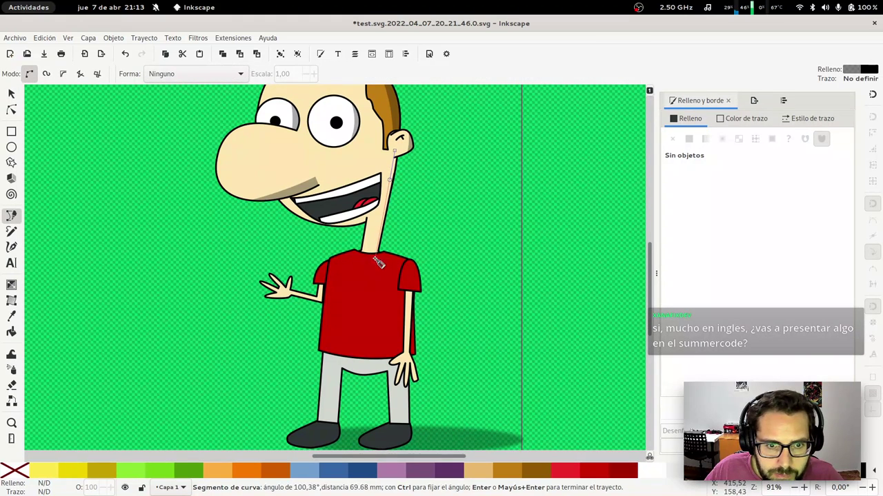
click(372, 260)
click(398, 257)
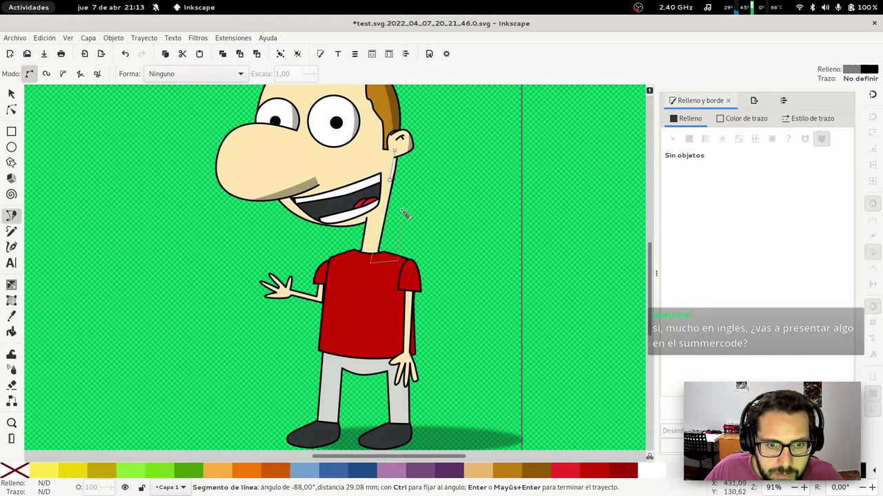
click(395, 151)
key(s)
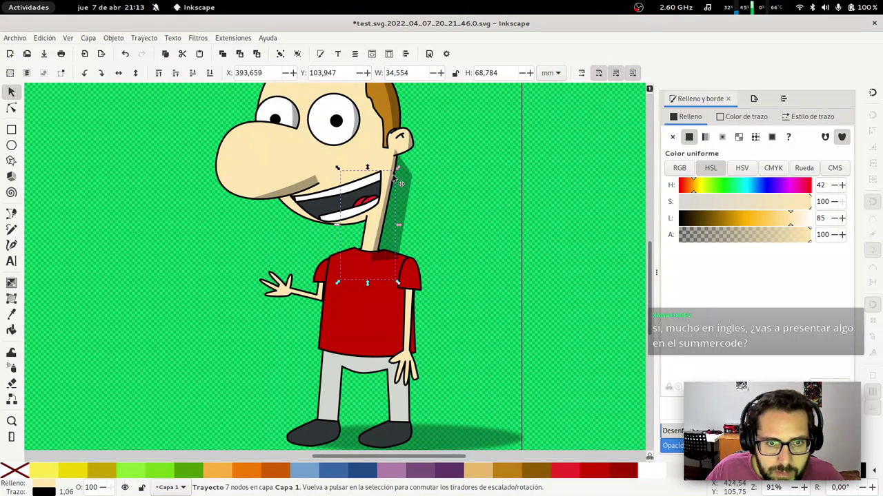
click(404, 192)
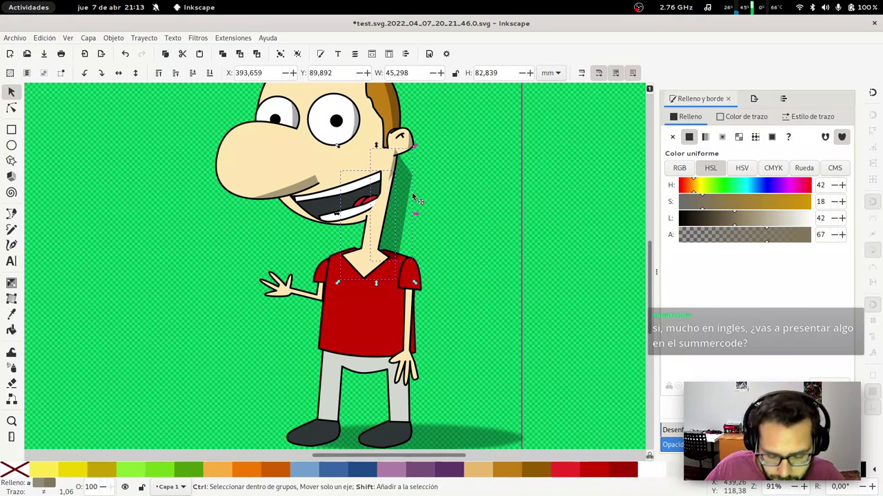
key(Delete)
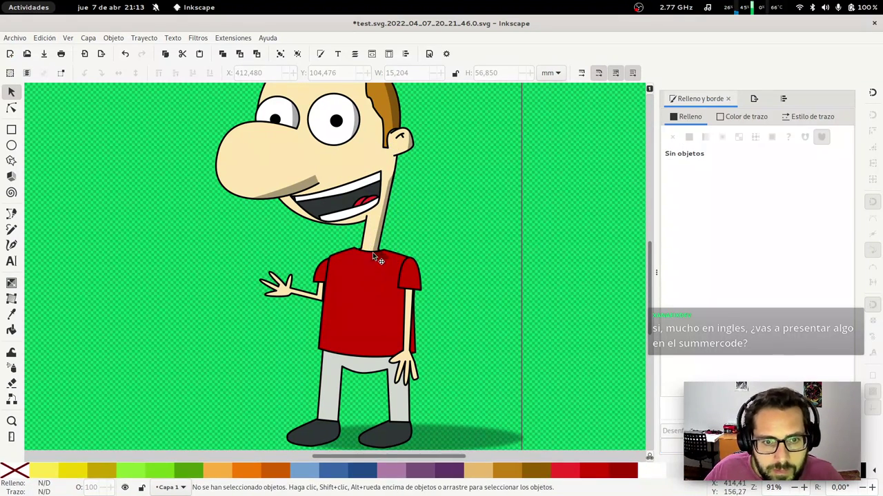
click(375, 257)
key(Delete)
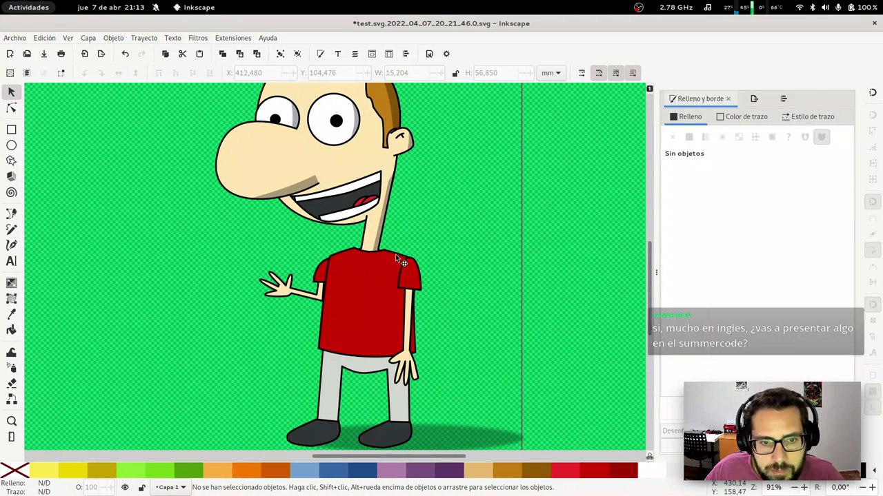
Draw a freeform shadow over the shirt's right side and clip it to the shirt outline
key(b)
click(396, 254)
click(396, 303)
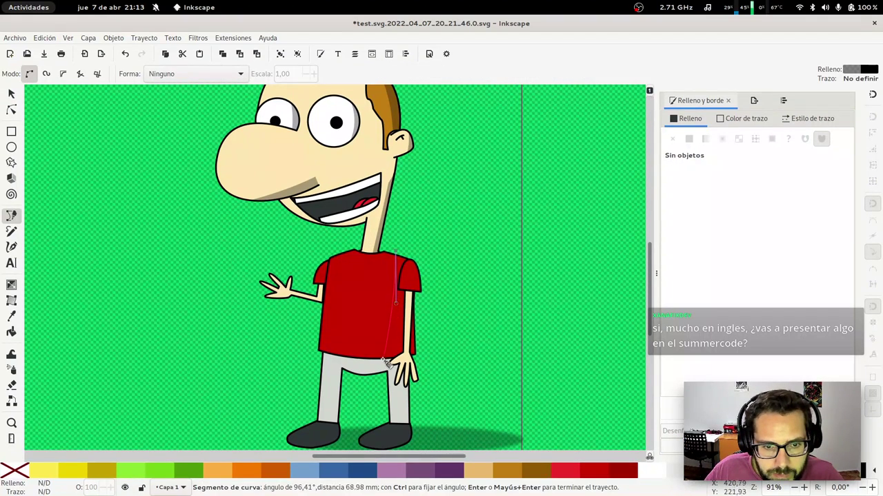
click(386, 360)
click(444, 365)
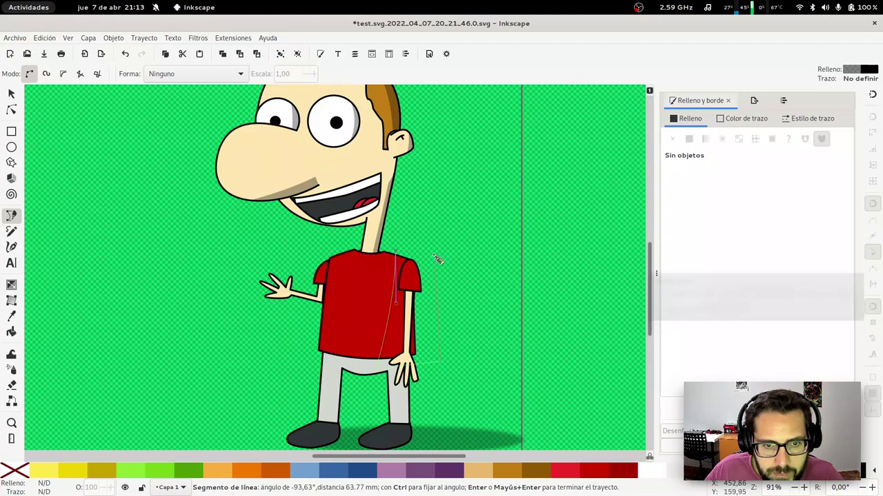
click(426, 245)
click(397, 254)
key(s)
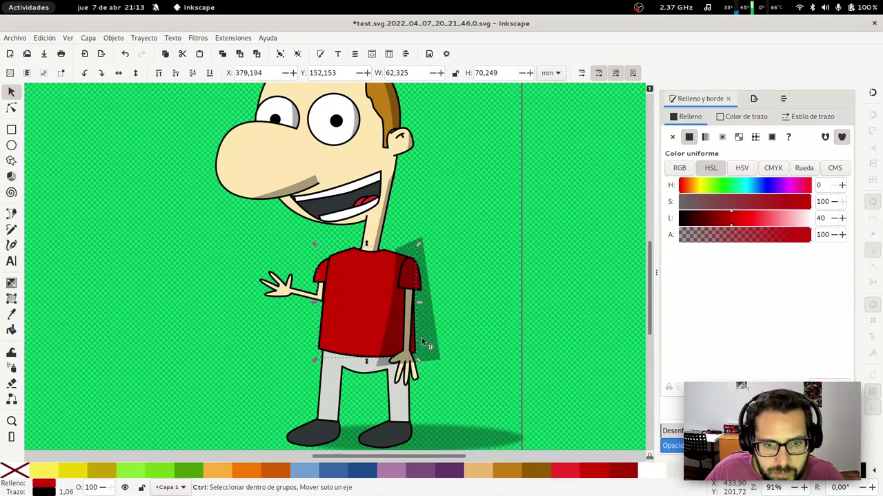
key(ctrl+d)
shift+click(444, 350)
key(ctrl+asterisk)
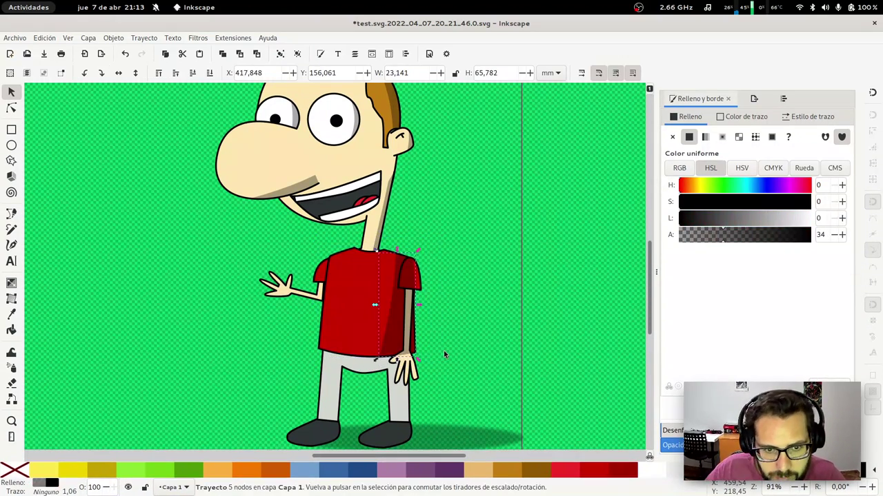
key(Escape)
Zoom in on the right sleeve and lower the dark sleeve shadow beneath it
key(z)
drag(390, 248, 426, 294)
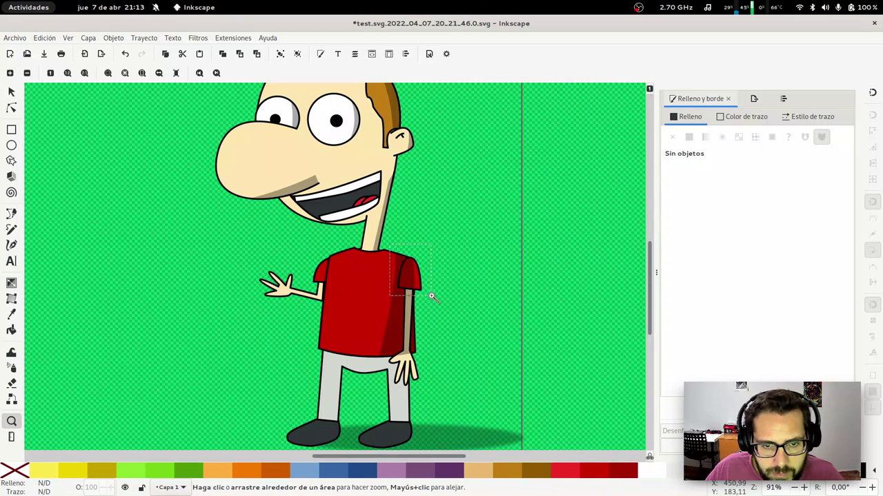
key(s)
click(245, 287)
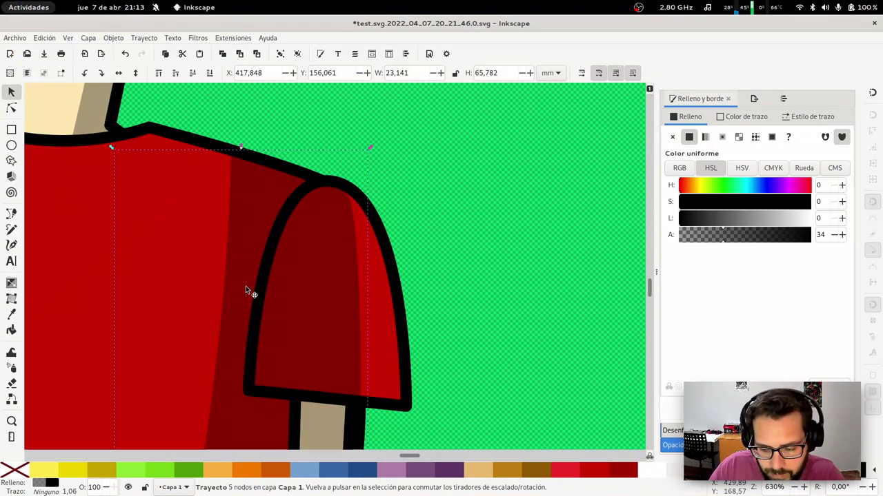
key(Page_Down)
key(Escape)
key(minus)
key(minus)
key(minus)
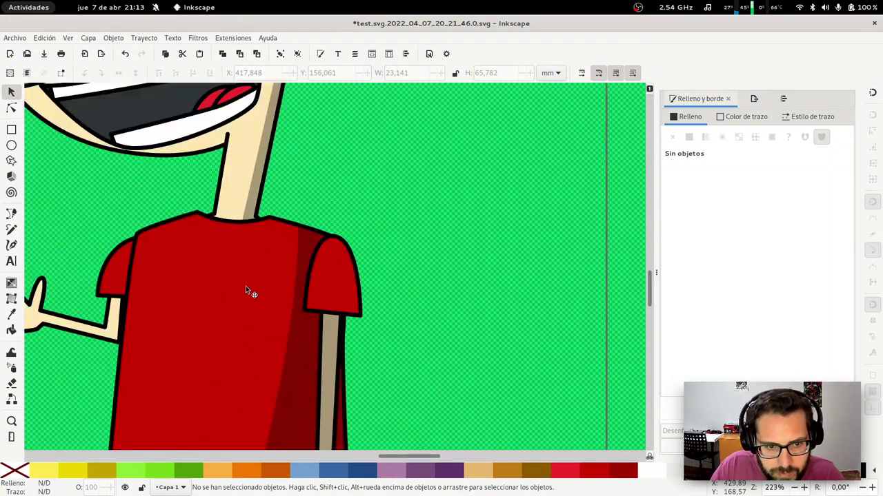
key(minus)
key(minus)
Lower the dark shirt shadow, then delete it
click(297, 336)
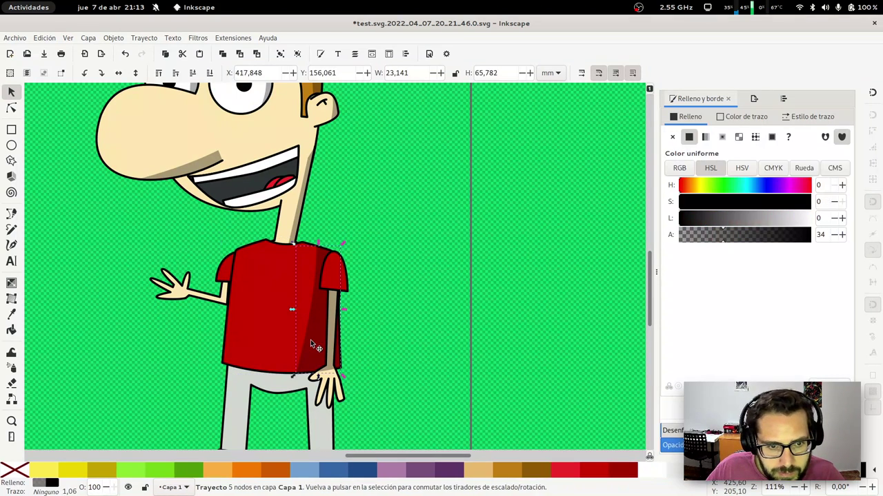
key(Page_Down)
key(Escape)
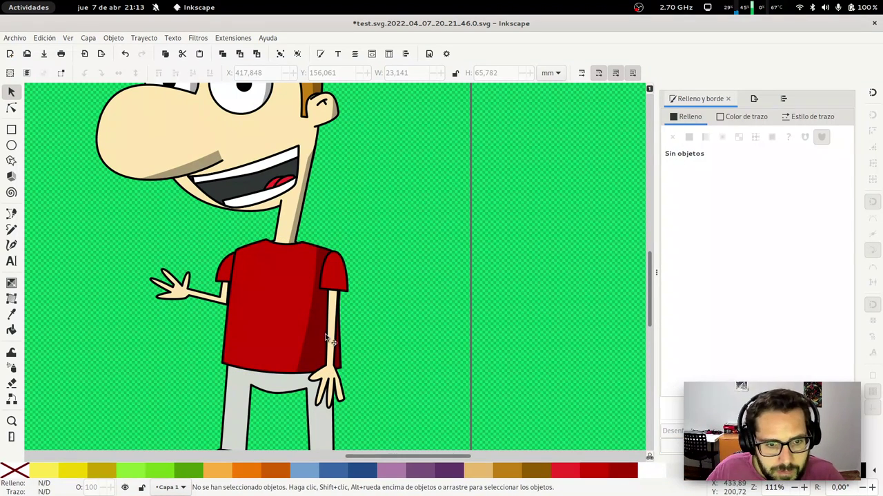
click(319, 342)
key(Delete)
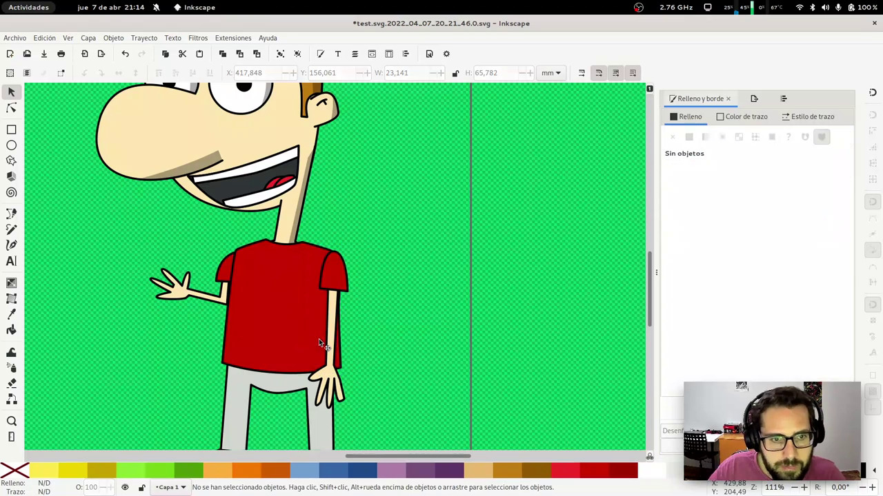
scroll(385, 312, down, 4)
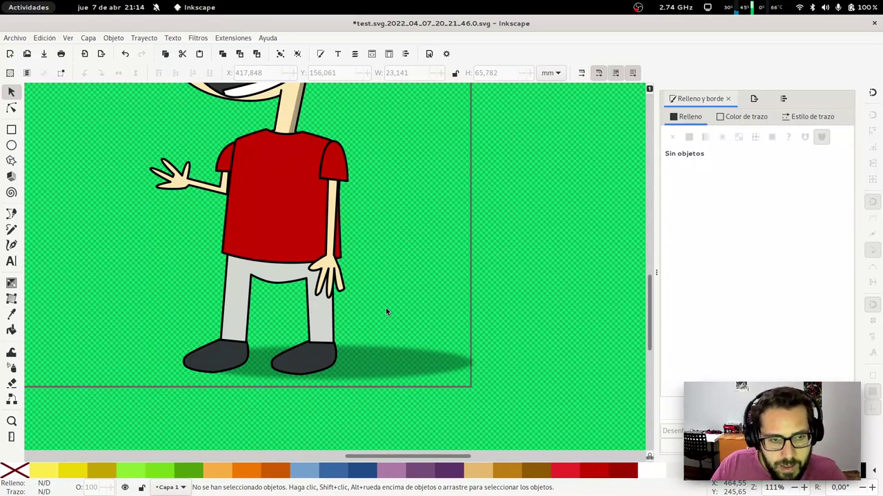
Zoom out to show the page and badge, and turn the DANIGM badge red
scroll(385, 312, down, 2)
scroll(386, 312, down, 1)
key(space)
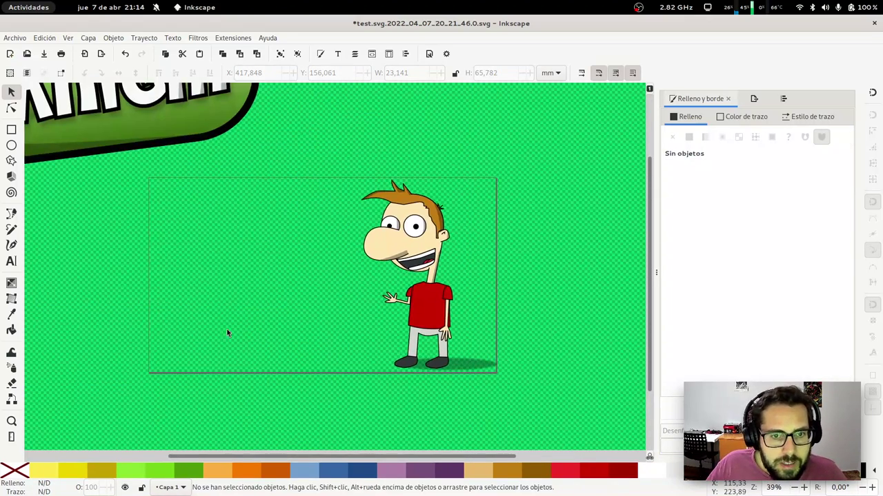
key(minus)
key(minus)
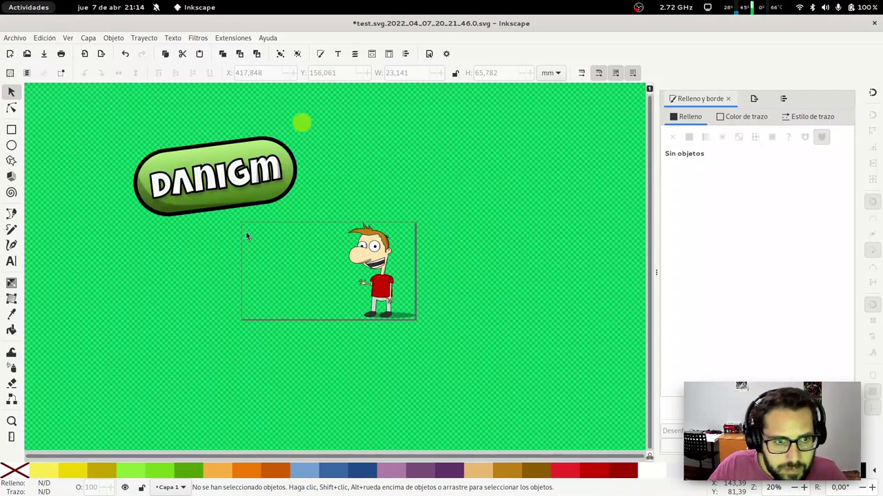
click(299, 151)
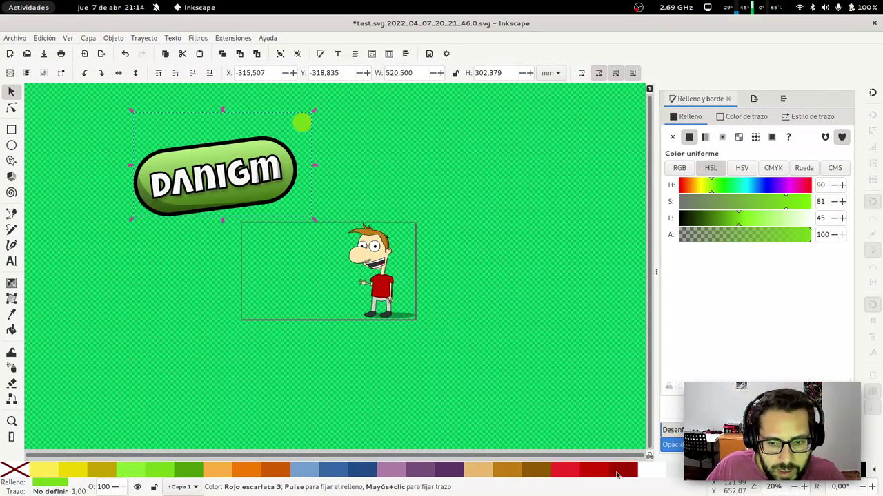
key(ctrl+z)
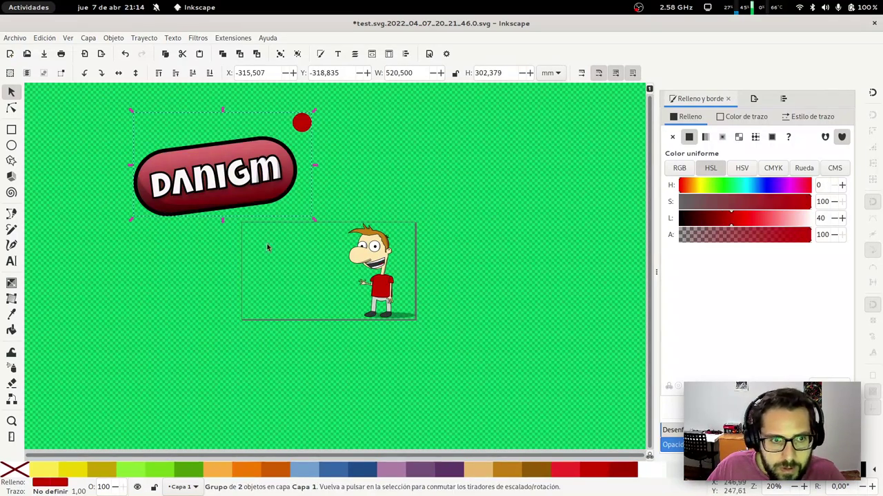
click(132, 115)
Group all badge parts and move the badge onto the page near the character
drag(111, 131, 315, 268)
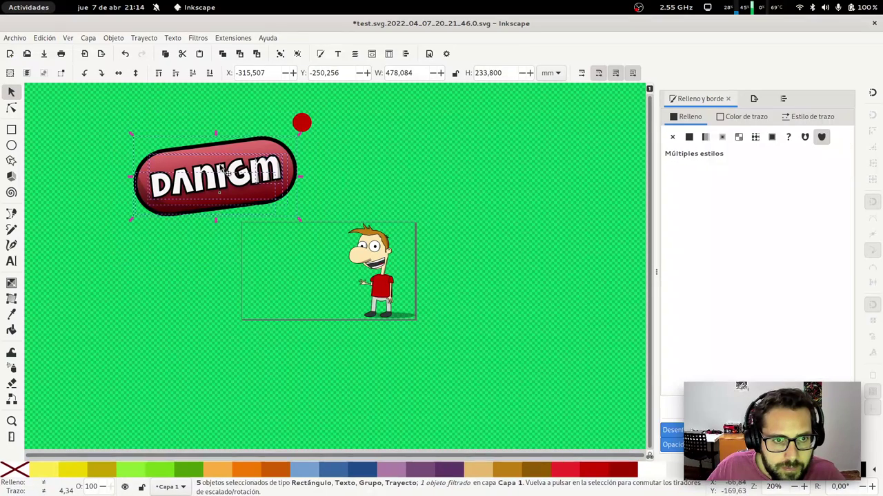
key(ctrl+g)
mouse_move(231, 178)
mouse_down()
mouse_move(295, 287)
mouse_move(303, 131)
mouse_up()
click(303, 131)
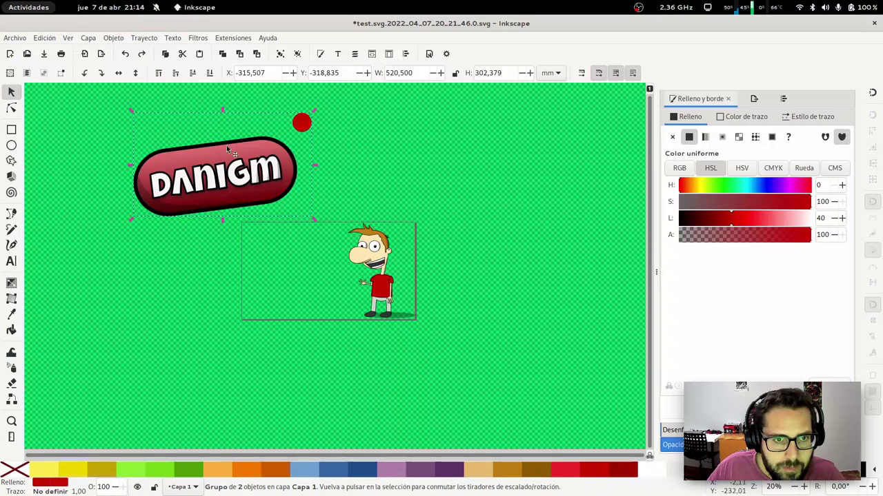
shift+click(189, 160)
drag(213, 162, 317, 295)
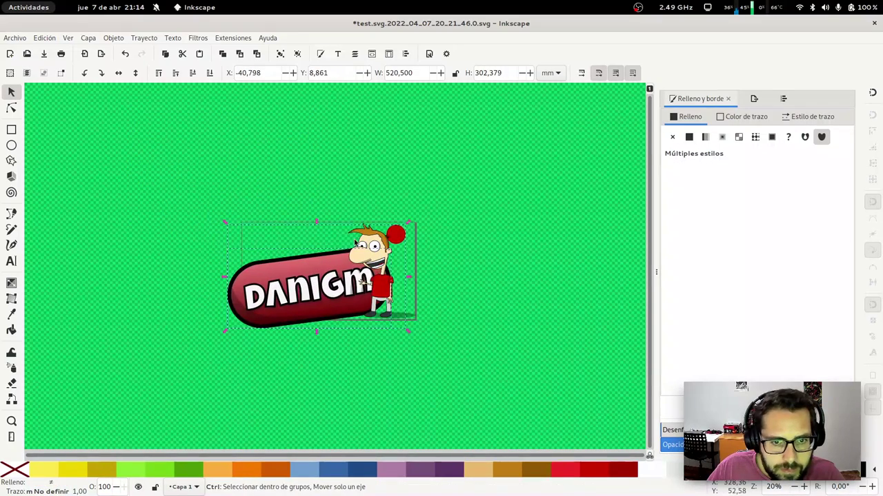
Shrink the badge beside the character and delete the small red dot near the mouth
mouse_move(227, 220)
mouse_down()
mouse_move(264, 251)
mouse_move(229, 227)
mouse_move(265, 238)
mouse_up()
mouse_move(311, 266)
mouse_down()
mouse_move(294, 286)
mouse_move(283, 284)
mouse_up()
key(Escape)
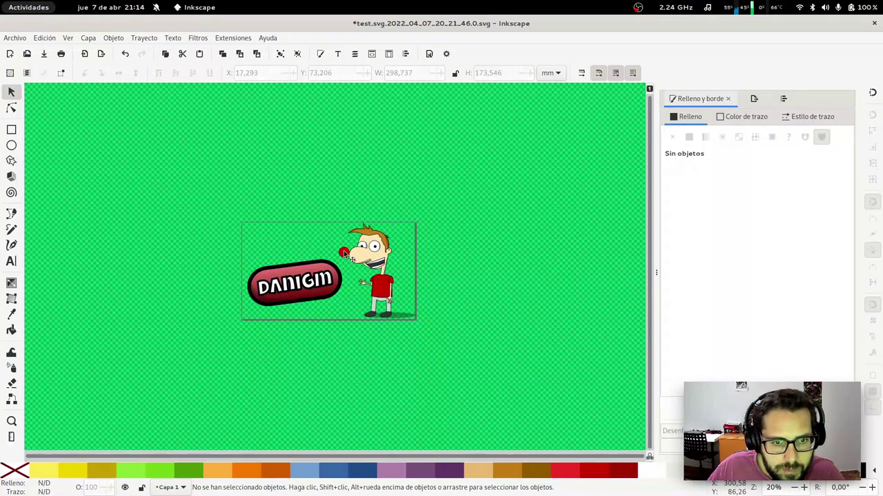
click(342, 253)
key(Delete)
Save the drawing and set the PNG export to the whole Page at 1920 px width
key(ctrl+s)
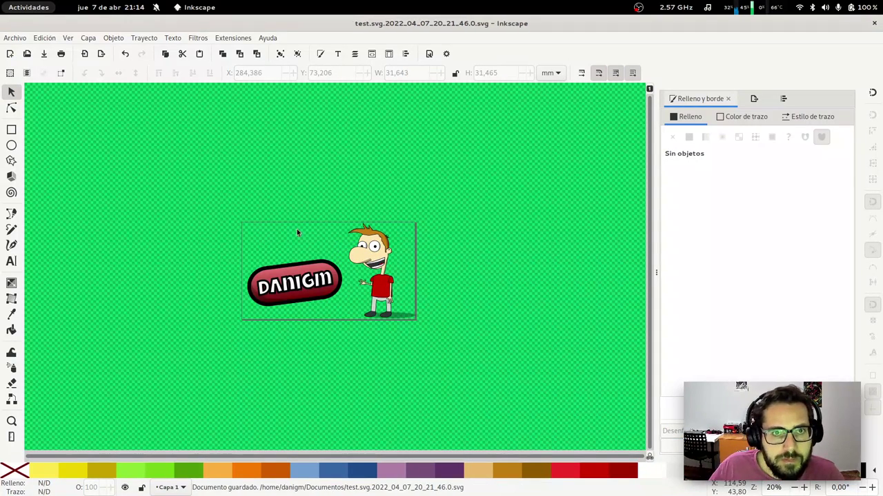
click(14, 37)
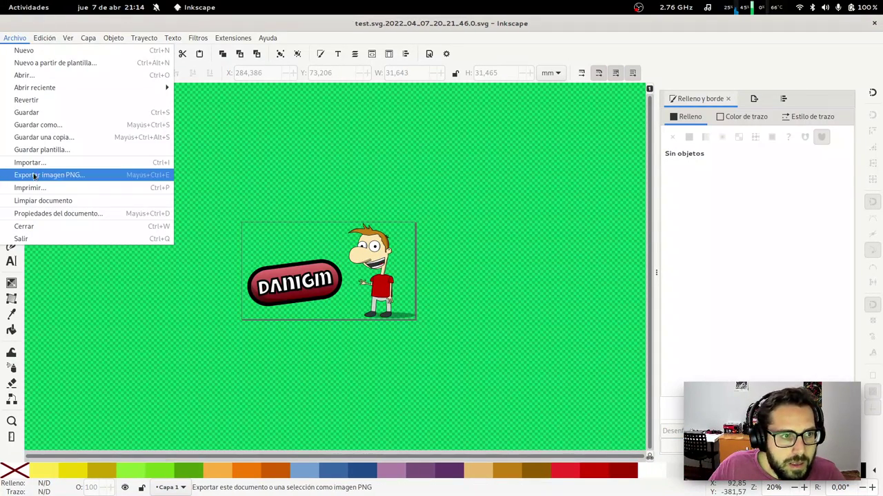
click(33, 177)
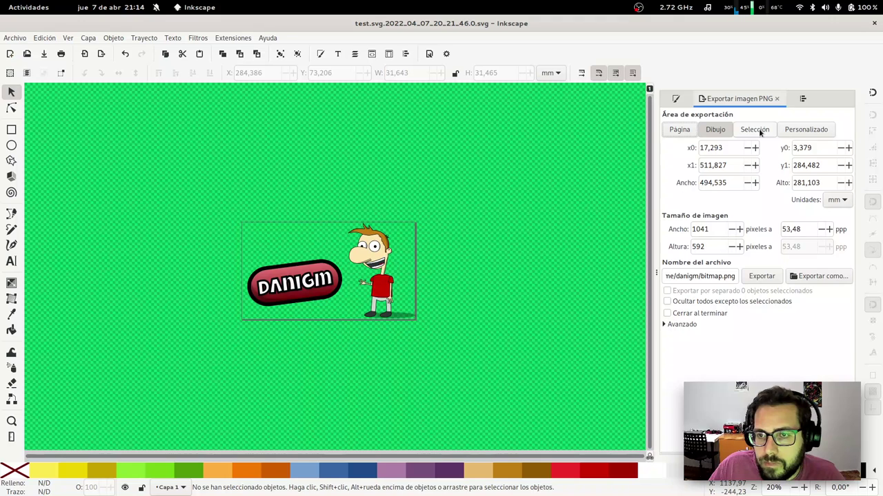
click(679, 132)
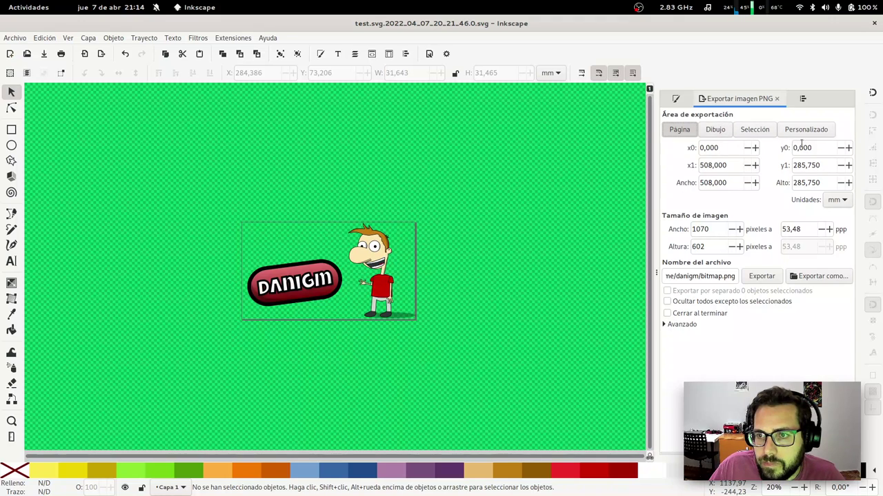
double_click(714, 230)
text(19)
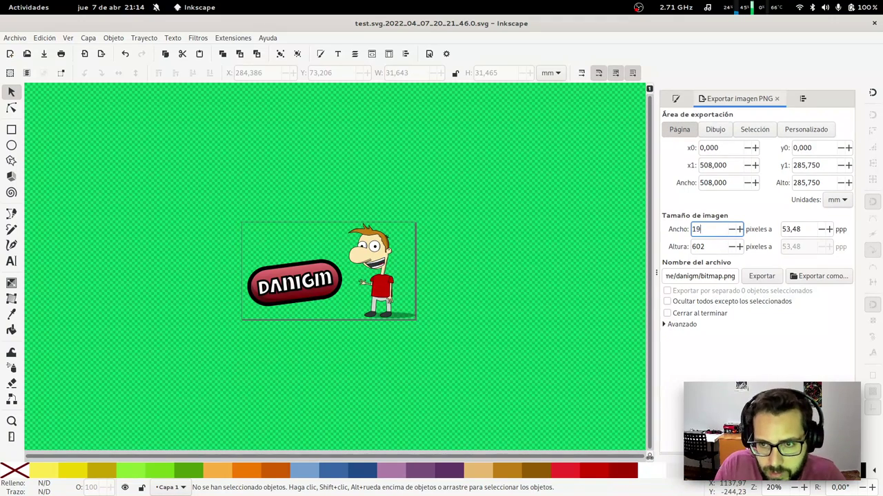
text(20)
key(Tab)
Export the page as danigm.png, then draw a rectangle covering the page
click(714, 275)
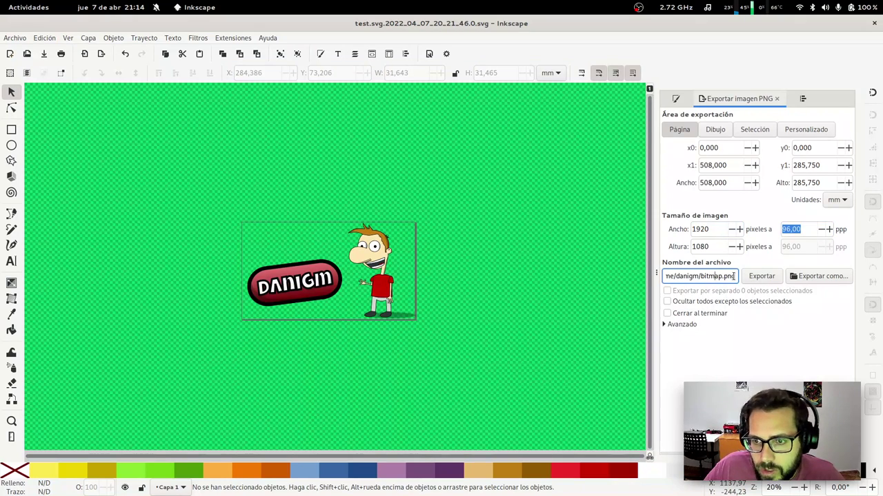
key(ctrl+shift+Left)
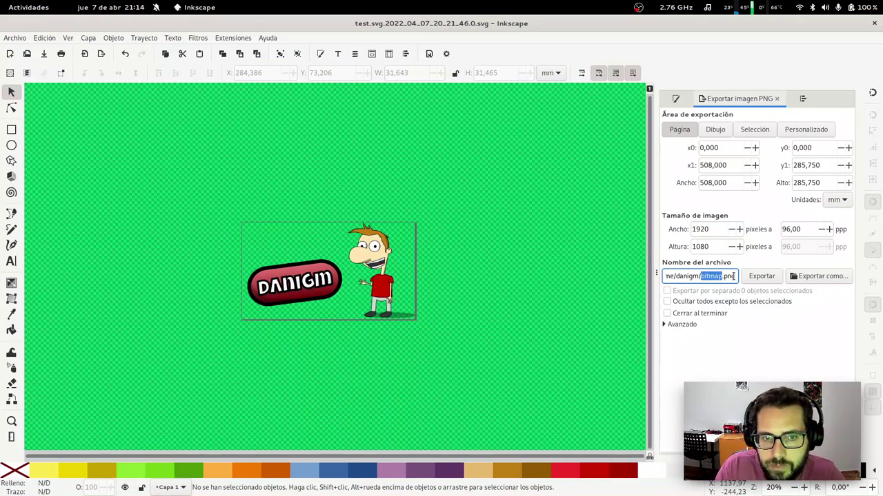
text(danig)
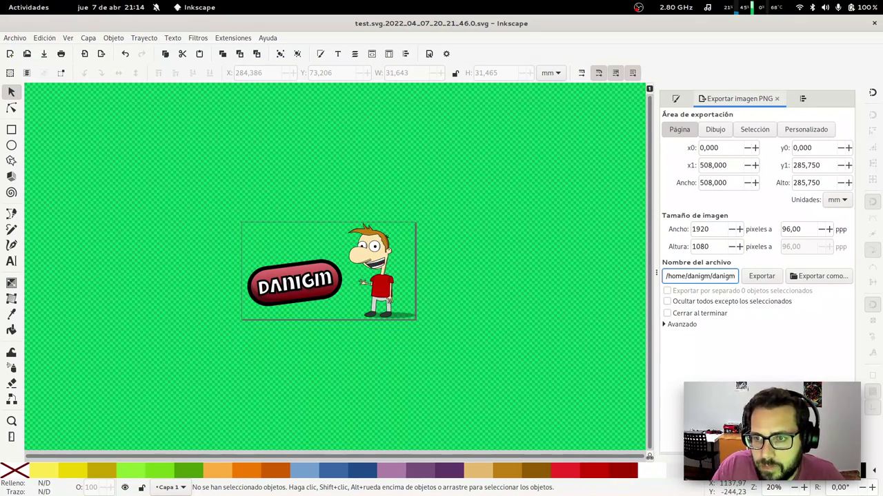
key(Return)
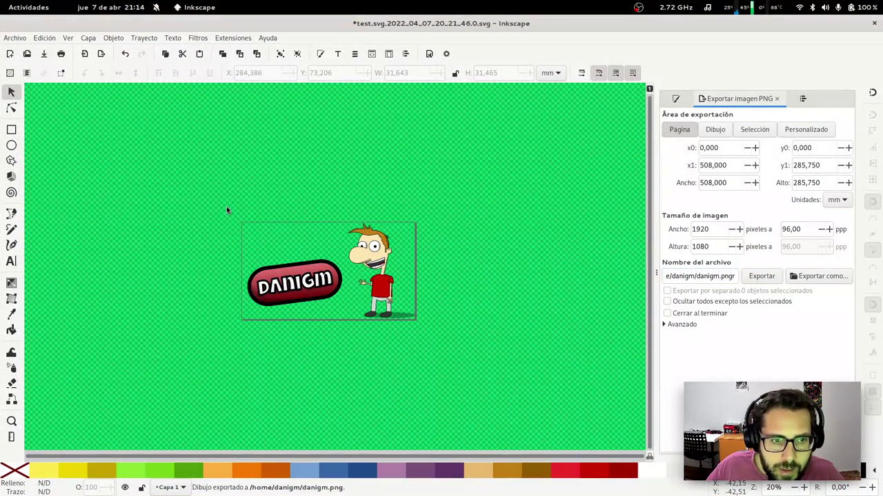
key(r)
drag(226, 207, 439, 338)
Give the page-covering rectangle a white fill and raise its alpha in Fill and Stroke
key(s)
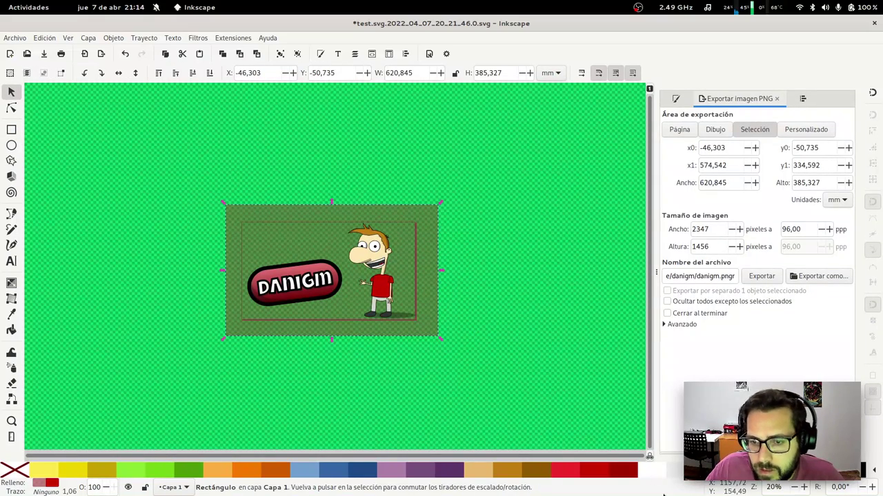
click(656, 472)
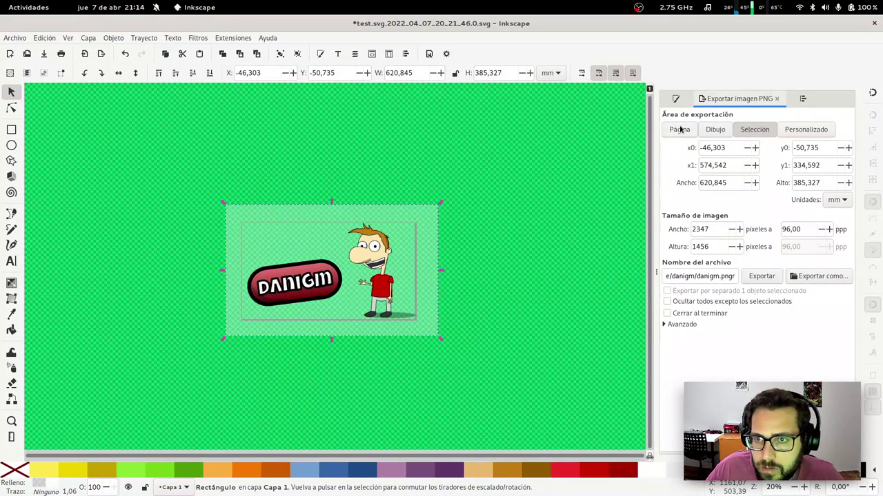
click(676, 99)
drag(763, 234, 846, 242)
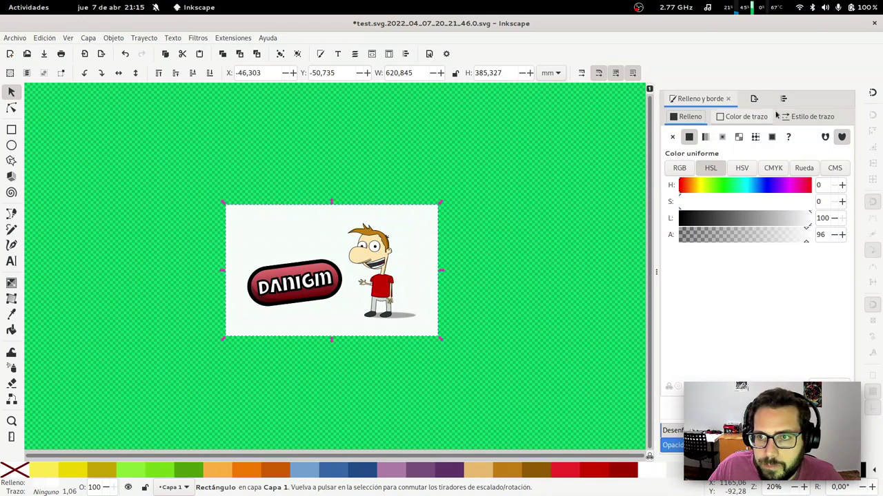
Set the PNG export area to Page with a width of 1920 px
key(shift+ctrl+e)
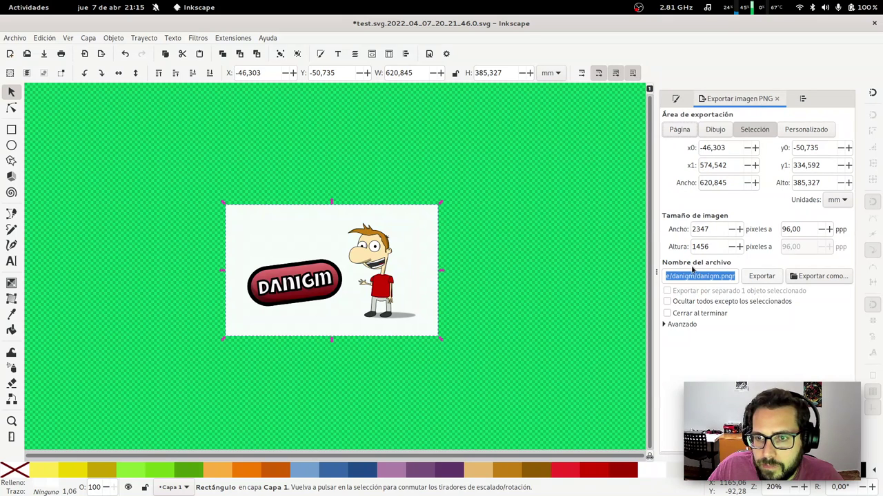
double_click(700, 229)
text(1)
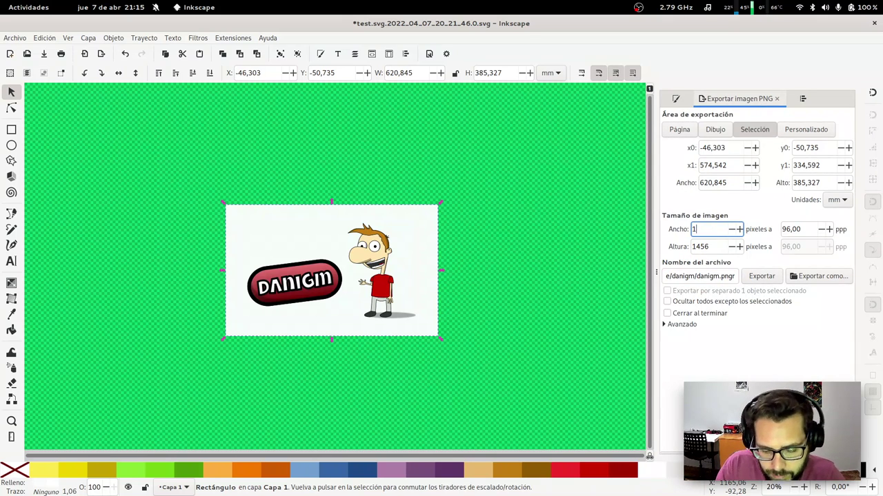
key(Return)
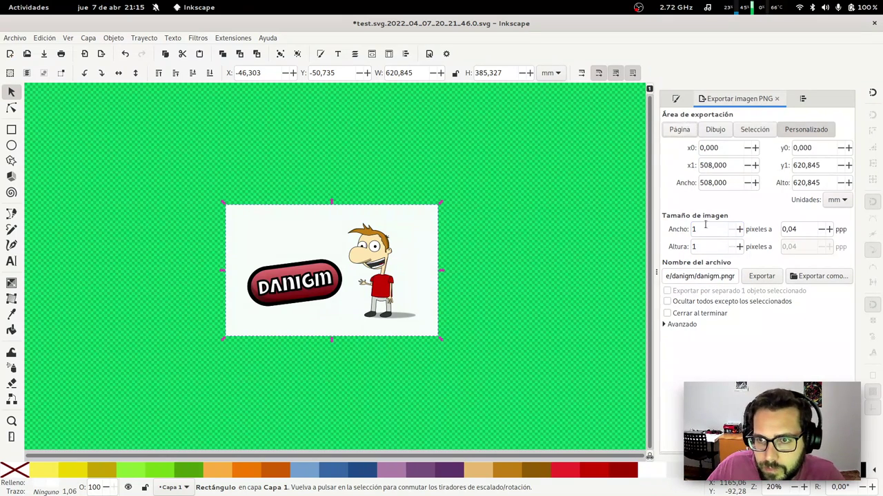
click(713, 235)
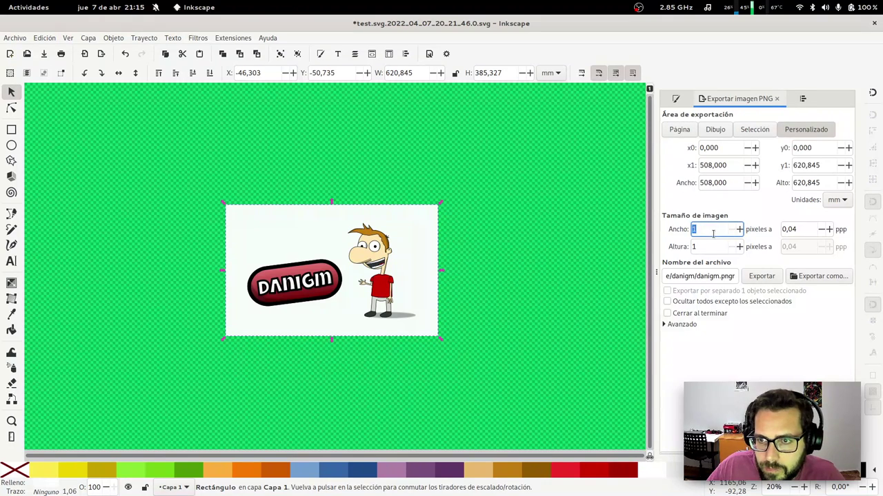
text(980)
key(Tab)
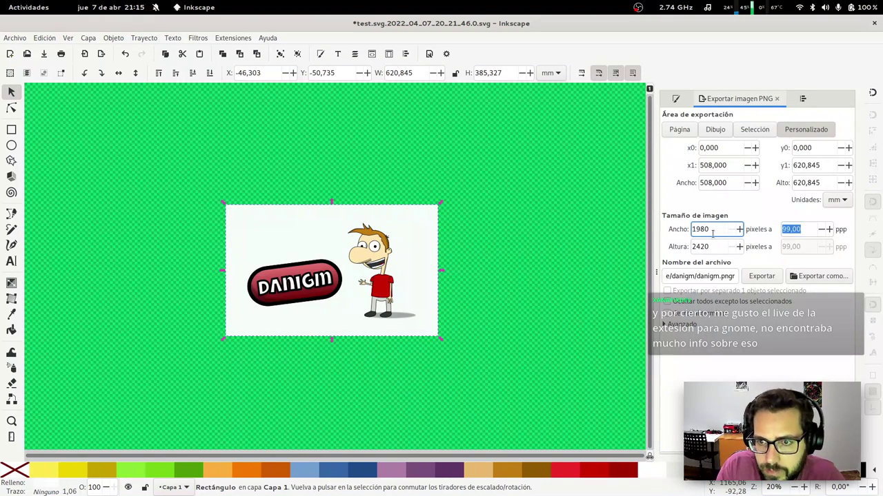
click(677, 132)
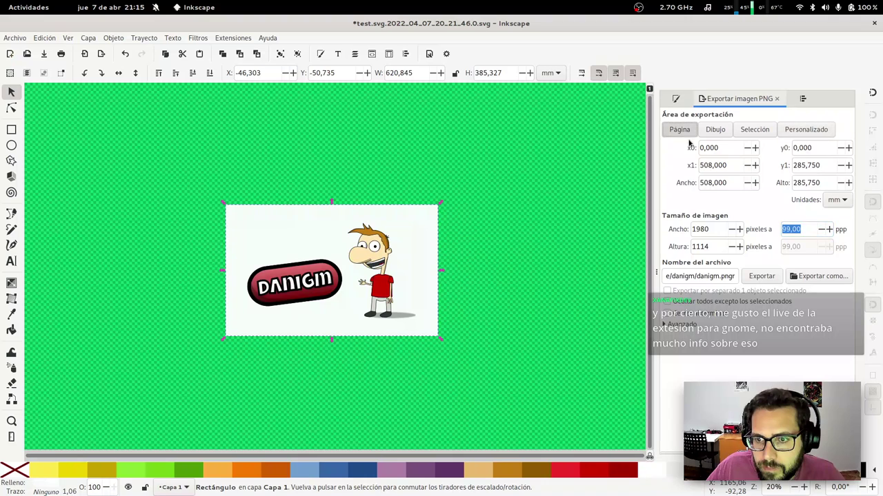
double_click(714, 229)
text(1)
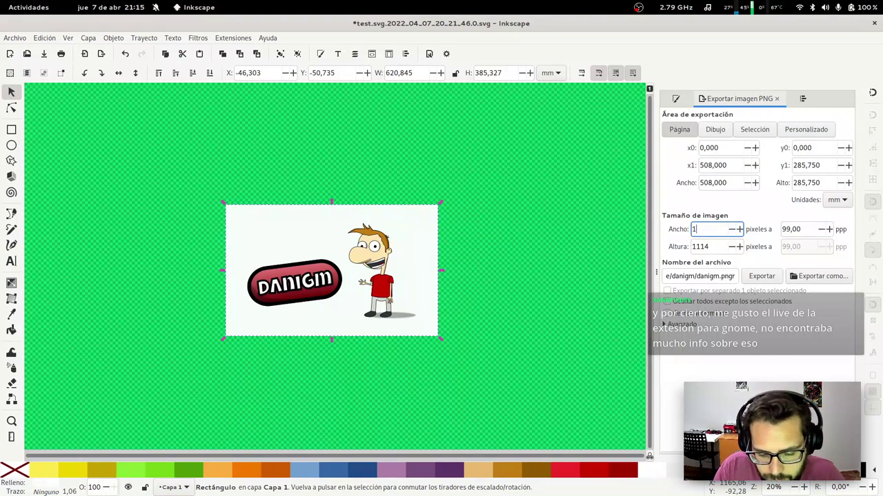
text(920)
key(Tab)
Fix the file name to danigm.png and export, replacing the existing file
click(722, 276)
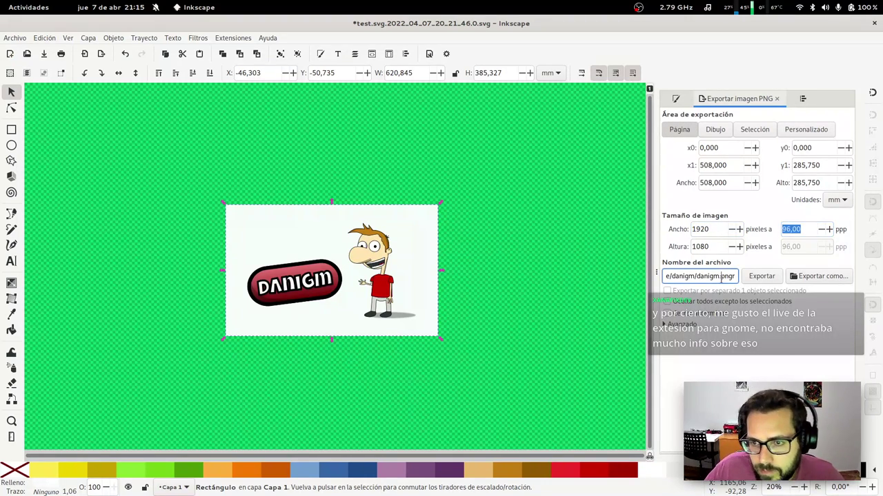
key(BackSpace)
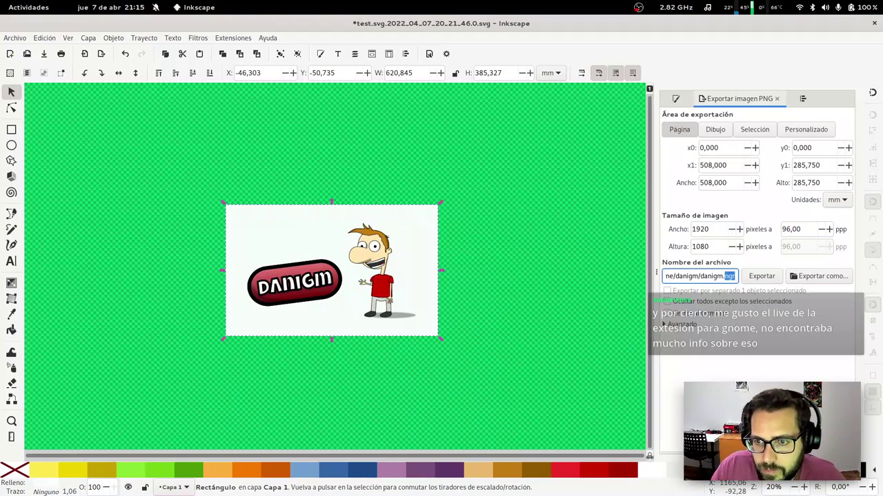
key(BackSpace)
key(BackSpace)
text(png)
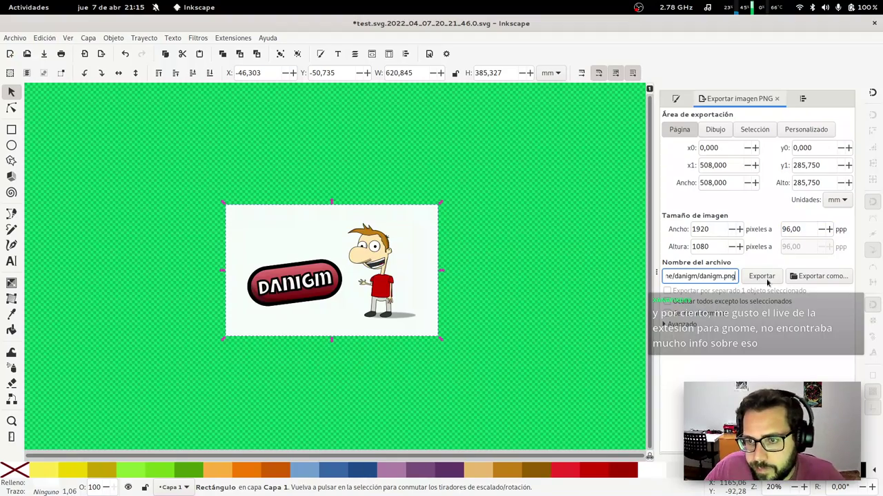
click(767, 279)
click(513, 290)
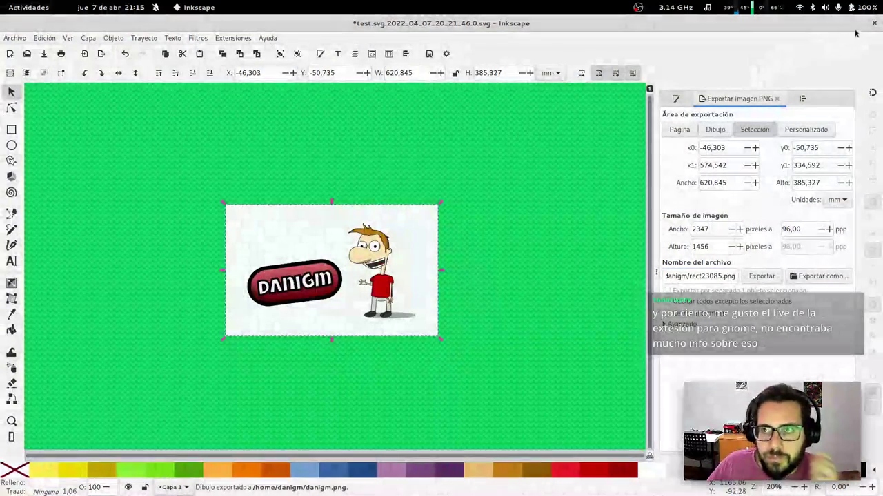
Close Inkscape saving the drawing, close Firefox, and open the Files manager
click(874, 23)
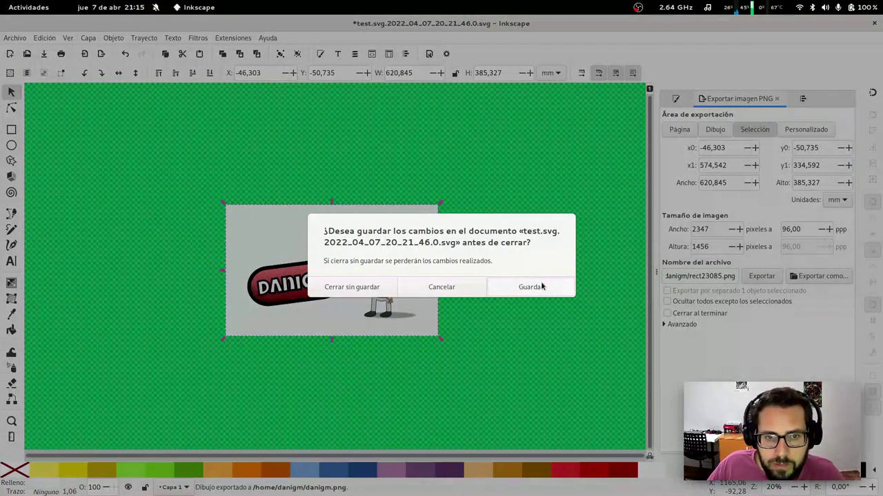
click(542, 287)
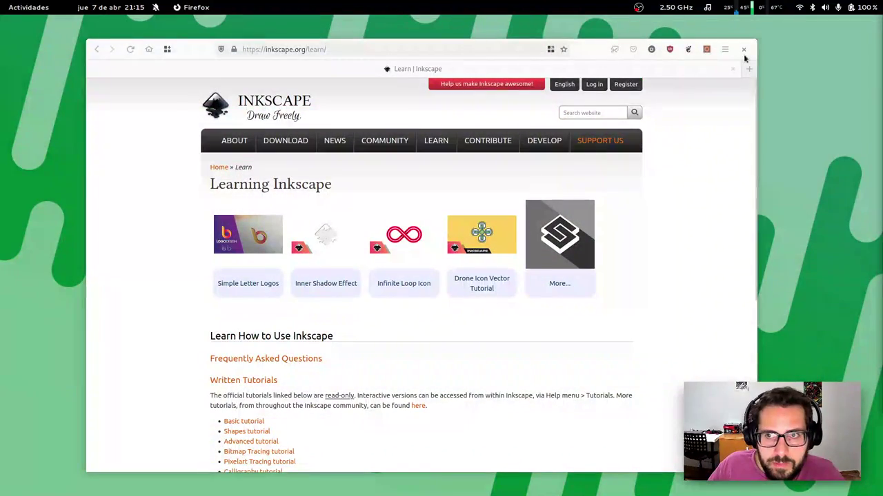
click(744, 49)
key(super)
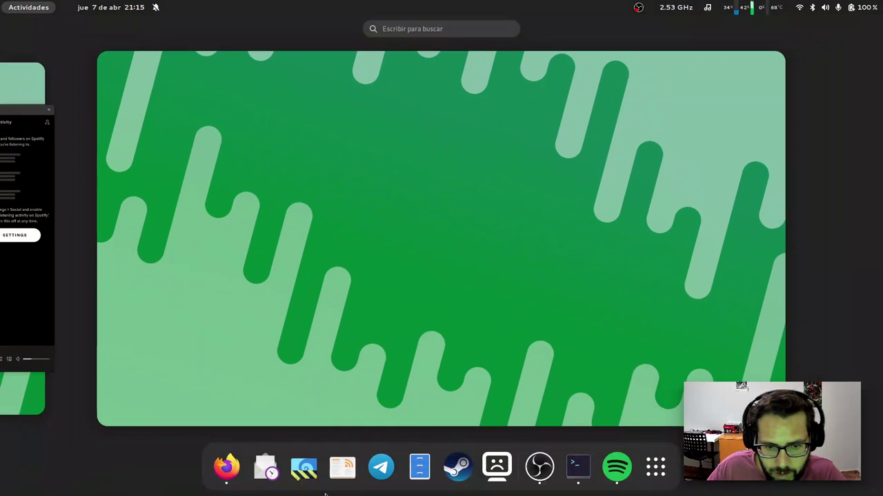
click(420, 466)
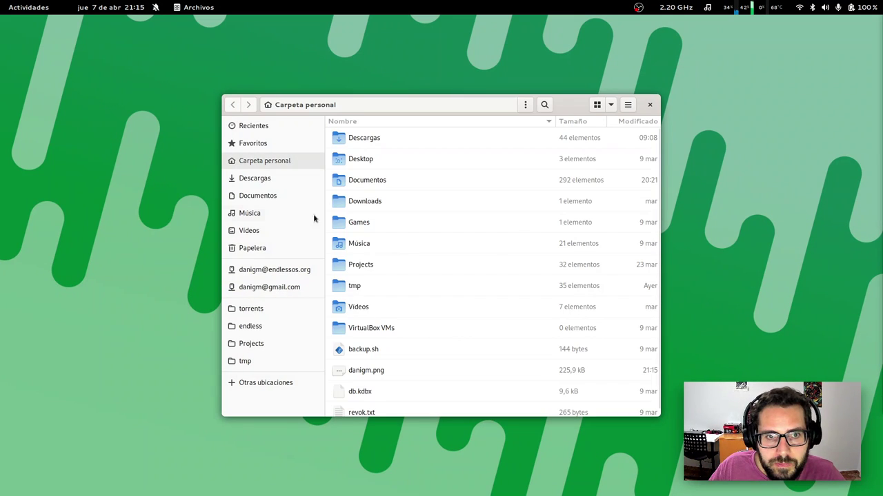
scroll(435, 290, down, 1)
Open danigm.png from Files in Image Viewer and bring that viewer window to the front
double_click(371, 365)
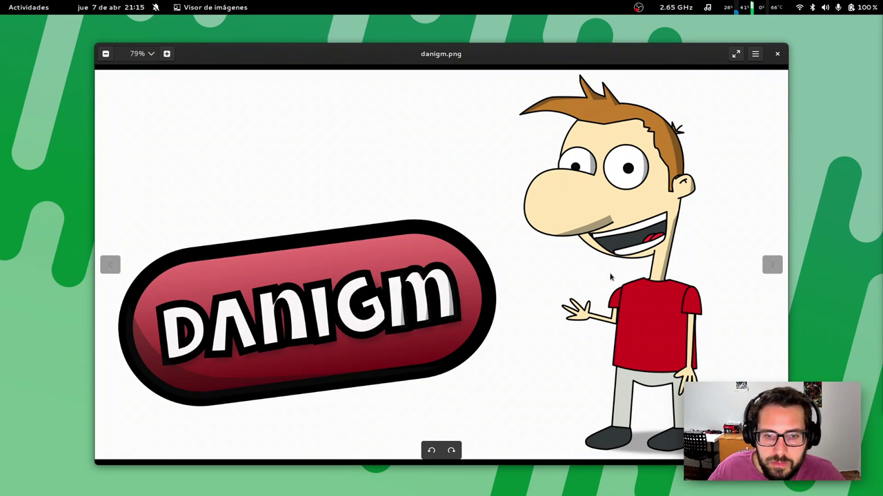
key(super)
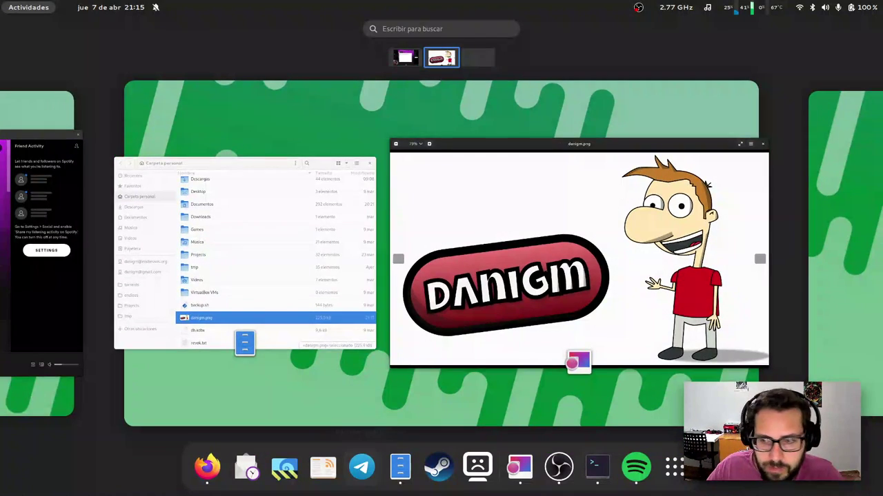
click(649, 283)
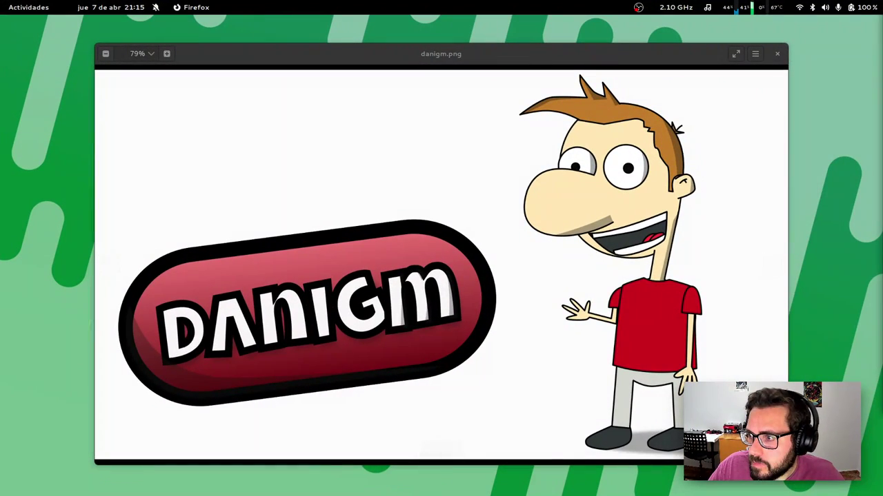
Start a reply to the Inkscape stream tweet and attach danigm.png by dragging it from the viewer
key(alt+Tab)
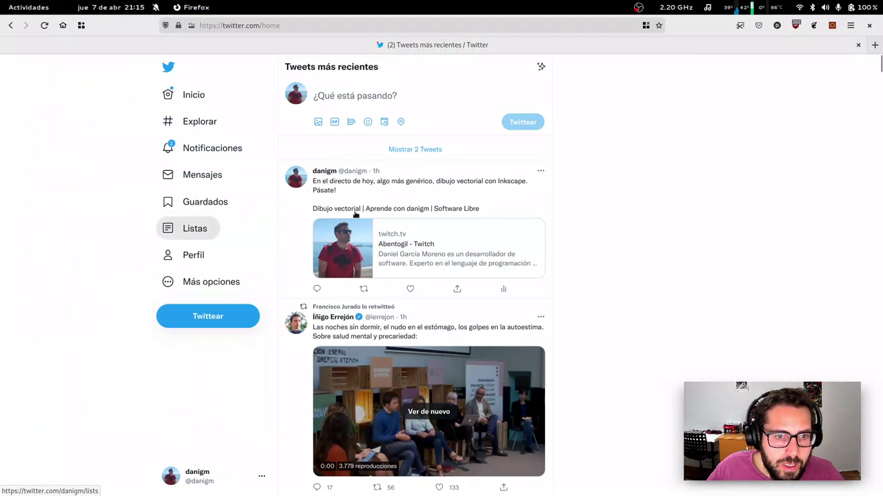
click(374, 122)
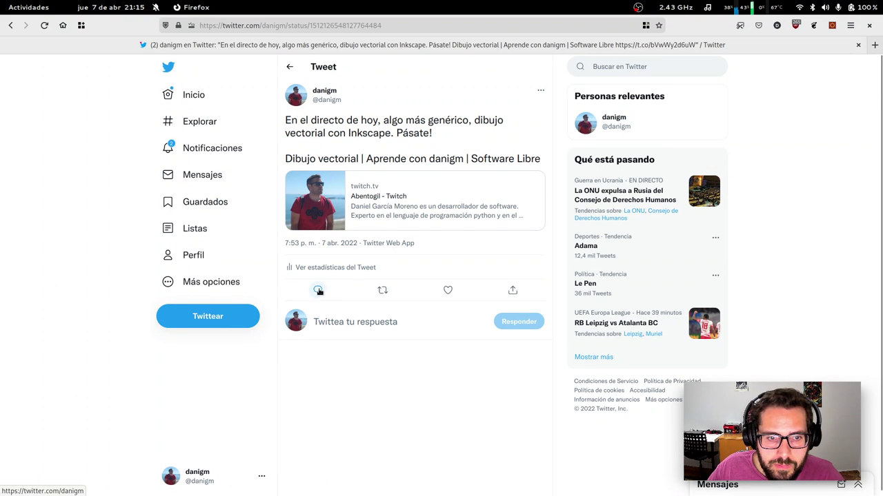
click(317, 290)
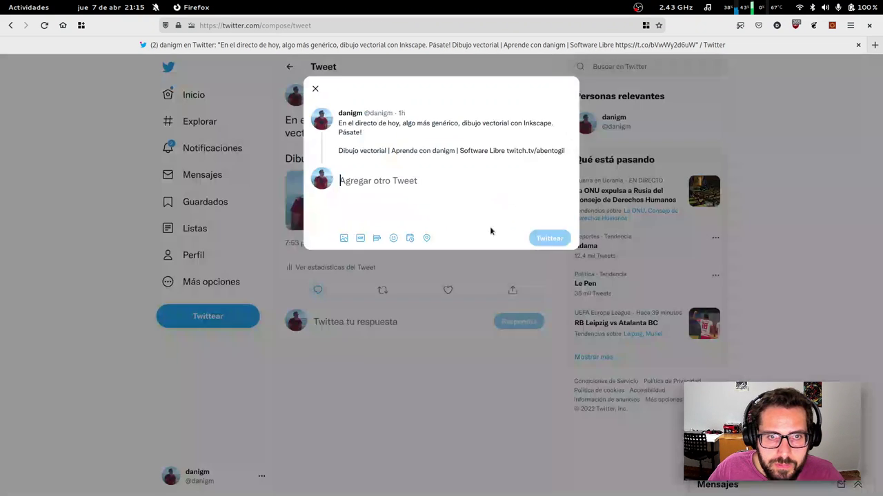
double_click(678, 29)
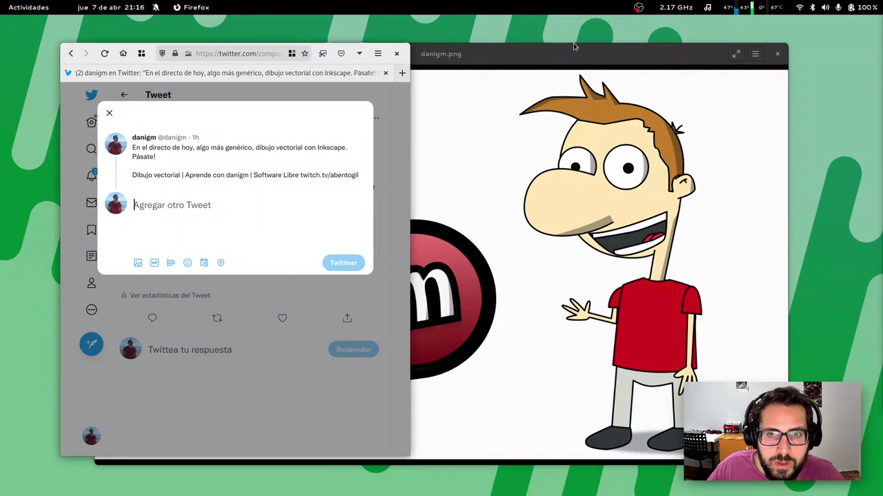
drag(573, 46, 724, 78)
drag(601, 126, 207, 224)
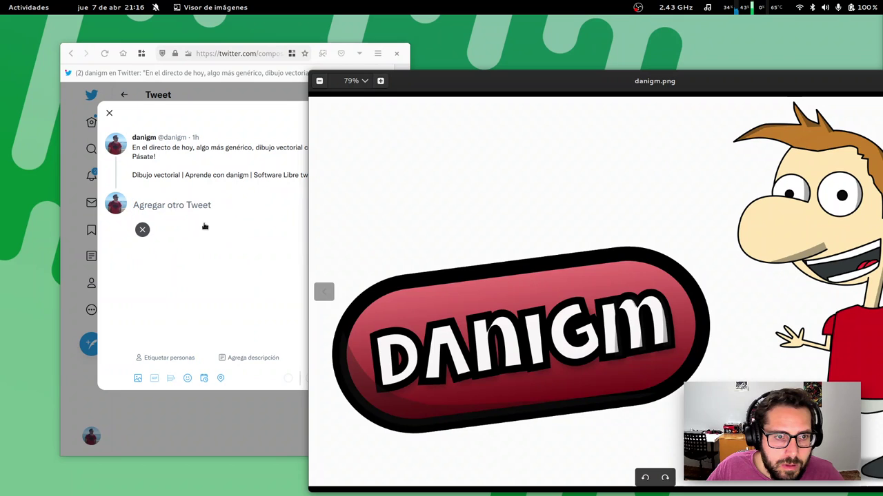
Post the reply captioned 'El dibujillo que he hecho hoy :D' and close the image viewer
click(361, 59)
text(El dibujillo que he hecho hoy :D)
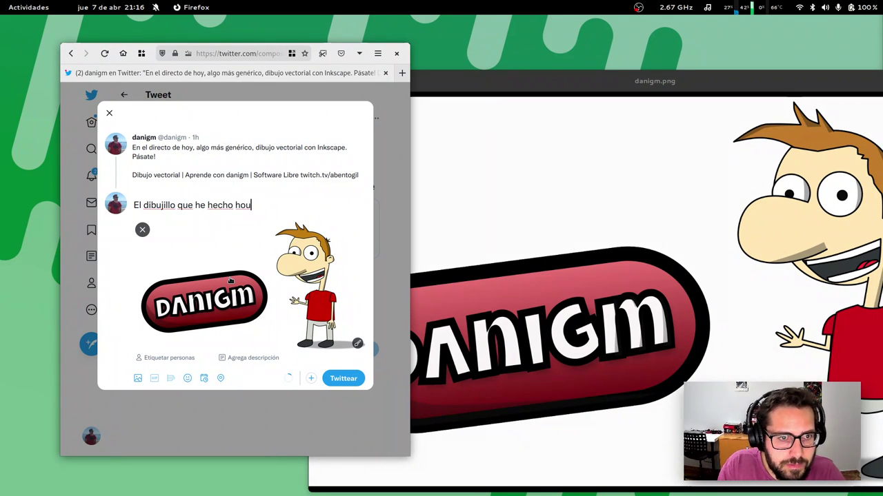
click(339, 378)
drag(826, 80, 684, 80)
key(ctrl+w)
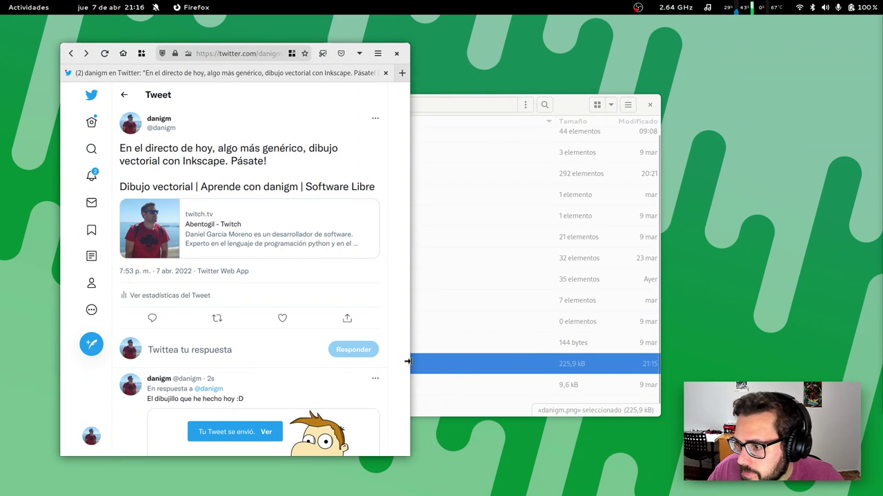
Check the notifications page, then close the browser and the file manager
scroll(210, 220, down, 3)
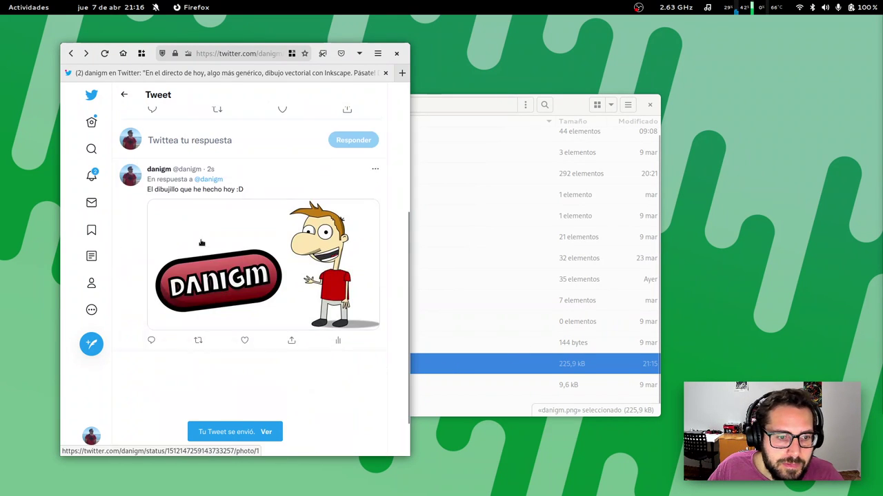
click(91, 176)
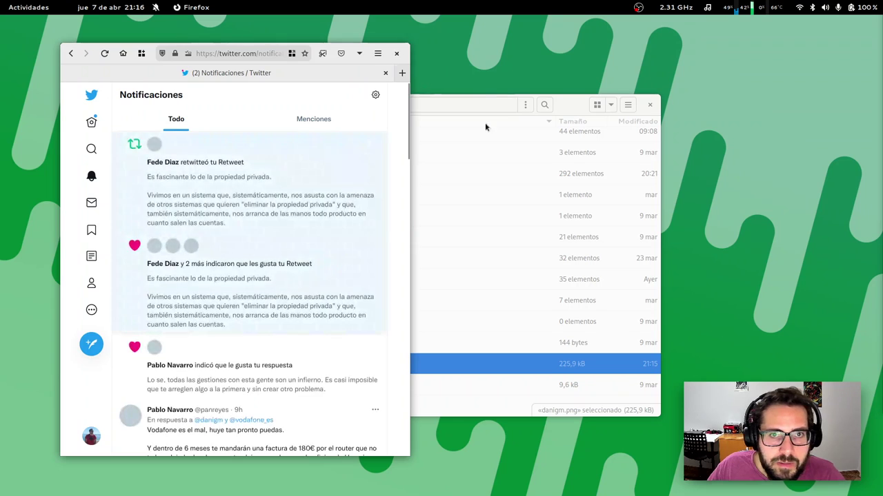
click(397, 53)
click(651, 105)
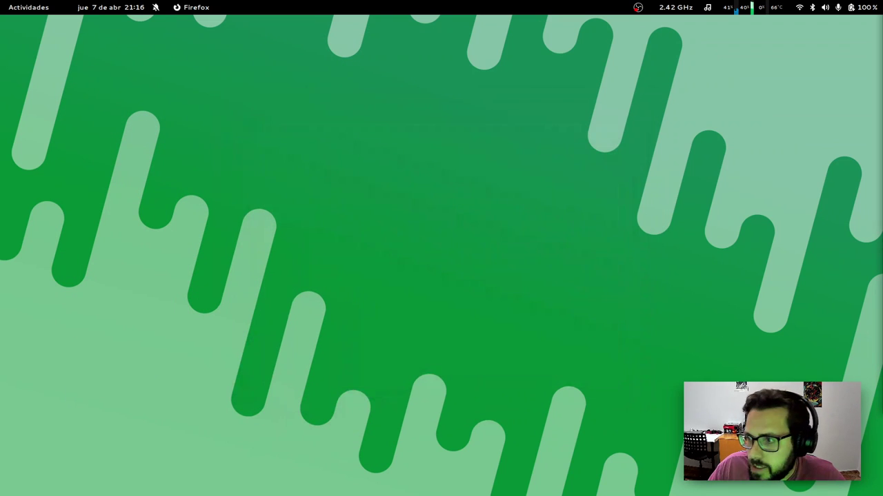